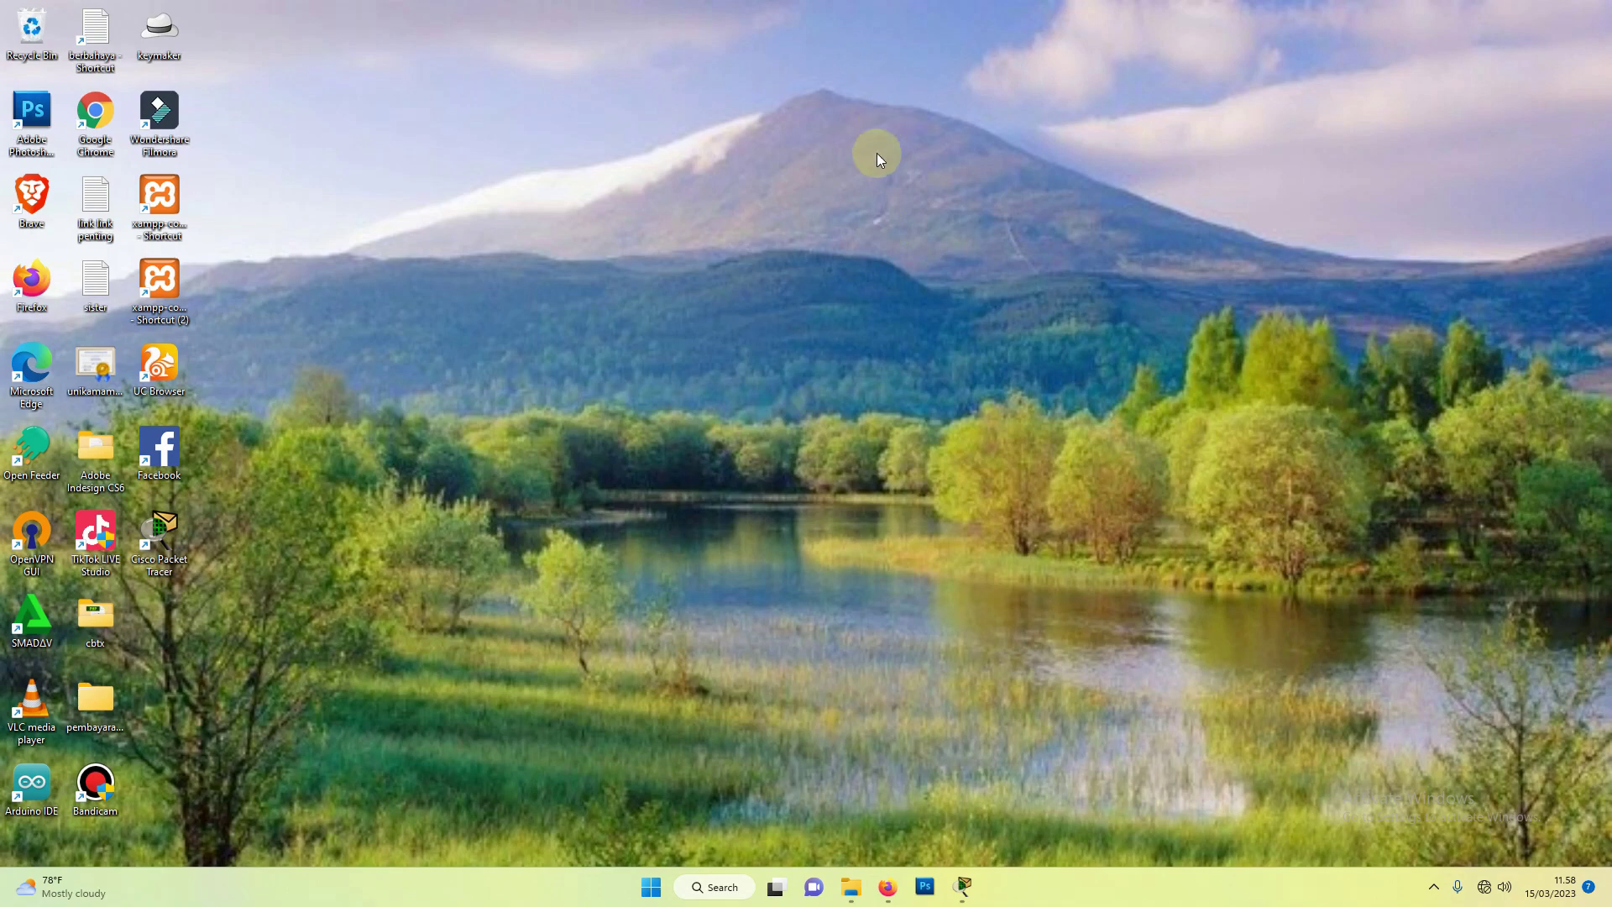
# Step: Close the extra blank Packet Tracer session and bring the school WAN topology window back
pyautogui.click(964, 888)
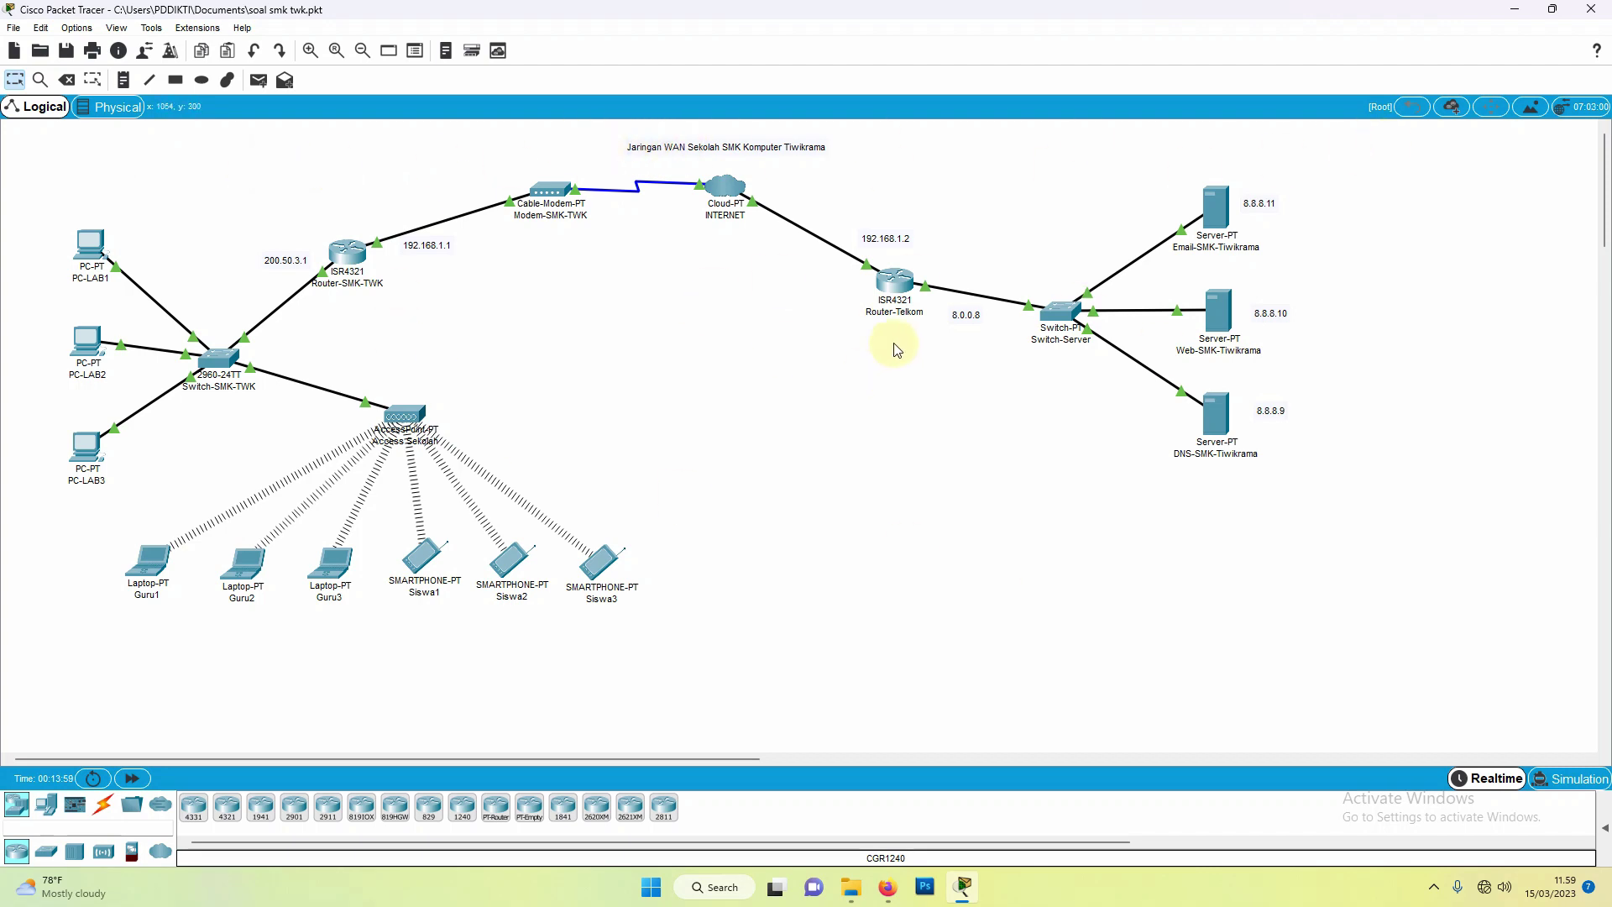
pyautogui.click(1514, 9)
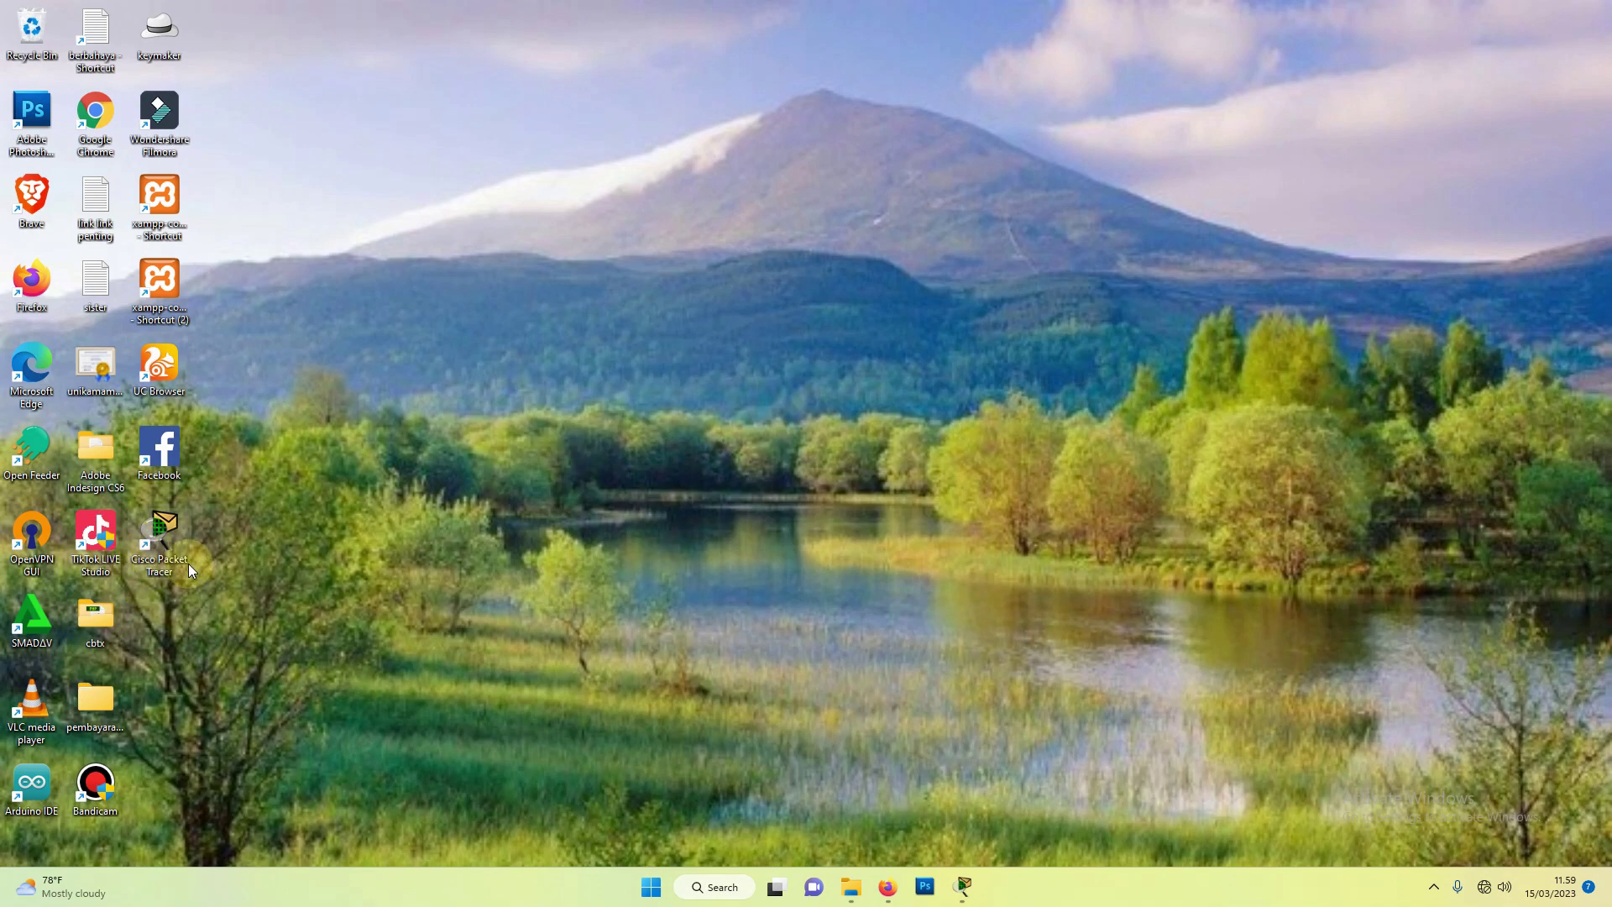
pyautogui.doubleClick(167, 549)
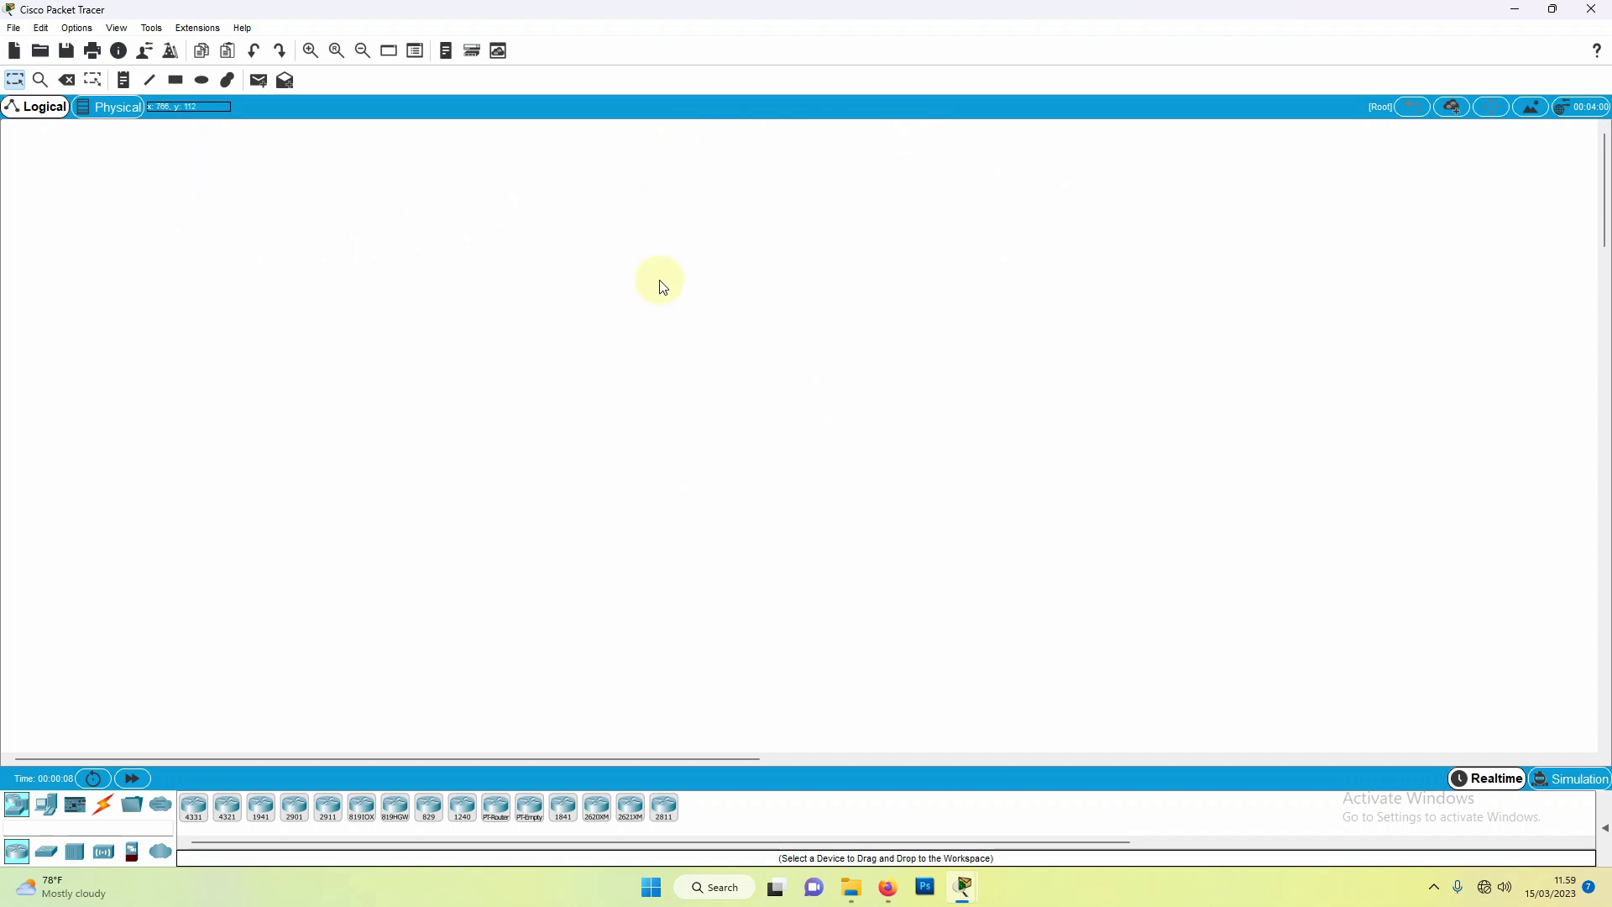
pyautogui.click(1593, 10)
pyautogui.click(965, 894)
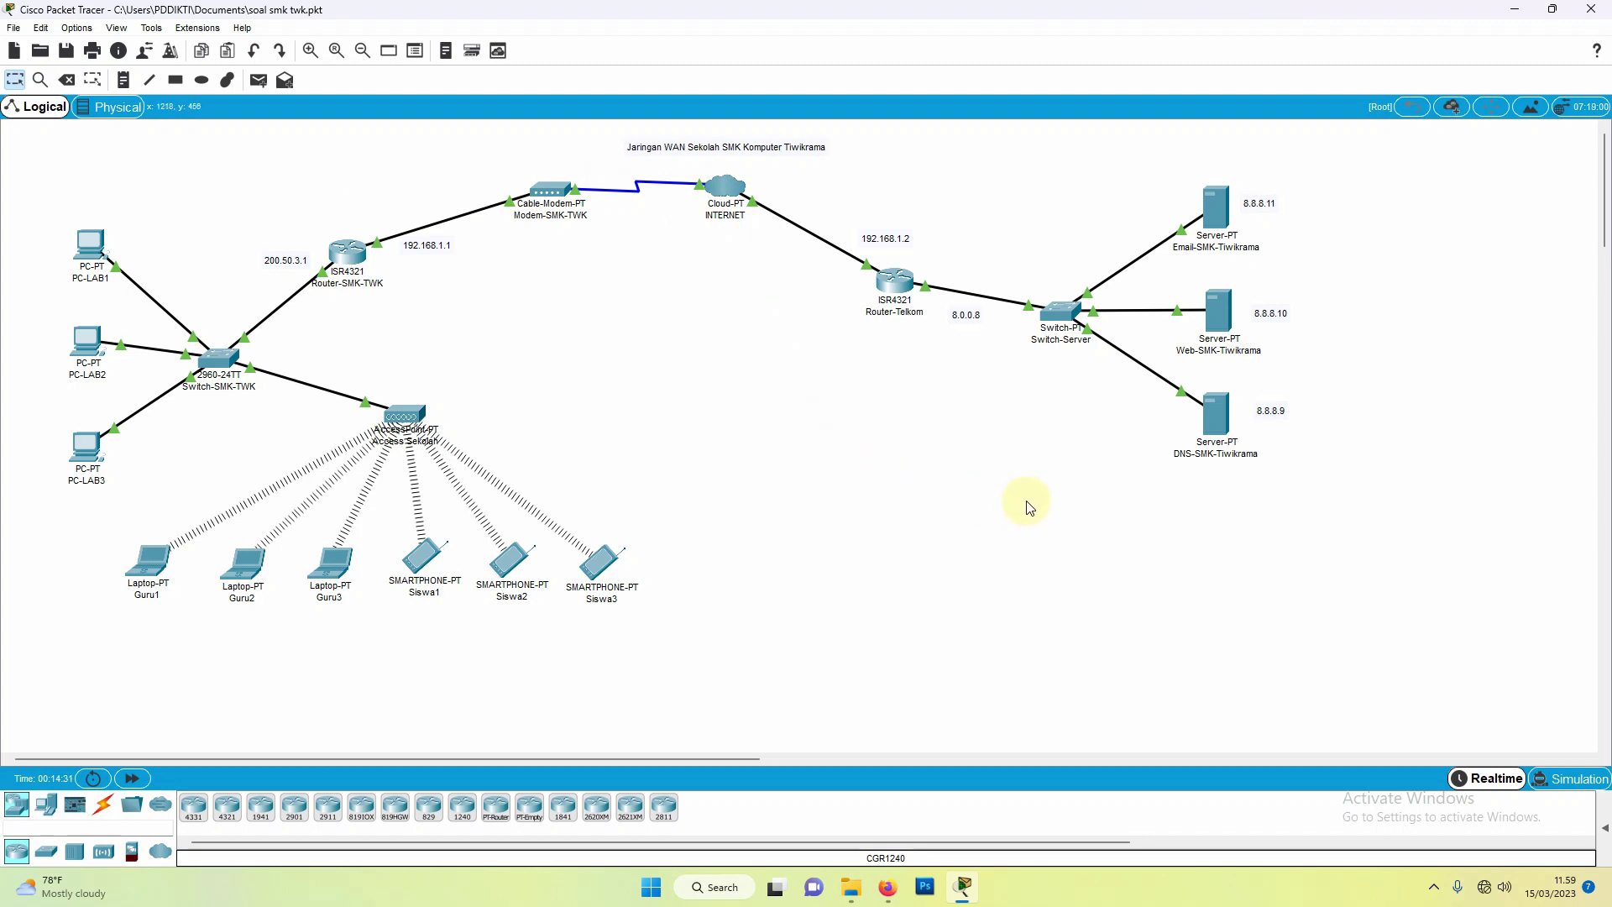
# Step: Delete Switch-SMK-TWK, PC-LAB1–3, the access point, laptops Guru1–3 and smartphones Siswa1–3
pyautogui.click(67, 81)
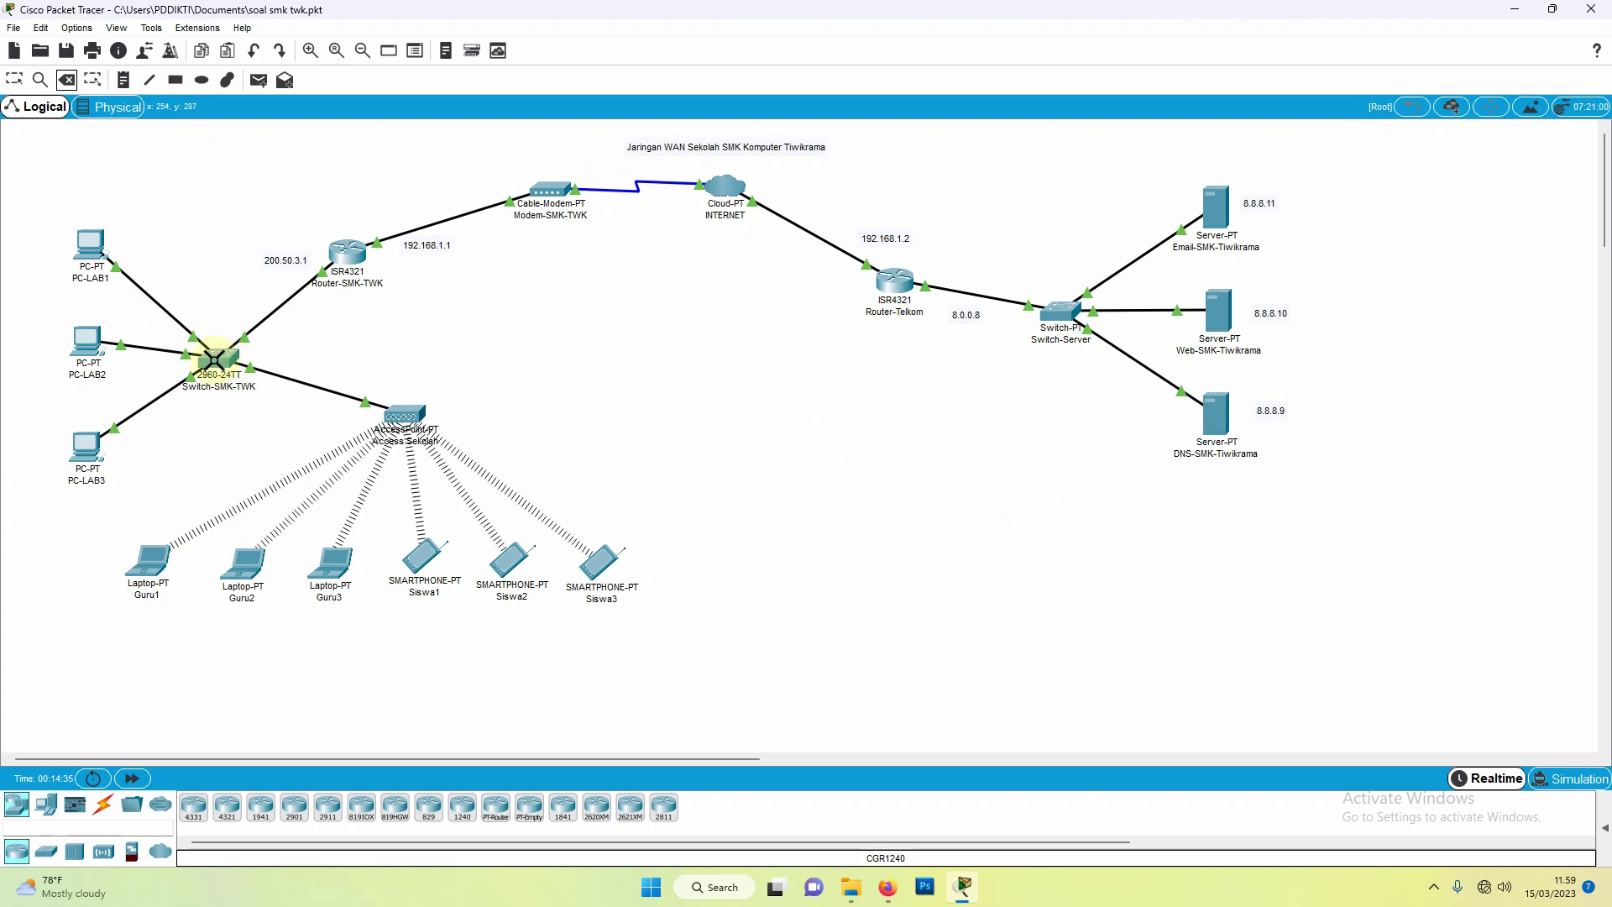
pyautogui.click(216, 359)
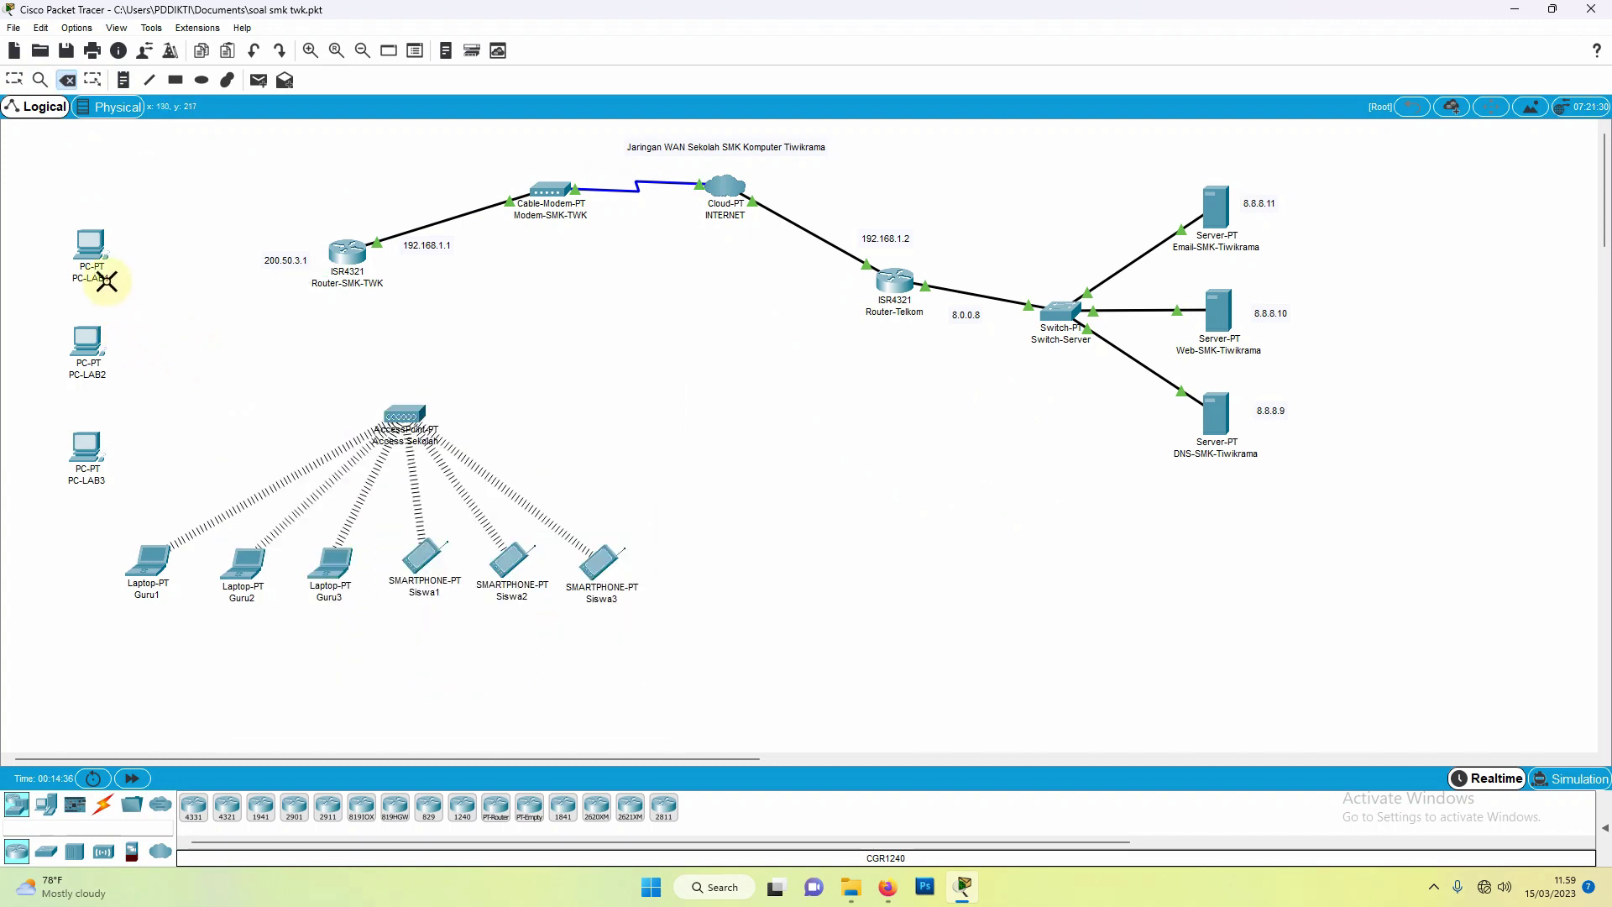
pyautogui.click(89, 248)
pyautogui.click(86, 344)
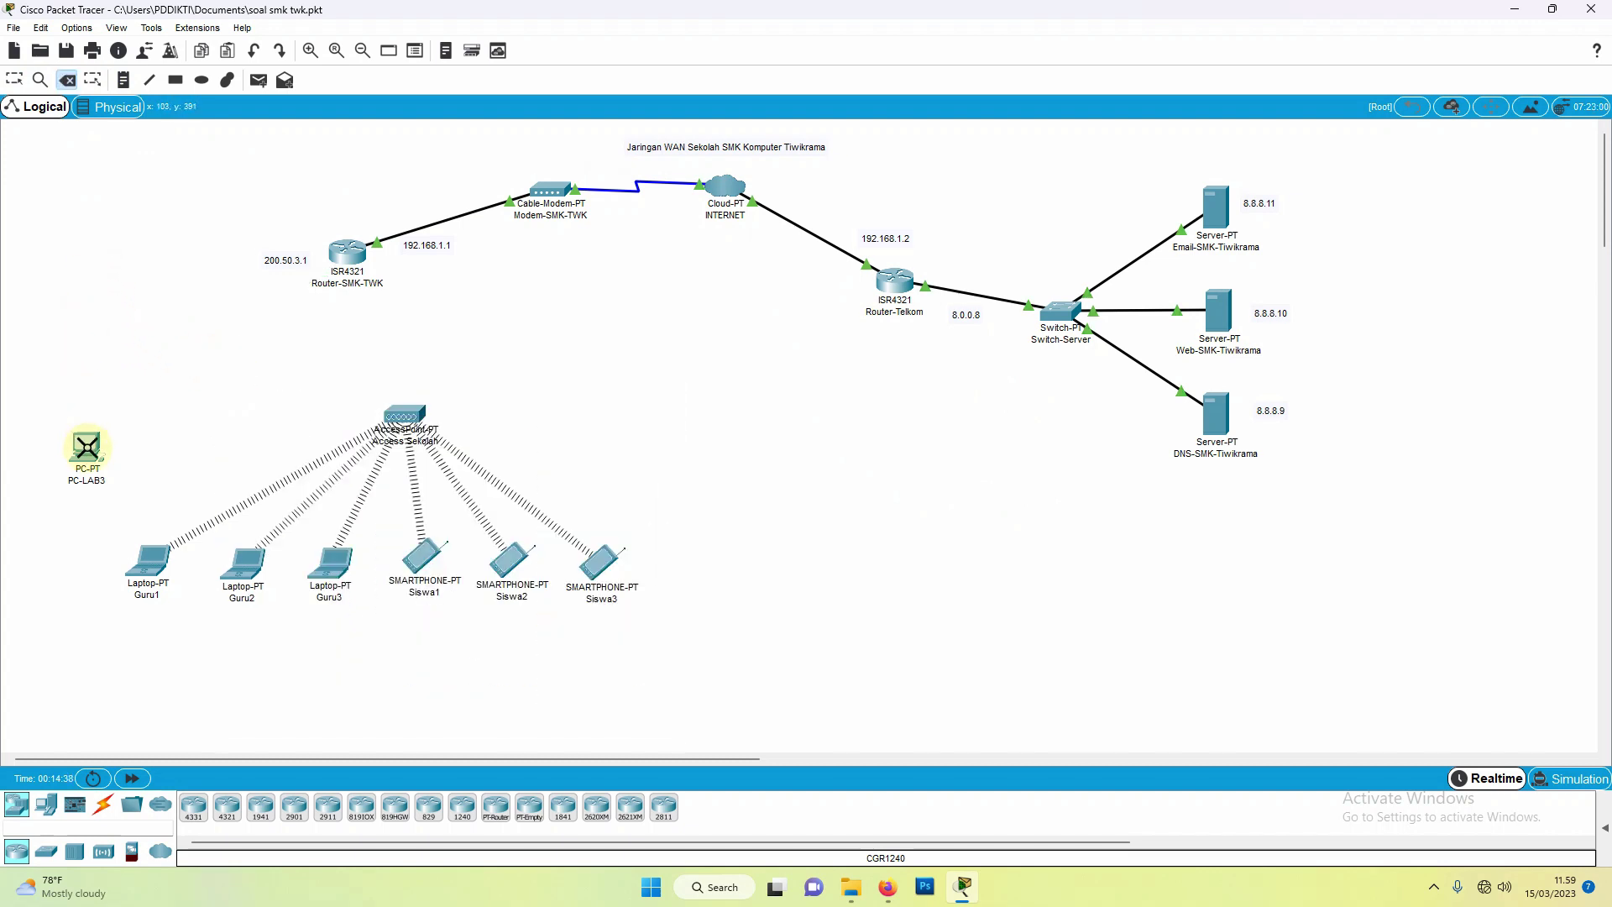
pyautogui.click(87, 446)
pyautogui.click(398, 418)
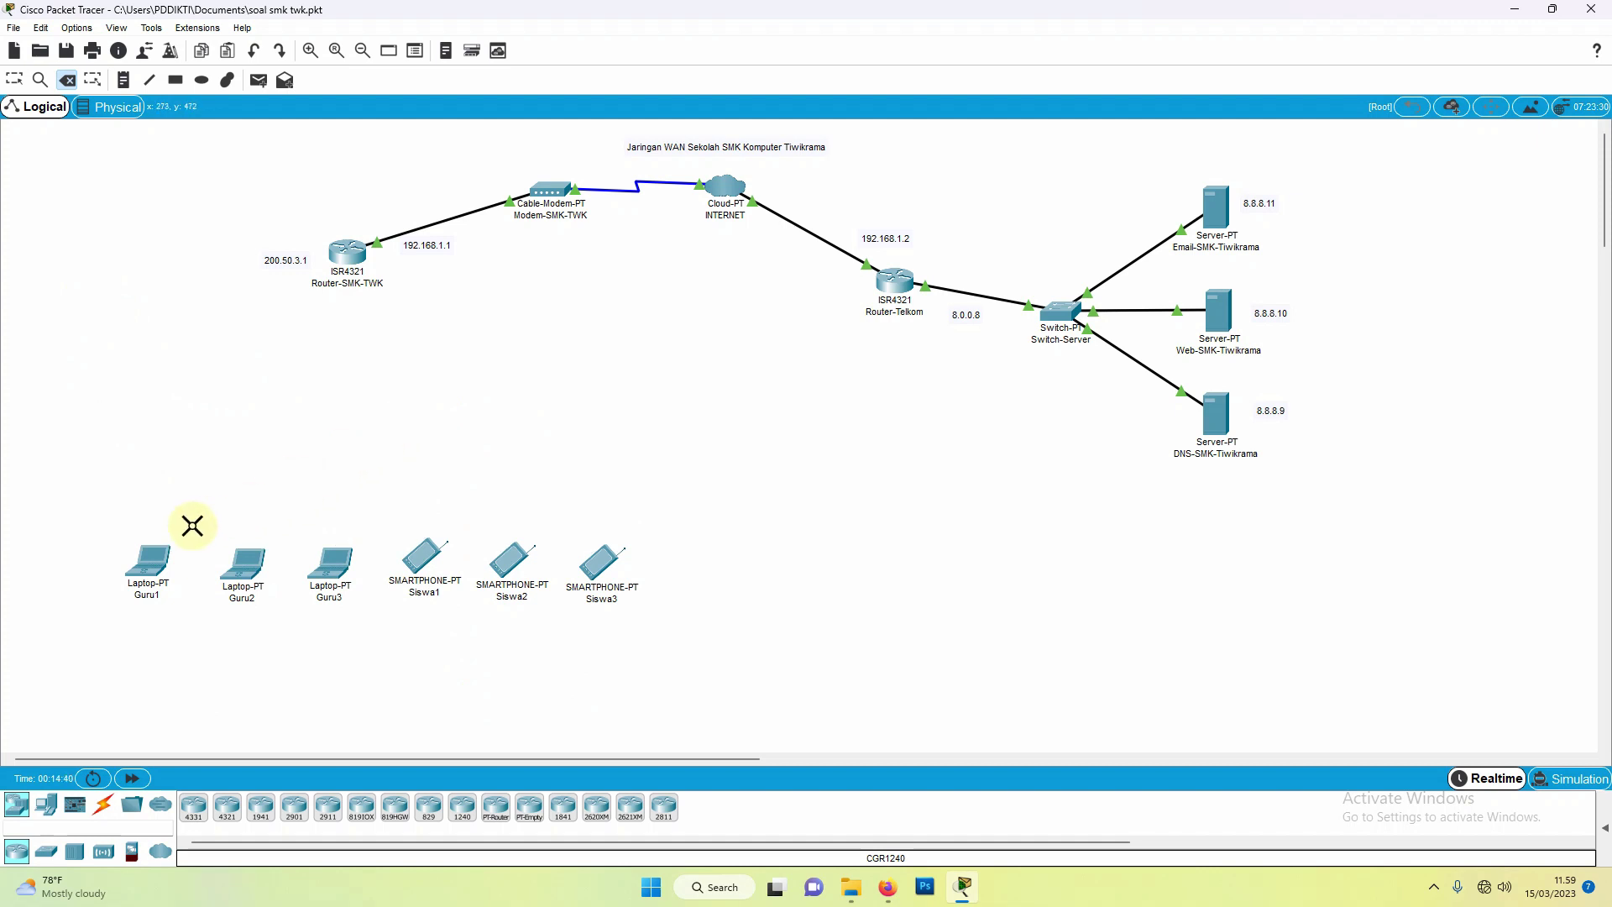
pyautogui.click(147, 560)
pyautogui.click(242, 563)
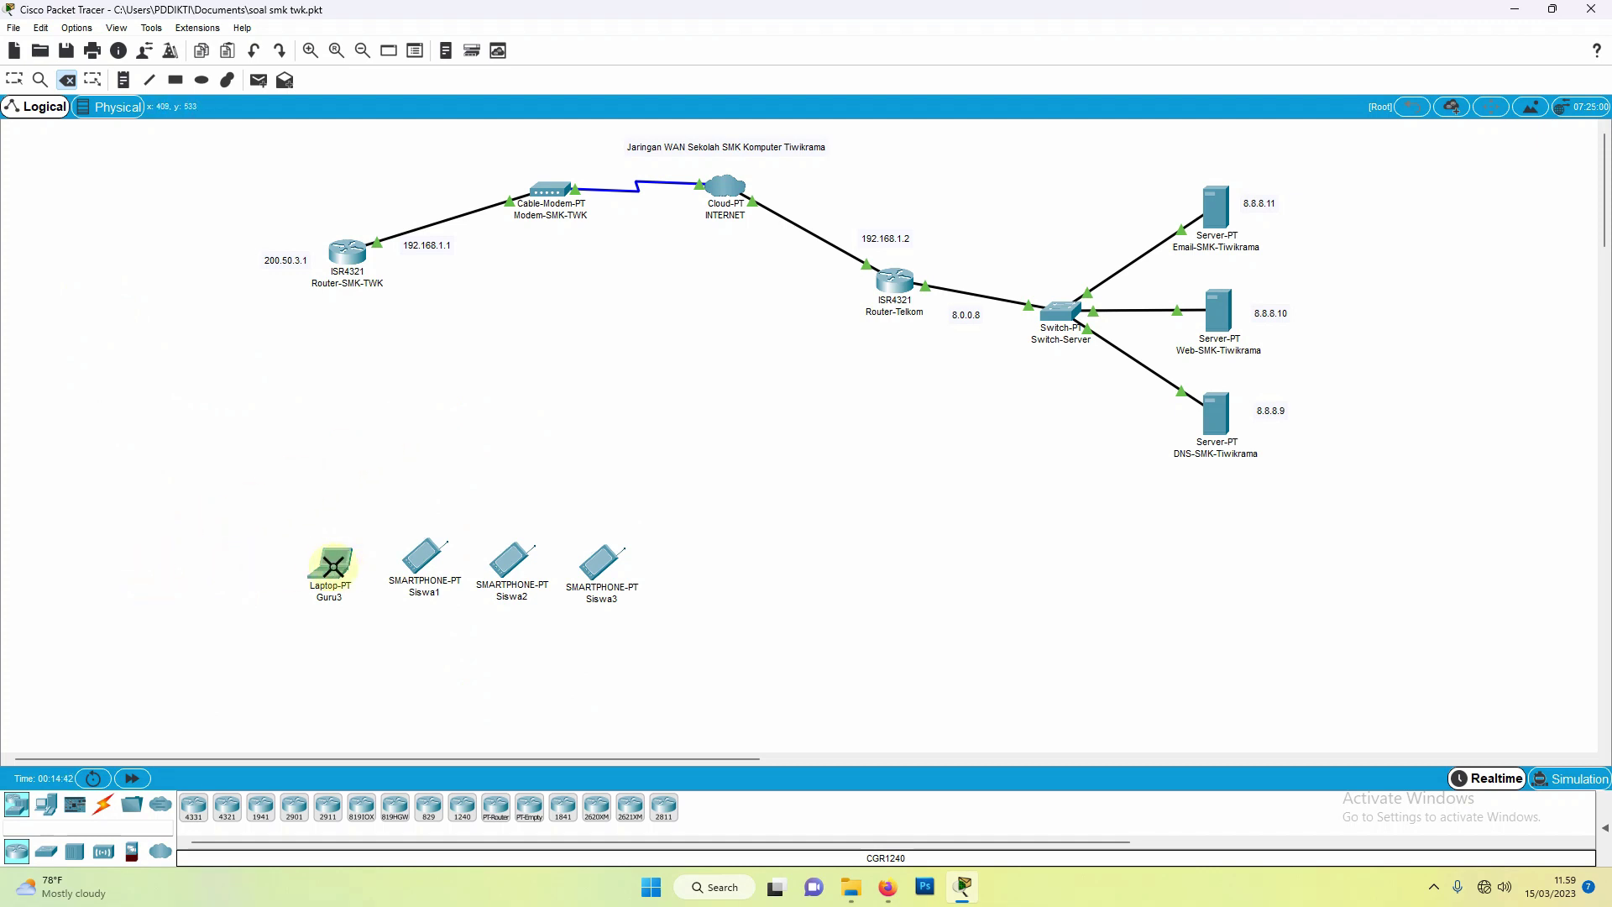
pyautogui.click(333, 567)
pyautogui.click(419, 557)
pyautogui.click(509, 558)
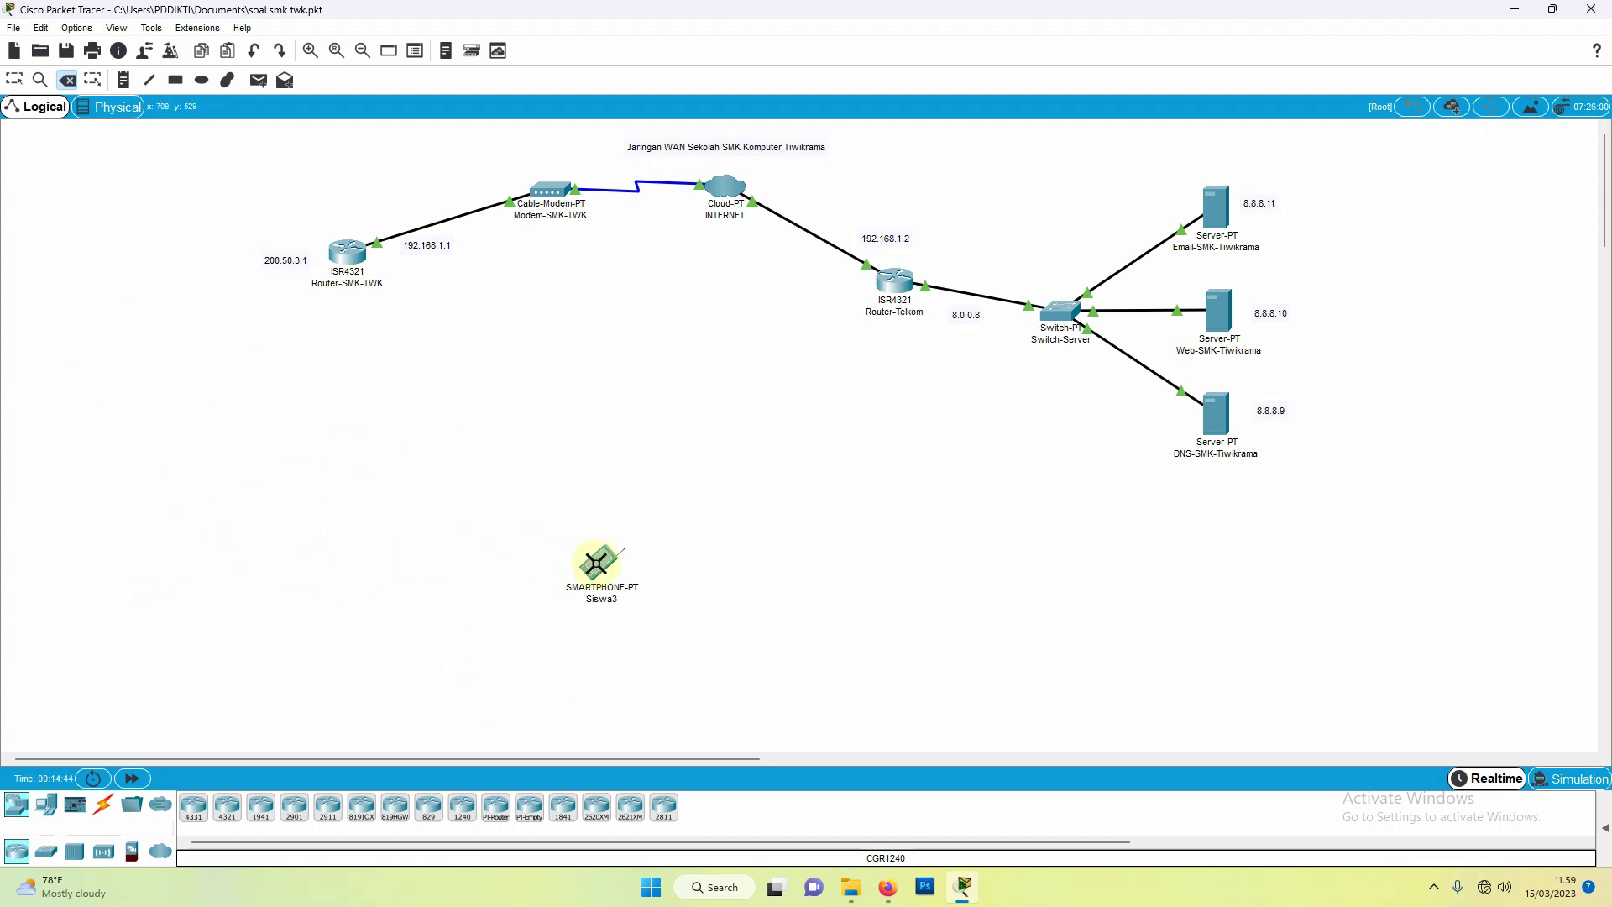
pyautogui.click(598, 564)
# Step: Delete Router-SMK-TWK, the modem, INTERNET cloud, Router-Telkom, Switch-Server and the Email, Web and DNS servers
pyautogui.click(345, 252)
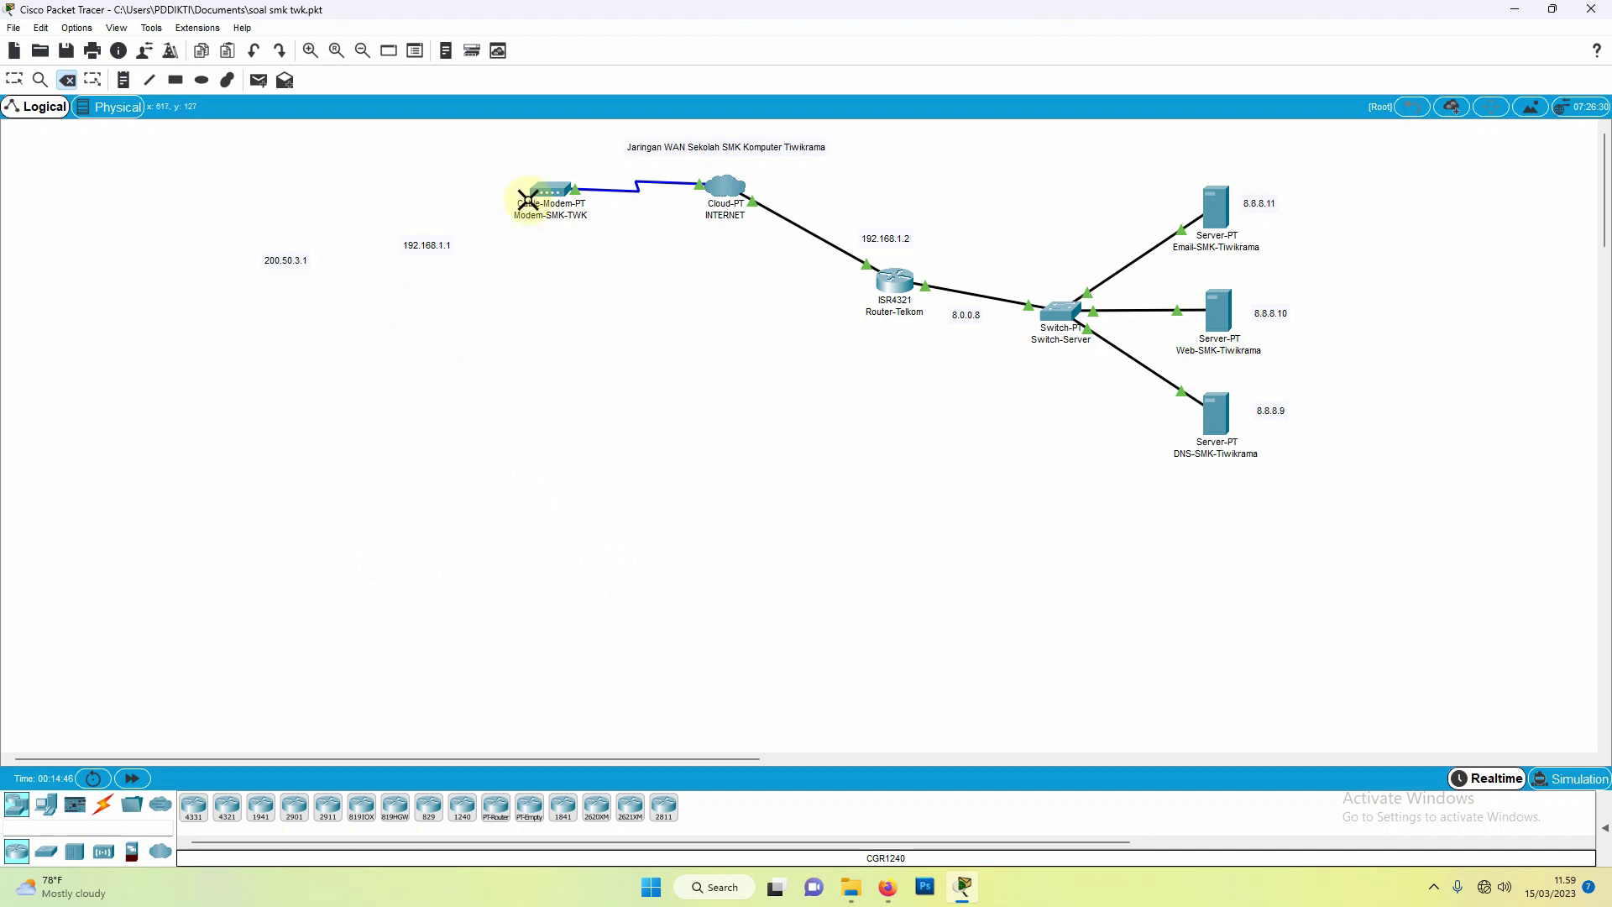
pyautogui.click(528, 200)
pyautogui.click(729, 193)
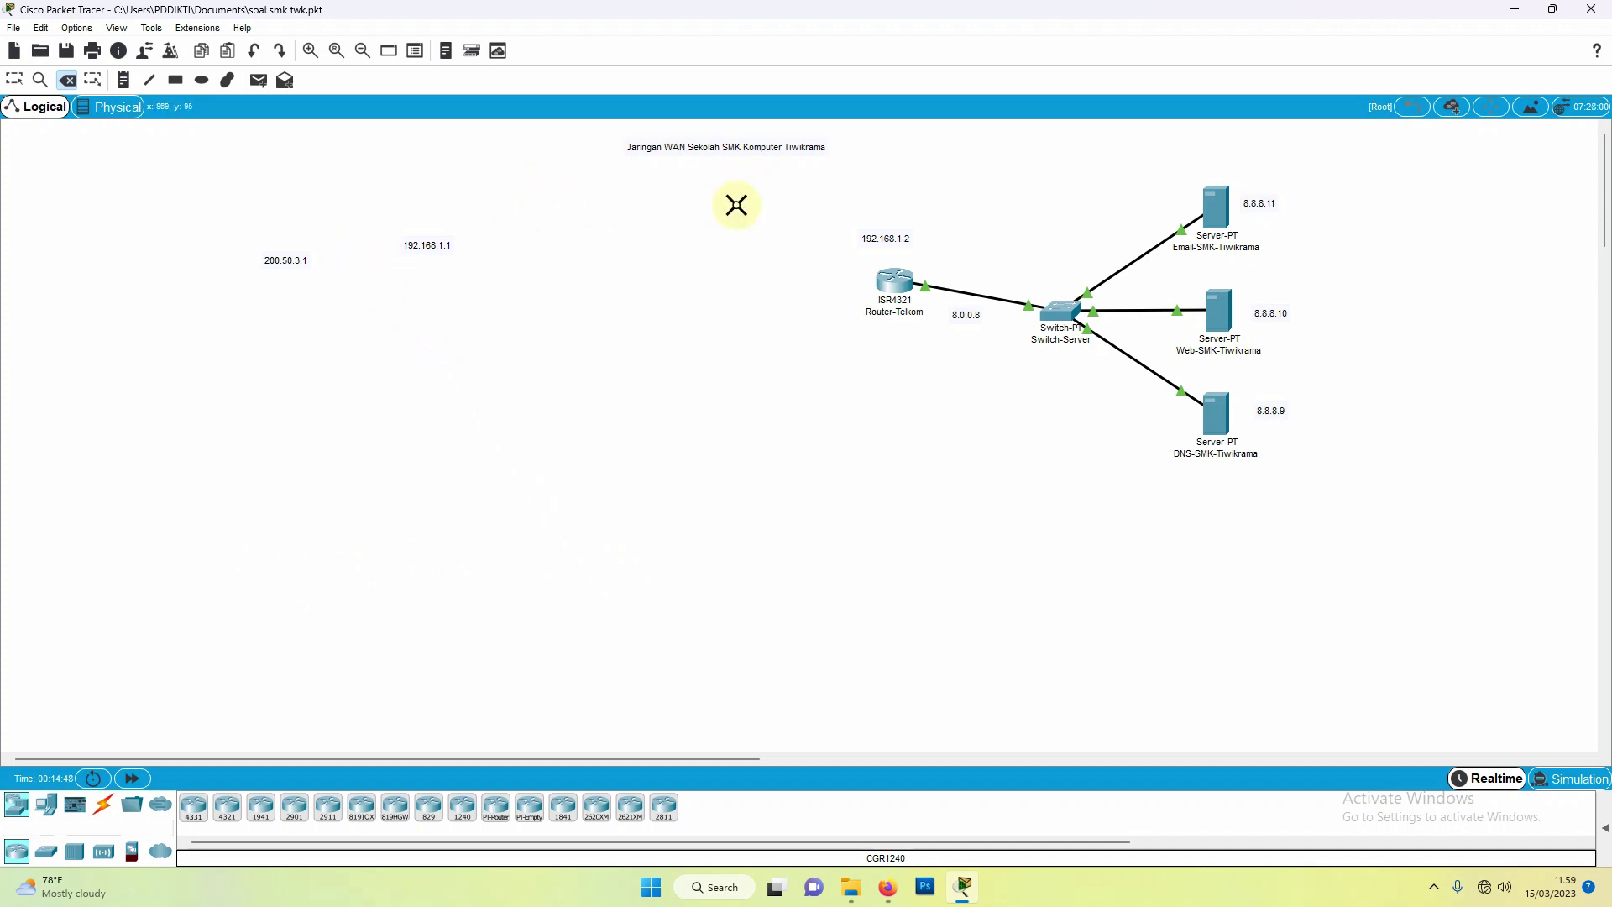
pyautogui.click(891, 283)
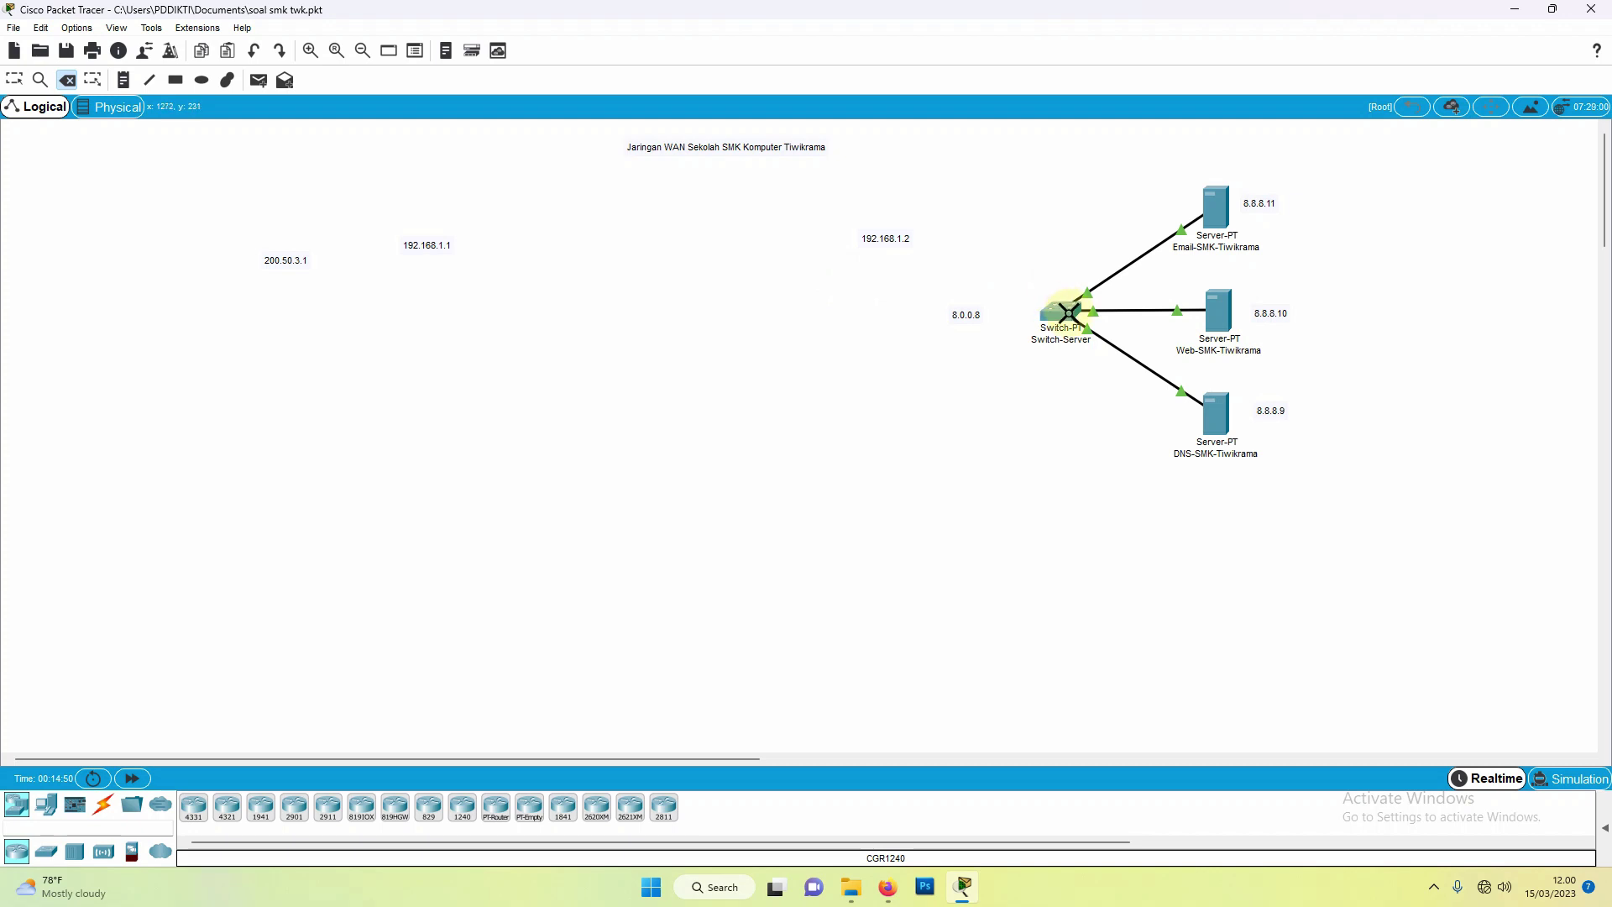
pyautogui.click(1068, 312)
pyautogui.click(1224, 209)
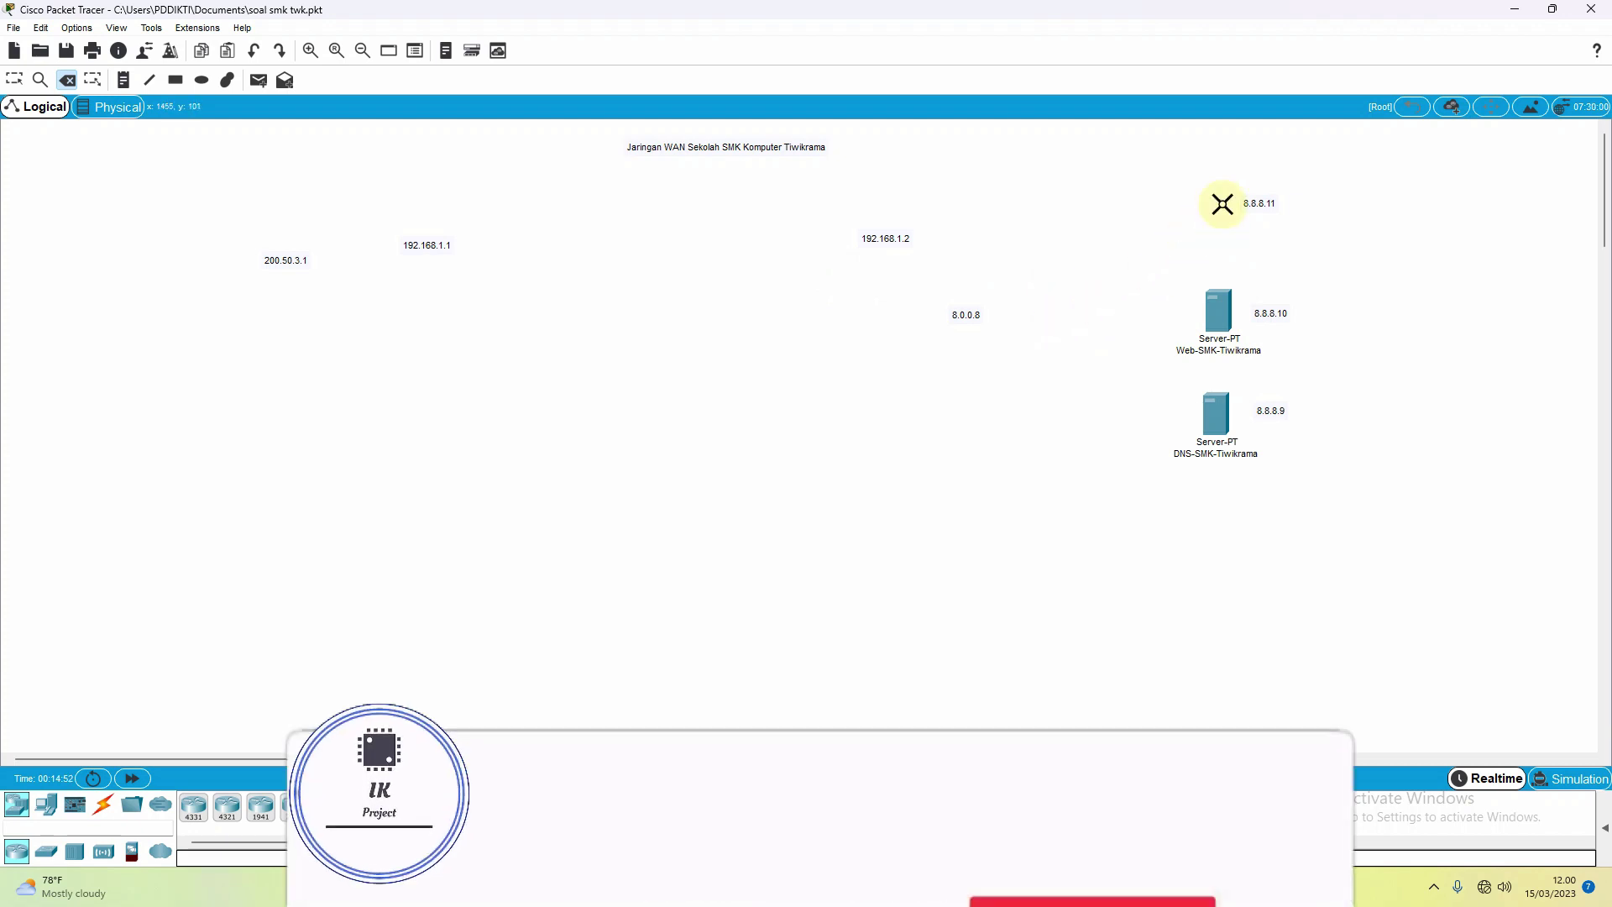
pyautogui.click(1218, 315)
pyautogui.click(1210, 408)
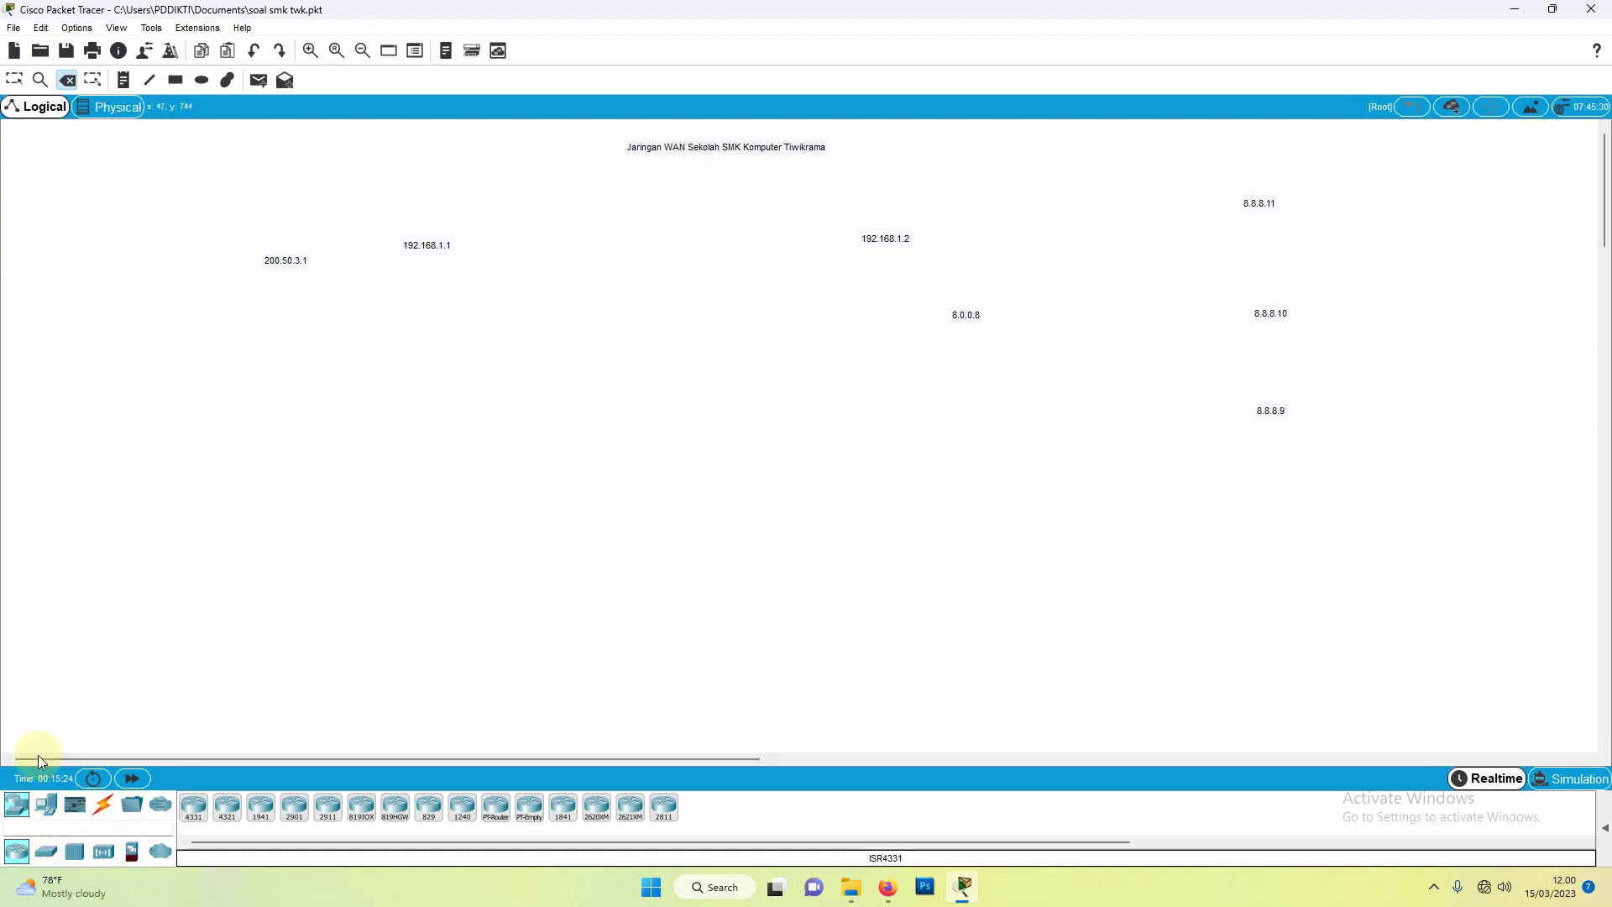
# Step: Place generic PC-PT computers down the top-left edge of the canvas
pyautogui.click(47, 811)
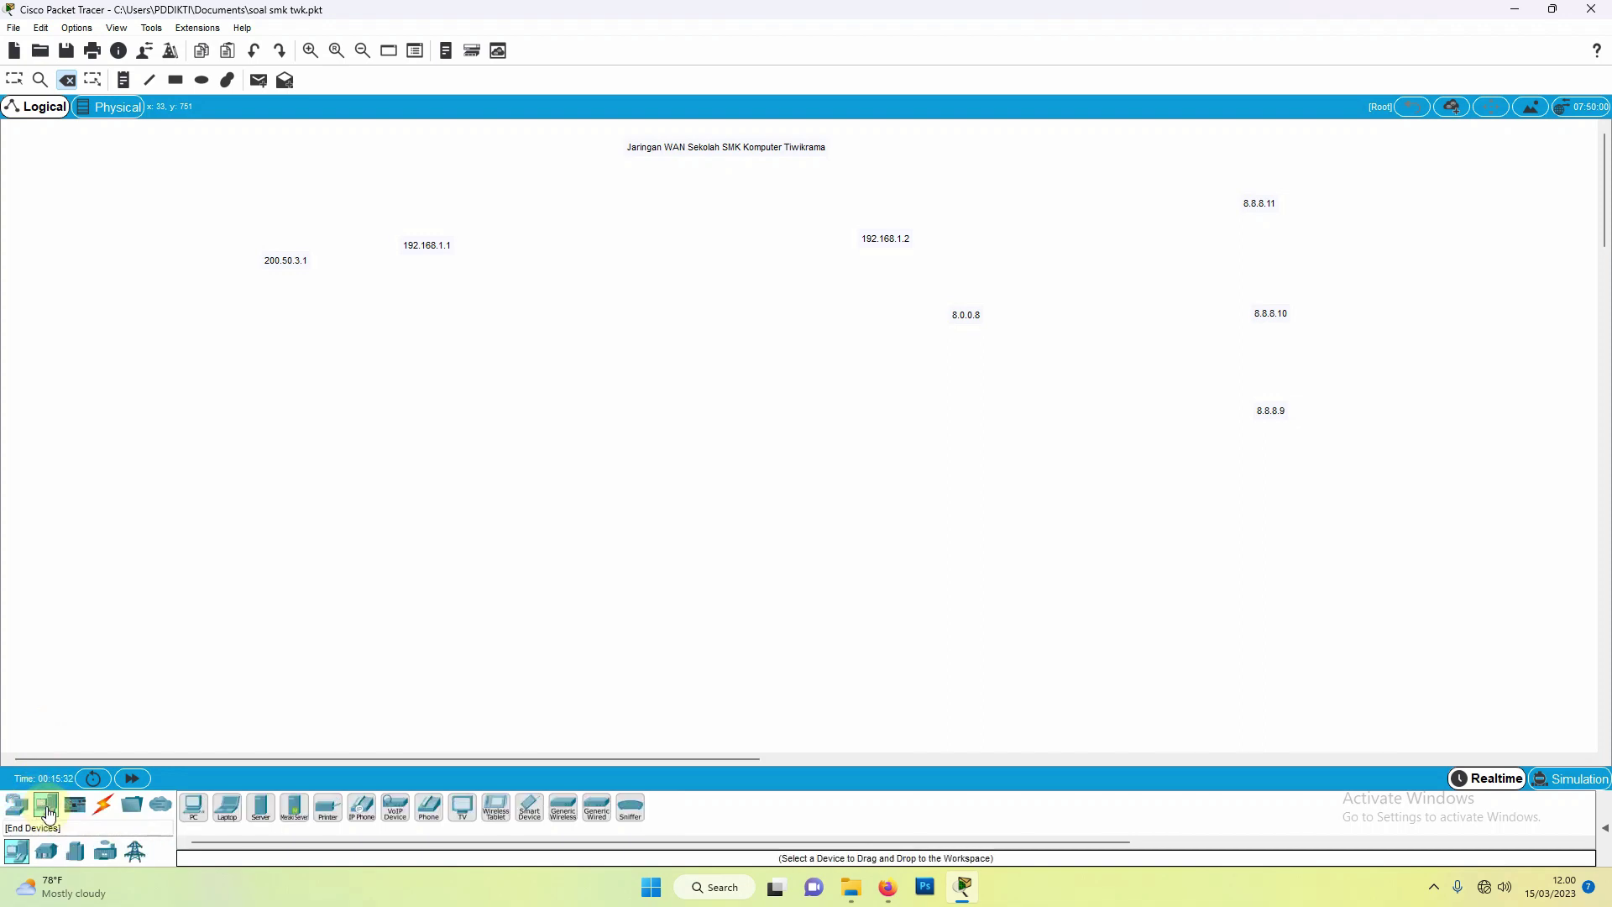
pyautogui.click(194, 819)
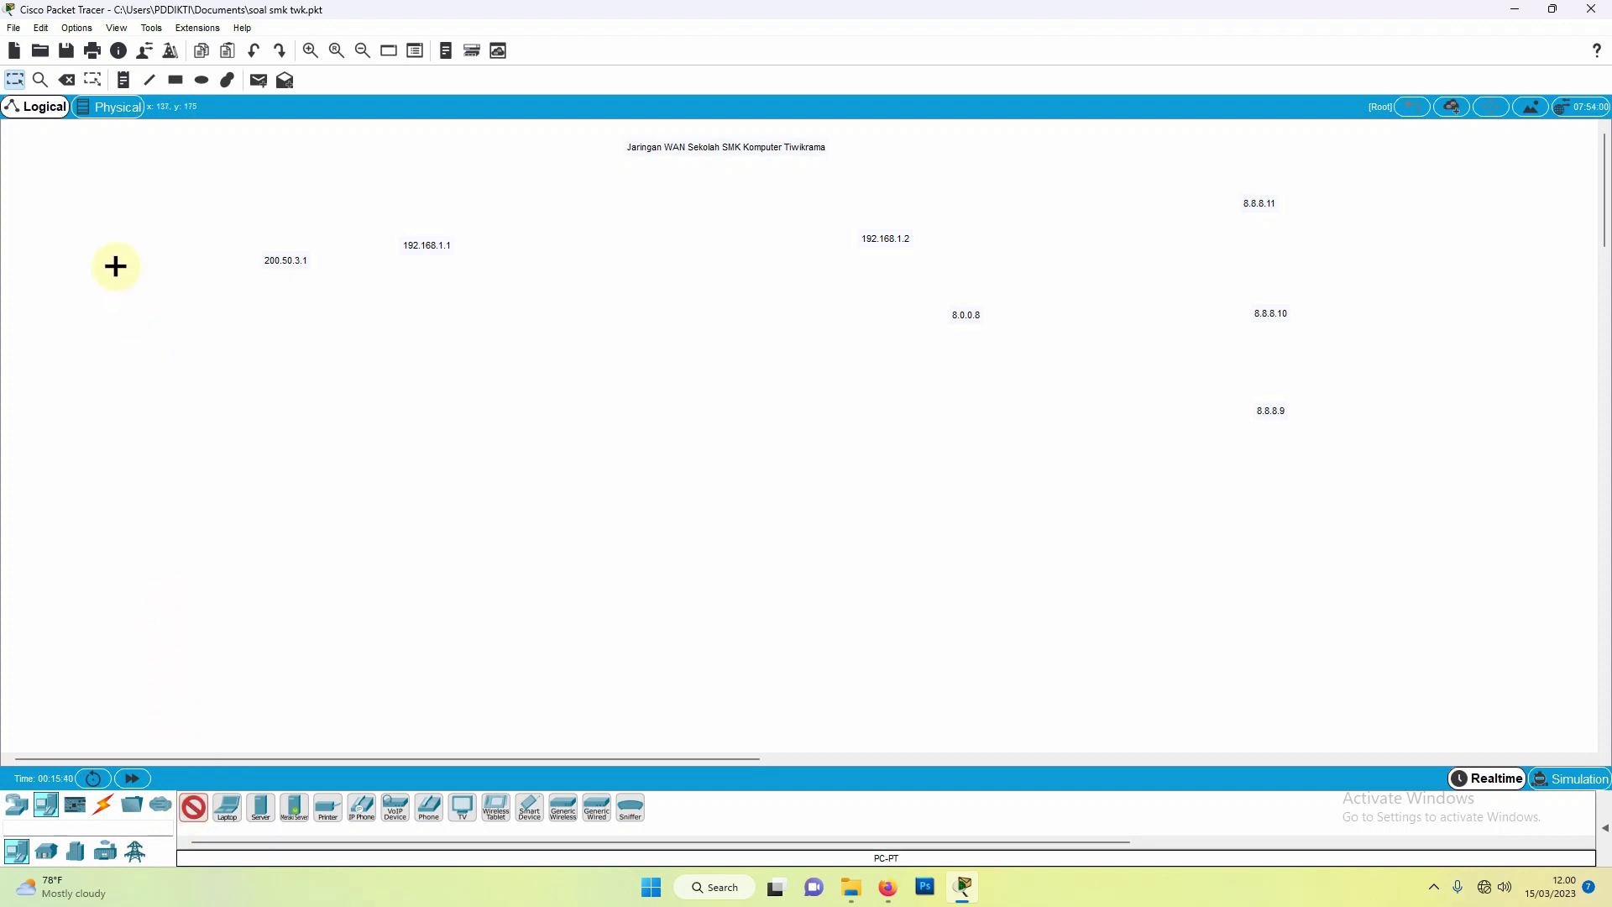
pyautogui.click(81, 239)
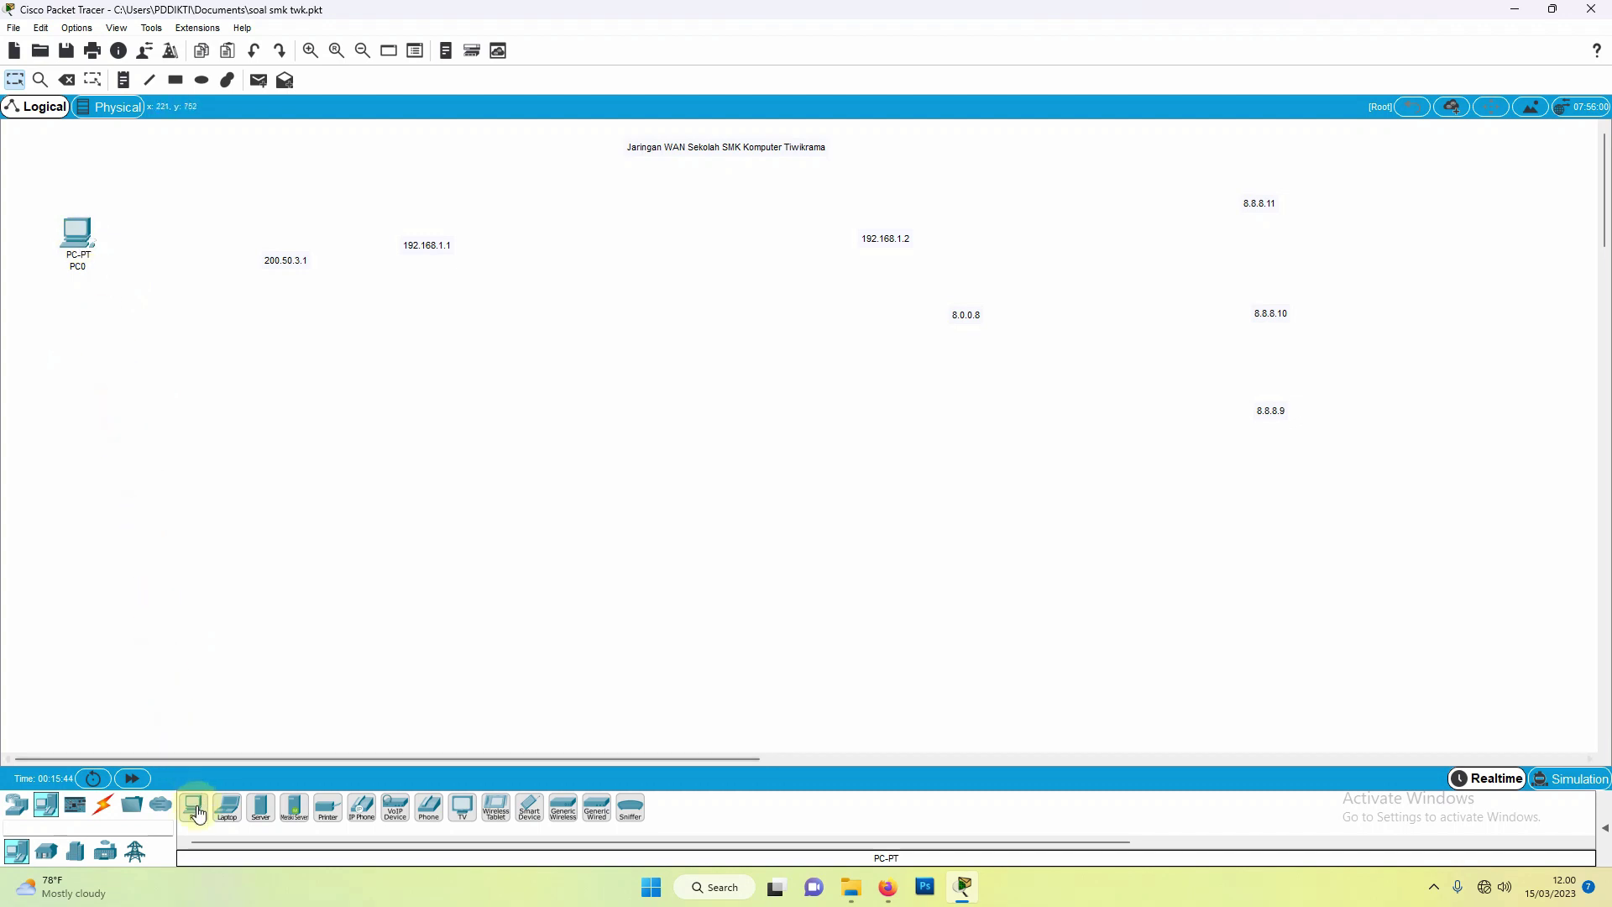
pyautogui.click(196, 811)
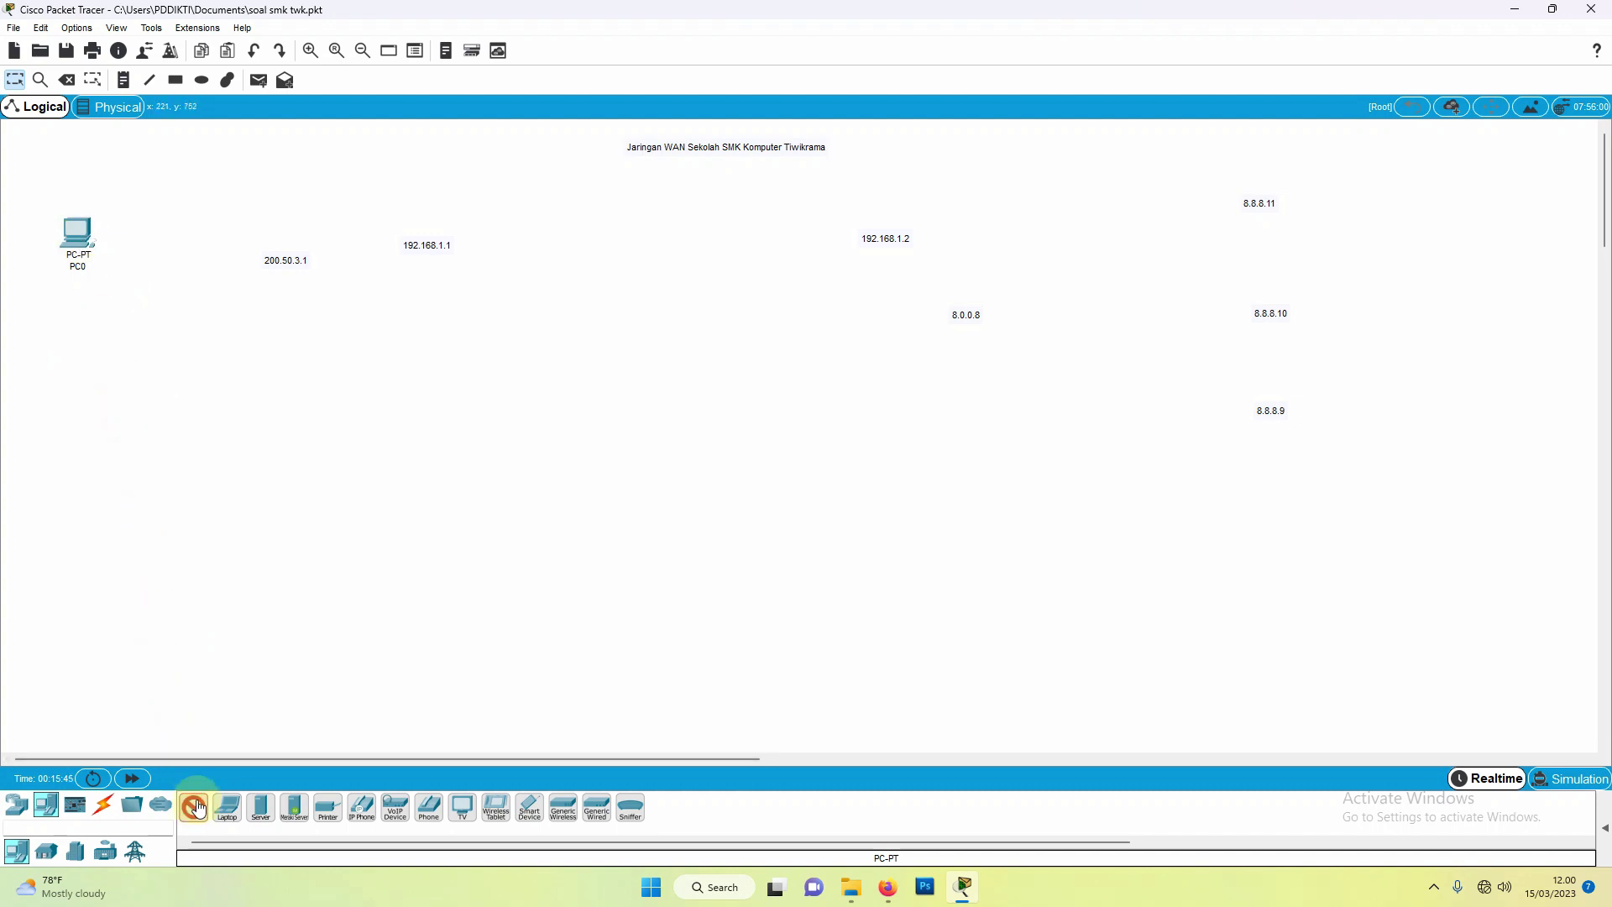
pyautogui.click(75, 324)
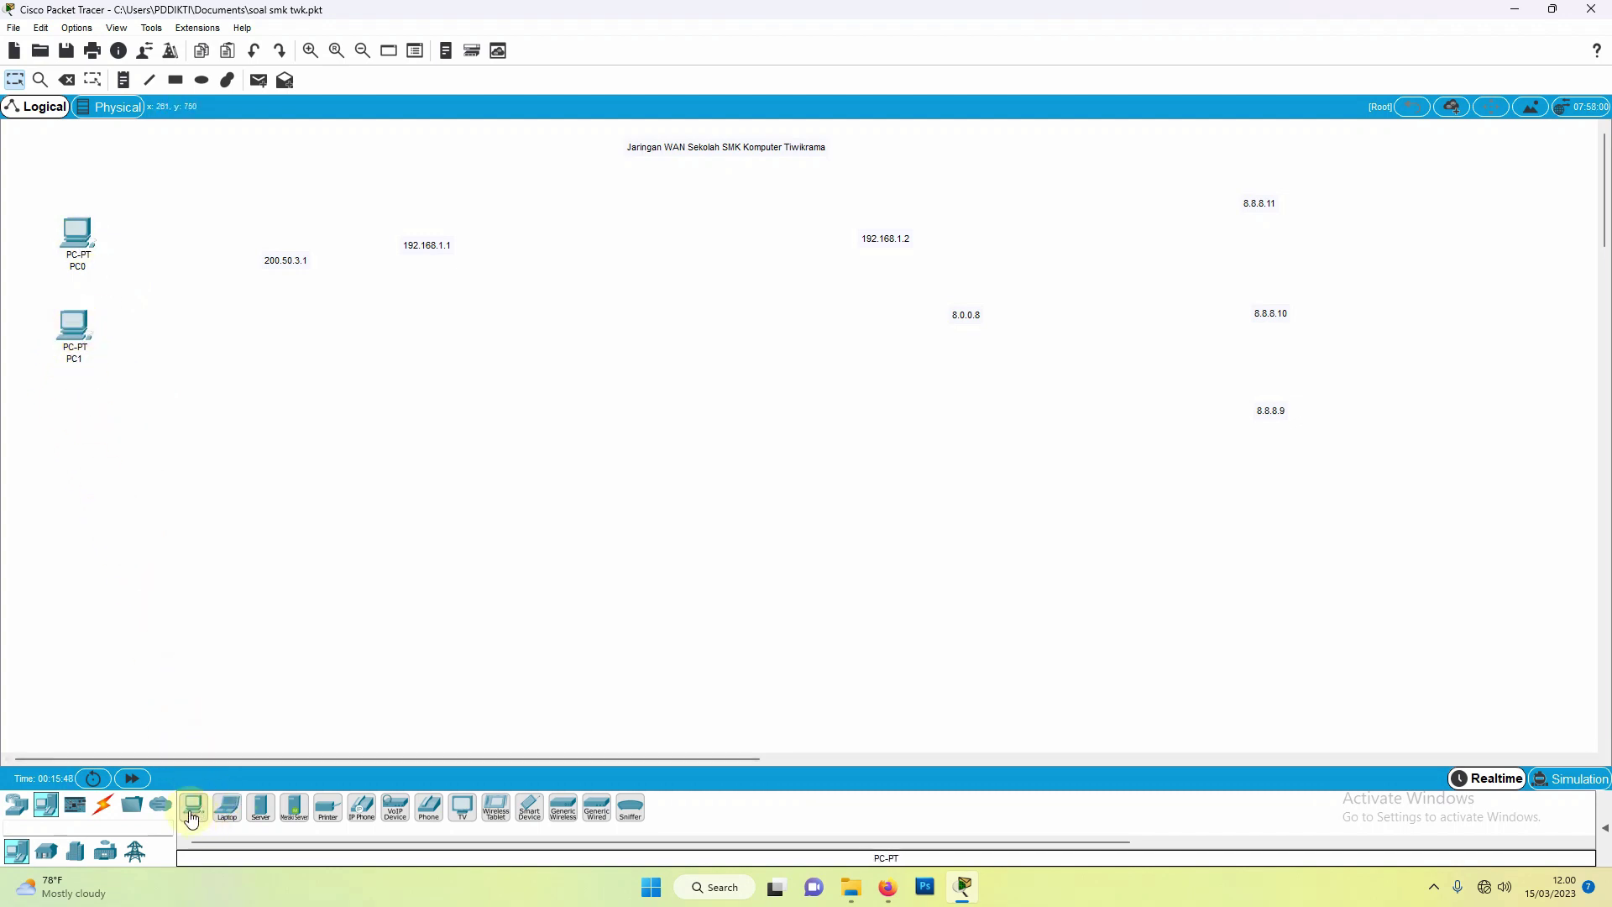
pyautogui.click(192, 811)
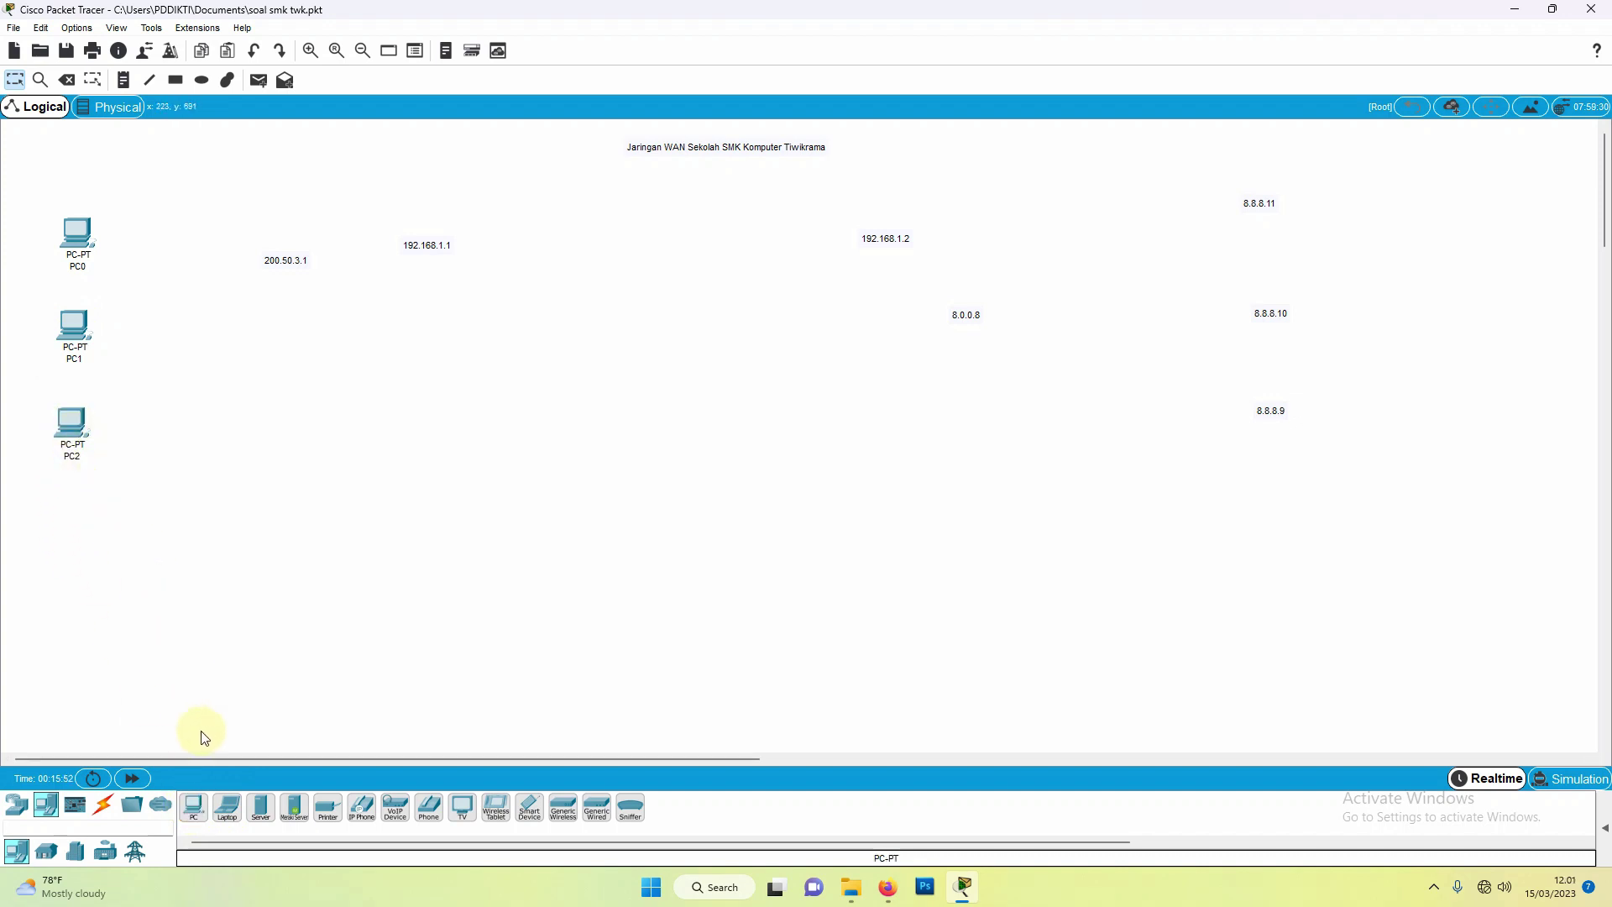
# Step: Place three laptops, Laptop0–Laptop2, in a row below the PCs
pyautogui.click(226, 807)
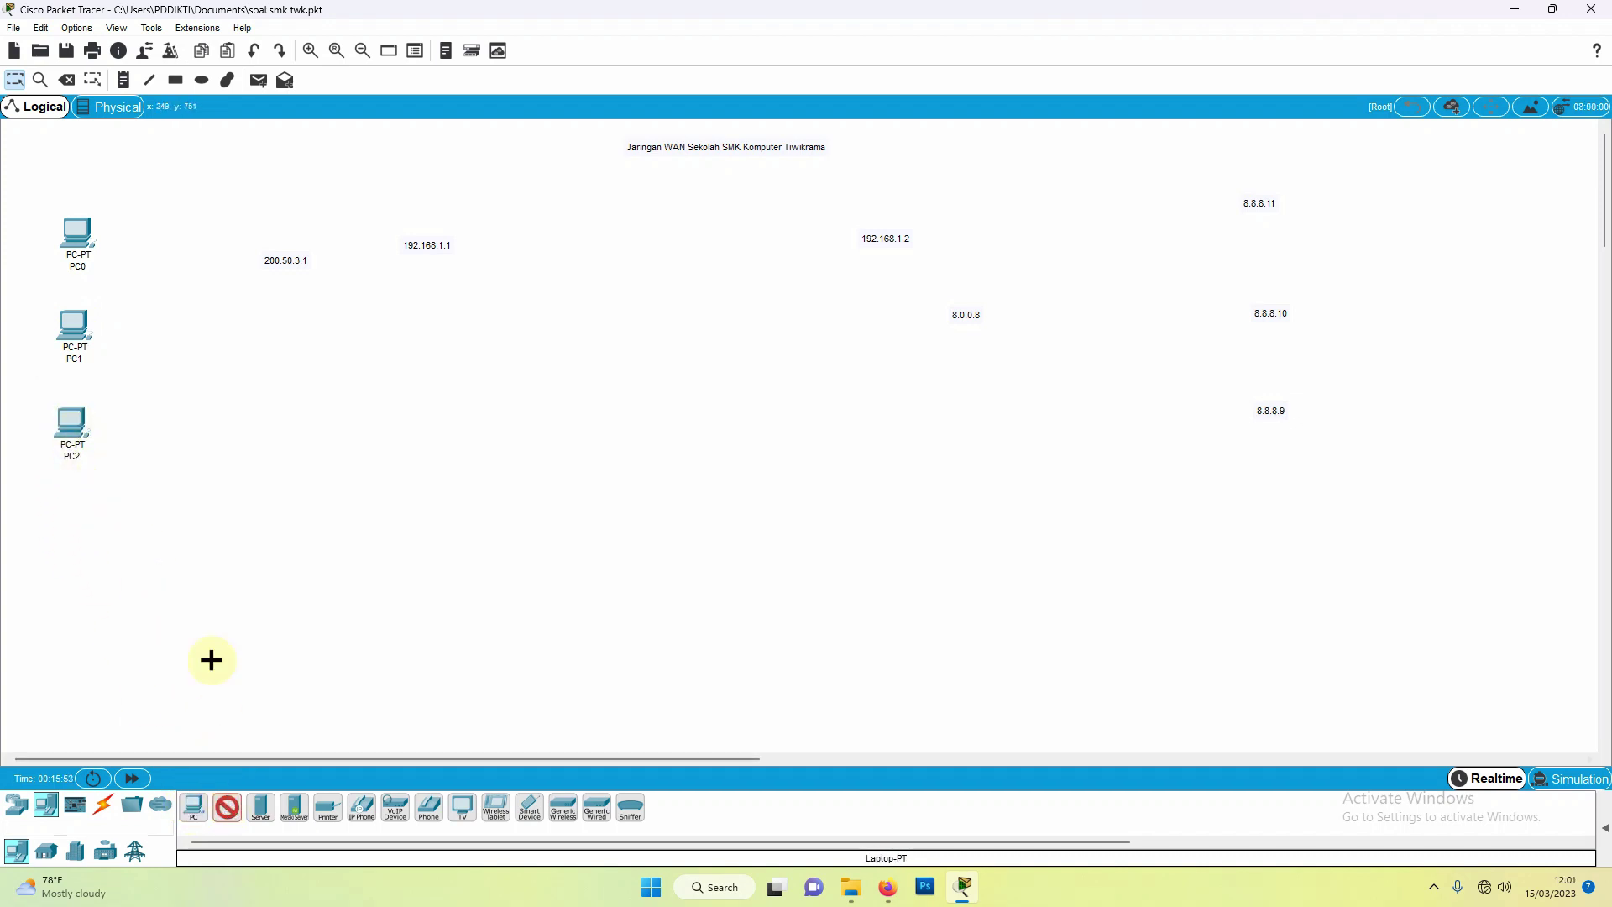
pyautogui.click(153, 508)
pyautogui.click(227, 806)
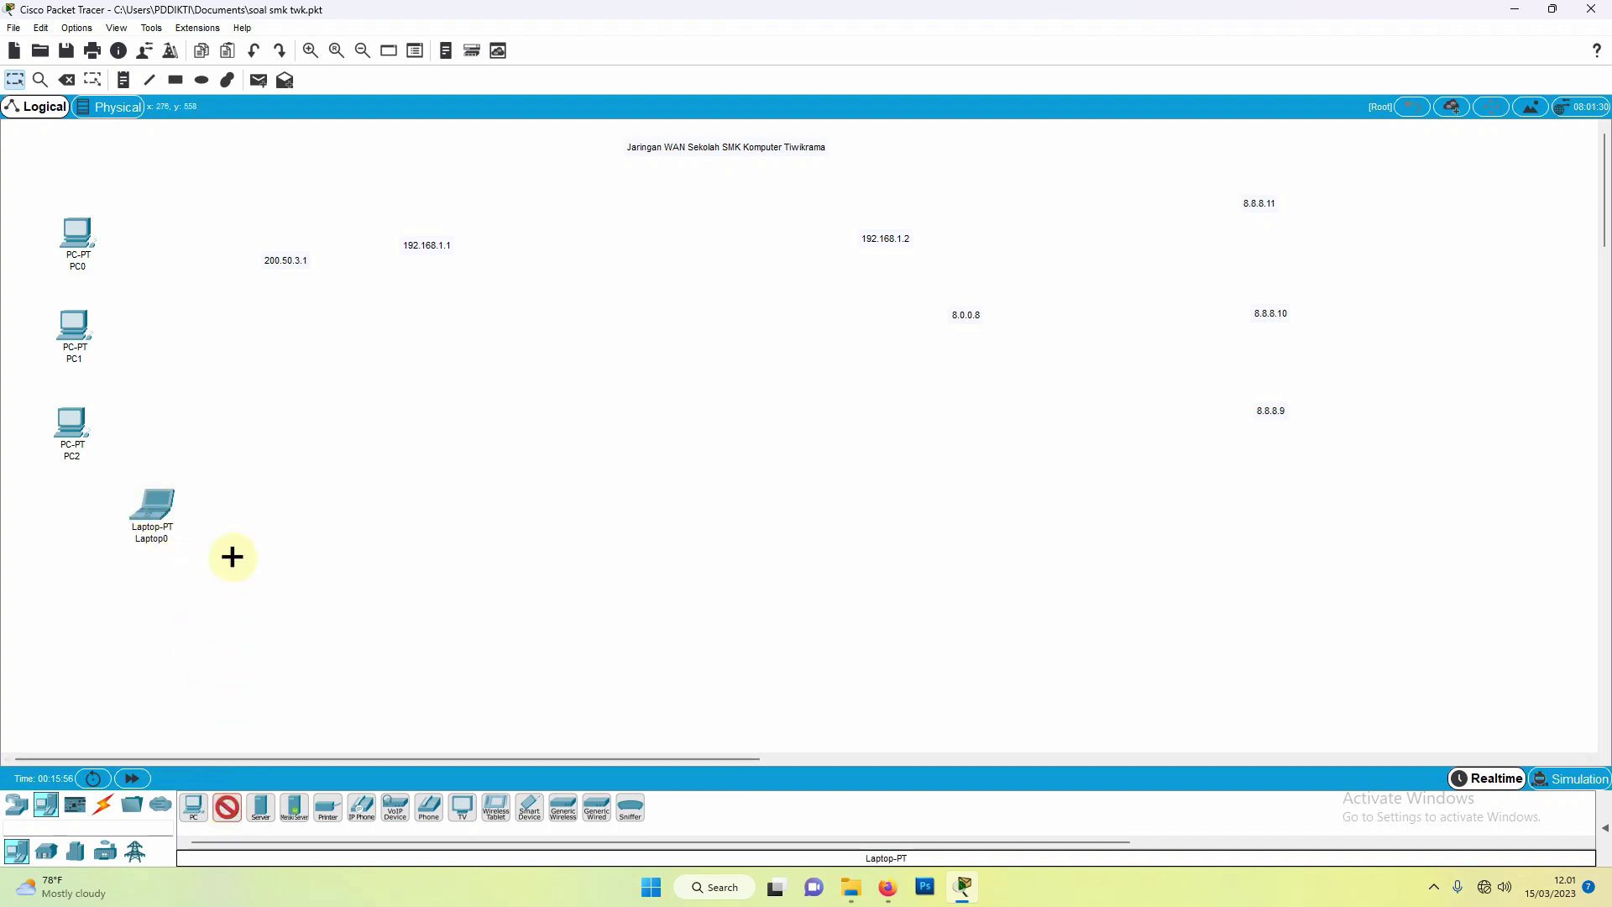
pyautogui.click(235, 523)
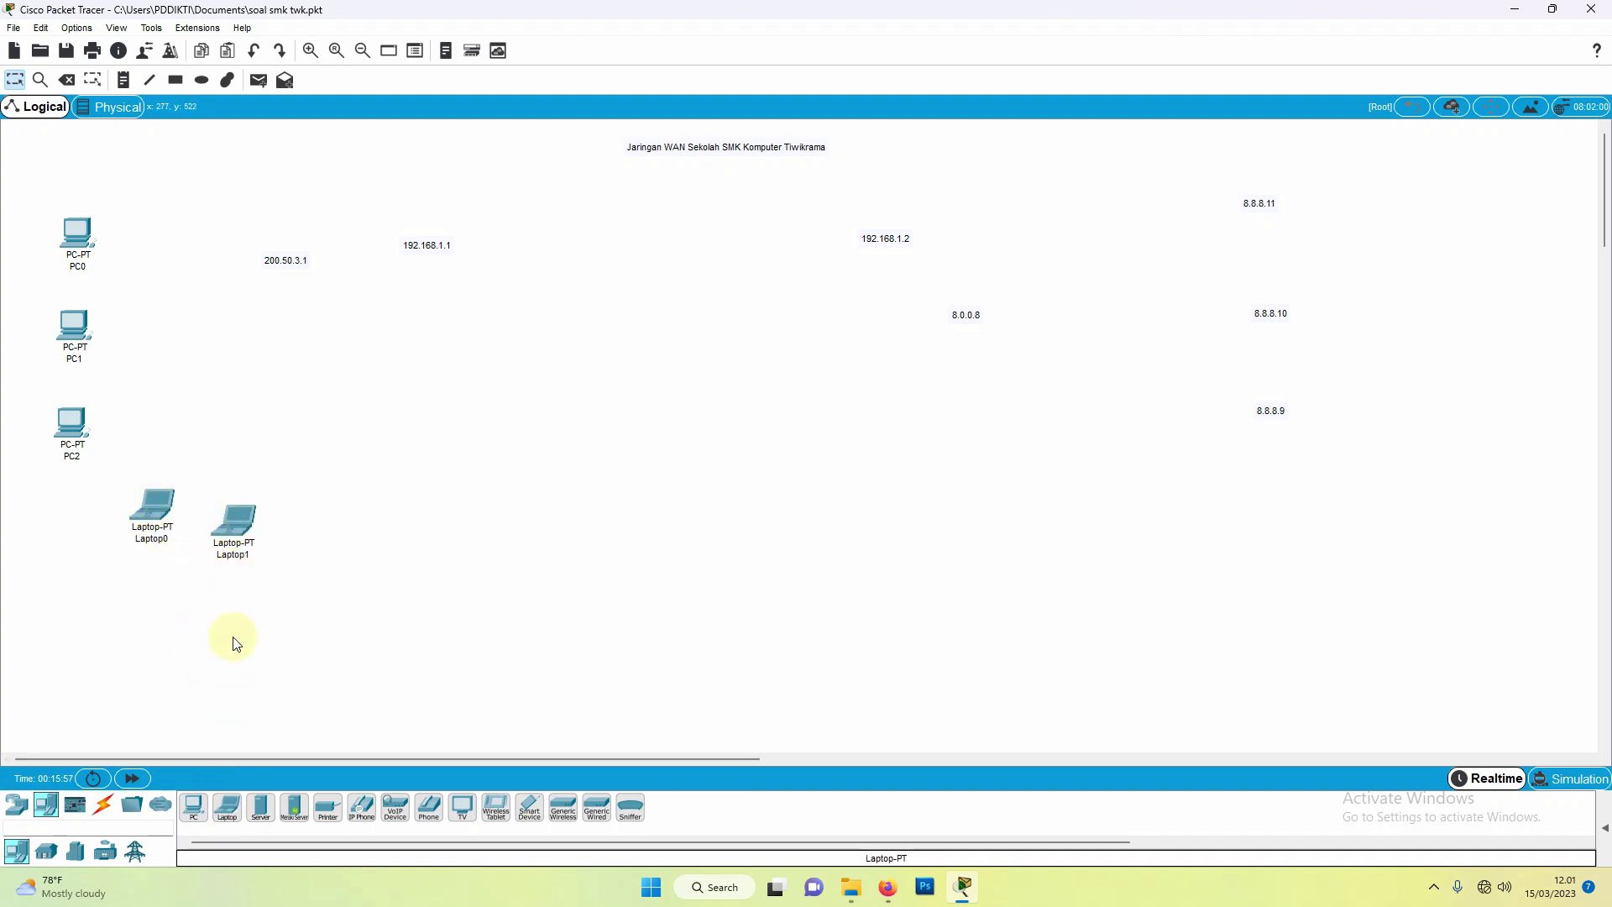
pyautogui.click(226, 811)
pyautogui.click(327, 530)
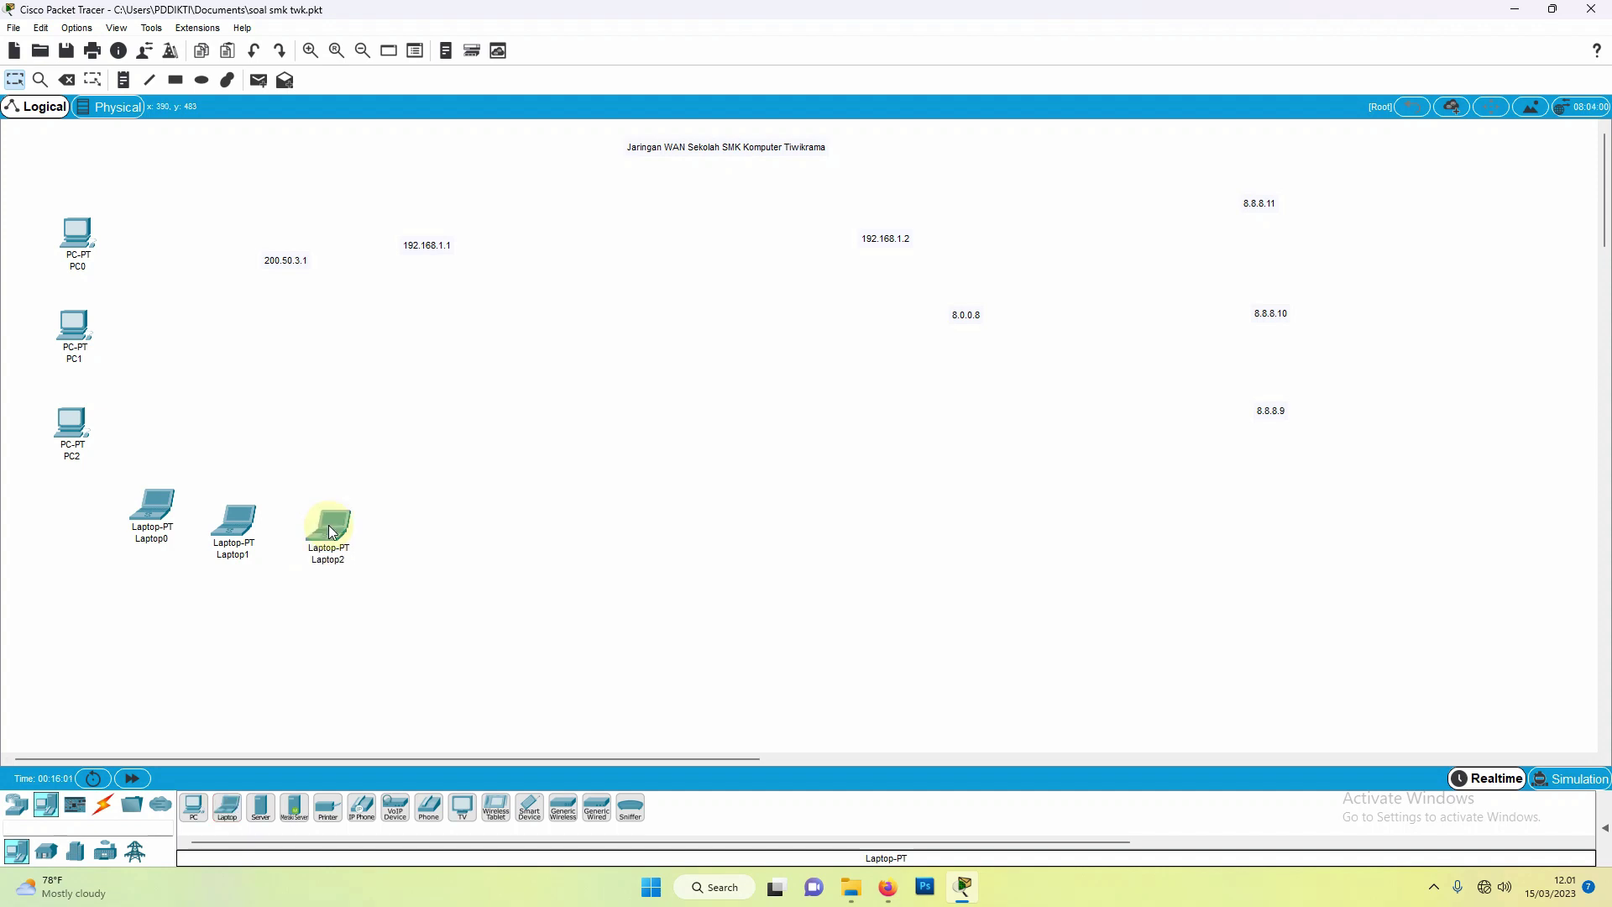
# Step: Place three smartphones, Smartphone0–Smartphone2, in a row right of the laptops
pyautogui.click(529, 807)
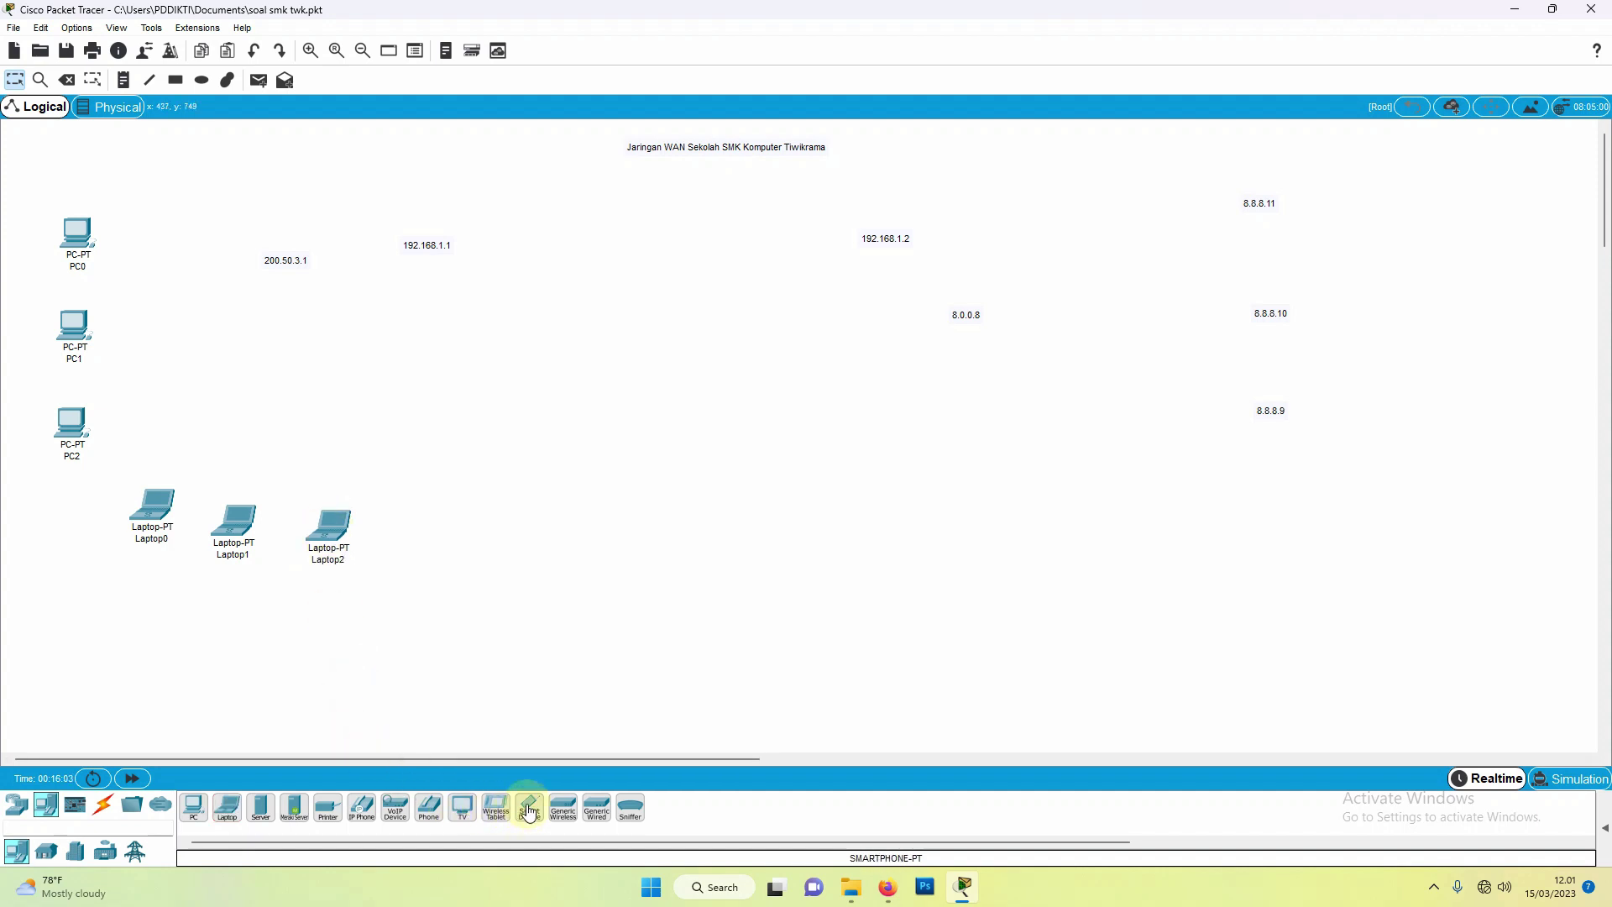
pyautogui.click(461, 532)
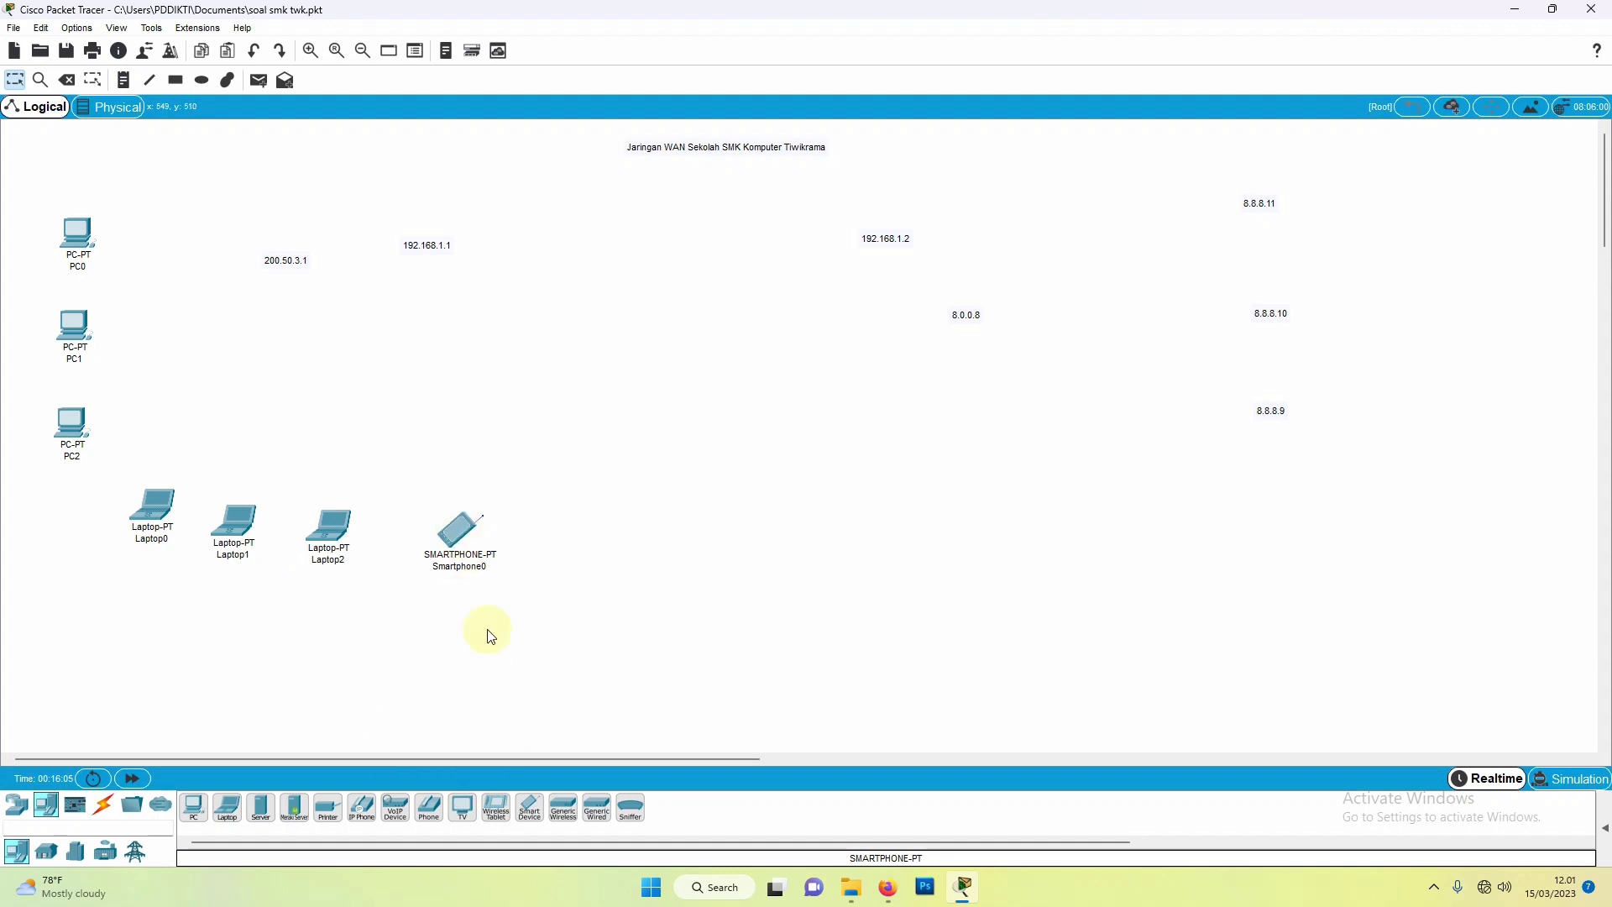
pyautogui.click(569, 538)
pyautogui.click(529, 807)
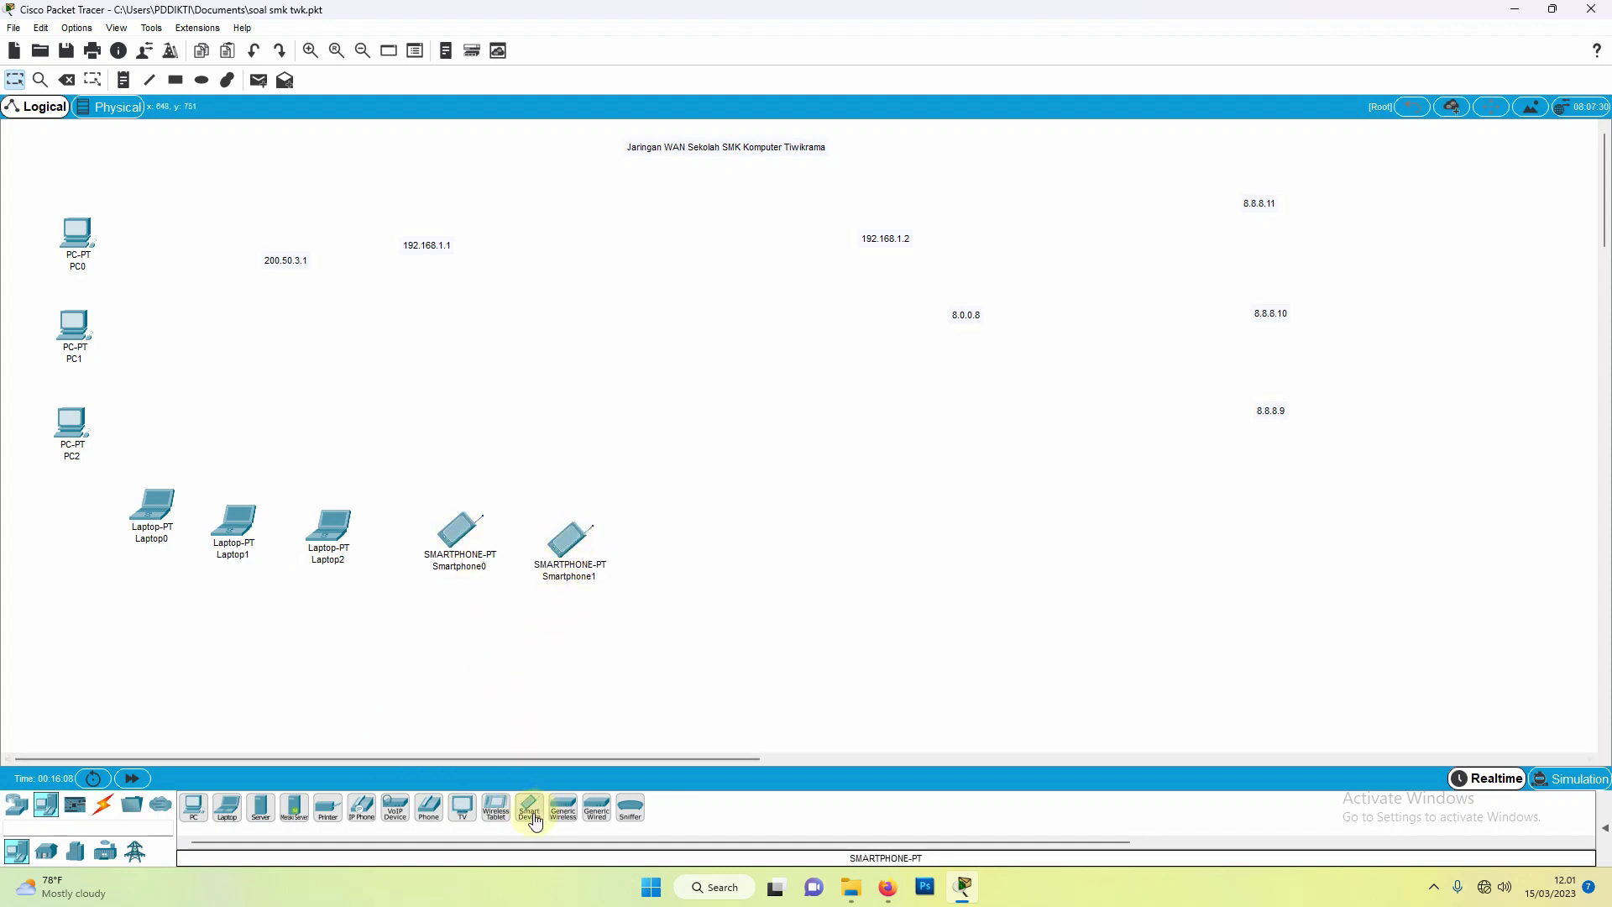
pyautogui.click(673, 545)
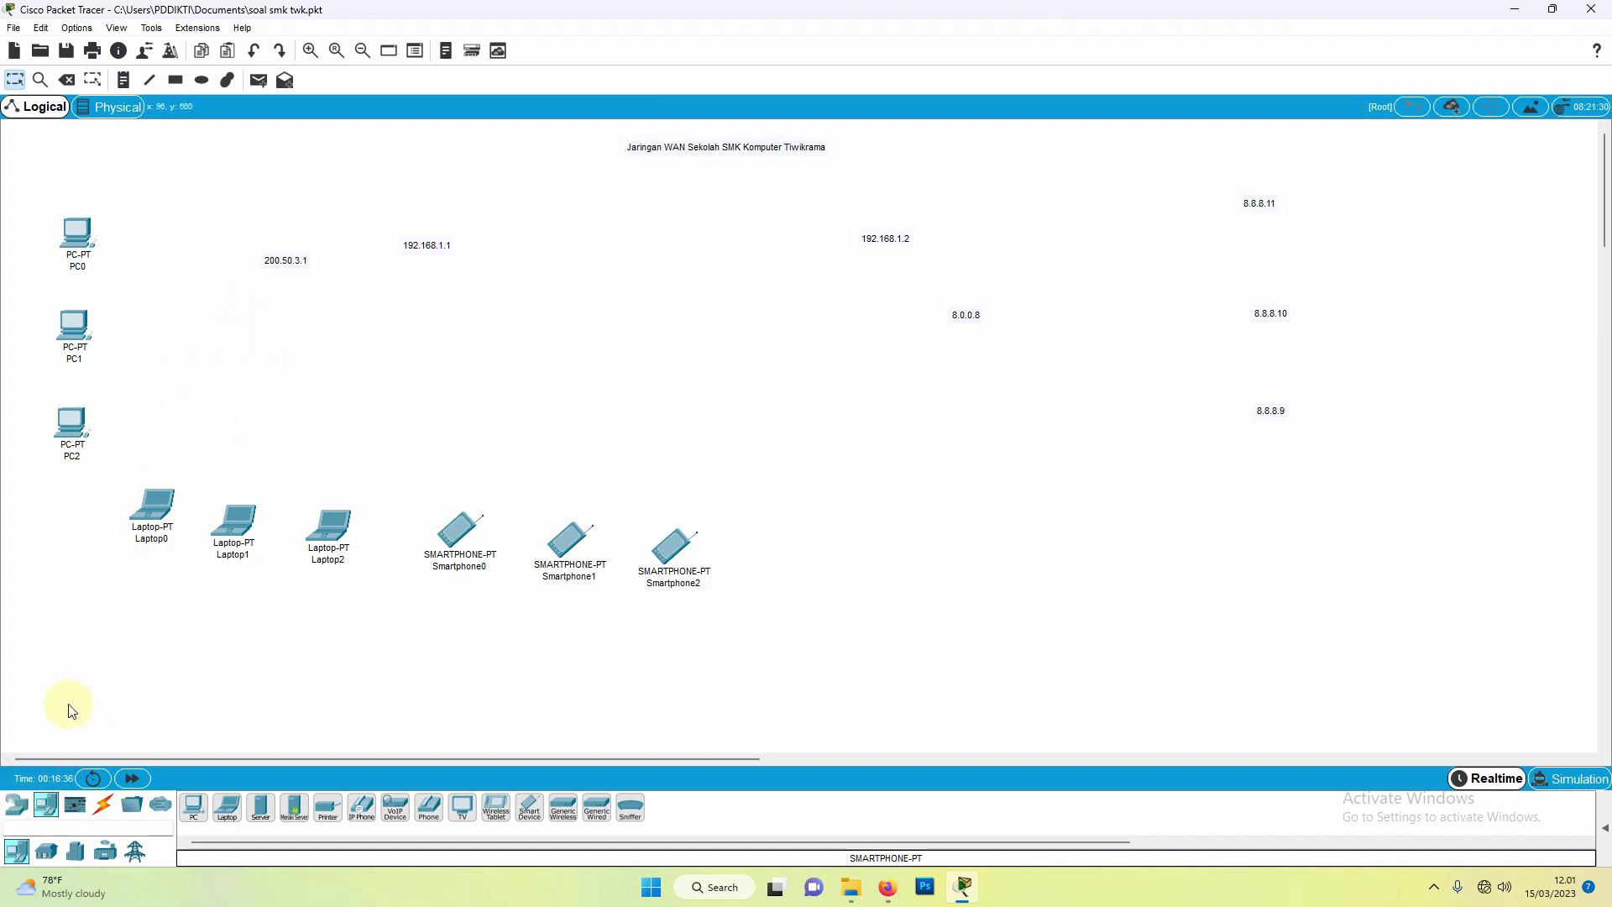
# Step: Place a PT-Empty switch beside PC1, then delete it again
pyautogui.click(18, 815)
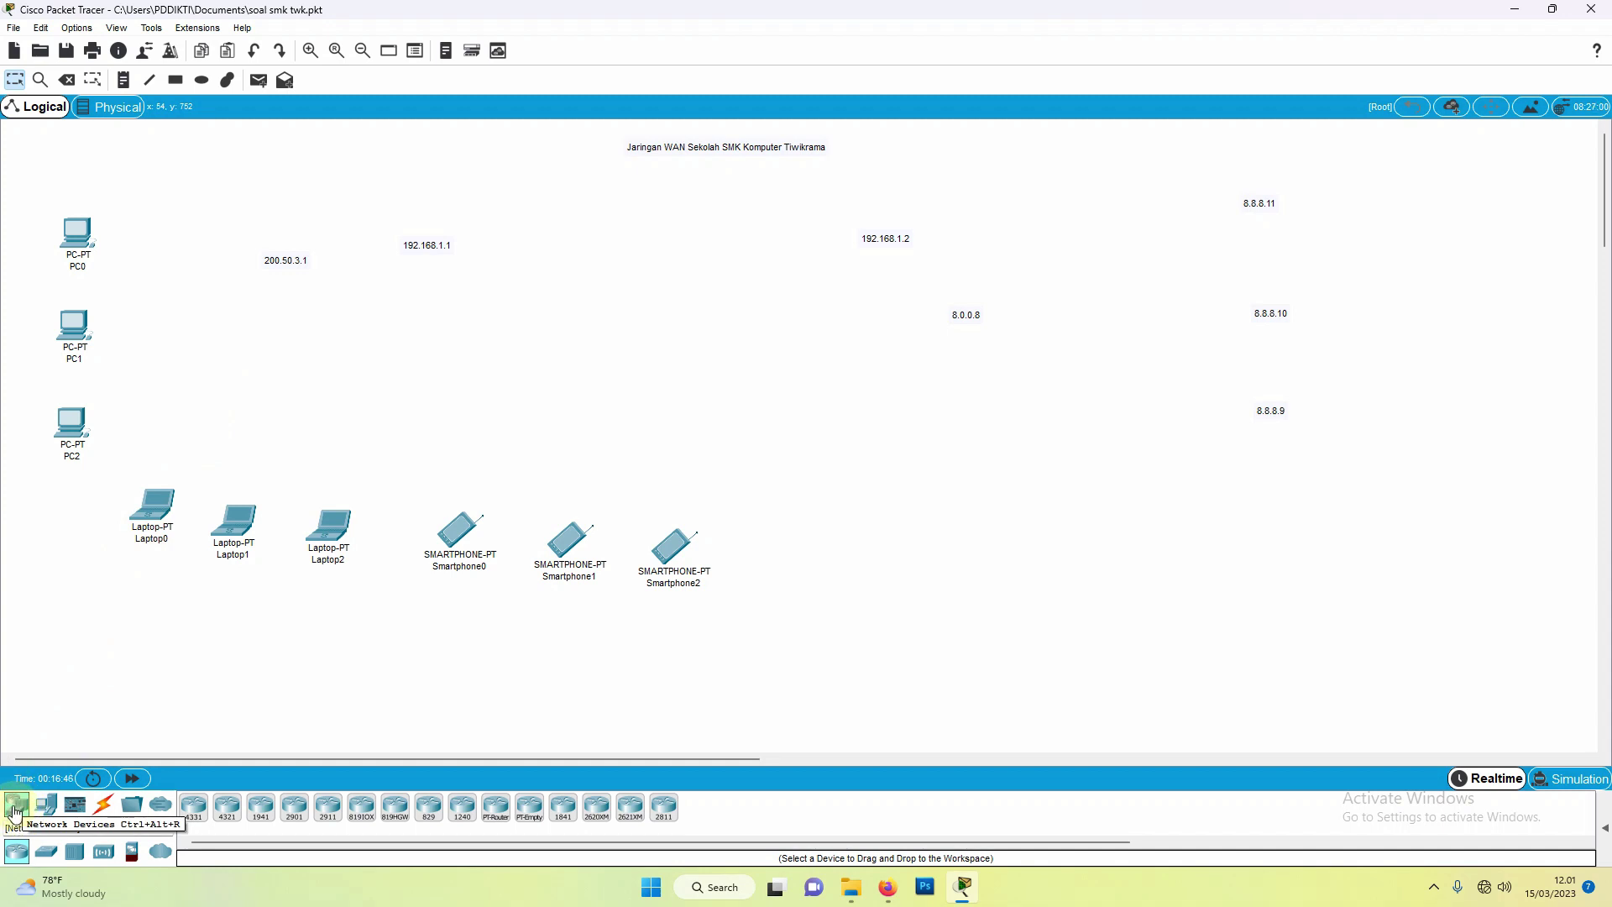
pyautogui.click(47, 854)
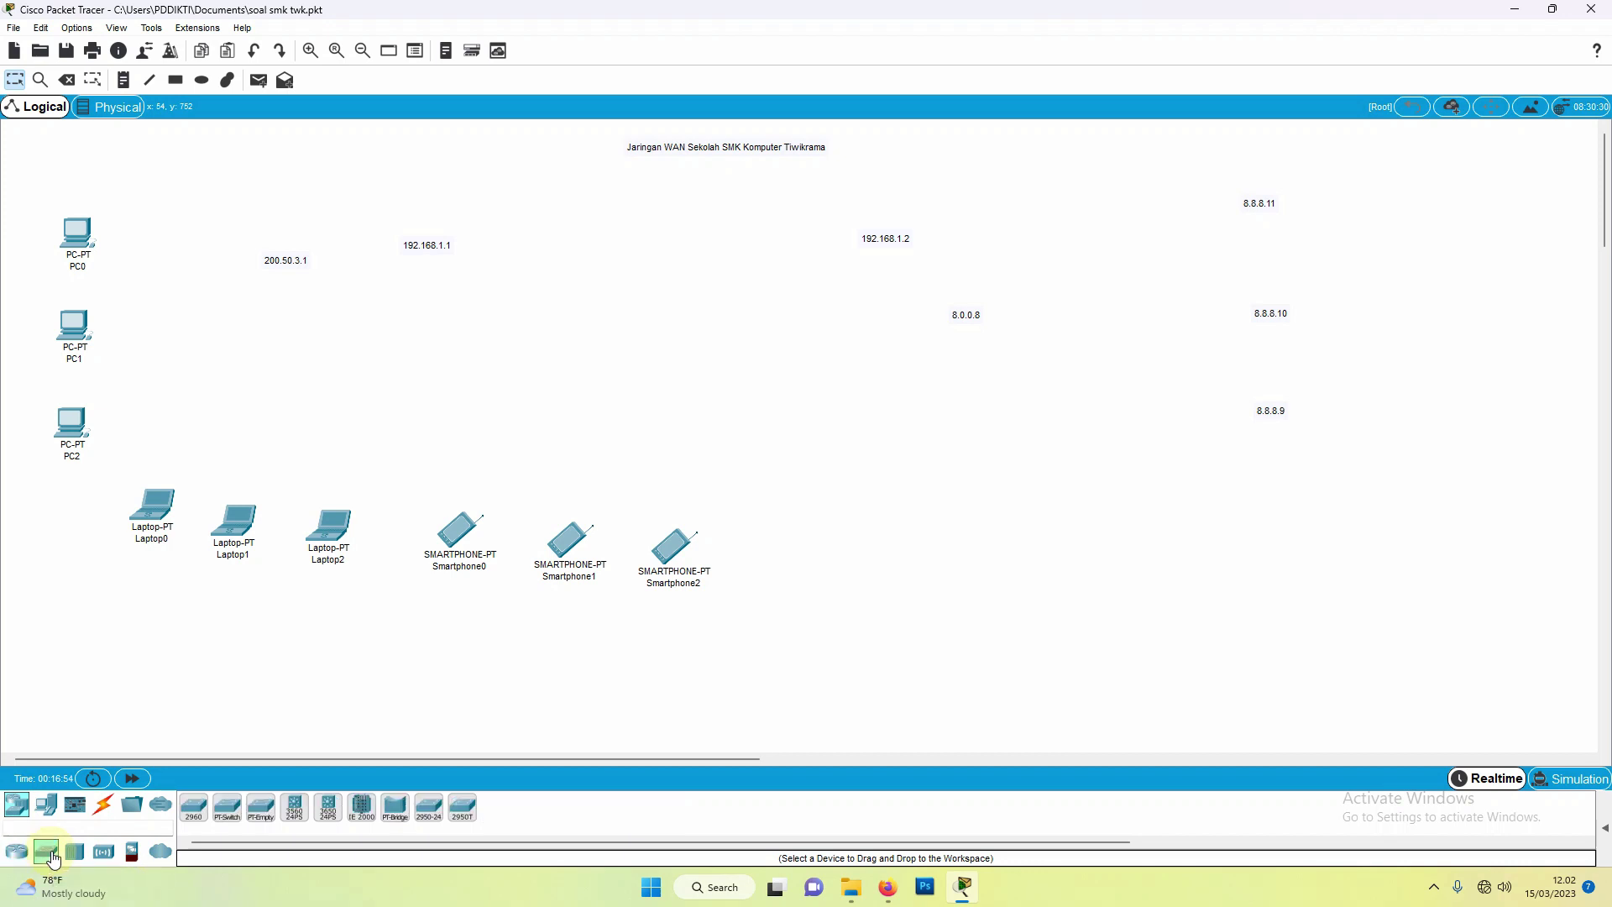
pyautogui.click(260, 815)
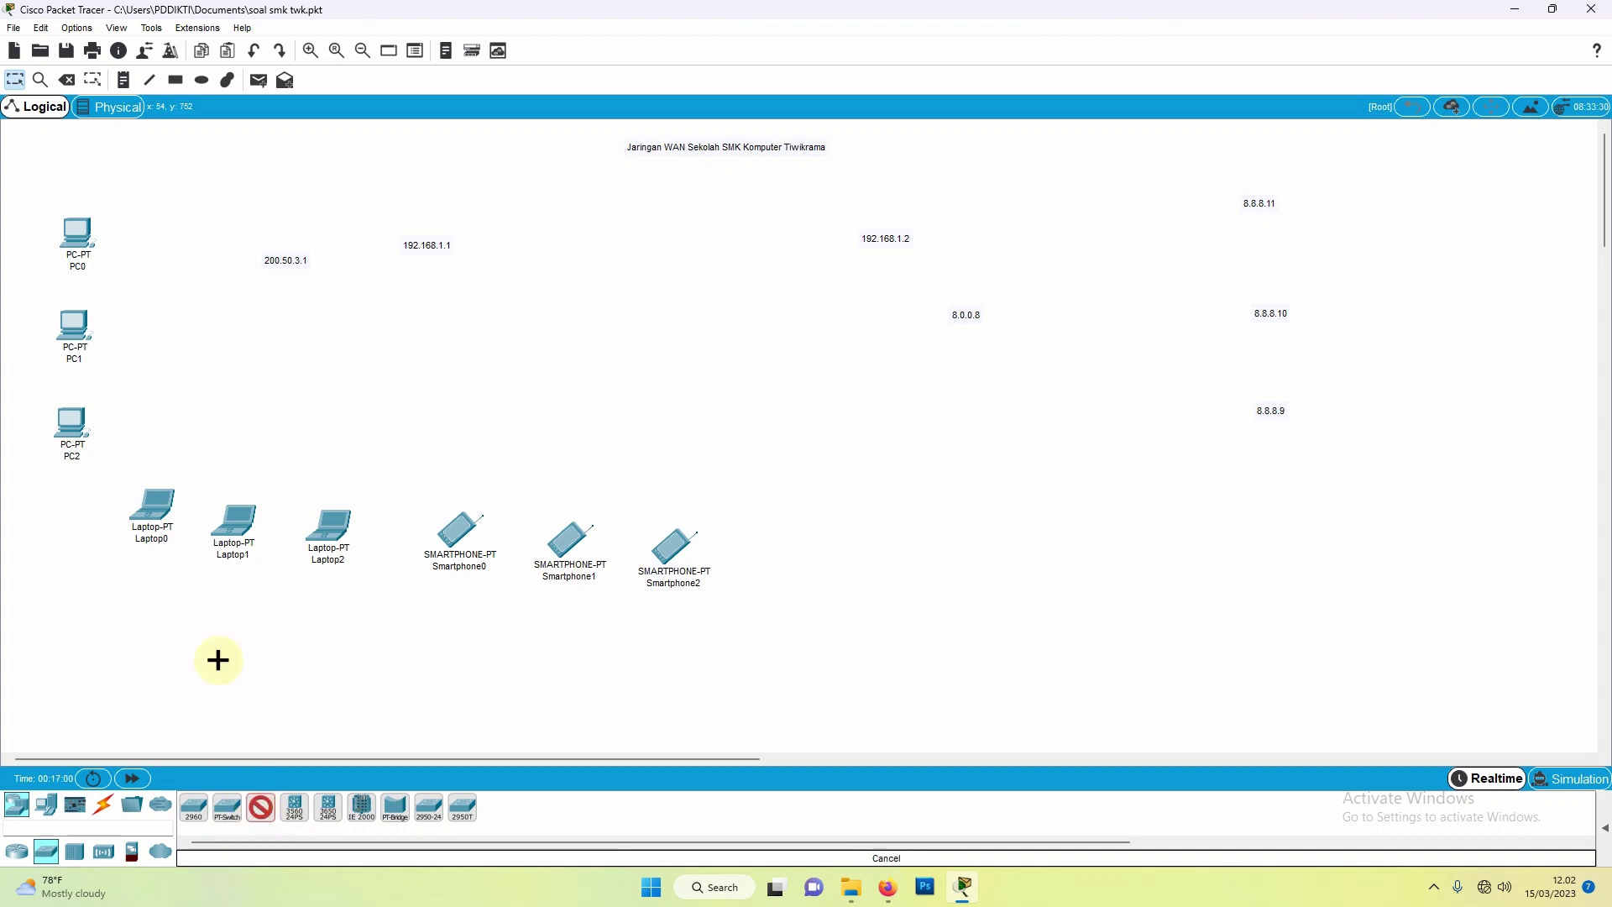
pyautogui.click(195, 344)
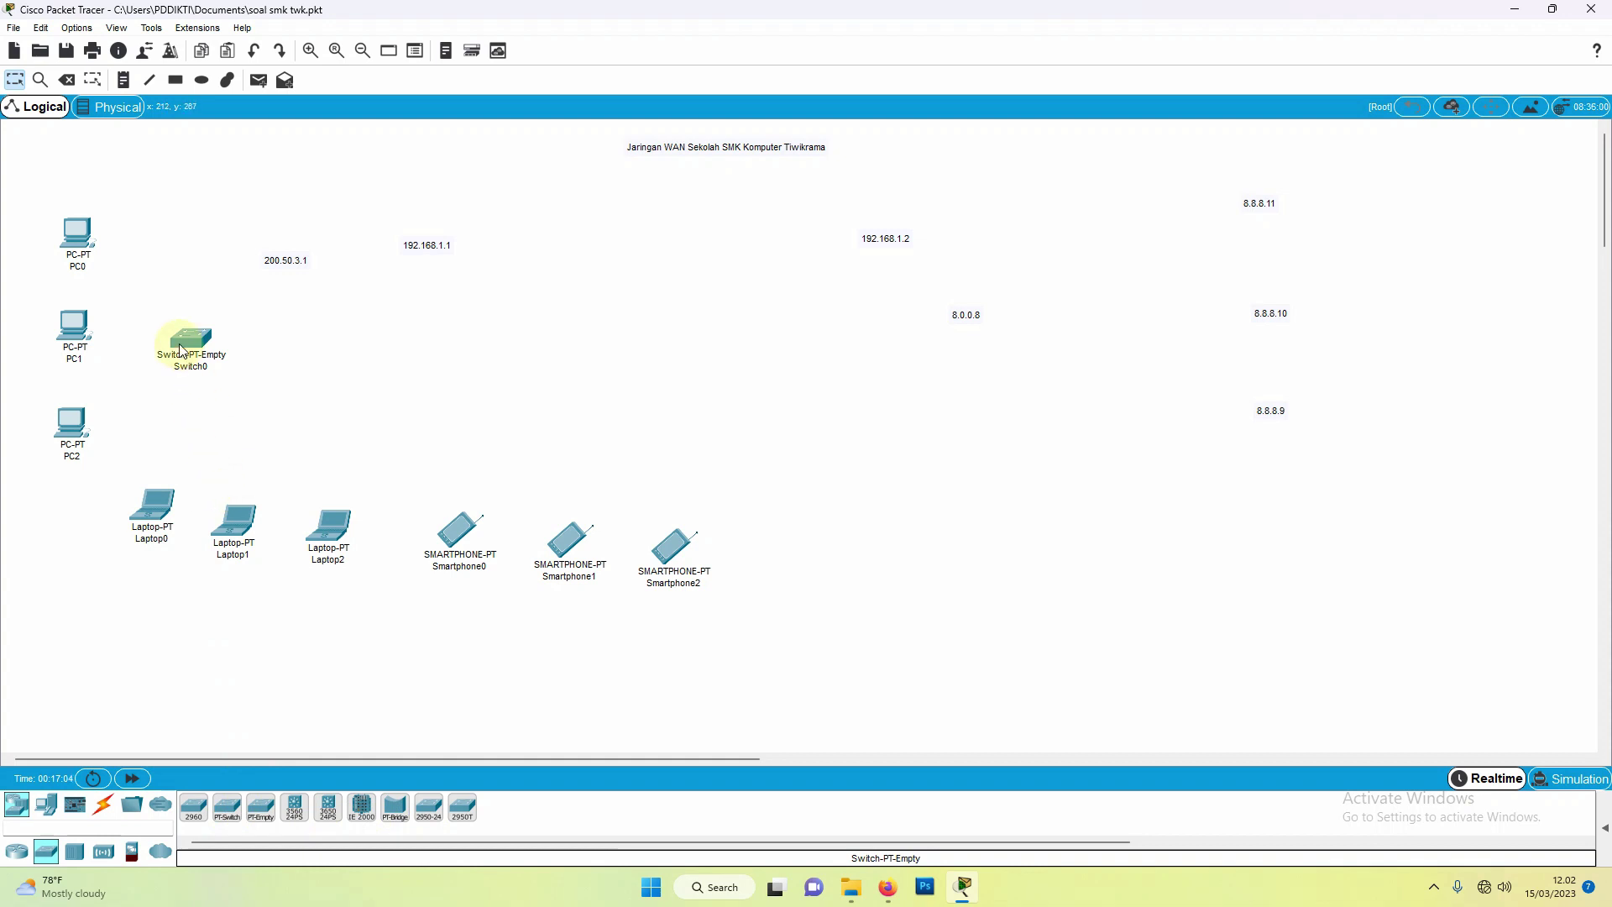
pyautogui.moveTo(183, 351)
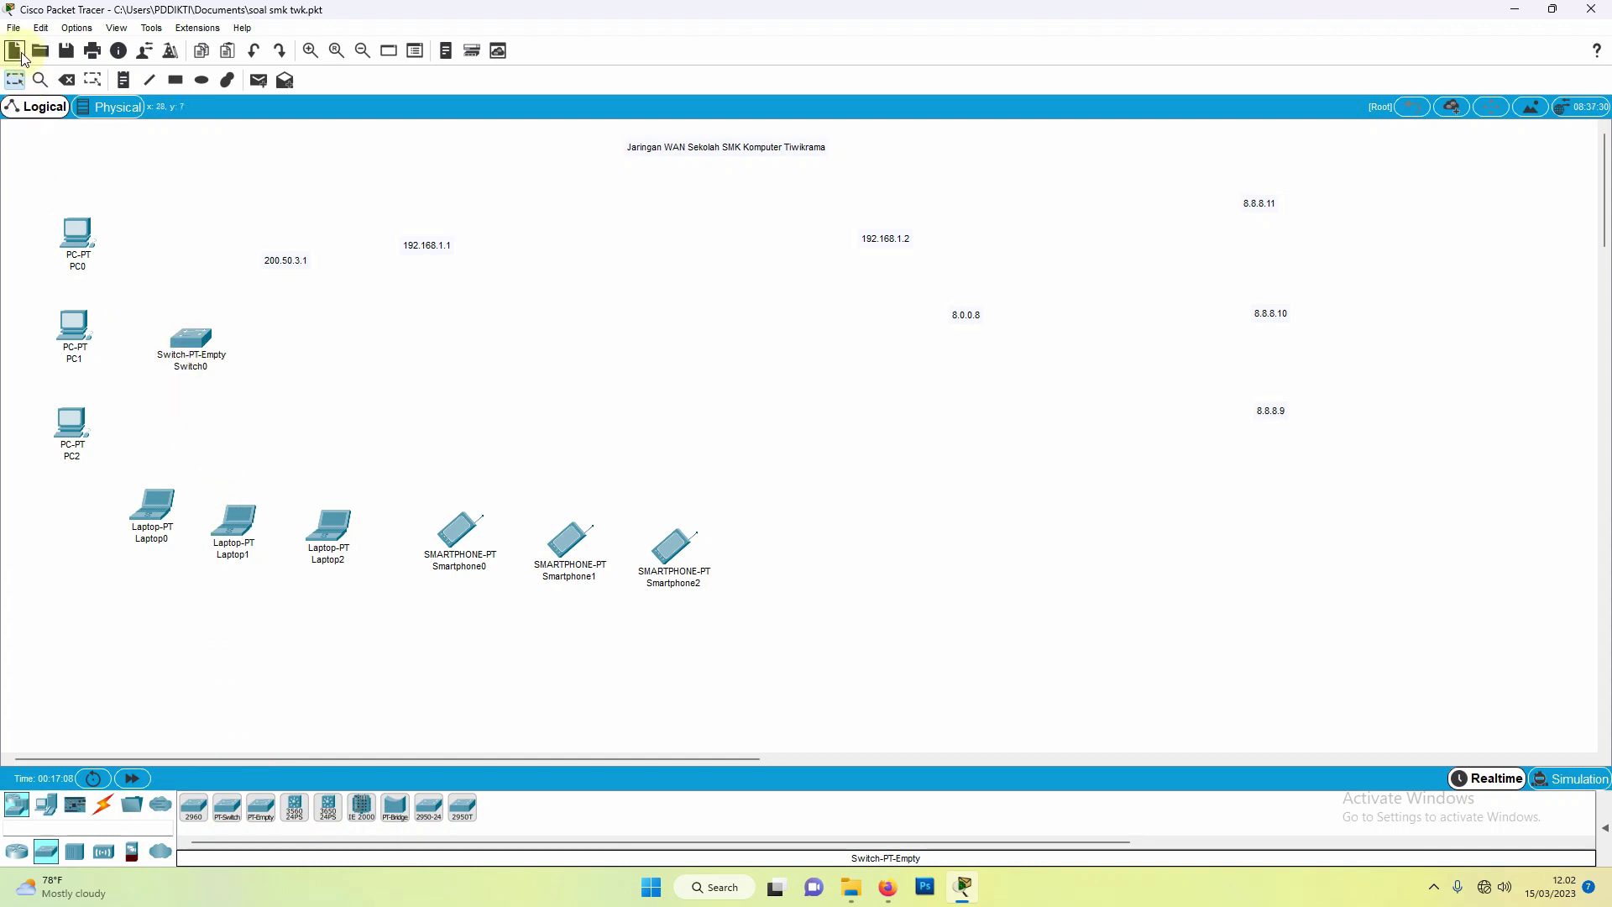
pyautogui.click(67, 80)
pyautogui.click(192, 336)
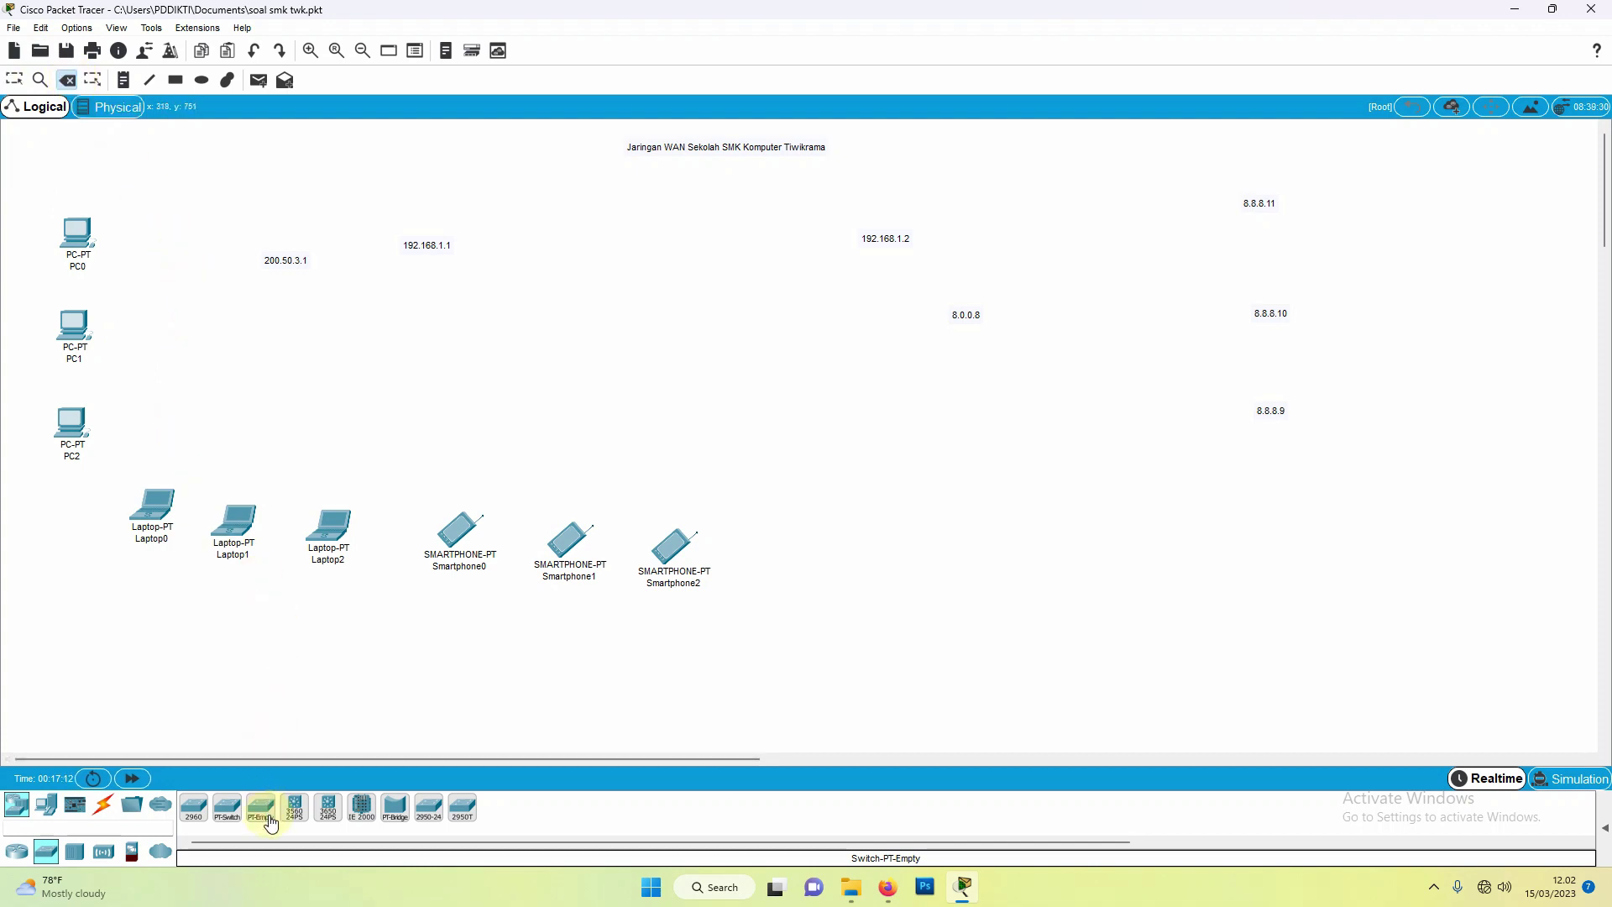
# Step: Place a 2950-24 switch, Switch1, beside PC1 and nudge it slightly left
pyautogui.click(428, 819)
pyautogui.click(217, 344)
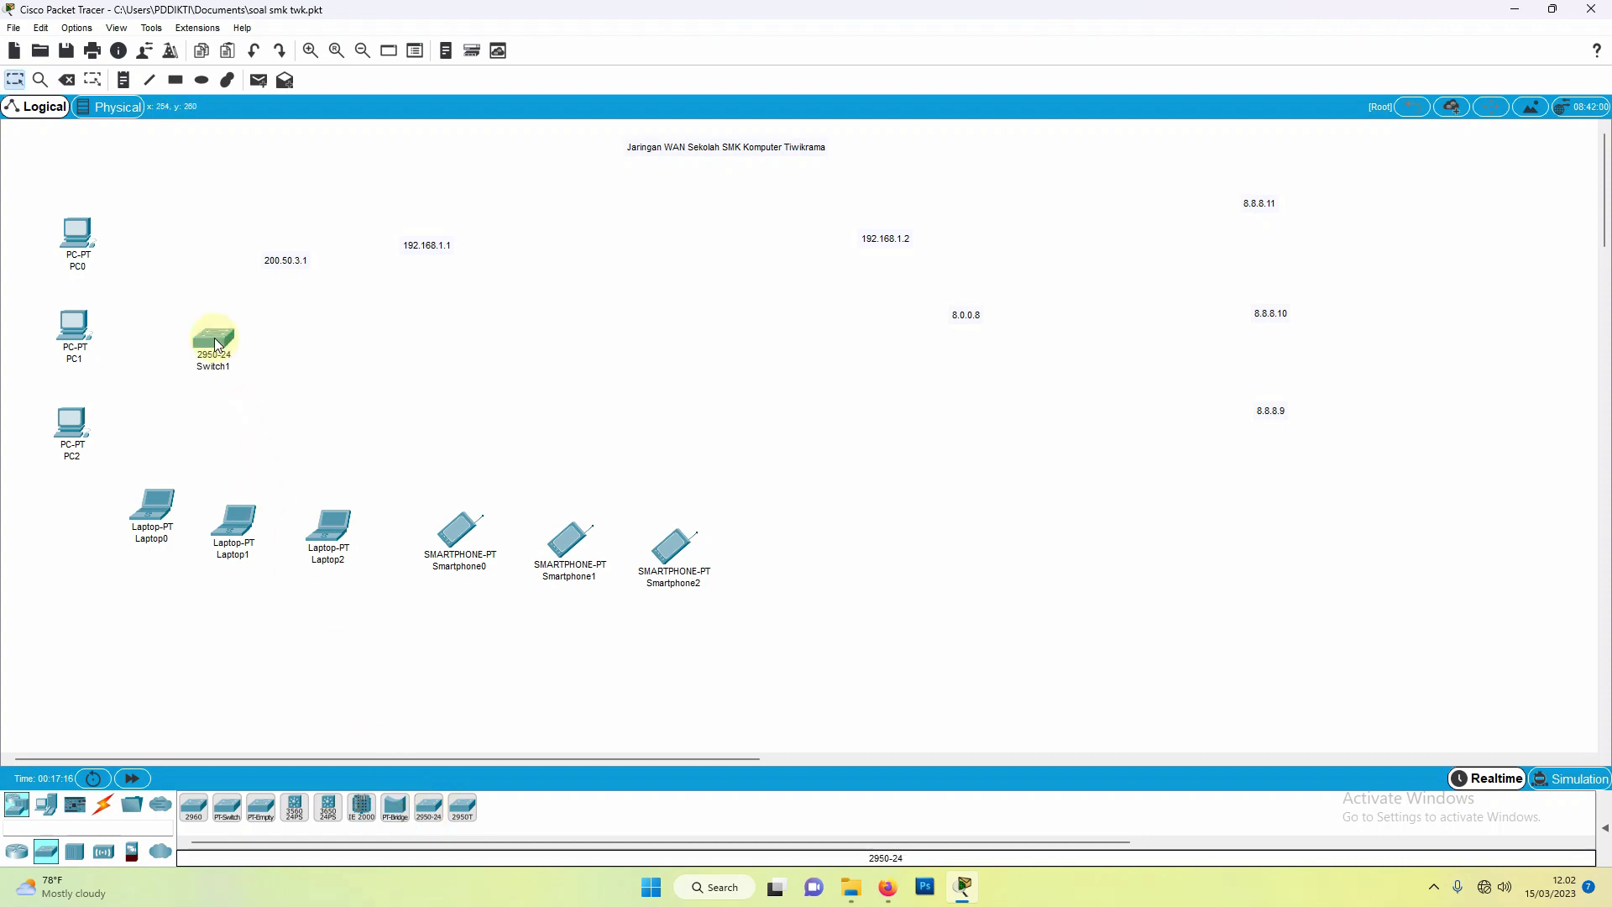
pyautogui.moveTo(216, 344); pyautogui.dragTo(206, 345)
pyautogui.moveTo(207, 345)
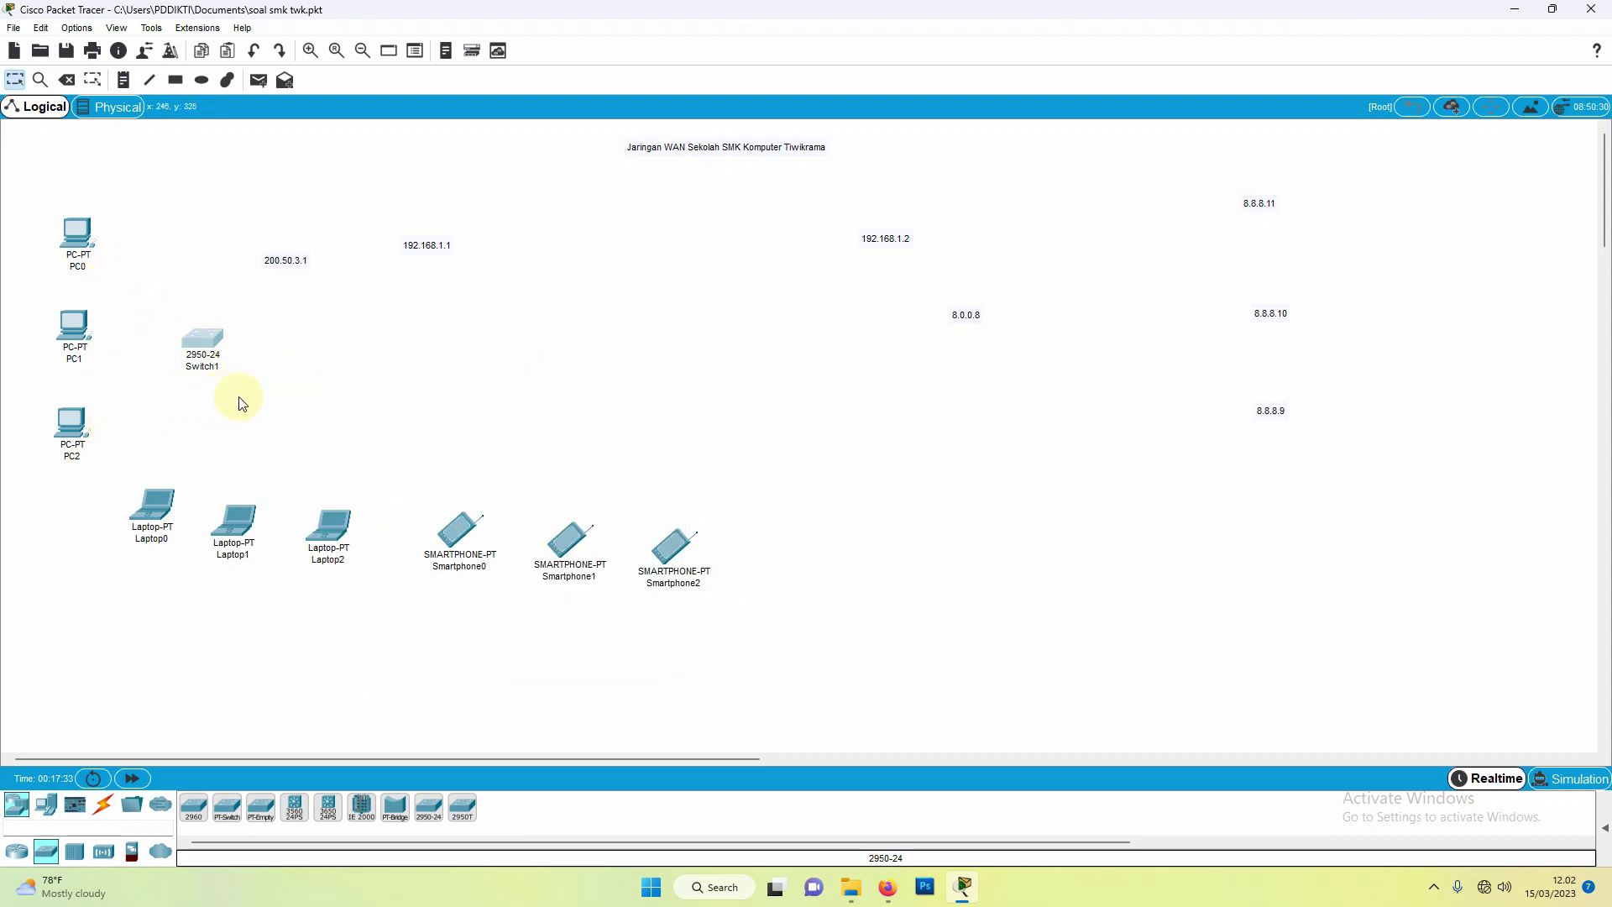
# Step: Place an AP-PT access point, Access Point0, below Switch1 and raise it a little
pyautogui.click(108, 860)
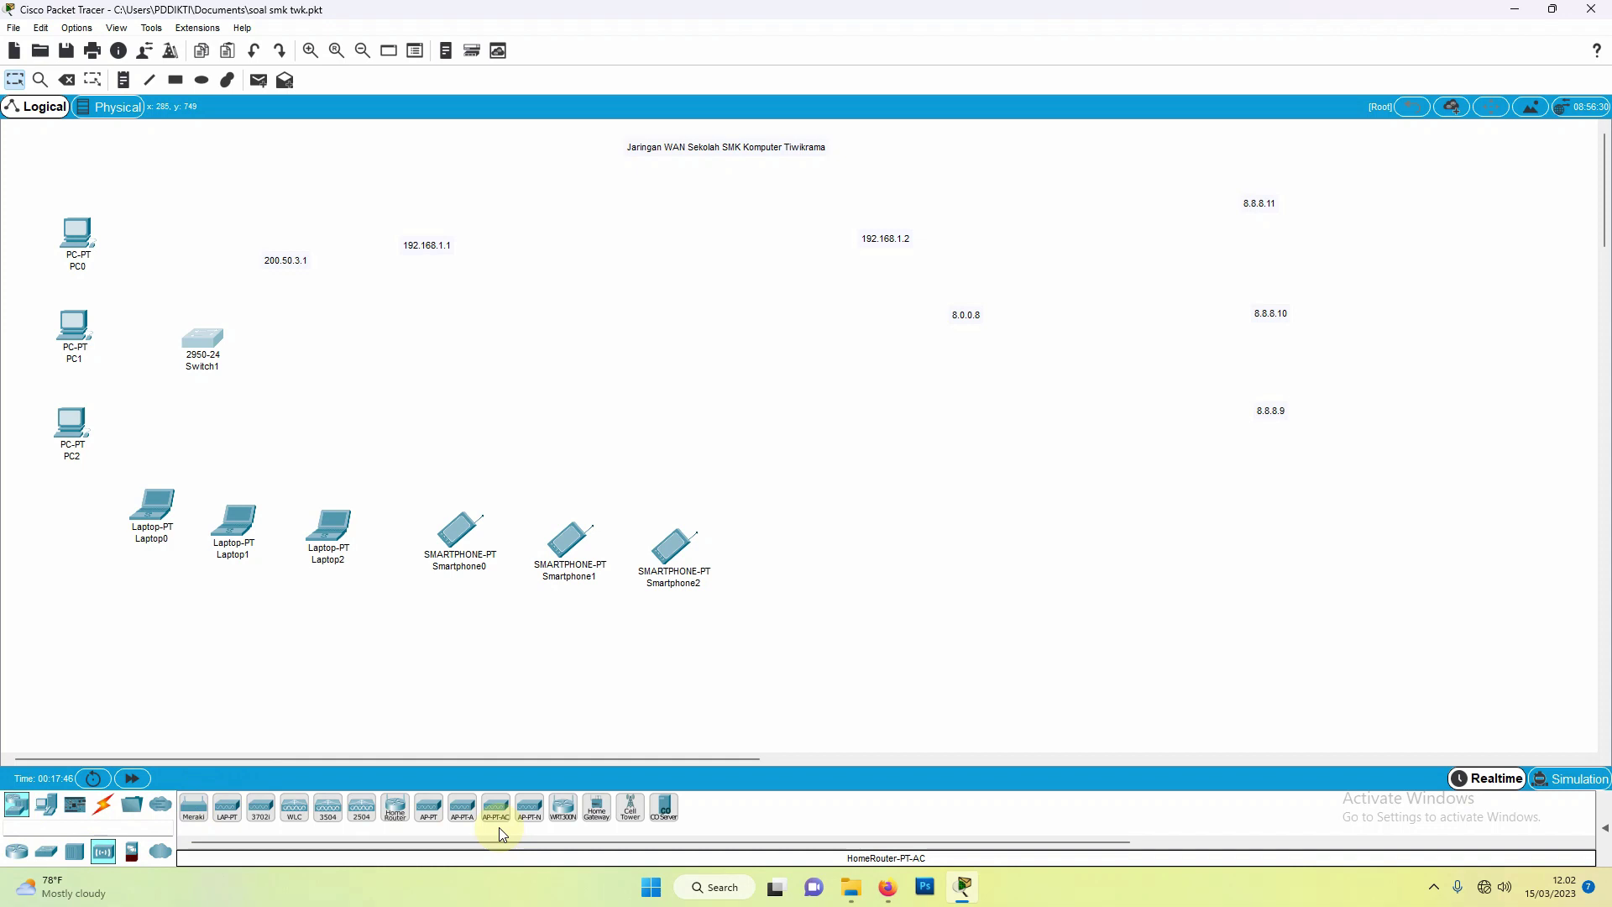
pyautogui.click(426, 822)
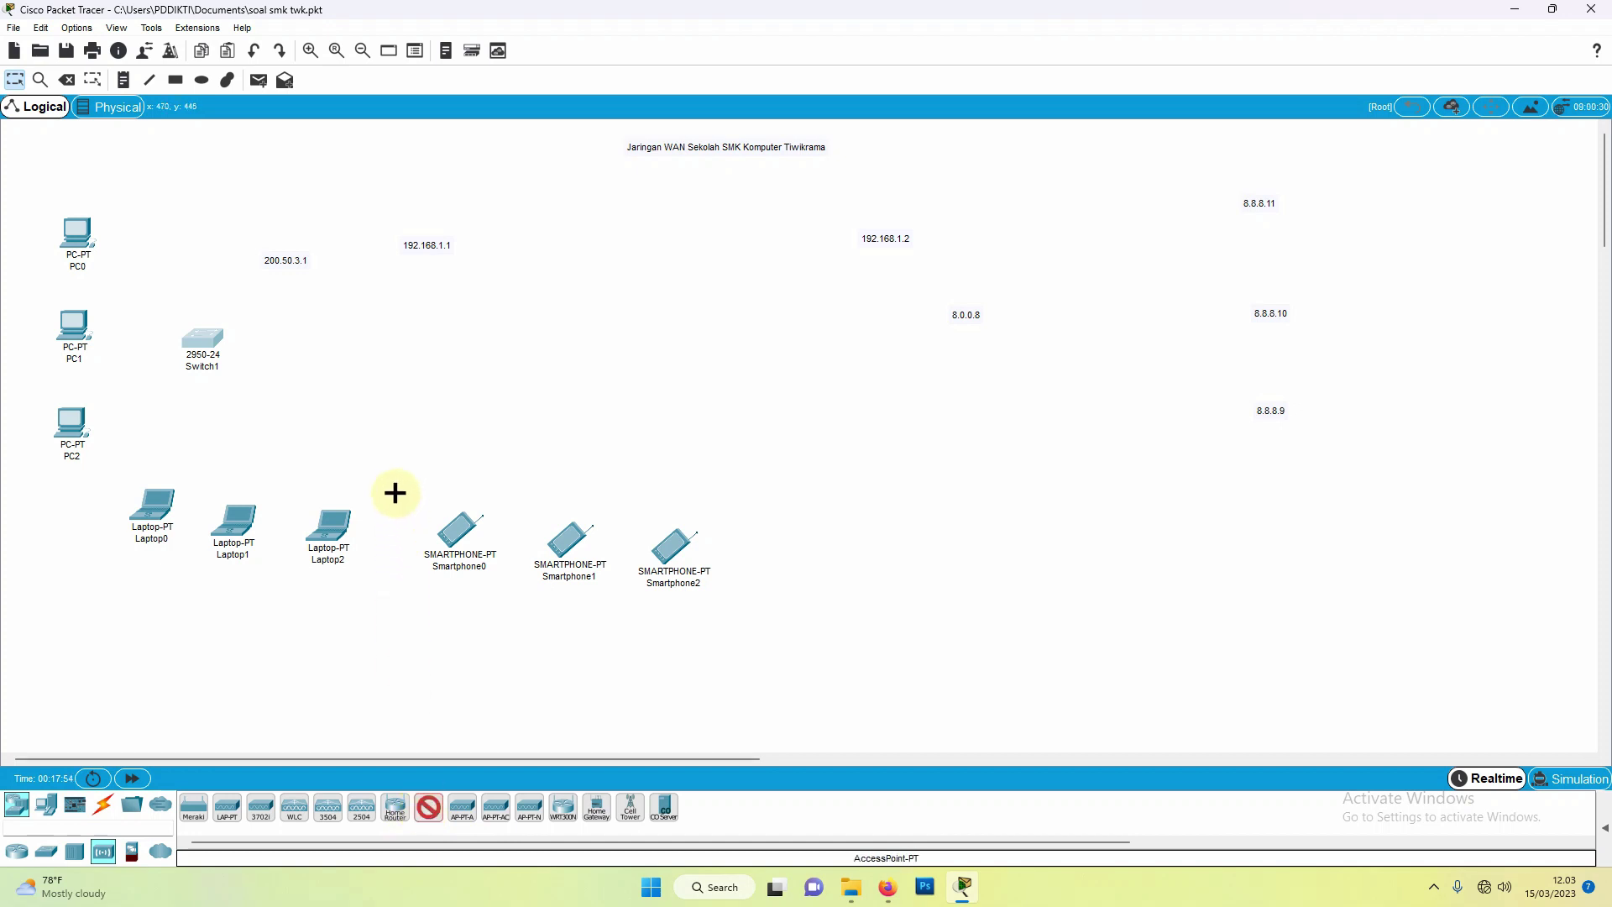
pyautogui.click(364, 417)
pyautogui.moveTo(370, 420); pyautogui.dragTo(380, 370)
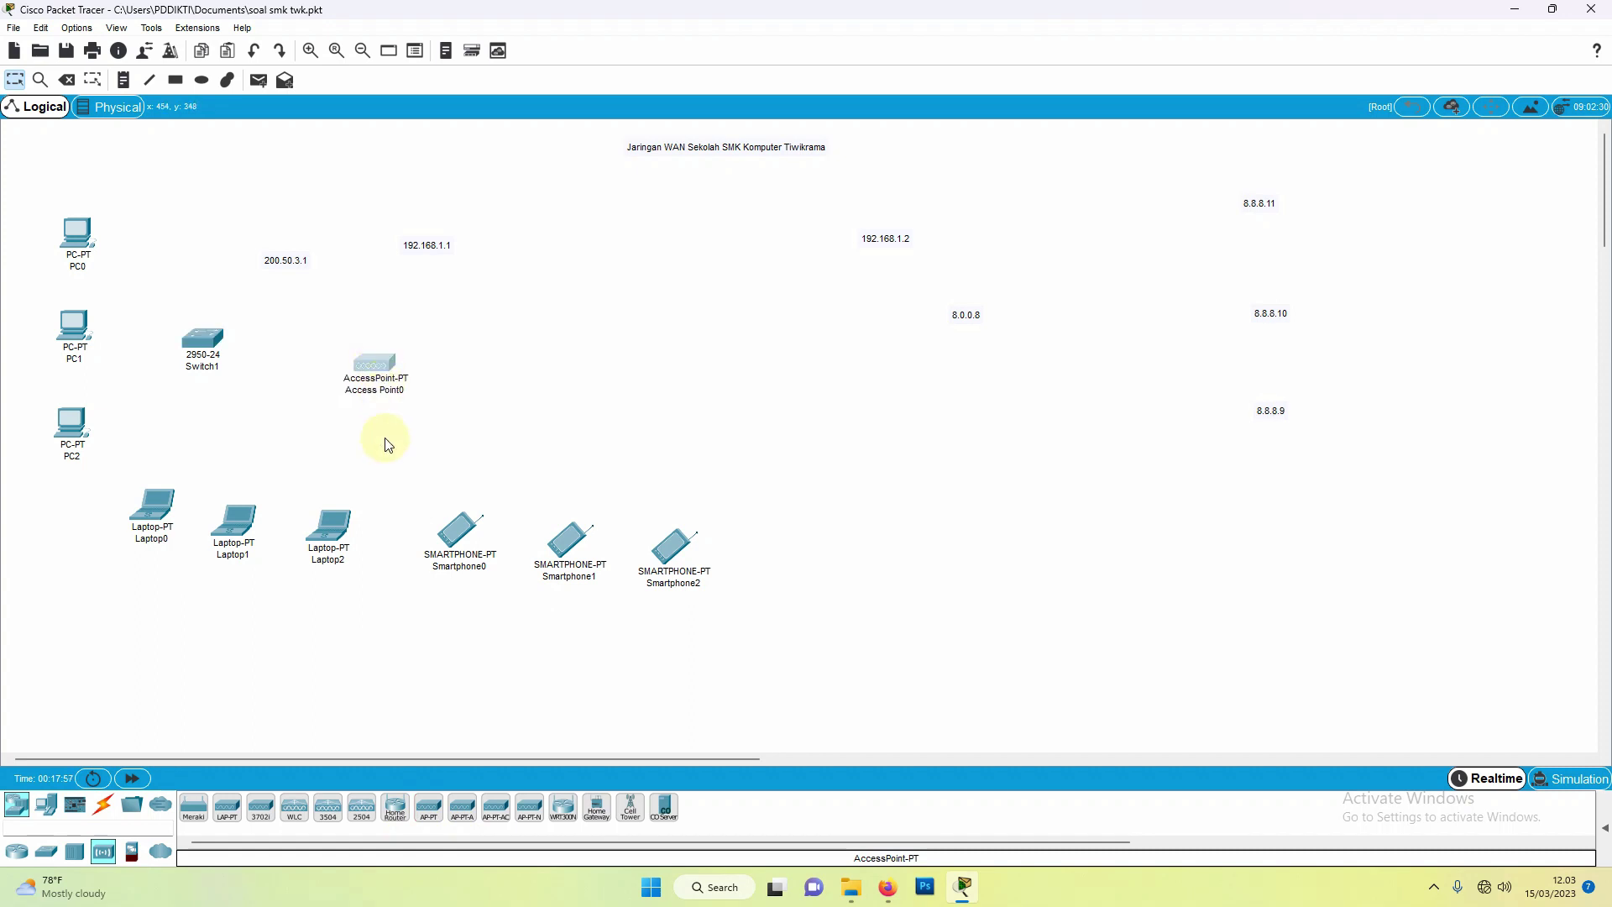
# Step: Check Access Point0's settings, then drag it slightly lower toward the smartphones
pyautogui.click(380, 369)
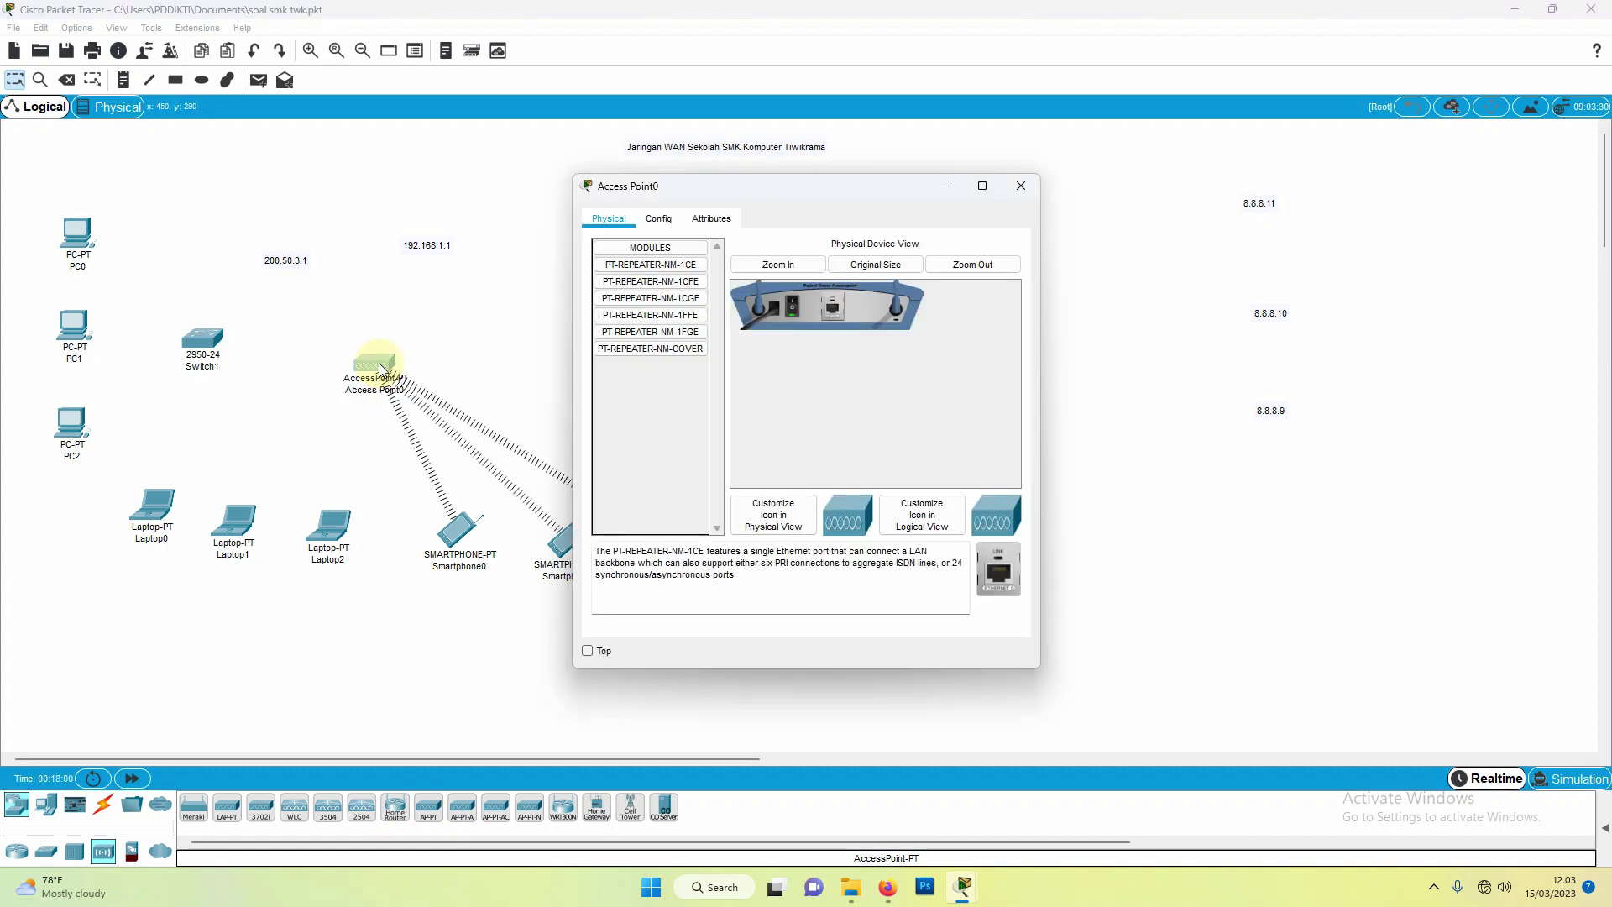
pyautogui.click(1020, 185)
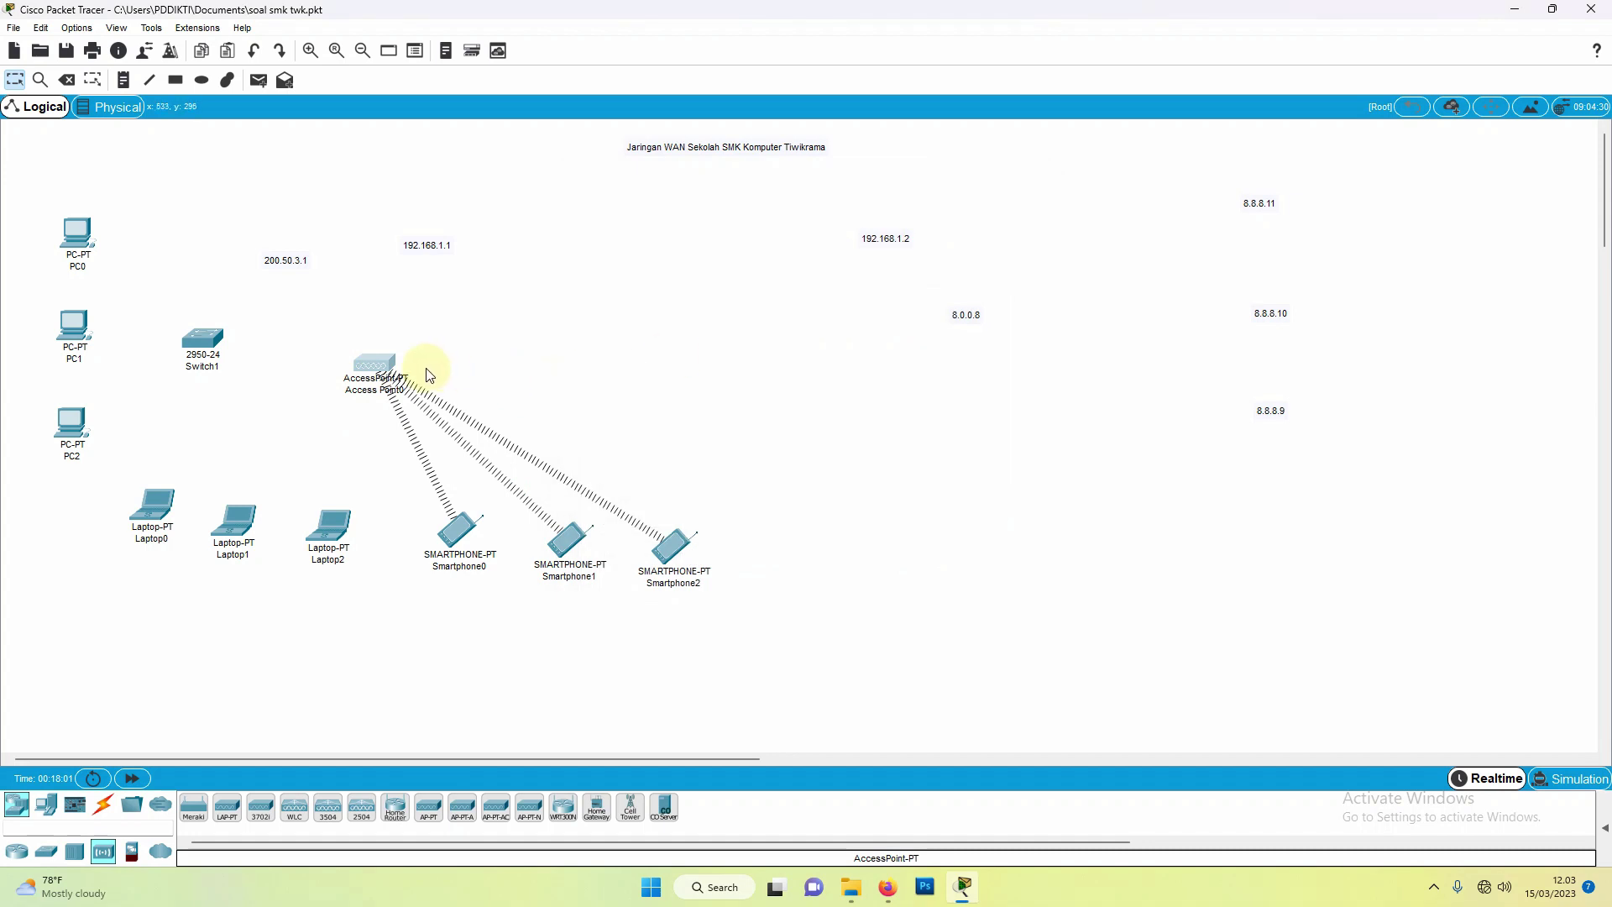
pyautogui.moveTo(377, 374); pyautogui.dragTo(404, 425)
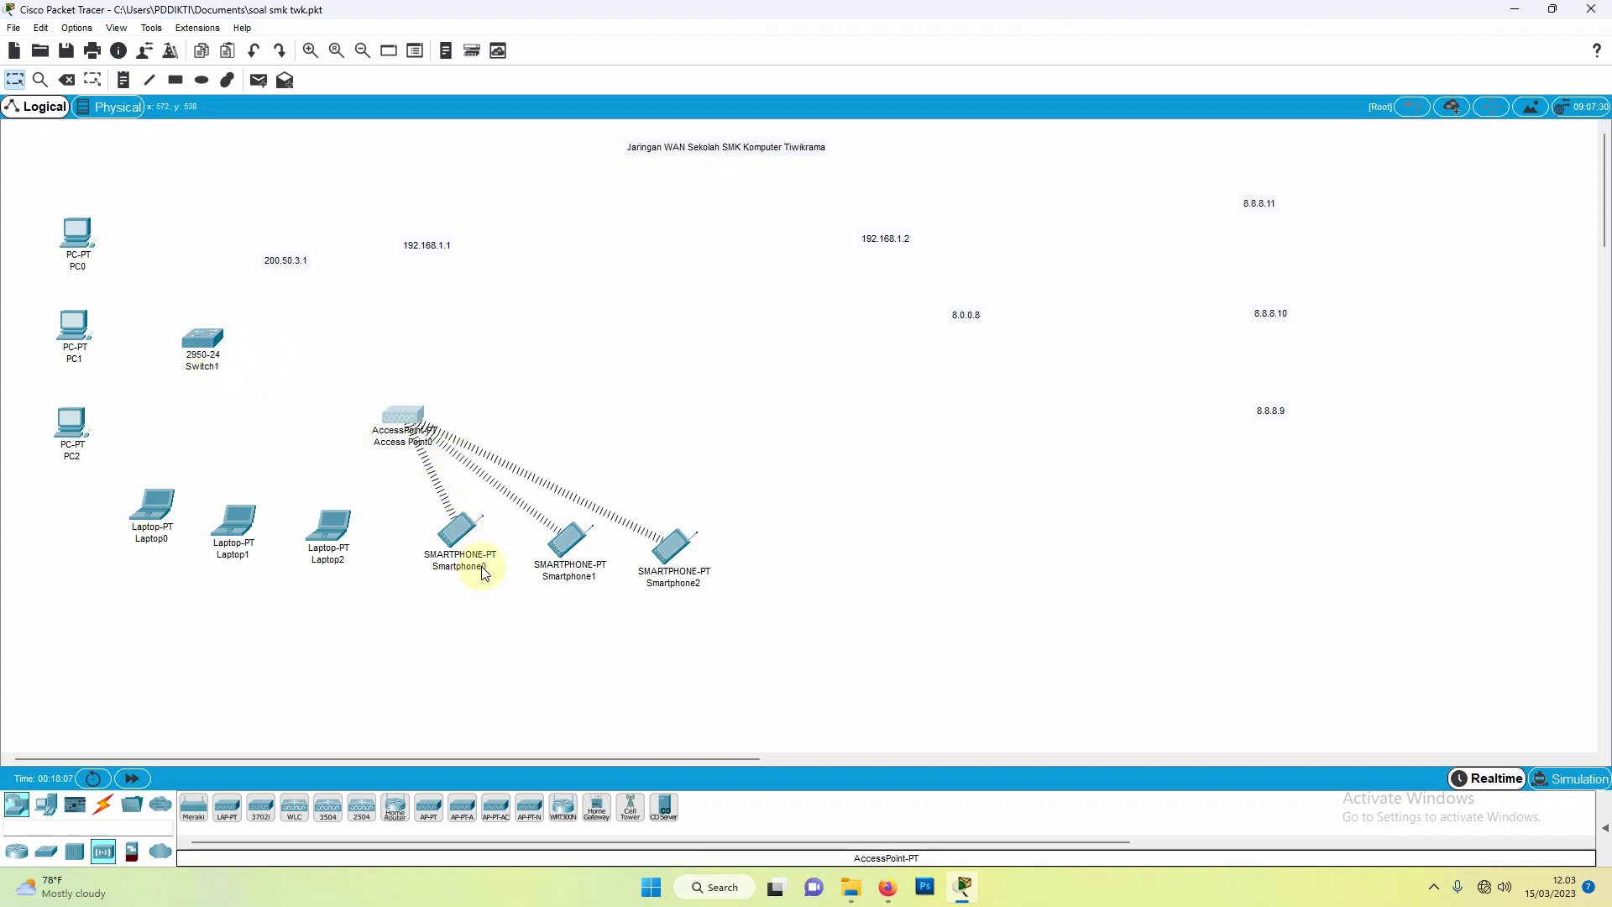
pyautogui.click(17, 851)
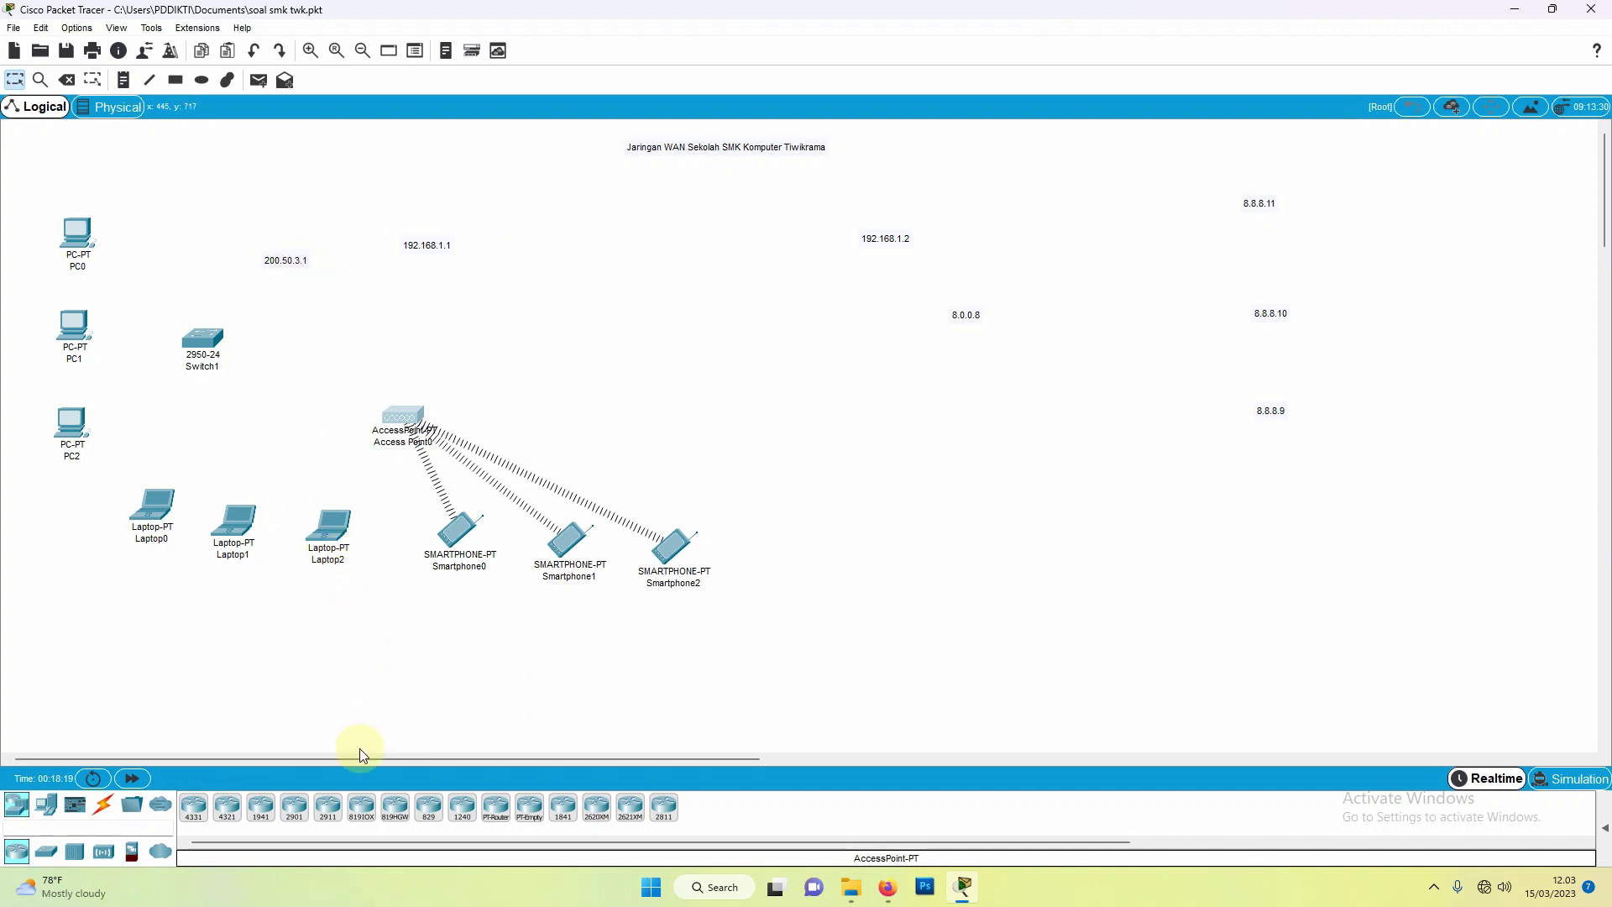
# Step: Place a 1941 router, Router0, near the 192.168.1.1 label and nudge it up-right
pyautogui.click(256, 816)
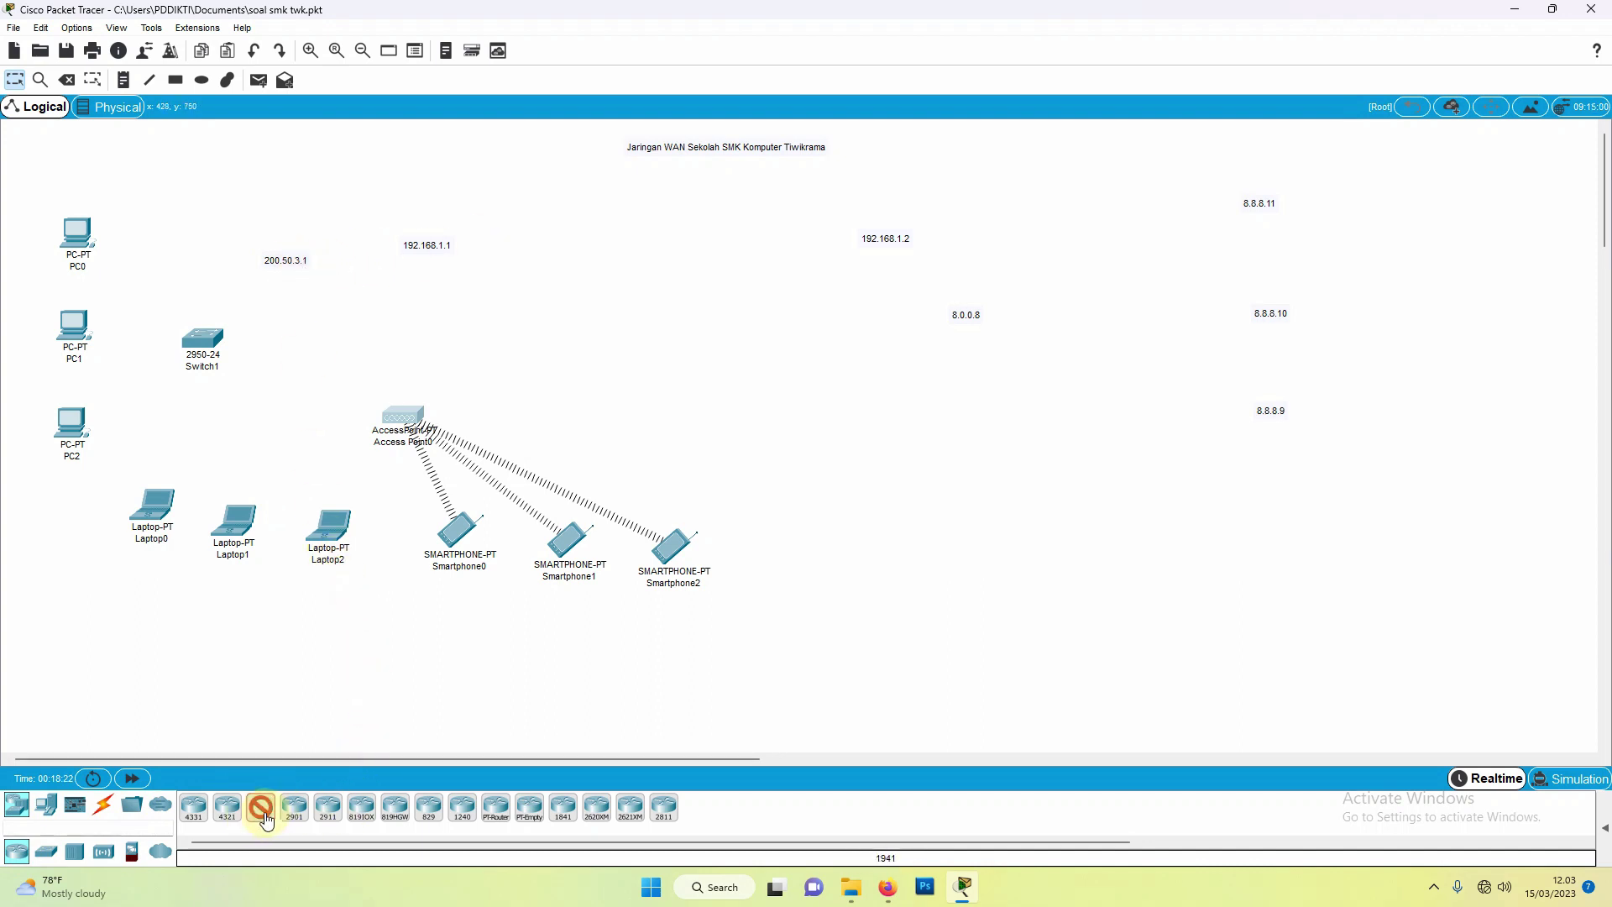
pyautogui.click(362, 289)
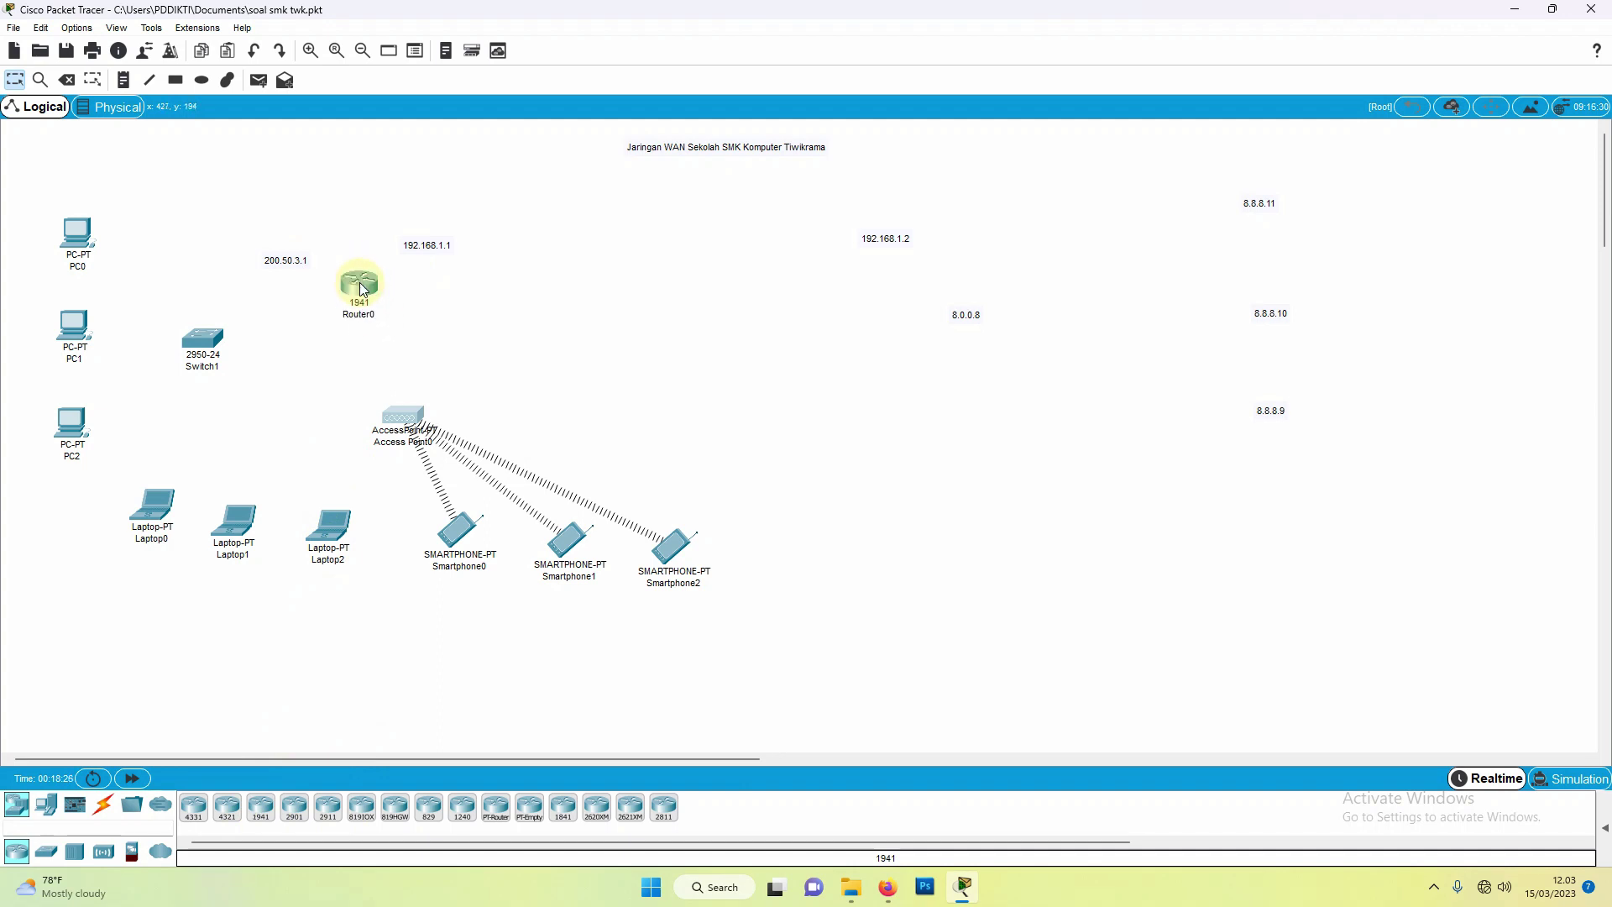
pyautogui.moveTo(365, 289); pyautogui.dragTo(369, 284)
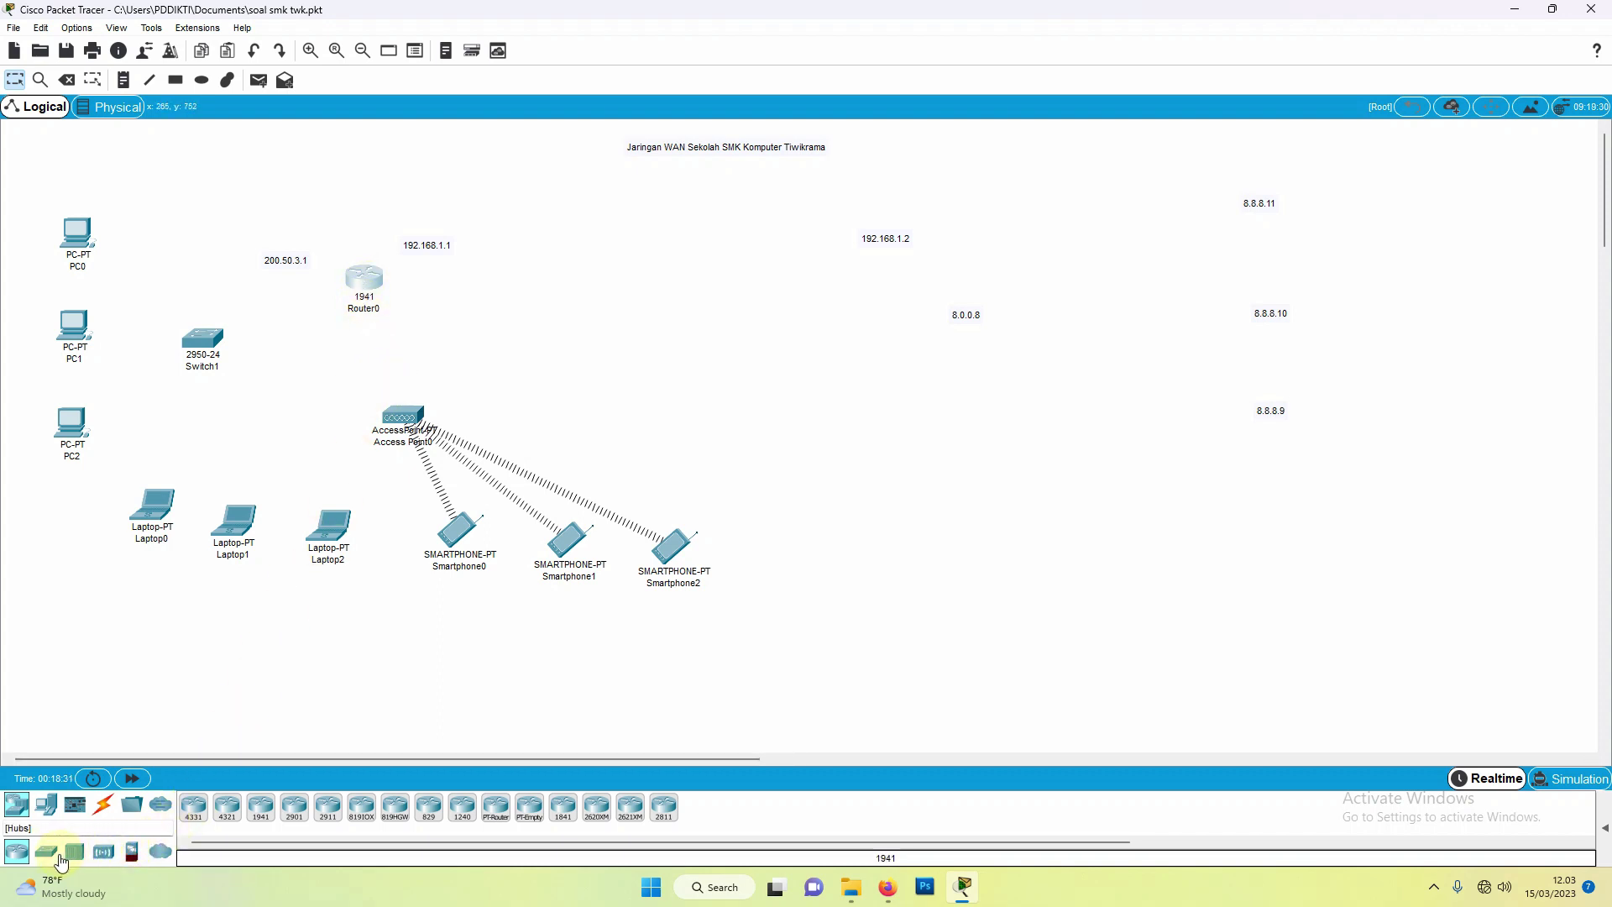
# Step: Place Cable Modem0 right of 192.168.1.1, raising Router0 and shifting the modem up-left
pyautogui.click(160, 853)
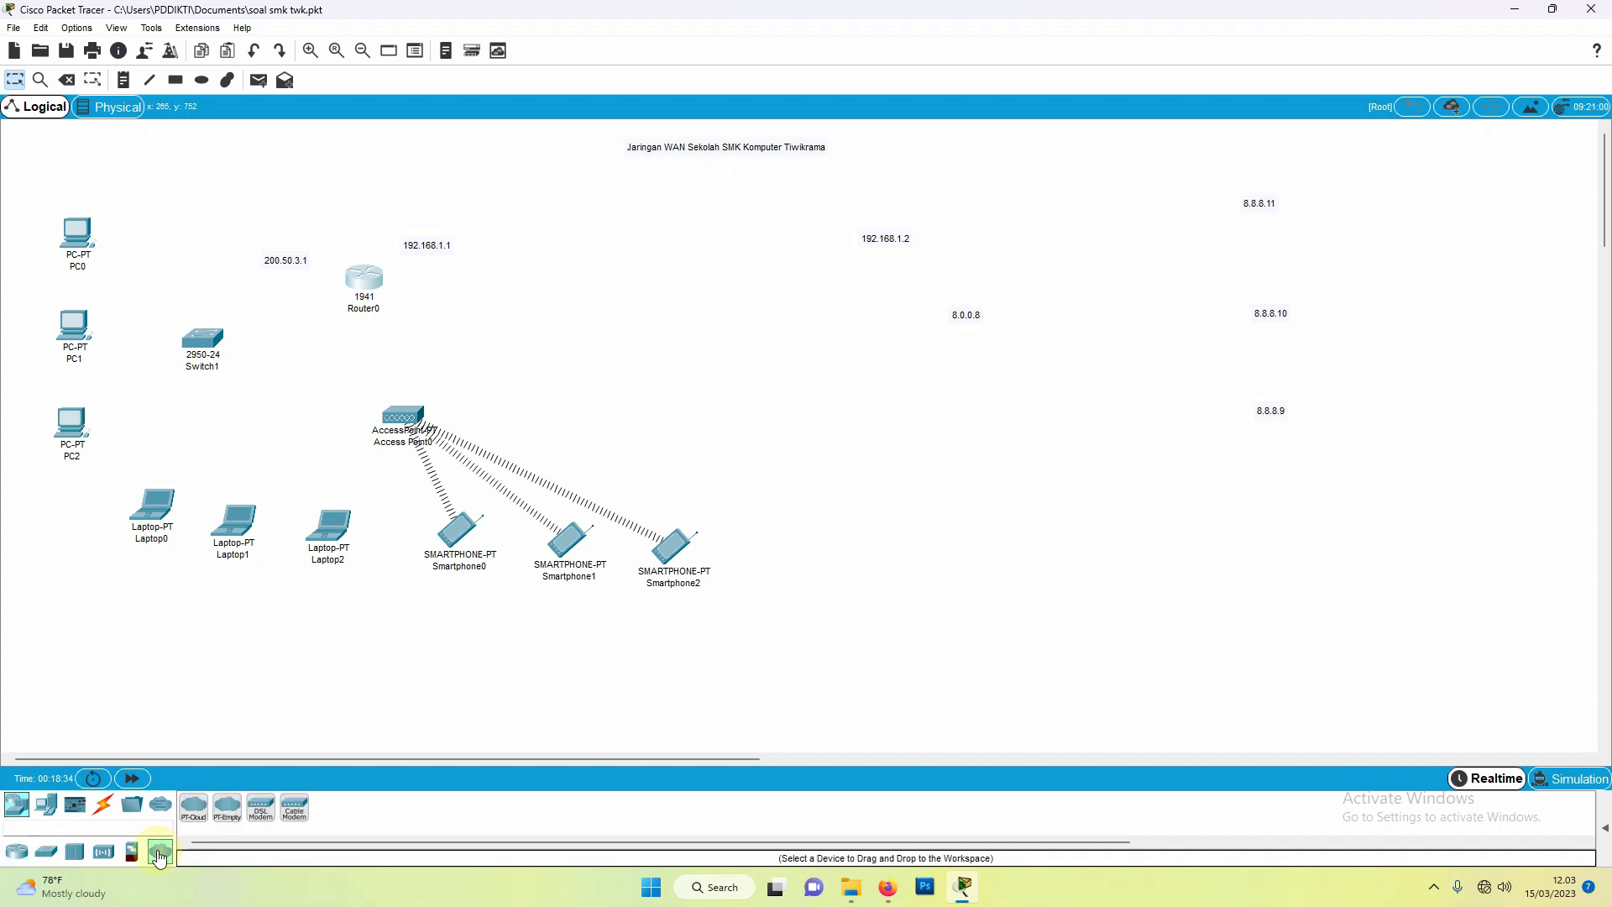
pyautogui.click(294, 808)
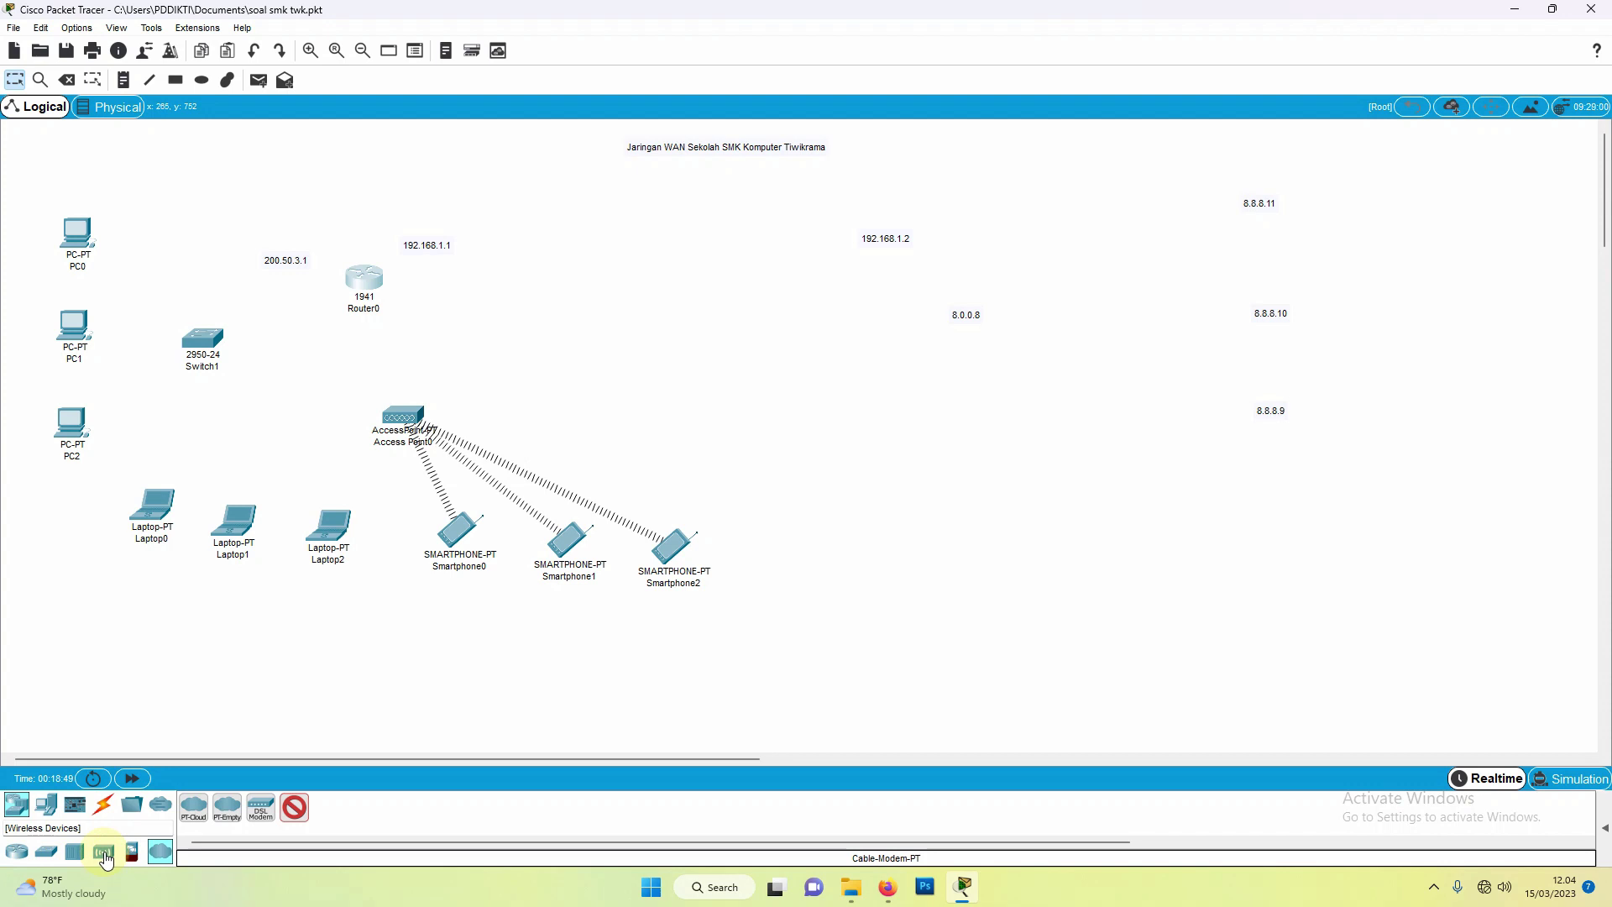
pyautogui.click(546, 210)
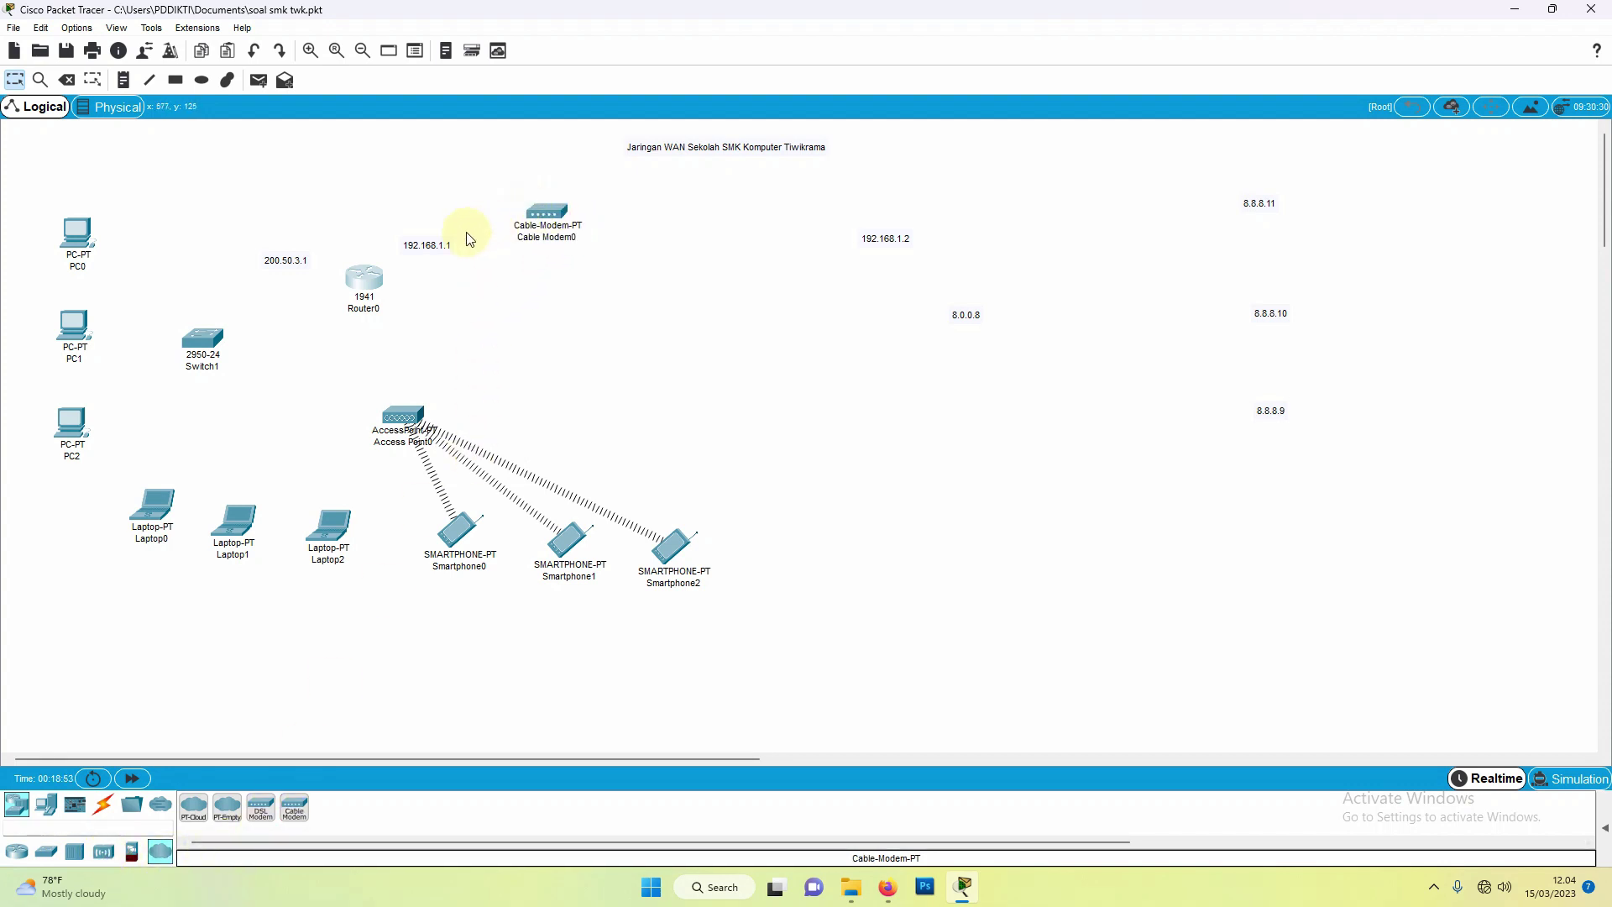
pyautogui.moveTo(364, 279); pyautogui.dragTo(377, 242)
pyautogui.moveTo(547, 210); pyautogui.dragTo(521, 202)
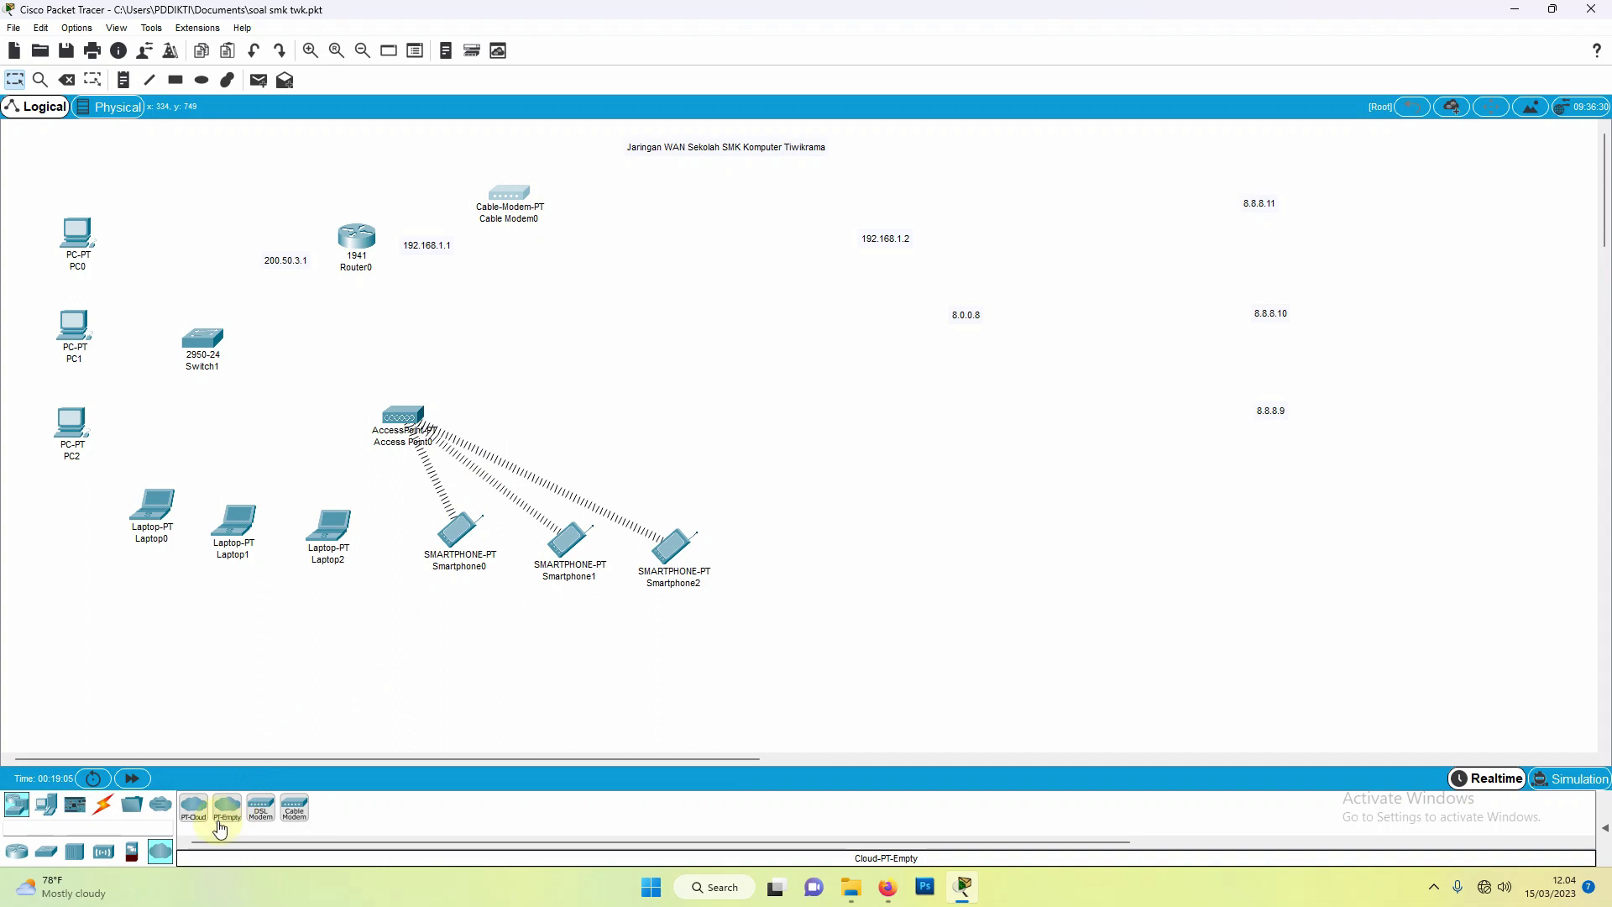
# Step: Place a PT-Cloud, Cloud0, just below the title
pyautogui.click(194, 808)
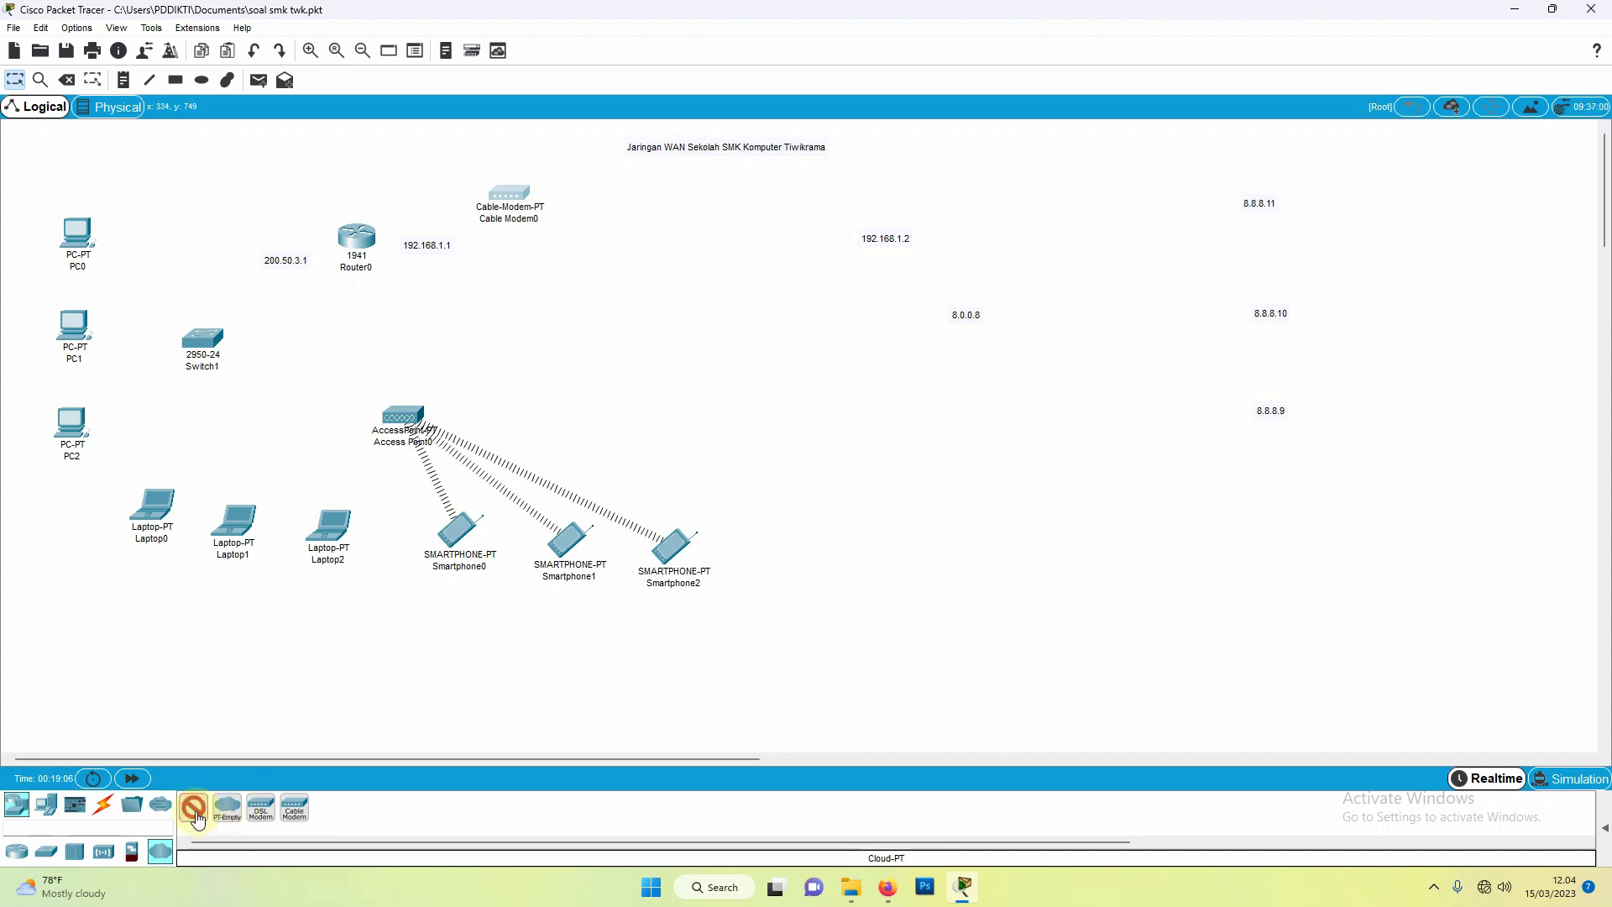
pyautogui.click(728, 185)
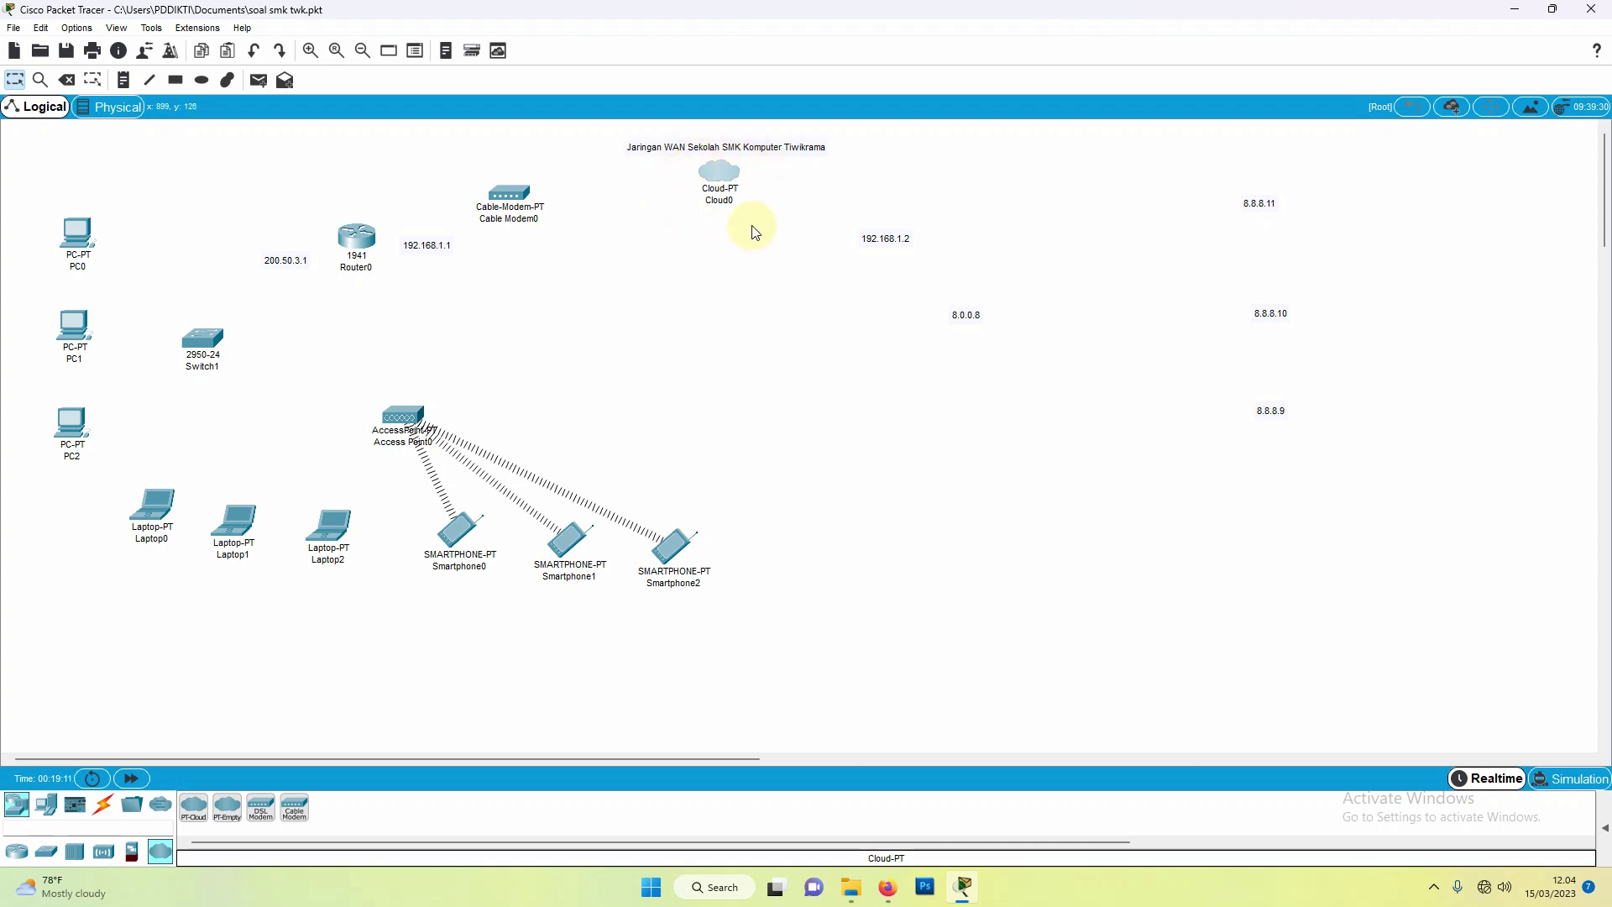
pyautogui.moveTo(738, 206)
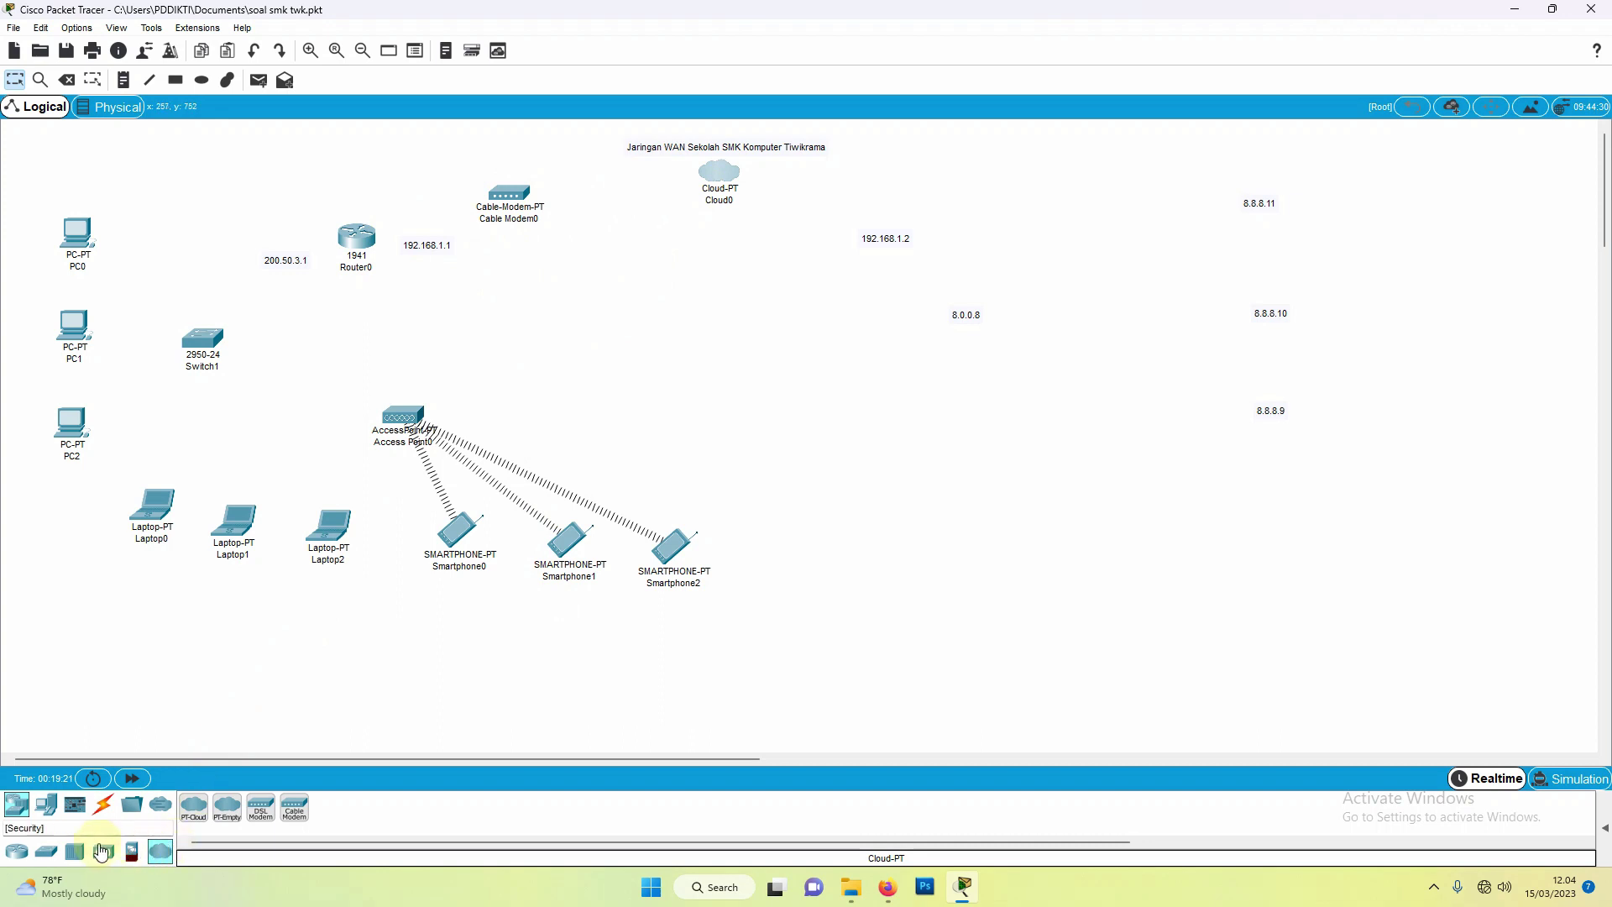
# Step: Place a second 1941 router, Router1, below the 192.168.1.2 label and nudge it up-right
pyautogui.click(19, 855)
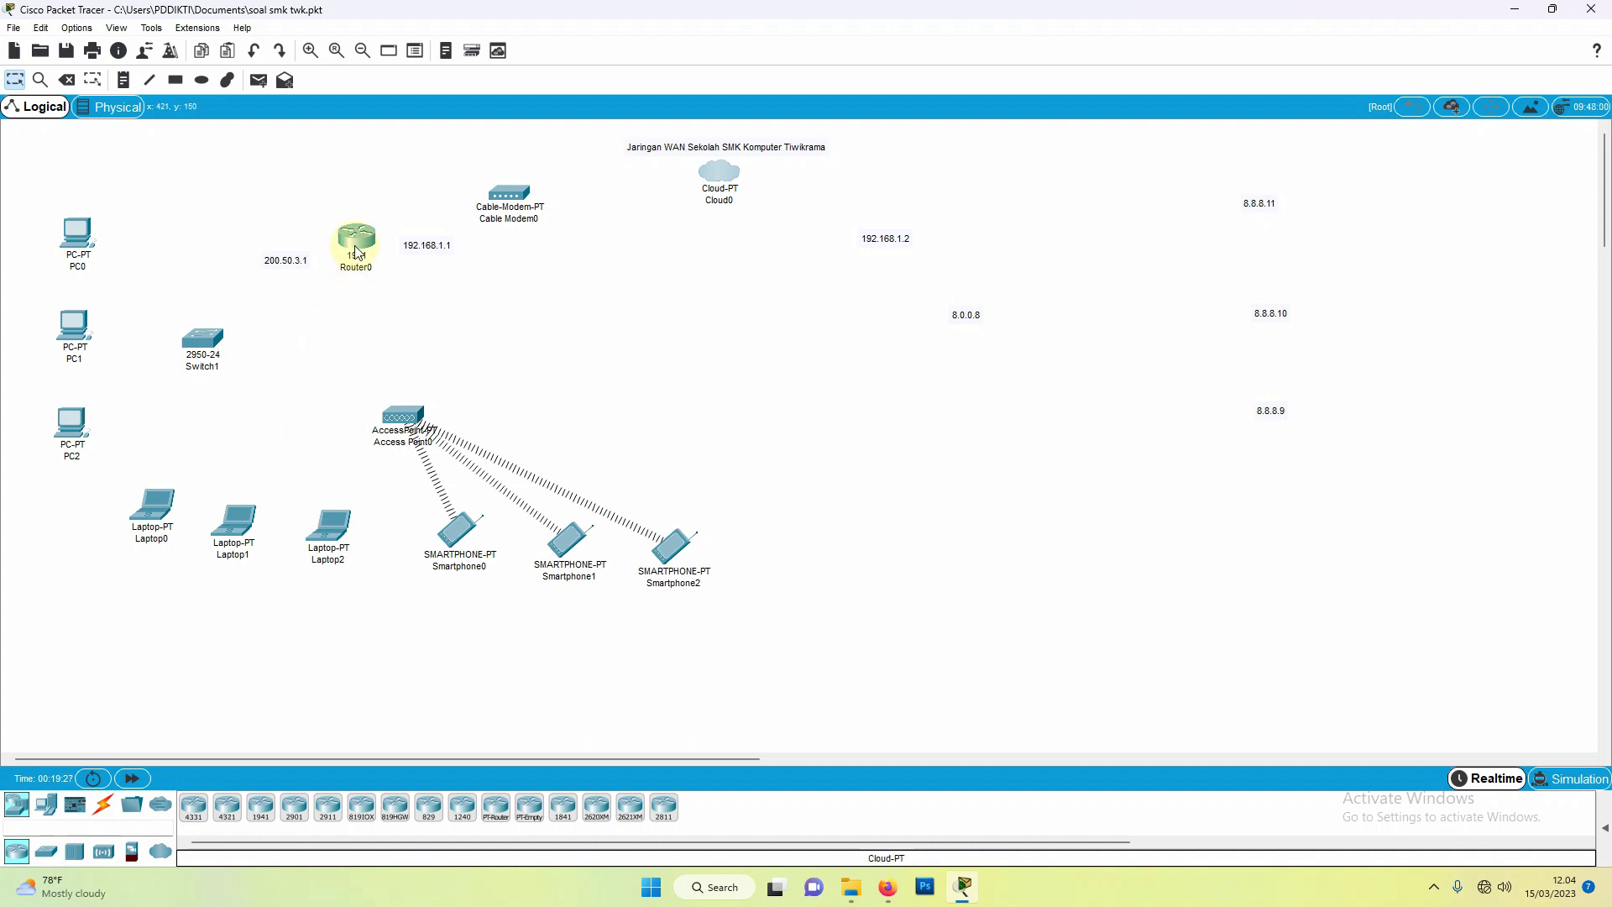
pyautogui.moveTo(358, 252)
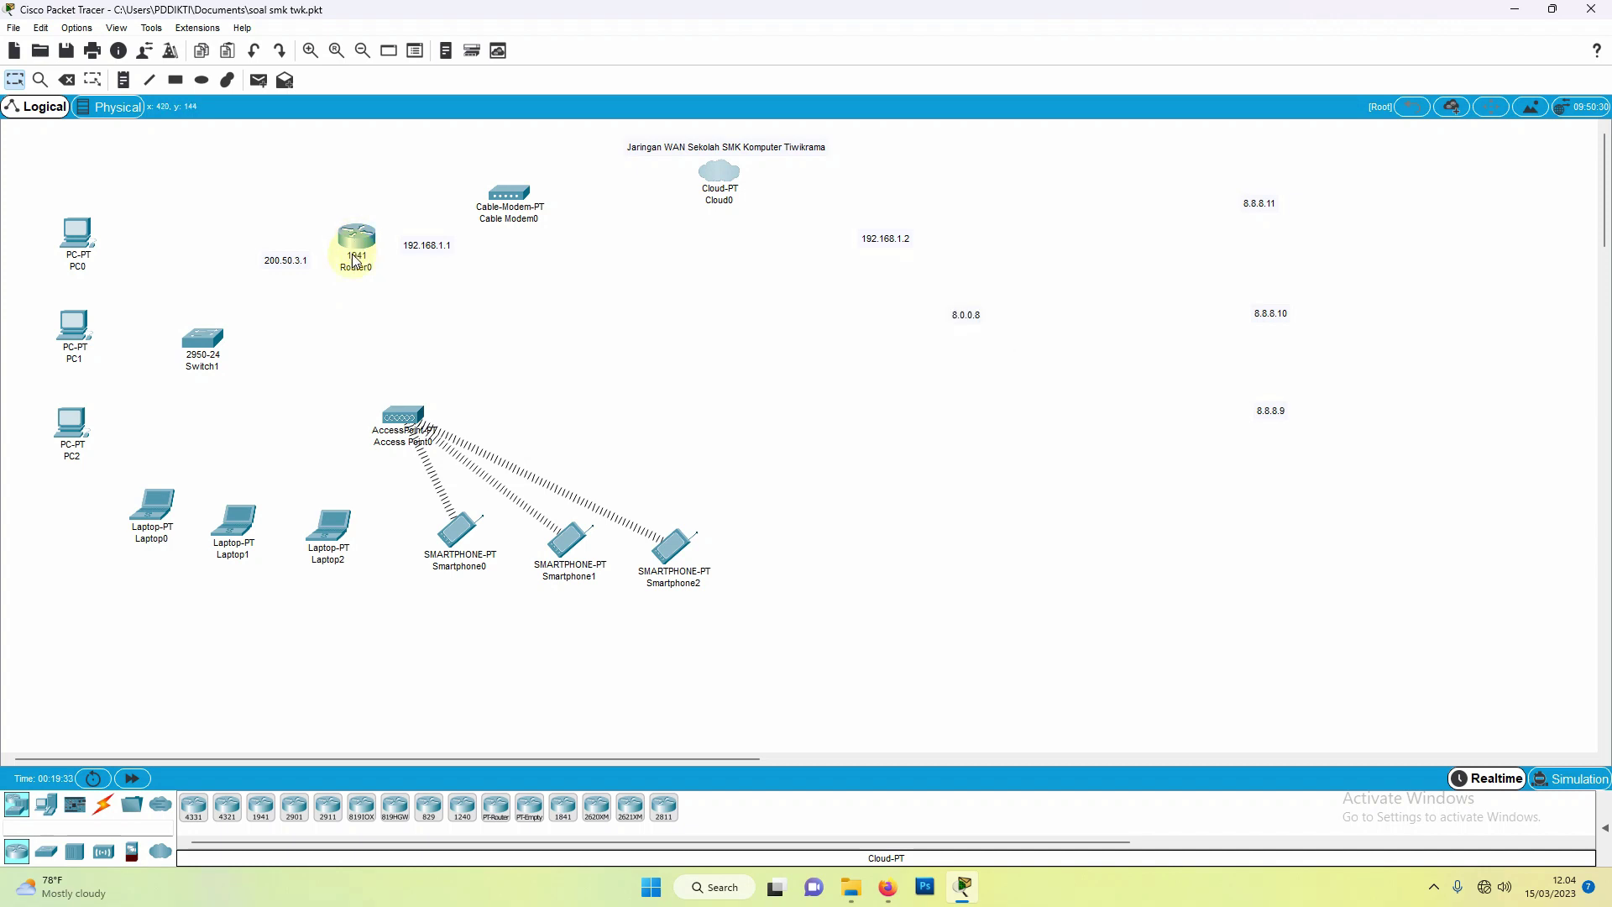
pyautogui.click(267, 807)
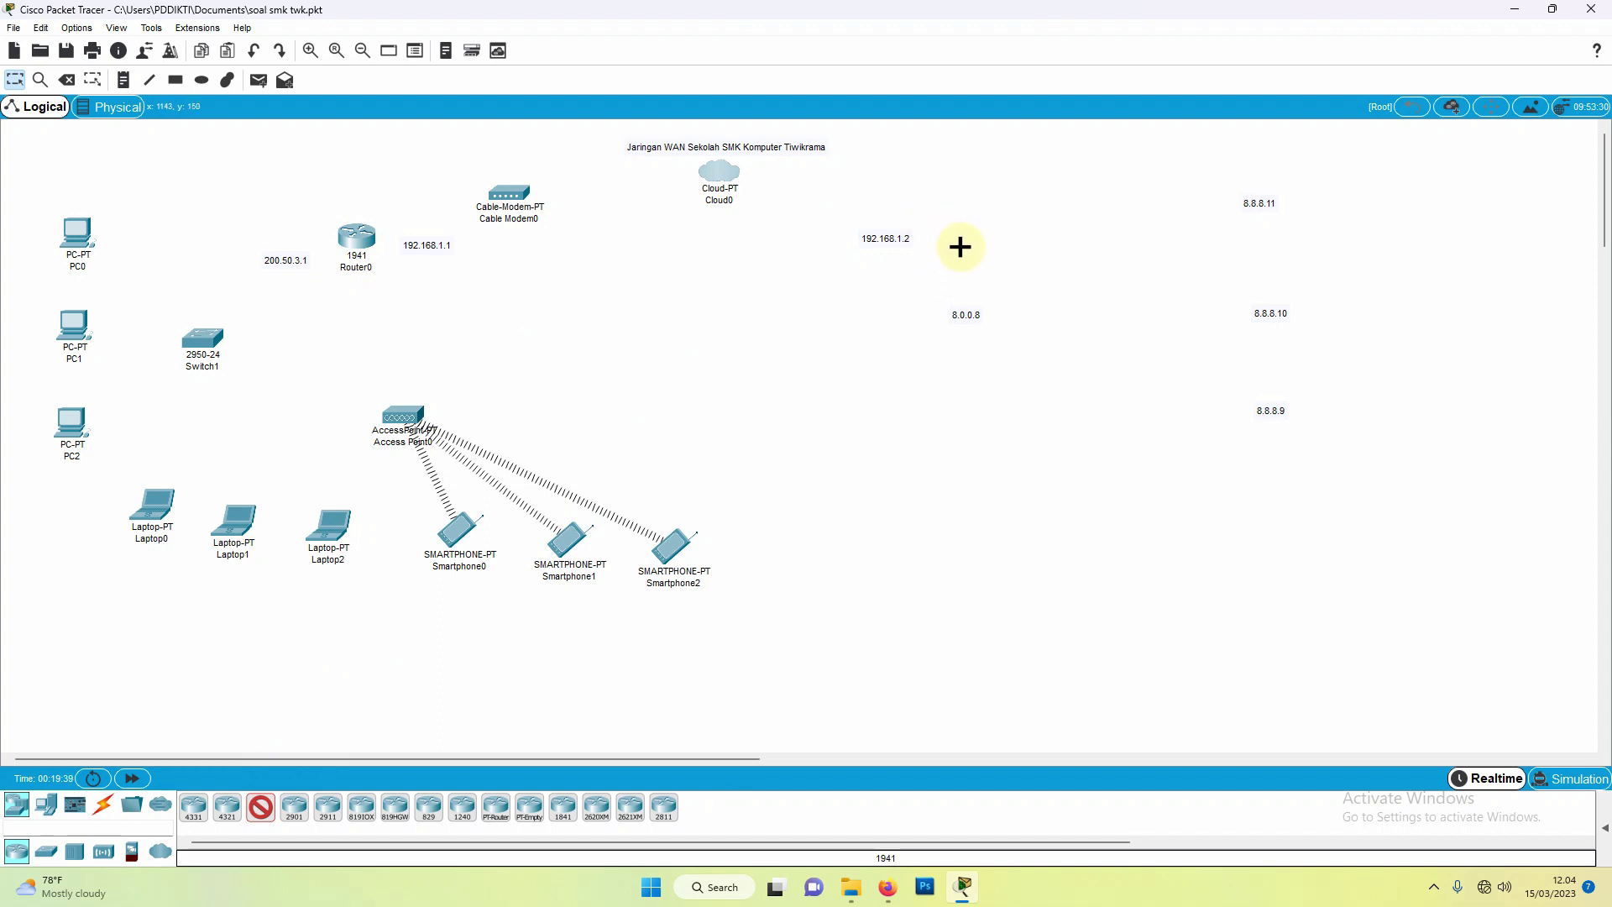
pyautogui.click(905, 277)
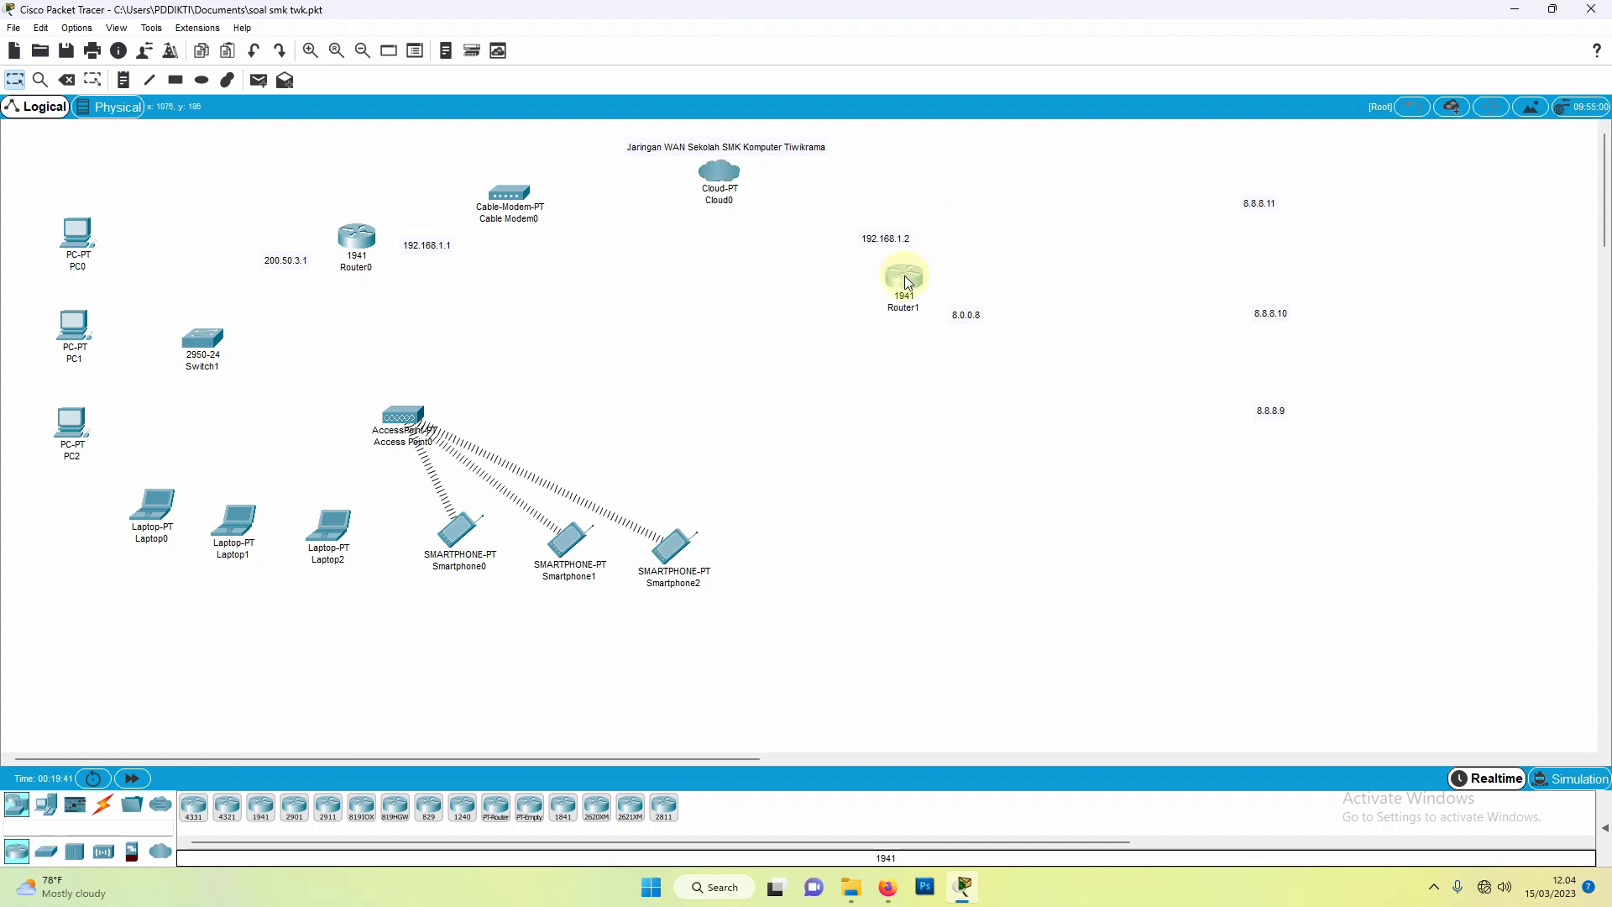
pyautogui.moveTo(905, 275); pyautogui.dragTo(955, 250)
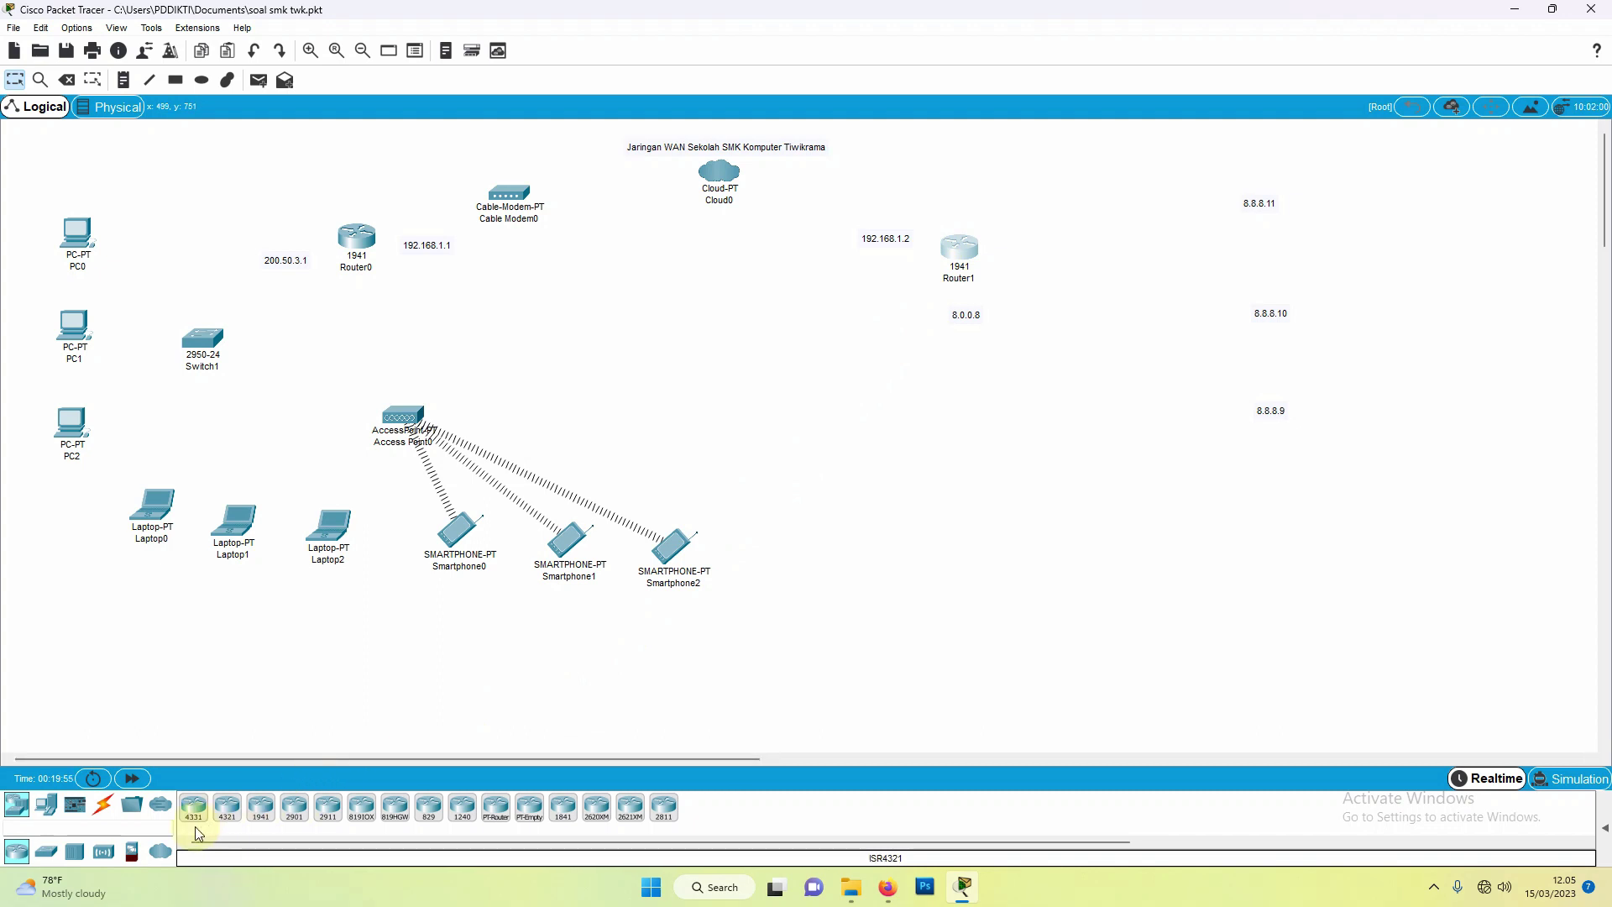
pyautogui.click(44, 854)
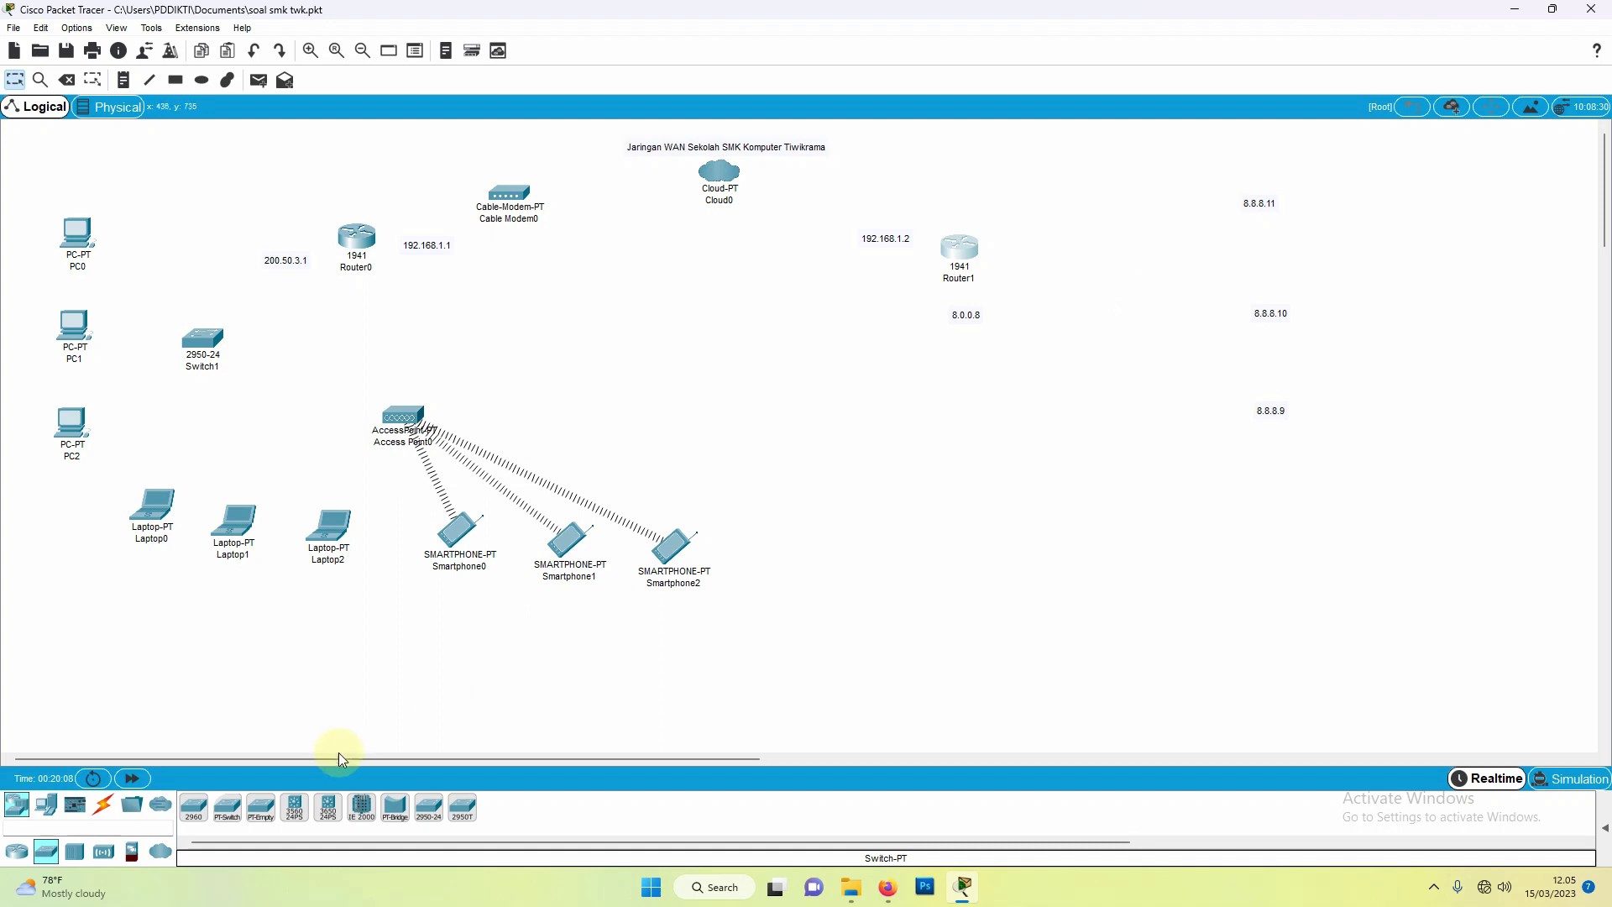
# Step: Place a generic PT-Switch, Switch2, right of Router1 and nudge it down
pyautogui.click(227, 808)
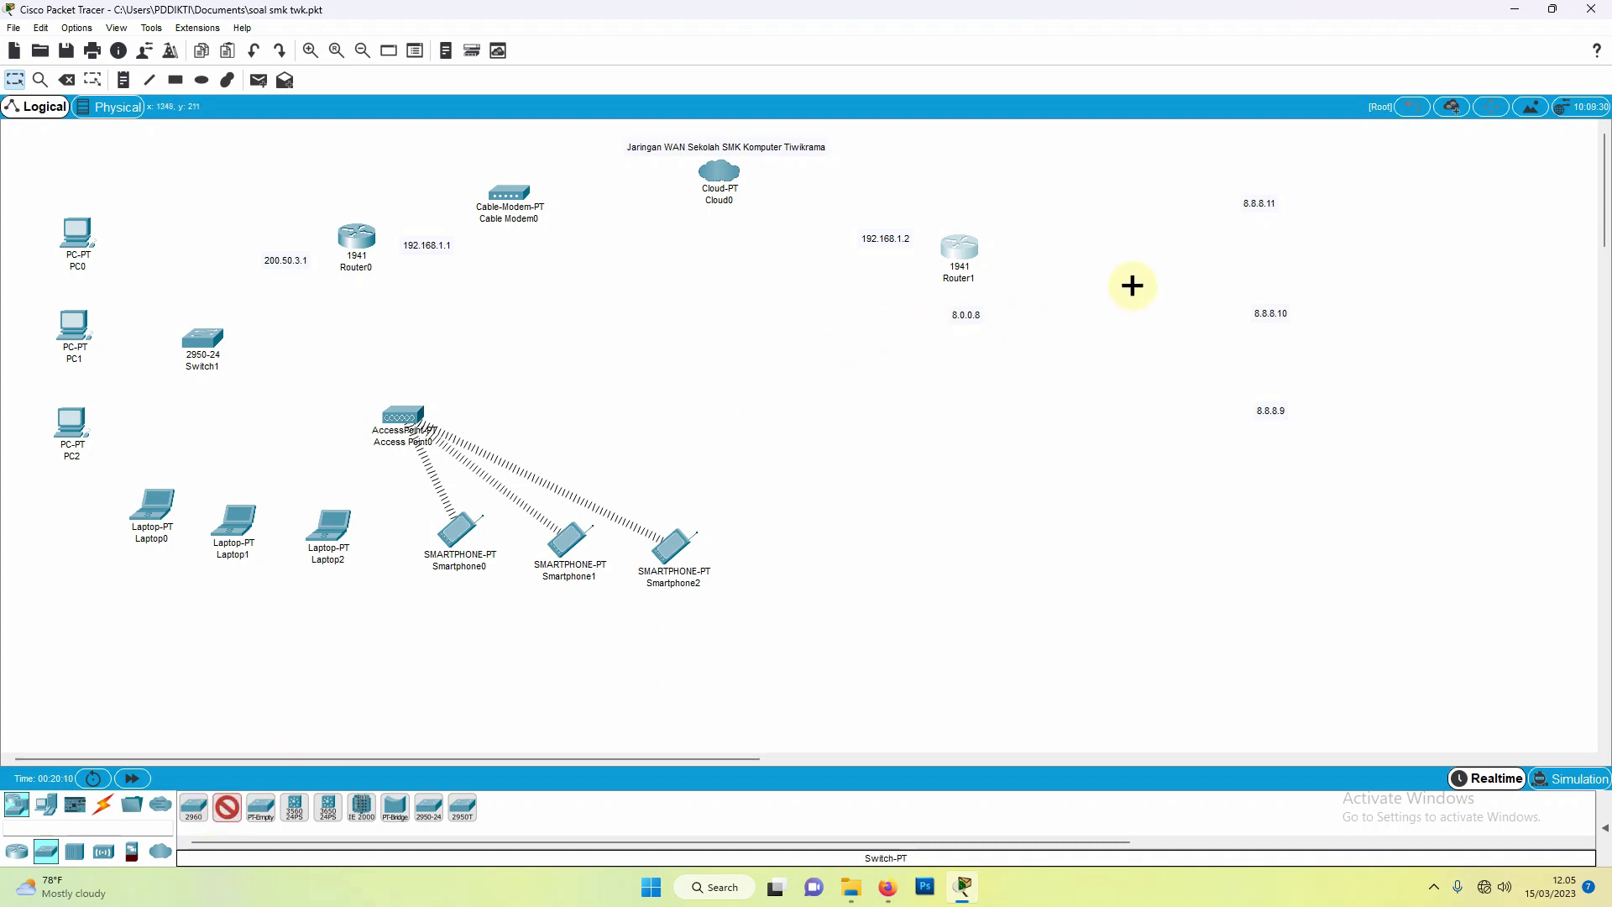
pyautogui.click(1103, 269)
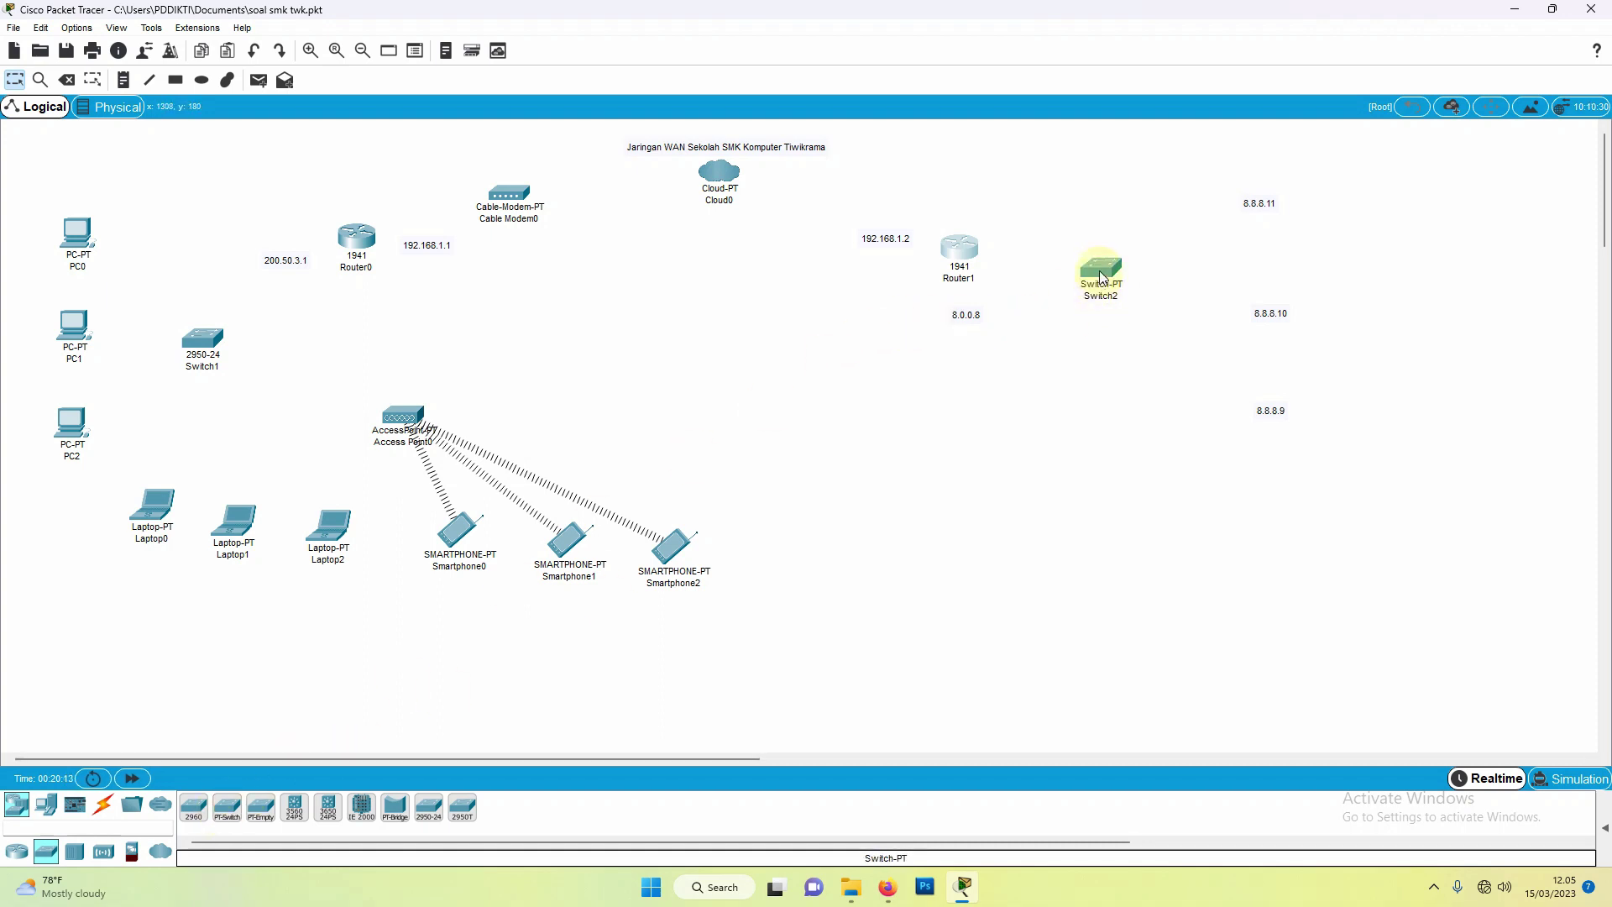
pyautogui.moveTo(1103, 277)
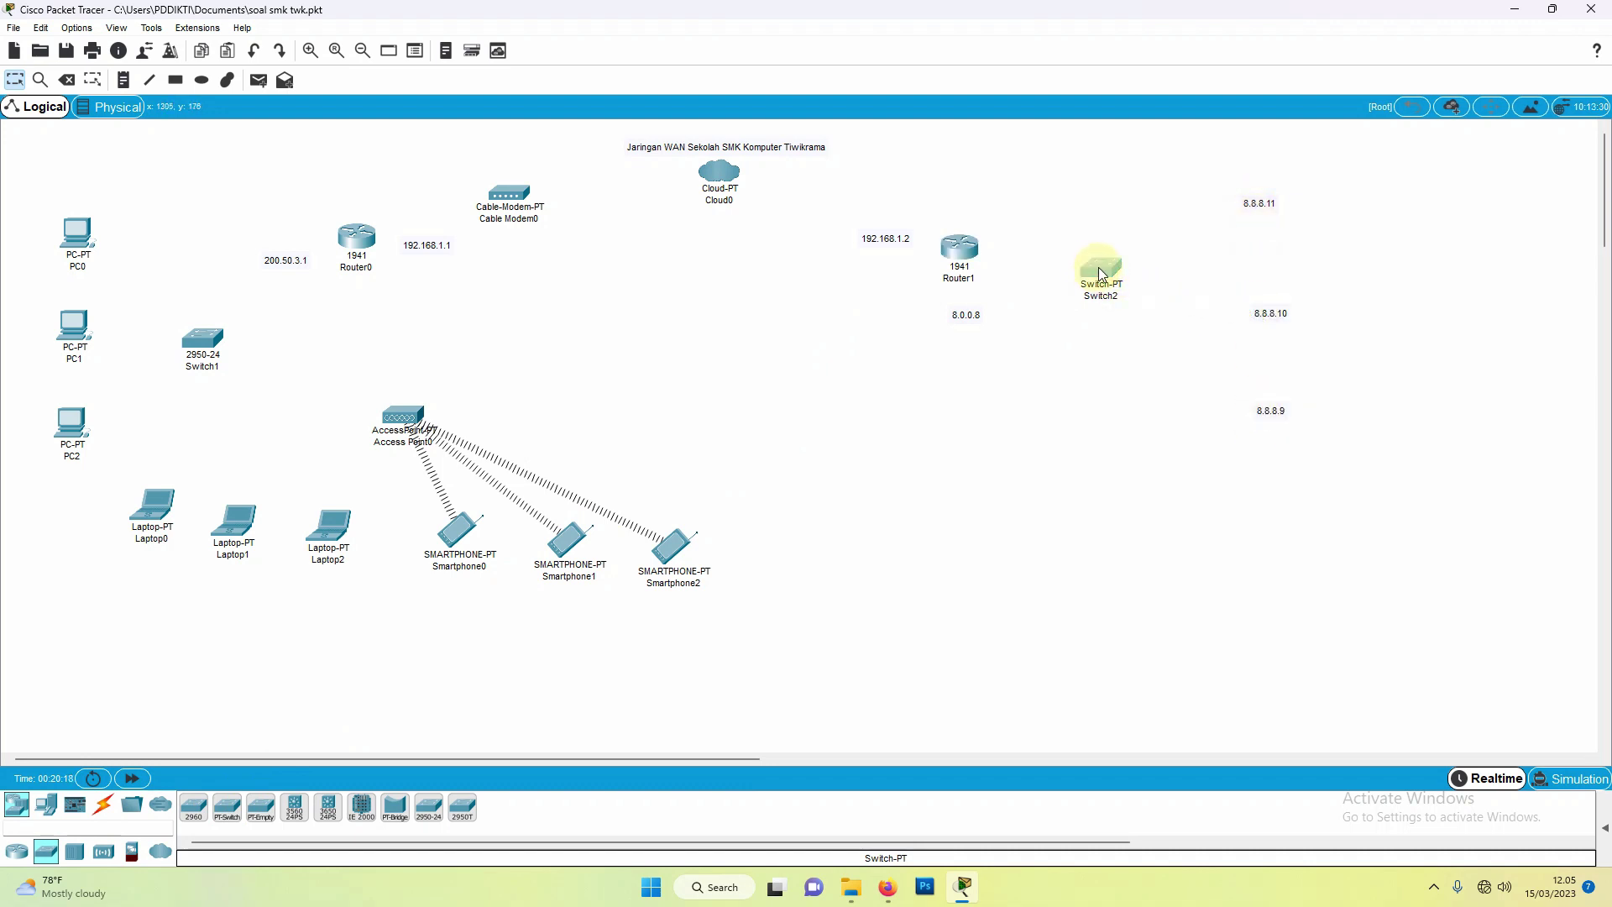
pyautogui.moveTo(1095, 274); pyautogui.dragTo(1108, 311)
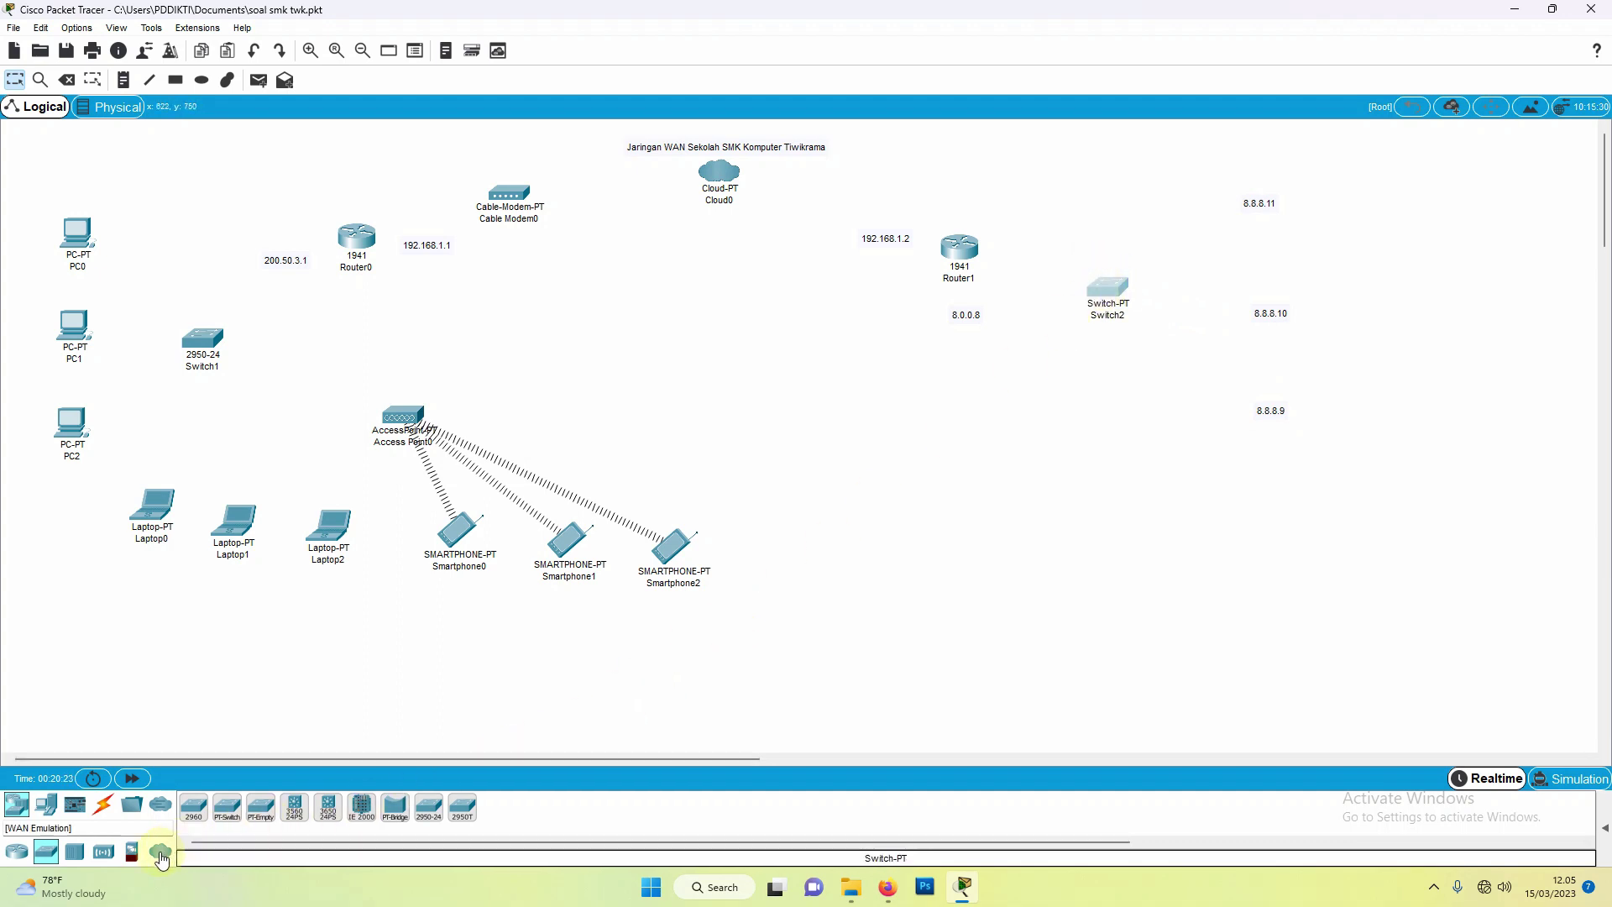
pyautogui.click(168, 857)
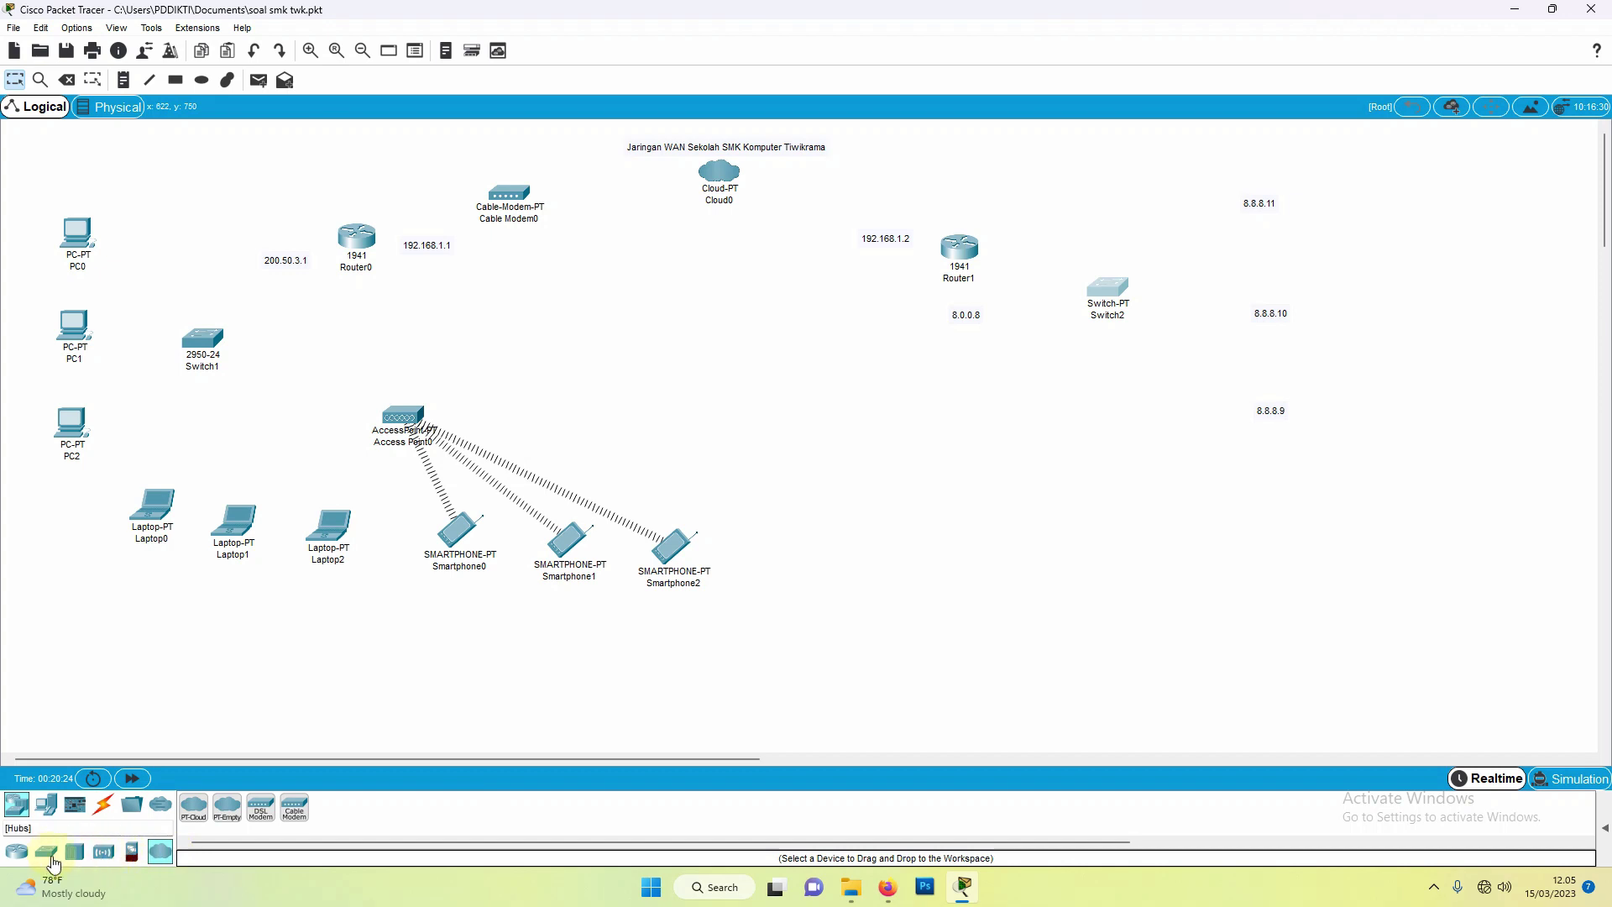
pyautogui.click(47, 807)
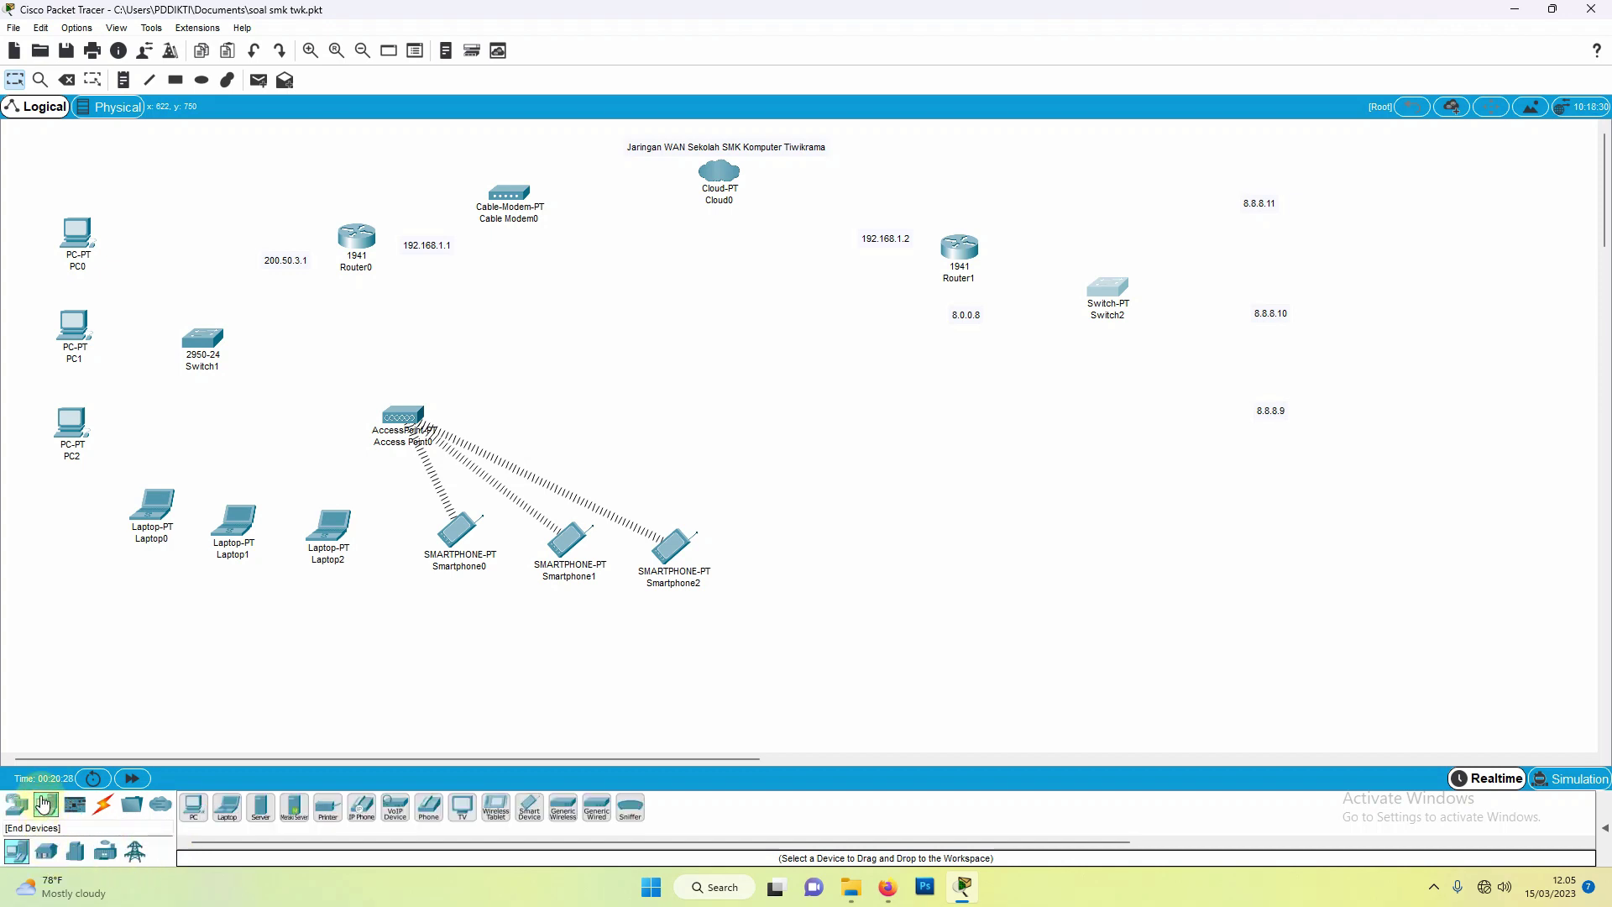
# Step: Place Server0, Server1 and Server2 beside the 8.8.8.11, 8.8.8.10 and 8.8.8.9 labels
pyautogui.click(261, 808)
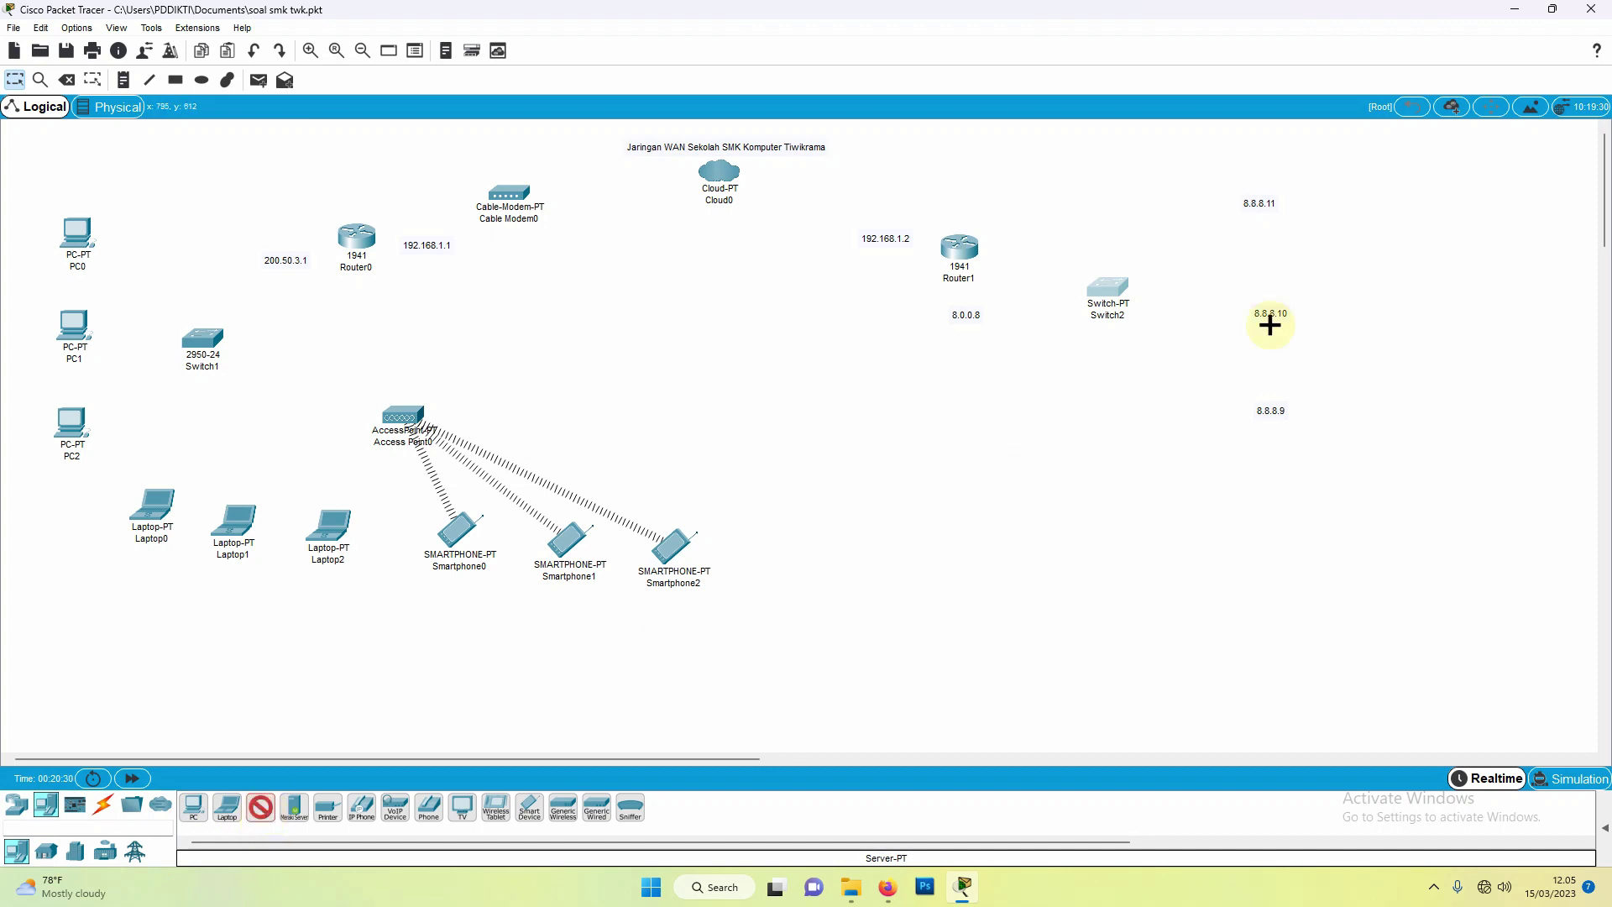
pyautogui.click(1186, 213)
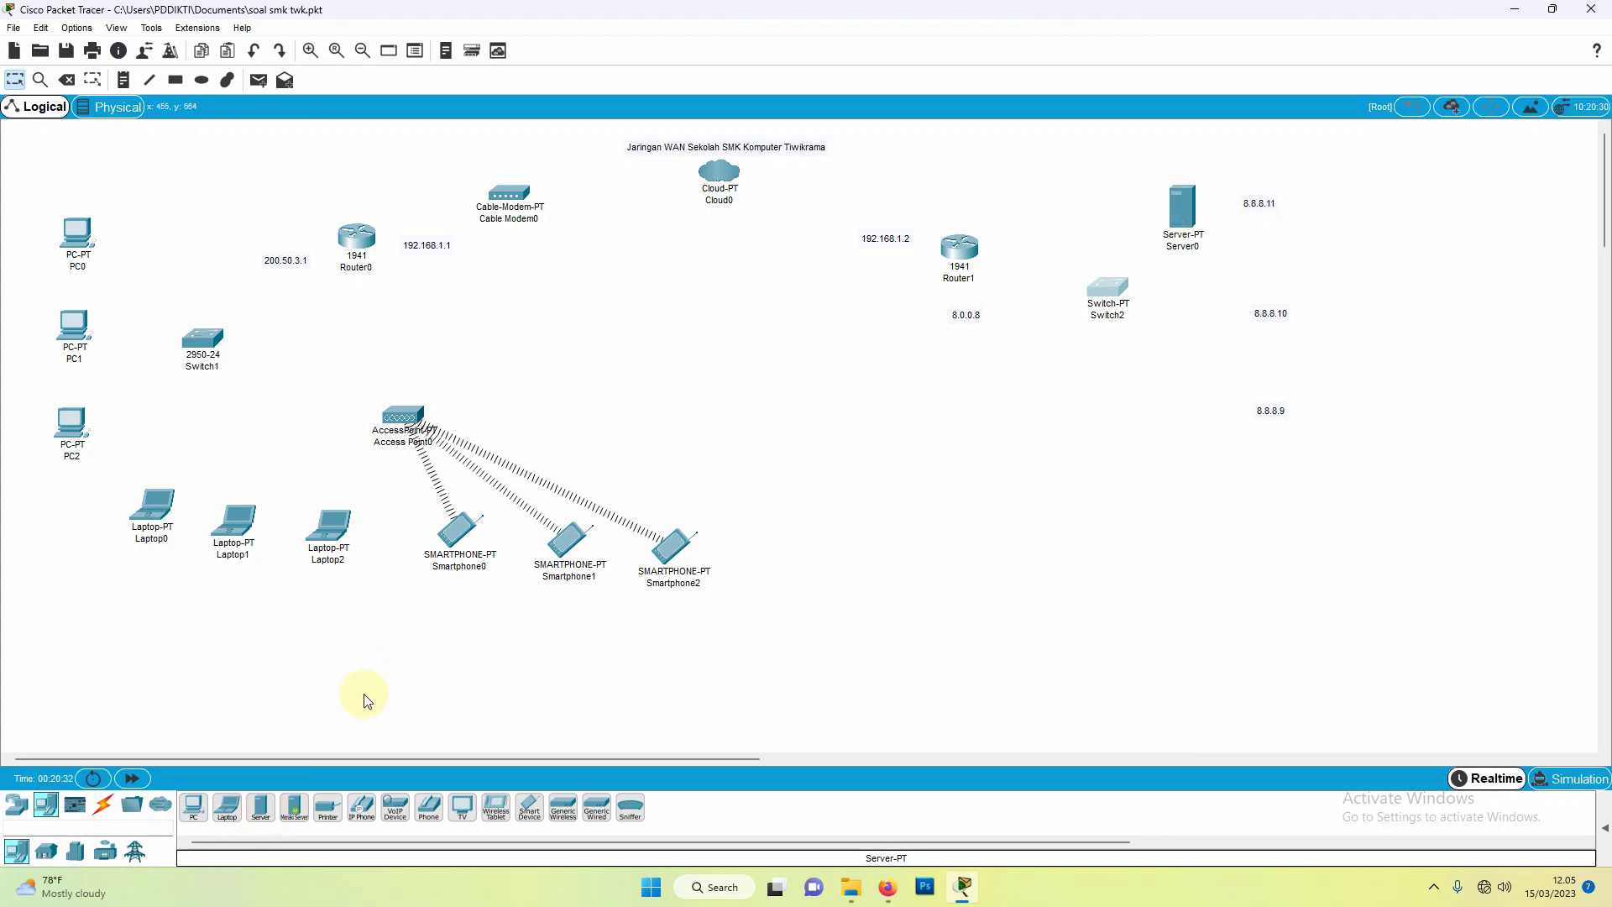
pyautogui.click(262, 808)
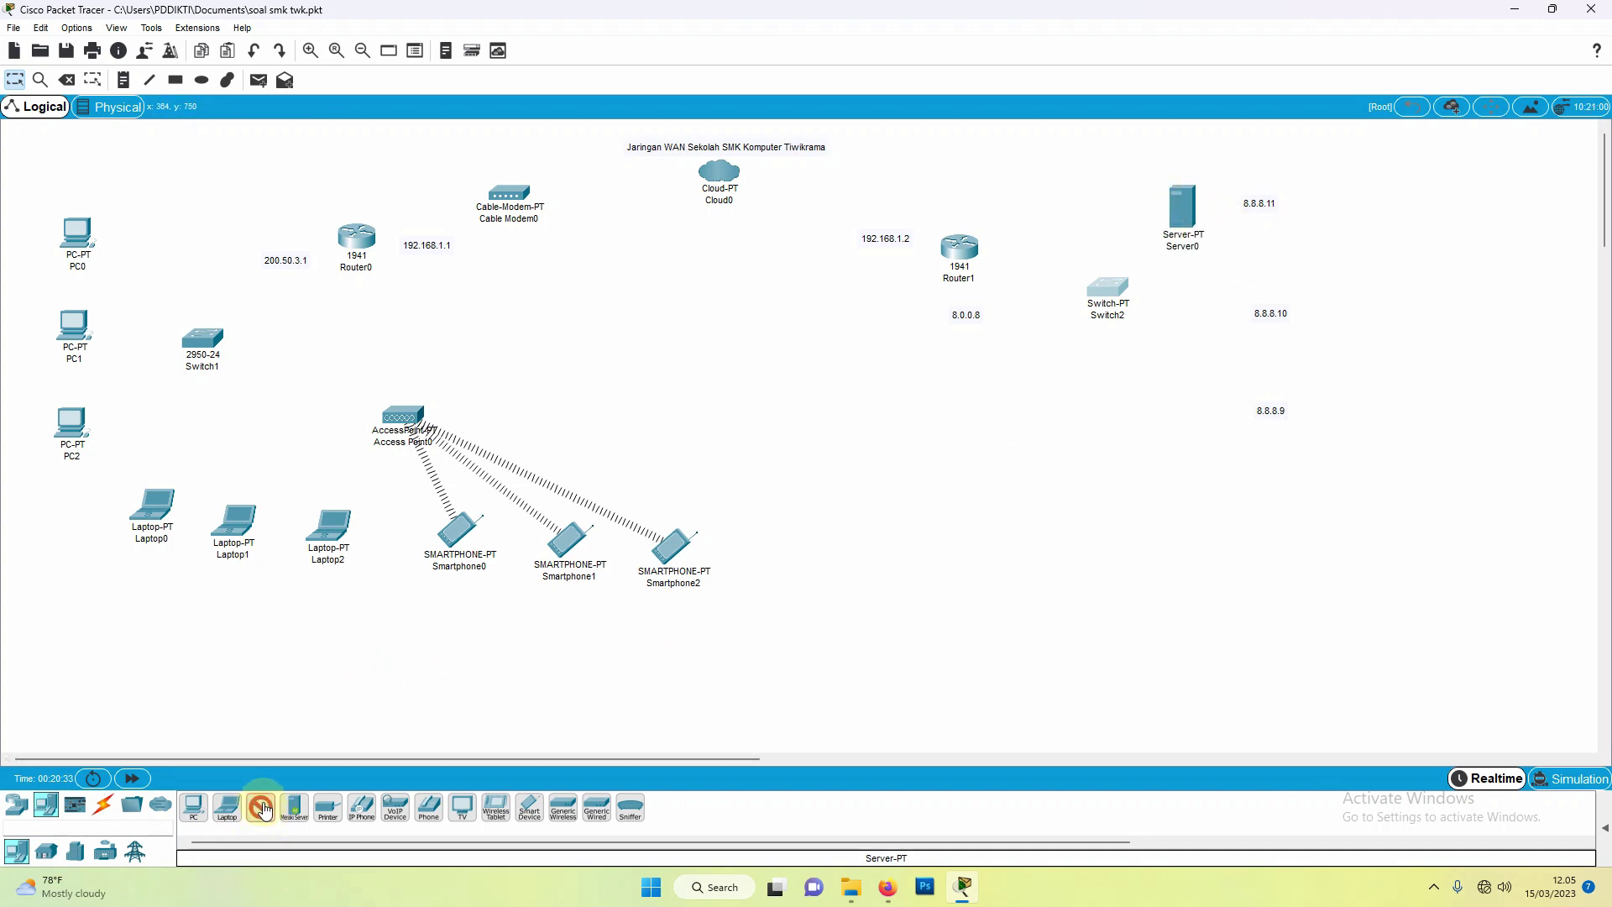
pyautogui.click(1190, 323)
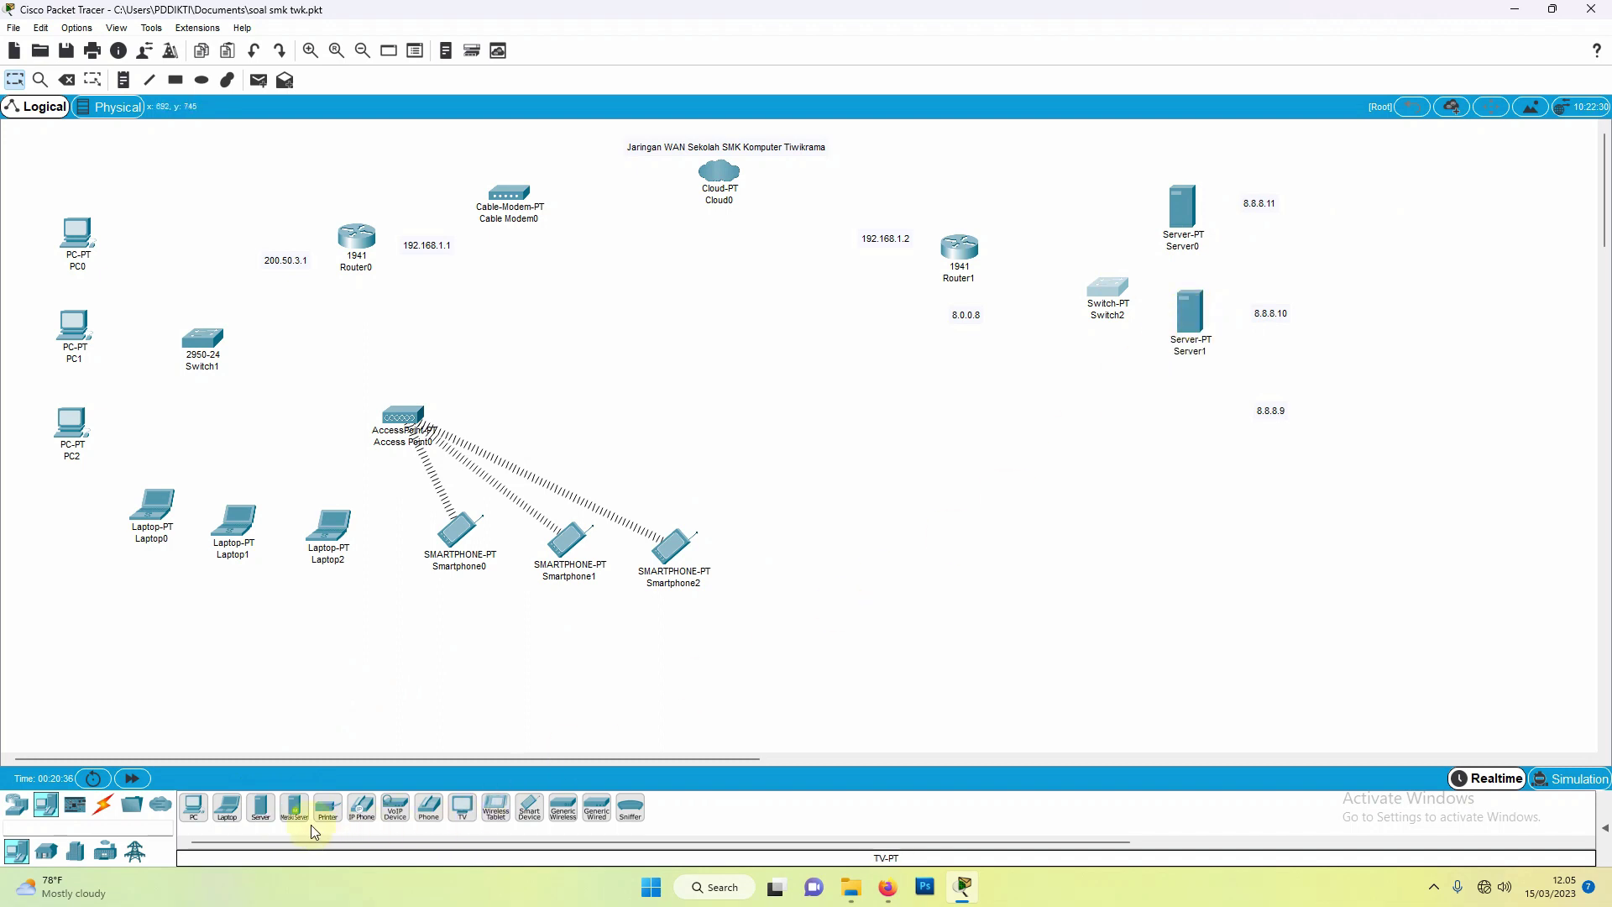
pyautogui.click(261, 807)
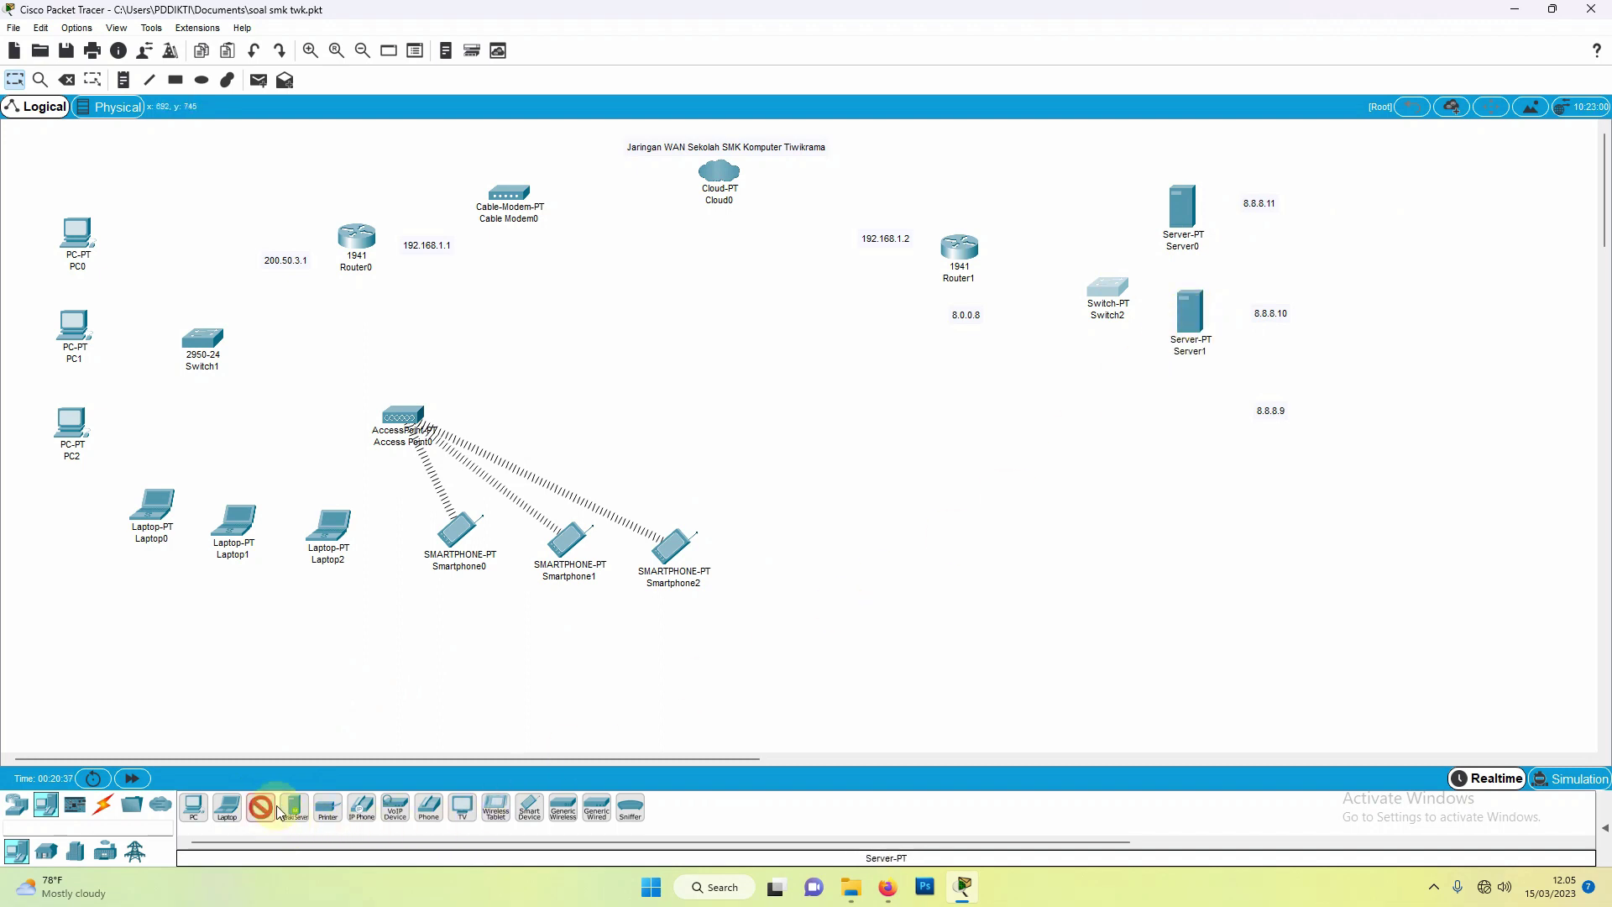
pyautogui.click(1196, 411)
# Step: Align the three servers into a neat vertical column
pyautogui.moveTo(1206, 219); pyautogui.dragTo(1209, 218)
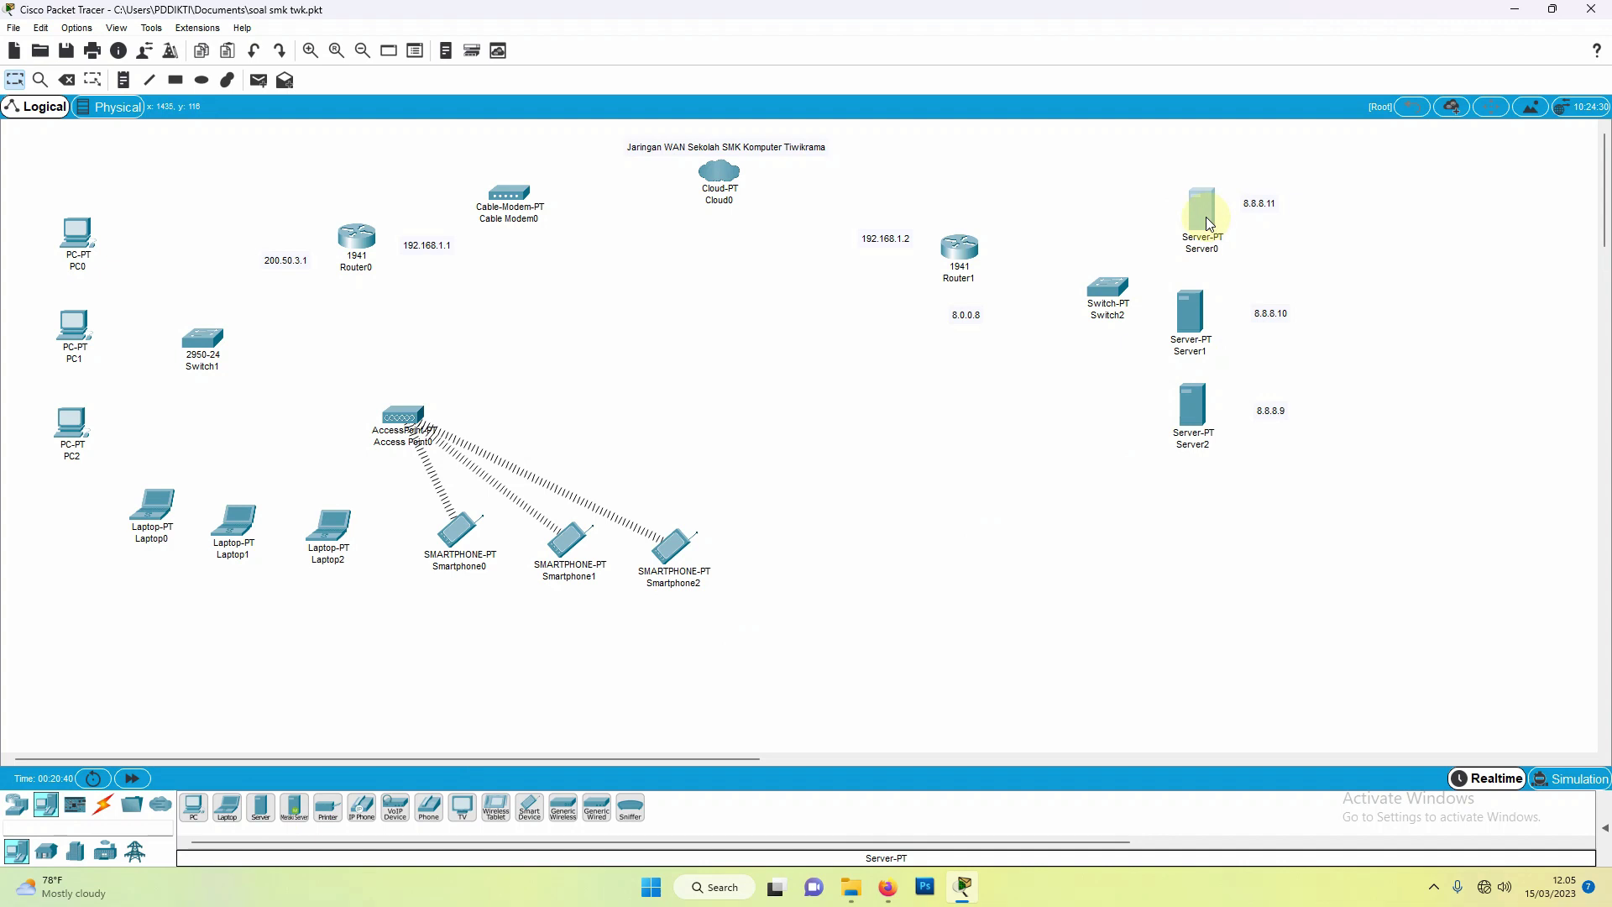
pyautogui.moveTo(1193, 322); pyautogui.dragTo(1207, 309)
pyautogui.moveTo(1194, 412); pyautogui.dragTo(1209, 401)
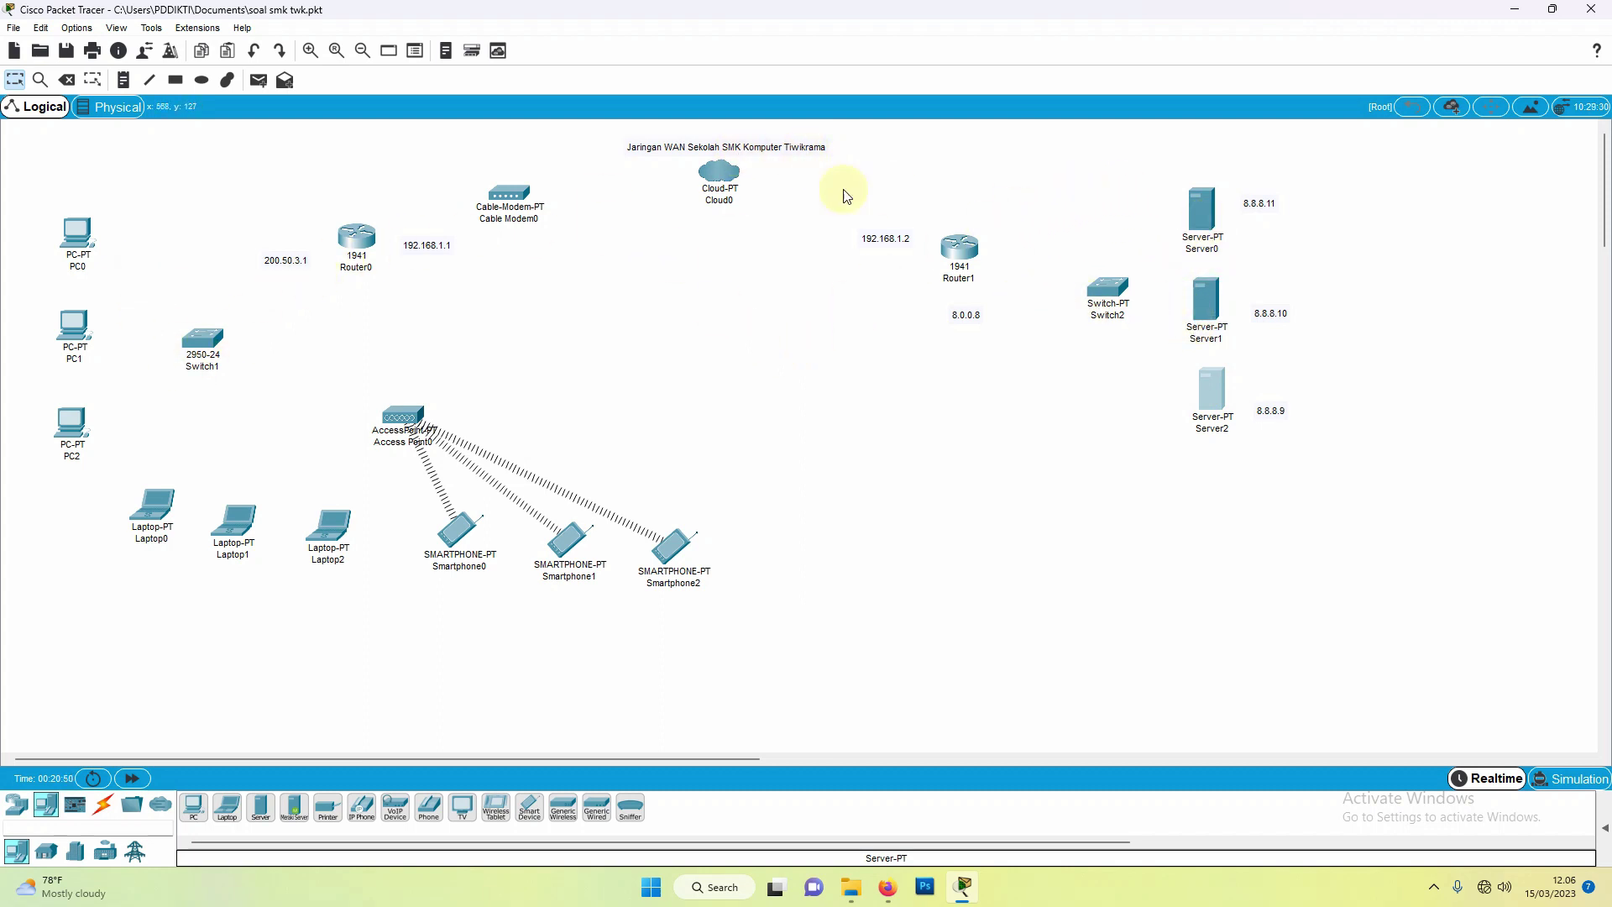
pyautogui.click(105, 808)
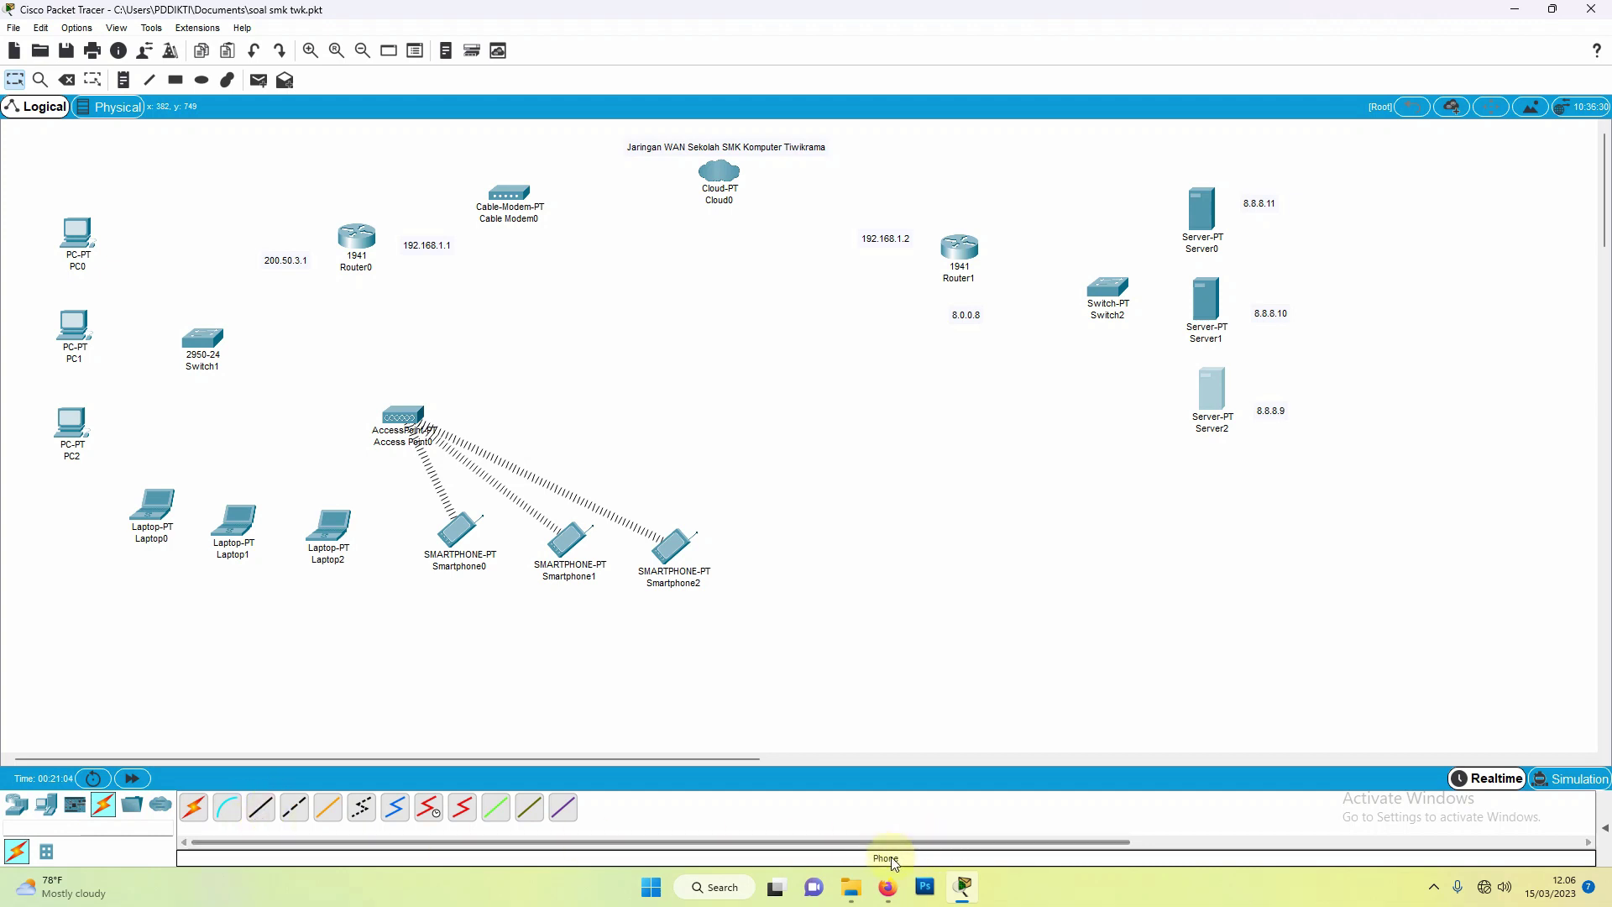
# Step: Cable PC0 and PC1 FastEthernet0 to Switch1 Fa0/1 and Fa0/2 with copper straight-through
pyautogui.click(265, 814)
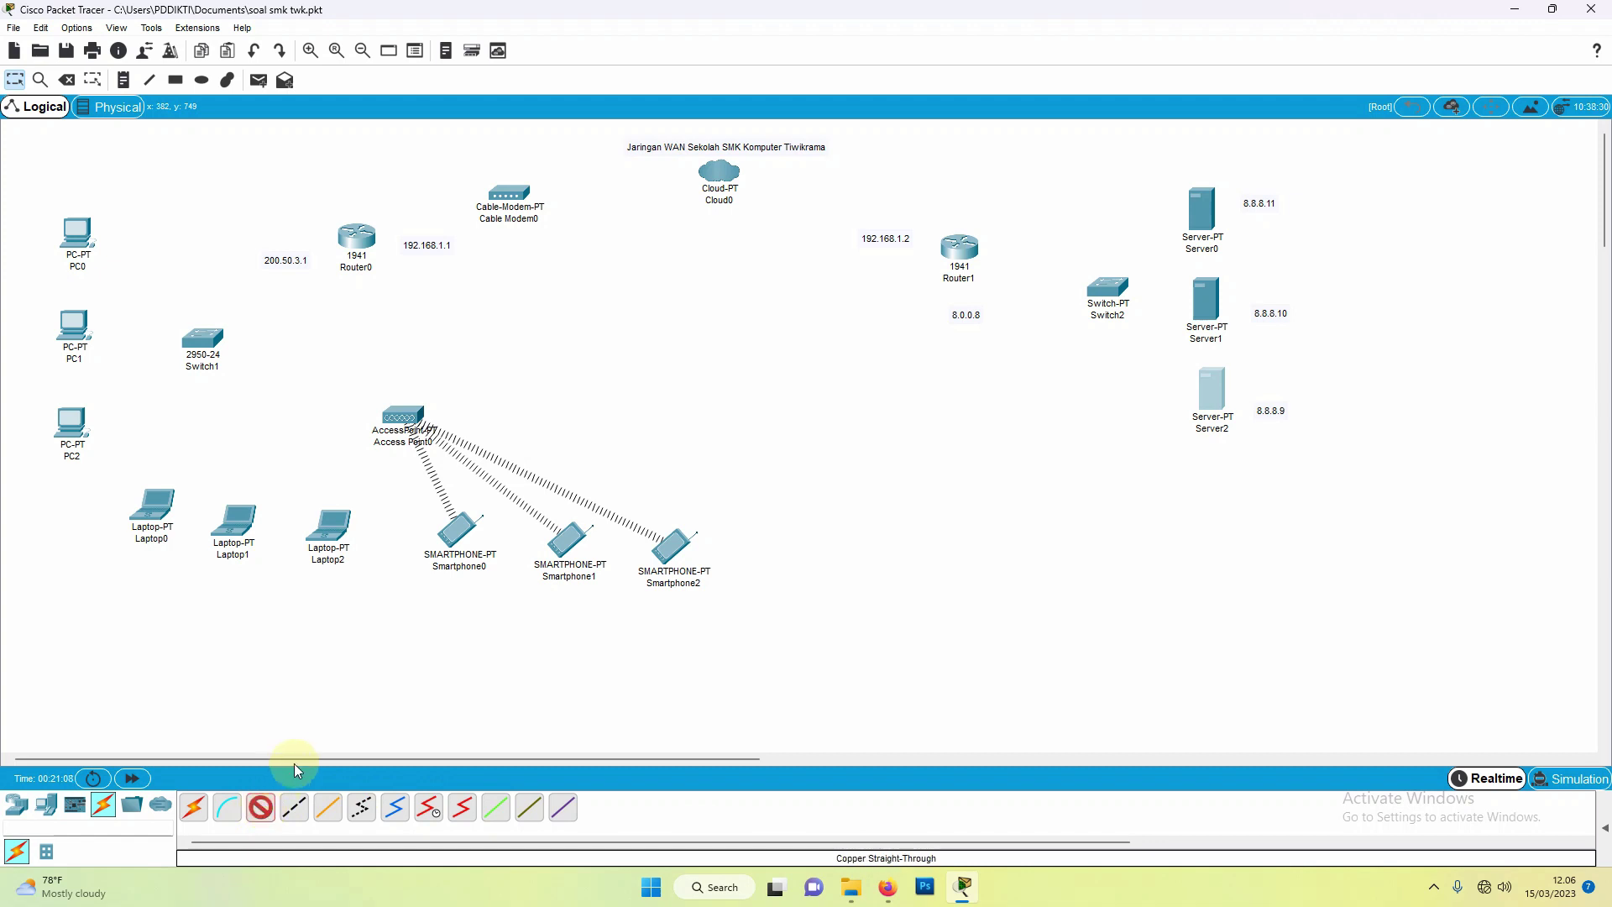
pyautogui.click(77, 231)
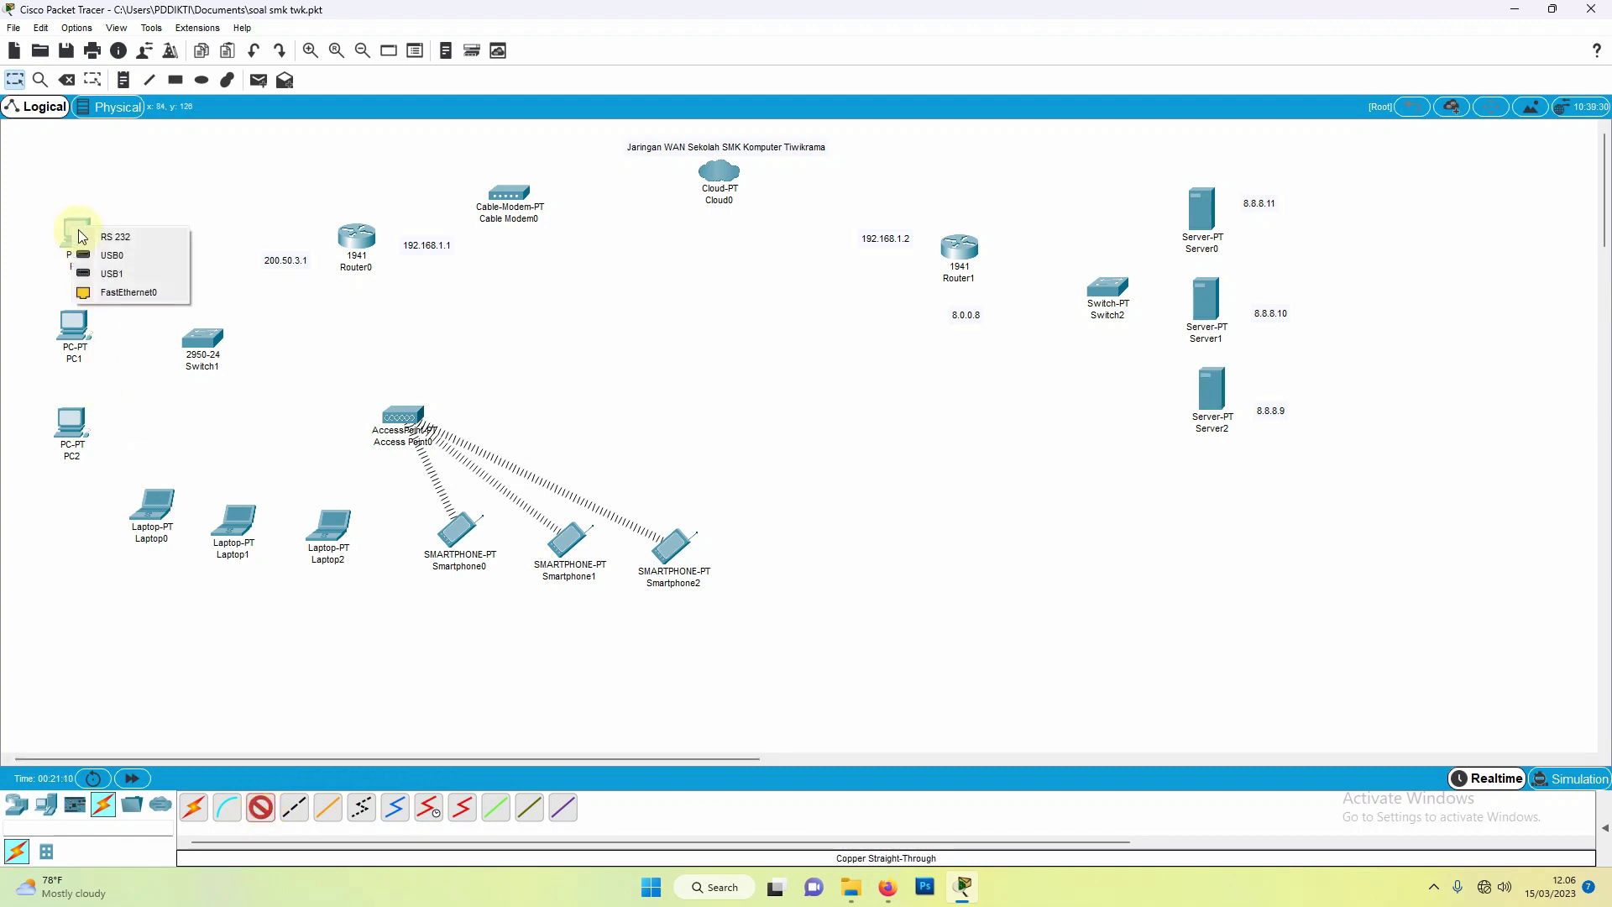
pyautogui.click(116, 292)
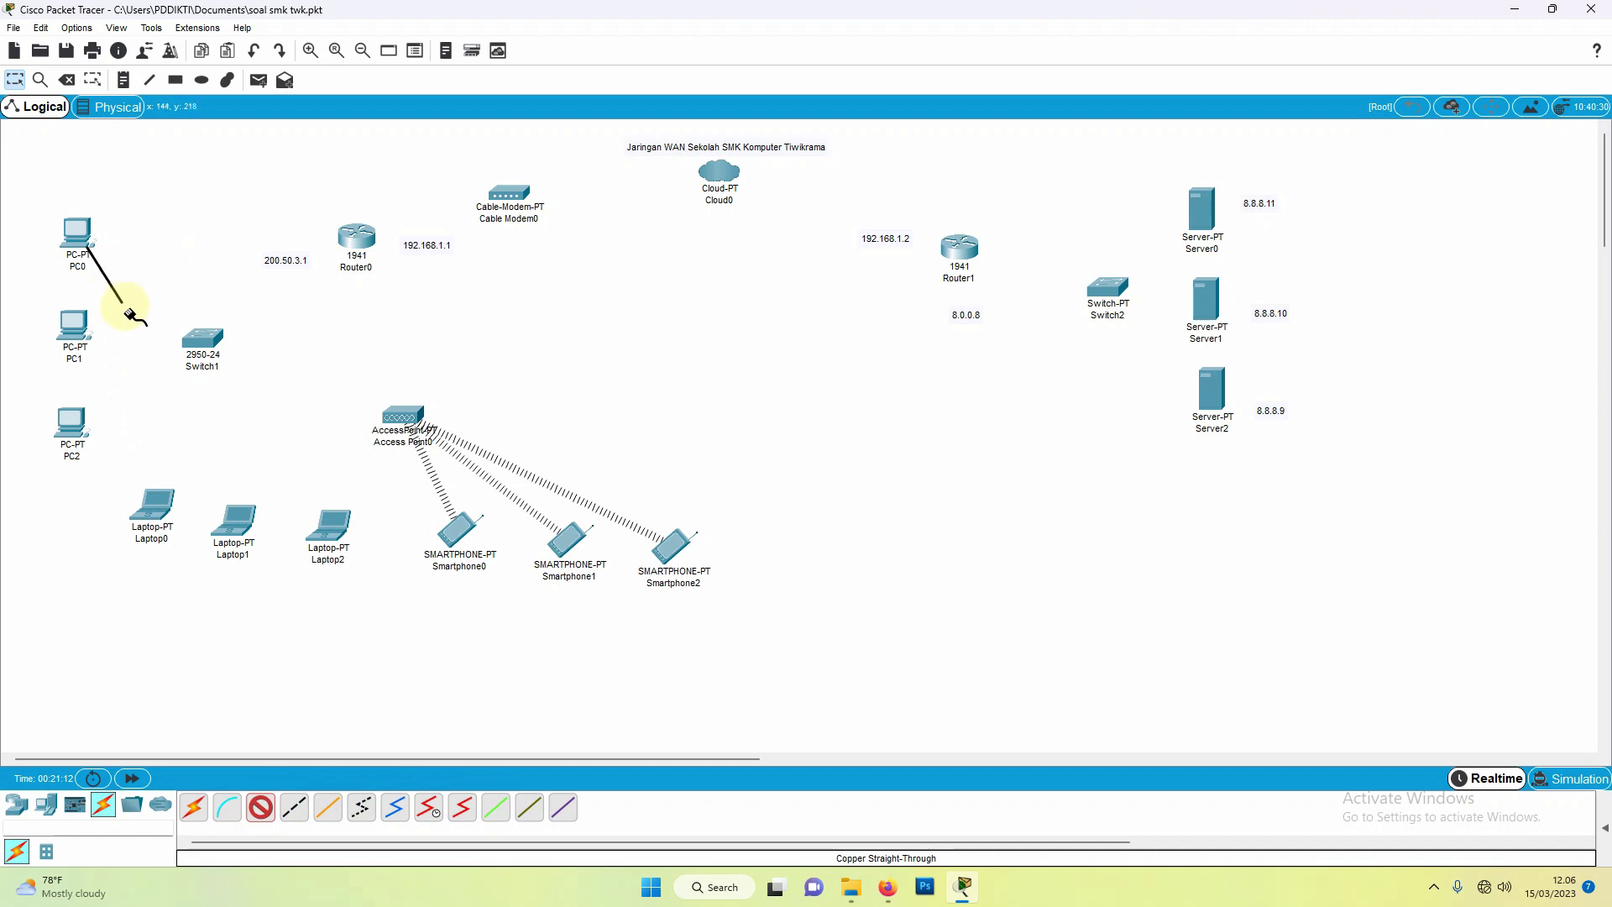
pyautogui.click(196, 338)
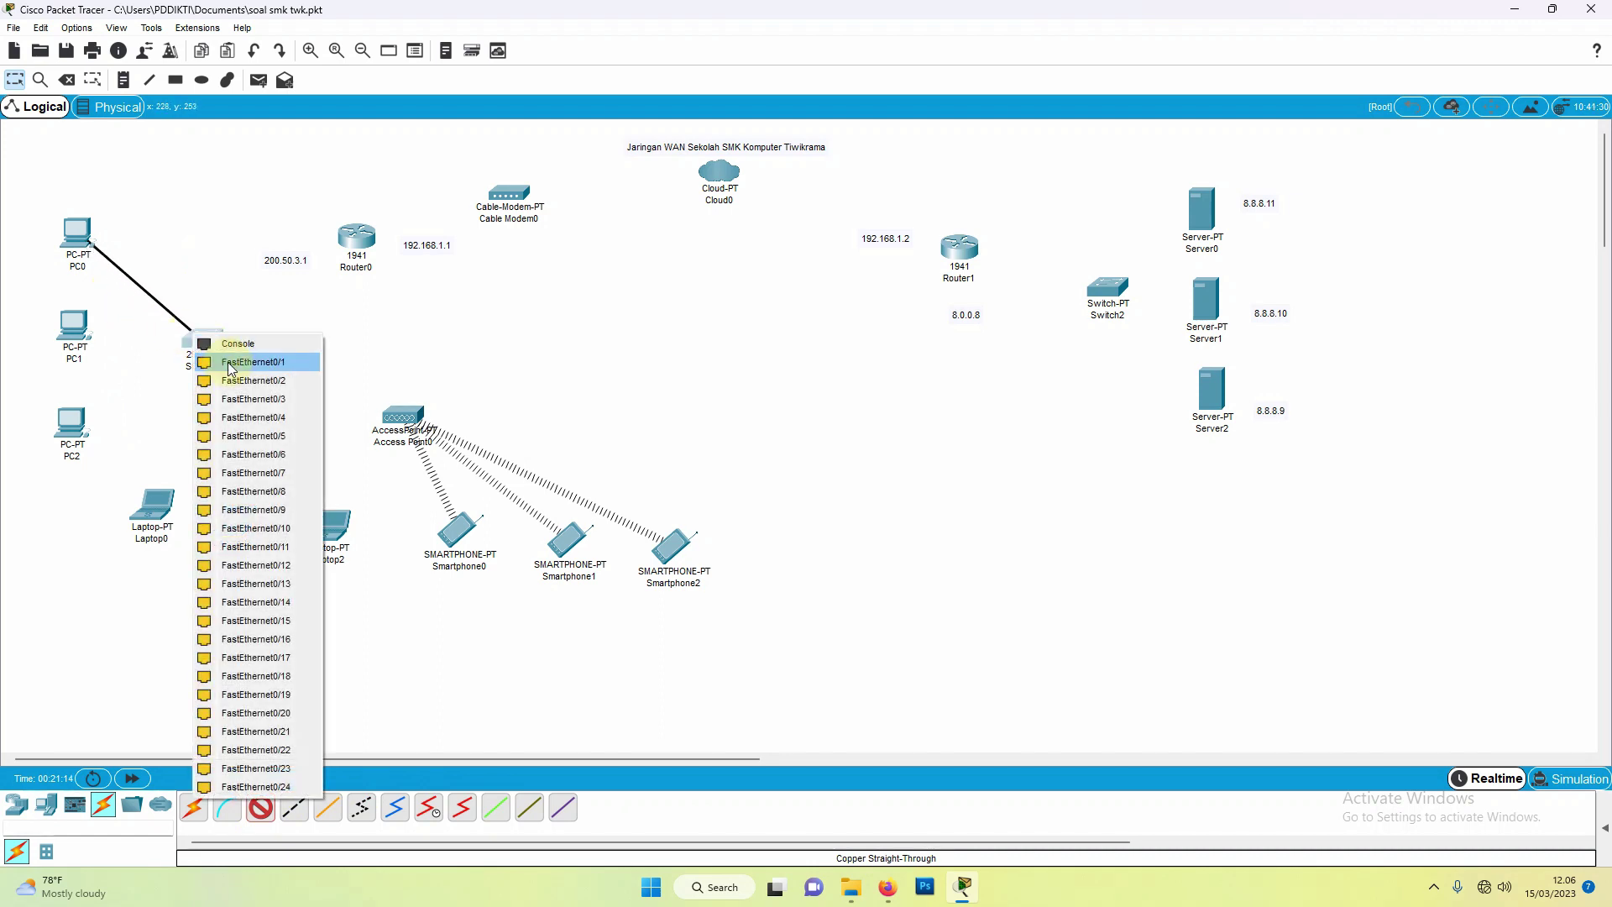
pyautogui.click(226, 361)
pyautogui.click(260, 807)
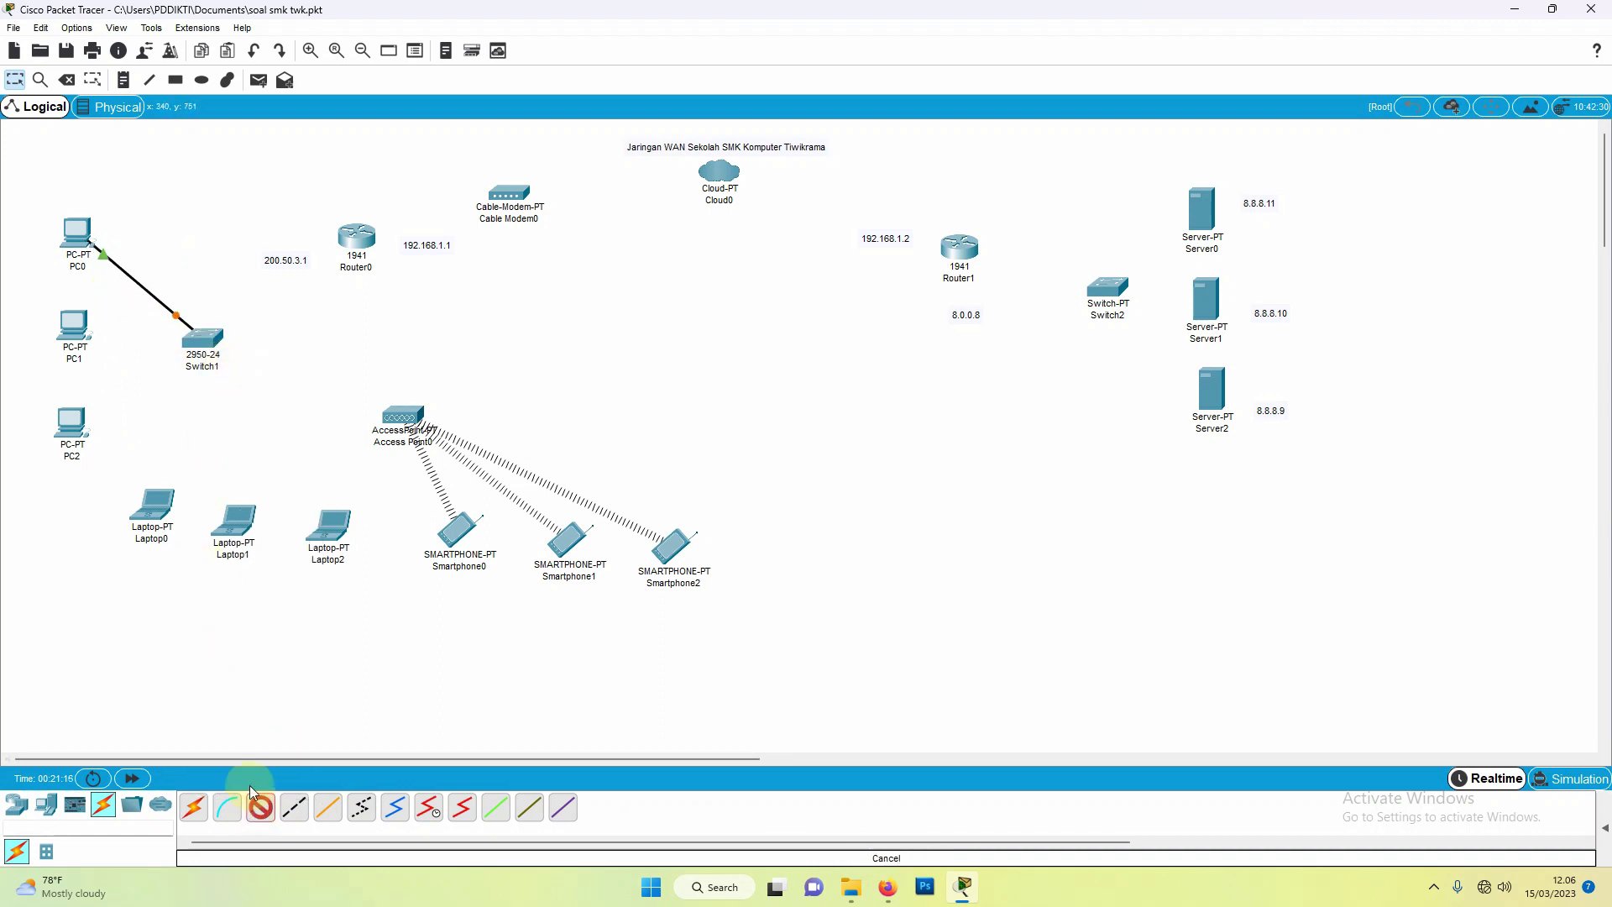
pyautogui.click(72, 326)
pyautogui.click(124, 386)
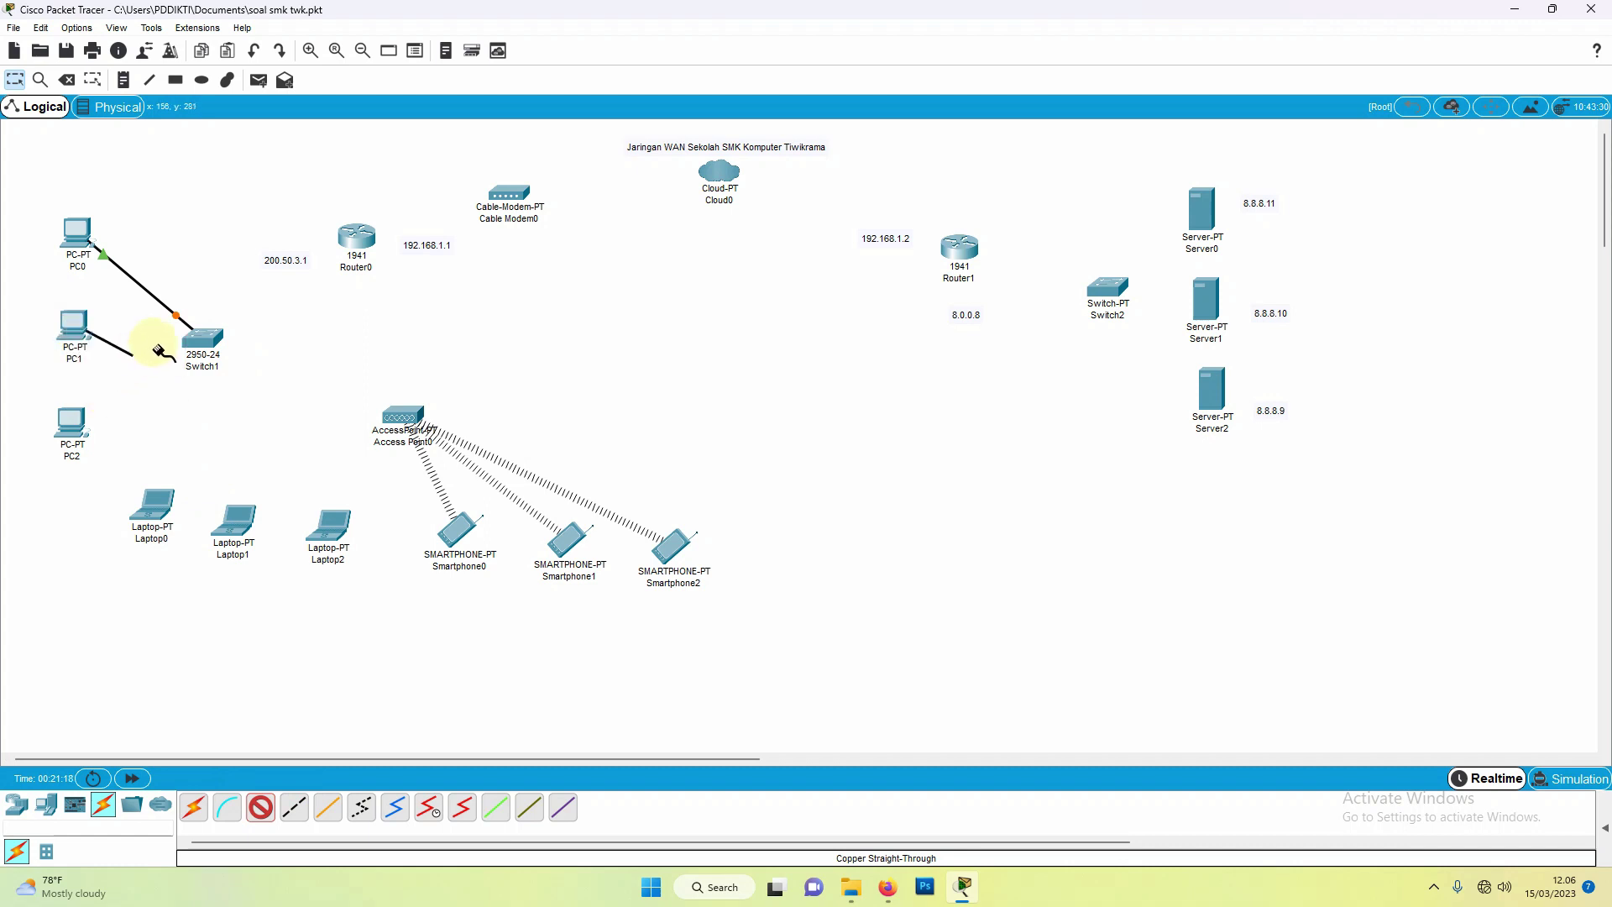
pyautogui.click(207, 346)
pyautogui.click(214, 367)
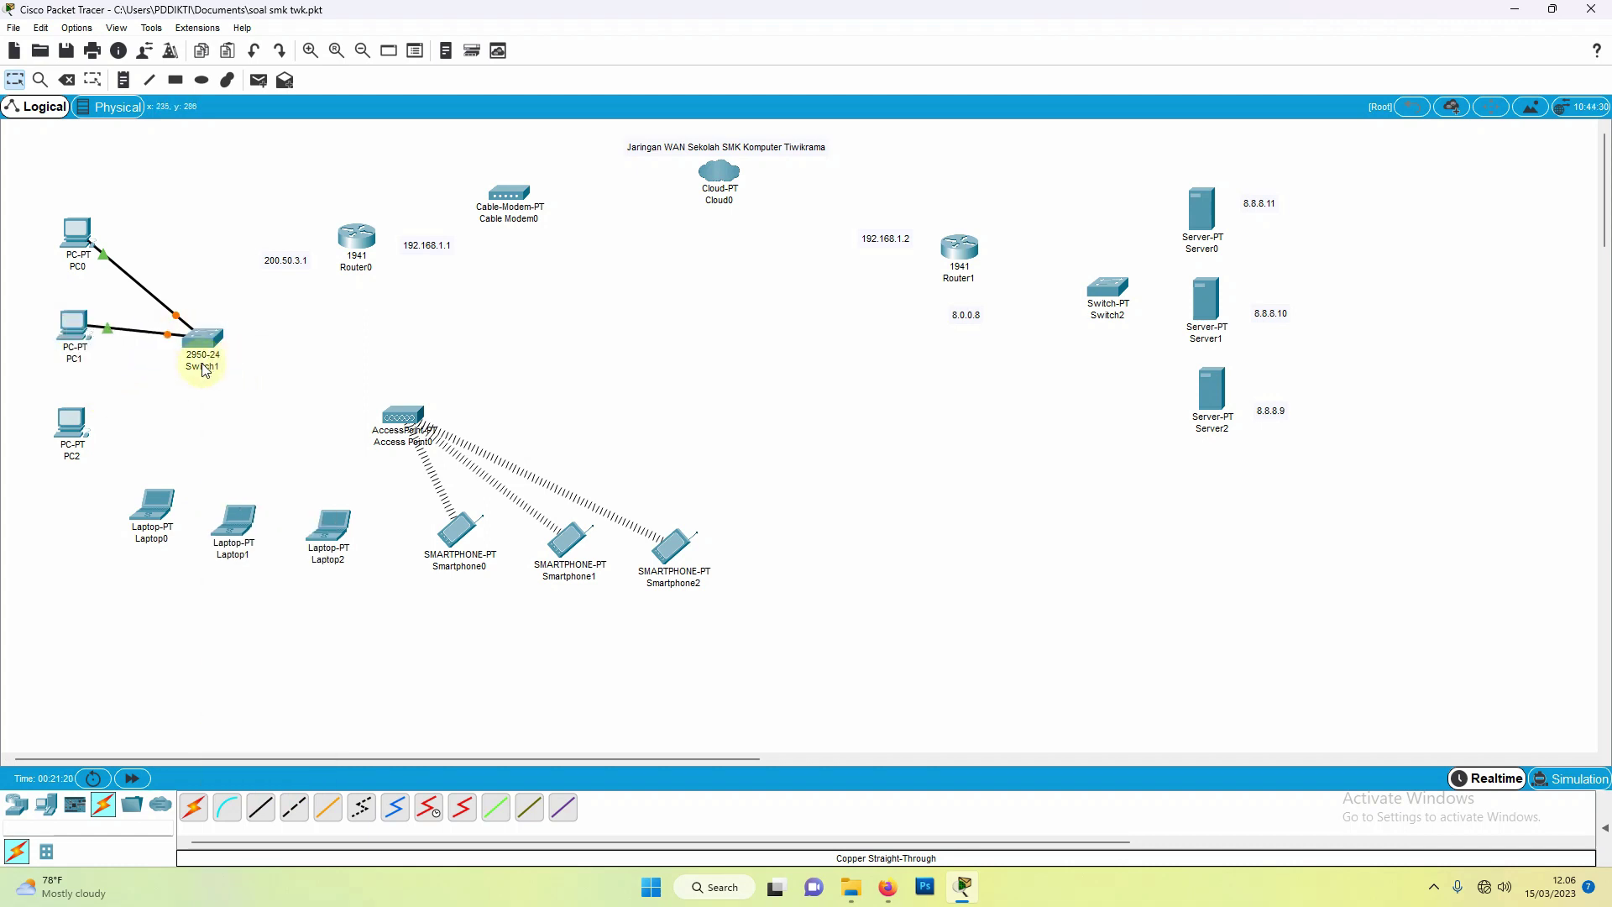
# Step: Cable PC2 FastEthernet0 to Switch1 Fa0/3 with copper straight-through
pyautogui.click(260, 810)
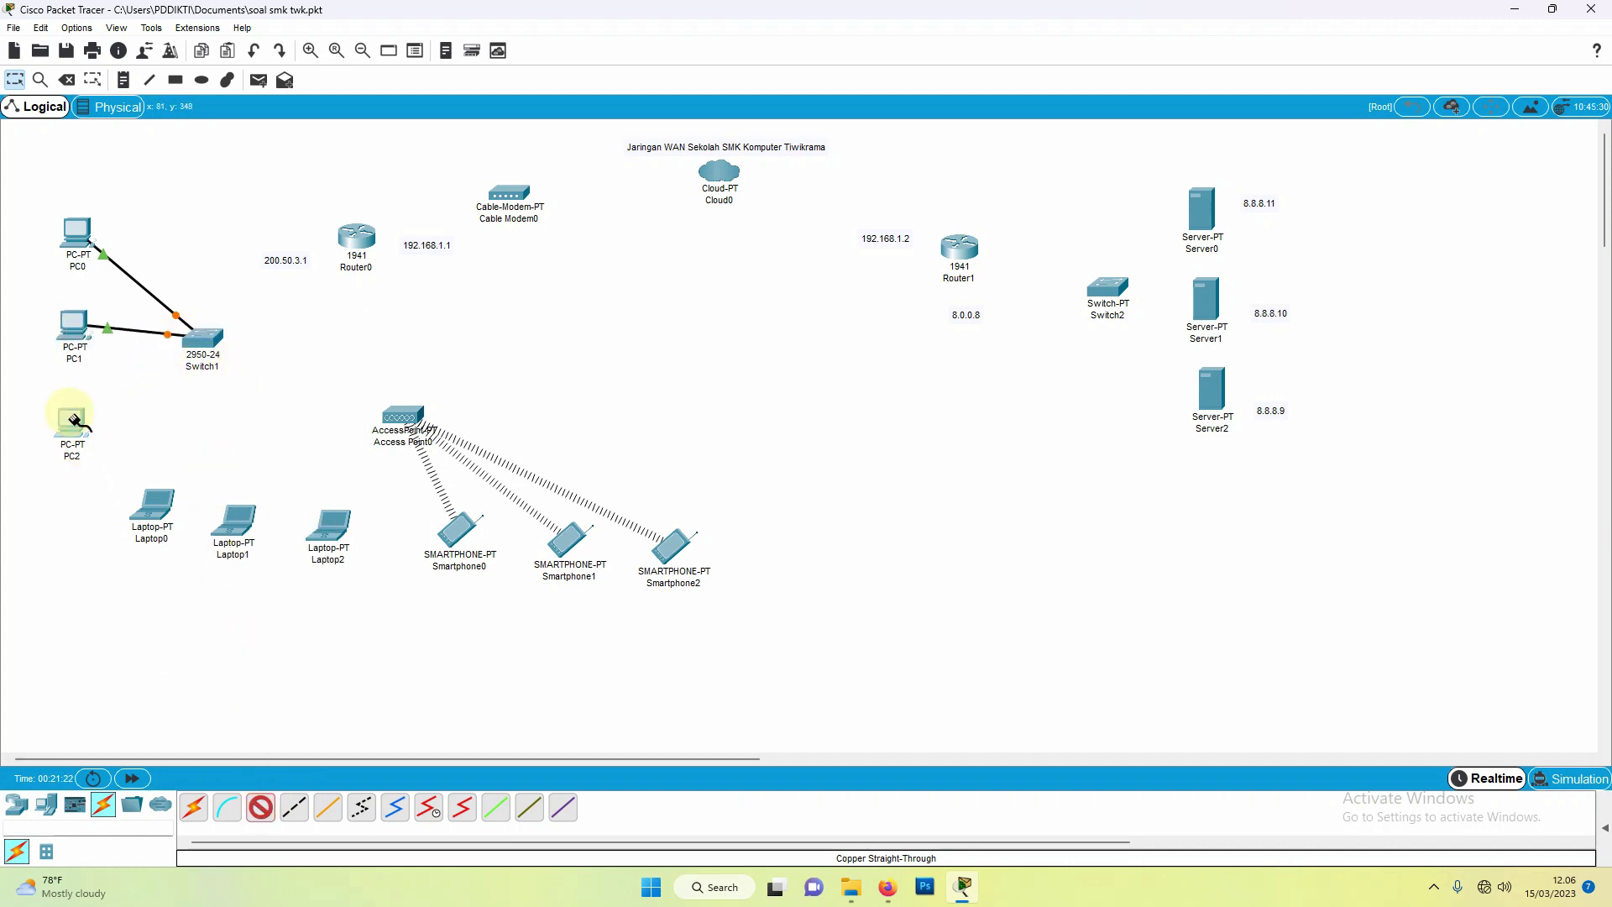
pyautogui.click(72, 423)
pyautogui.click(129, 480)
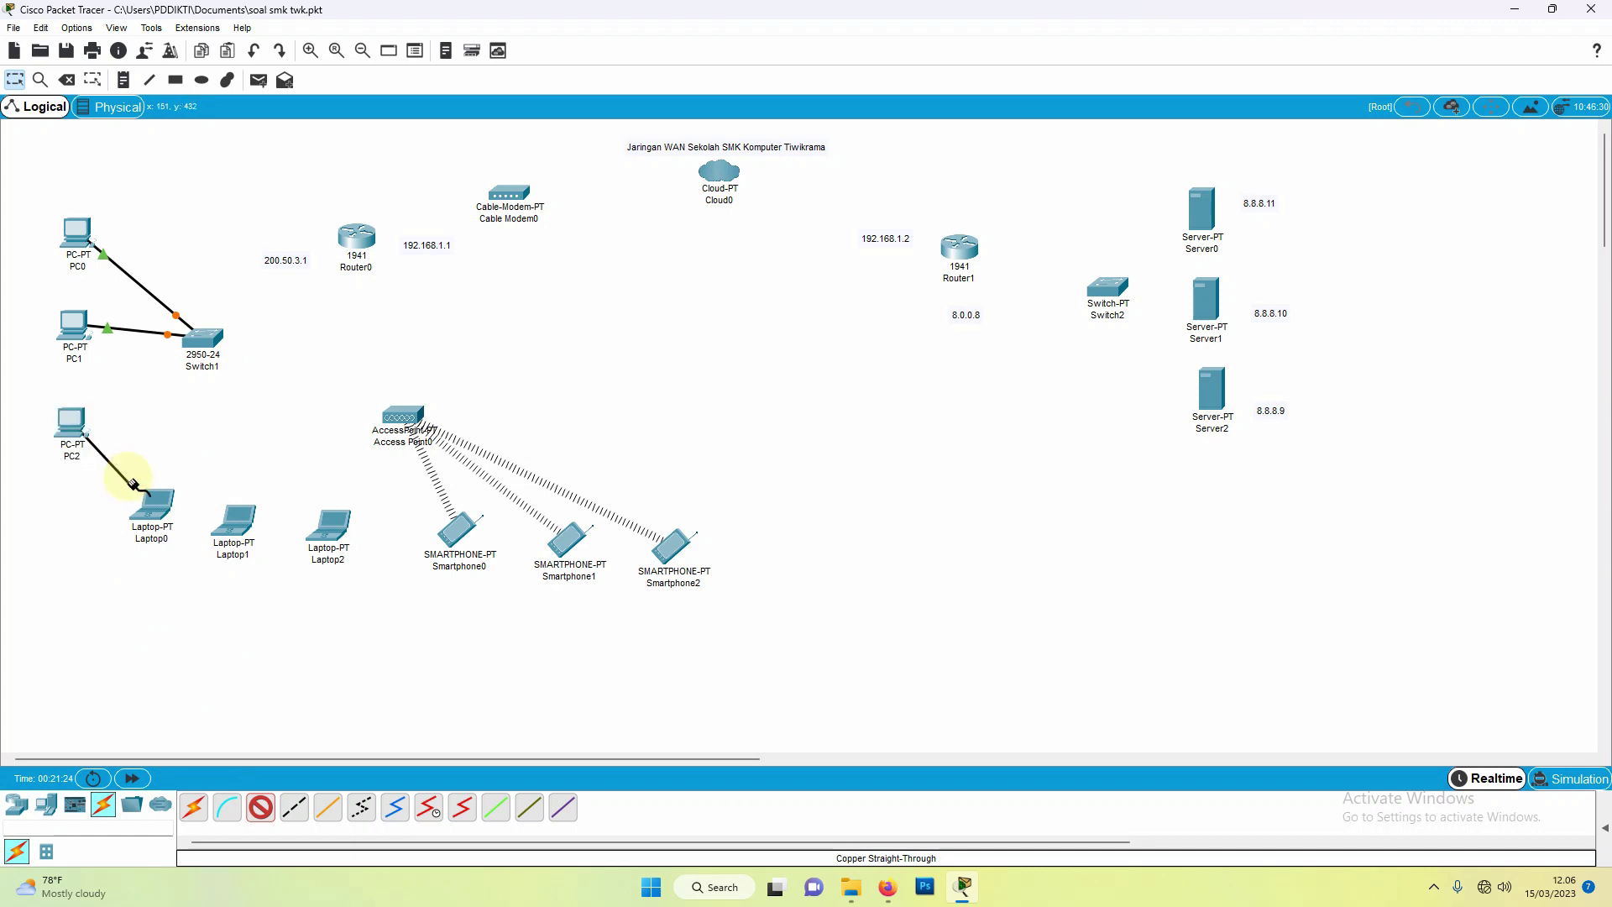
pyautogui.click(208, 345)
pyautogui.click(244, 365)
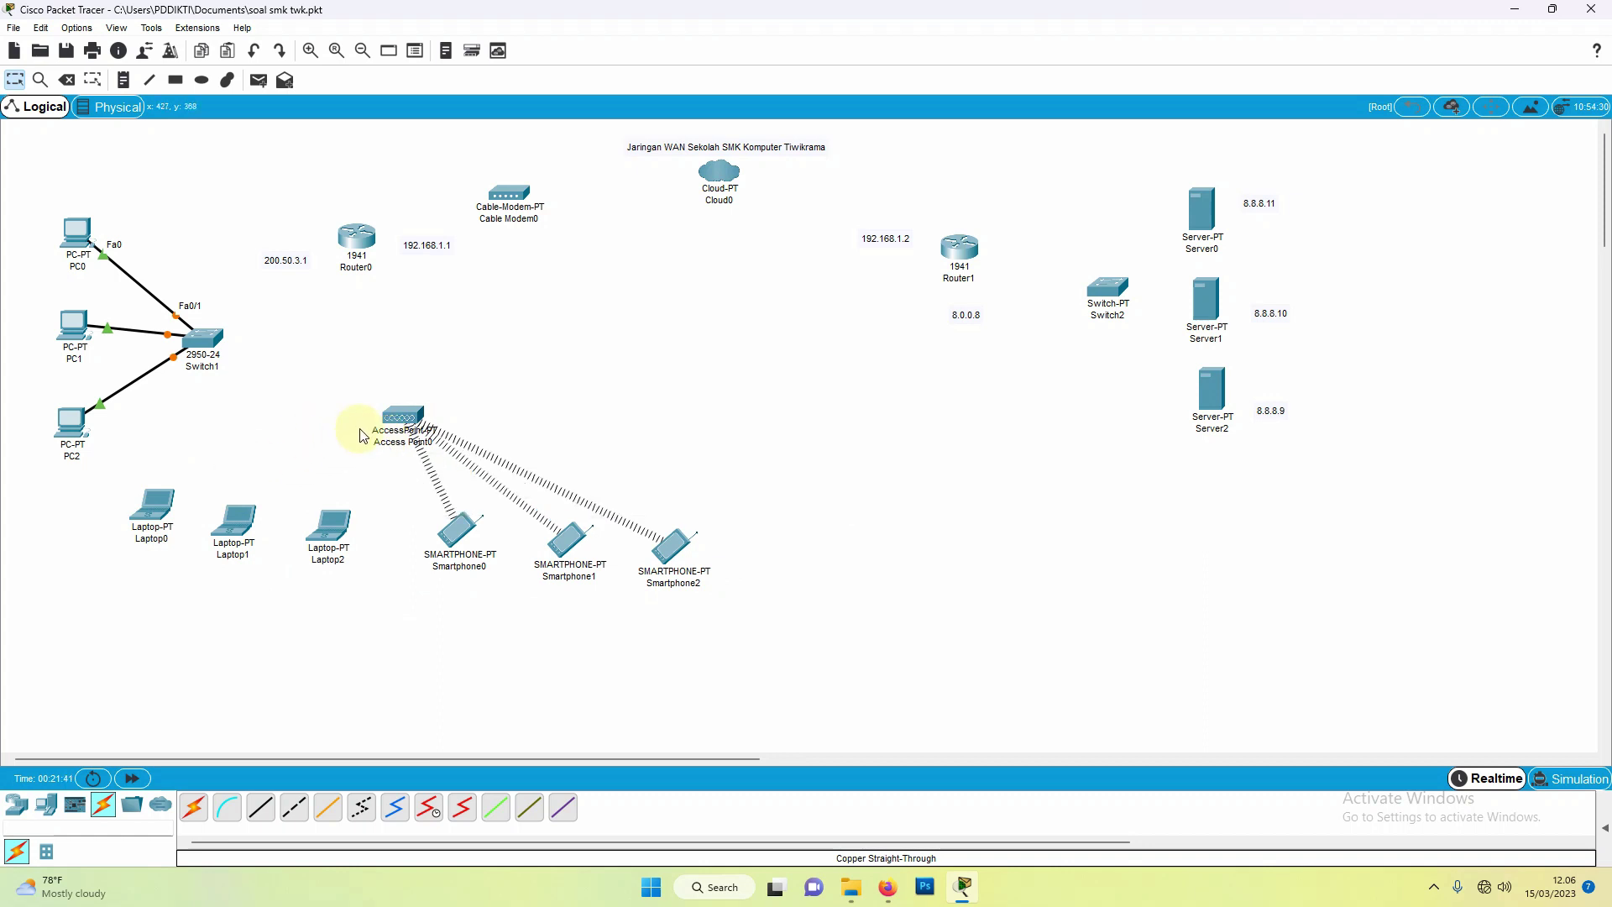
pyautogui.click(155, 510)
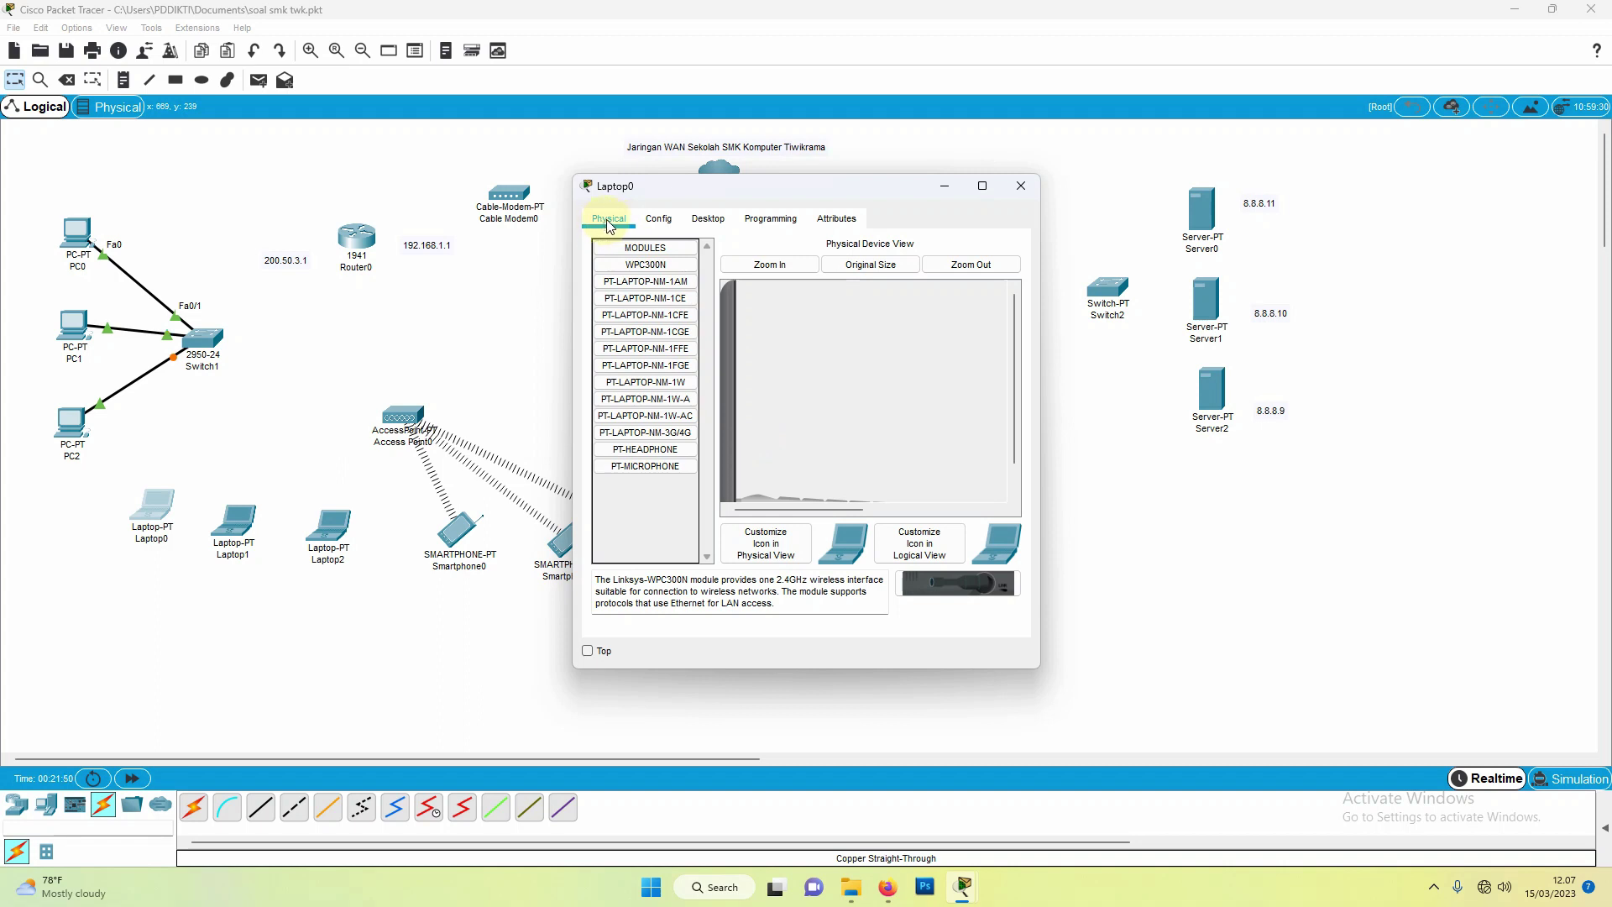
# Step: Rework Laptop0's wireless module and fit the WPC300N module into Laptop1
pyautogui.moveTo(1015, 361); pyautogui.dragTo(1013, 412)
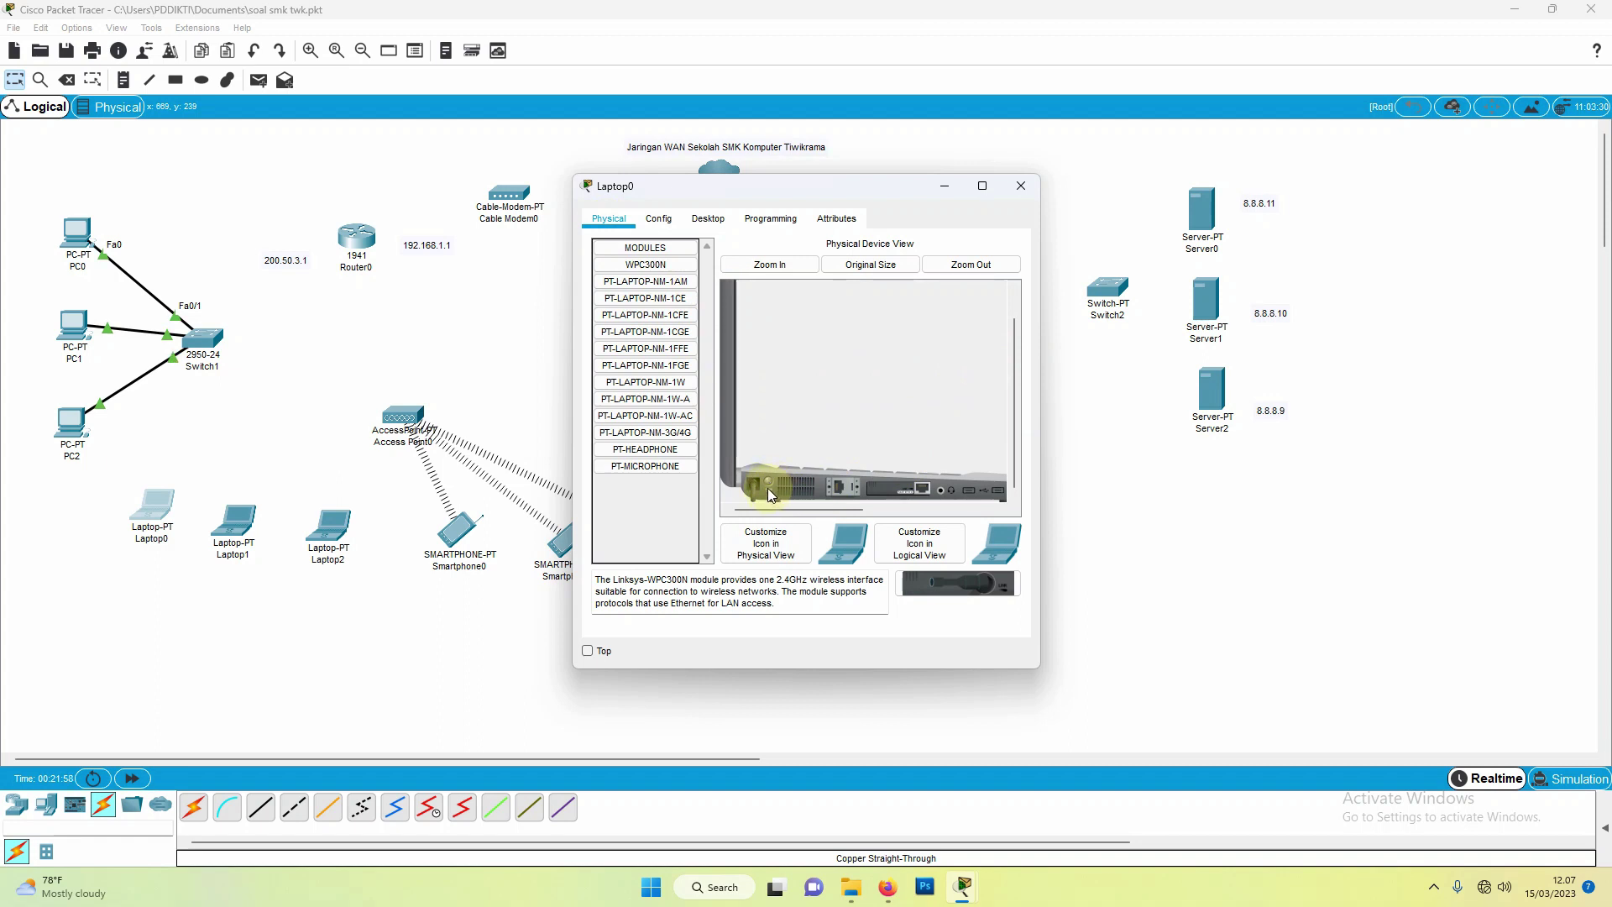
pyautogui.moveTo(768, 488); pyautogui.dragTo(903, 491)
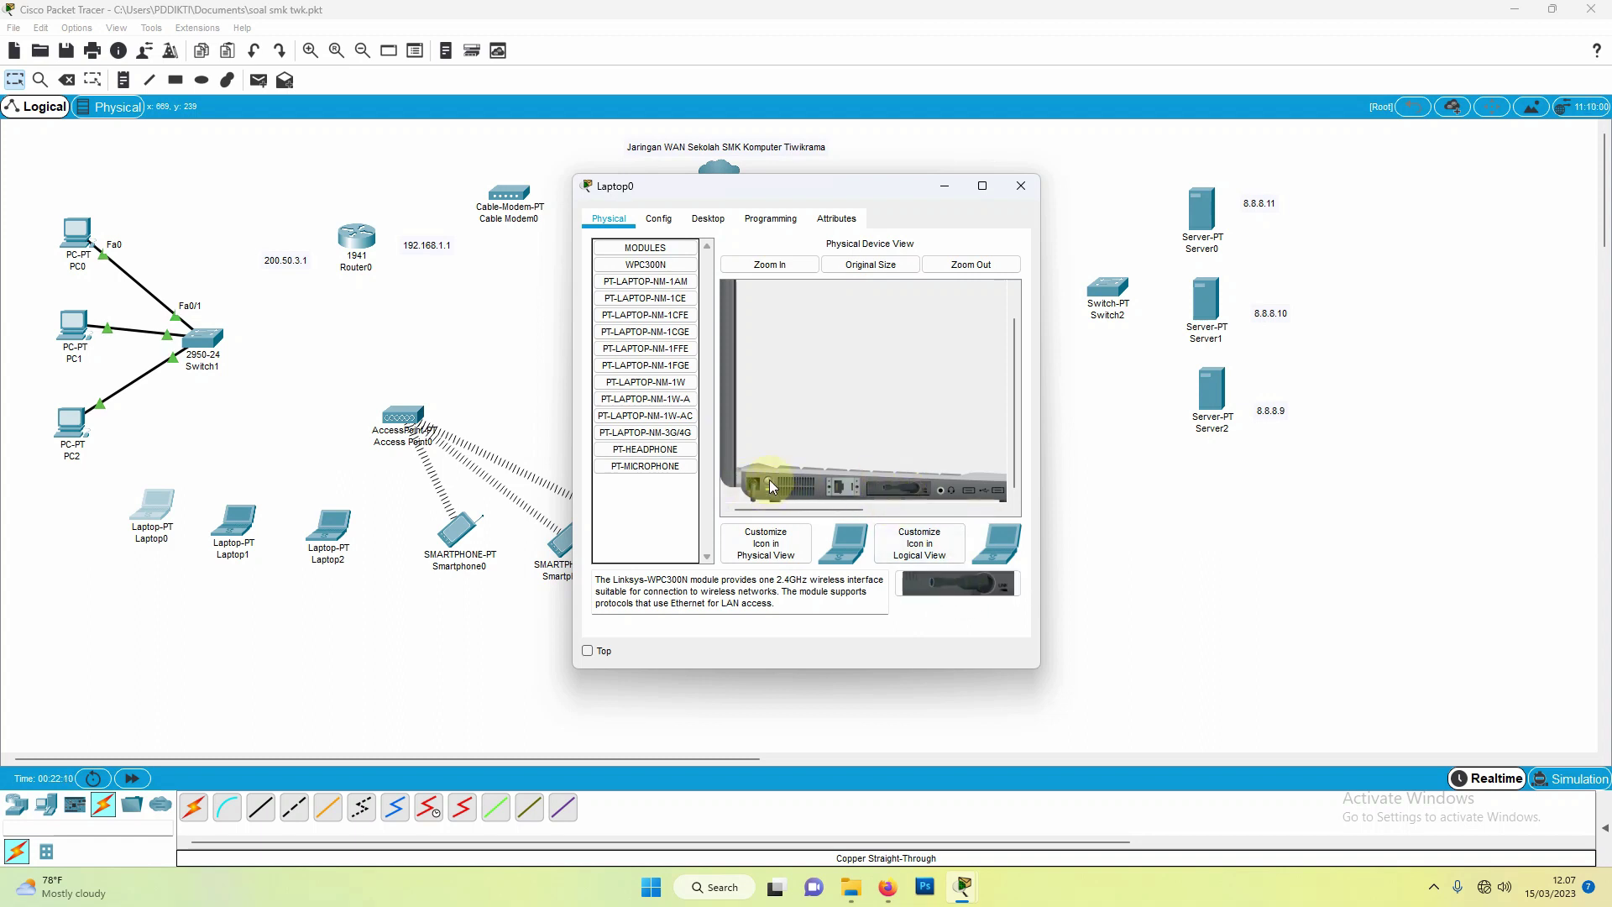
pyautogui.click(1013, 189)
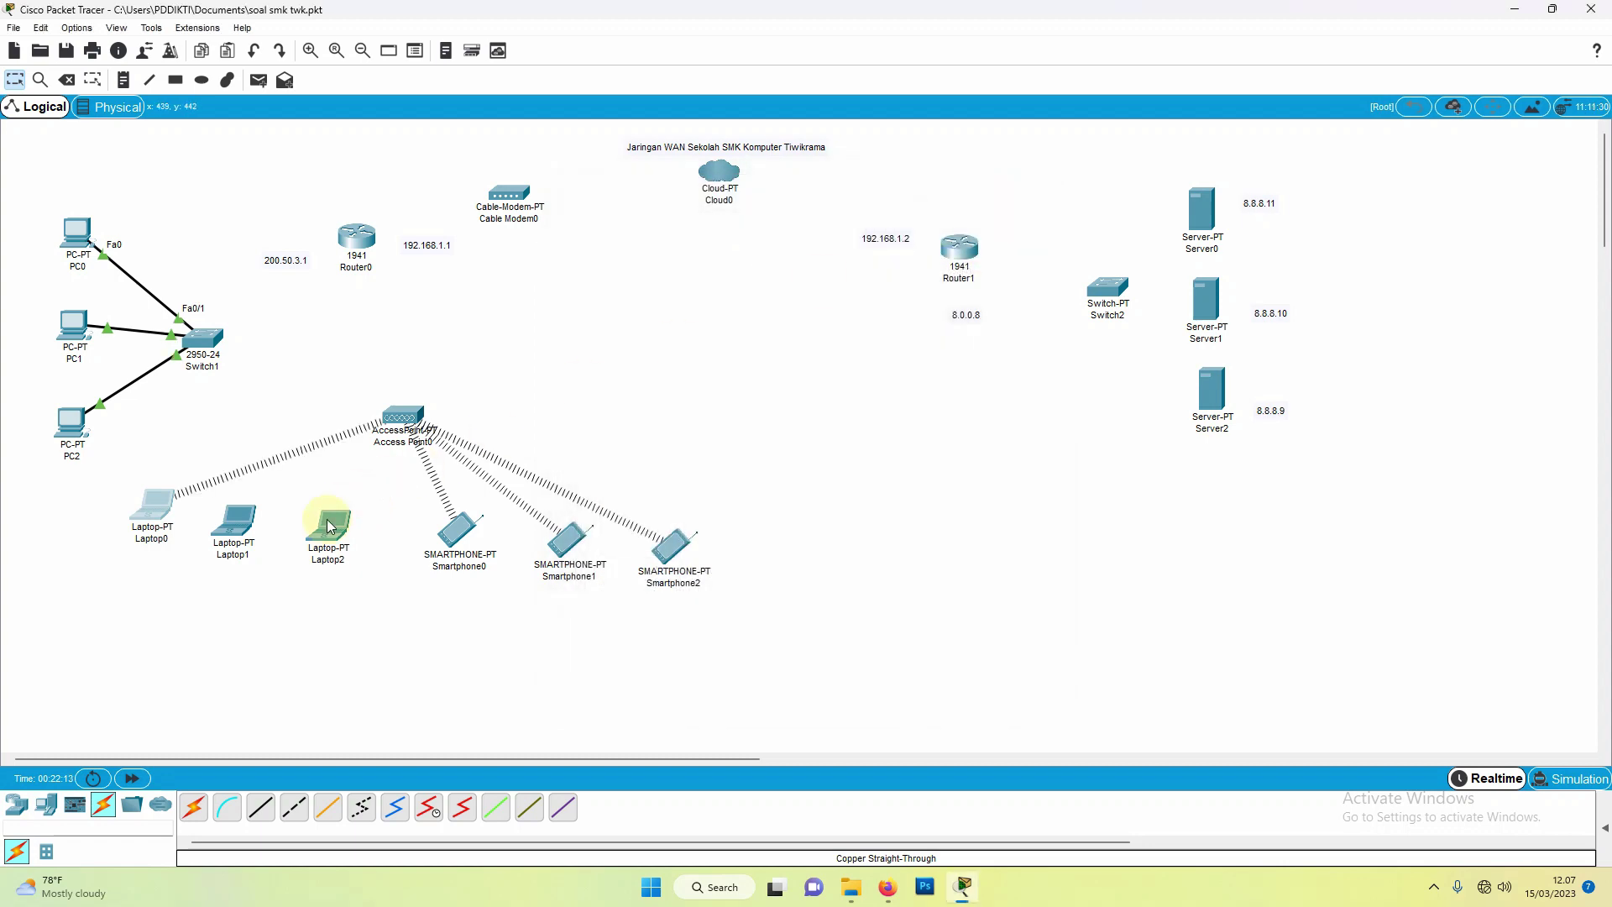
pyautogui.click(238, 533)
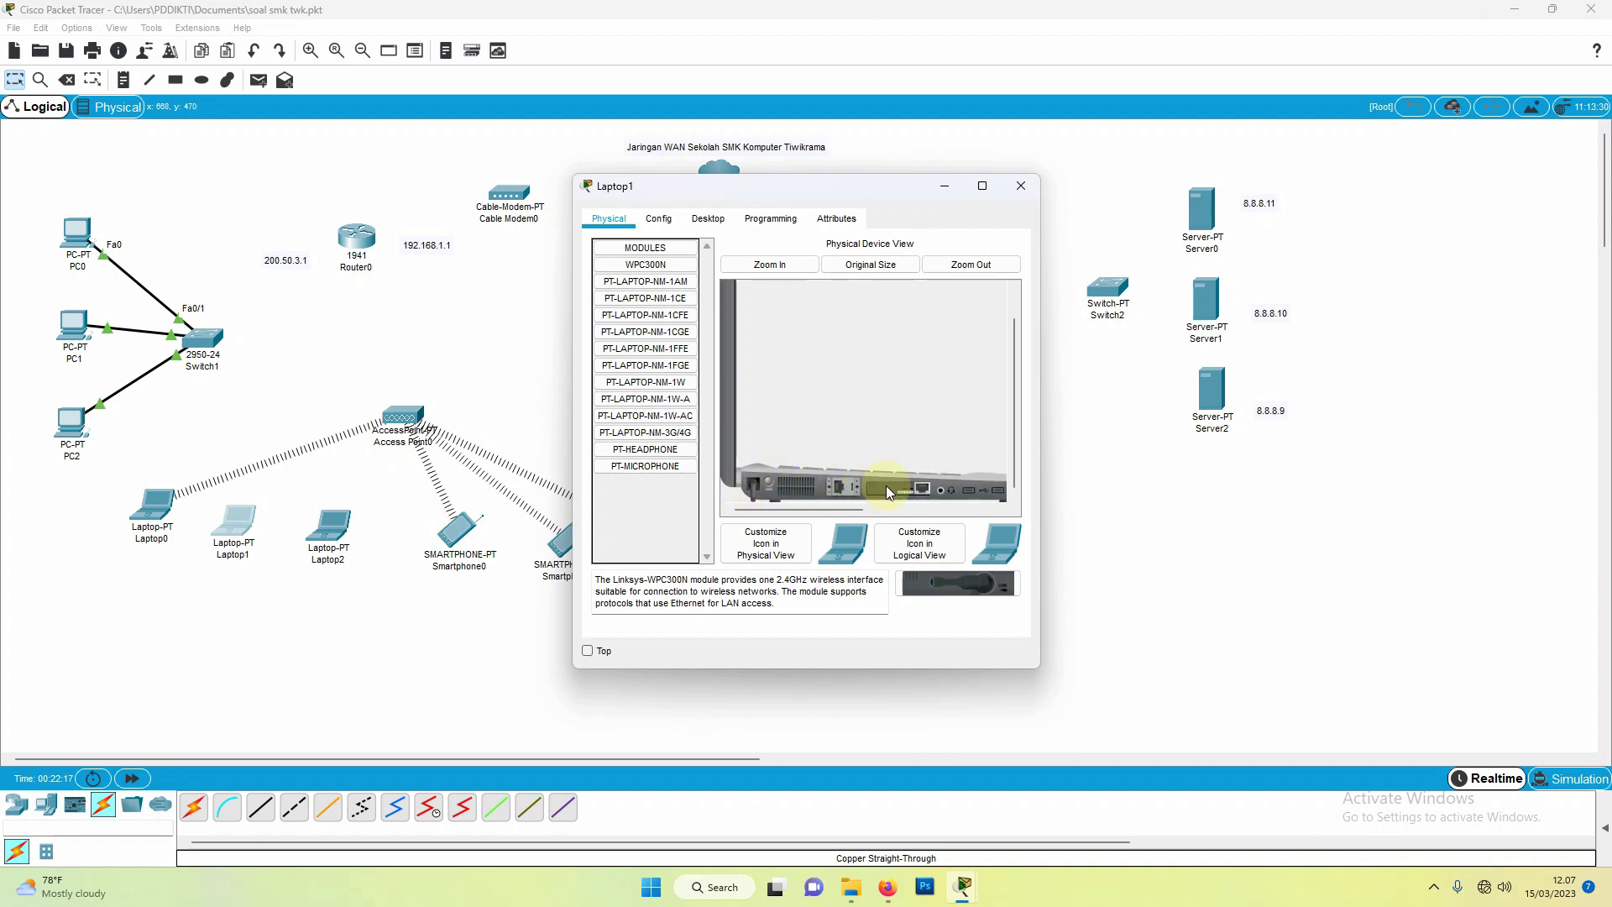
pyautogui.moveTo(885, 486)
pyautogui.mouseDown()
pyautogui.moveTo(924, 575)
pyautogui.moveTo(952, 584)
pyautogui.moveTo(900, 492)
pyautogui.mouseUp()
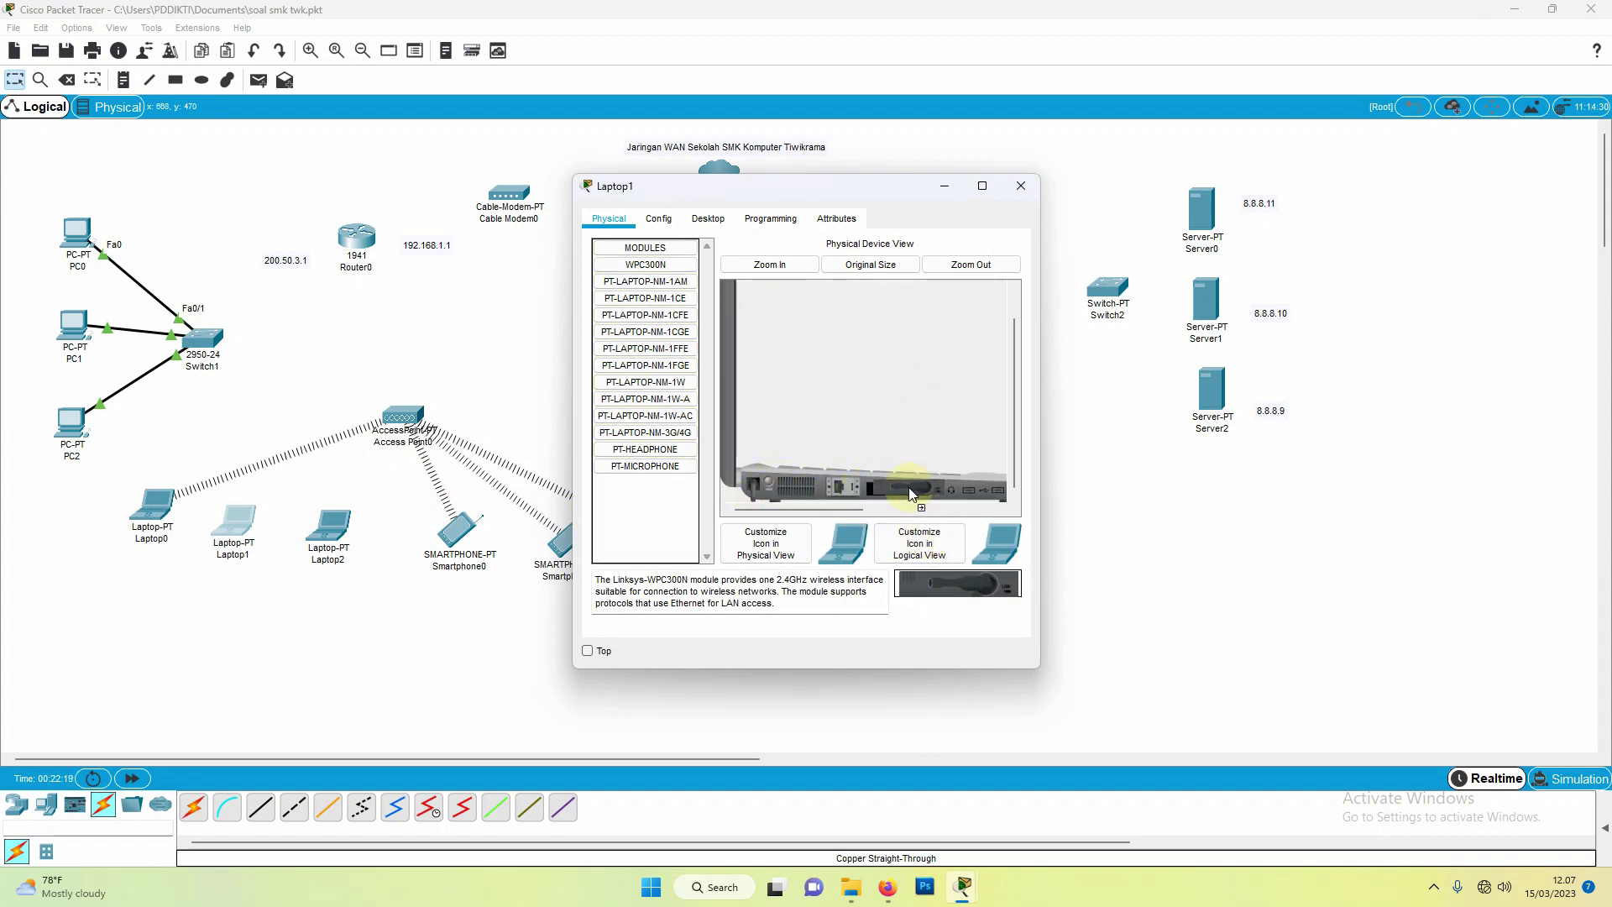
pyautogui.click(769, 485)
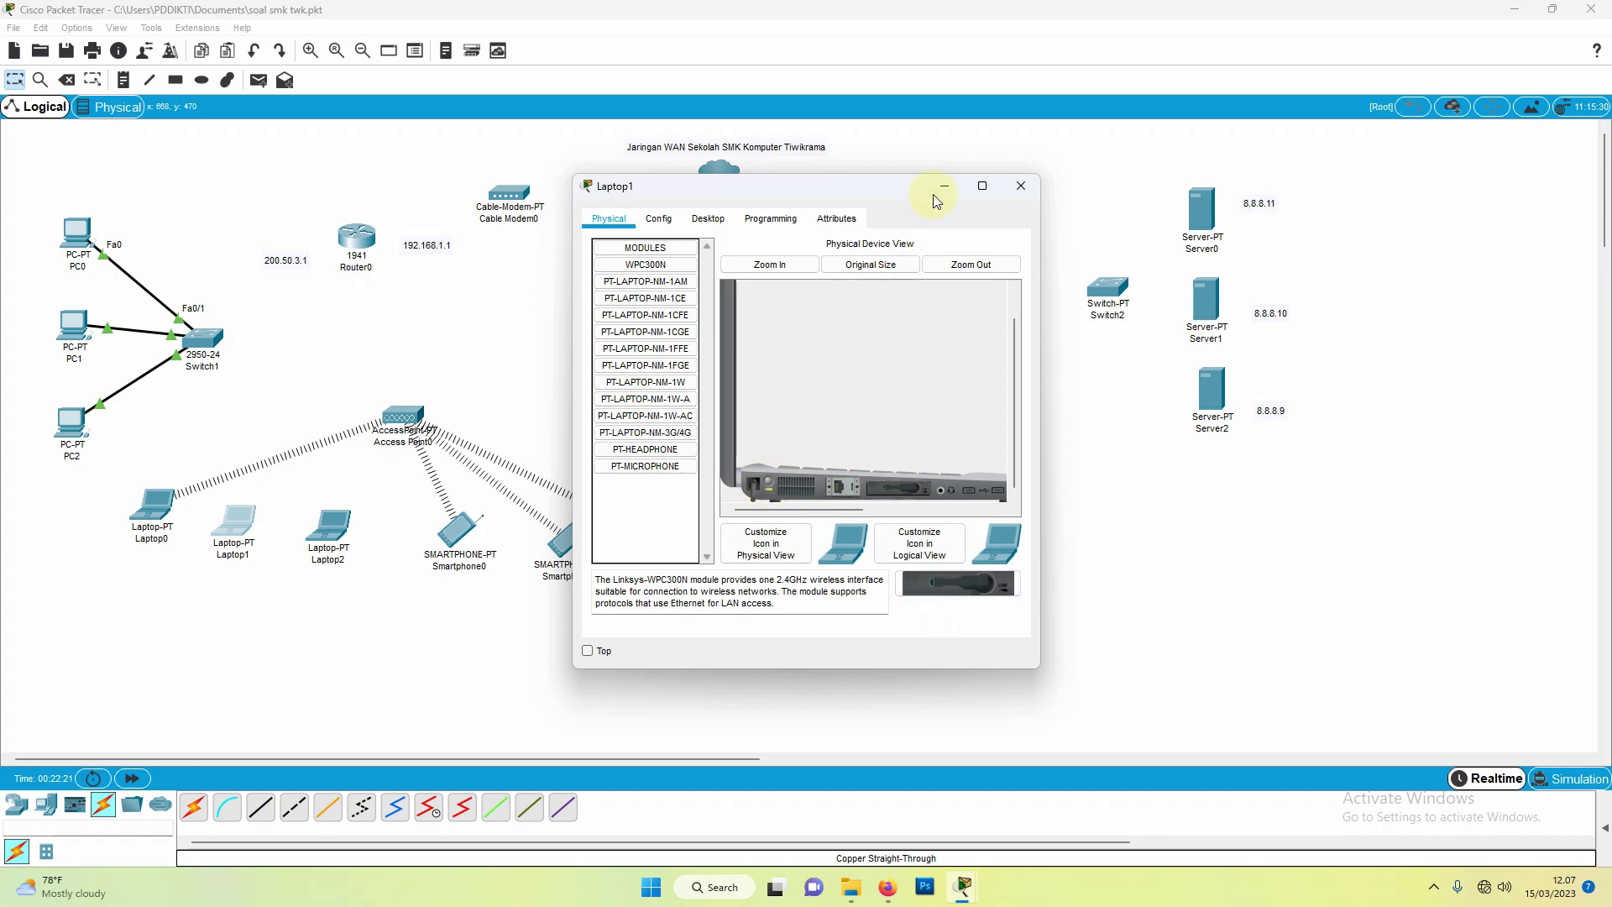
pyautogui.click(1020, 189)
# Step: Replace Laptop2's existing module with the WPC300N wireless module
pyautogui.click(329, 527)
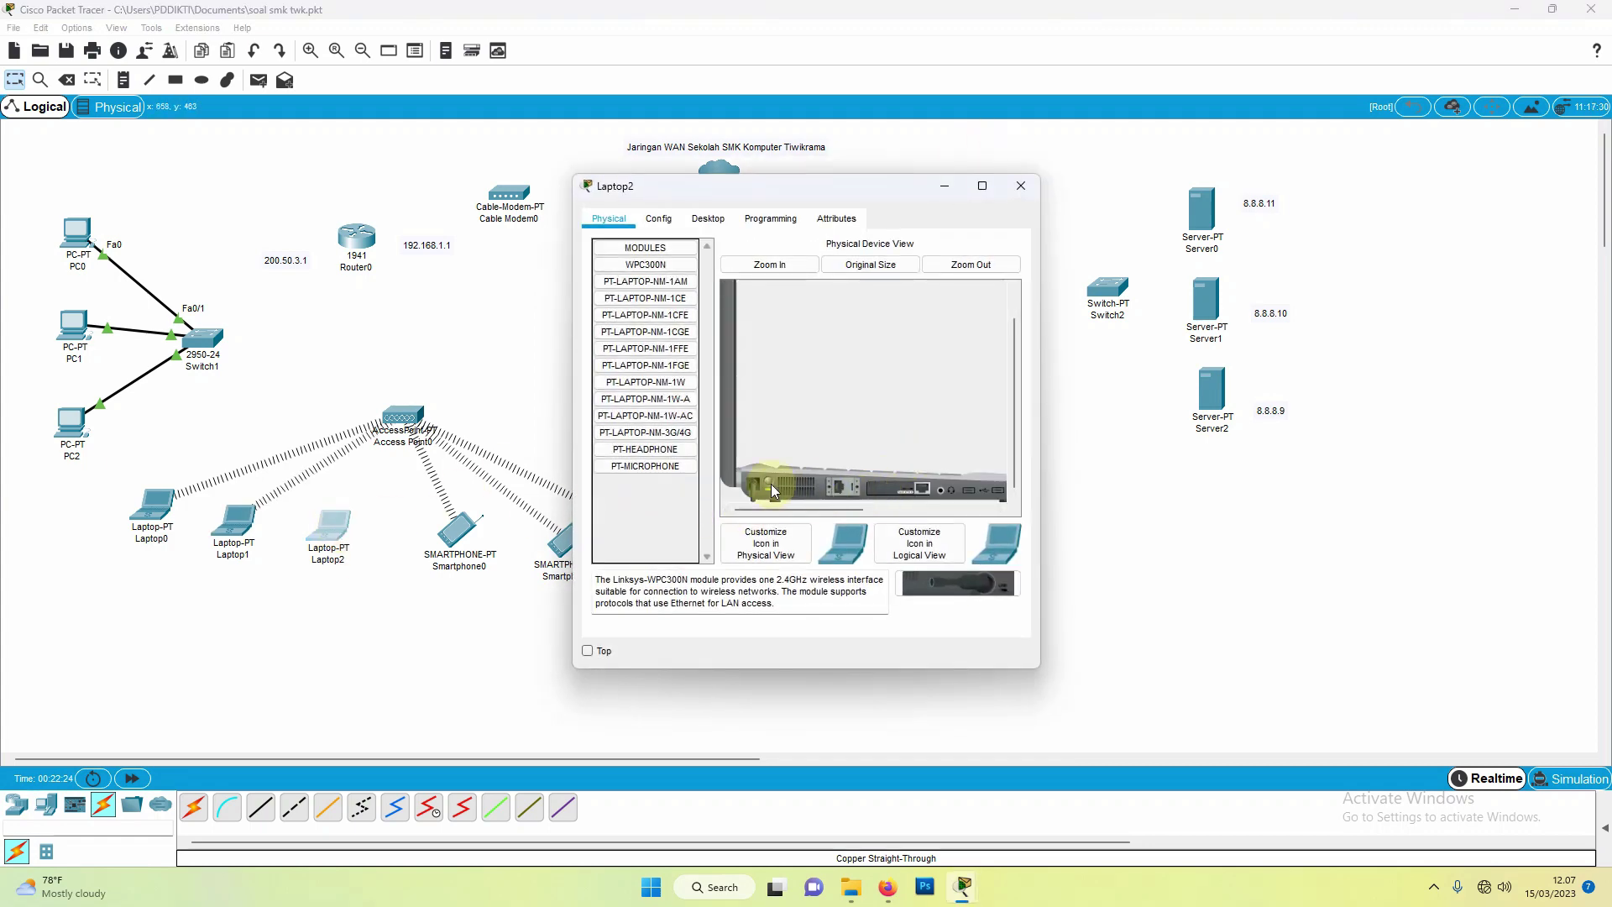
pyautogui.moveTo(888, 500); pyautogui.dragTo(645, 504)
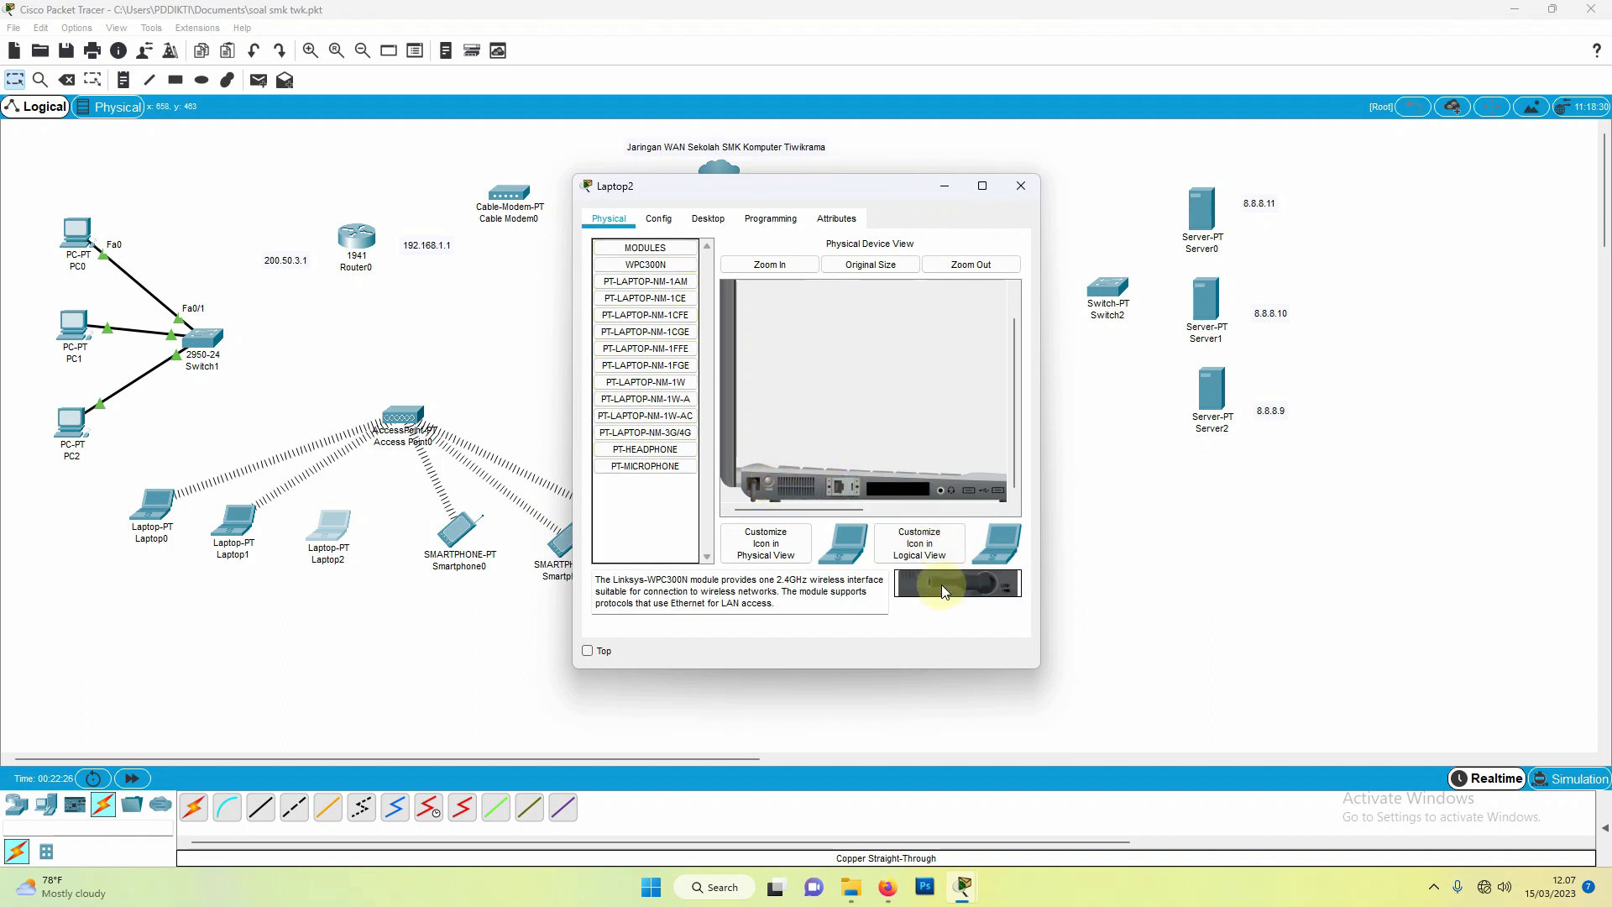
pyautogui.moveTo(940, 584); pyautogui.dragTo(898, 497)
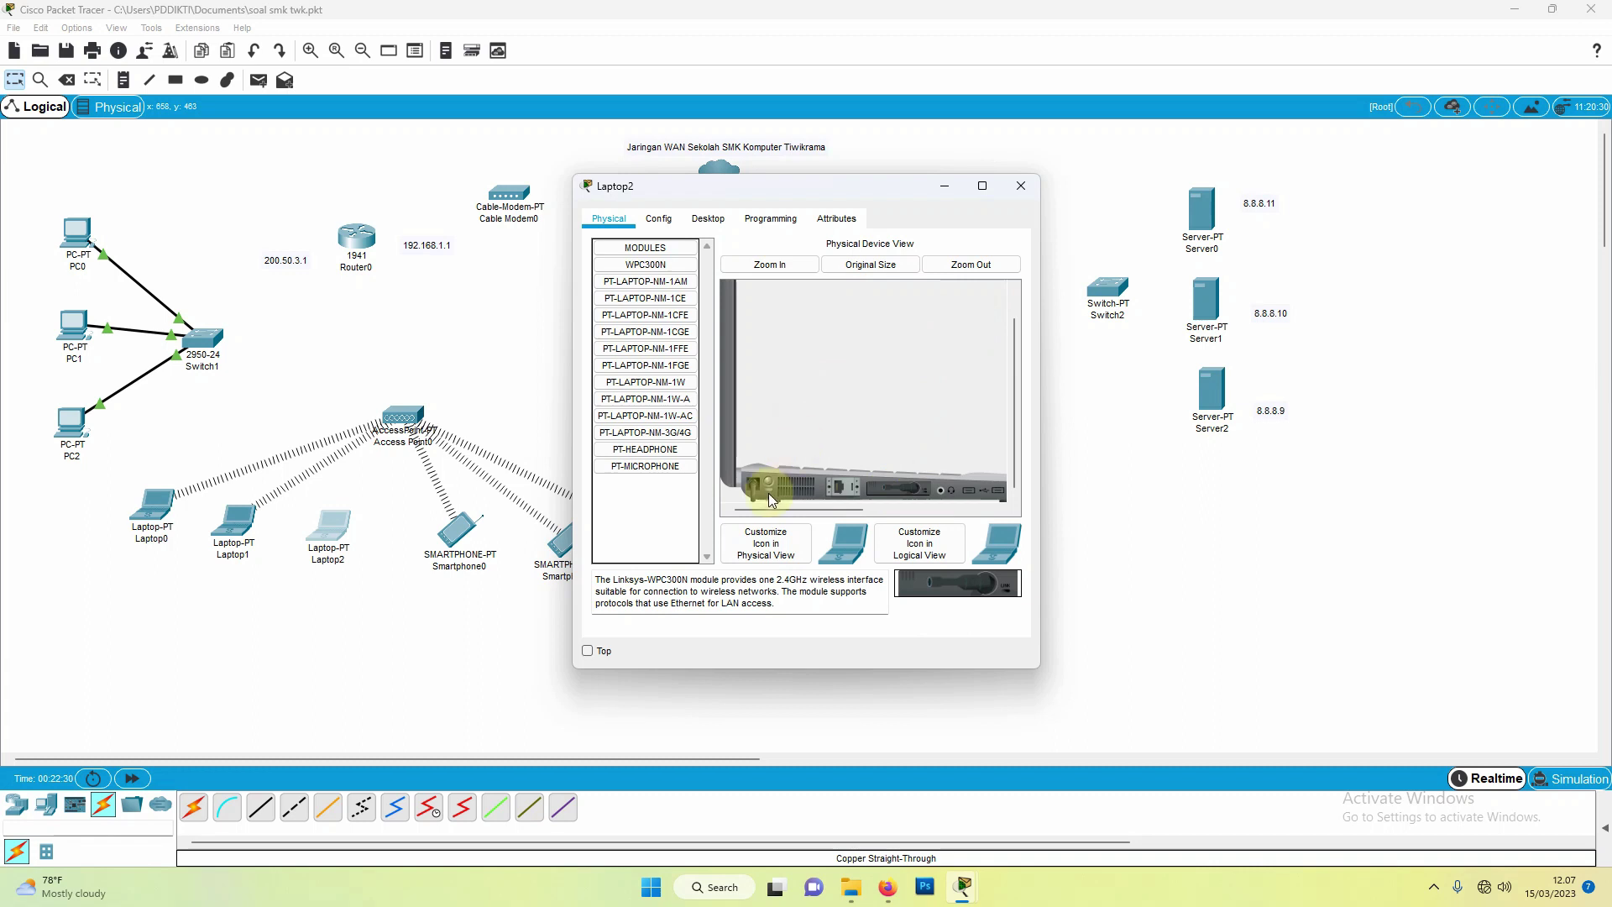
pyautogui.click(1026, 187)
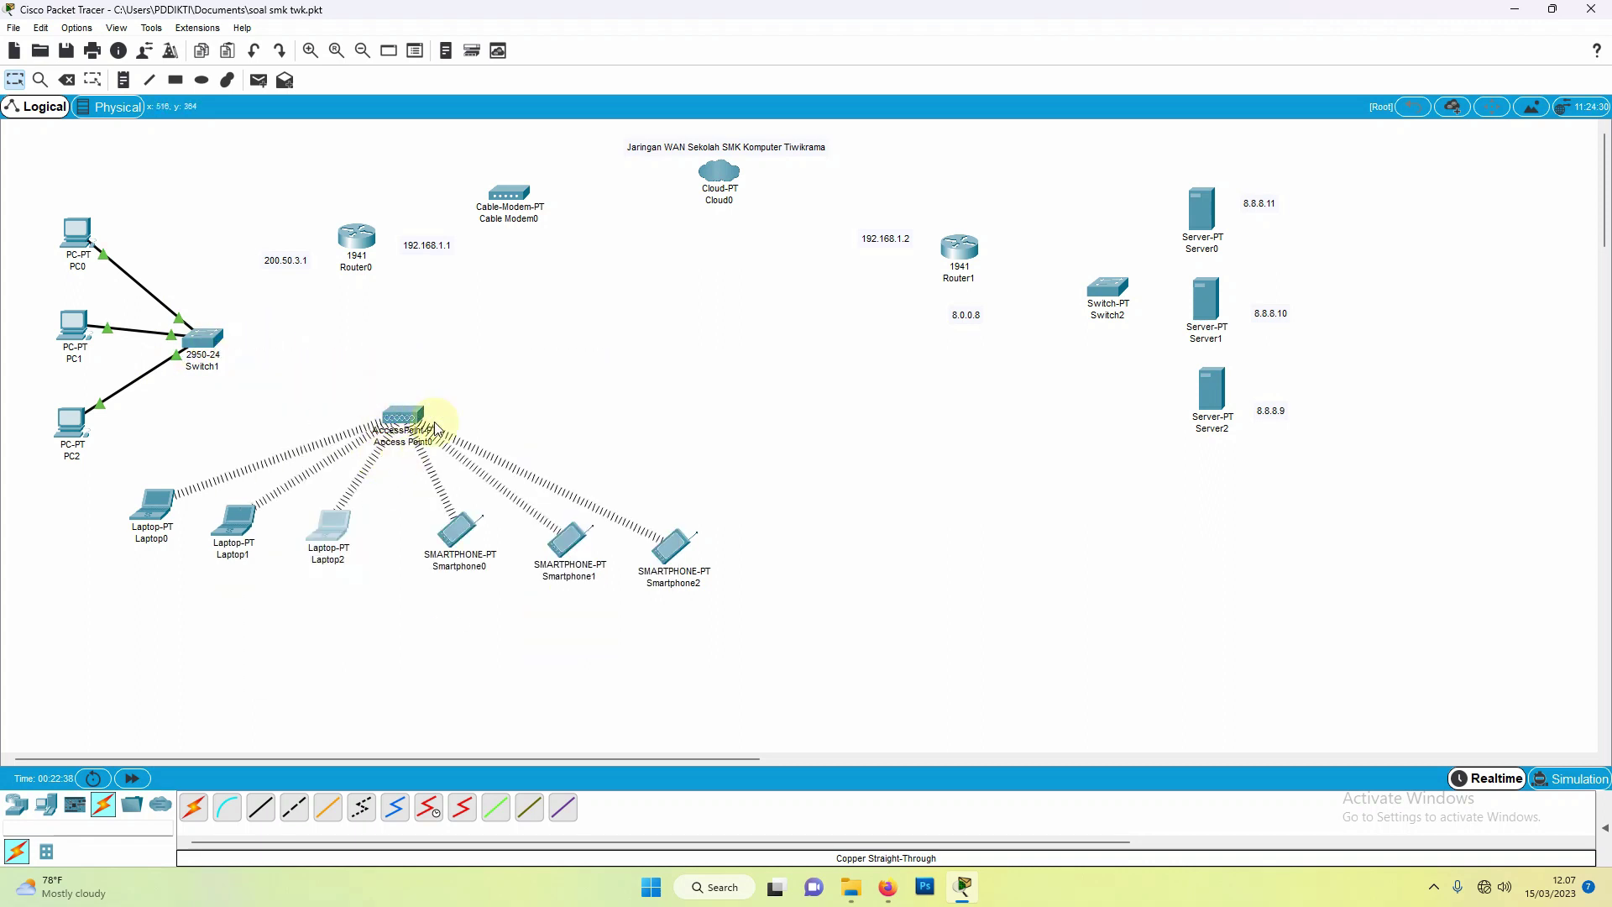
# Step: Link Switch1 to Access Point0 with a copper straight-through cable
pyautogui.click(262, 816)
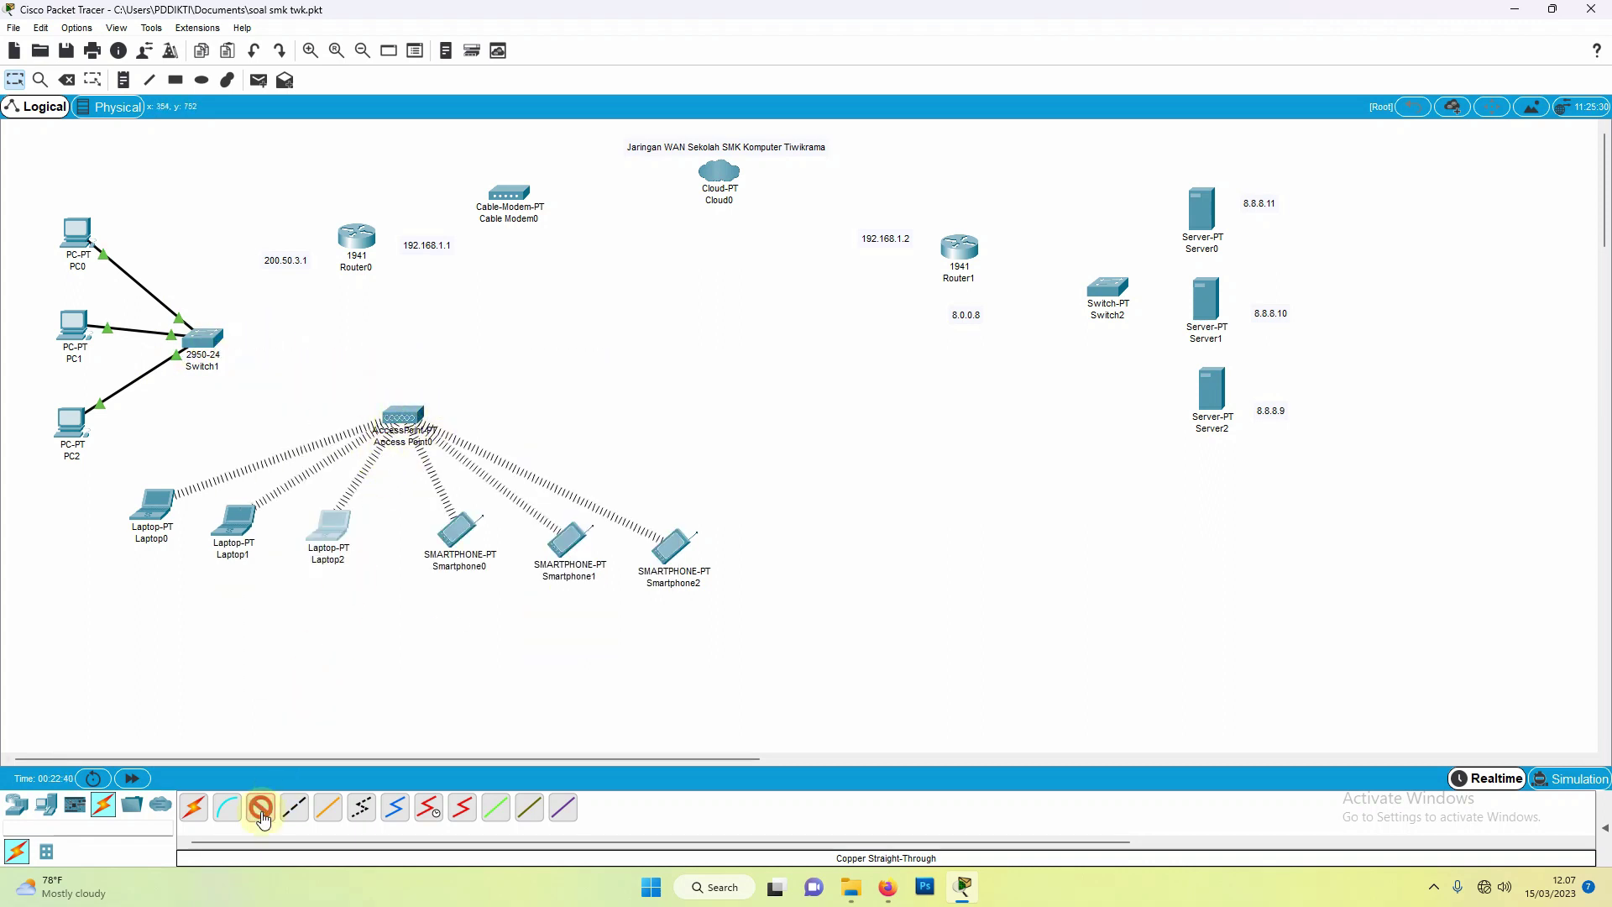
pyautogui.click(203, 340)
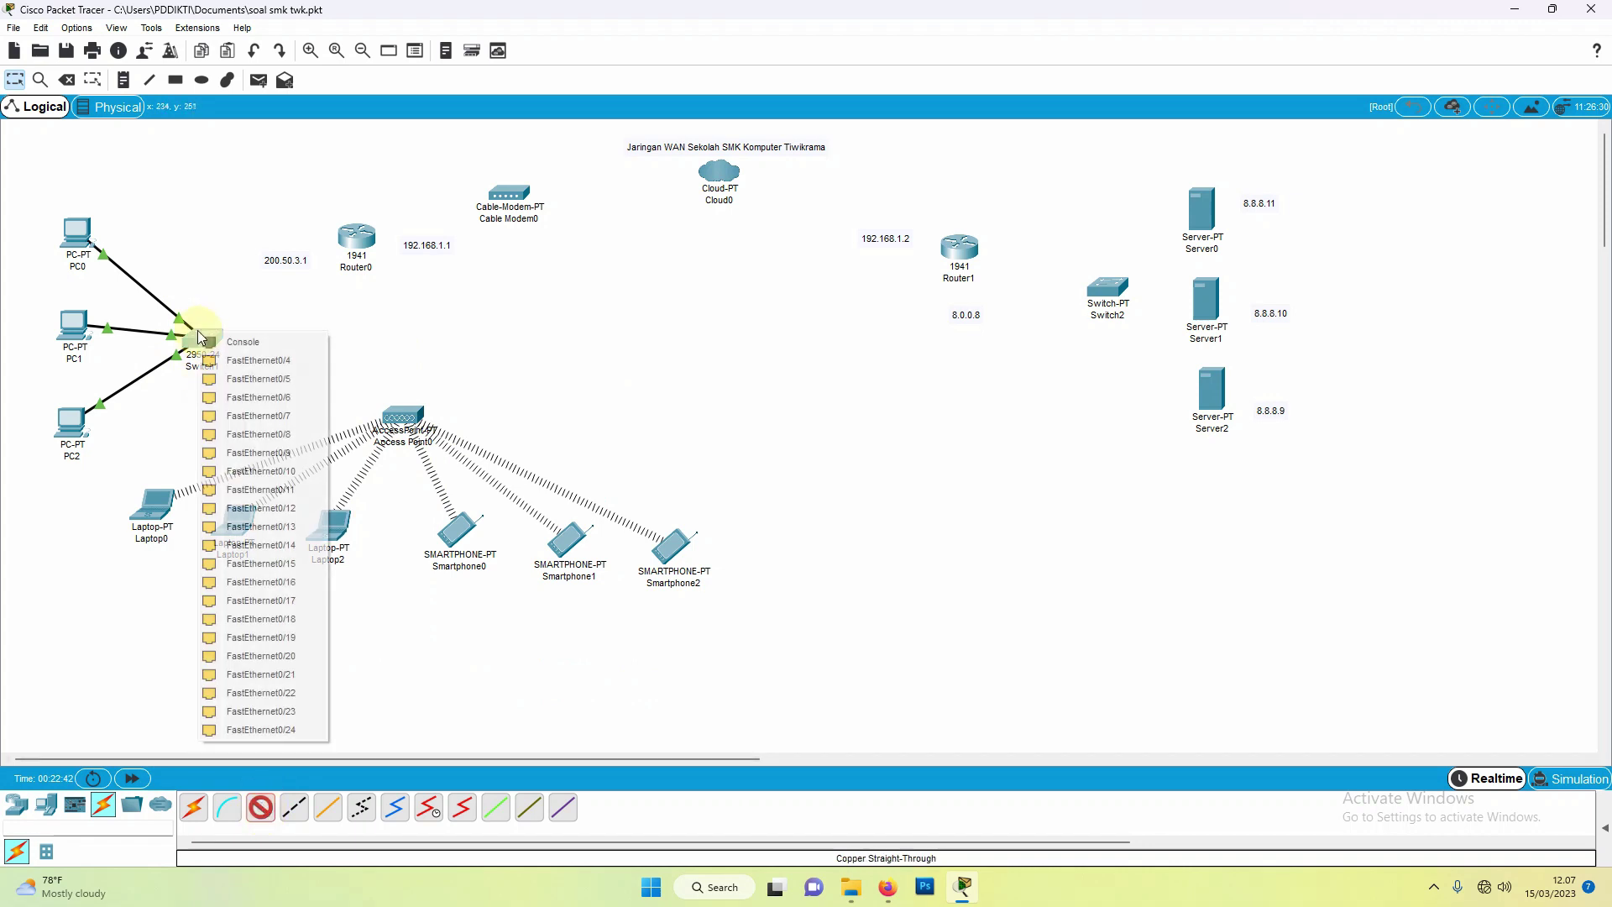
pyautogui.click(210, 359)
pyautogui.click(401, 417)
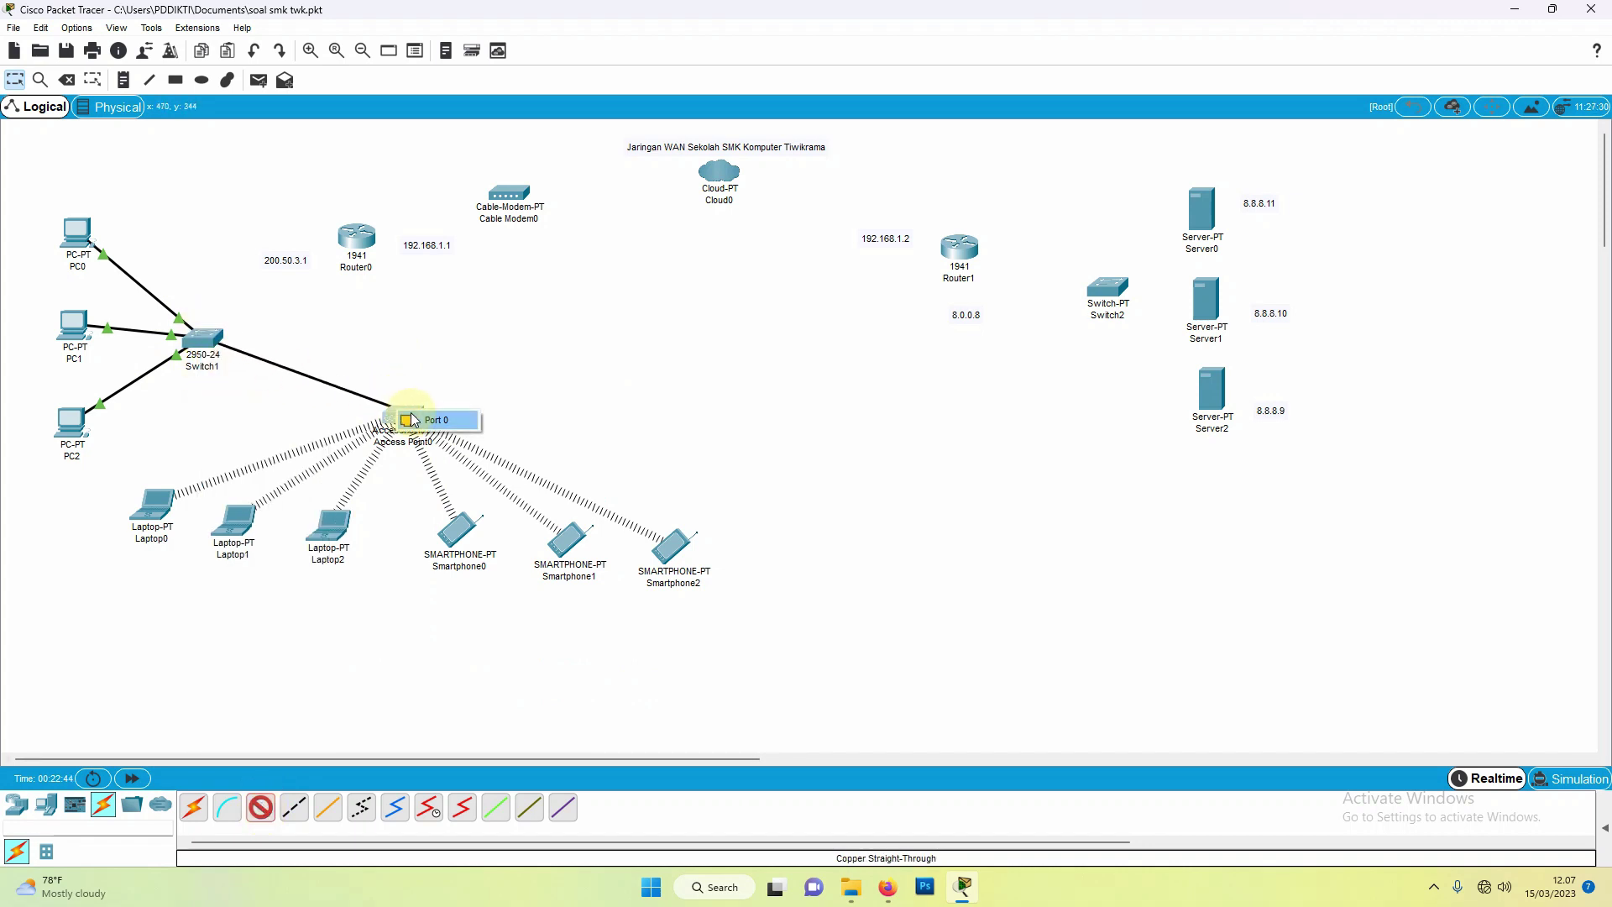
pyautogui.click(426, 424)
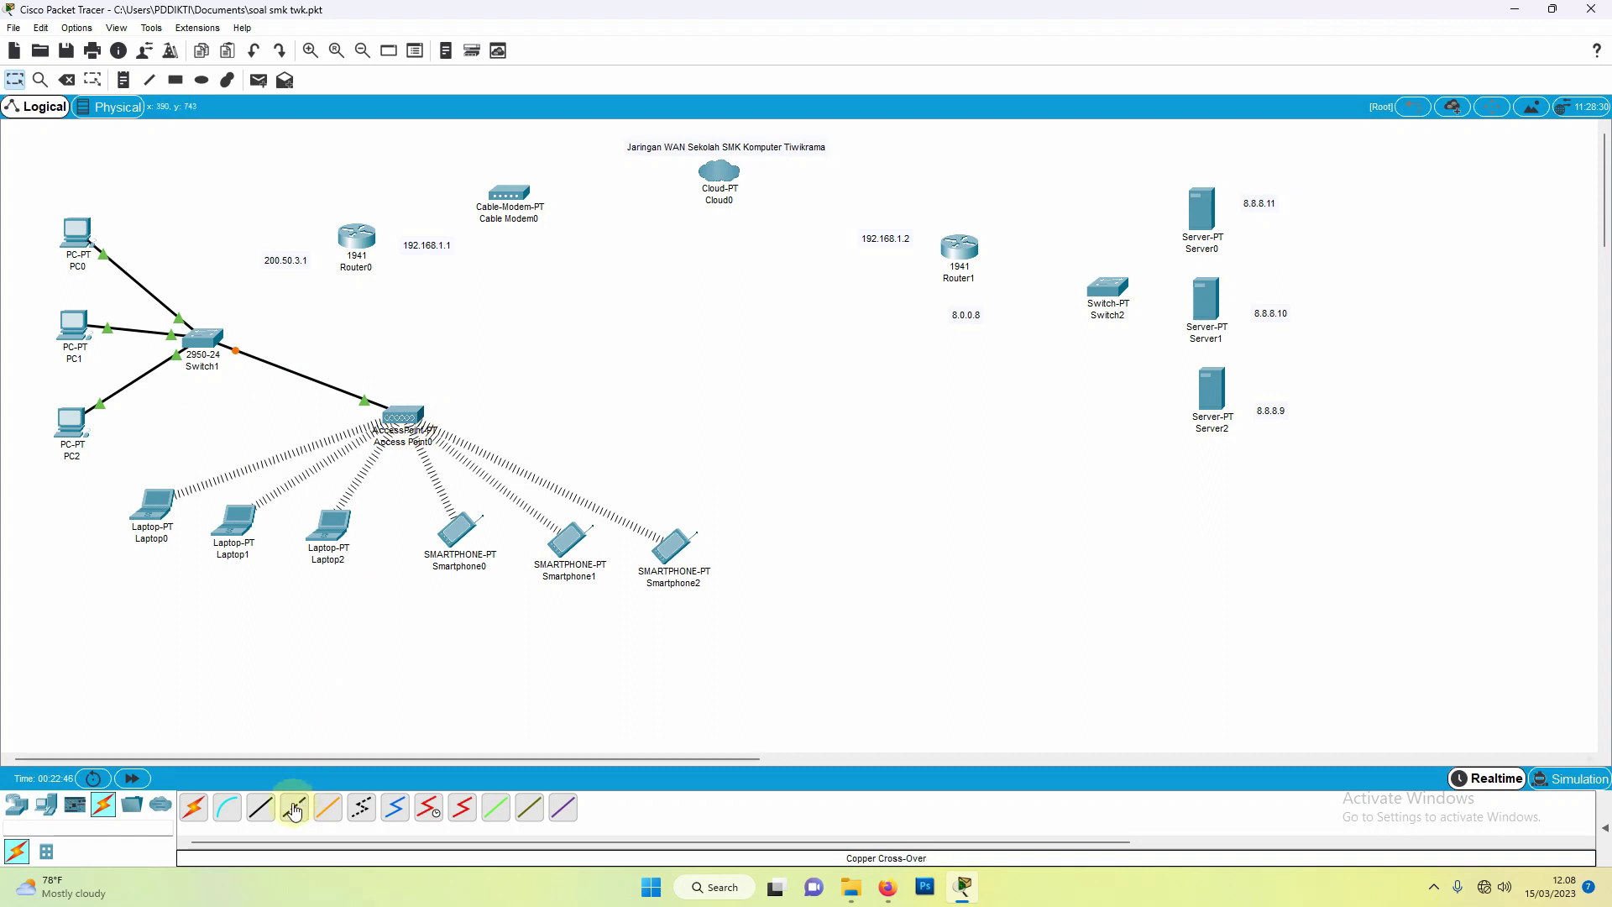
# Step: Start a copper straight-through cable from Switch1 FastEthernet0/5 toward Router0
pyautogui.click(260, 808)
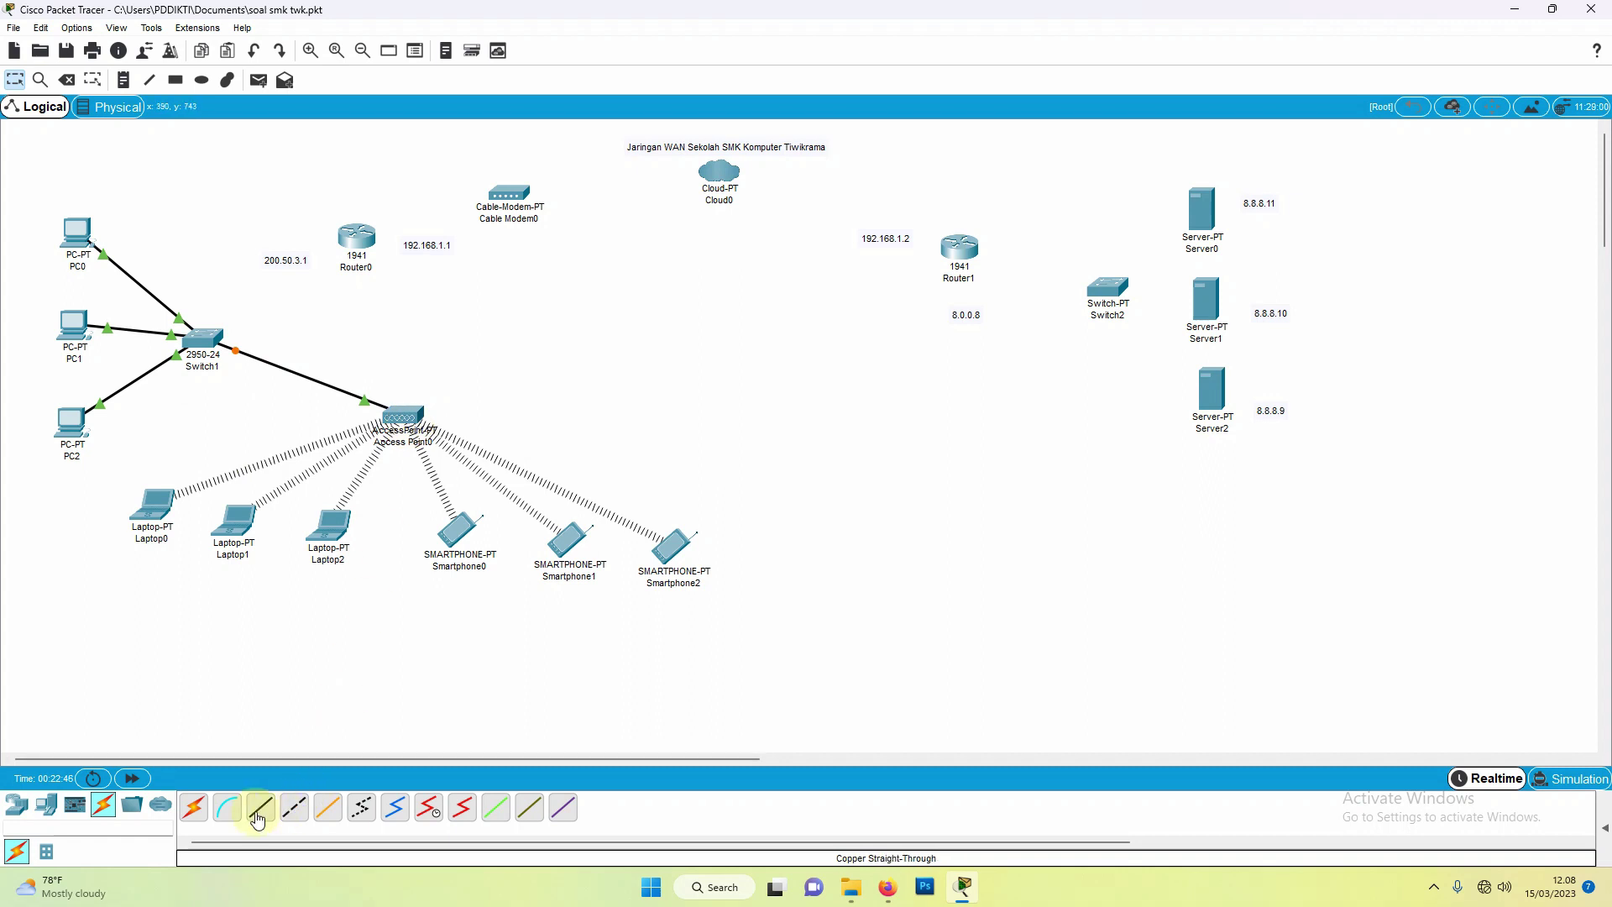
pyautogui.click(203, 339)
pyautogui.click(240, 362)
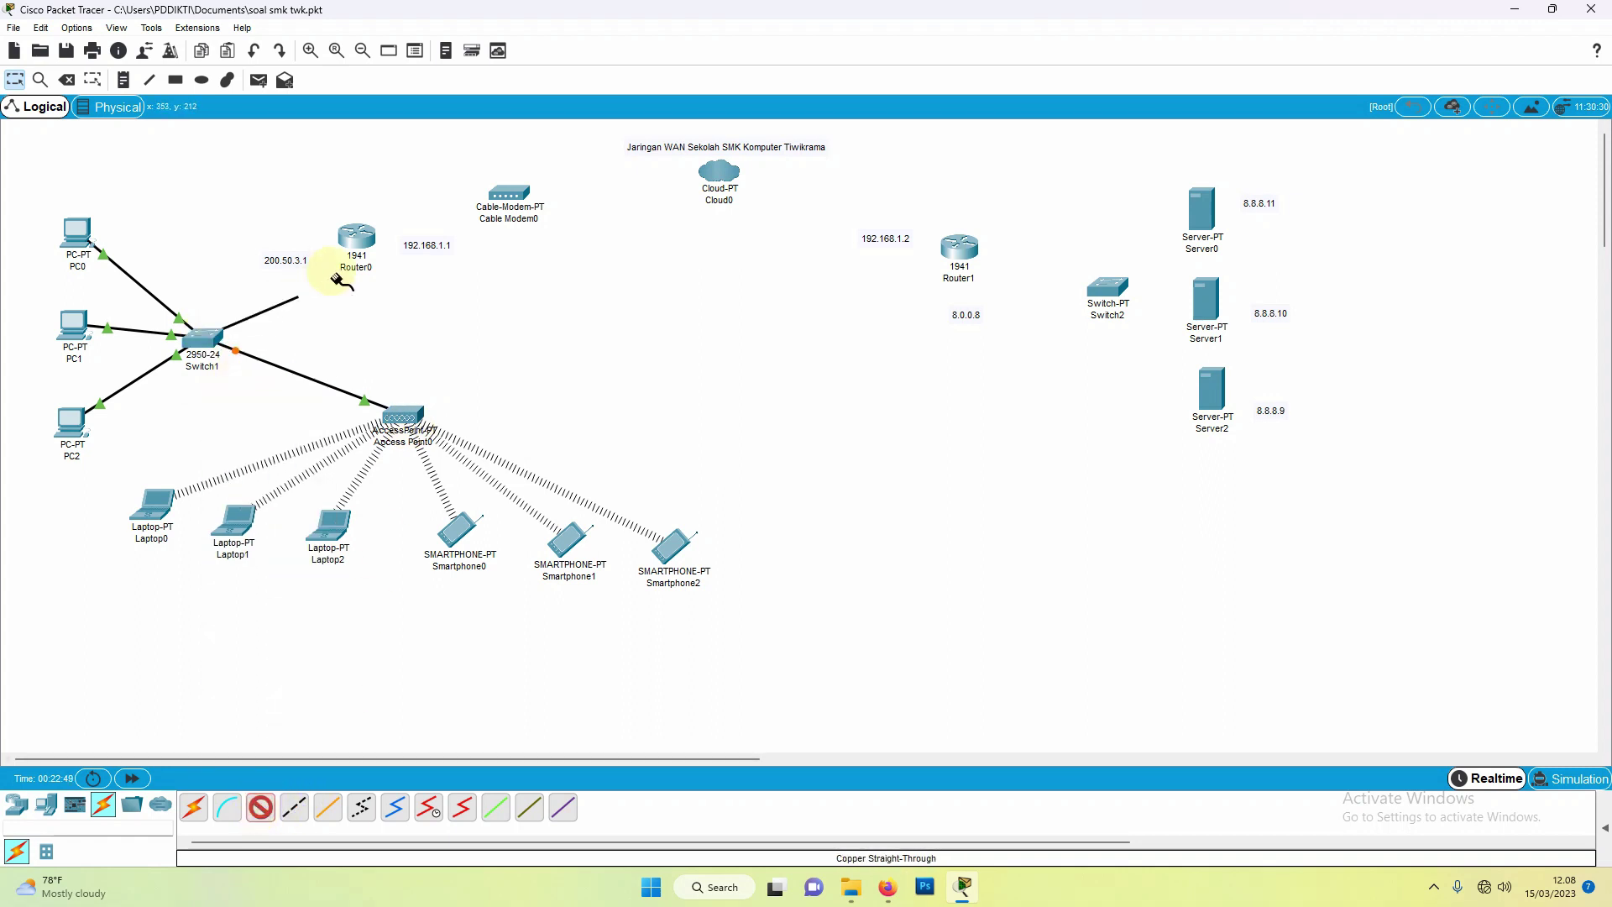
pyautogui.click(361, 243)
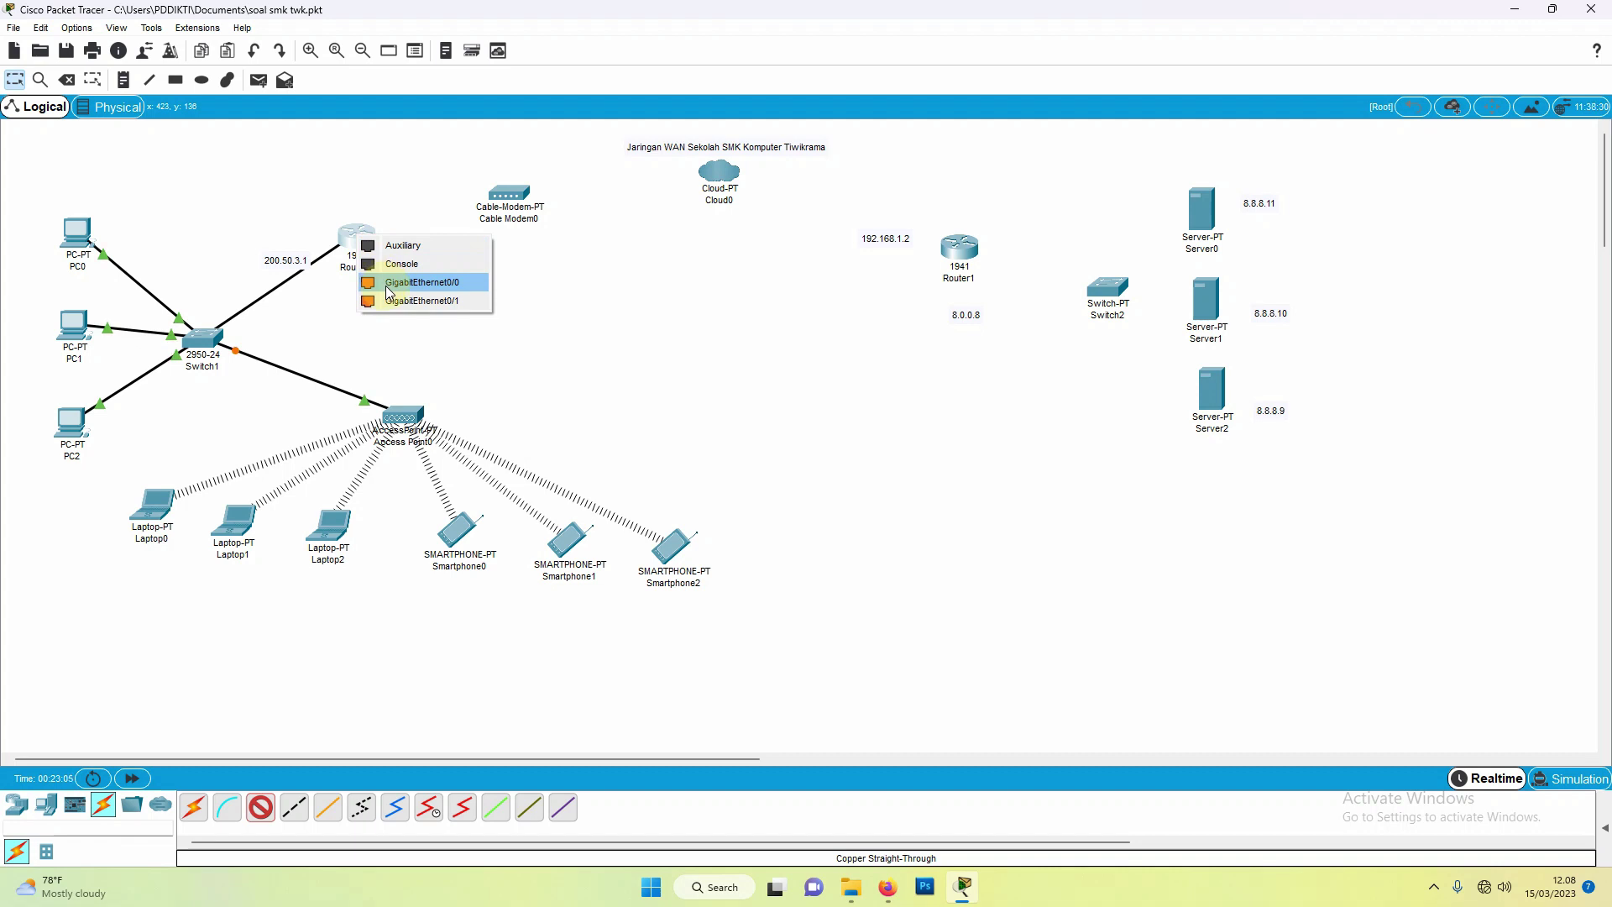
# Step: Land the Switch1 cable on Router0 Gig0/0, then cable Router0 Gig0/1 to Cable Modem0 Port 1
pyautogui.click(455, 285)
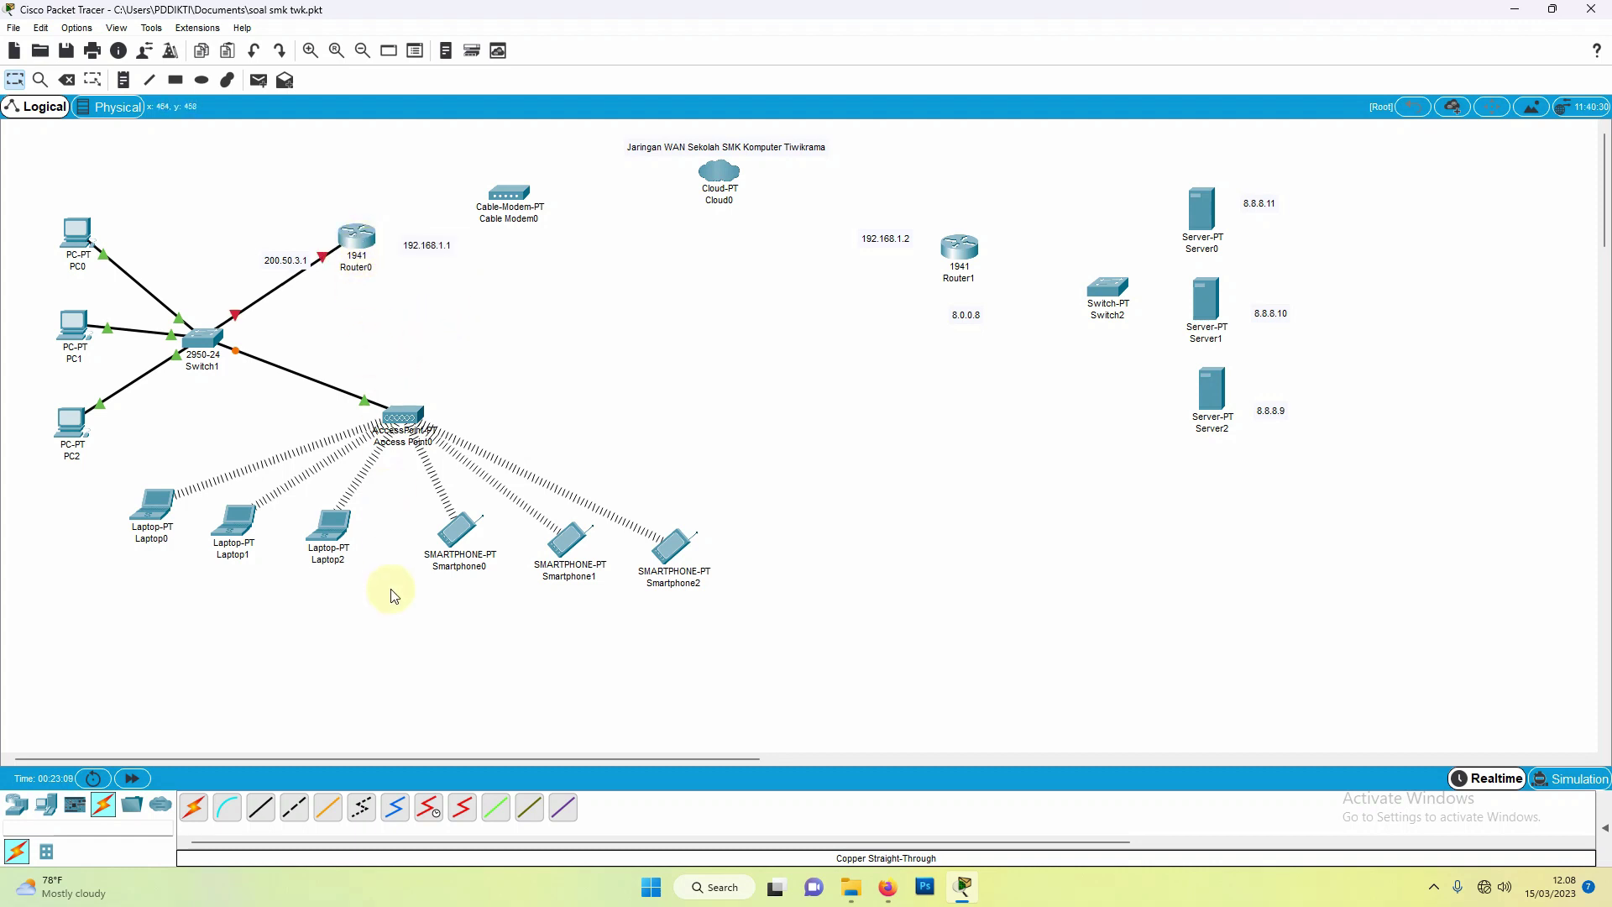
pyautogui.click(260, 807)
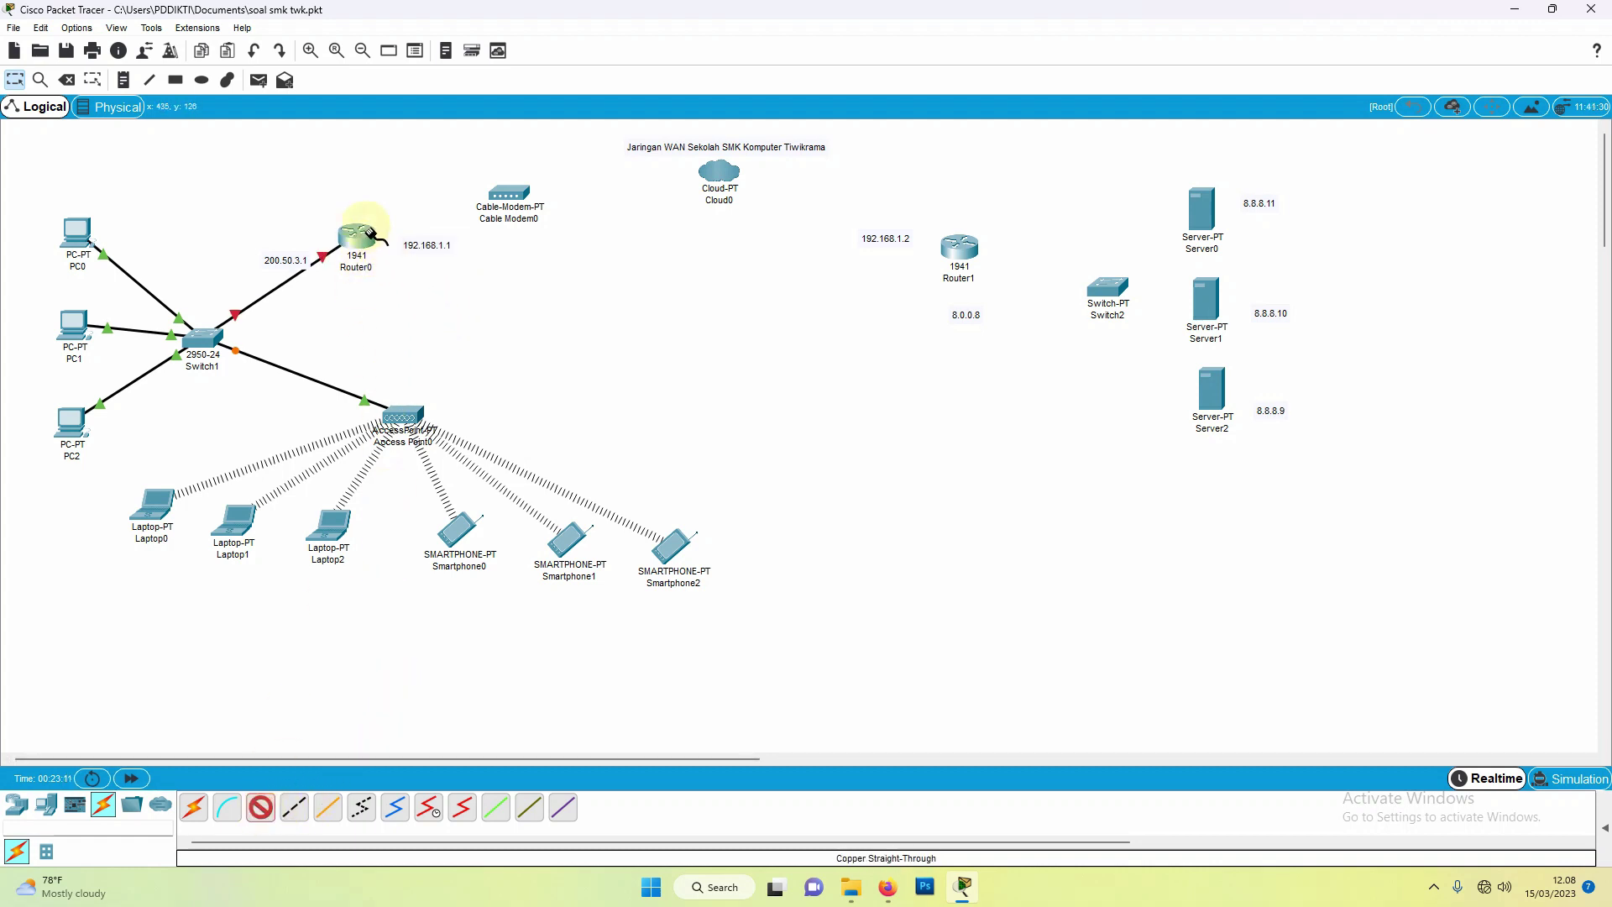
pyautogui.click(359, 234)
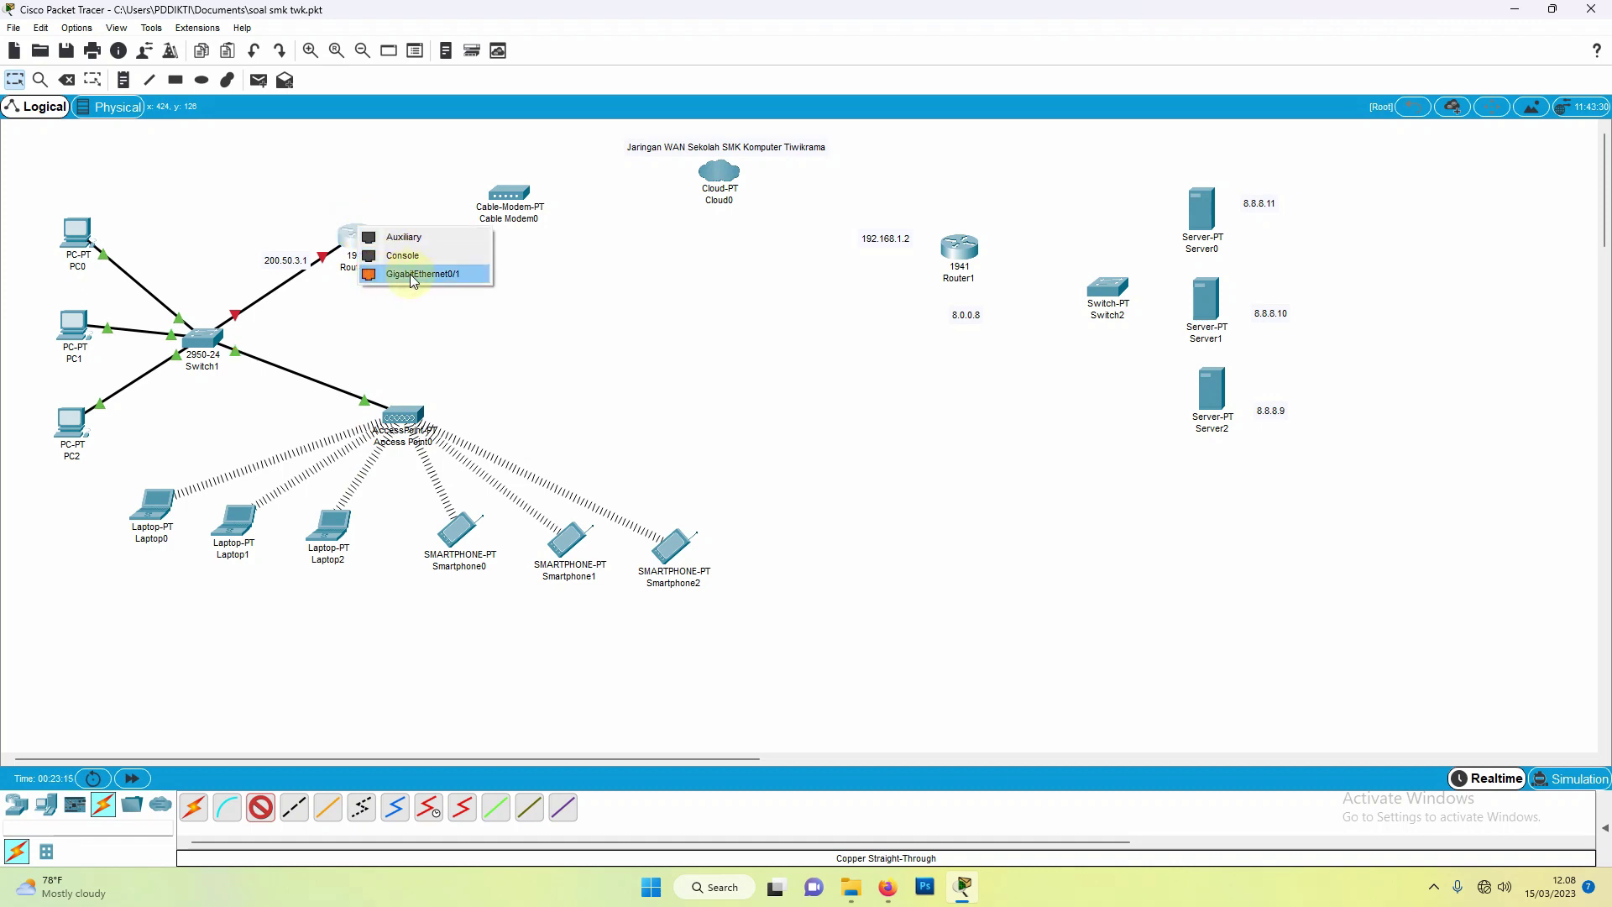
pyautogui.click(430, 274)
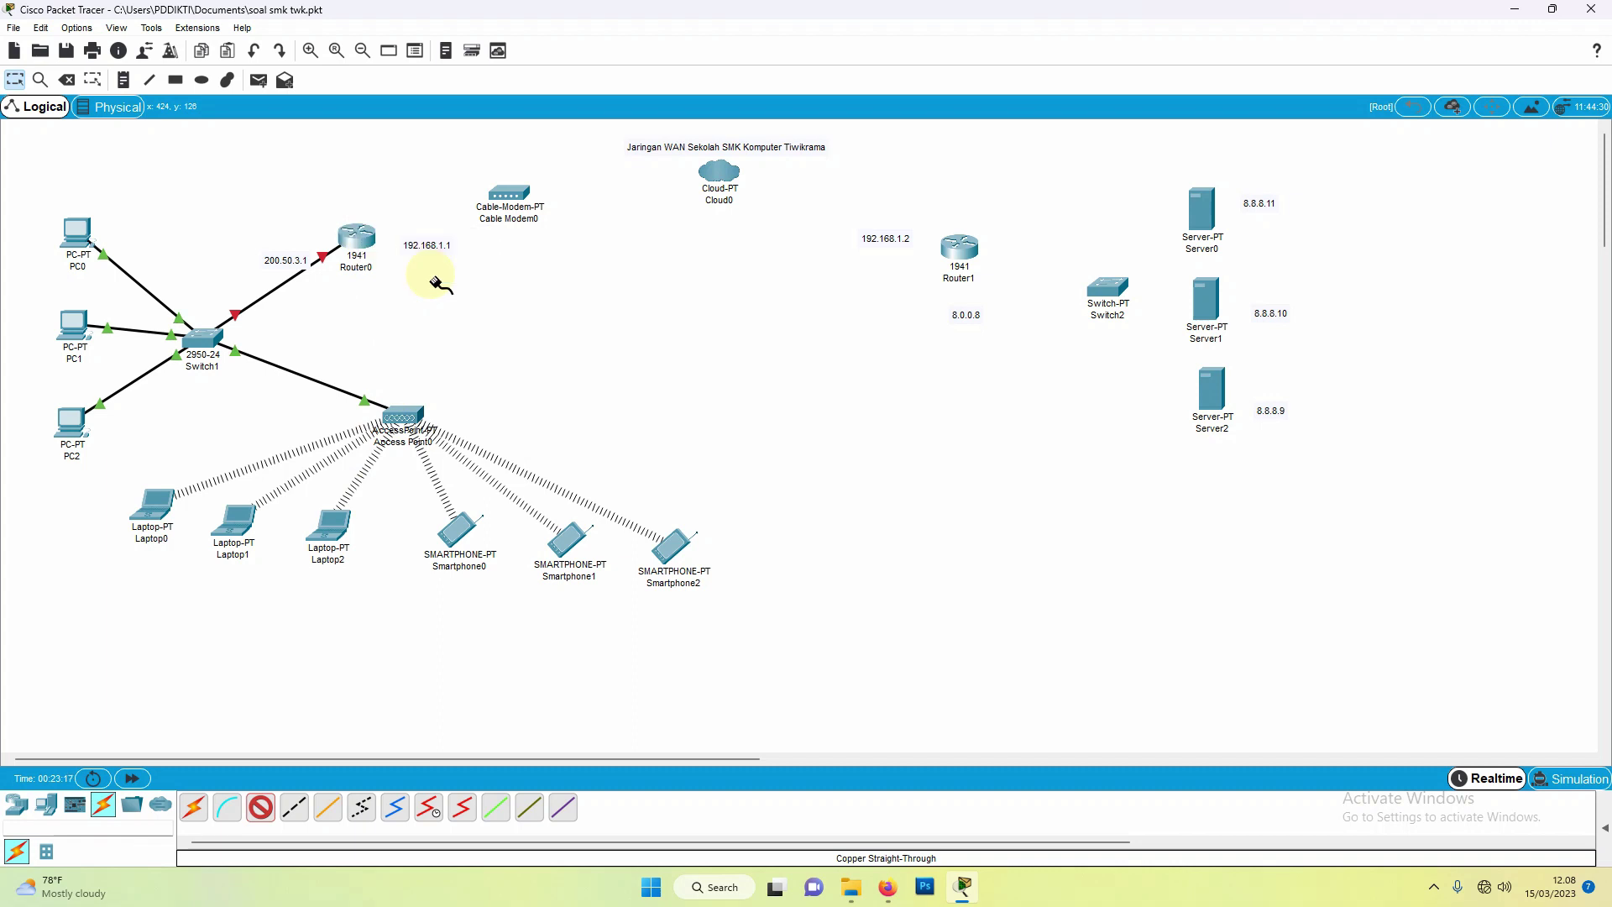
pyautogui.click(509, 197)
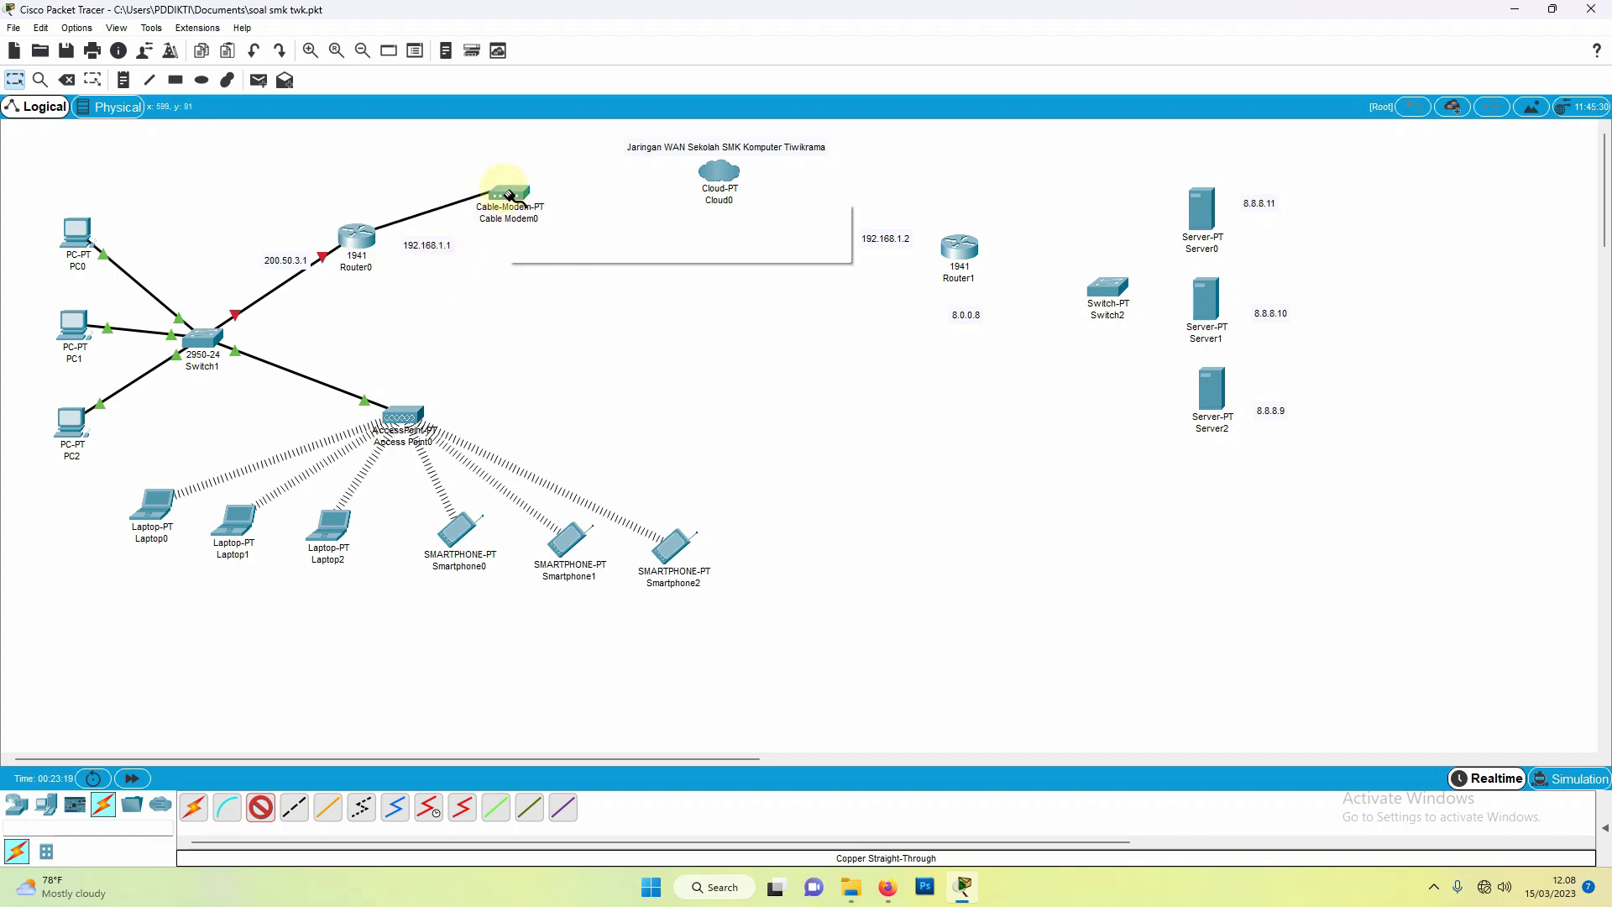
pyautogui.click(507, 195)
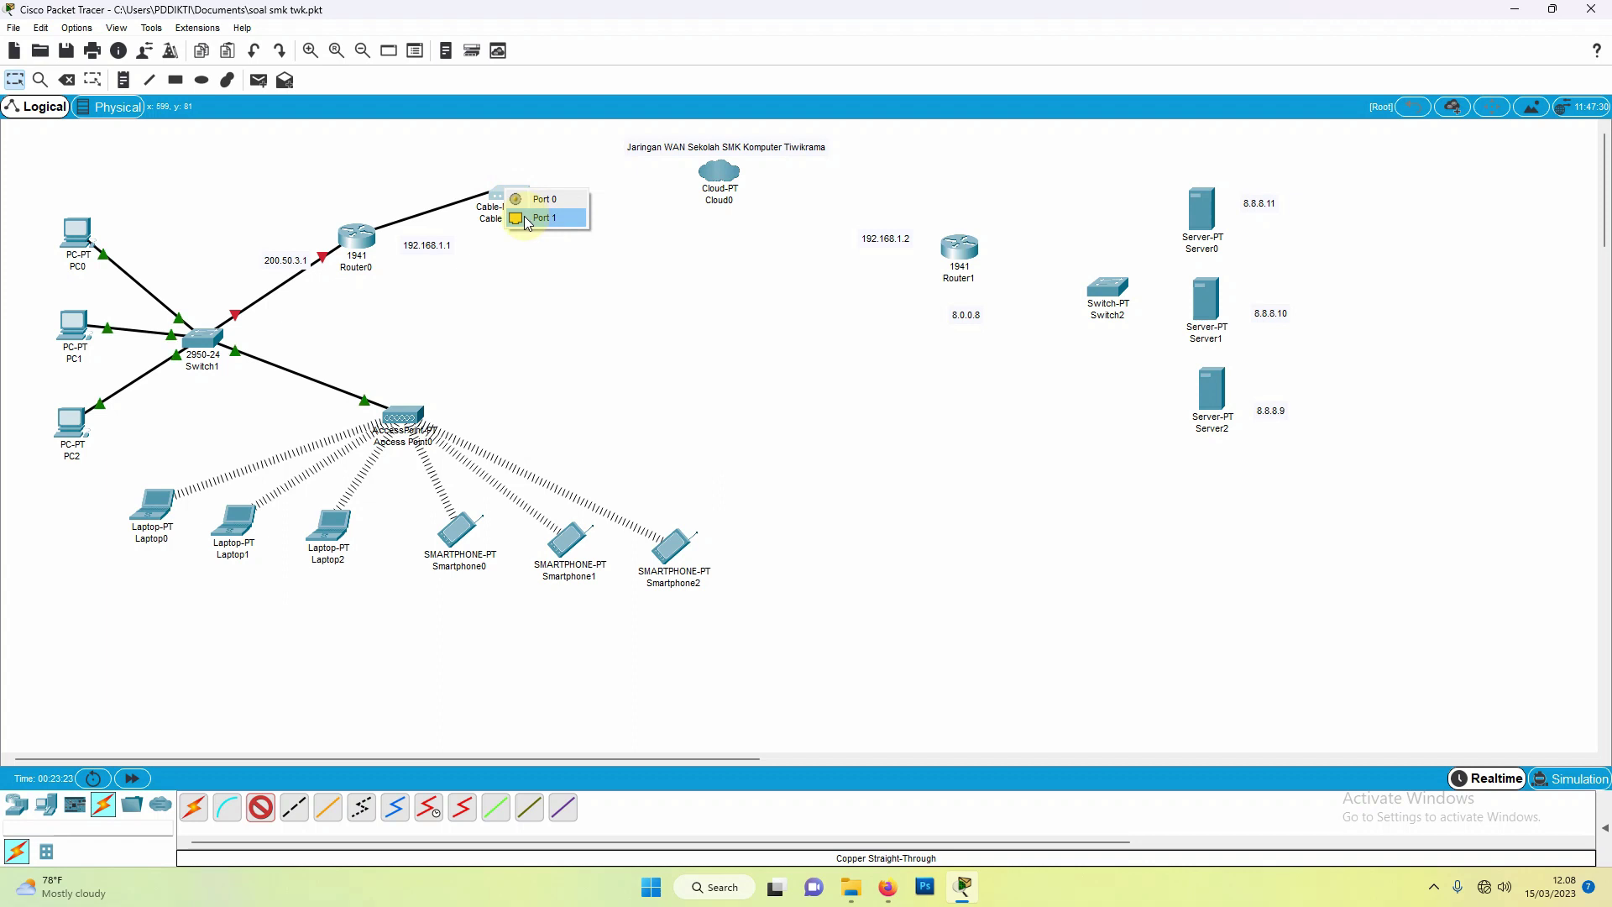
pyautogui.click(545, 218)
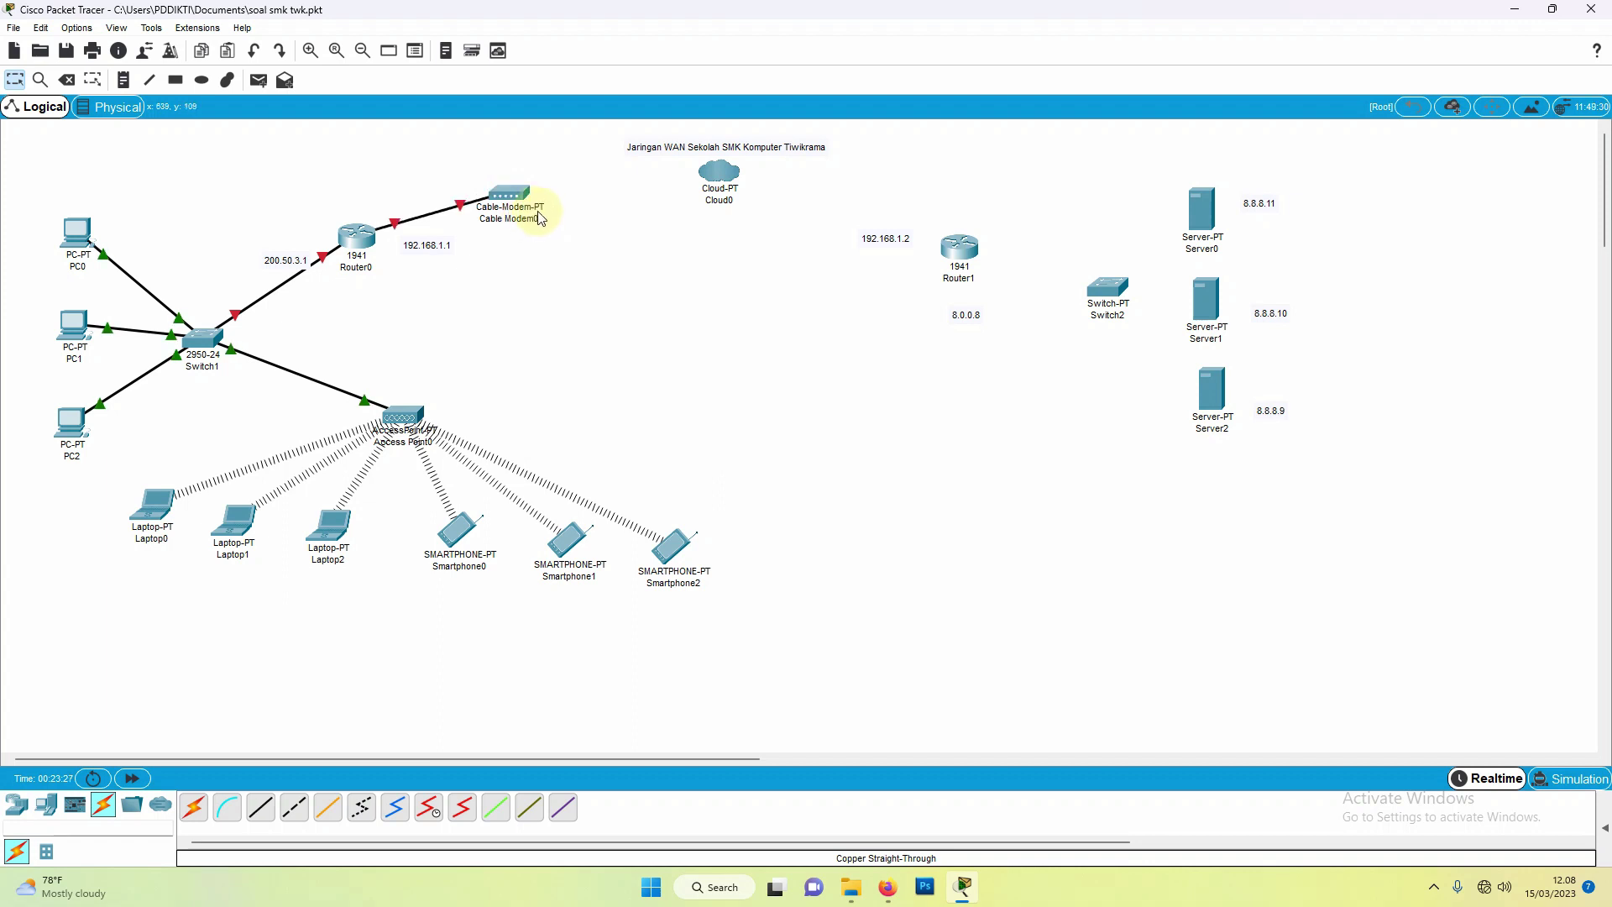
# Step: Reposition Cable Modem0 and Router0 to tidy the layout
pyautogui.moveTo(507, 199); pyautogui.dragTo(560, 216)
pyautogui.moveTo(362, 250); pyautogui.dragTo(406, 309)
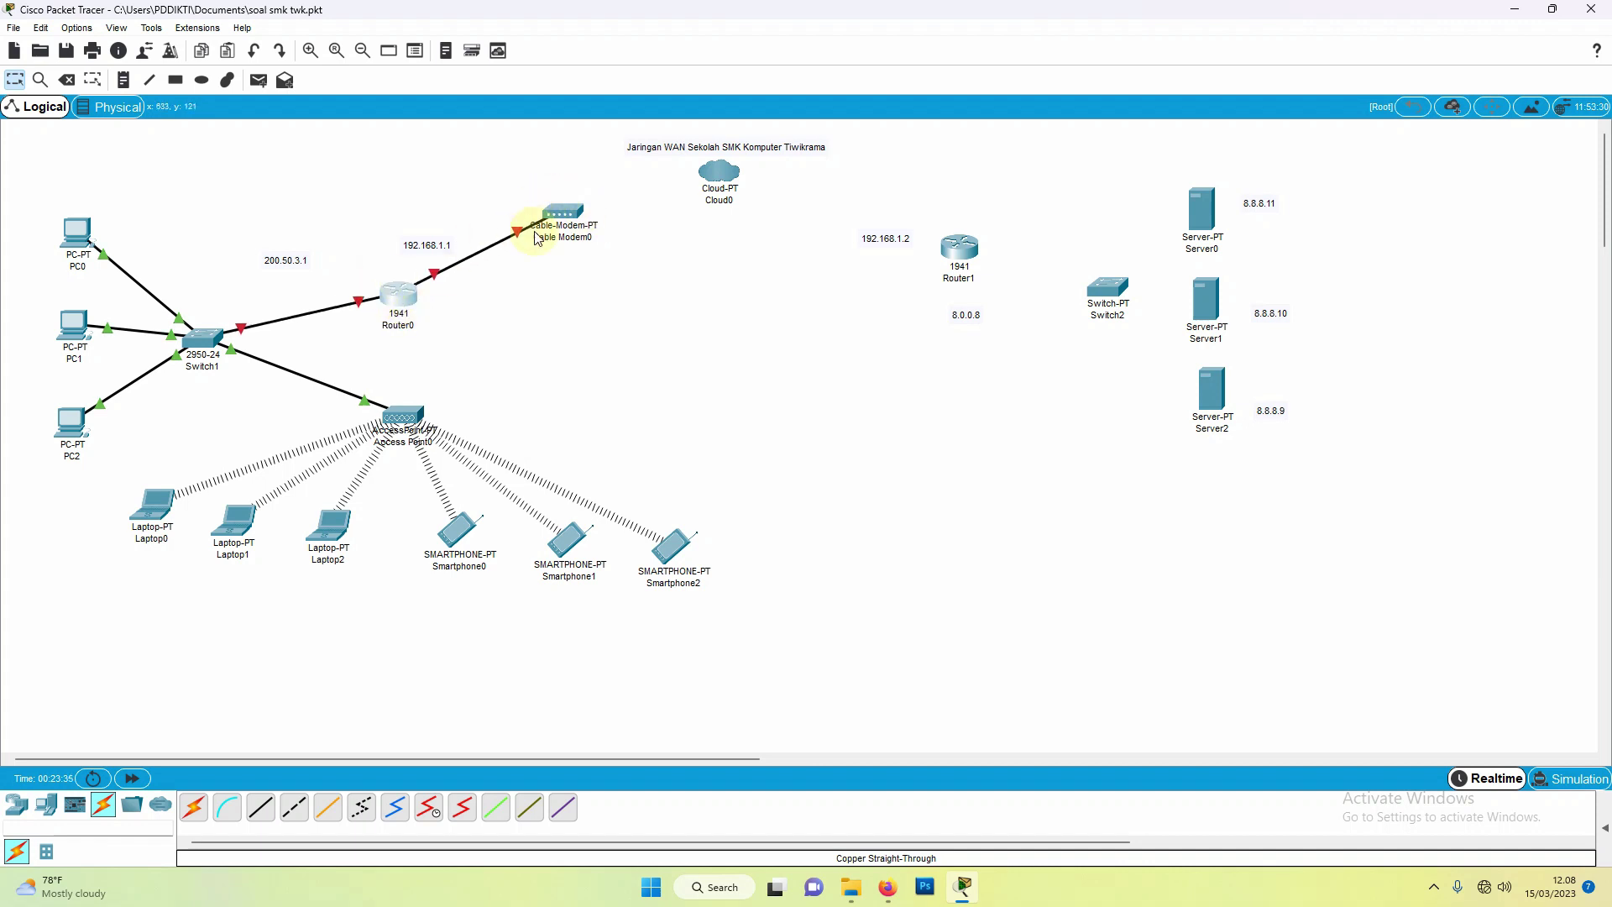
pyautogui.moveTo(398, 296); pyautogui.dragTo(369, 246)
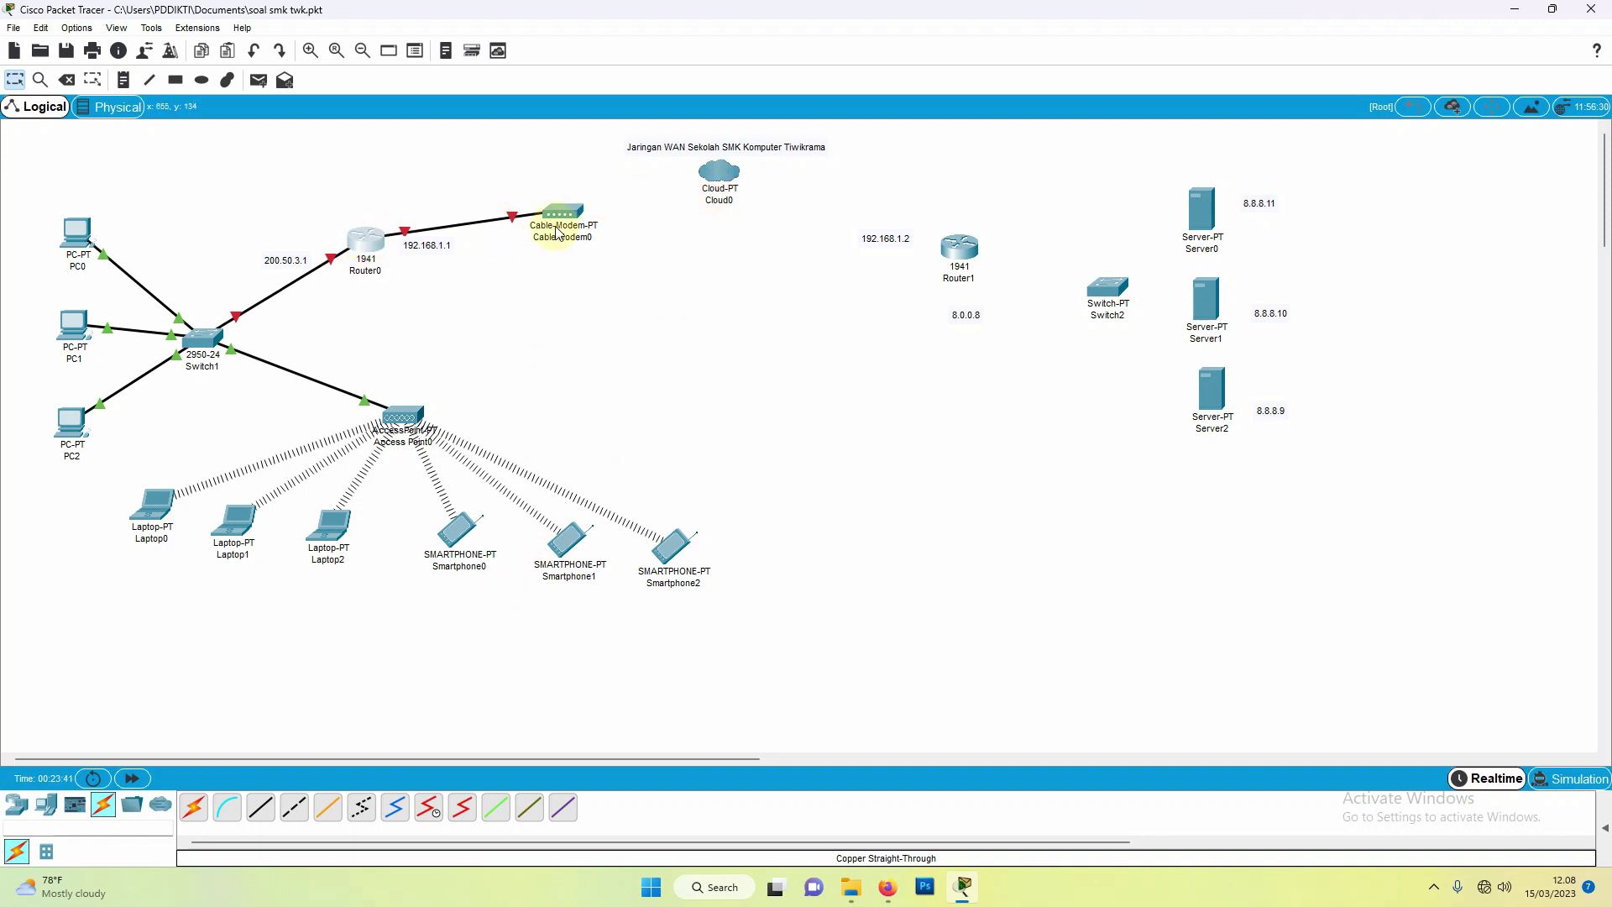
pyautogui.moveTo(563, 219); pyautogui.dragTo(564, 208)
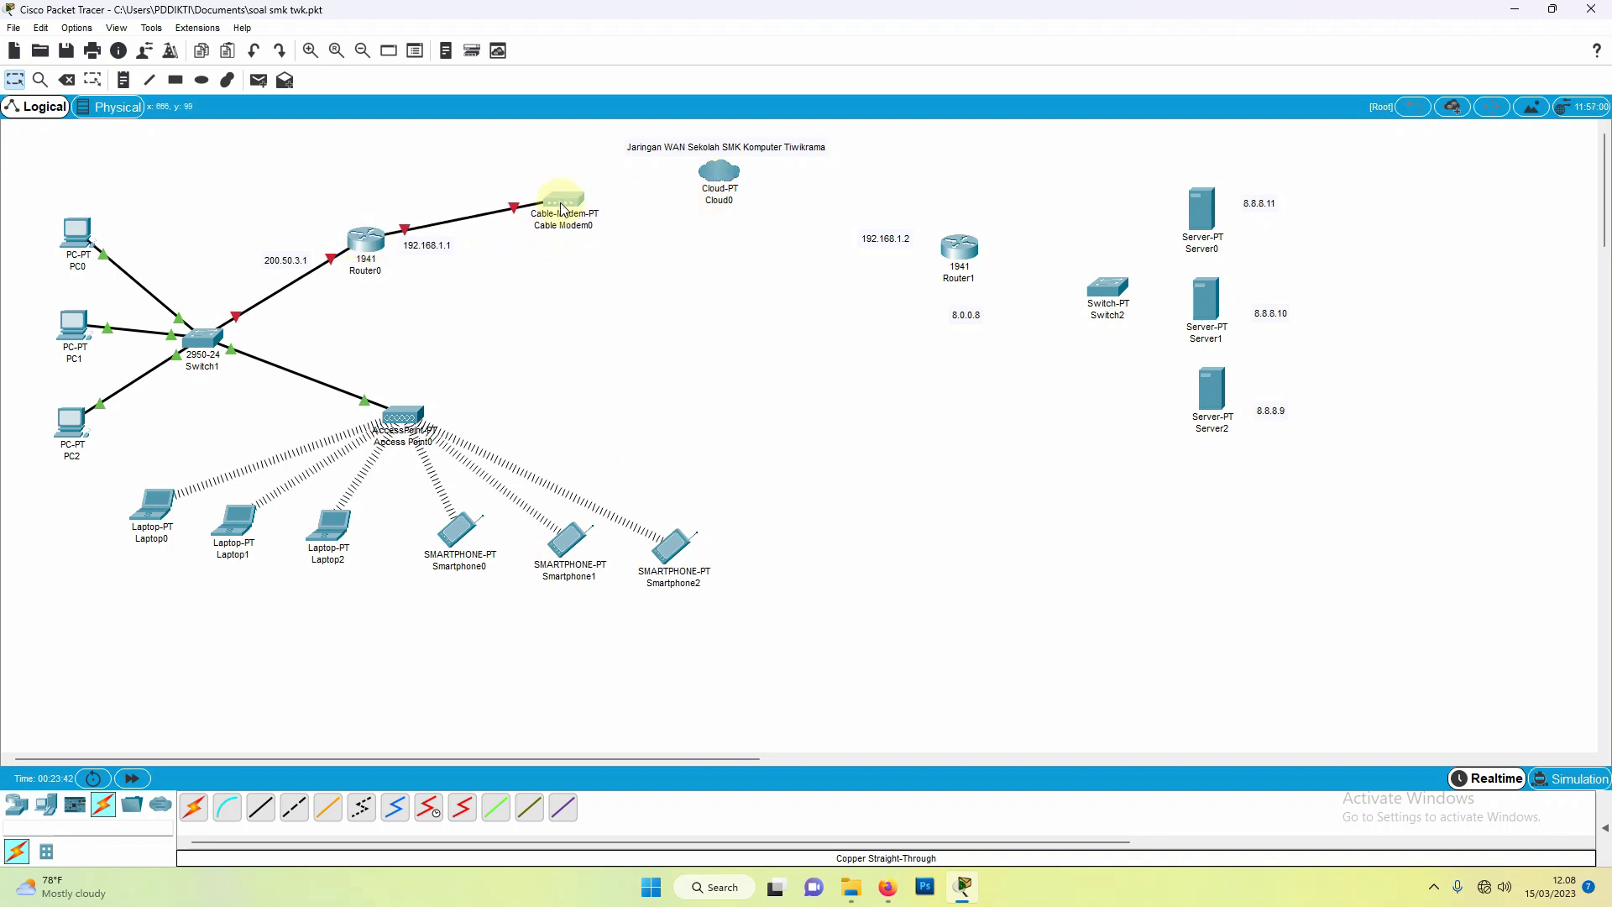
# Step: Connect Cable Modem0 Port 0 to Cloud0 Coaxial7 with a coaxial cable
pyautogui.click(404, 808)
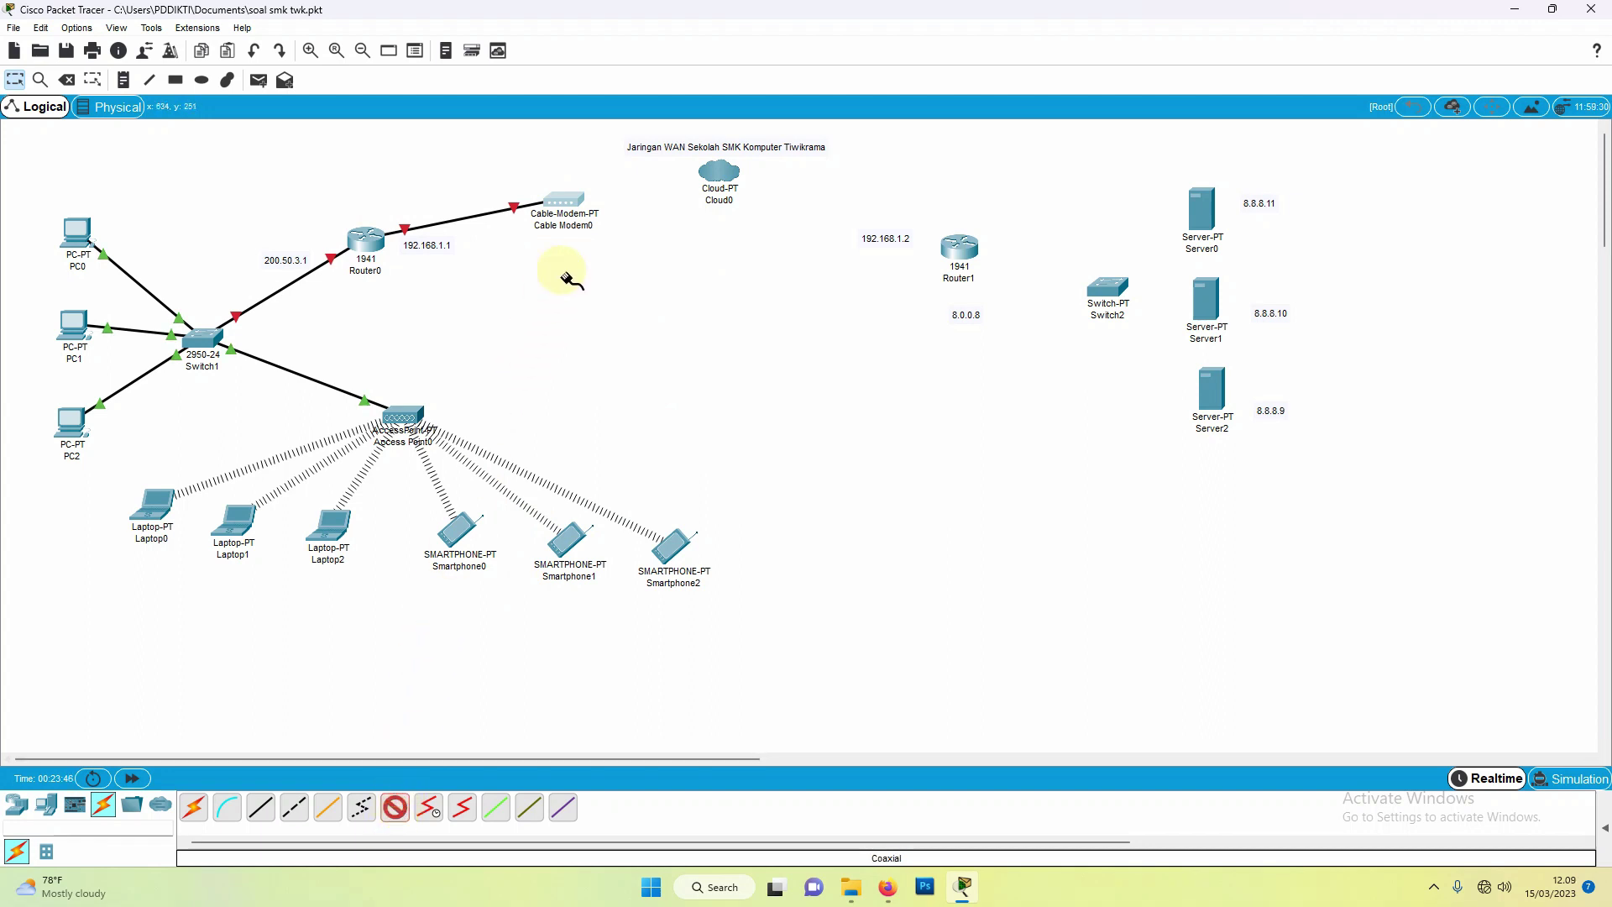
pyautogui.click(567, 202)
pyautogui.click(616, 210)
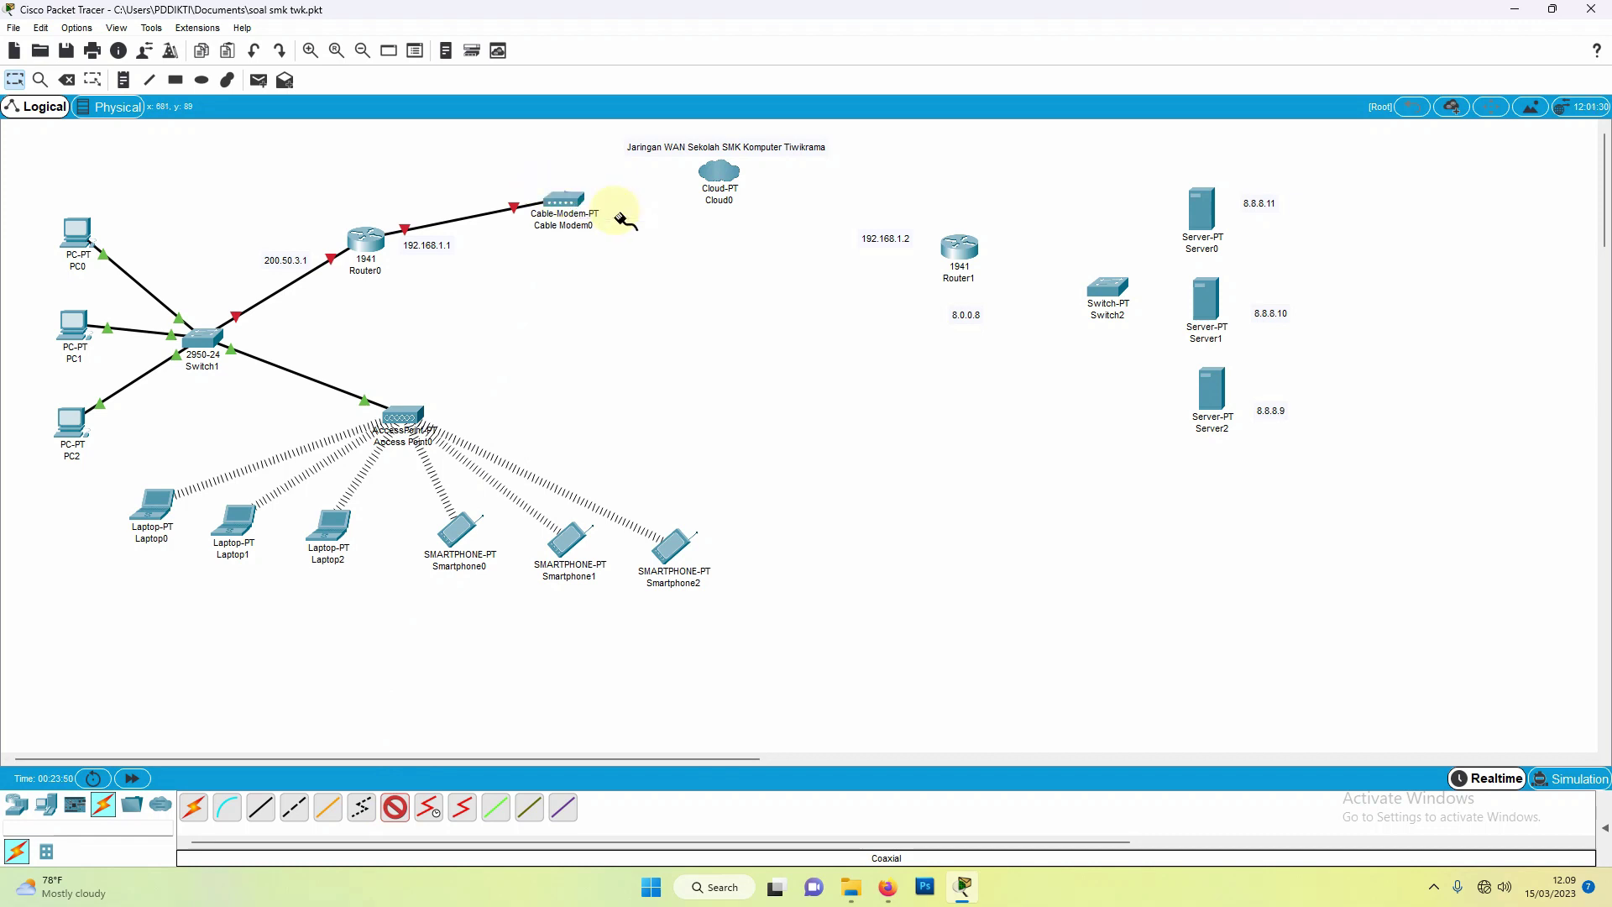
pyautogui.click(718, 175)
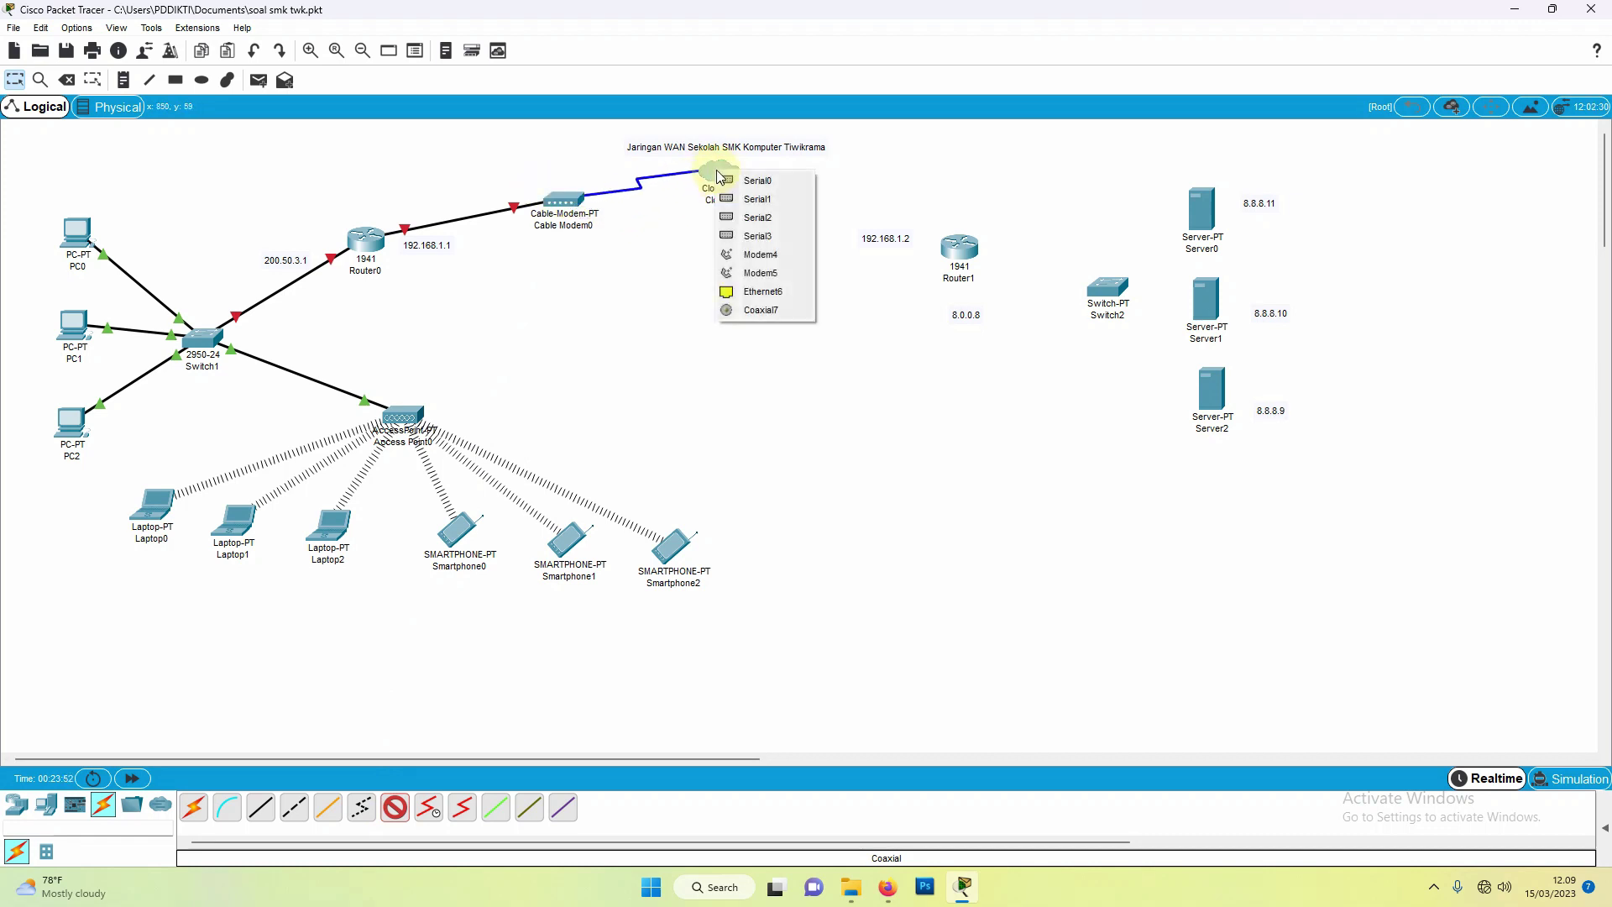
pyautogui.click(761, 311)
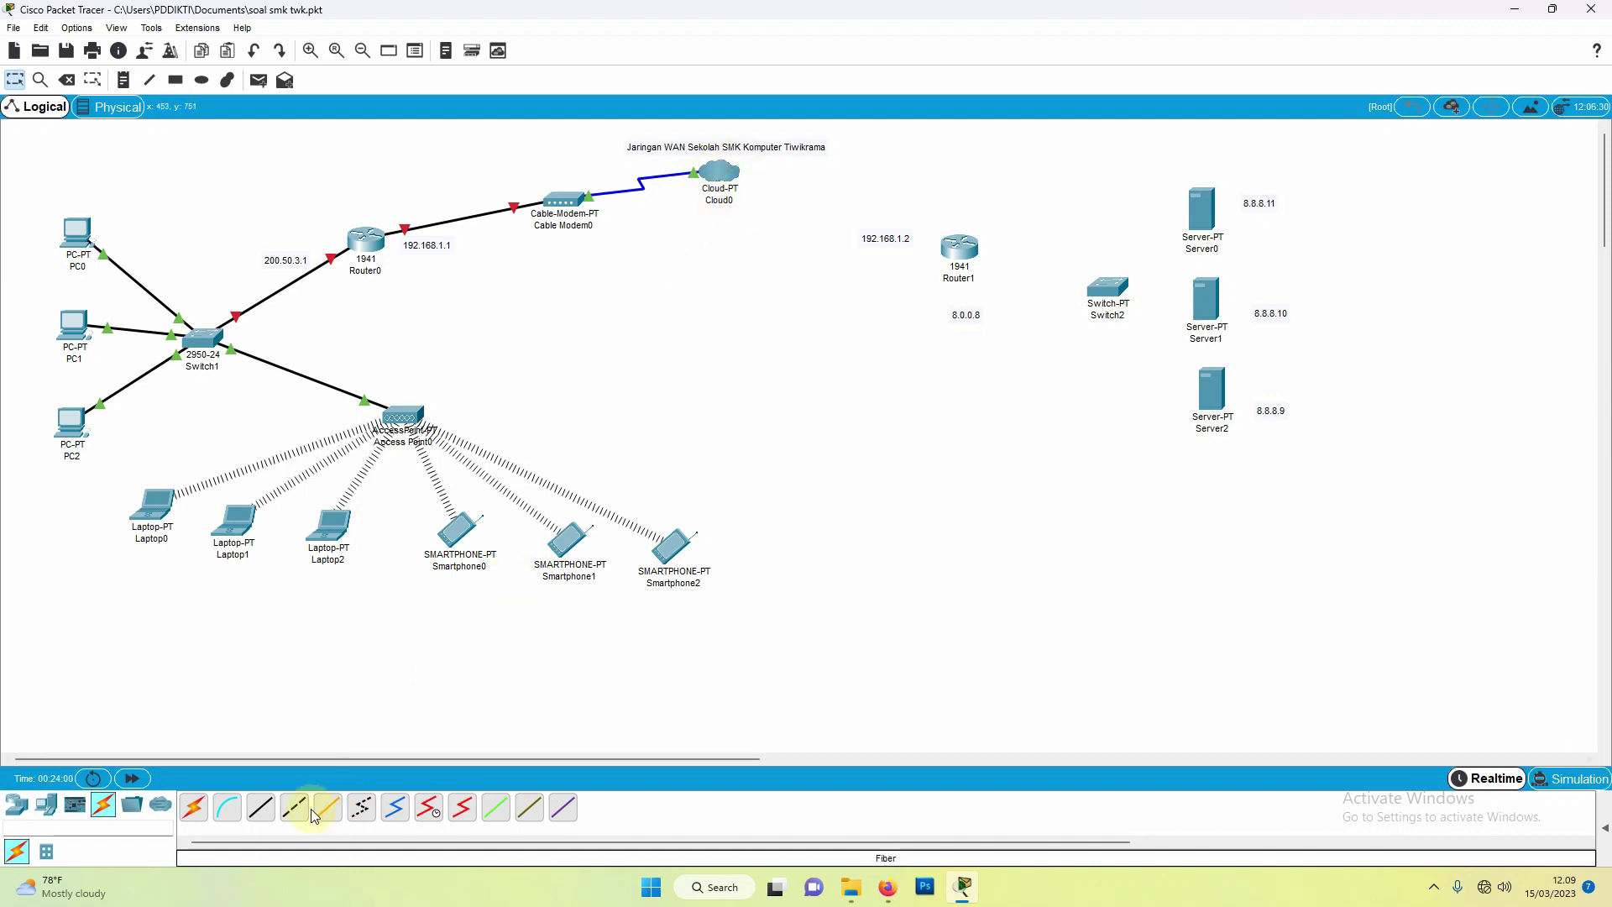
# Step: Cable Cloud0 Ethernet6 to Router1 GigabitEthernet0/0 with copper straight-through
pyautogui.click(262, 808)
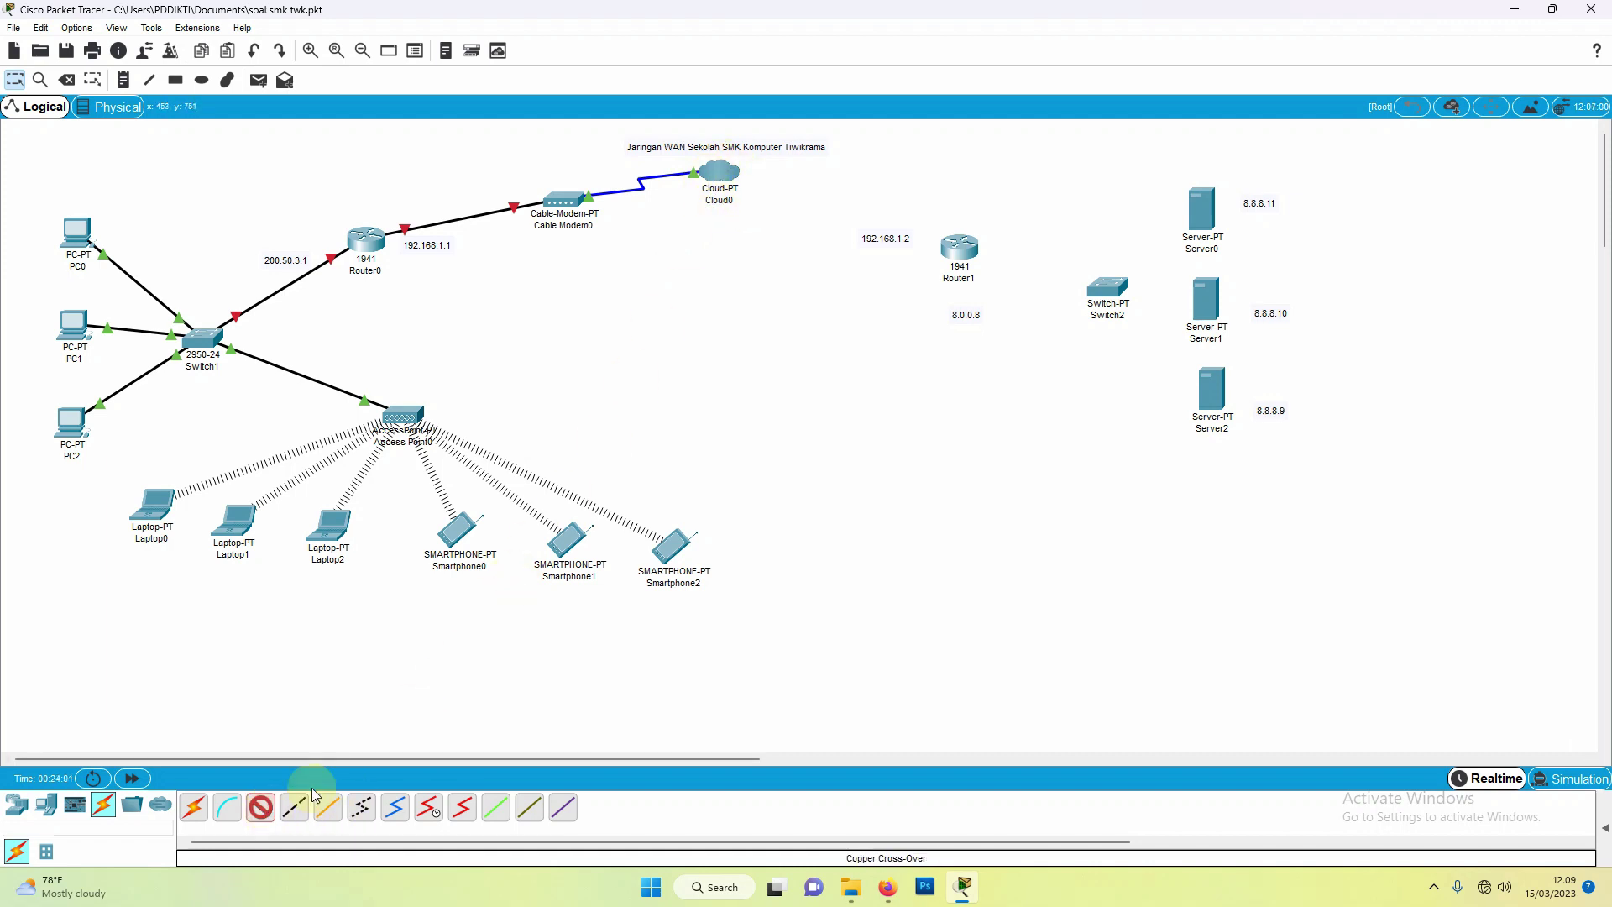
pyautogui.click(722, 178)
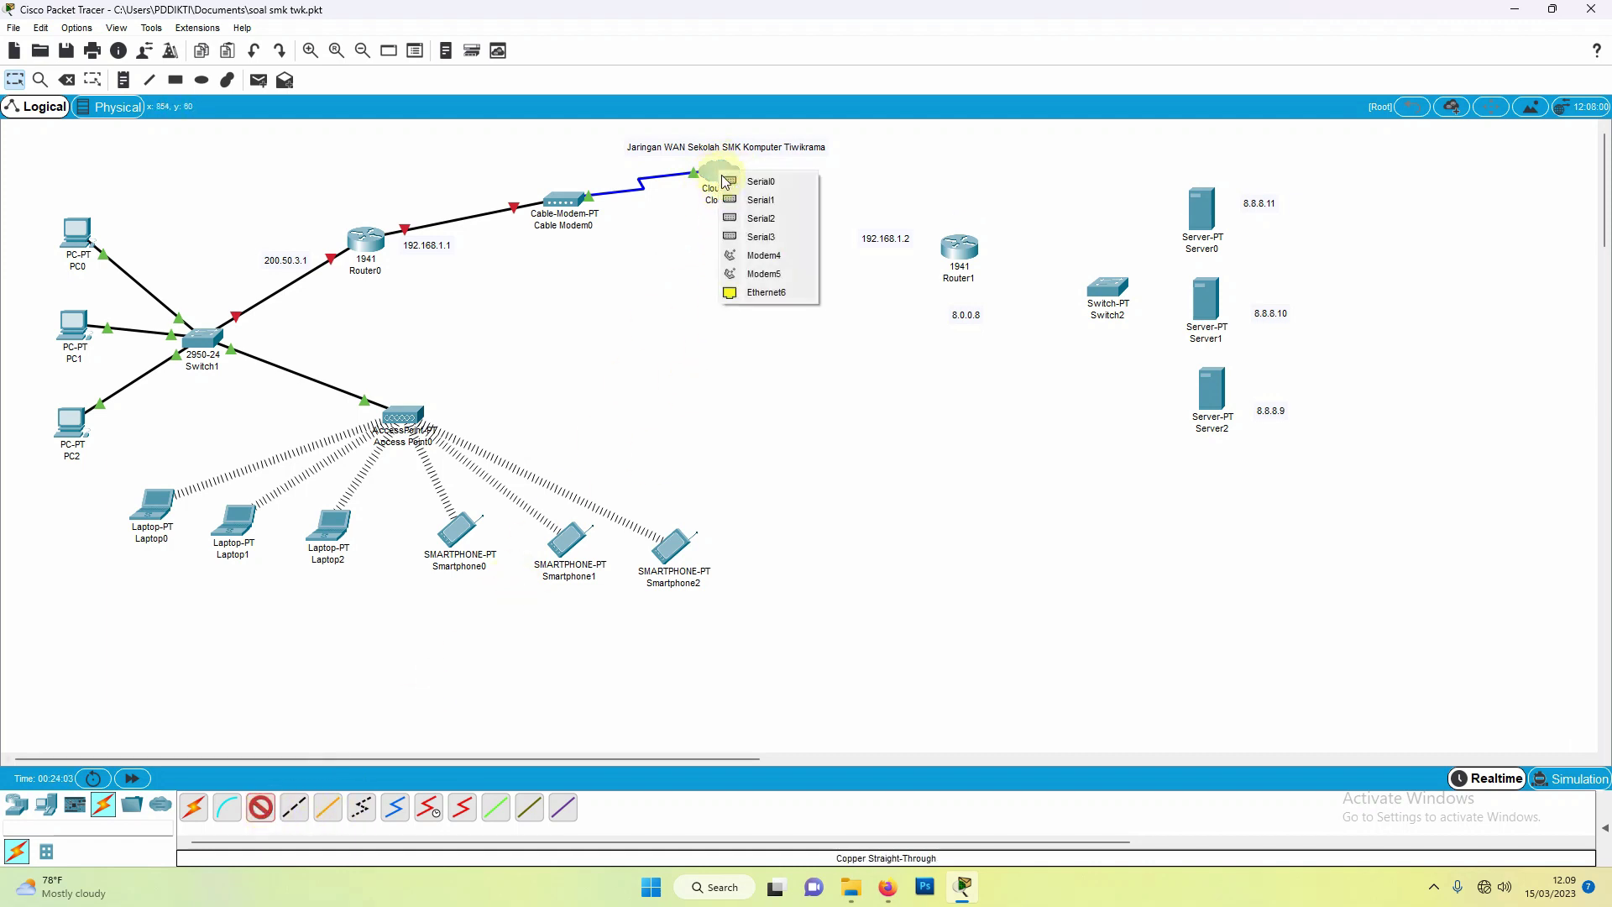
pyautogui.click(765, 292)
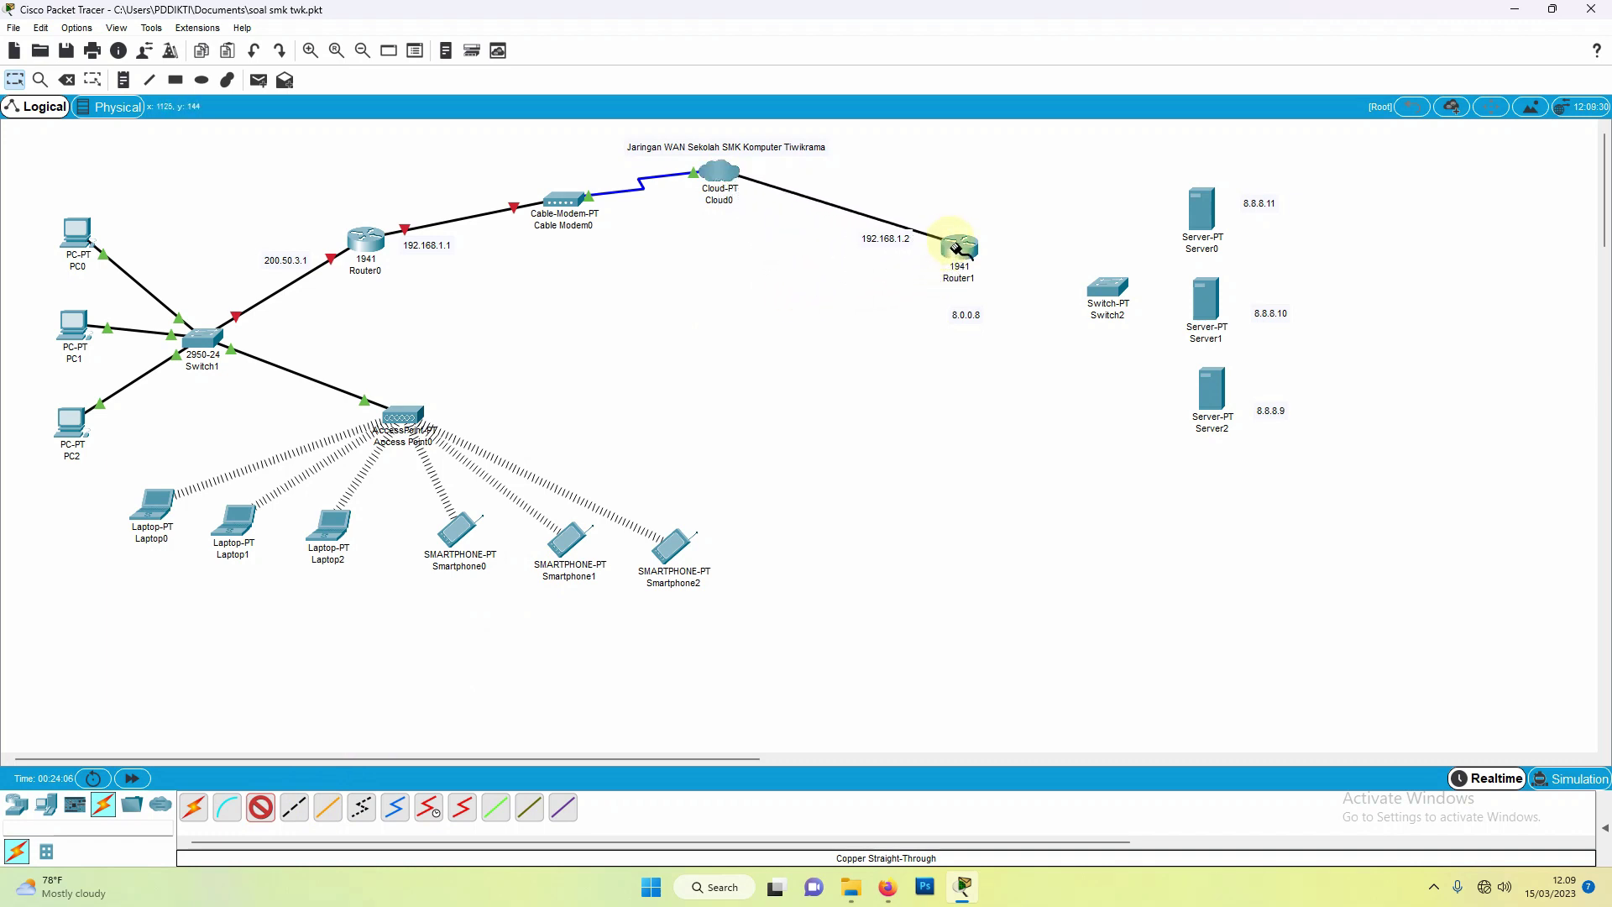
pyautogui.click(955, 248)
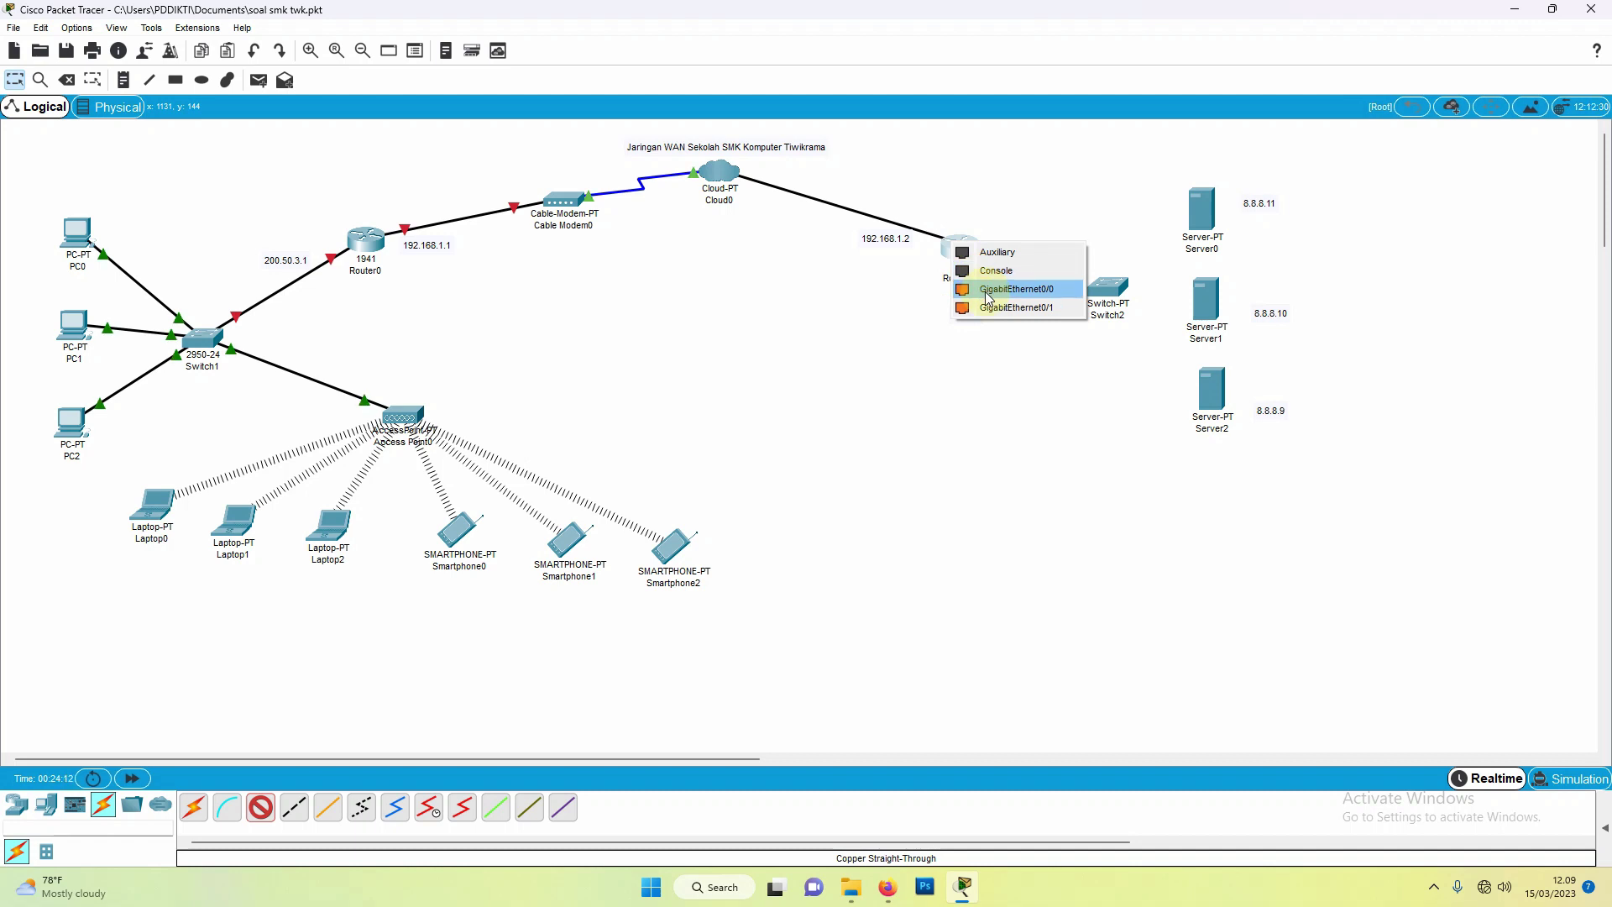
pyautogui.click(988, 294)
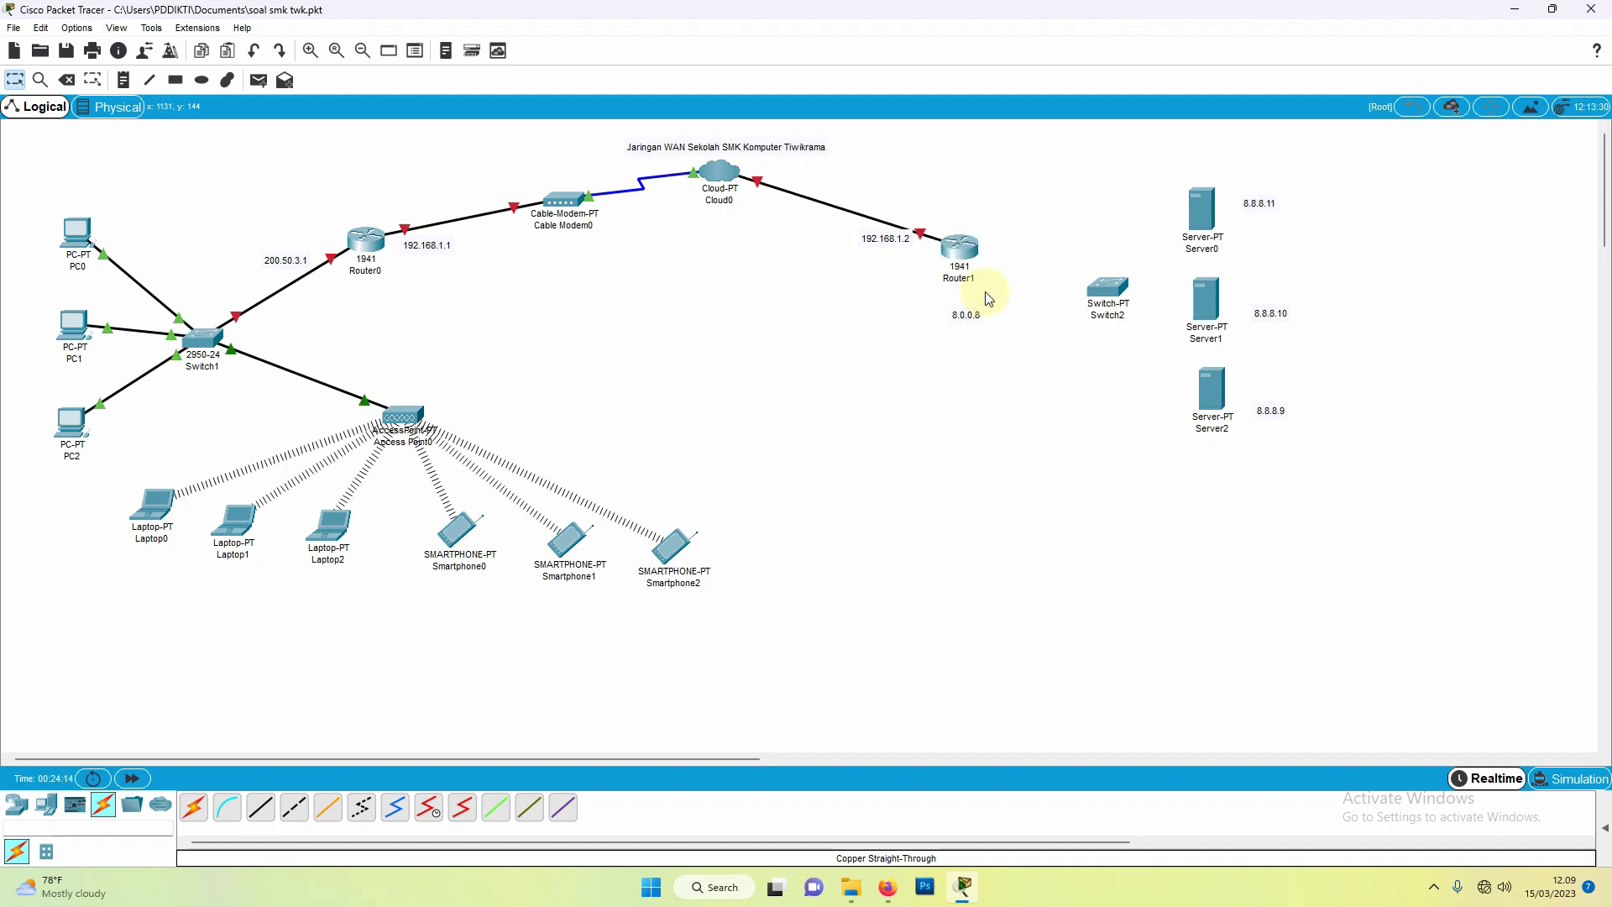
pyautogui.click(260, 807)
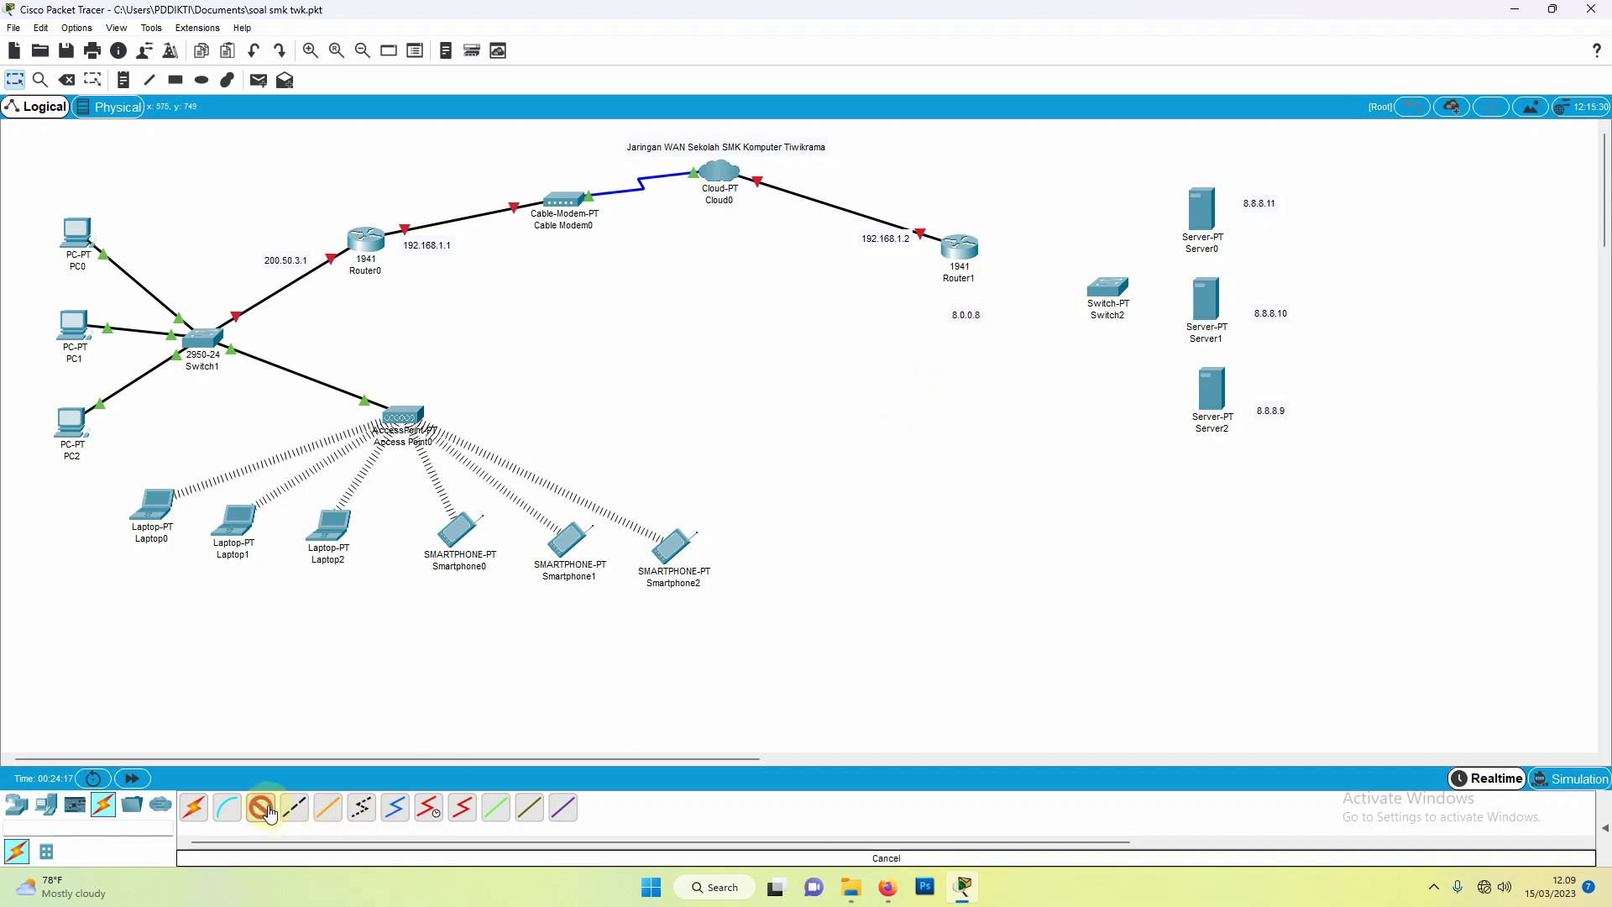
pyautogui.click(955, 245)
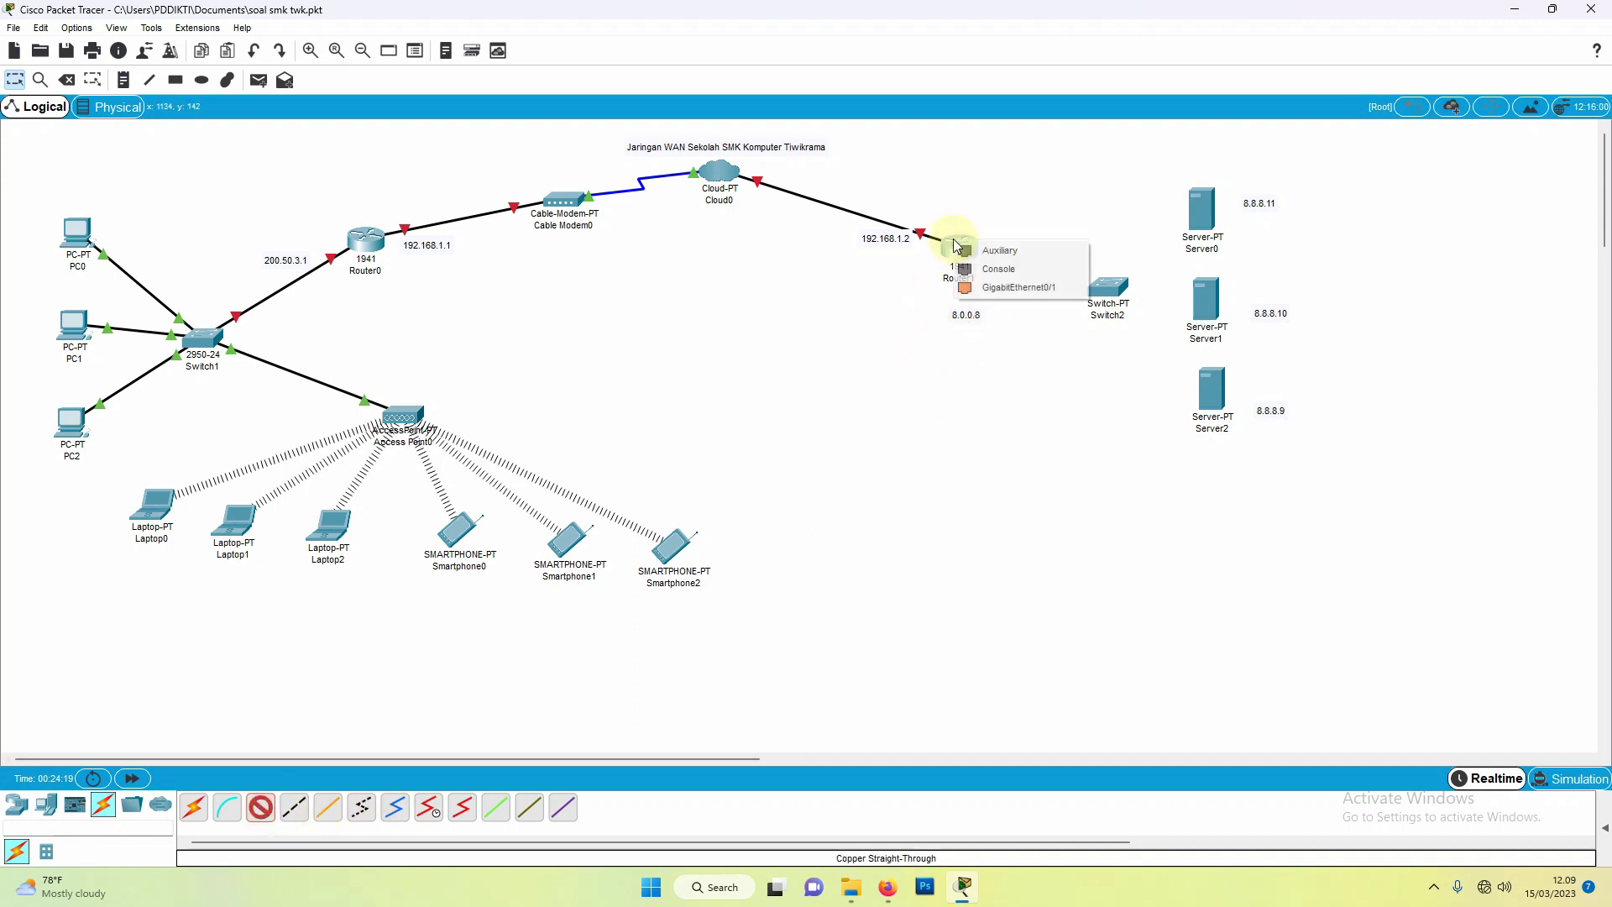
# Step: Connect Router1 Gig0/1 to Switch2 Fa0/1, and Switch2 Fa1/1 to Server2
pyautogui.click(1003, 288)
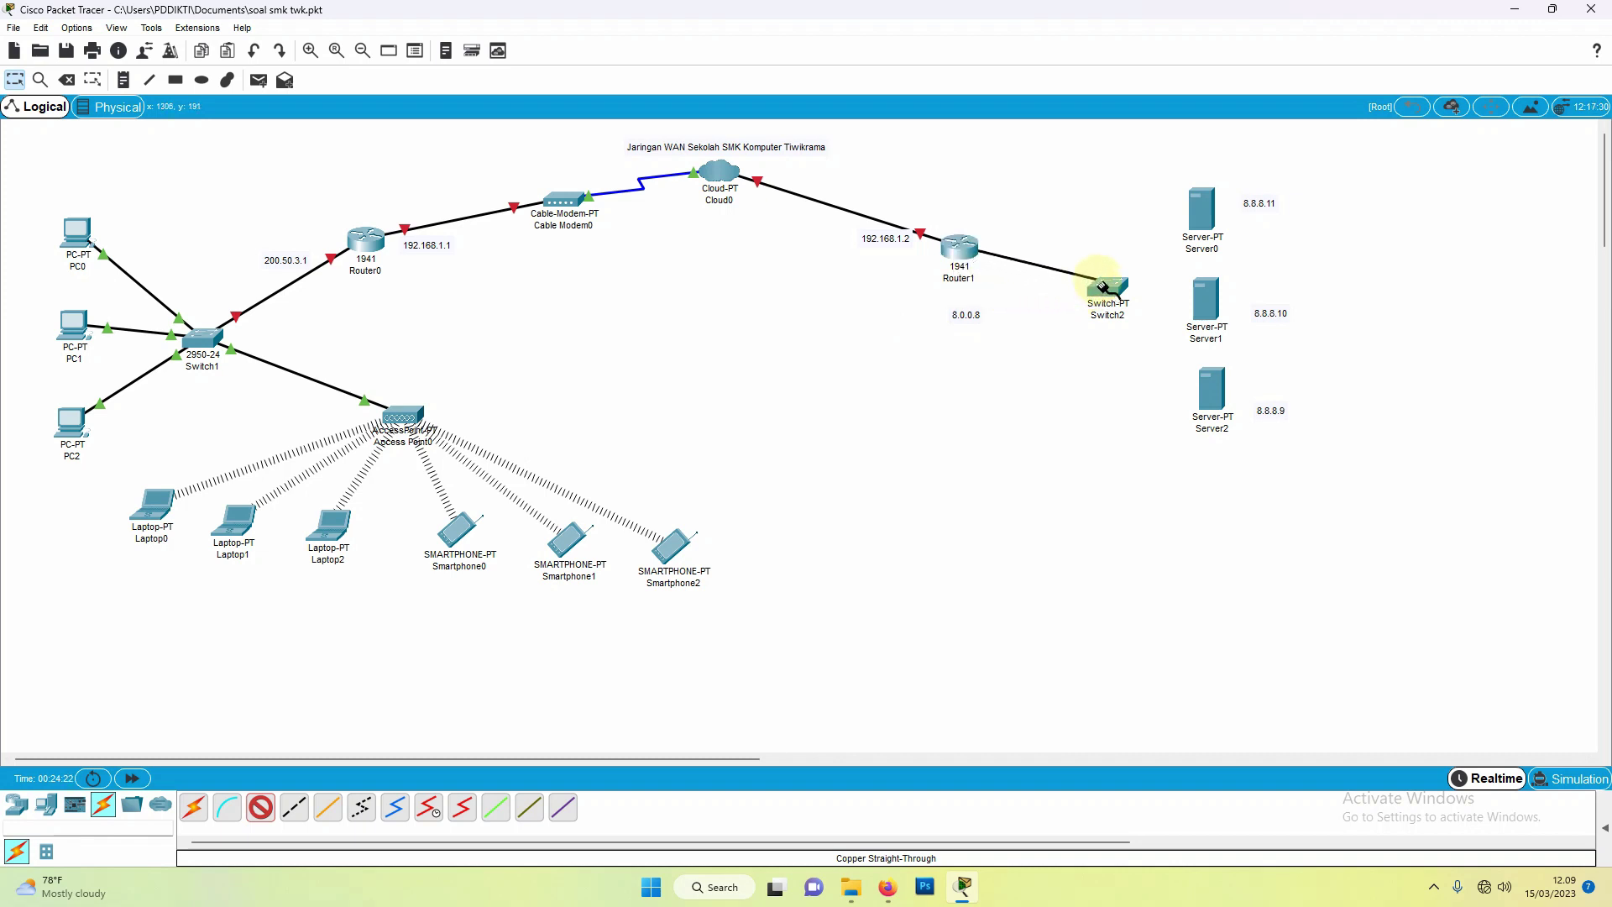
pyautogui.click(1104, 292)
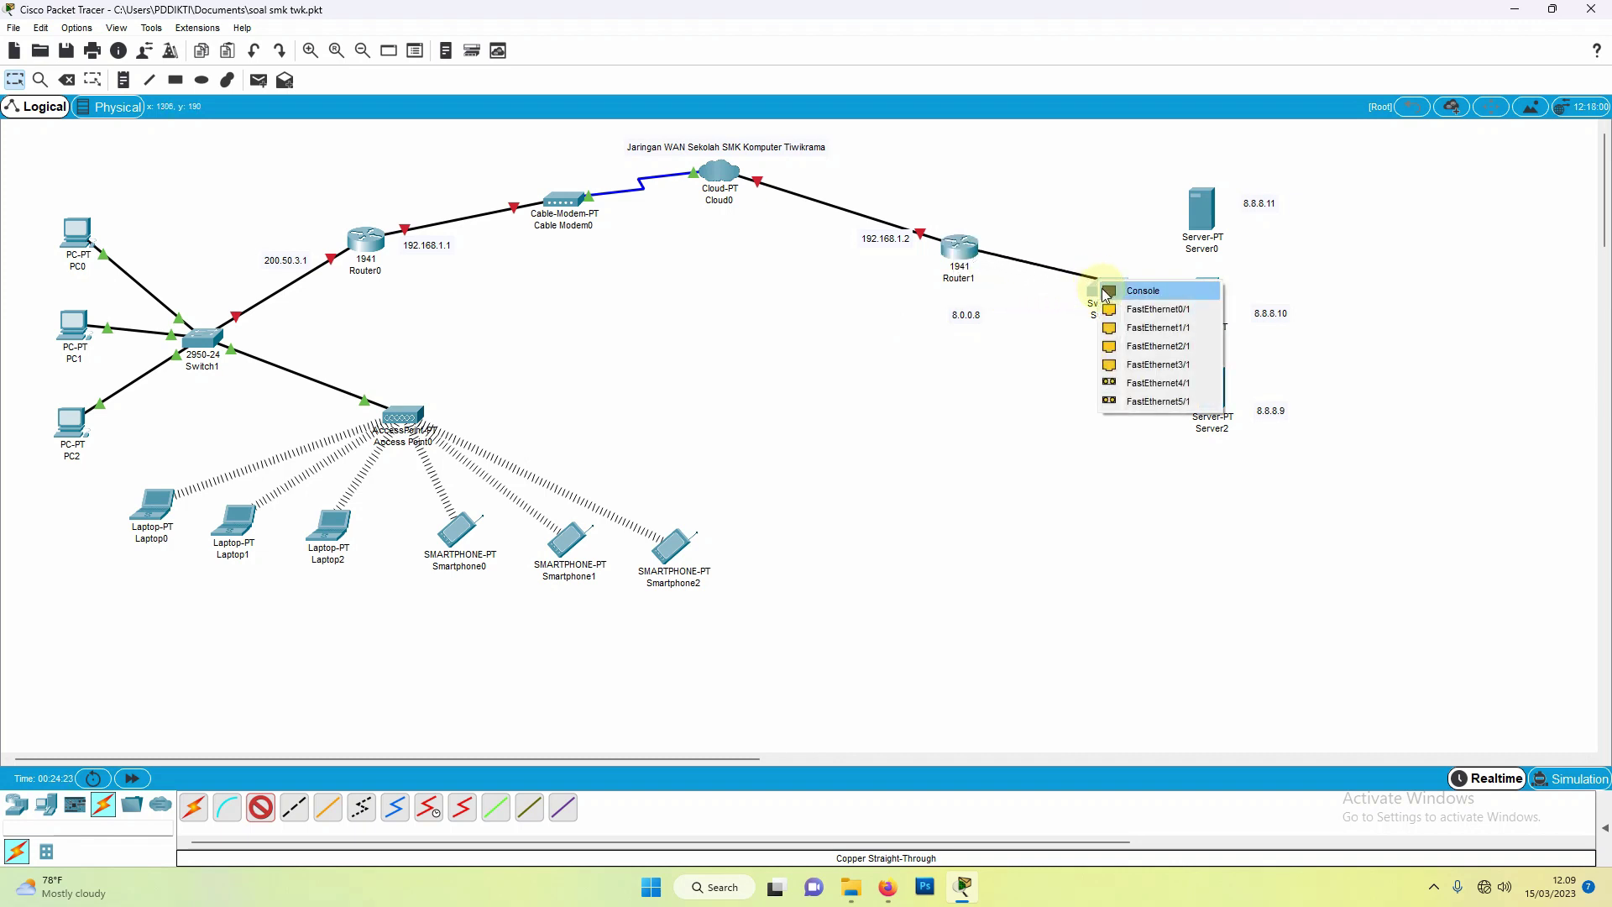
pyautogui.click(1122, 320)
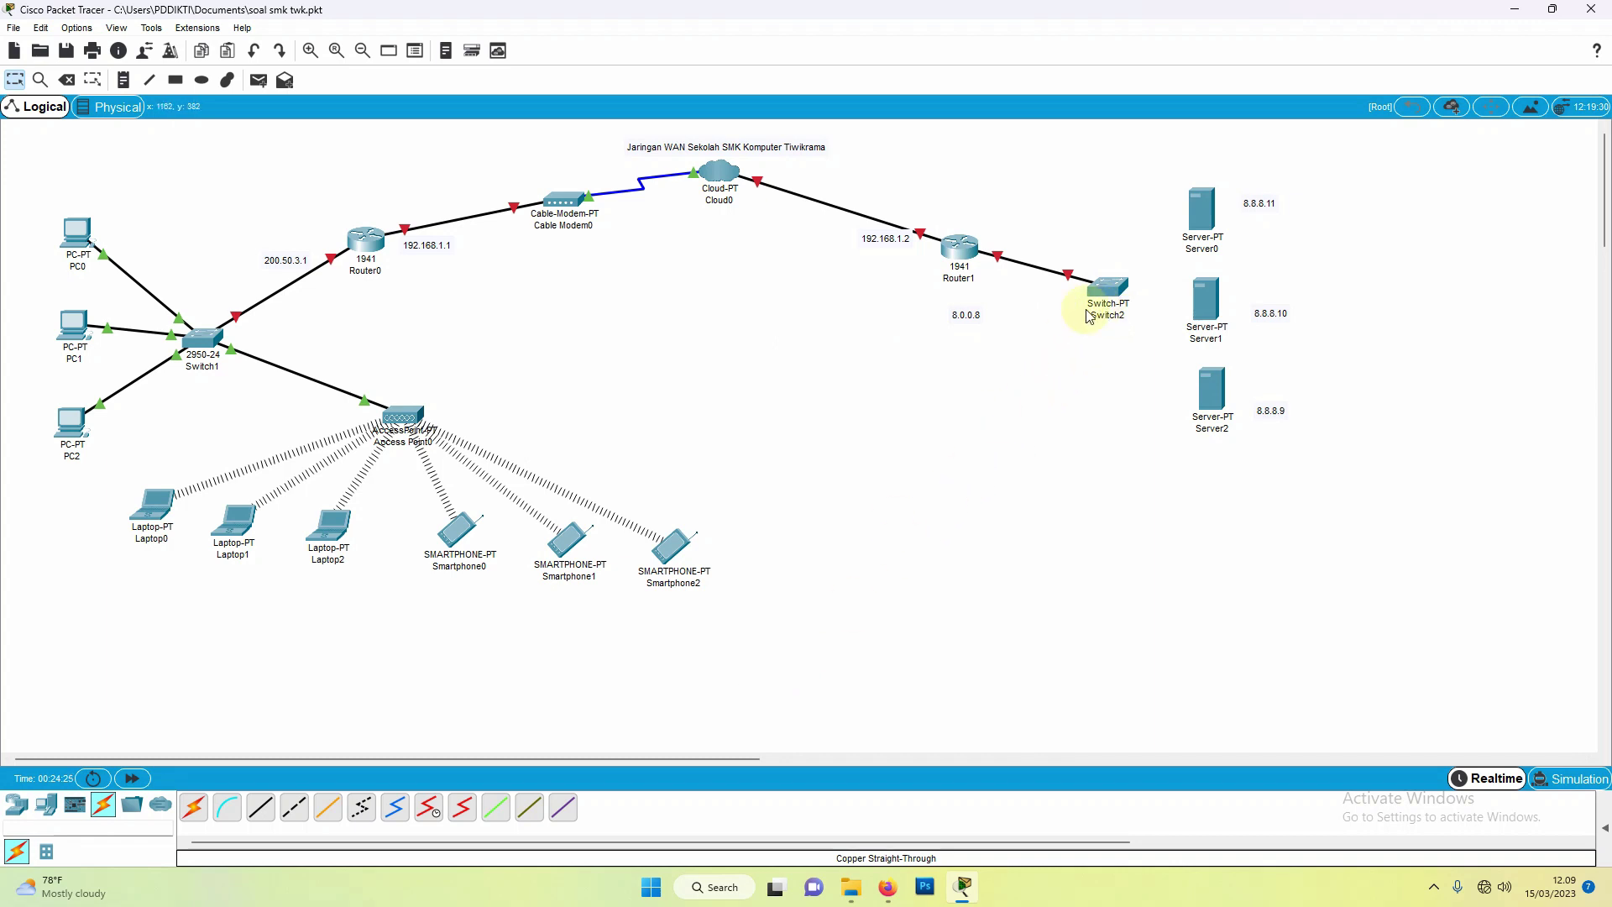
pyautogui.click(263, 806)
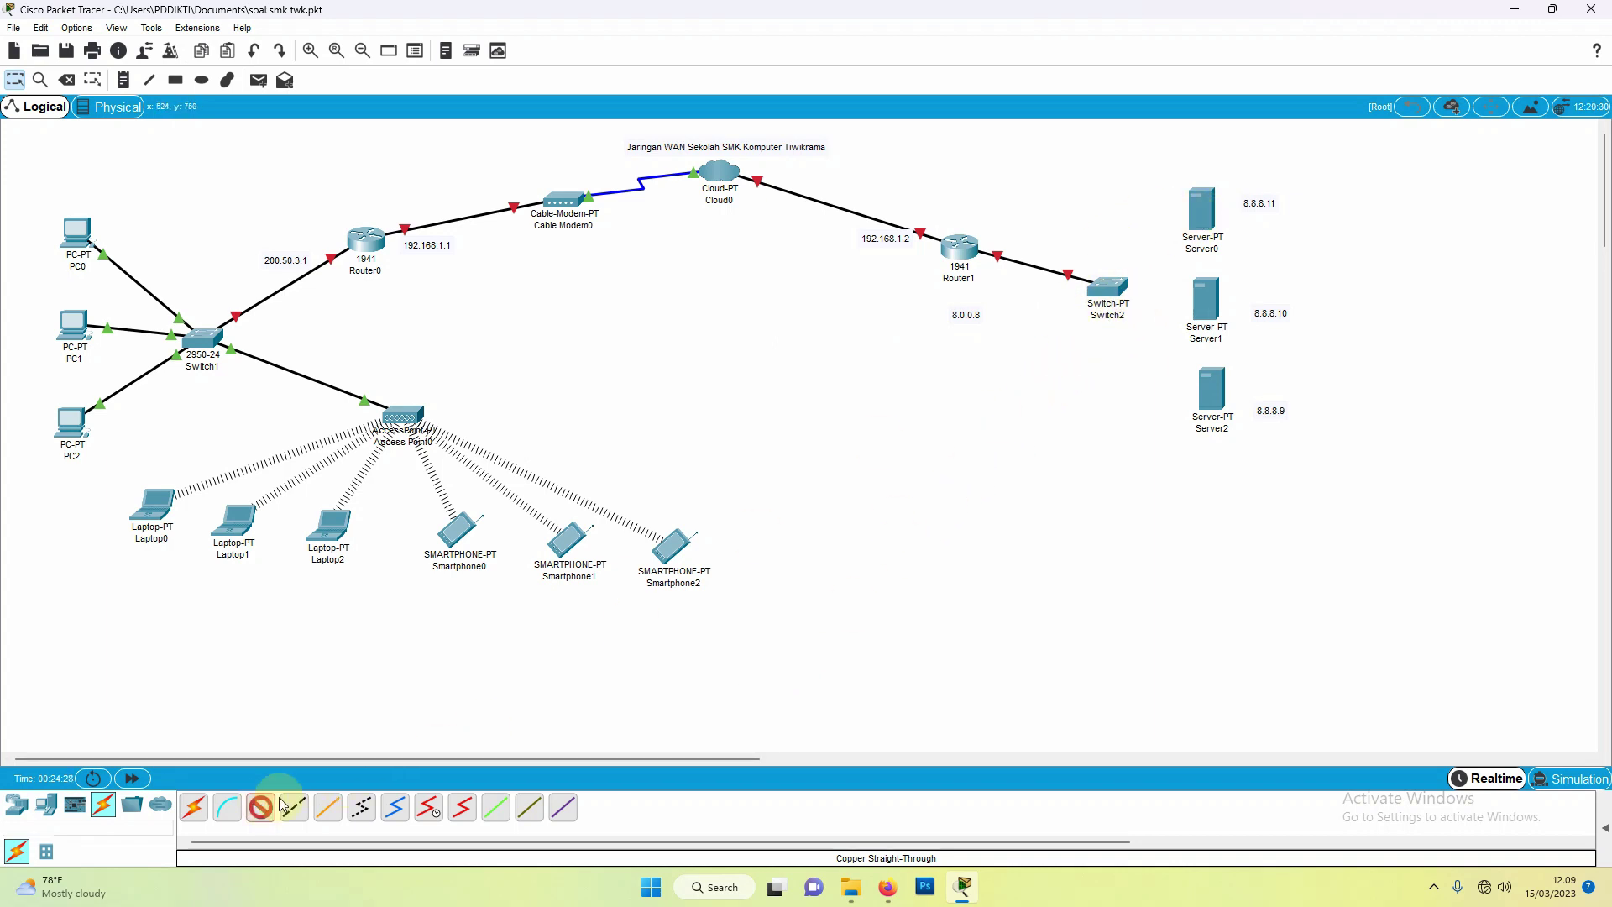
pyautogui.click(1102, 287)
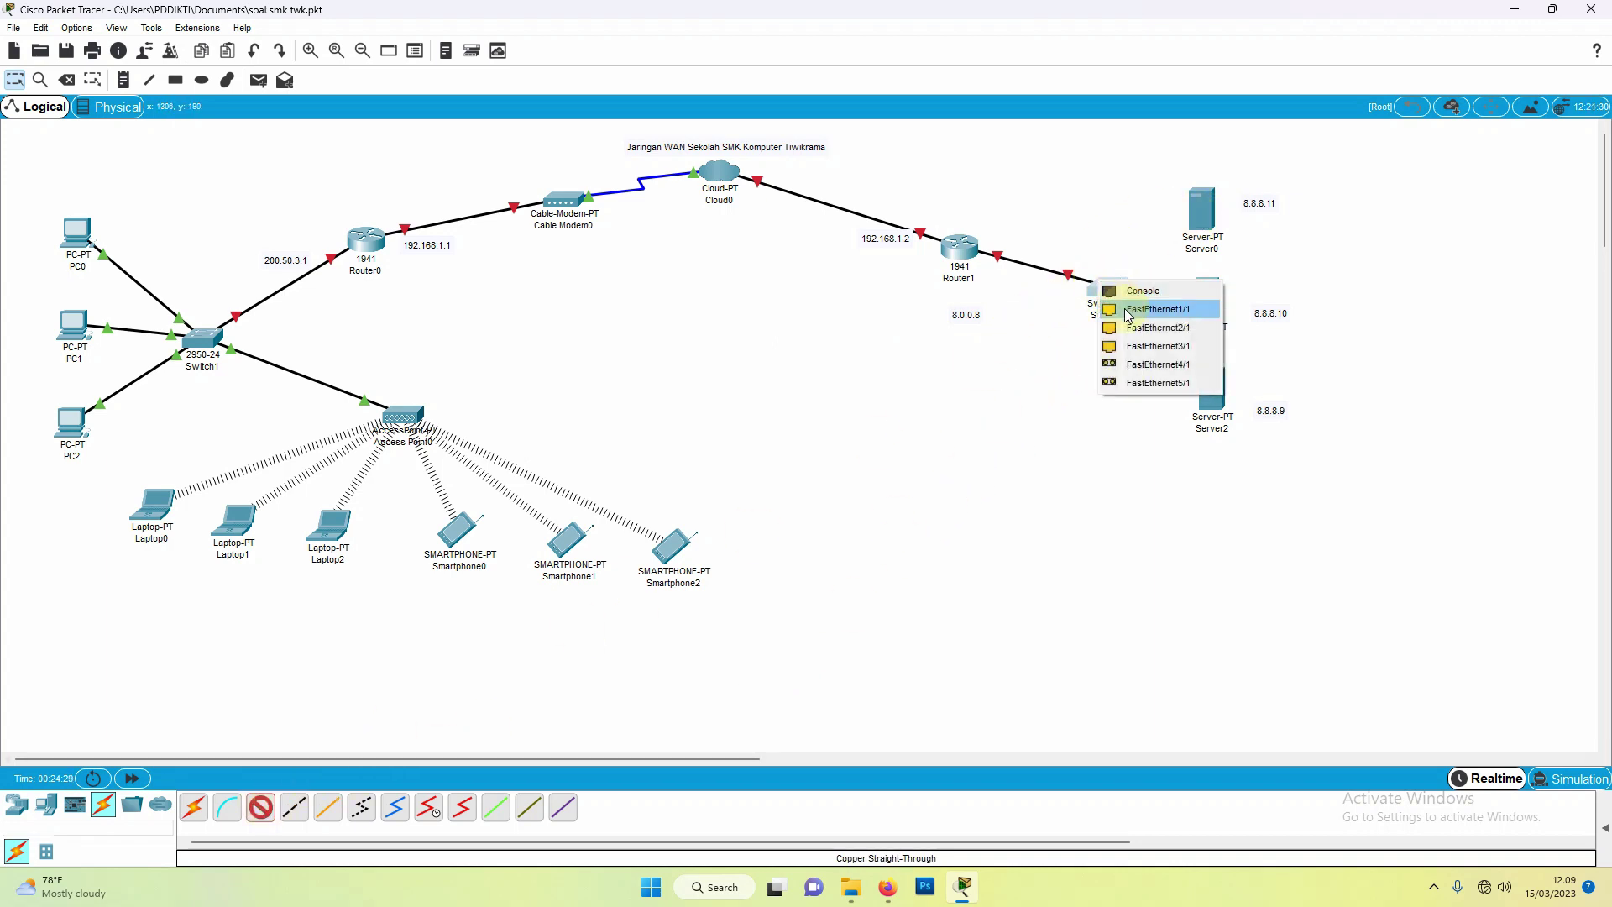
pyautogui.click(1128, 312)
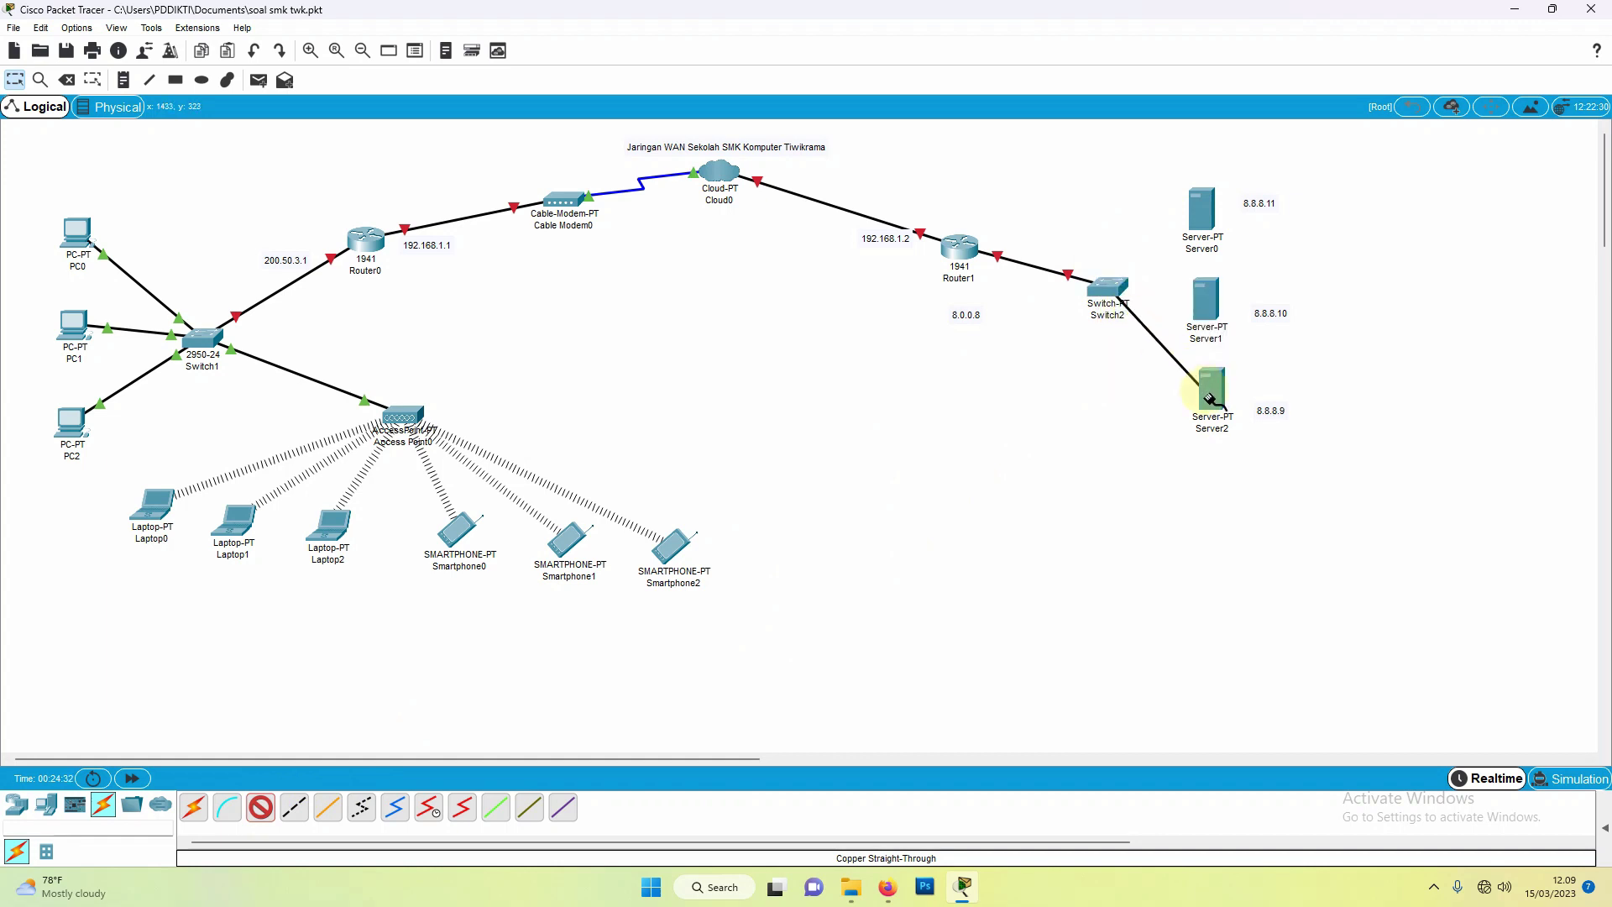
pyautogui.click(1208, 398)
pyautogui.click(1232, 407)
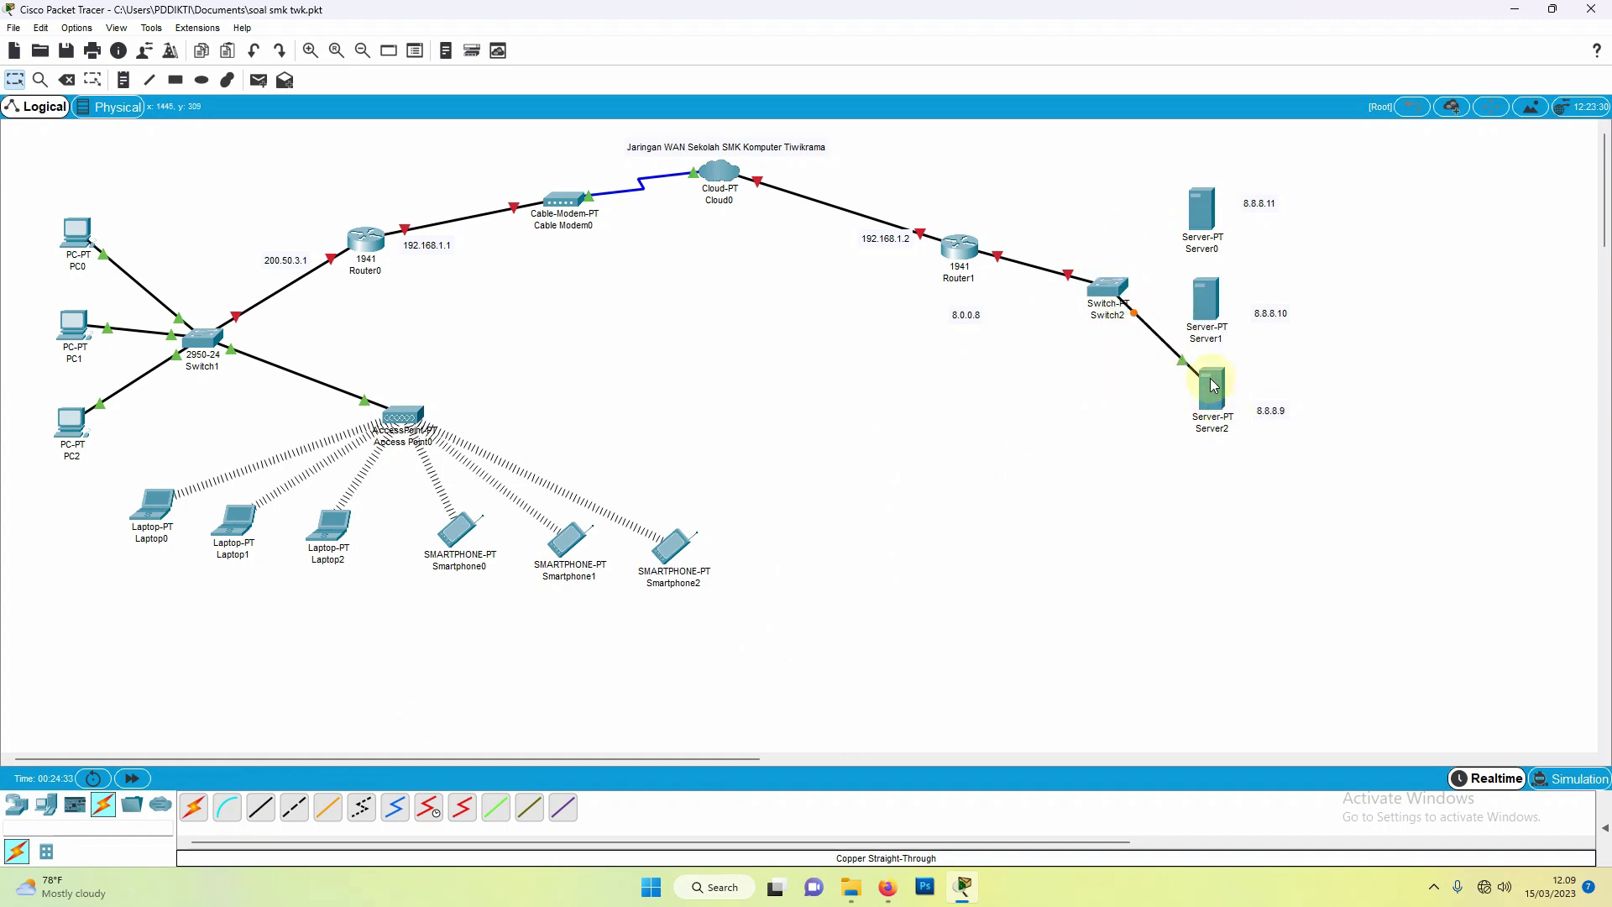
# Step: Cable Switch2 Fa2/1 to Server1 and Fa3/1 to Server0 FastEthernet0
pyautogui.click(252, 807)
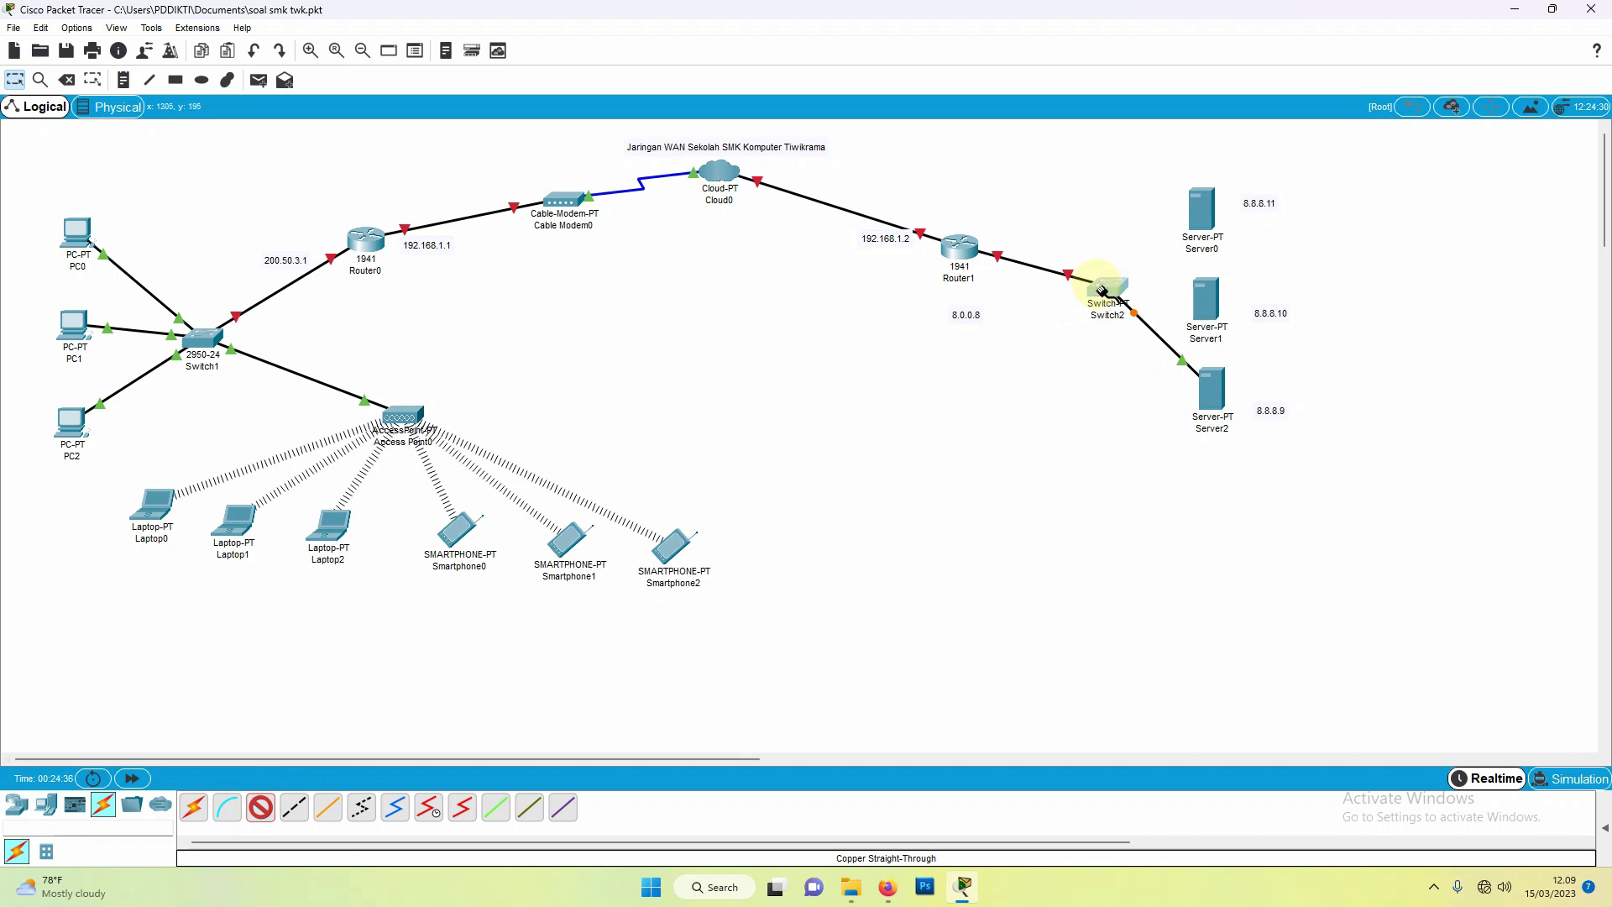
pyautogui.click(1102, 288)
pyautogui.click(1125, 315)
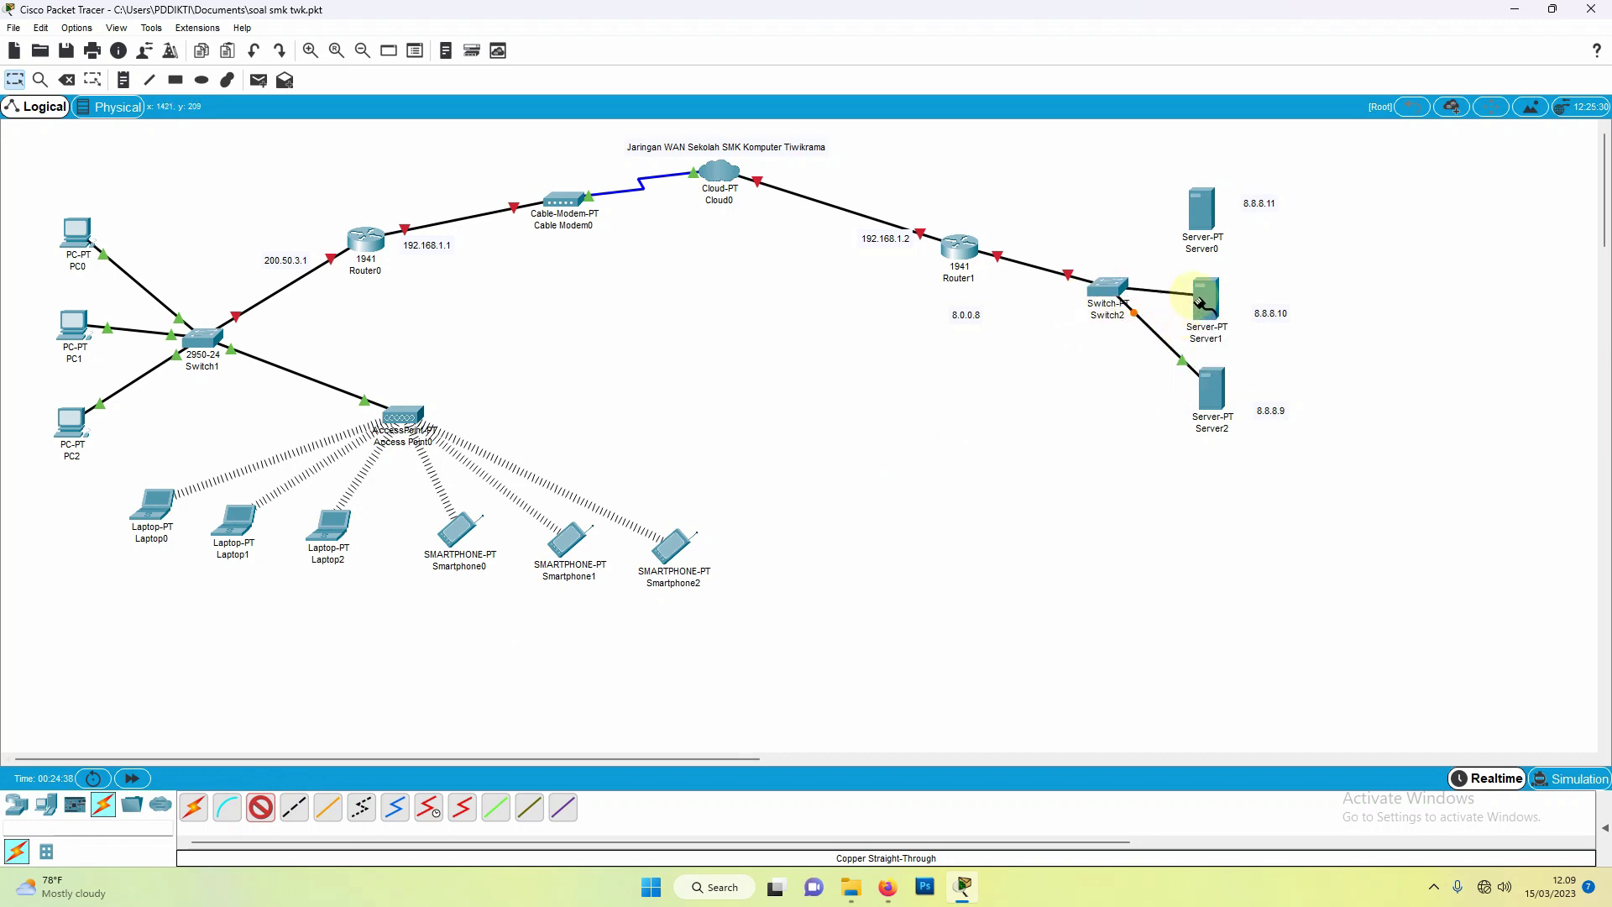
pyautogui.click(1203, 299)
pyautogui.click(1209, 305)
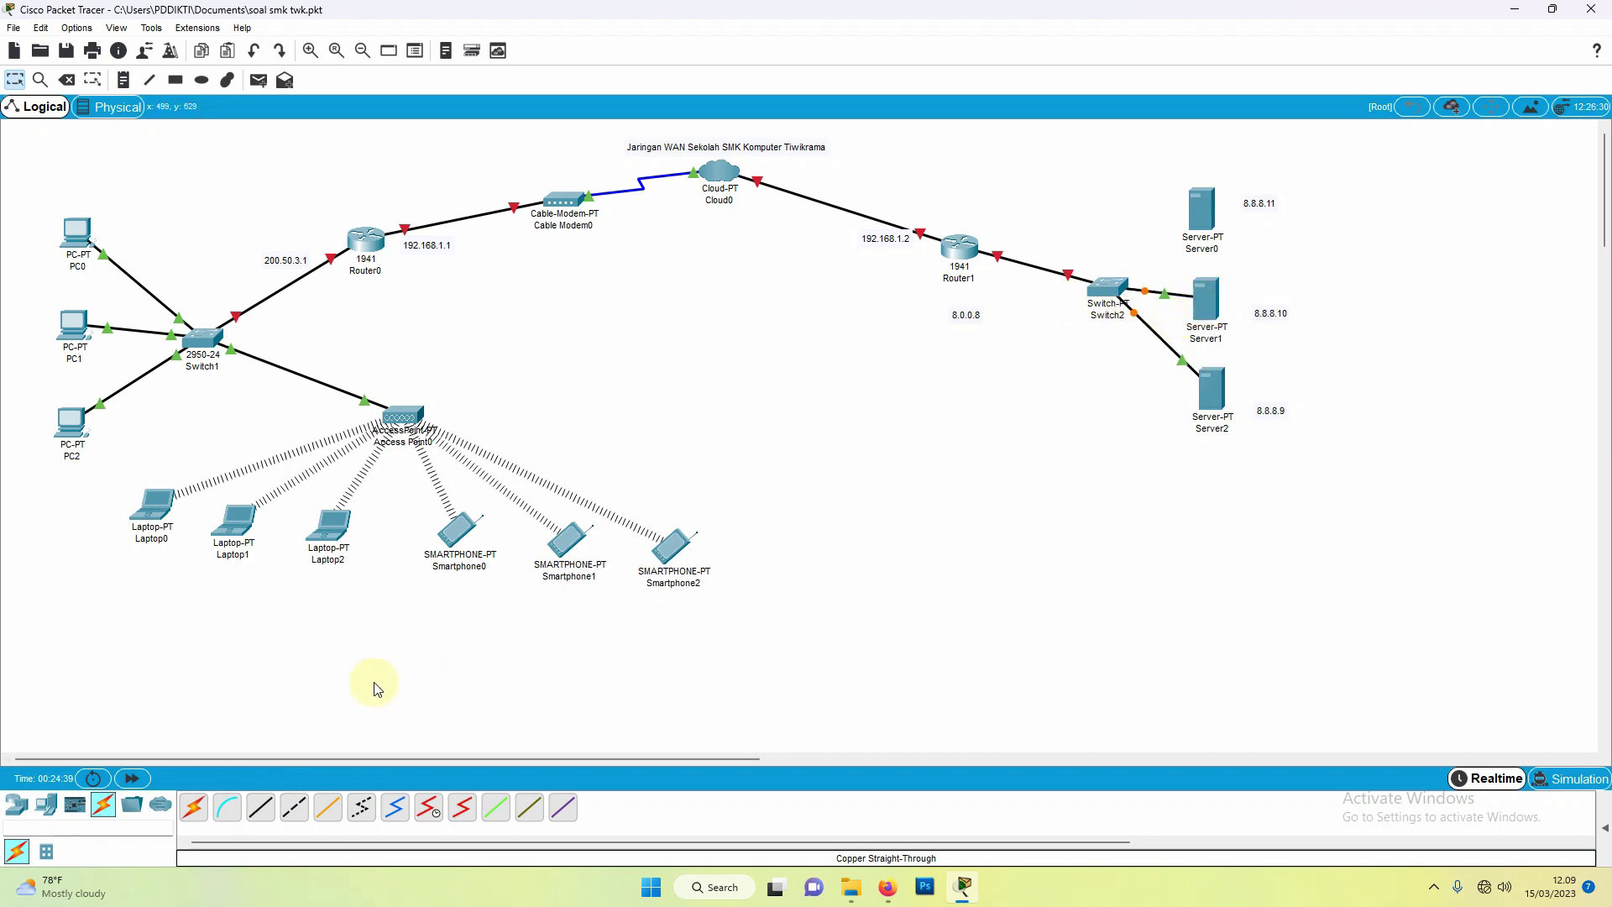
pyautogui.click(259, 811)
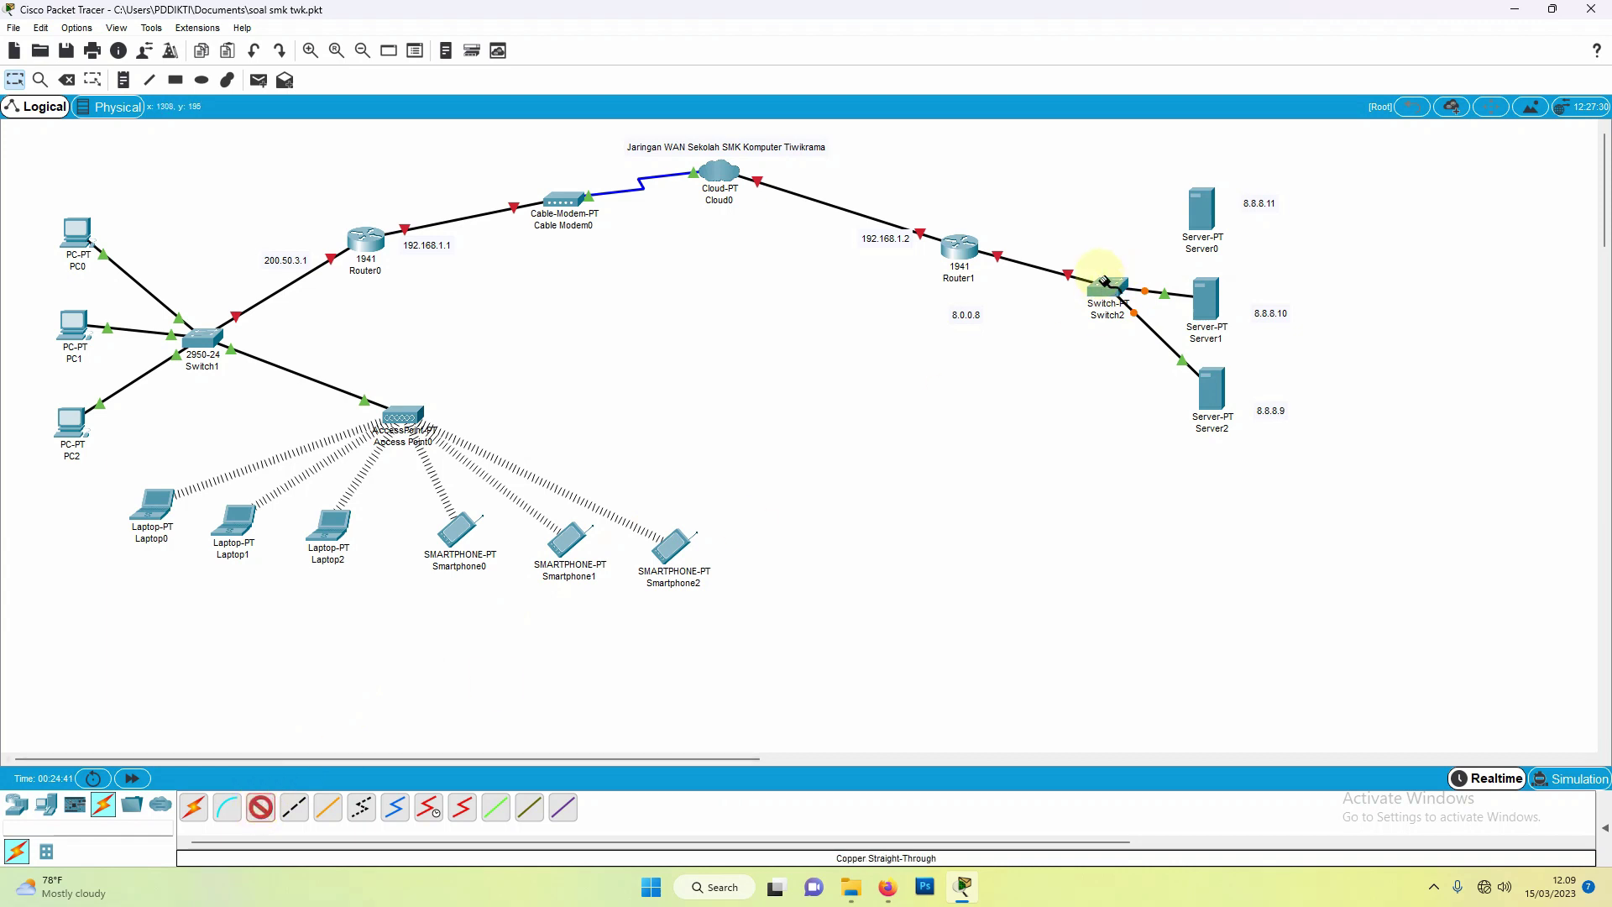
pyautogui.click(1099, 283)
pyautogui.click(1159, 308)
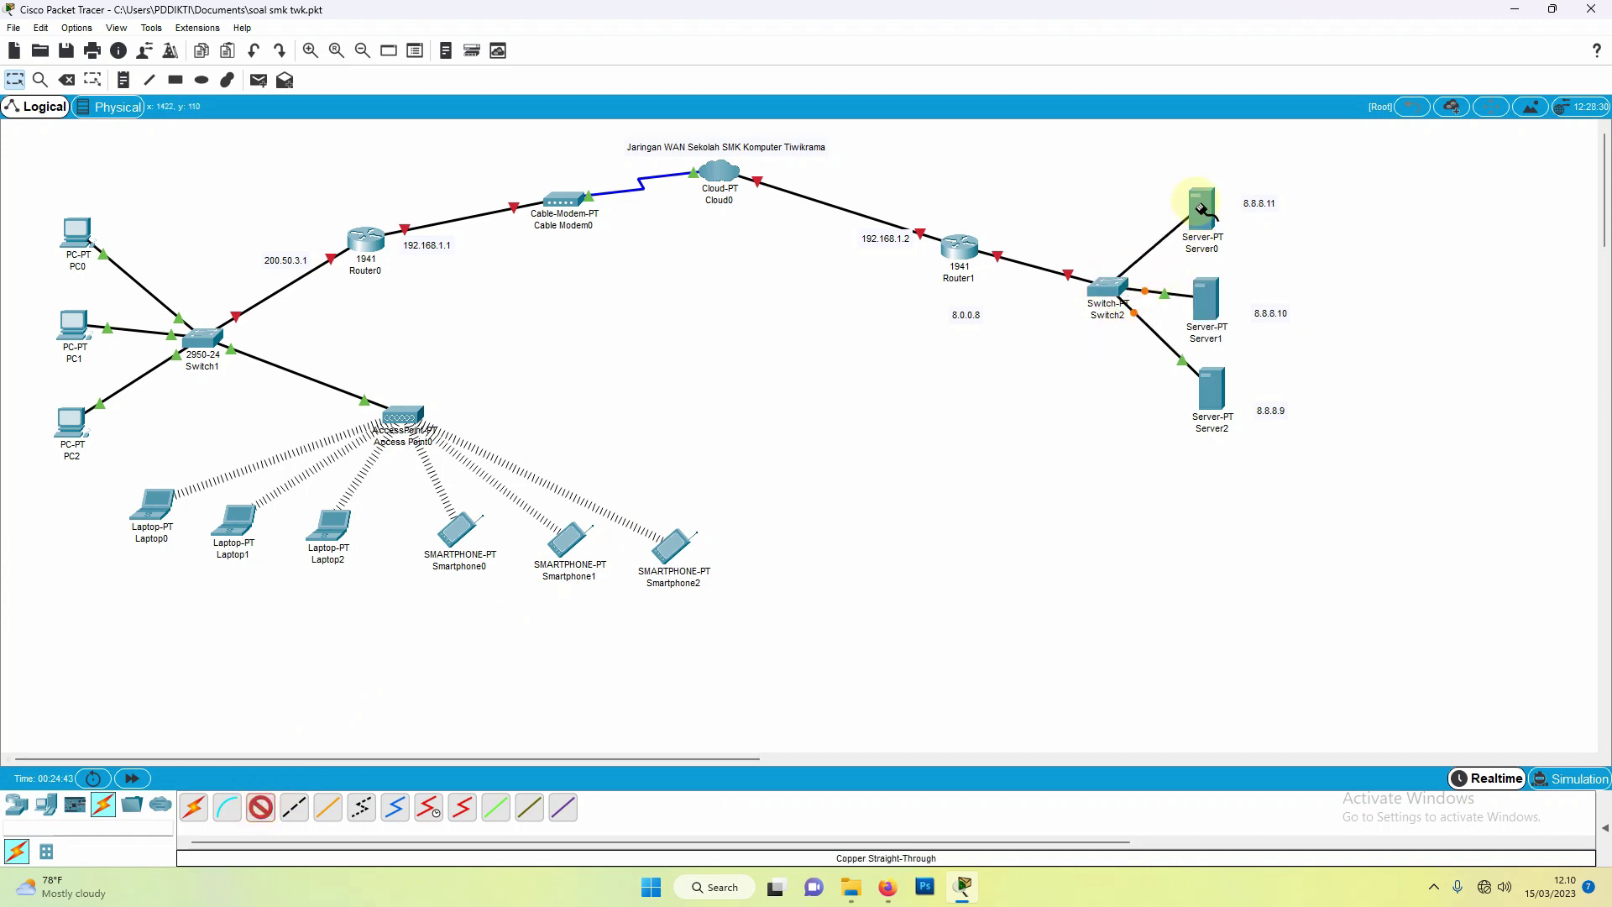
pyautogui.click(1208, 215)
pyautogui.click(1213, 215)
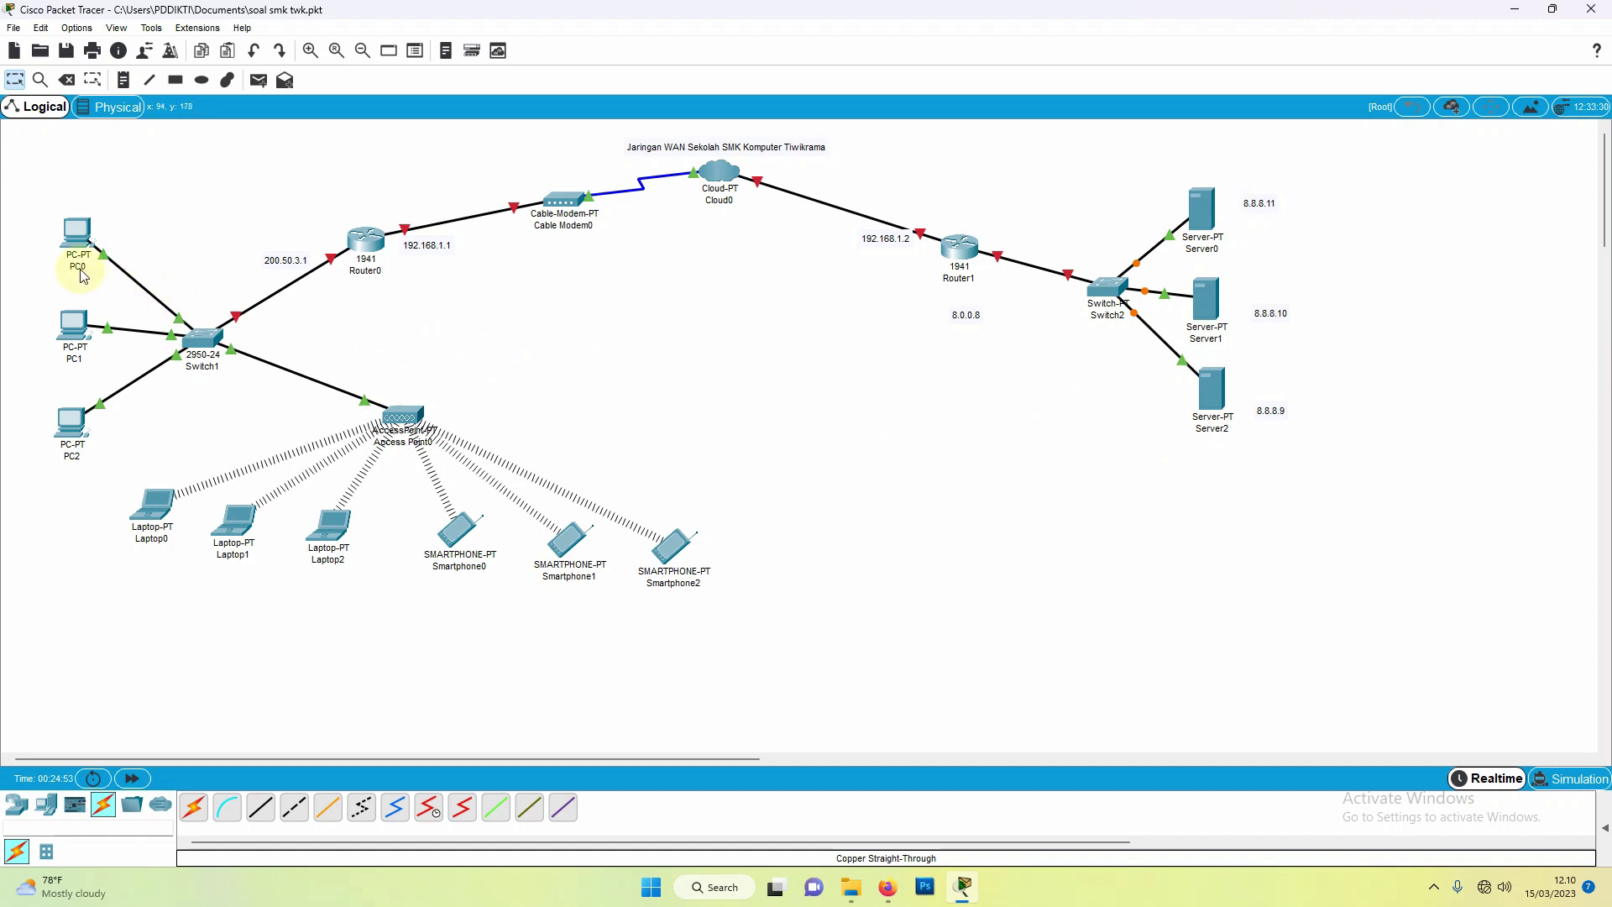
# Step: Rename PC0 to PC-Lab1 and PC1 to PC-Lab2, then begin editing PC2's label
pyautogui.moveTo(84, 277)
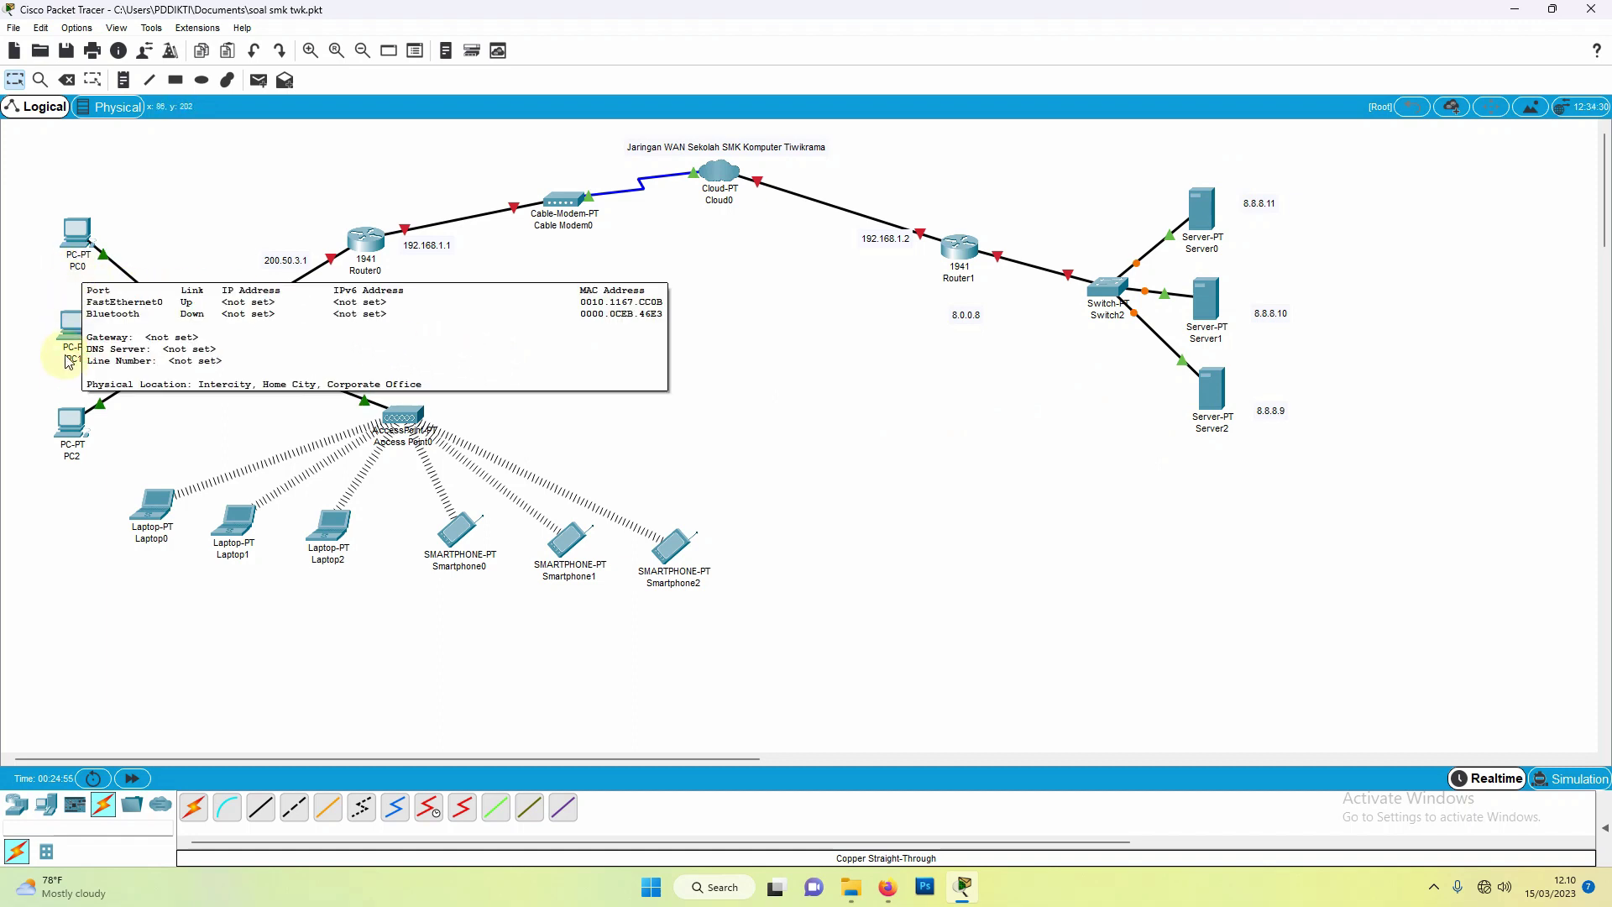
pyautogui.click(79, 267)
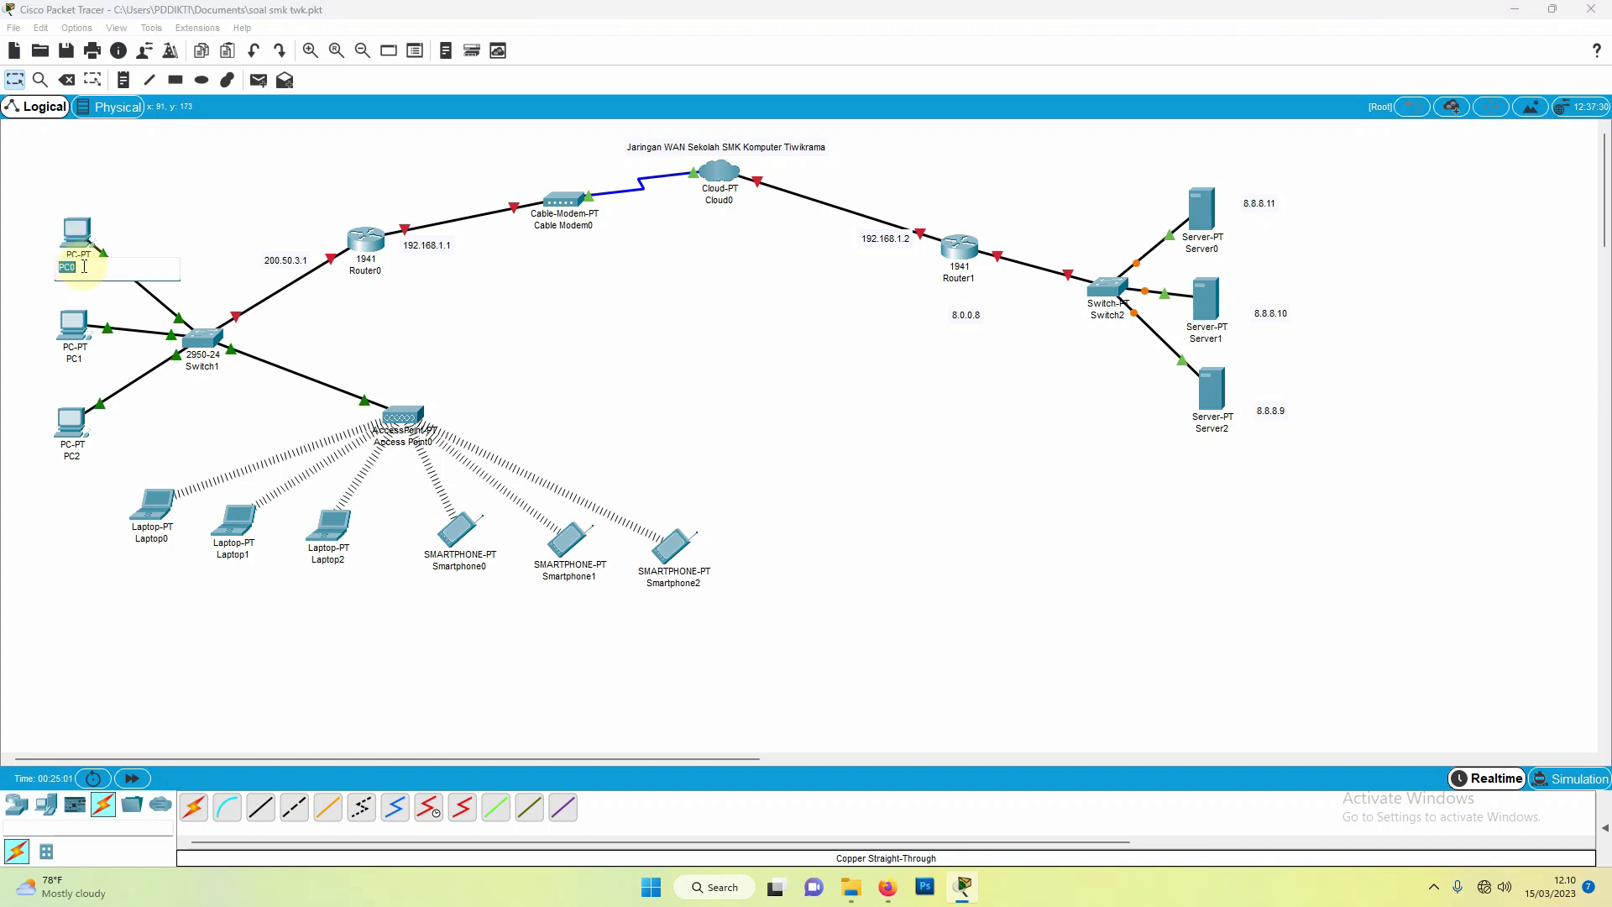
pyautogui.click(84, 267)
pyautogui.write('-Lab1')
pyautogui.click(78, 359)
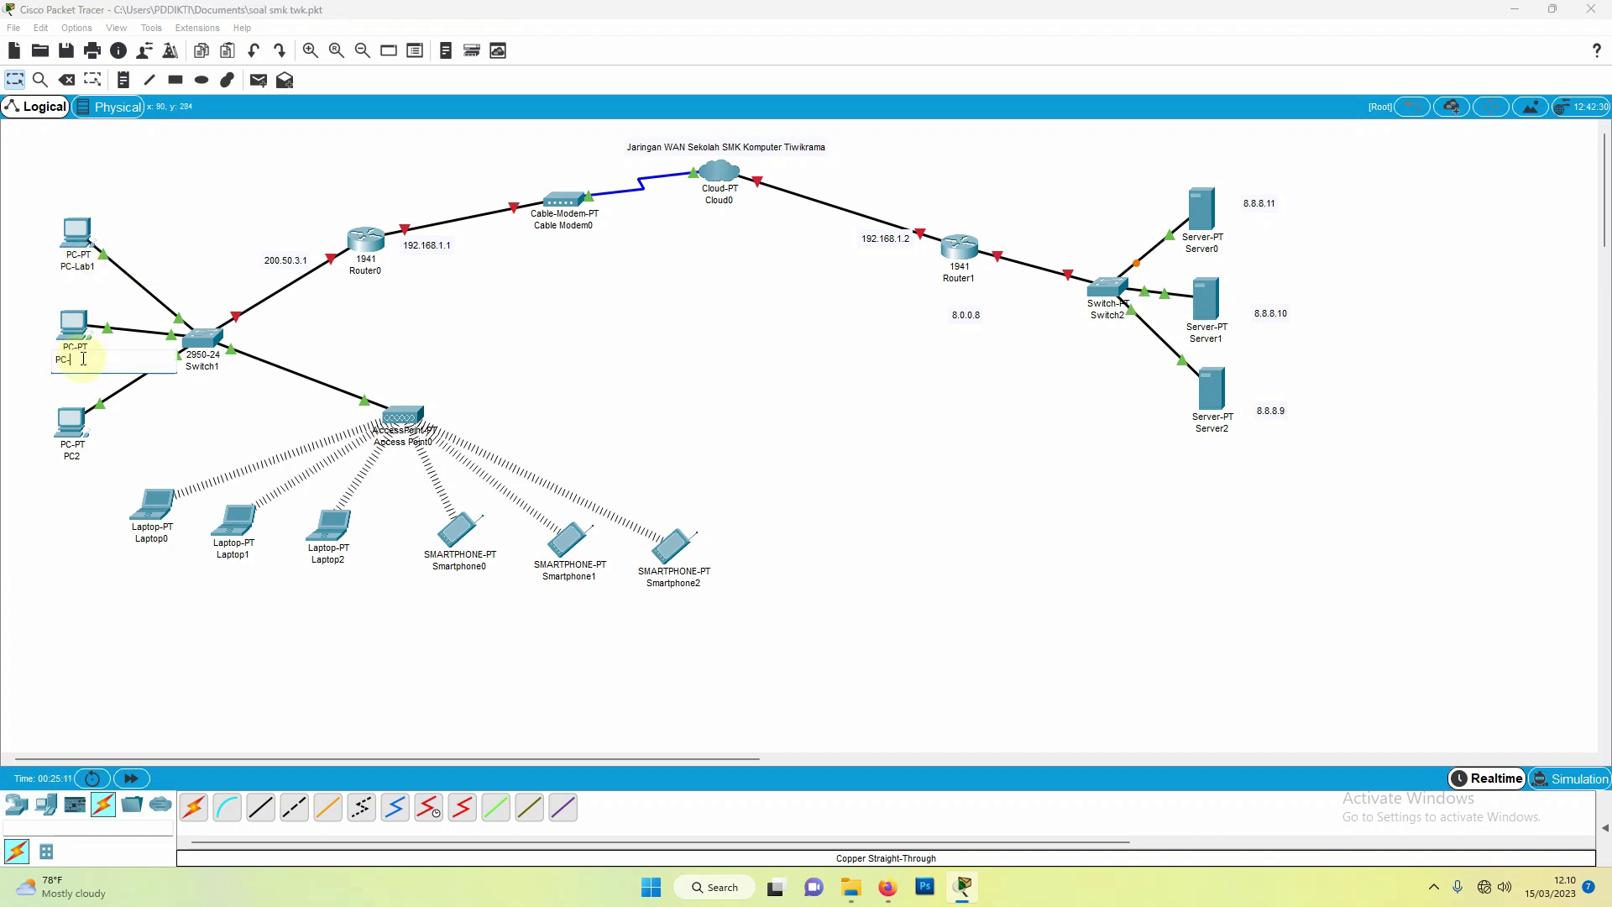
pyautogui.write('PC-Lab2')
pyautogui.click(81, 456)
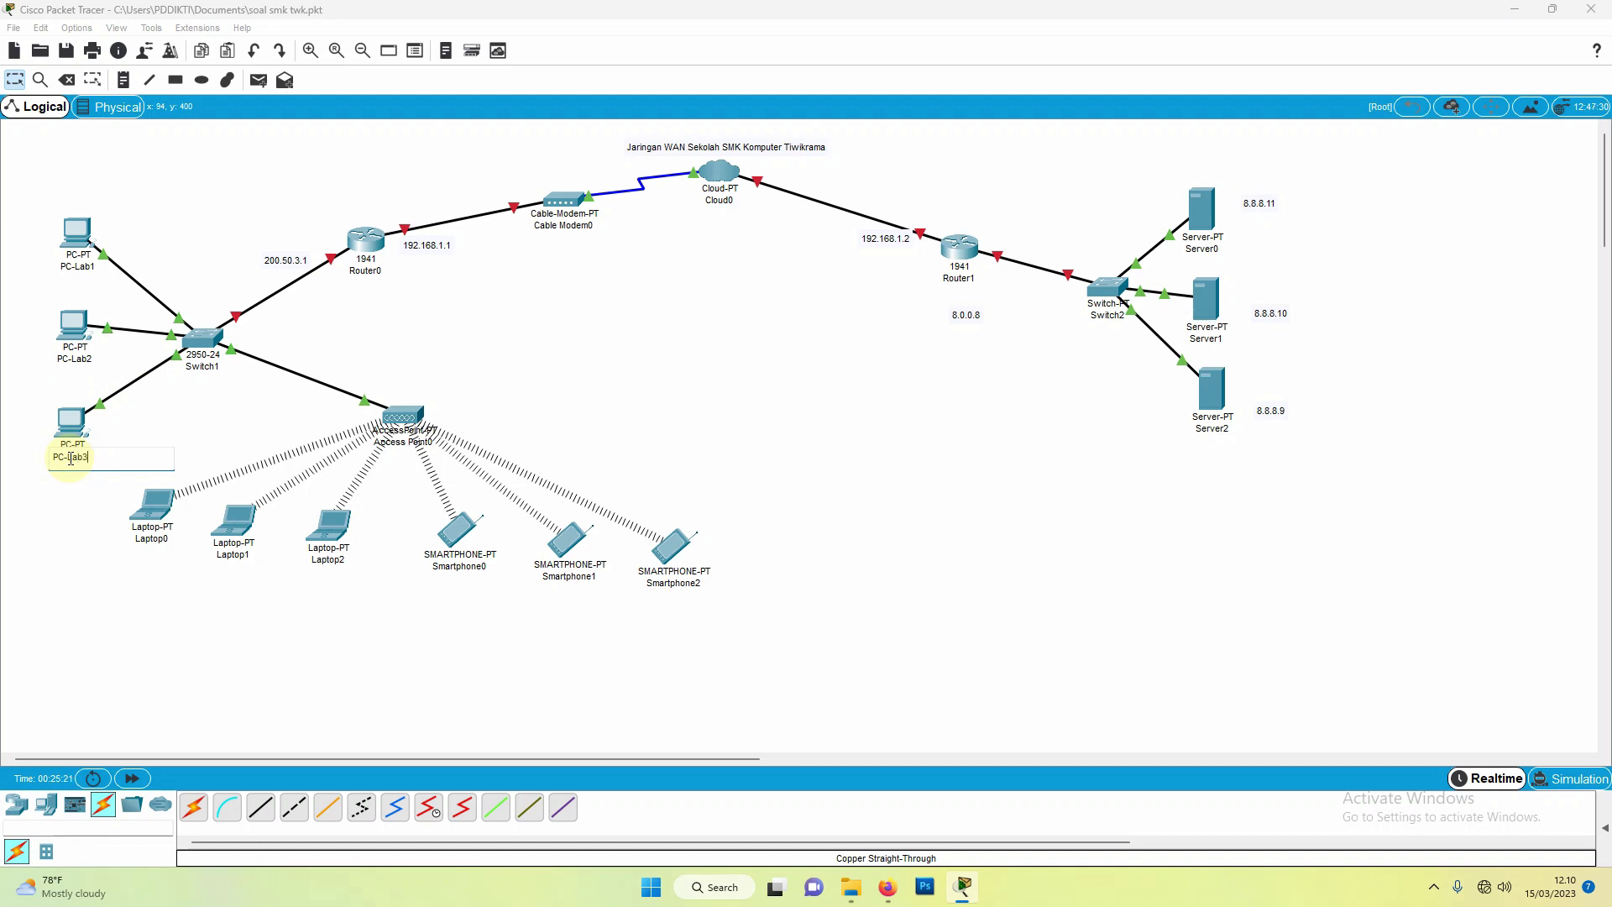
# Step: Confirm PC-Lab3 and rename the three laptops Guru1, Guru2 and Guru3
pyautogui.click(168, 540)
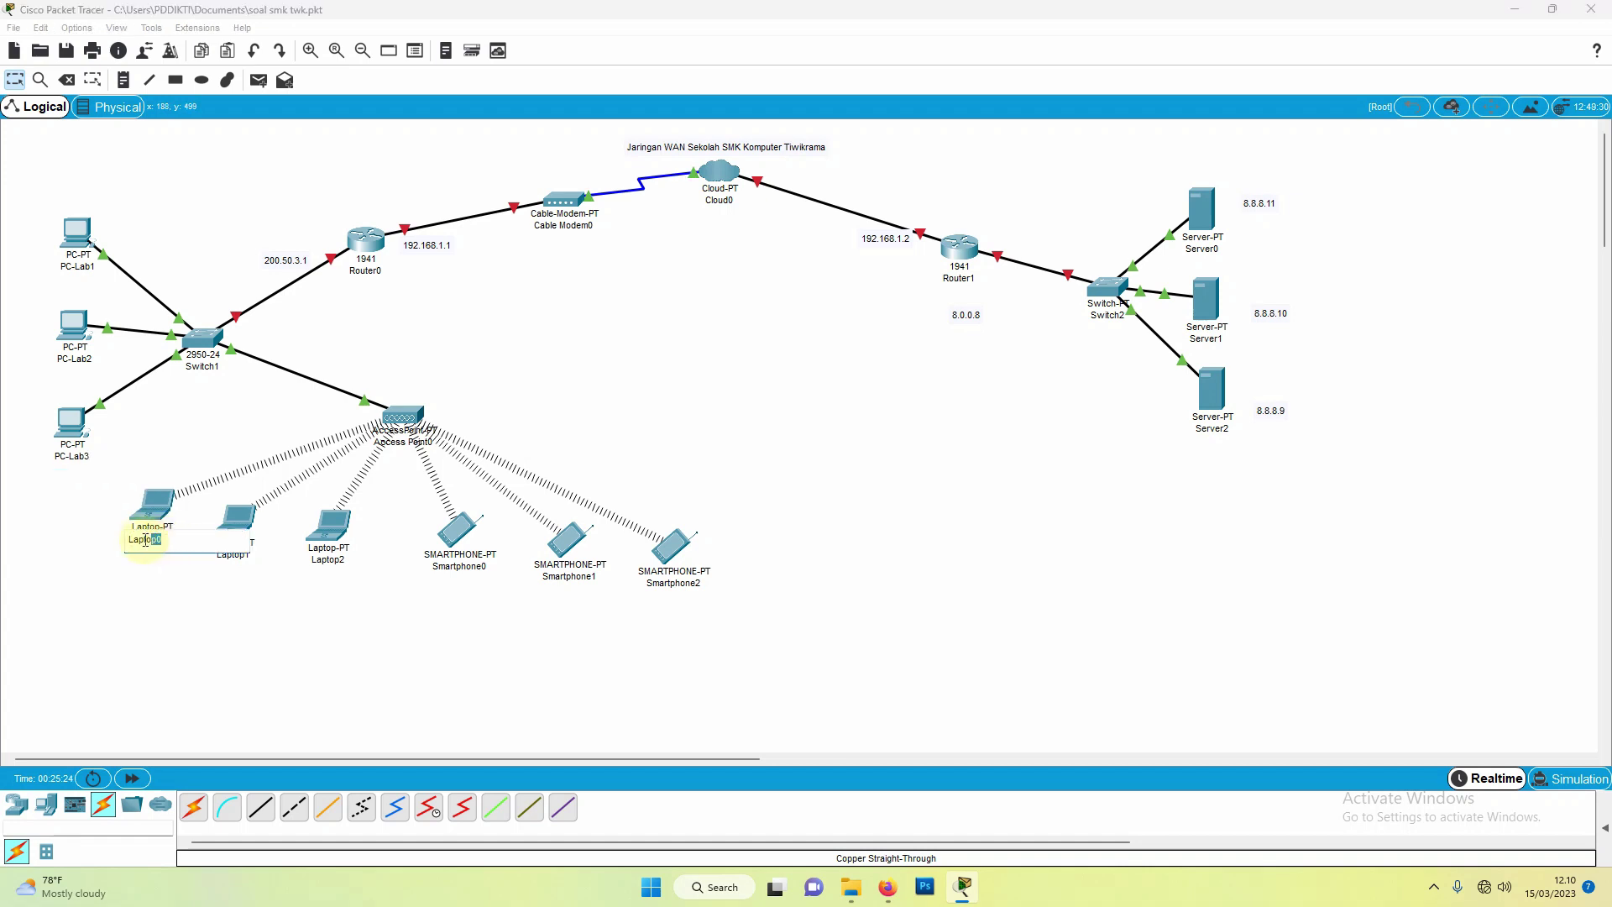
pyautogui.moveTo(145, 539); pyautogui.dragTo(116, 546)
pyautogui.write('Guru1')
pyautogui.click(251, 557)
pyautogui.moveTo(251, 558); pyautogui.dragTo(204, 557)
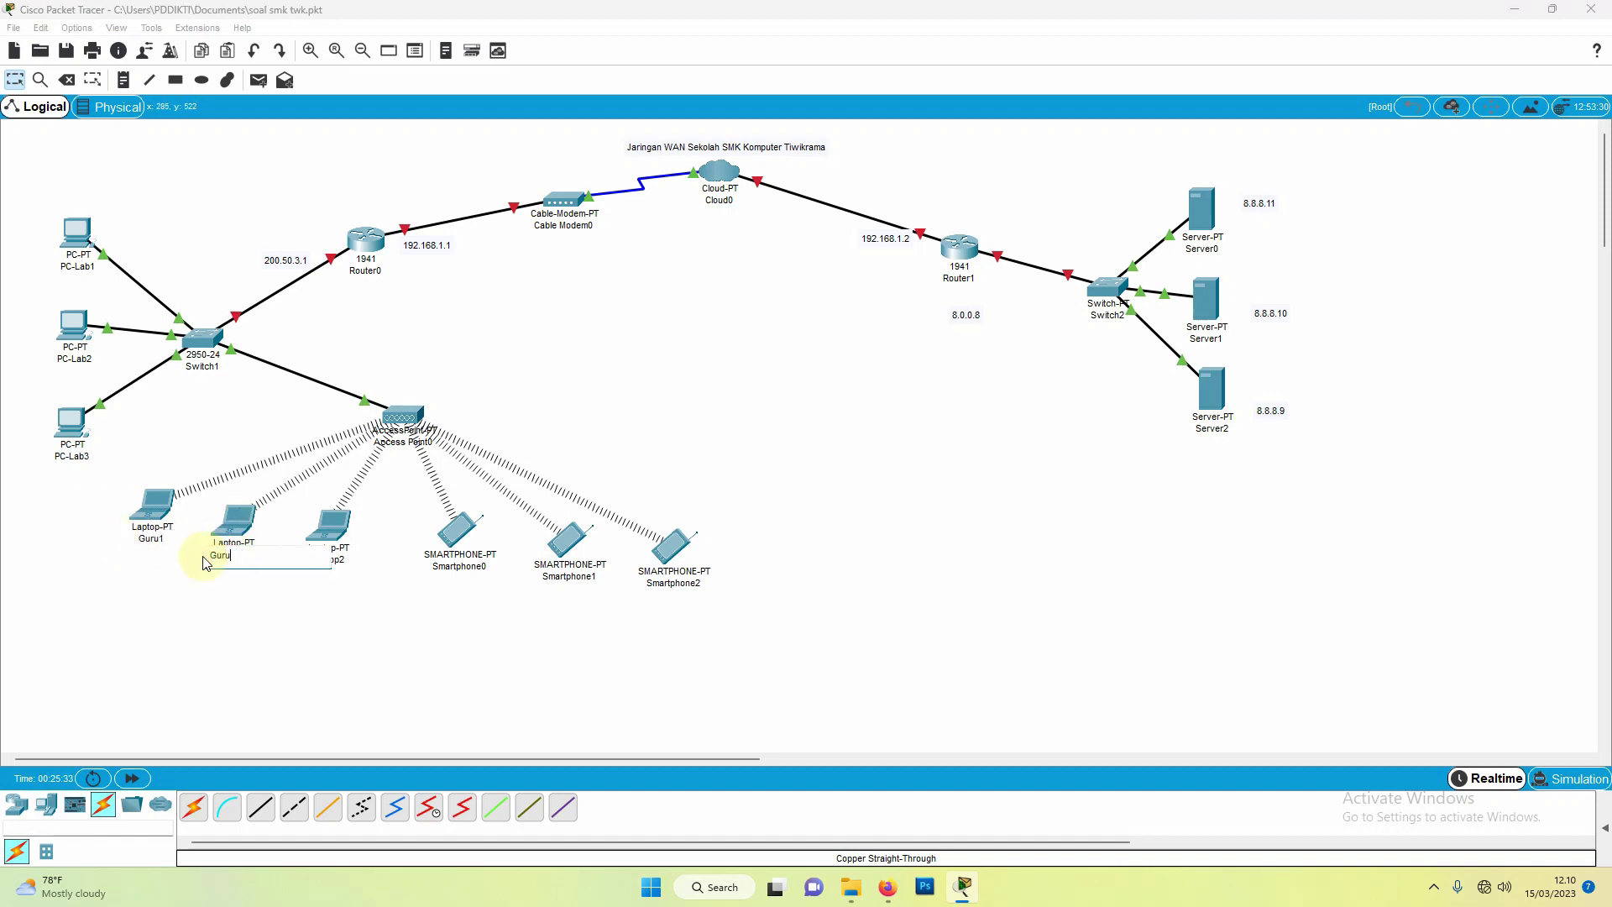
pyautogui.write('Guru2')
pyautogui.click(338, 561)
pyautogui.moveTo(339, 561); pyautogui.dragTo(295, 563)
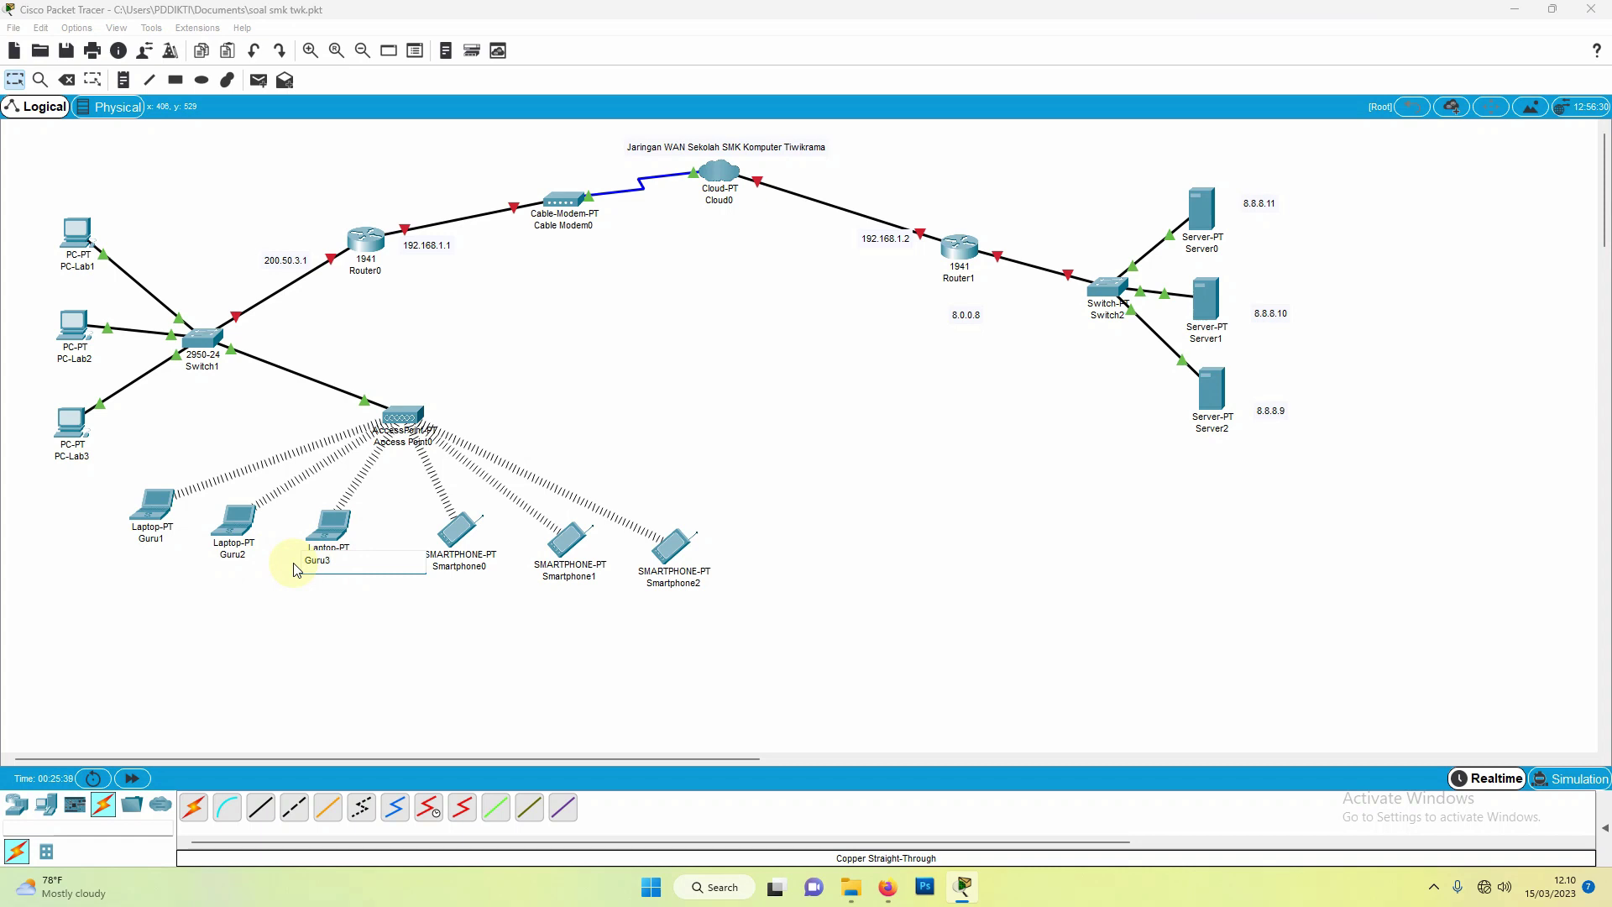
# Step: Rename the three smartphones Siswa1, Siswa2 and Siswa3
pyautogui.click(478, 569)
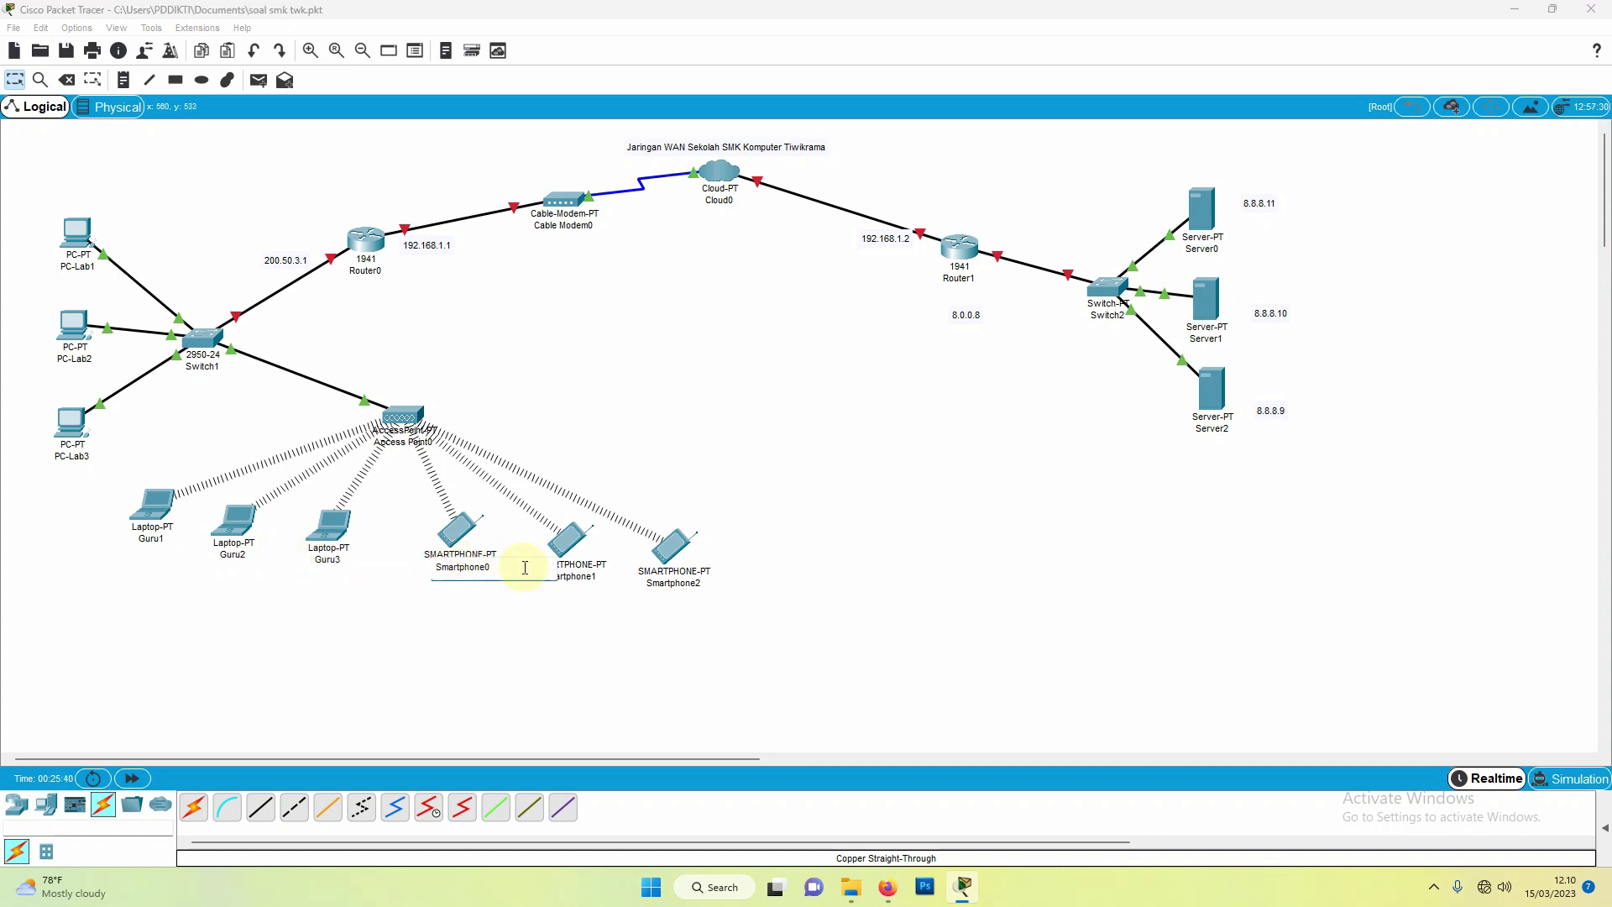
pyautogui.moveTo(521, 567); pyautogui.dragTo(430, 568)
pyautogui.write('Siswa1')
pyautogui.click(588, 578)
pyautogui.moveTo(601, 577); pyautogui.dragTo(490, 577)
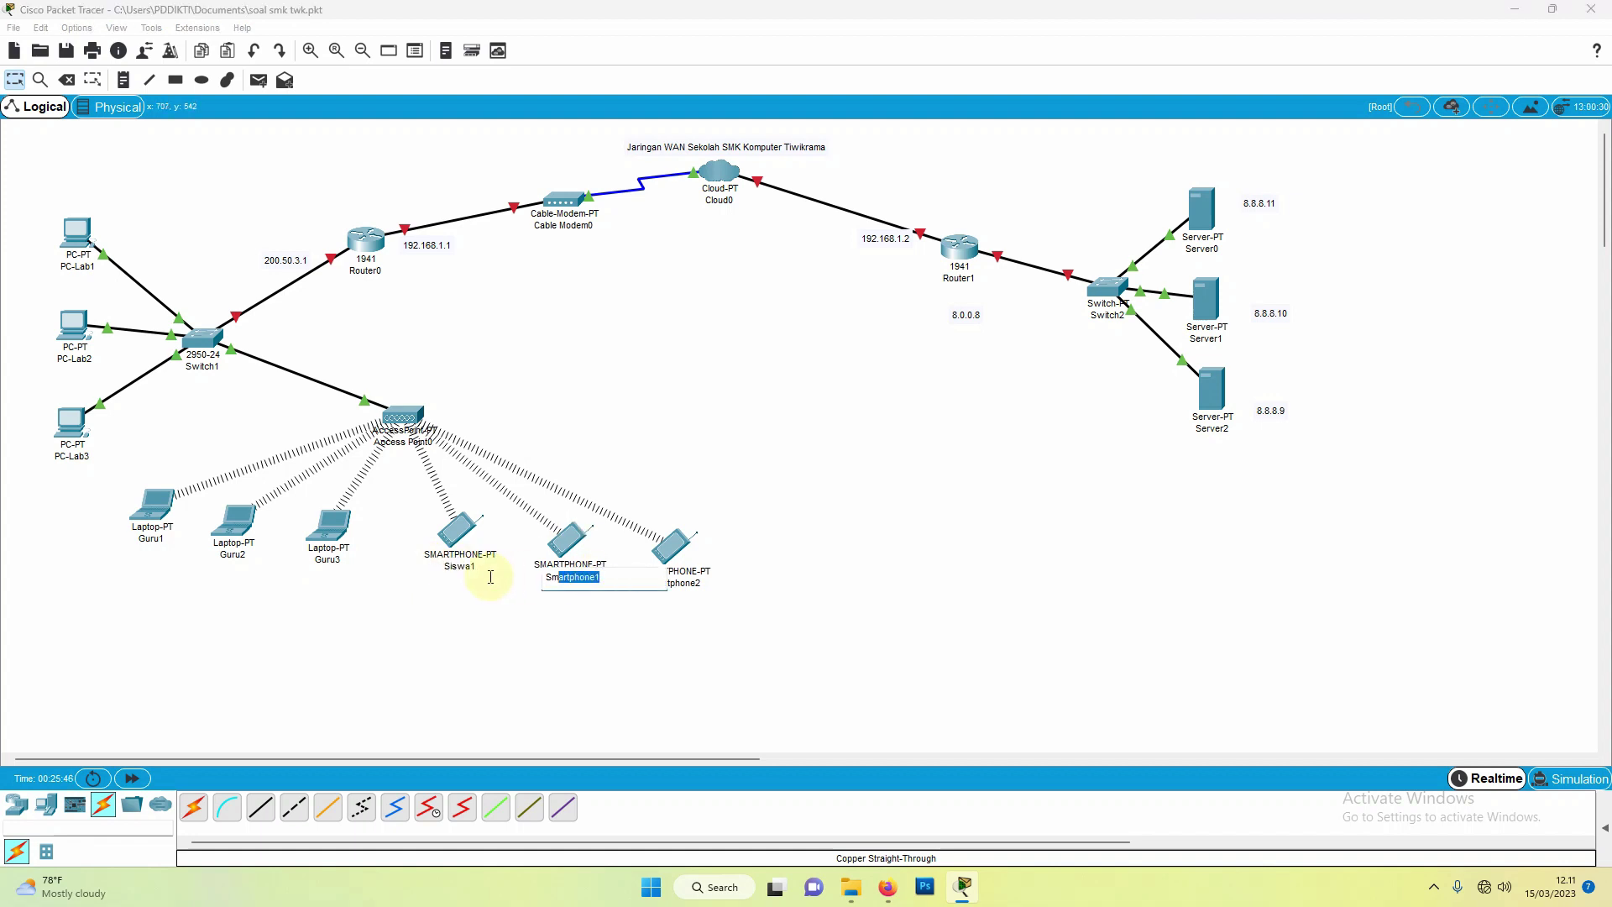
pyautogui.write('Siswa2')
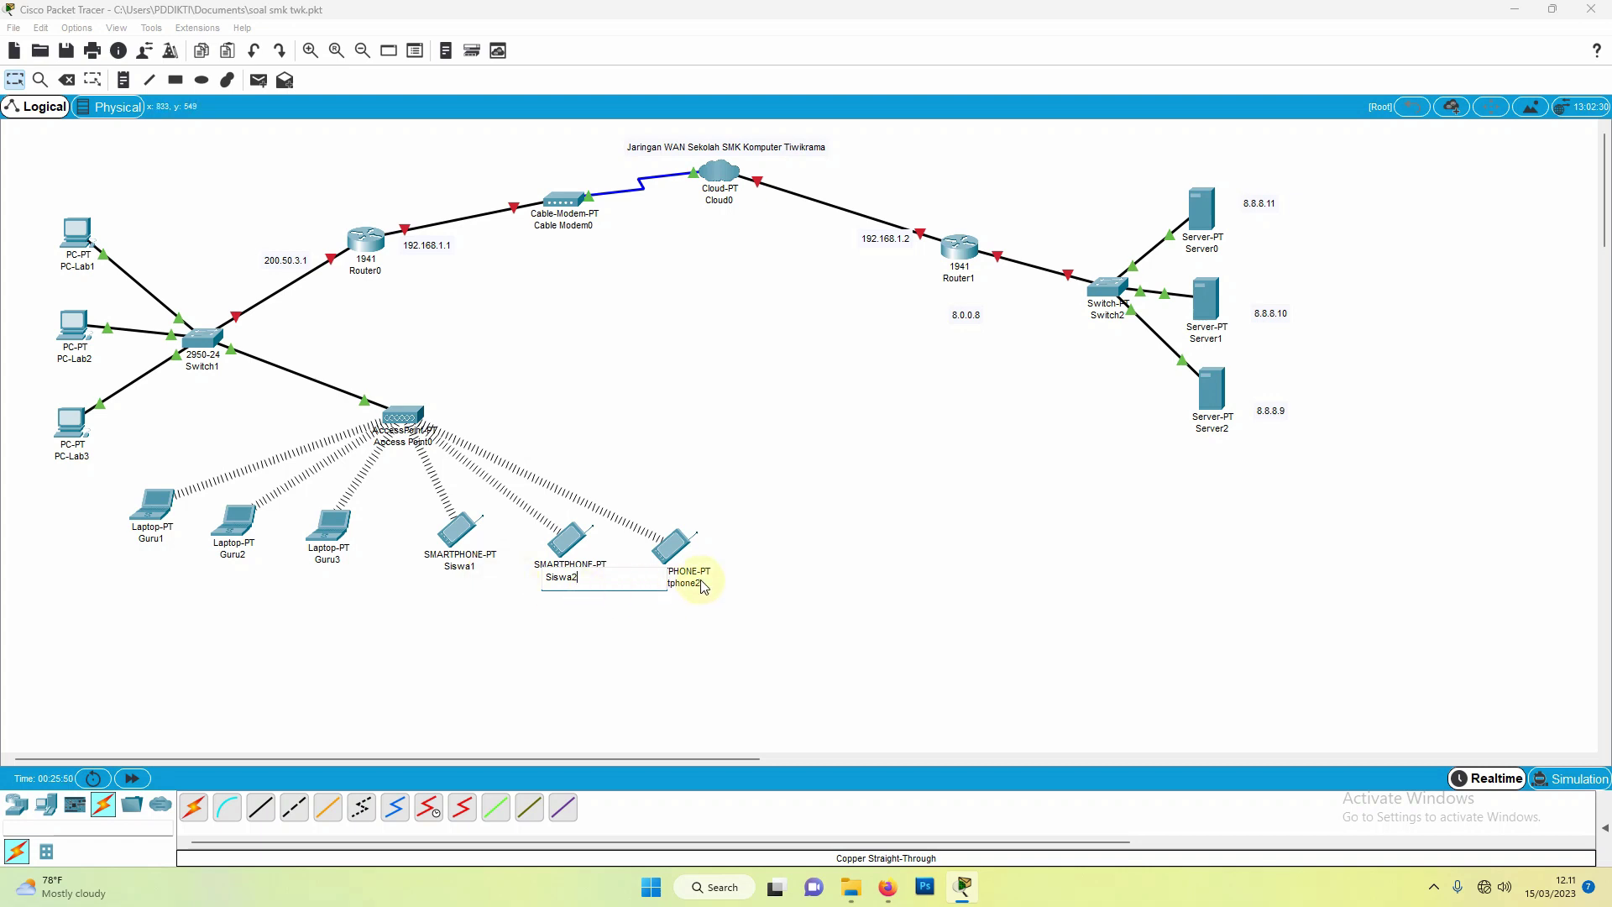
pyautogui.click(702, 585)
pyautogui.moveTo(728, 585); pyautogui.dragTo(619, 585)
pyautogui.write('S')
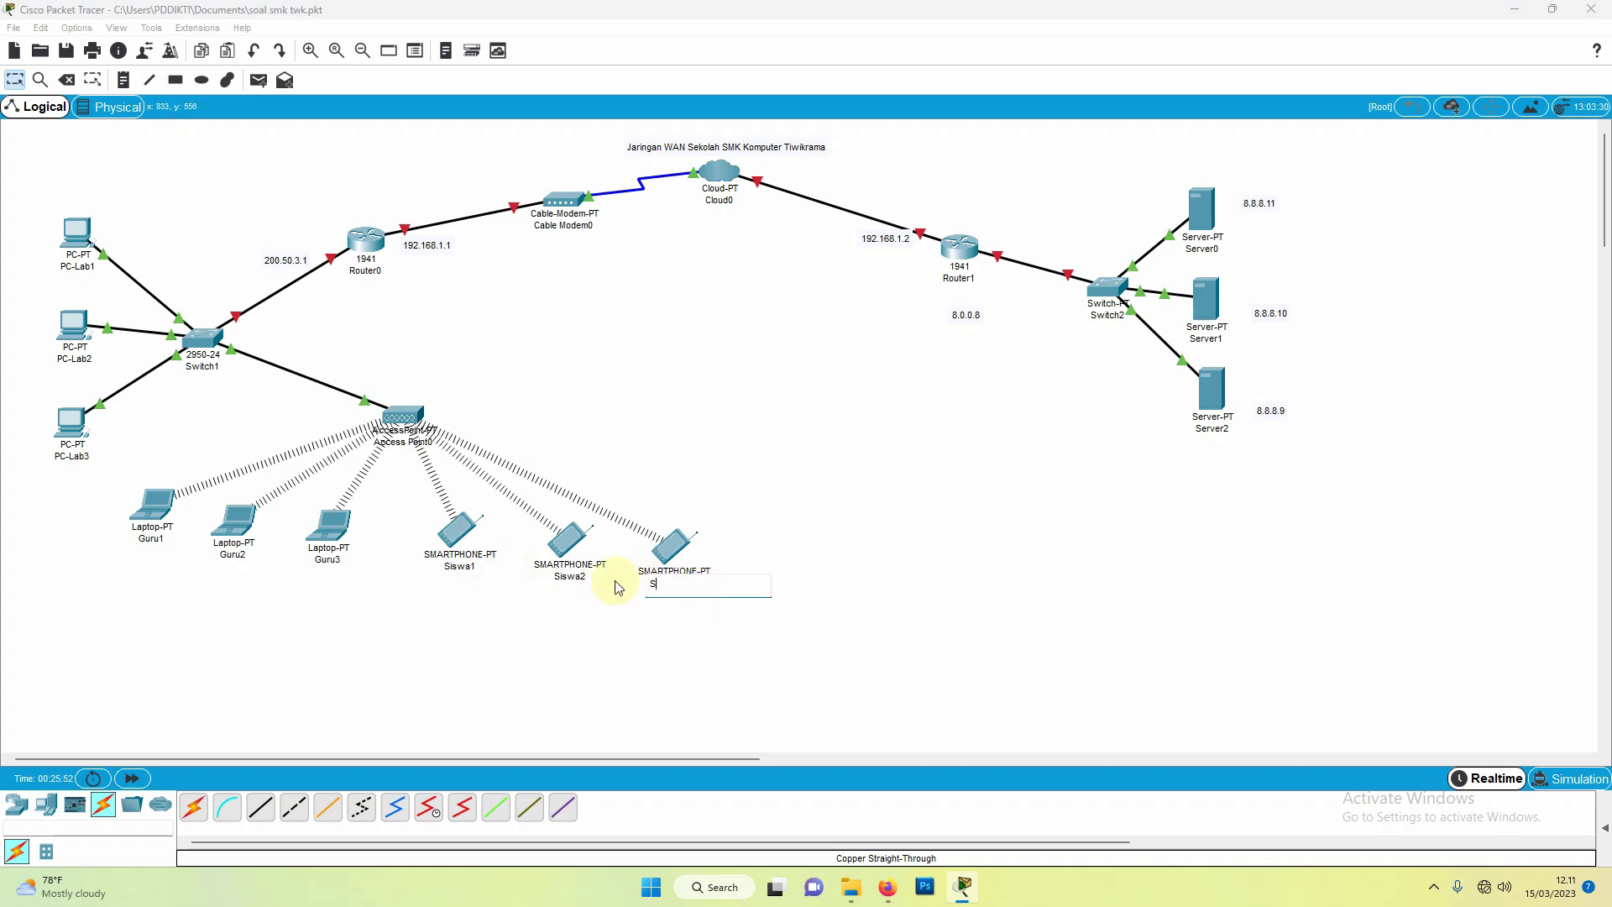
pyautogui.write('iswa3')
pyautogui.click(563, 362)
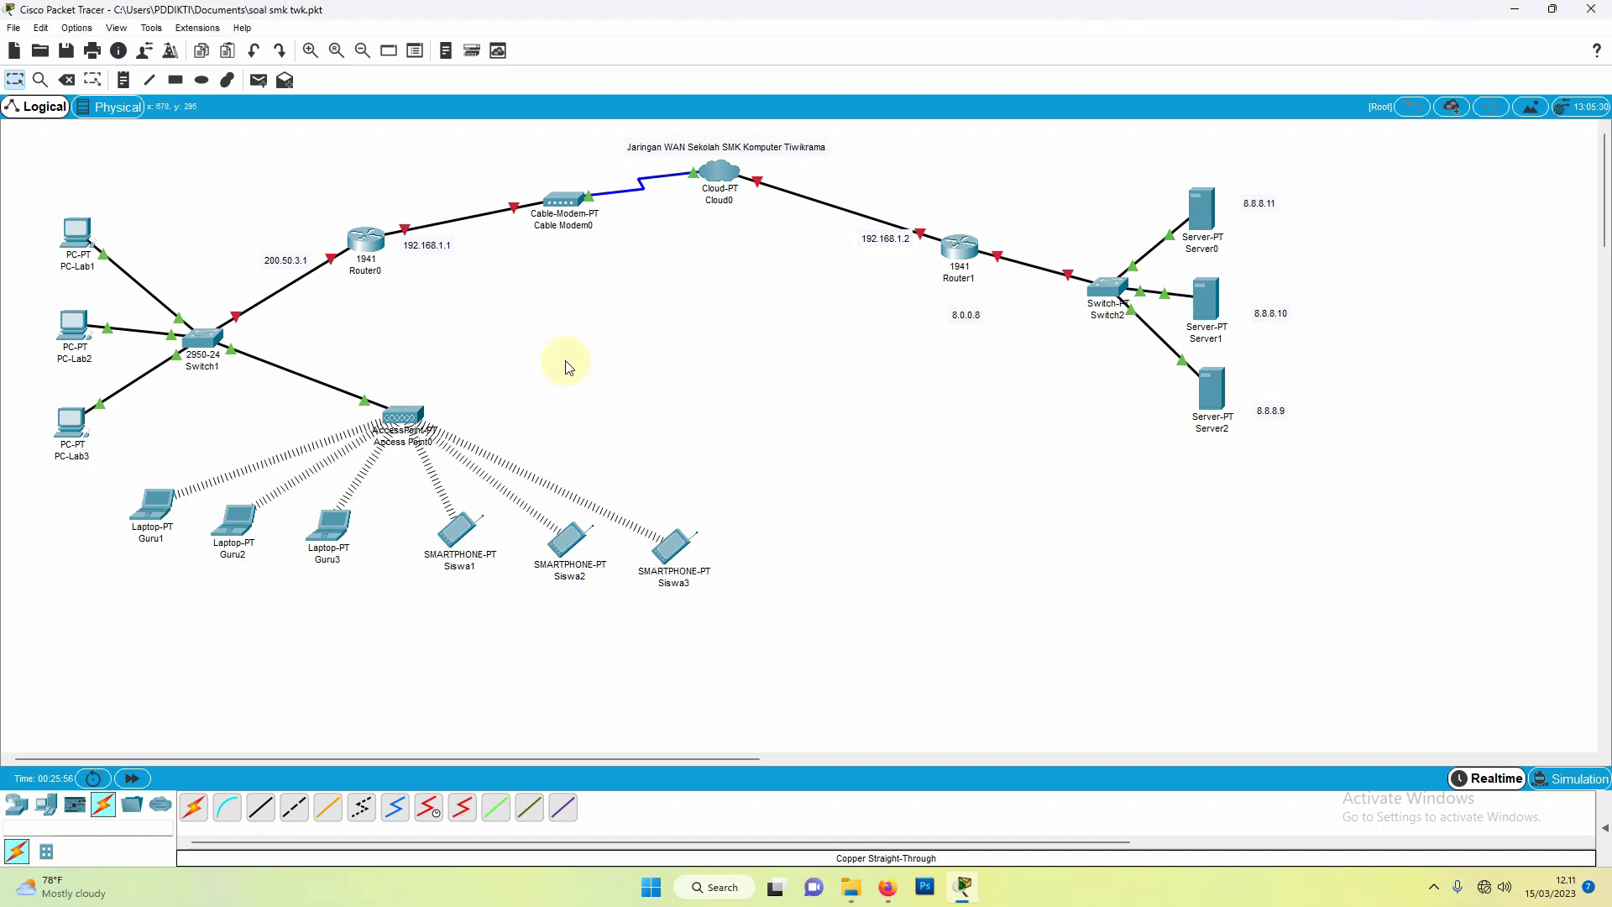
# Step: Rename Router0 to Router-SMK-Twk and the modem to Modem-SMK-Twk
pyautogui.click(370, 272)
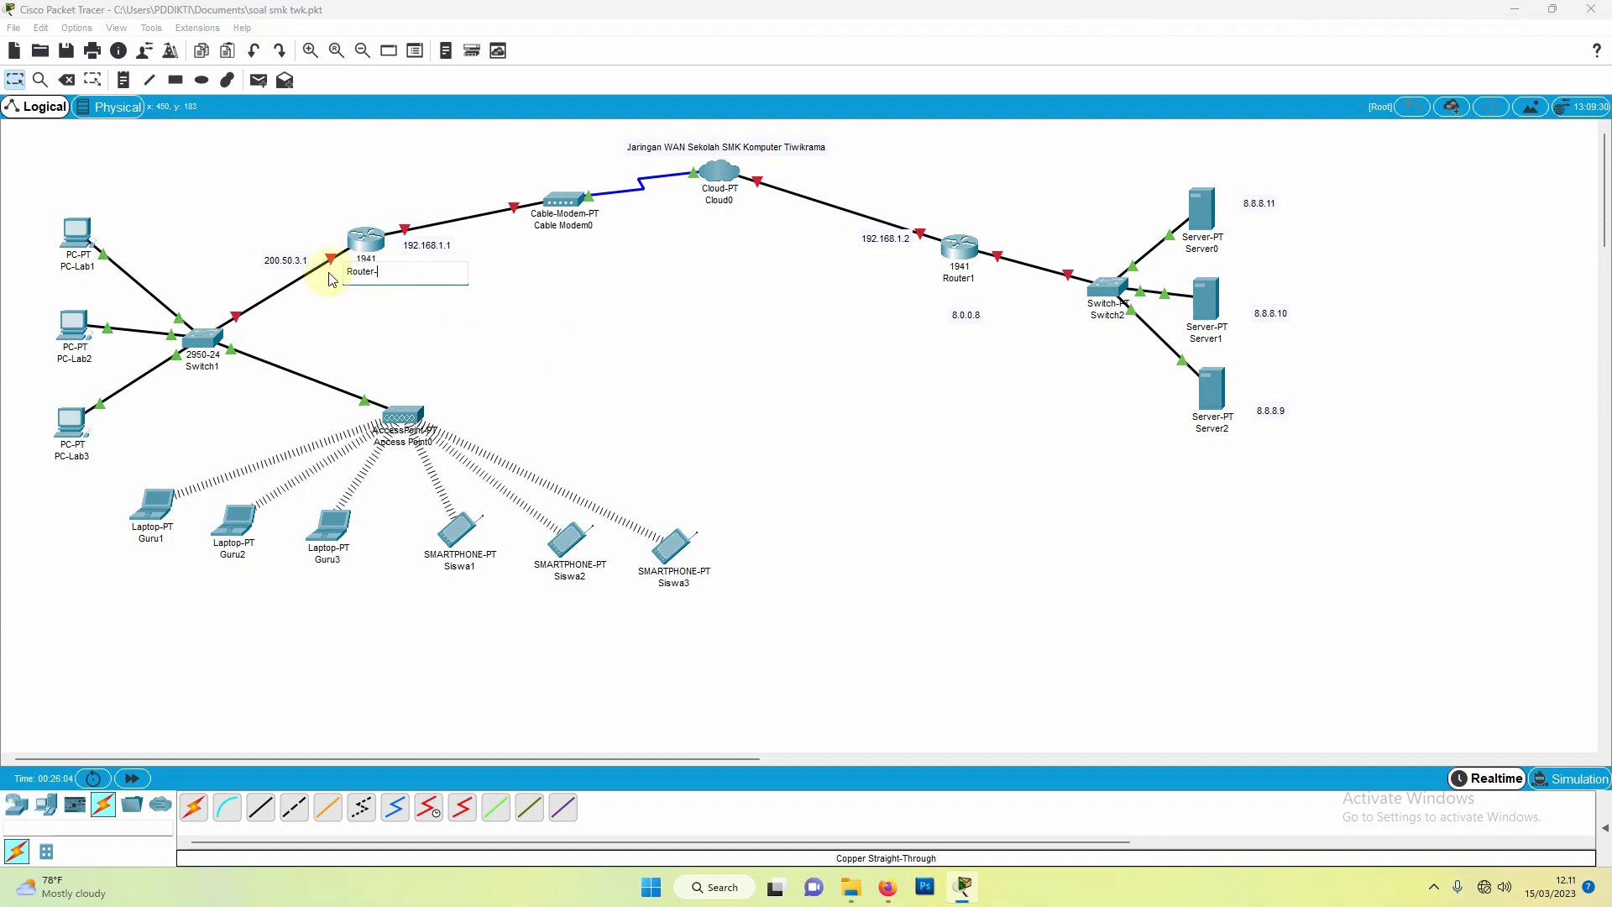
pyautogui.write('-SMK-Twk')
pyautogui.click(595, 229)
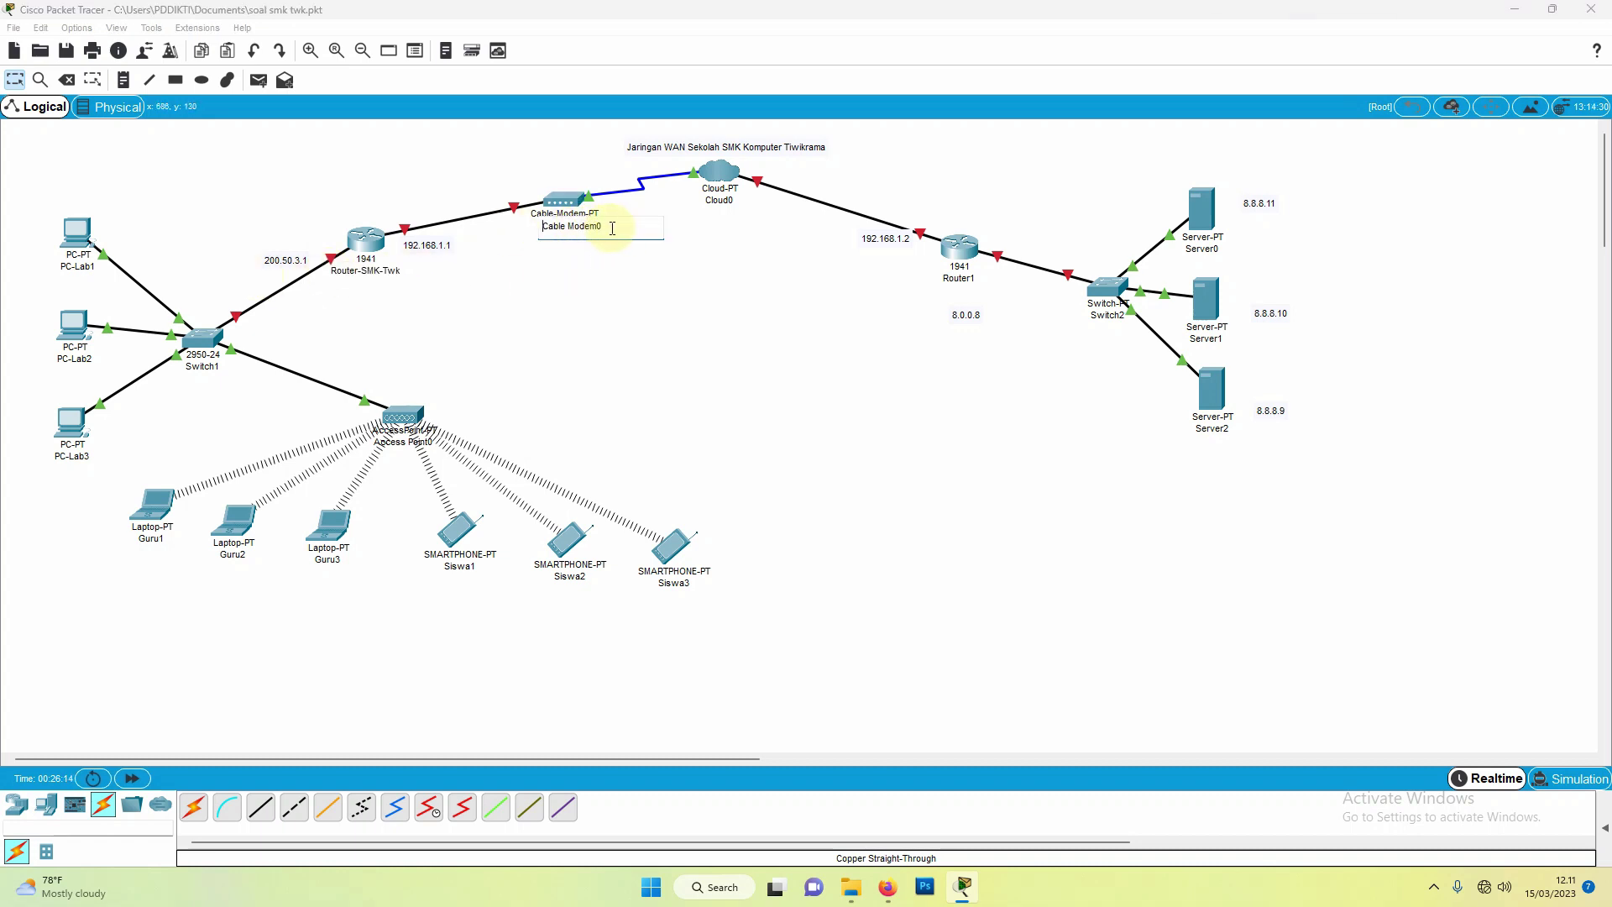
pyautogui.moveTo(606, 228); pyautogui.dragTo(514, 226)
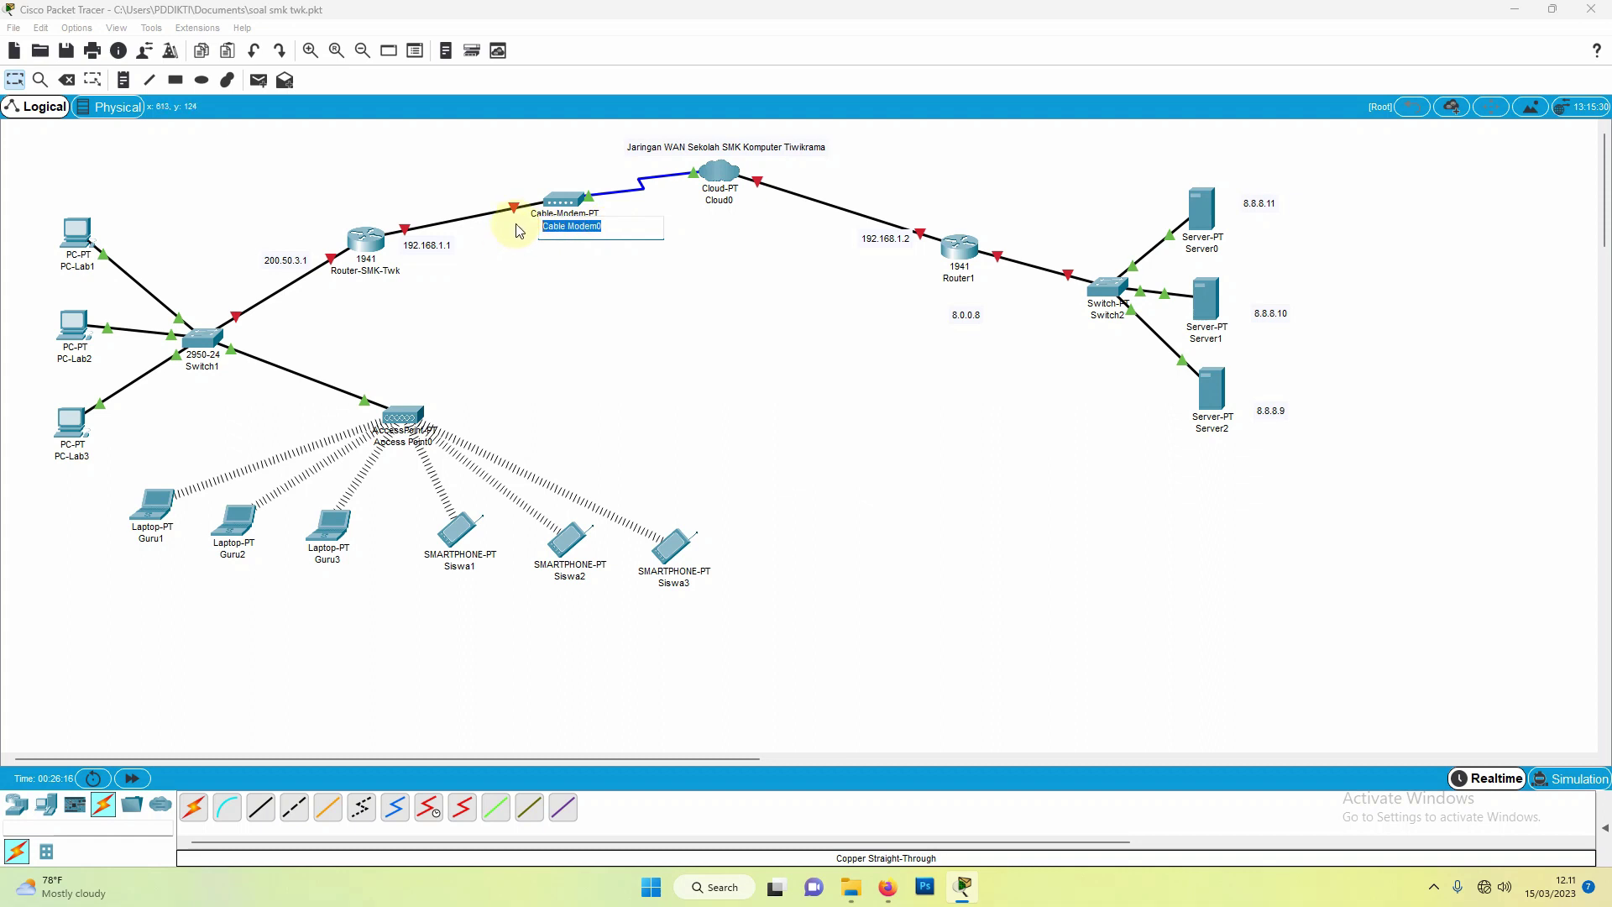
pyautogui.write('Modem-SMK-Twk')
pyautogui.click(732, 204)
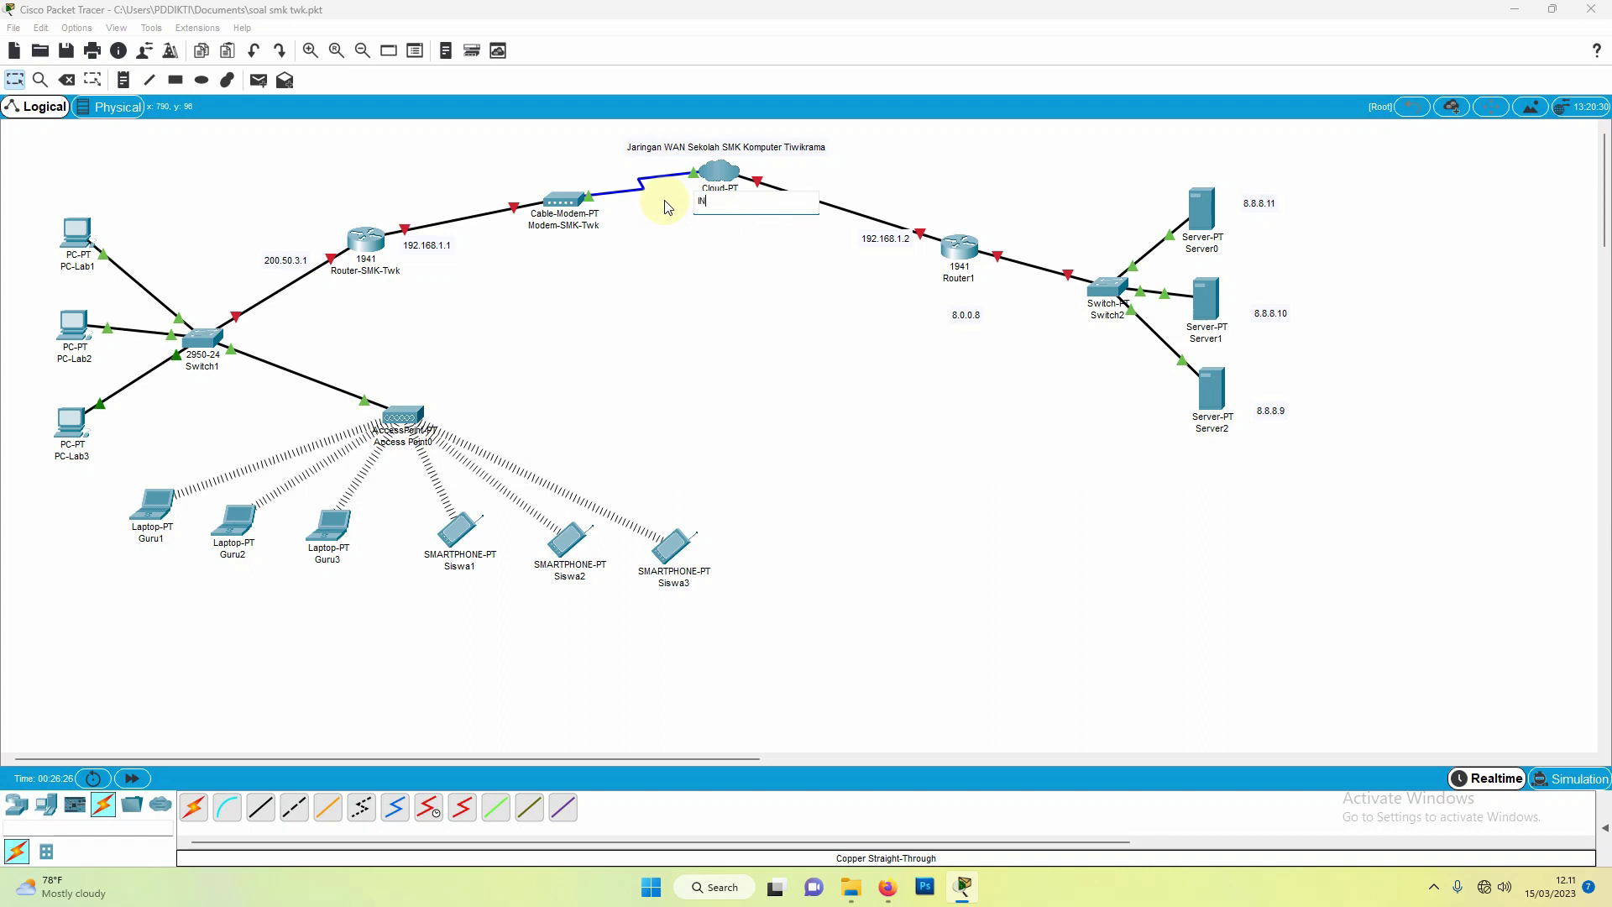
# Step: Name the cloud INTERNET and rename Router1 to Router-Telkom
pyautogui.write('INTERNET')
pyautogui.click(975, 281)
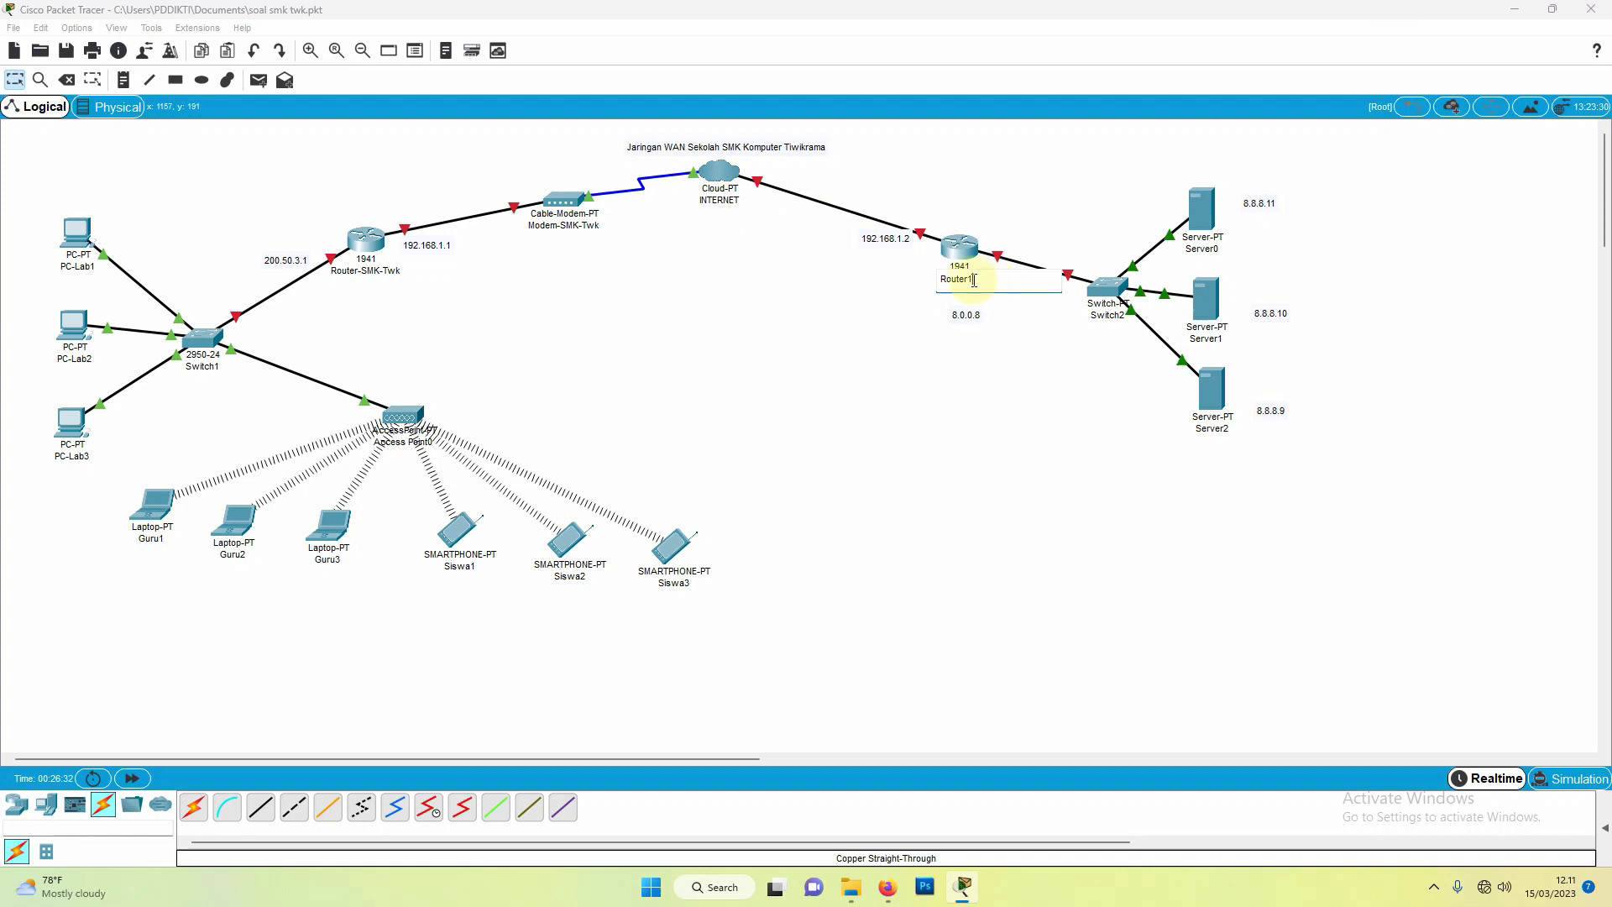
pyautogui.doubleClick(939, 279)
pyautogui.click(970, 279)
pyautogui.write('Telkom')
# Step: Rename Switch2 to Switch-Server and Server2 to DNS-SMK-TWK
pyautogui.click(1104, 317)
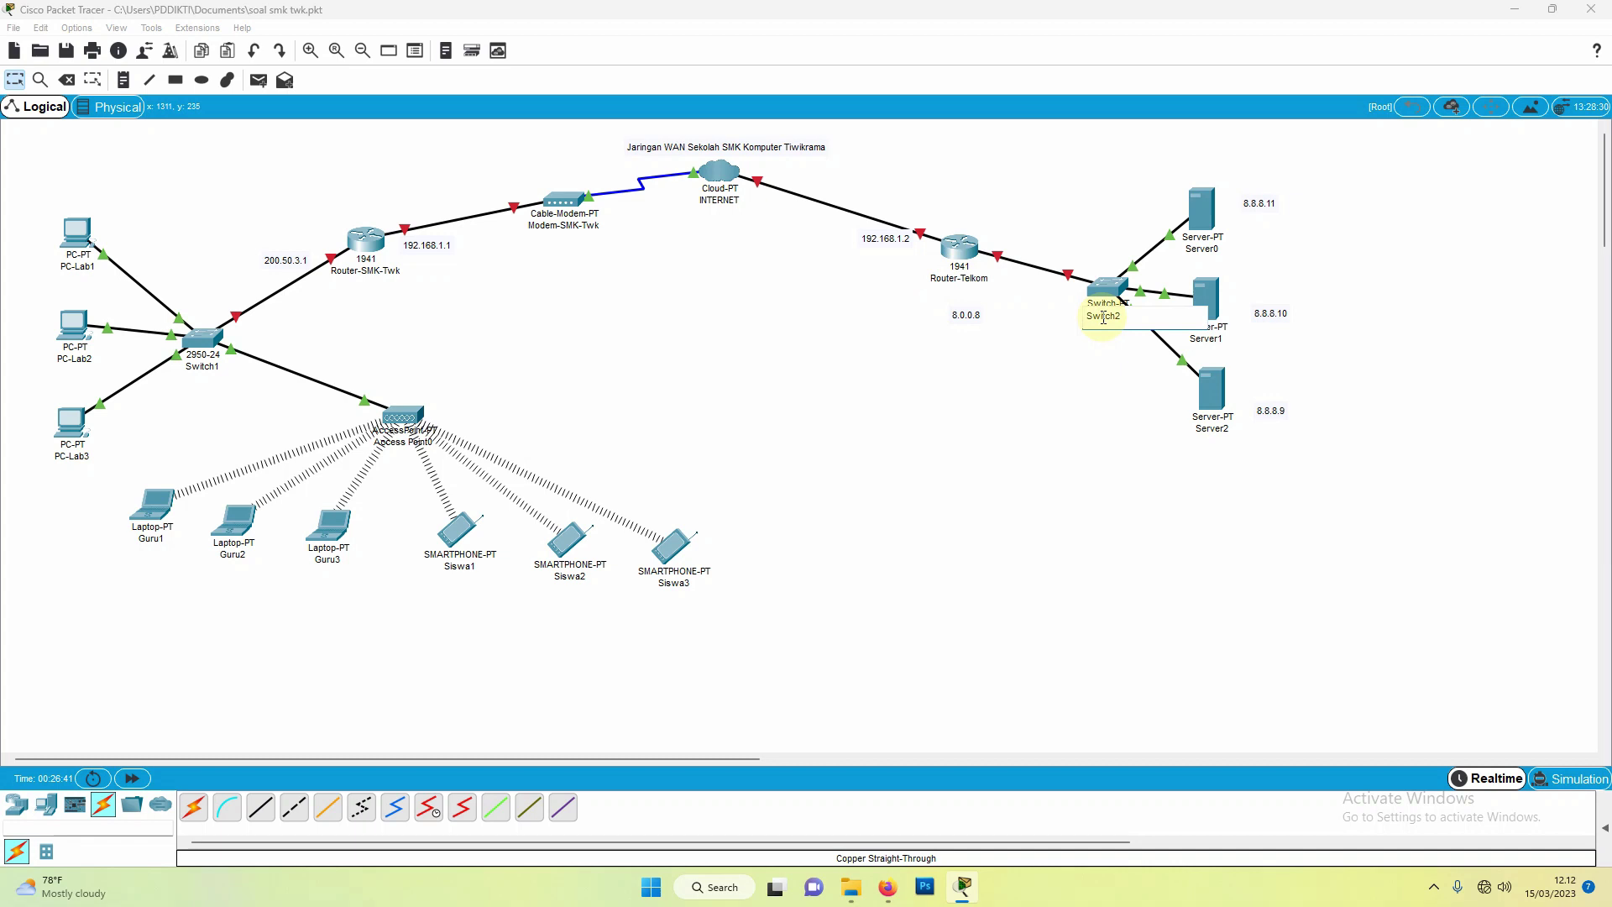
pyautogui.moveTo(1133, 317); pyautogui.dragTo(1078, 324)
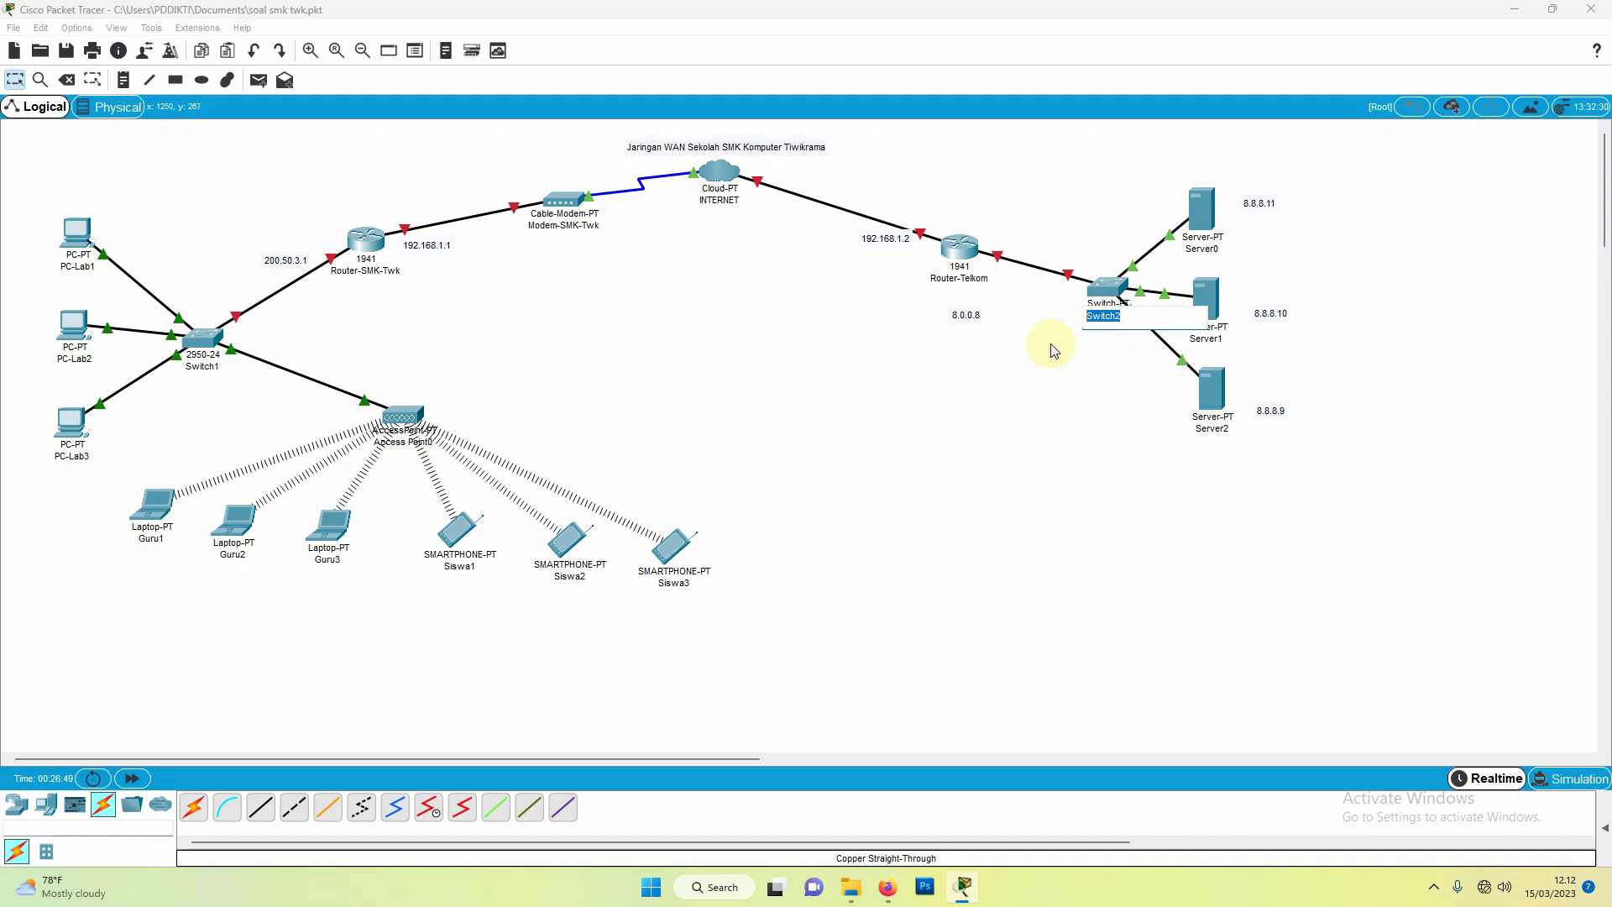
pyautogui.write('Switch2')
pyautogui.click(1226, 430)
pyautogui.moveTo(1240, 430); pyautogui.dragTo(1183, 431)
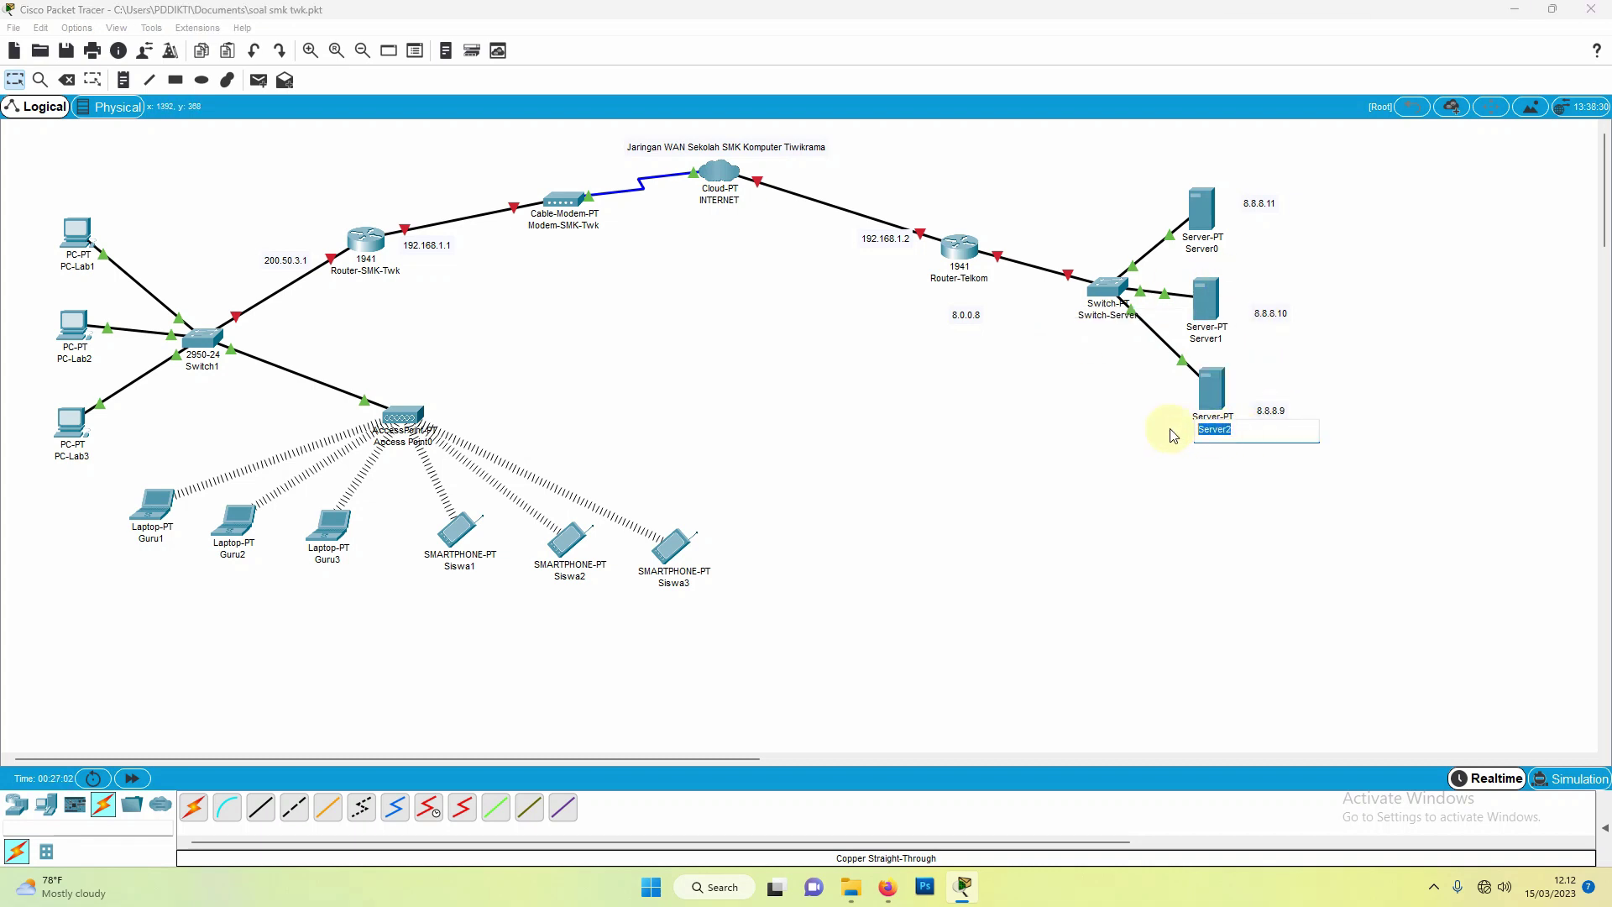
pyautogui.write('D')
pyautogui.write('NS-SMK-TWK')
pyautogui.press('Return')
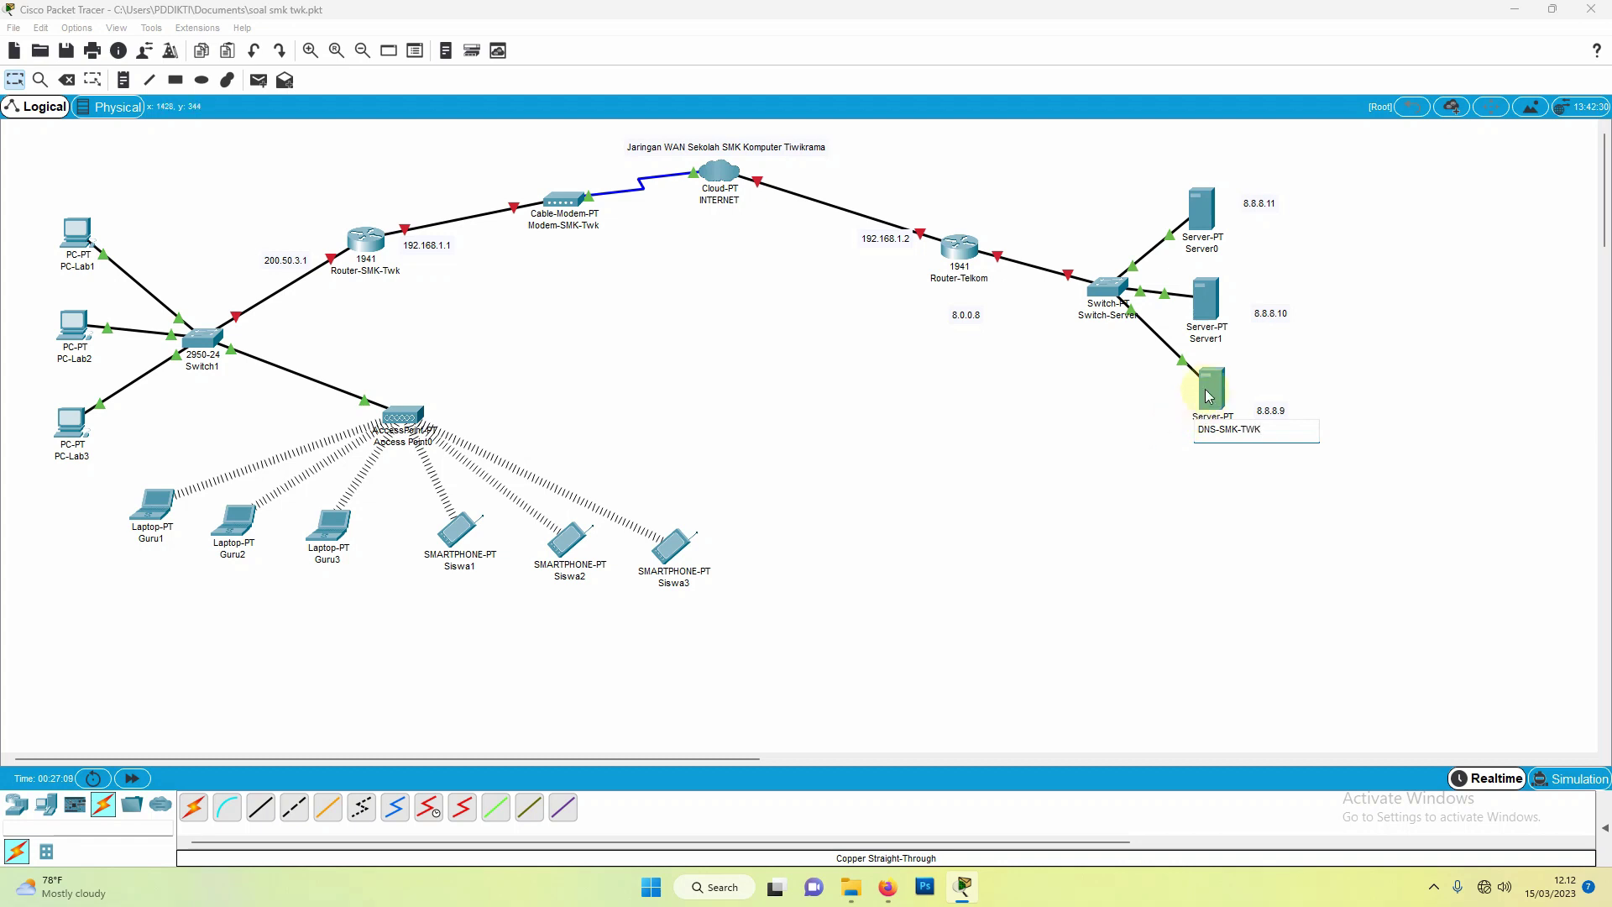
# Step: Rename Server1 to WEB-SMK-TWK and Server0 to EMAIL-SMK-TWK
pyautogui.click(1221, 340)
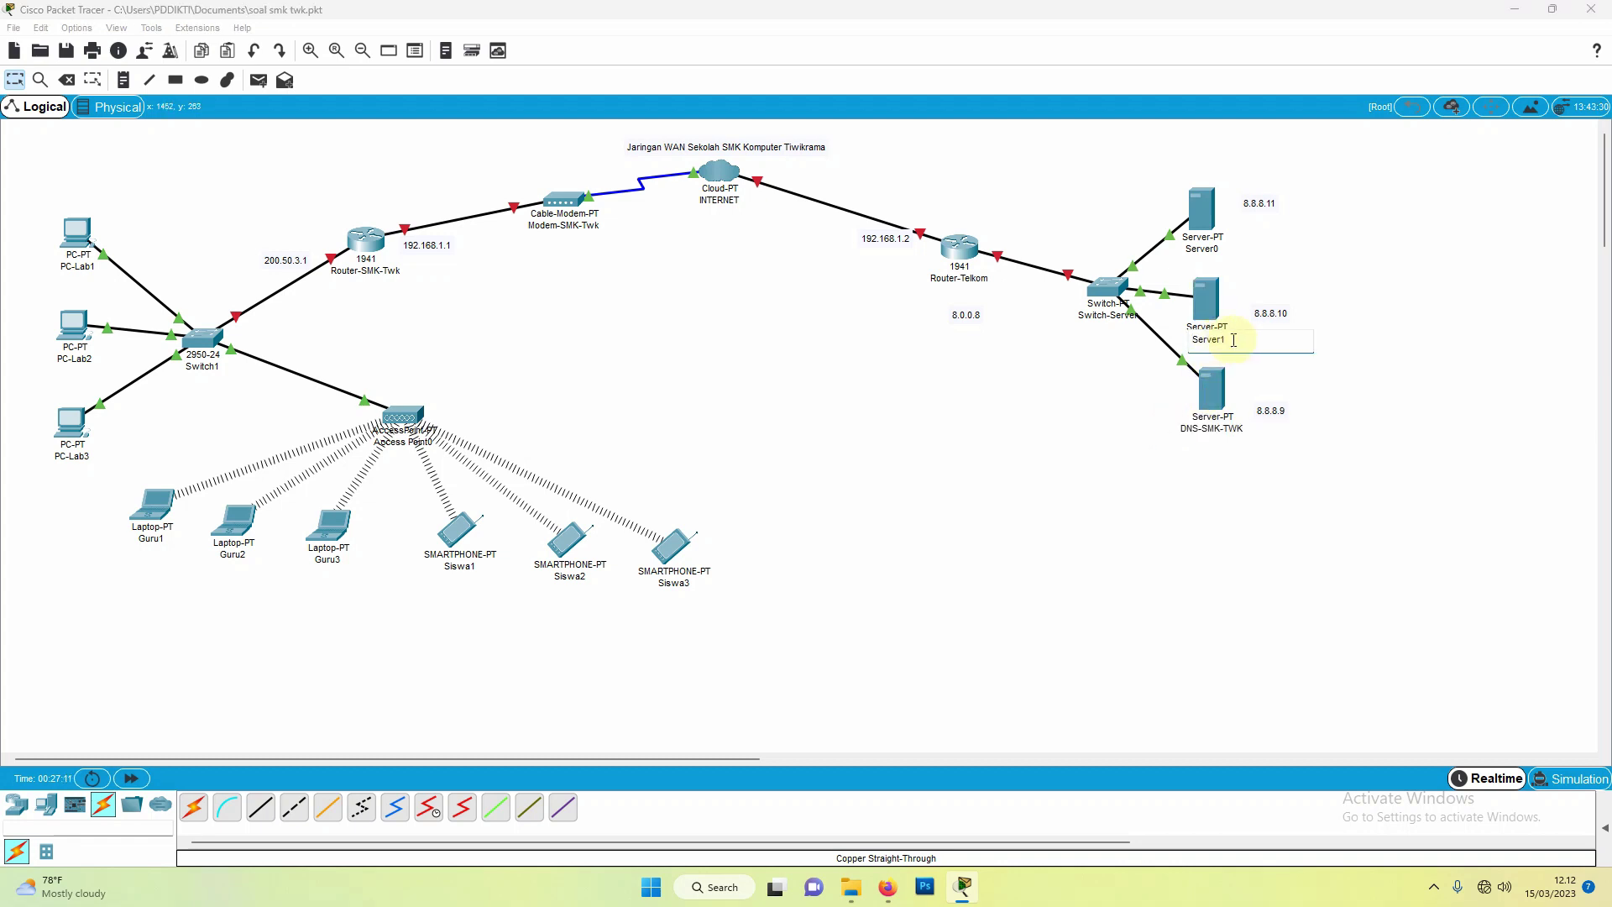
pyautogui.moveTo(1233, 340); pyautogui.dragTo(1178, 340)
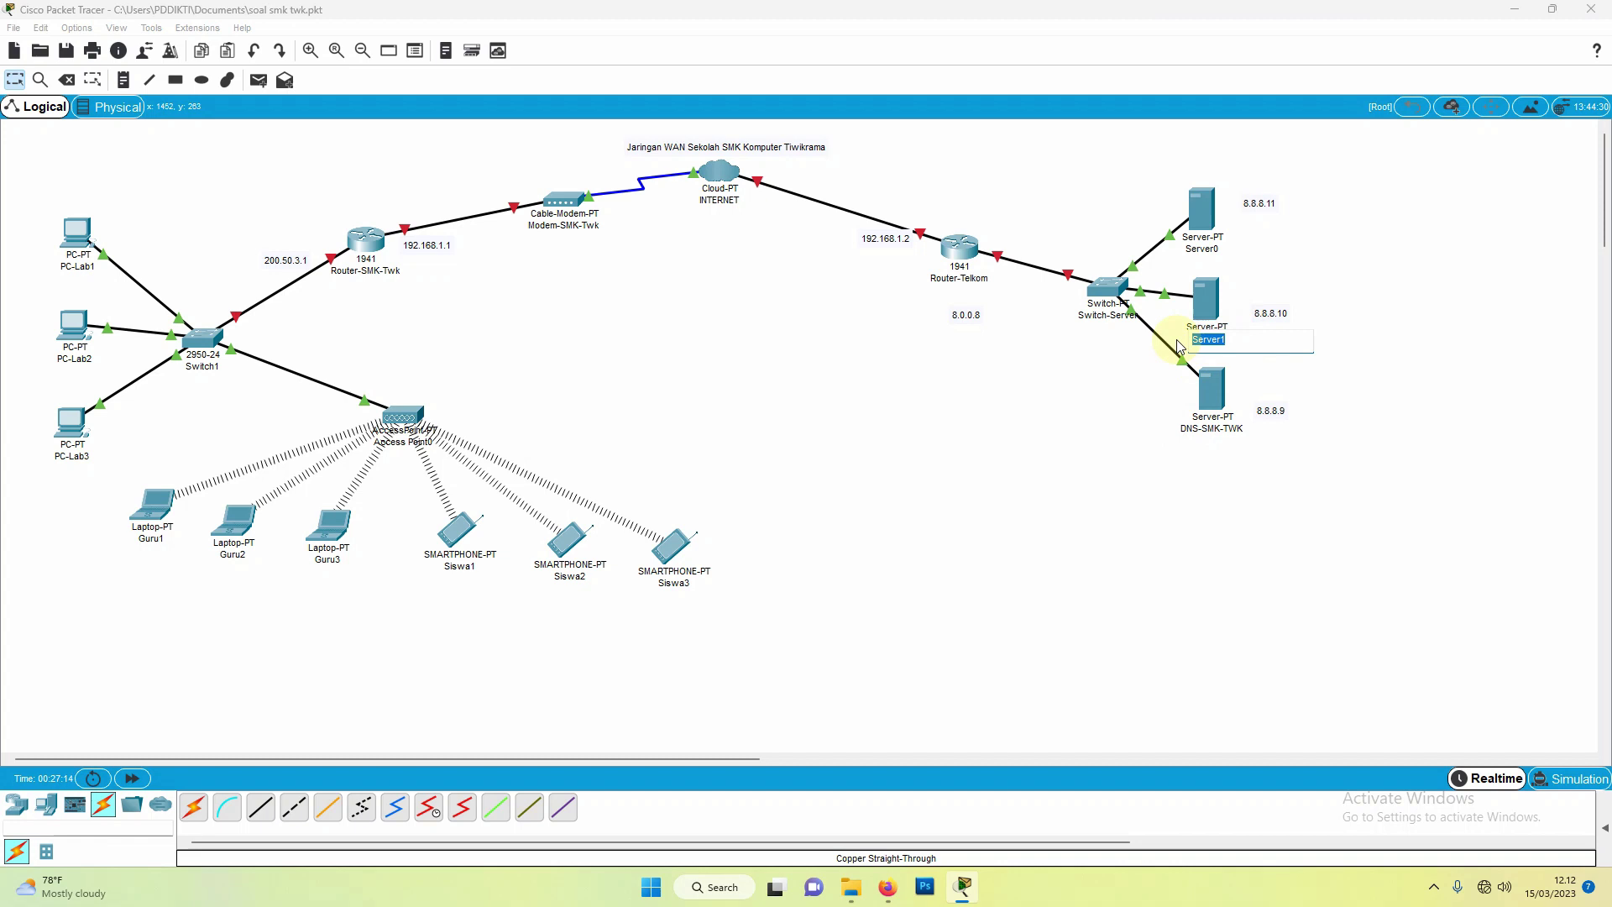
pyautogui.write('WEB-SMK-TWK')
pyautogui.click(1185, 248)
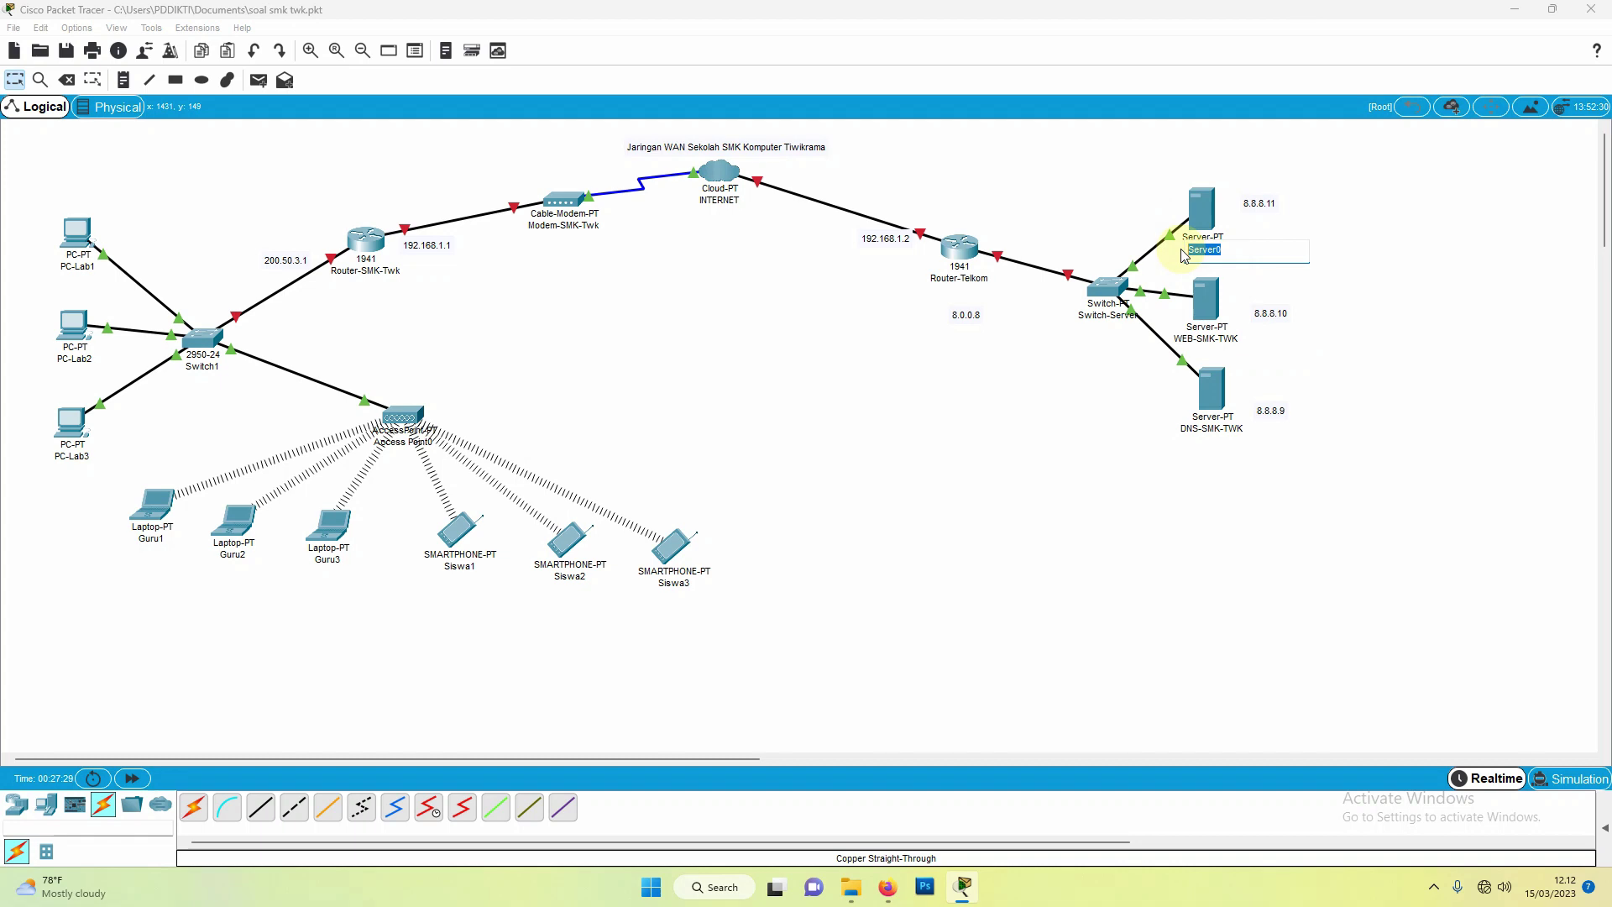
pyautogui.write('eMAIL')
pyautogui.press('BackSpace')
pyautogui.press('BackSpace')
pyautogui.press('BackSpace')
pyautogui.press('BackSpace')
pyautogui.press('BackSpace')
pyautogui.write('EMAIL-SMK-TWK')
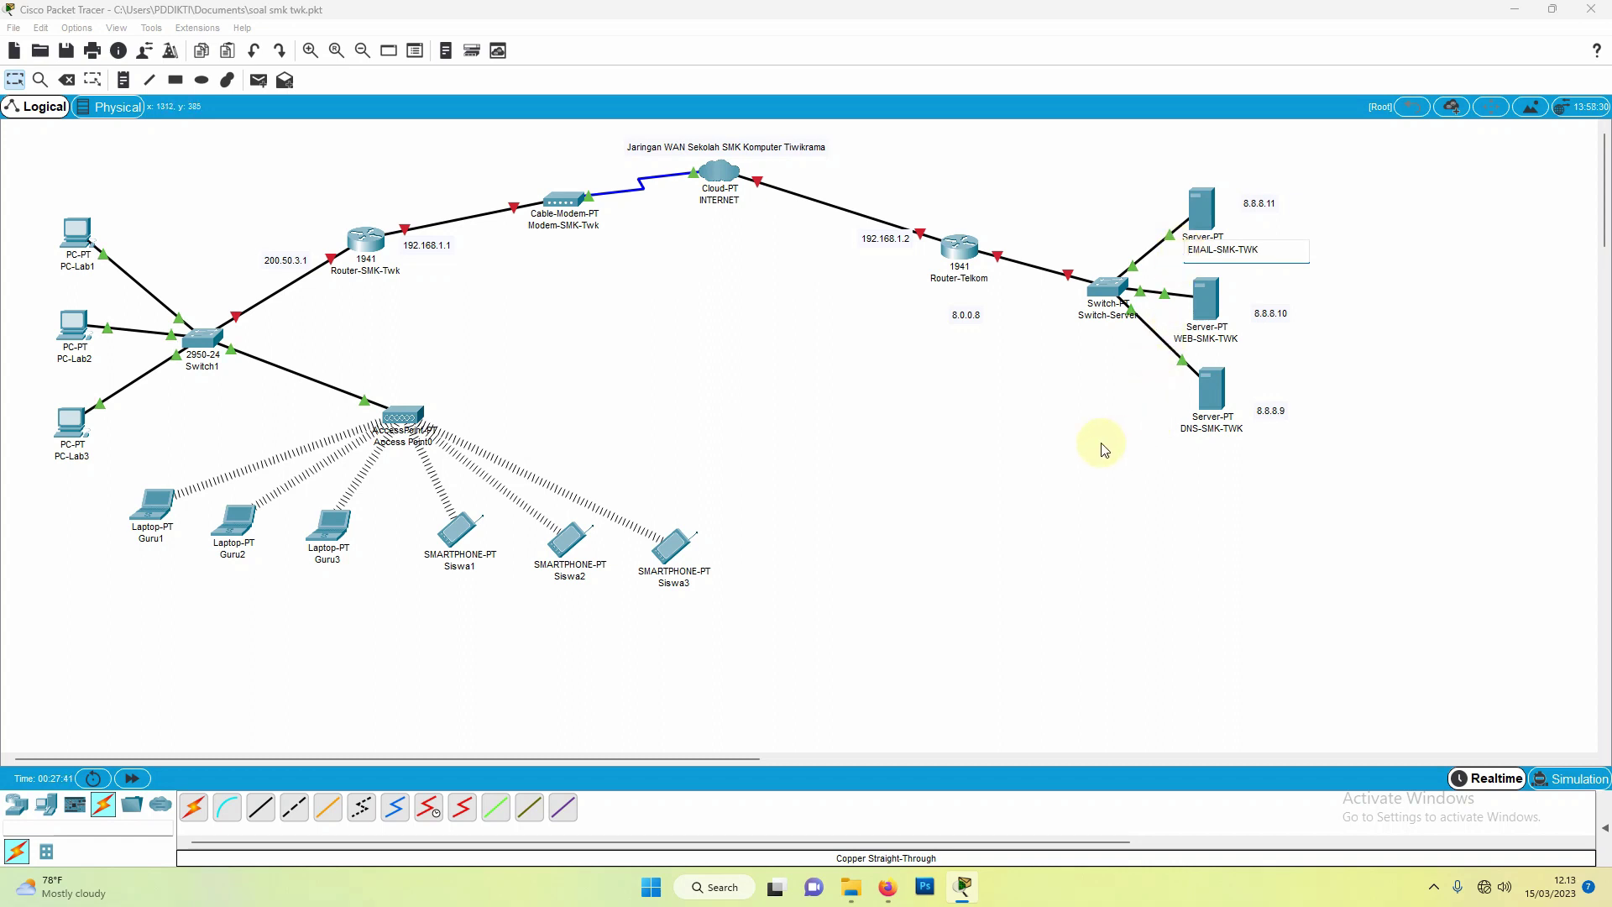
pyautogui.click(1102, 450)
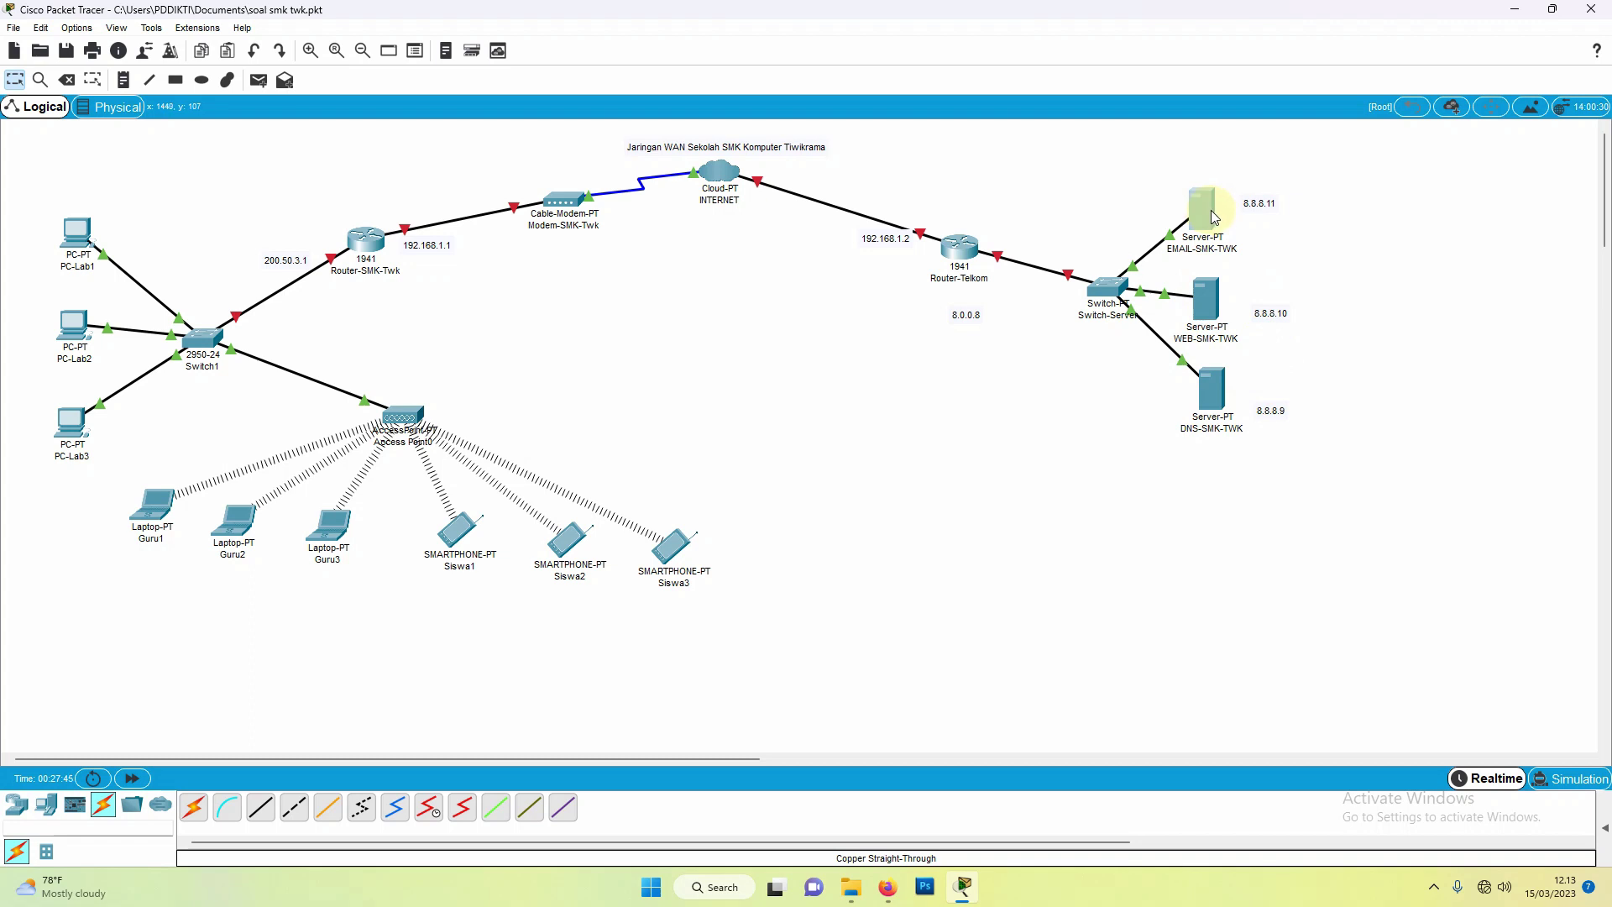
# Step: Nudge the EMAIL, WEB and DNS servers and the 8.8.8.10 note into tidy positions
pyautogui.moveTo(1214, 219); pyautogui.dragTo(1221, 223)
pyautogui.click(1251, 211)
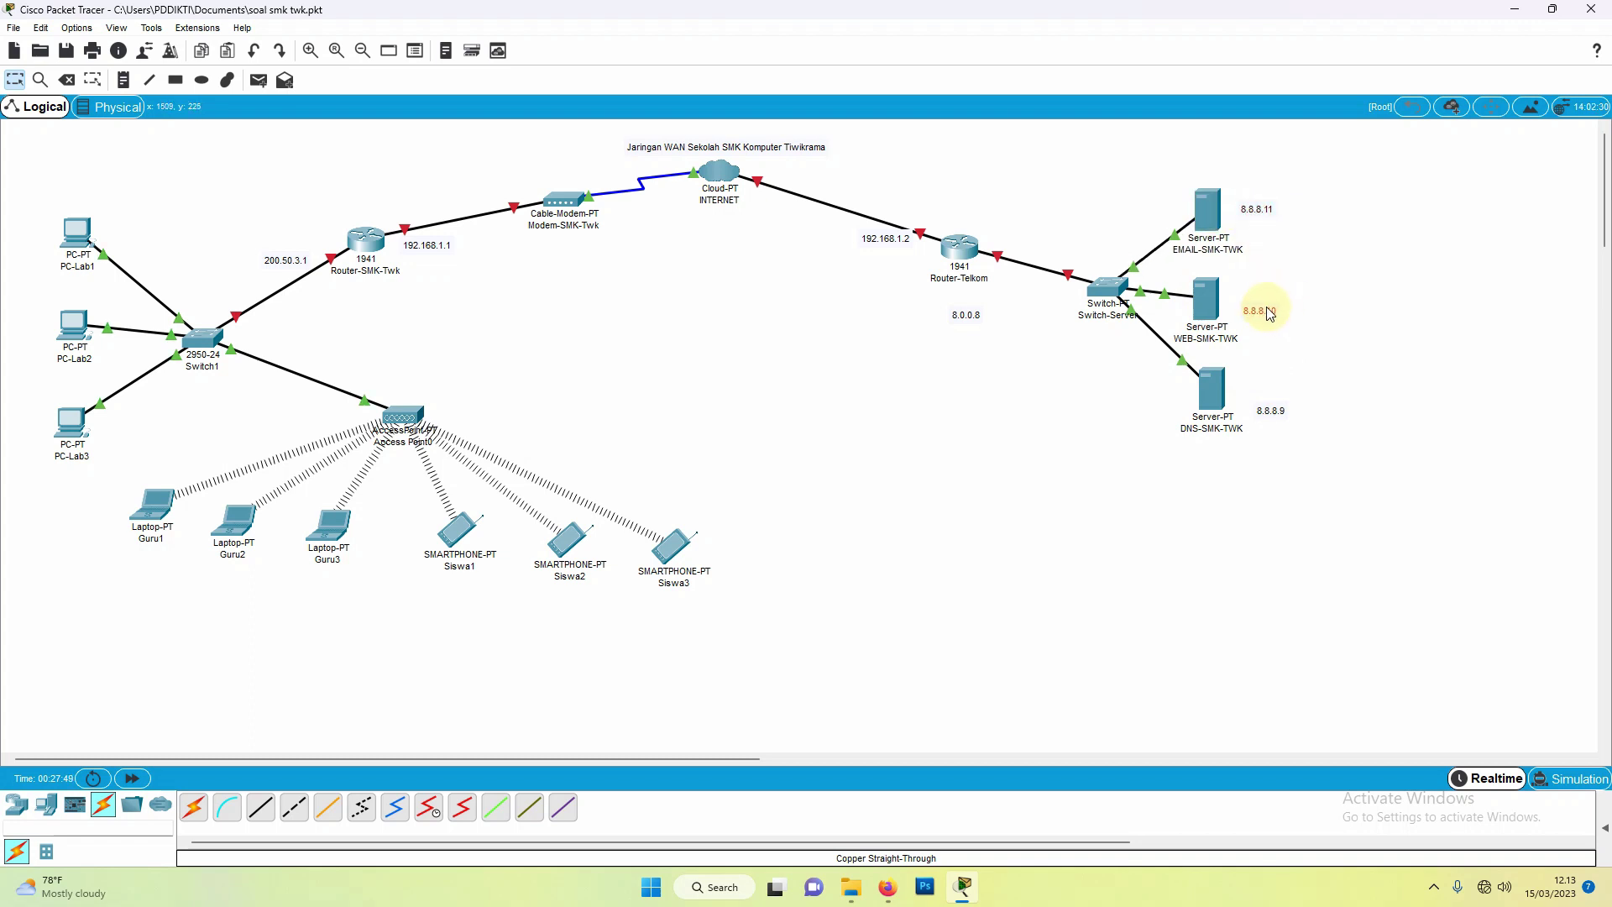
pyautogui.moveTo(1268, 309); pyautogui.dragTo(1225, 299)
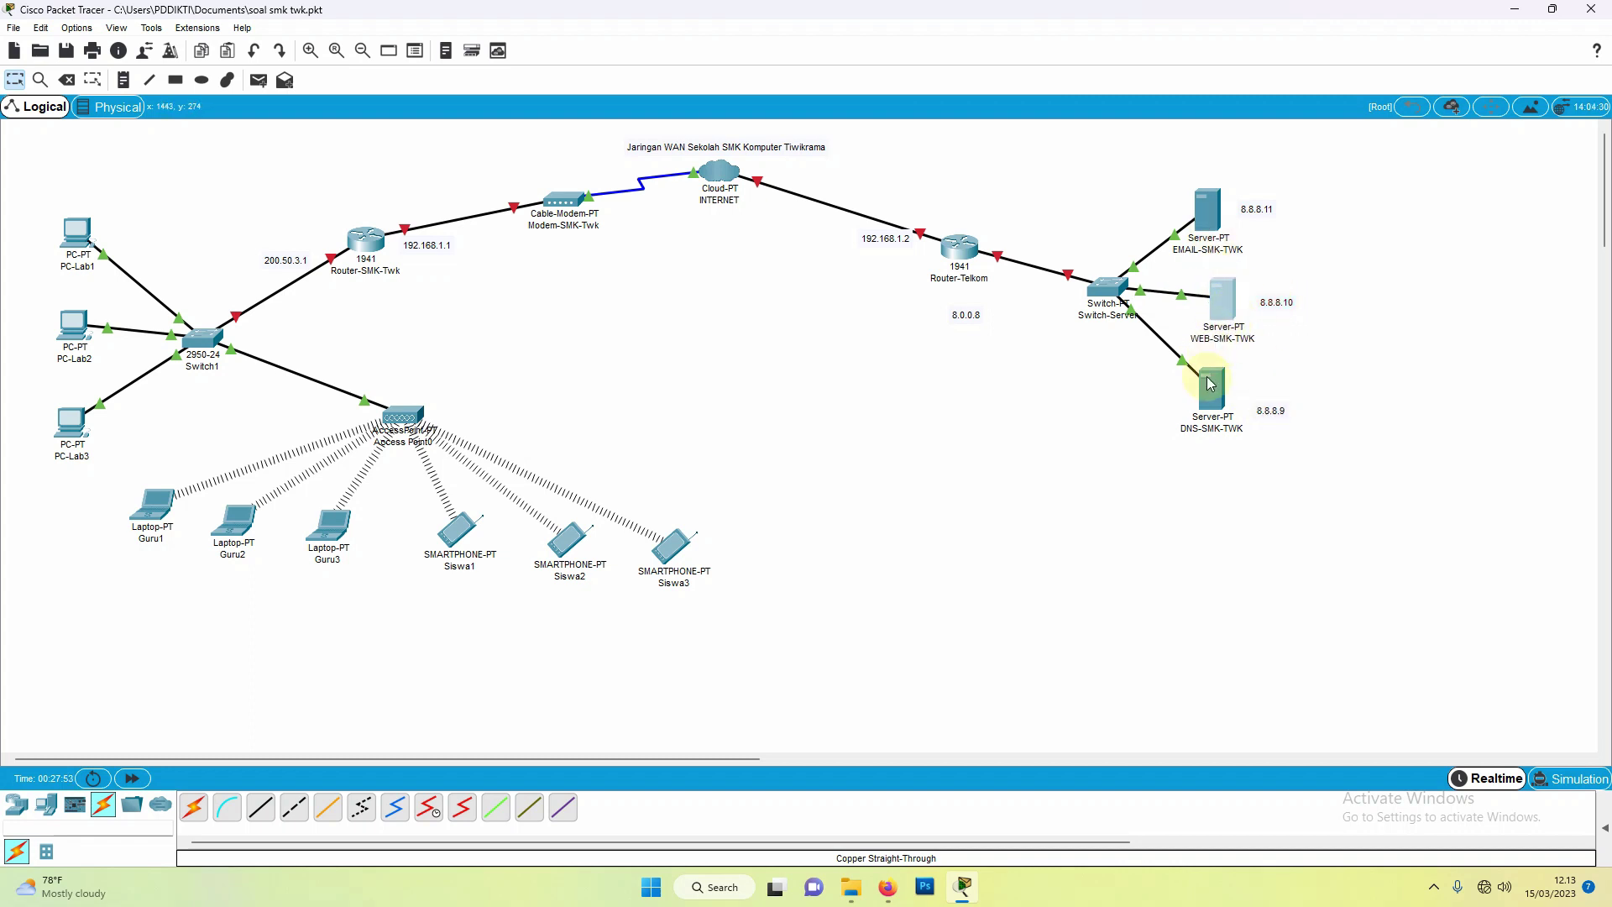
pyautogui.moveTo(1214, 399); pyautogui.dragTo(1230, 412)
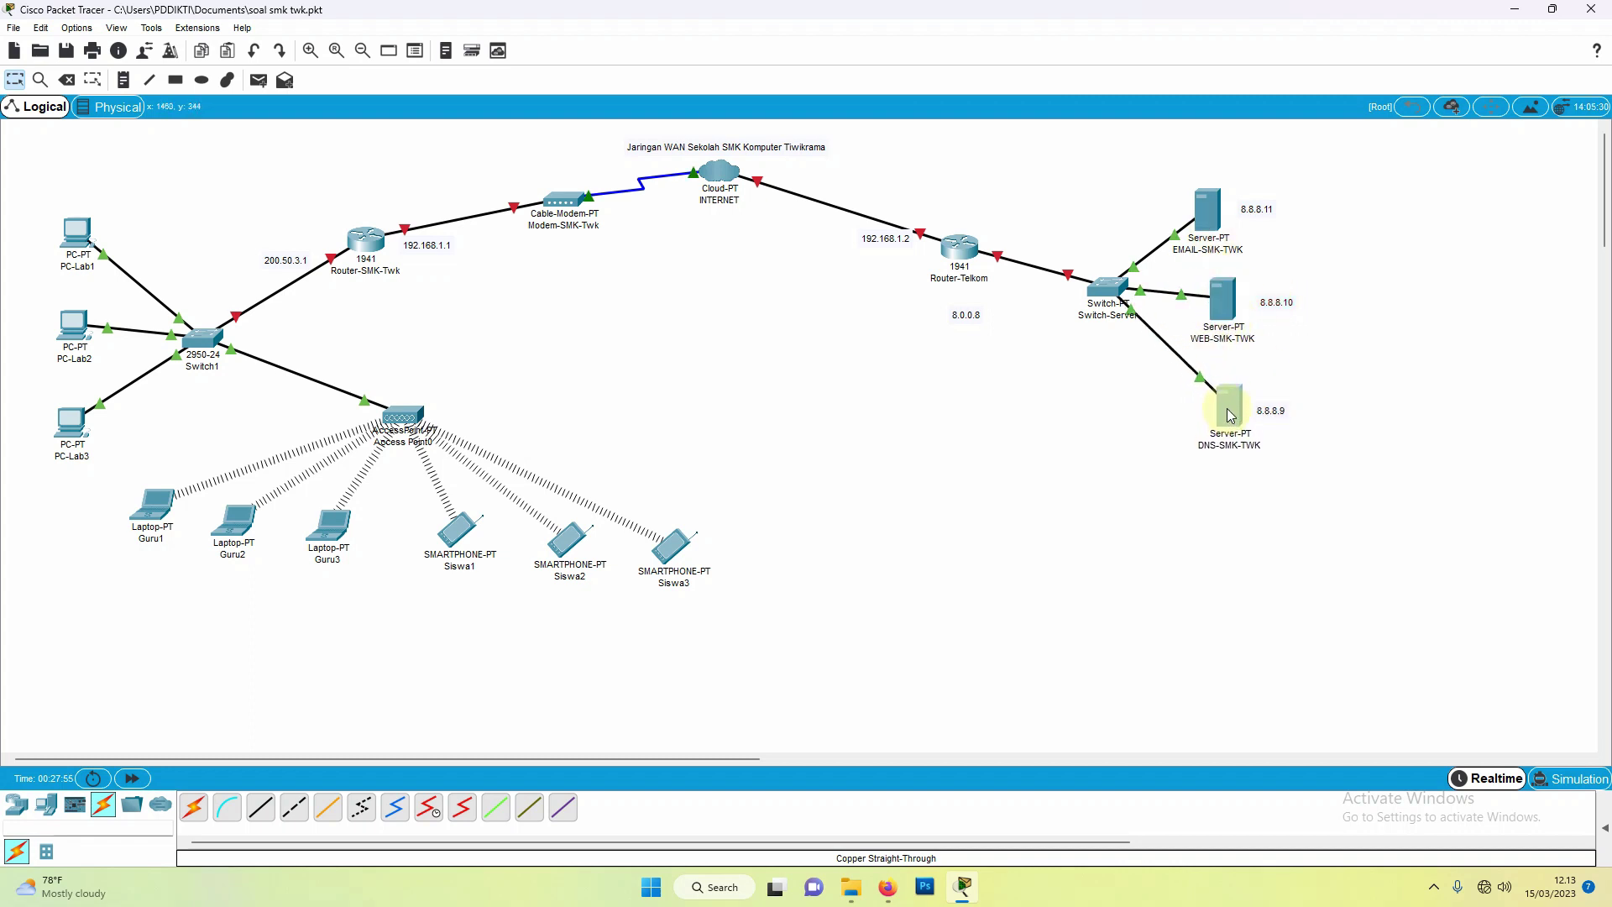
pyautogui.moveTo(1223, 307); pyautogui.dragTo(1233, 316)
pyautogui.moveTo(1211, 223)
pyautogui.mouseDown()
pyautogui.moveTo(1288, 215)
pyautogui.moveTo(1242, 224)
pyautogui.mouseUp()
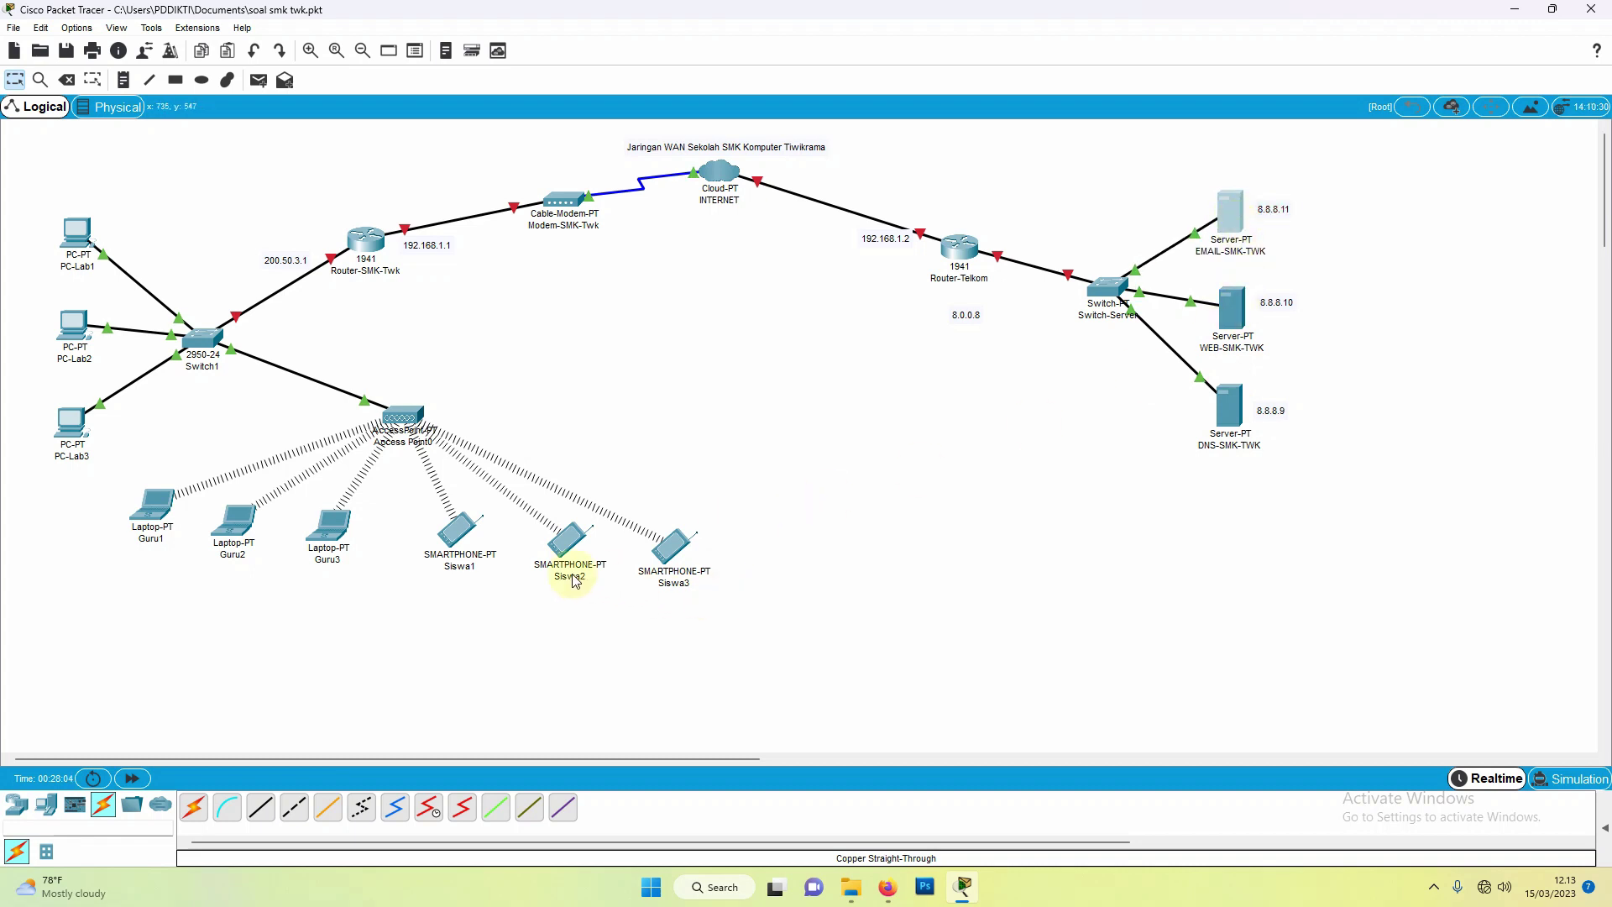
# Step: Line up the Siswa smartphones and Guru laptops in one row and shift the Access Point
pyautogui.moveTo(666, 532); pyautogui.dragTo(673, 522)
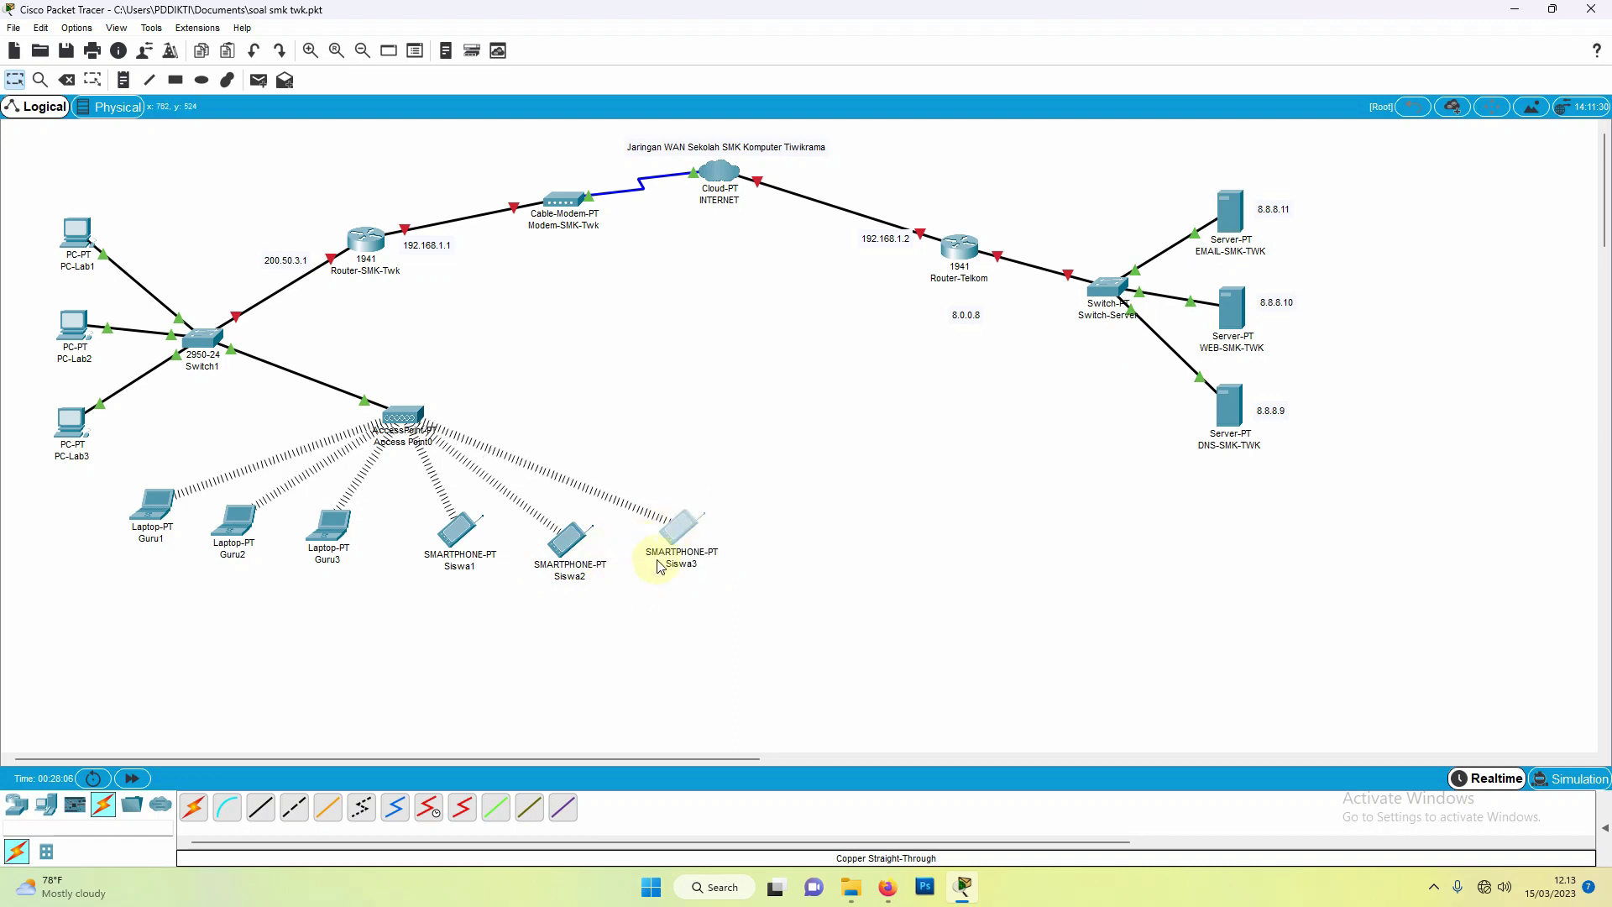
pyautogui.click(583, 550)
pyautogui.moveTo(583, 551); pyautogui.dragTo(582, 563)
pyautogui.moveTo(692, 541); pyautogui.dragTo(687, 569)
pyautogui.moveTo(453, 536); pyautogui.dragTo(458, 558)
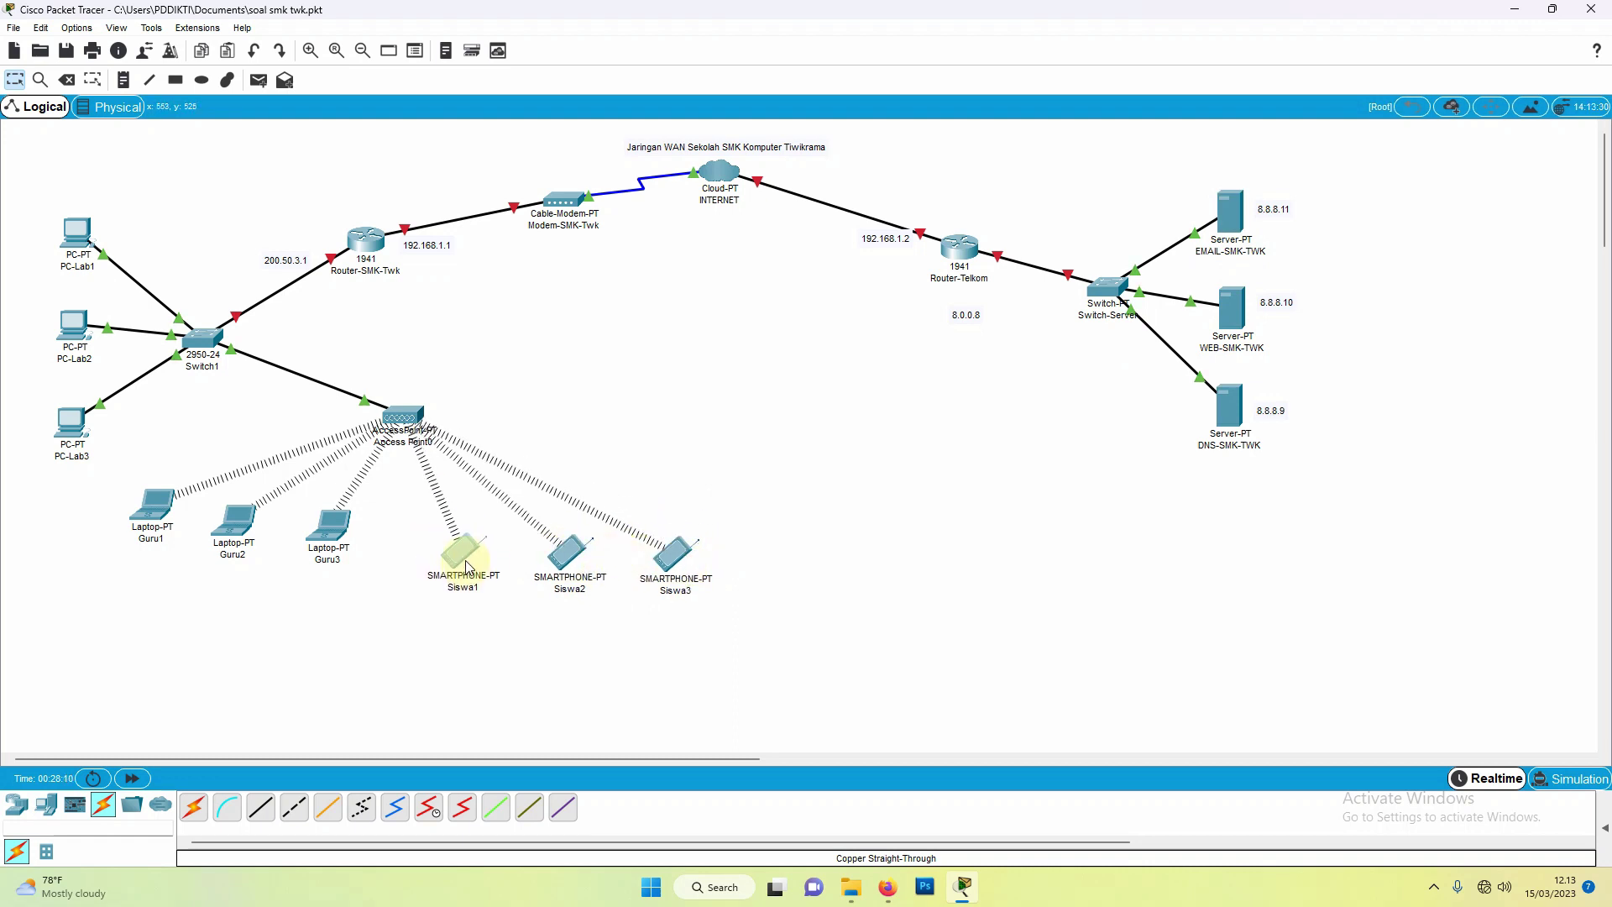
pyautogui.moveTo(345, 538); pyautogui.dragTo(364, 565)
pyautogui.moveTo(233, 524); pyautogui.dragTo(267, 552)
pyautogui.moveTo(163, 511); pyautogui.dragTo(189, 558)
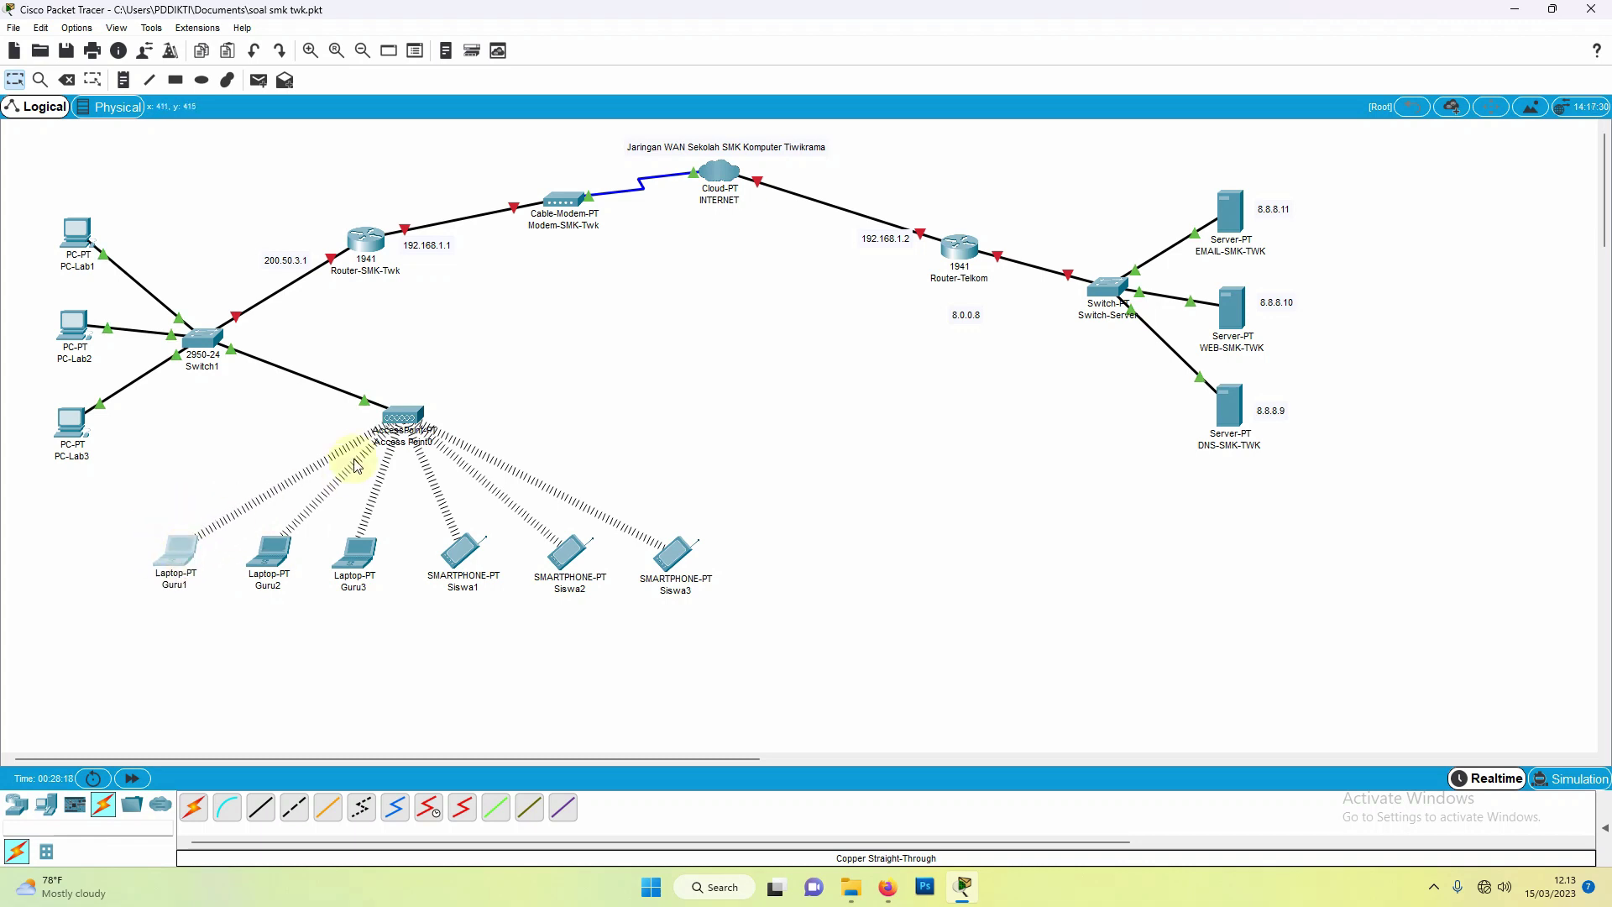
pyautogui.moveTo(426, 427); pyautogui.dragTo(449, 435)
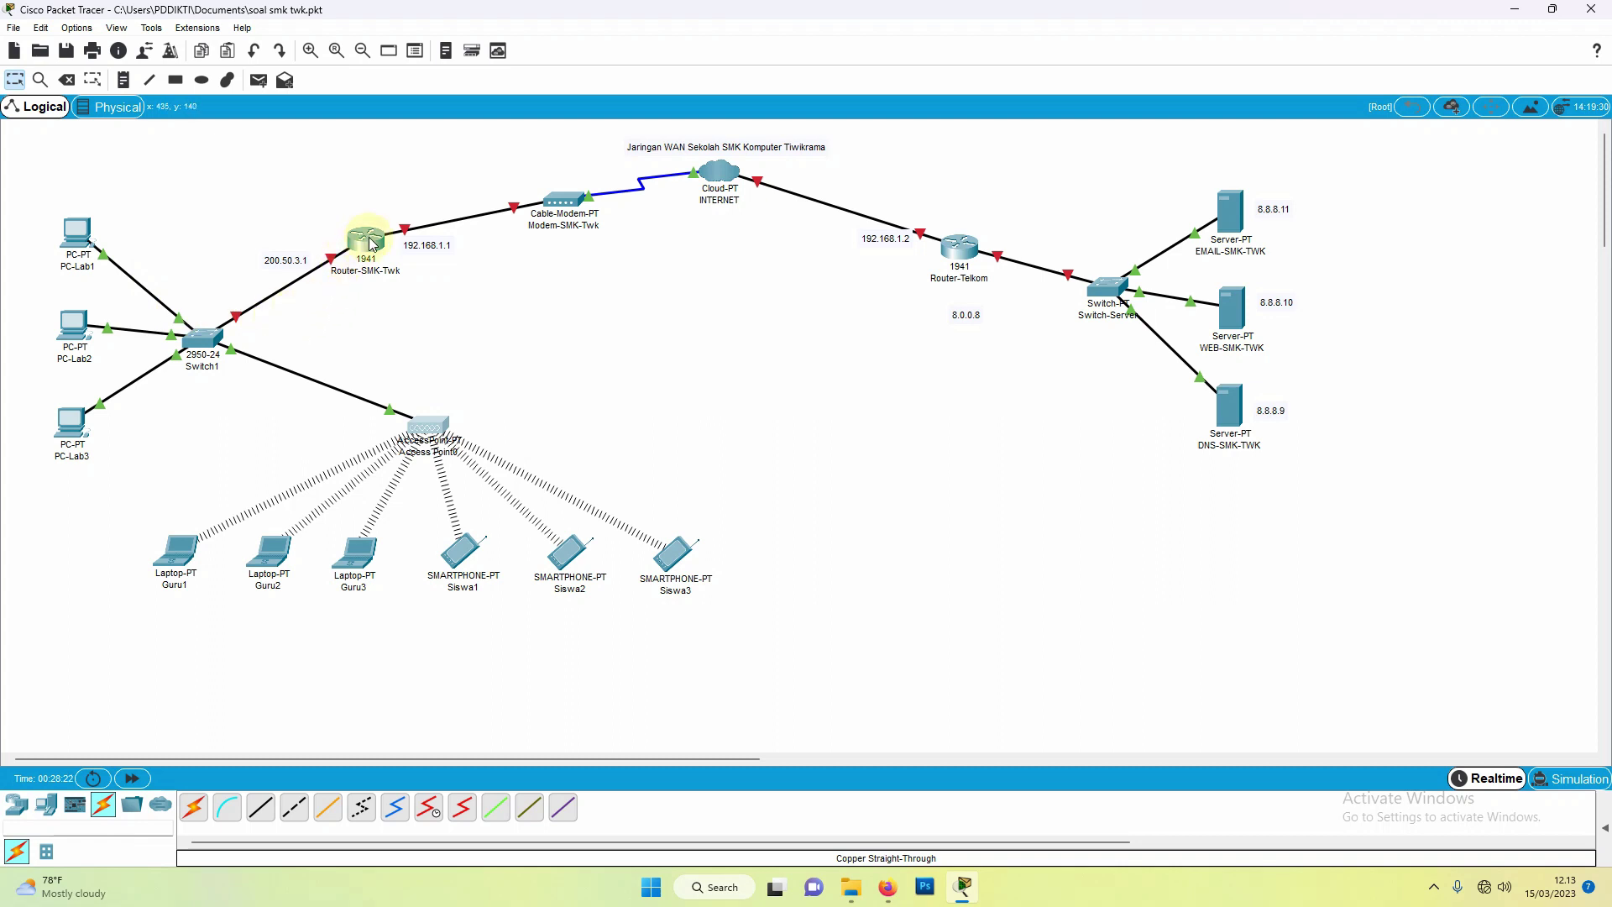
pyautogui.click(981, 529)
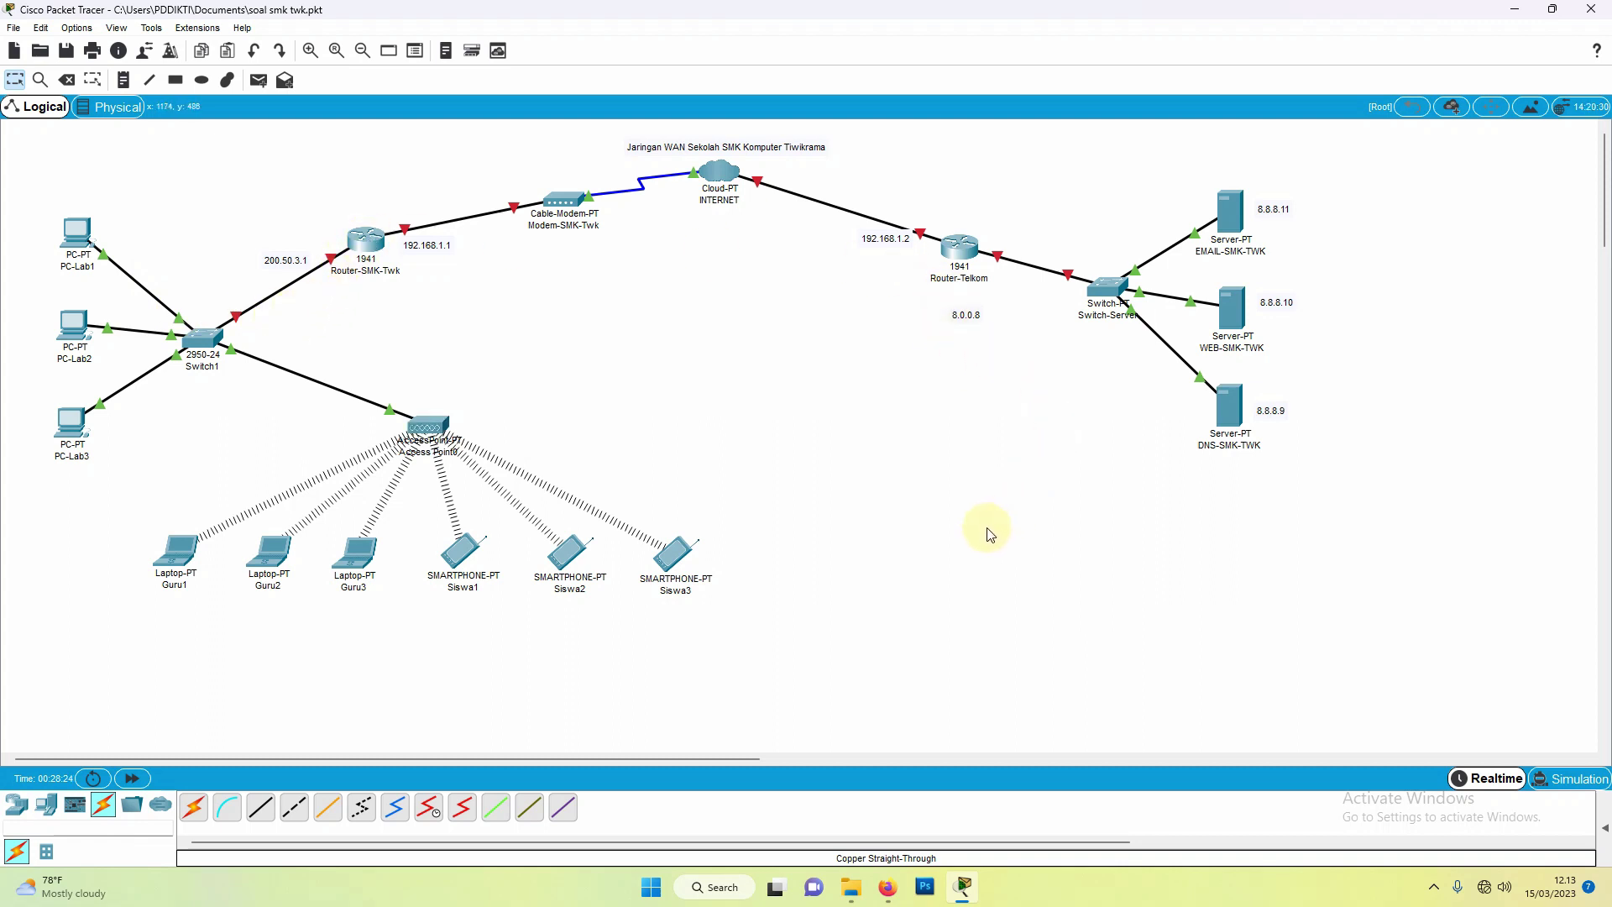
# Step: Place the 192.168.1.2 and 8.0.0.8 notes beside Router-Telkom's links
pyautogui.moveTo(884, 250)
pyautogui.mouseDown()
pyautogui.moveTo(921, 217)
pyautogui.moveTo(973, 248)
pyautogui.moveTo(915, 264)
pyautogui.moveTo(905, 223)
pyautogui.moveTo(881, 234)
pyautogui.mouseUp()
pyautogui.moveTo(955, 316); pyautogui.dragTo(947, 291)
pyautogui.moveTo(884, 232); pyautogui.dragTo(885, 232)
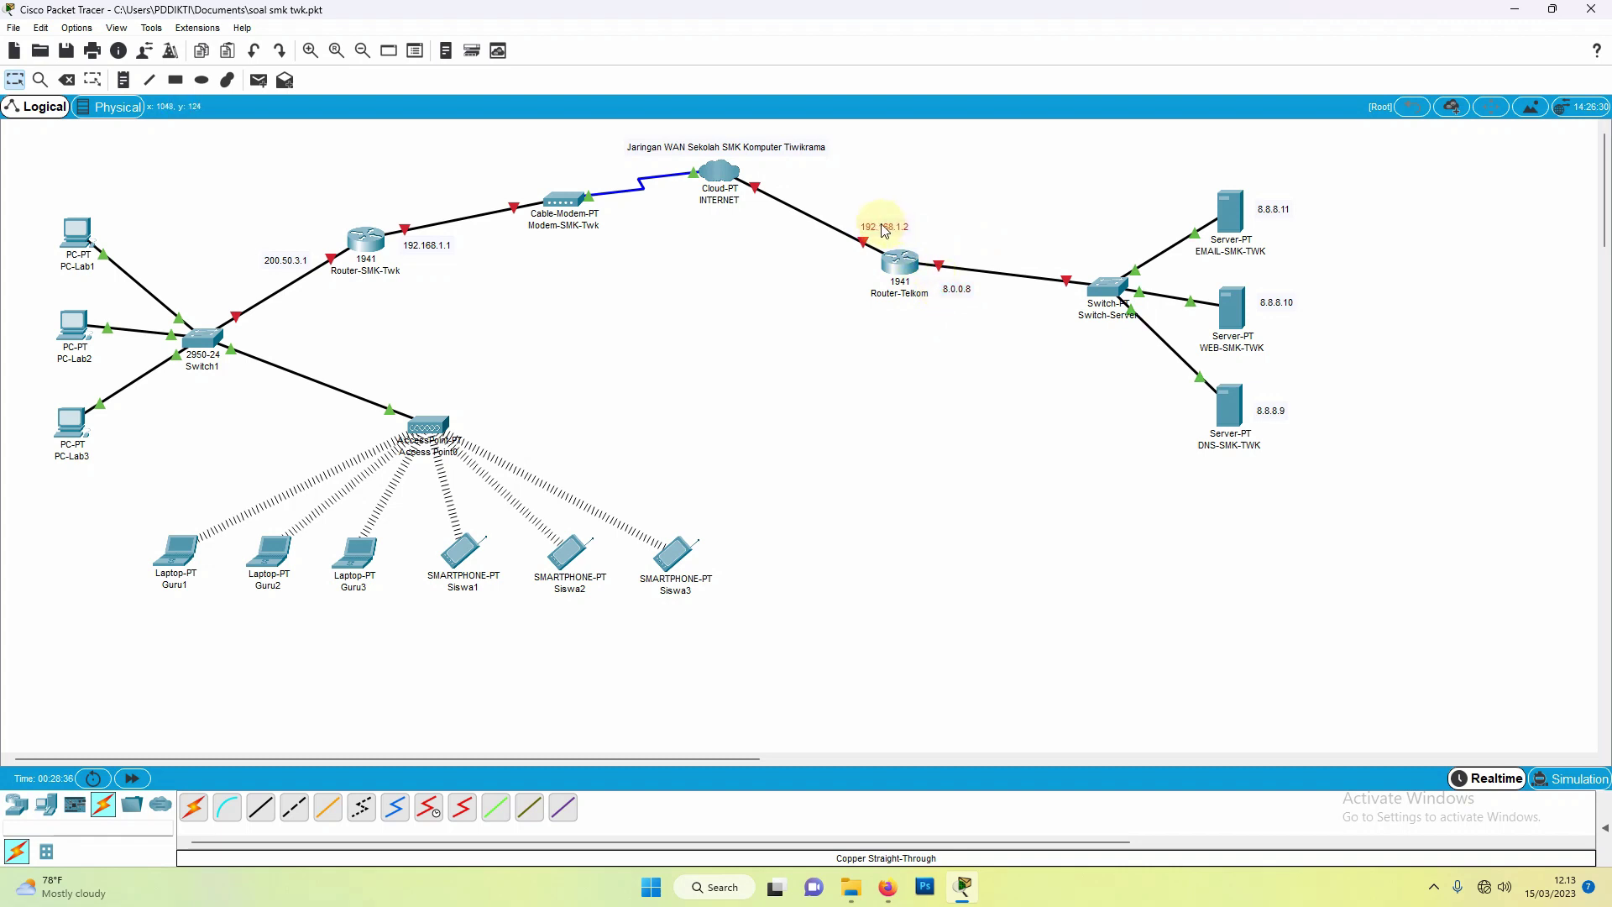
pyautogui.moveTo(957, 300); pyautogui.dragTo(951, 295)
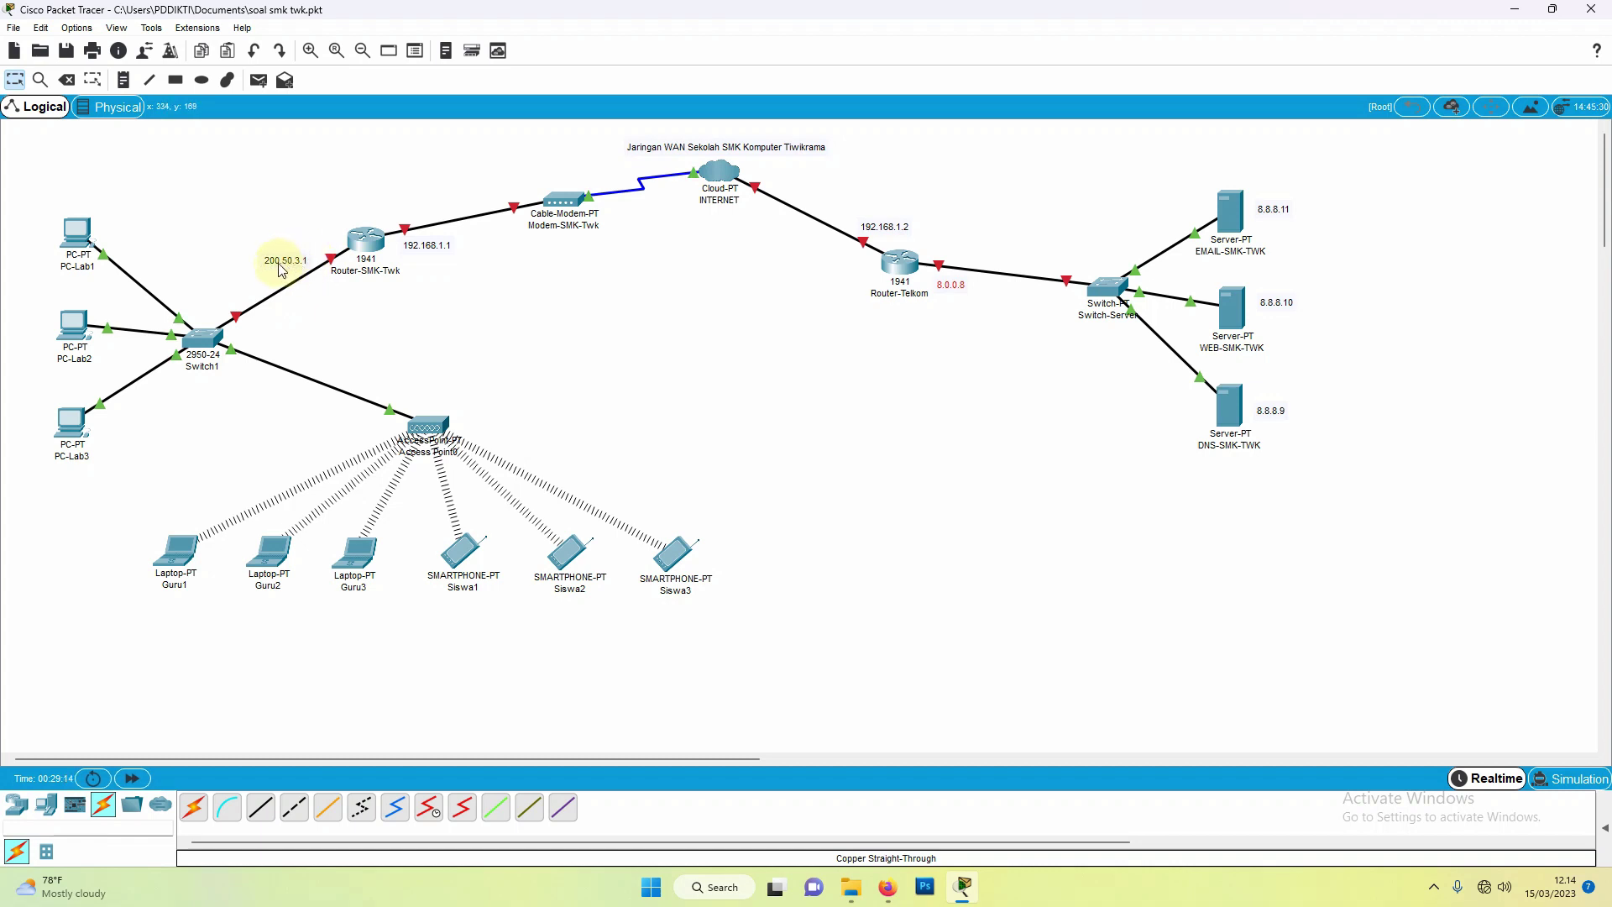
pyautogui.click(367, 243)
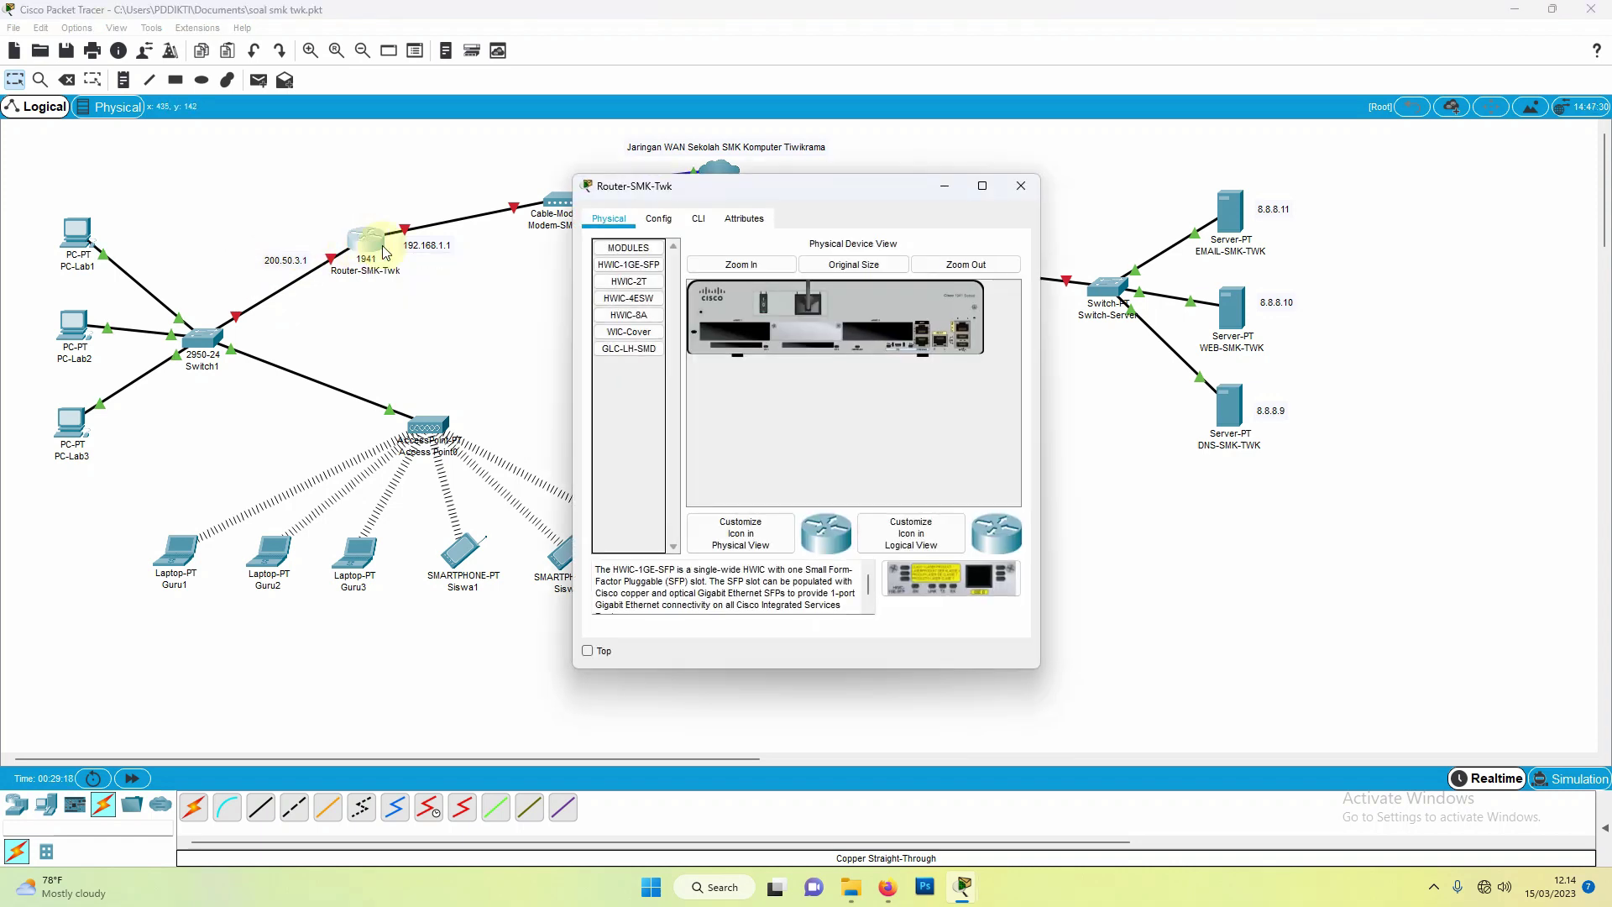
pyautogui.click(1019, 186)
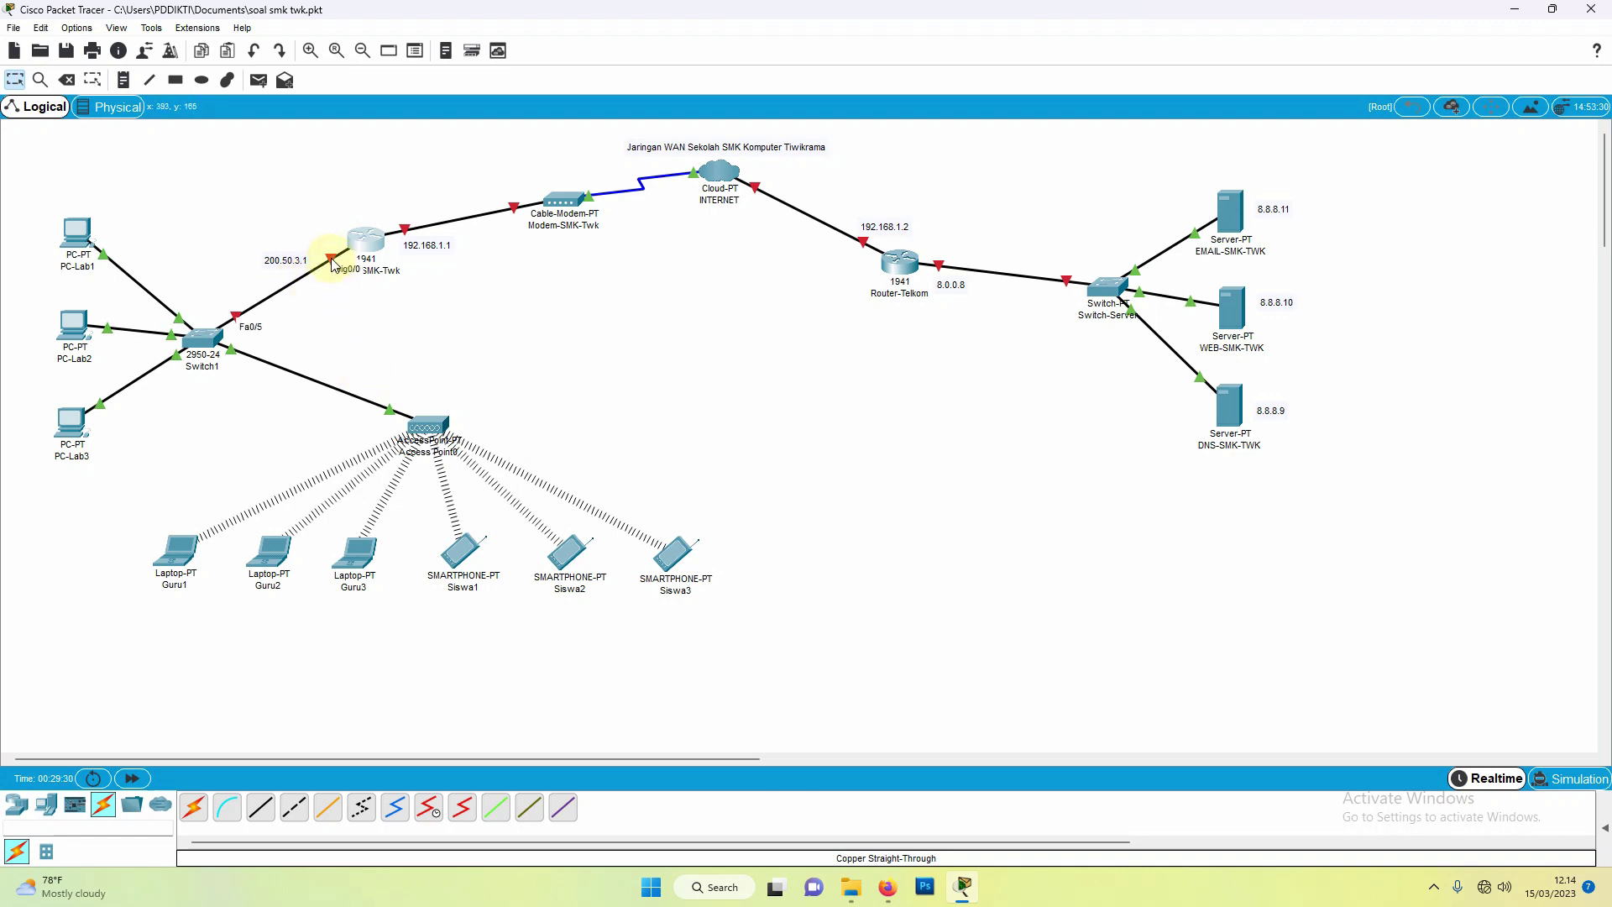
pyautogui.moveTo(334, 266)
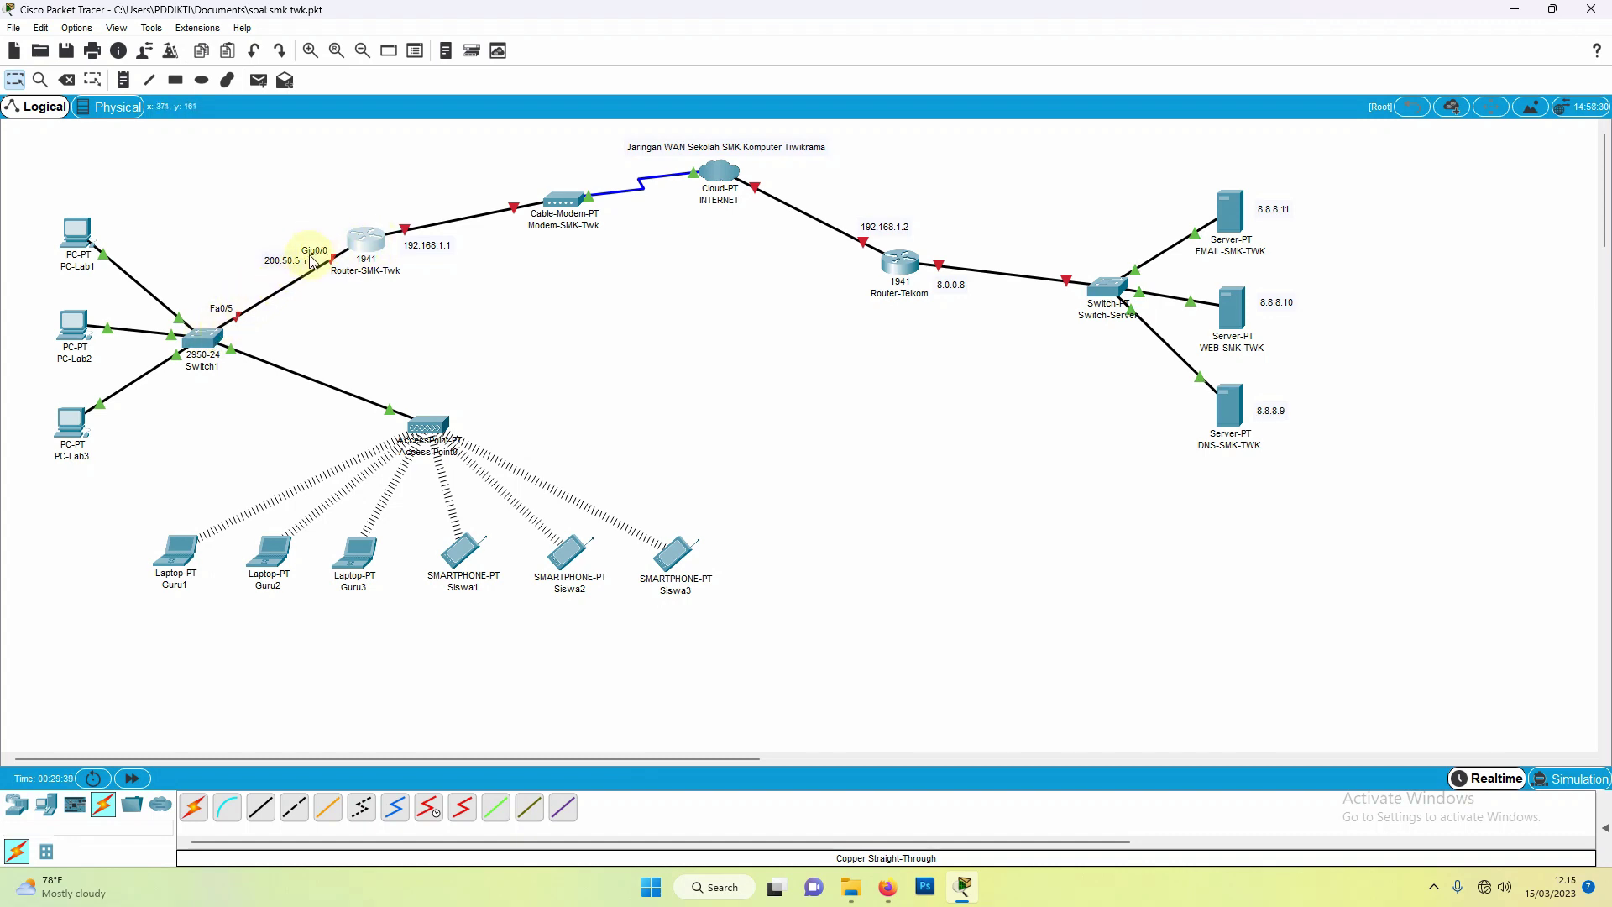
pyautogui.click(368, 251)
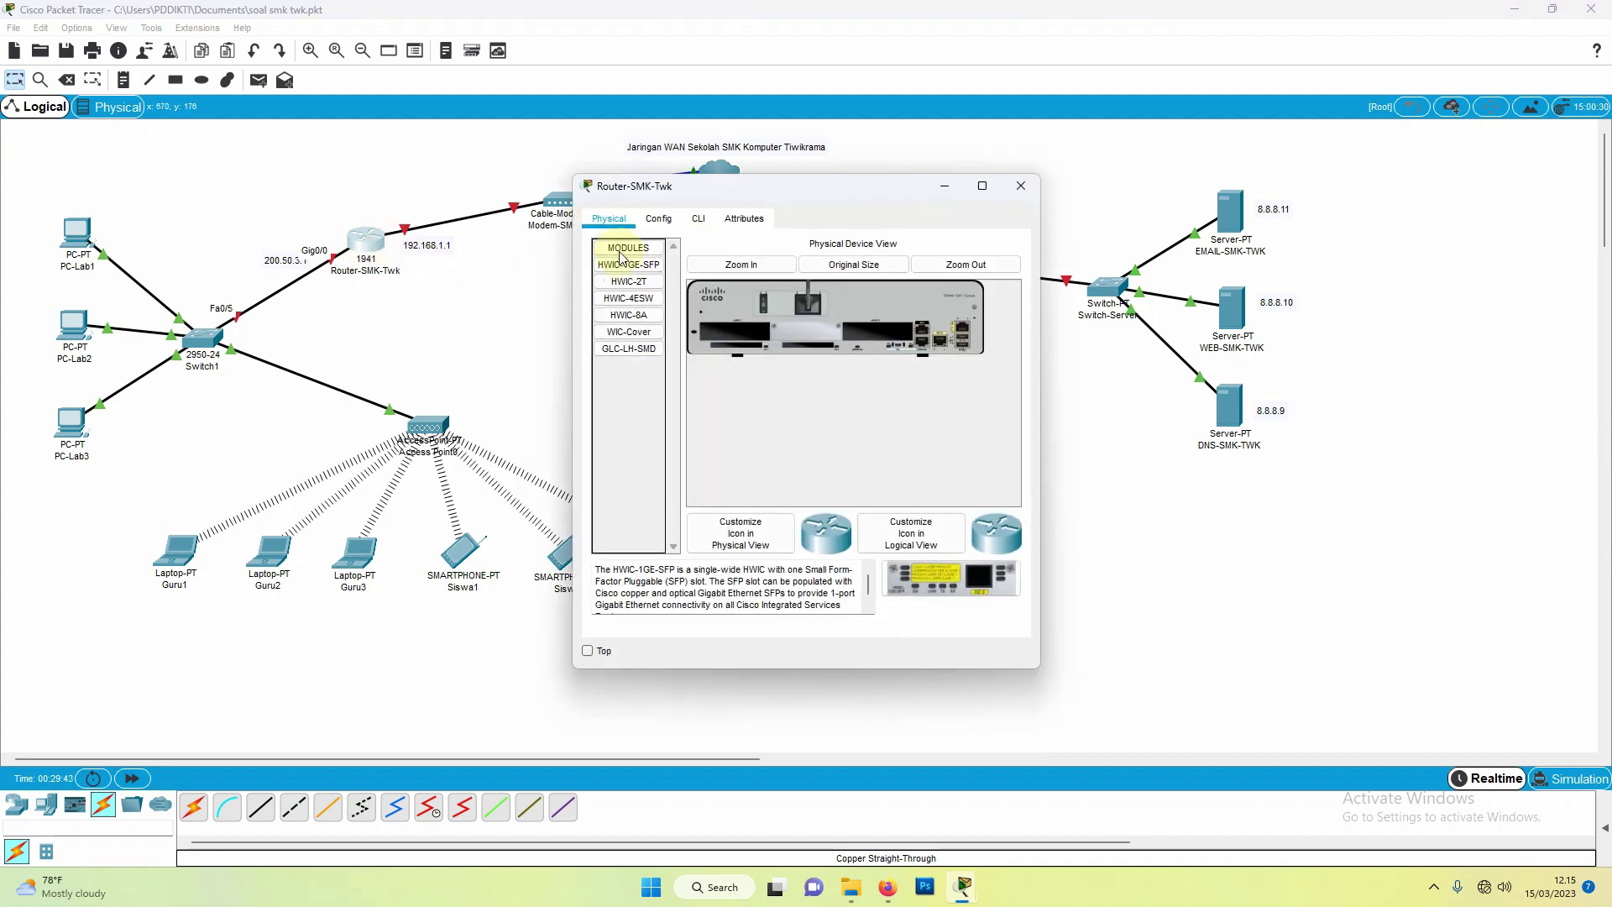
pyautogui.click(663, 225)
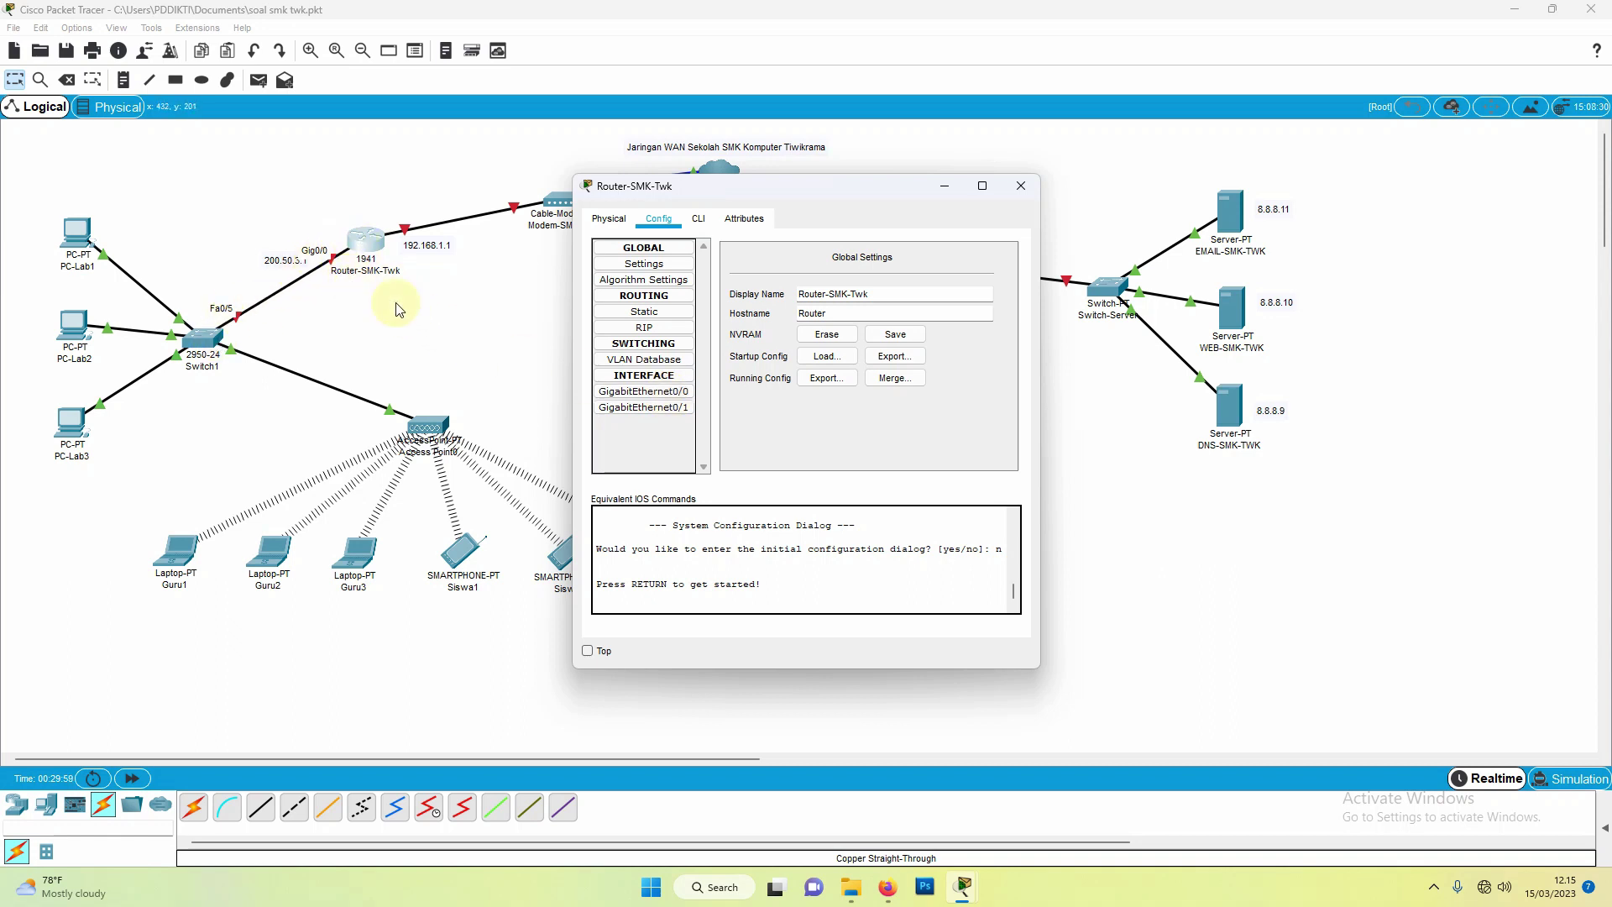
# Step: Enable GigabitEthernet0/0 with IP 200.50.3.1 and mask 255.255.255.0, then switch to the CLI
pyautogui.click(655, 392)
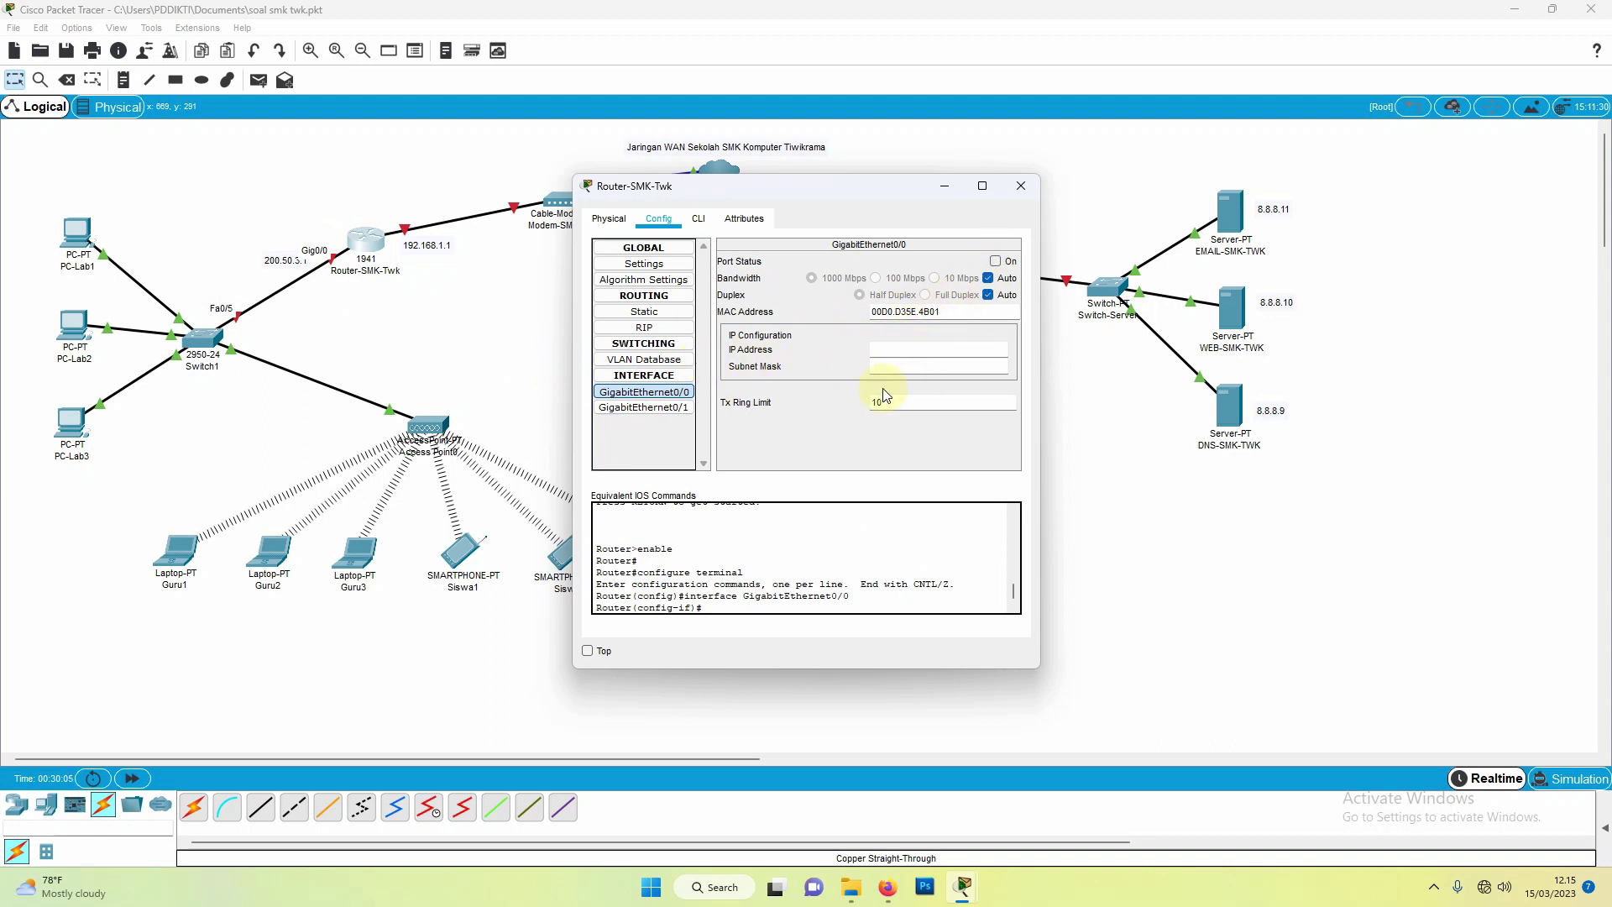
pyautogui.click(996, 262)
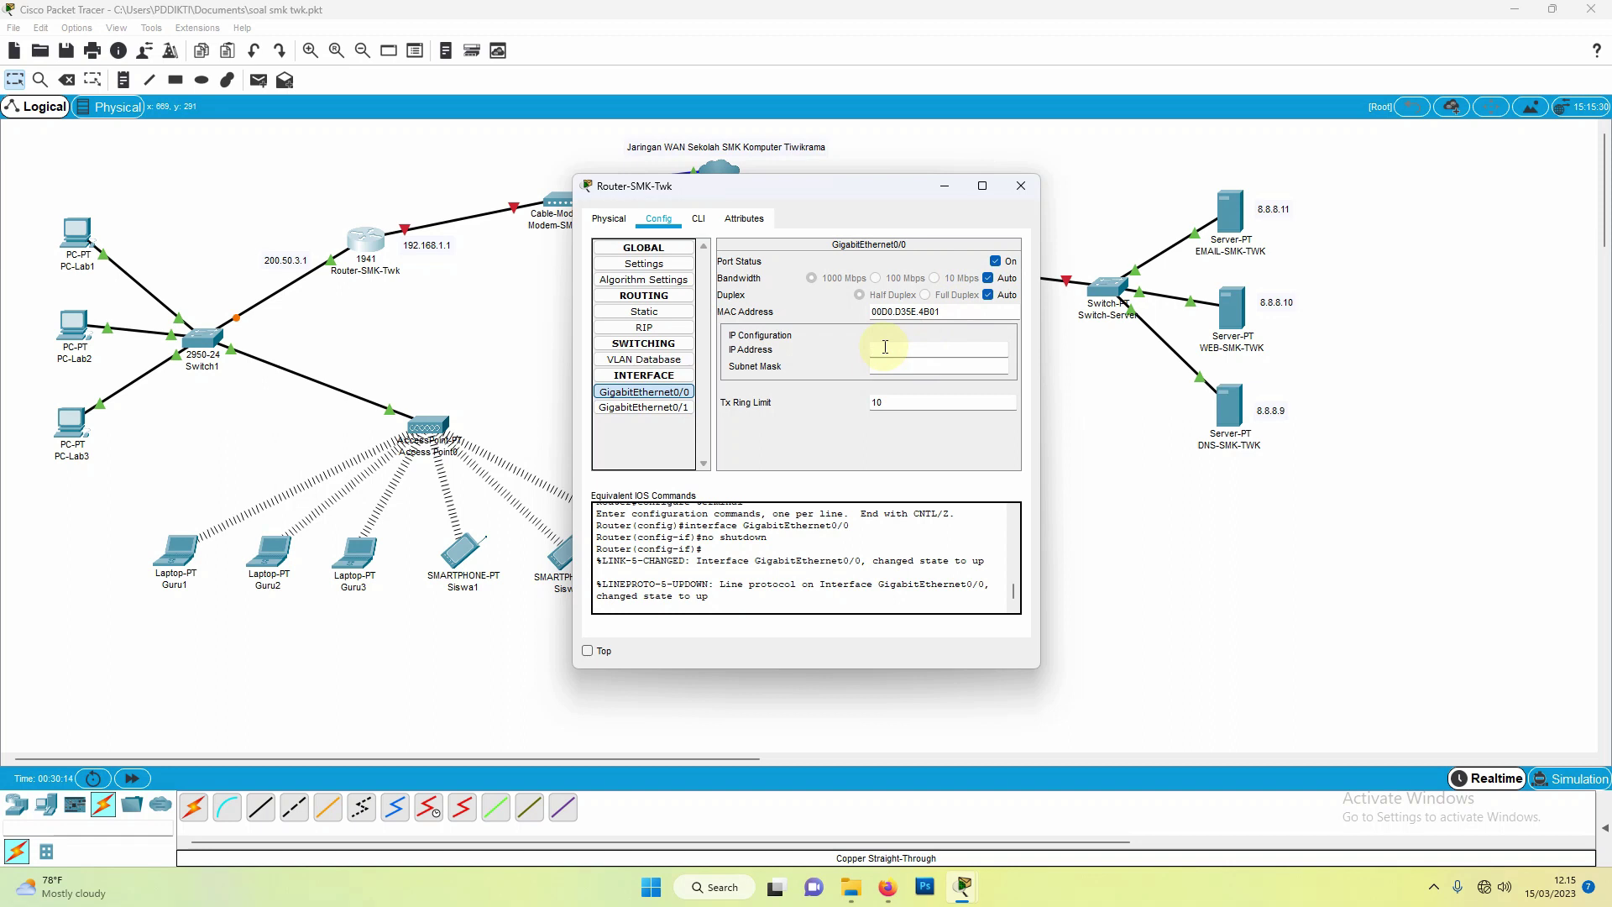
pyautogui.write('200.50.3.1')
pyautogui.click(895, 369)
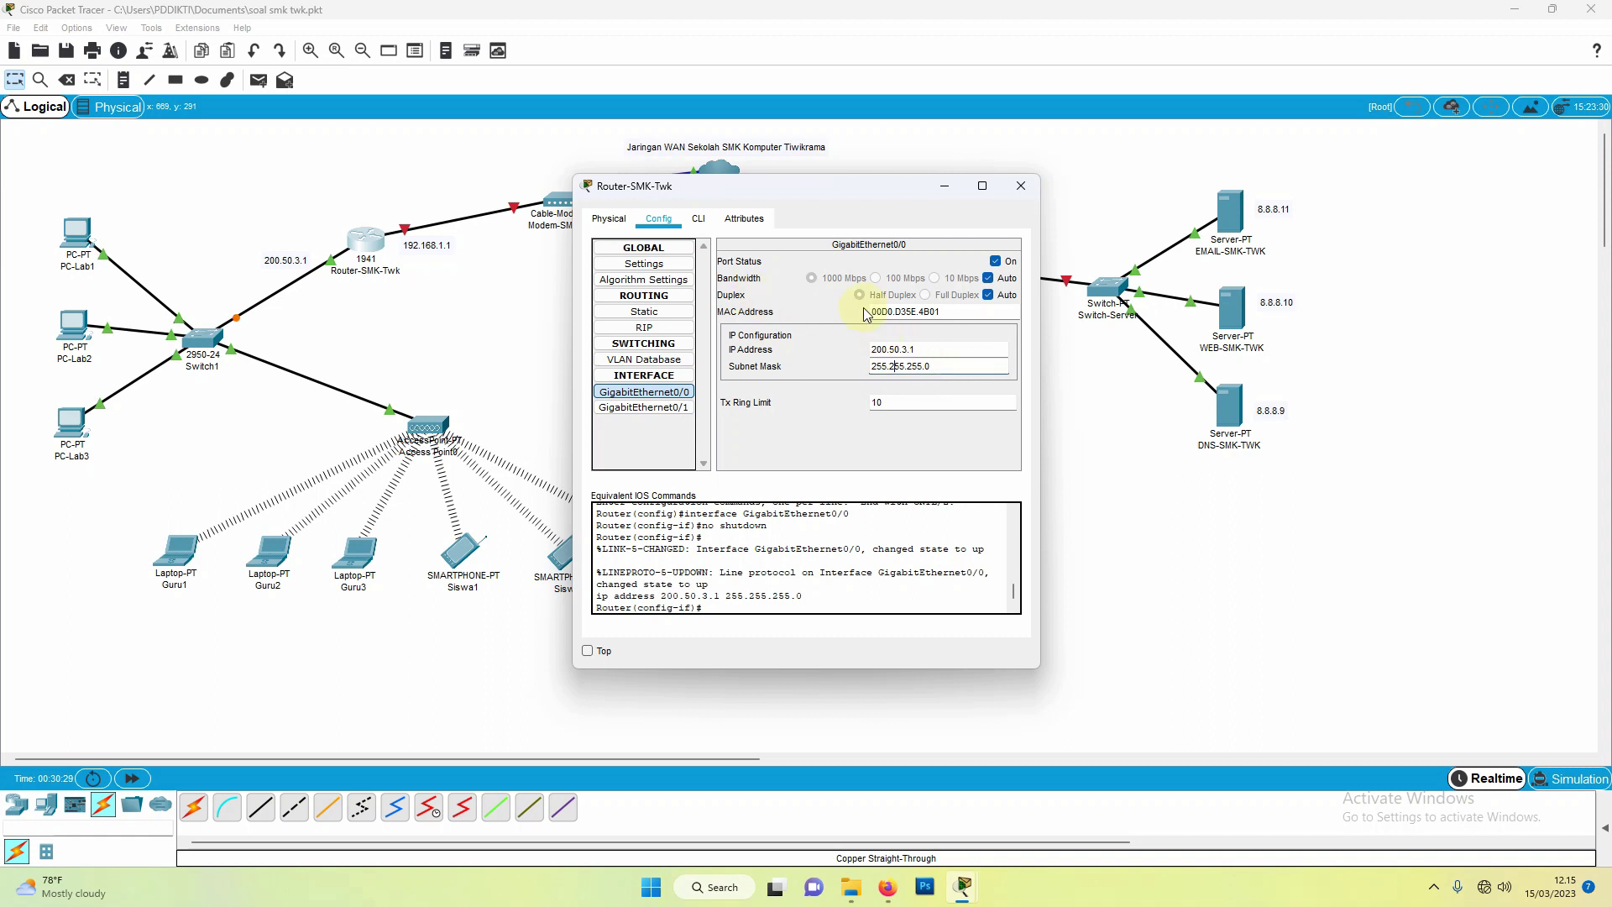
pyautogui.click(696, 219)
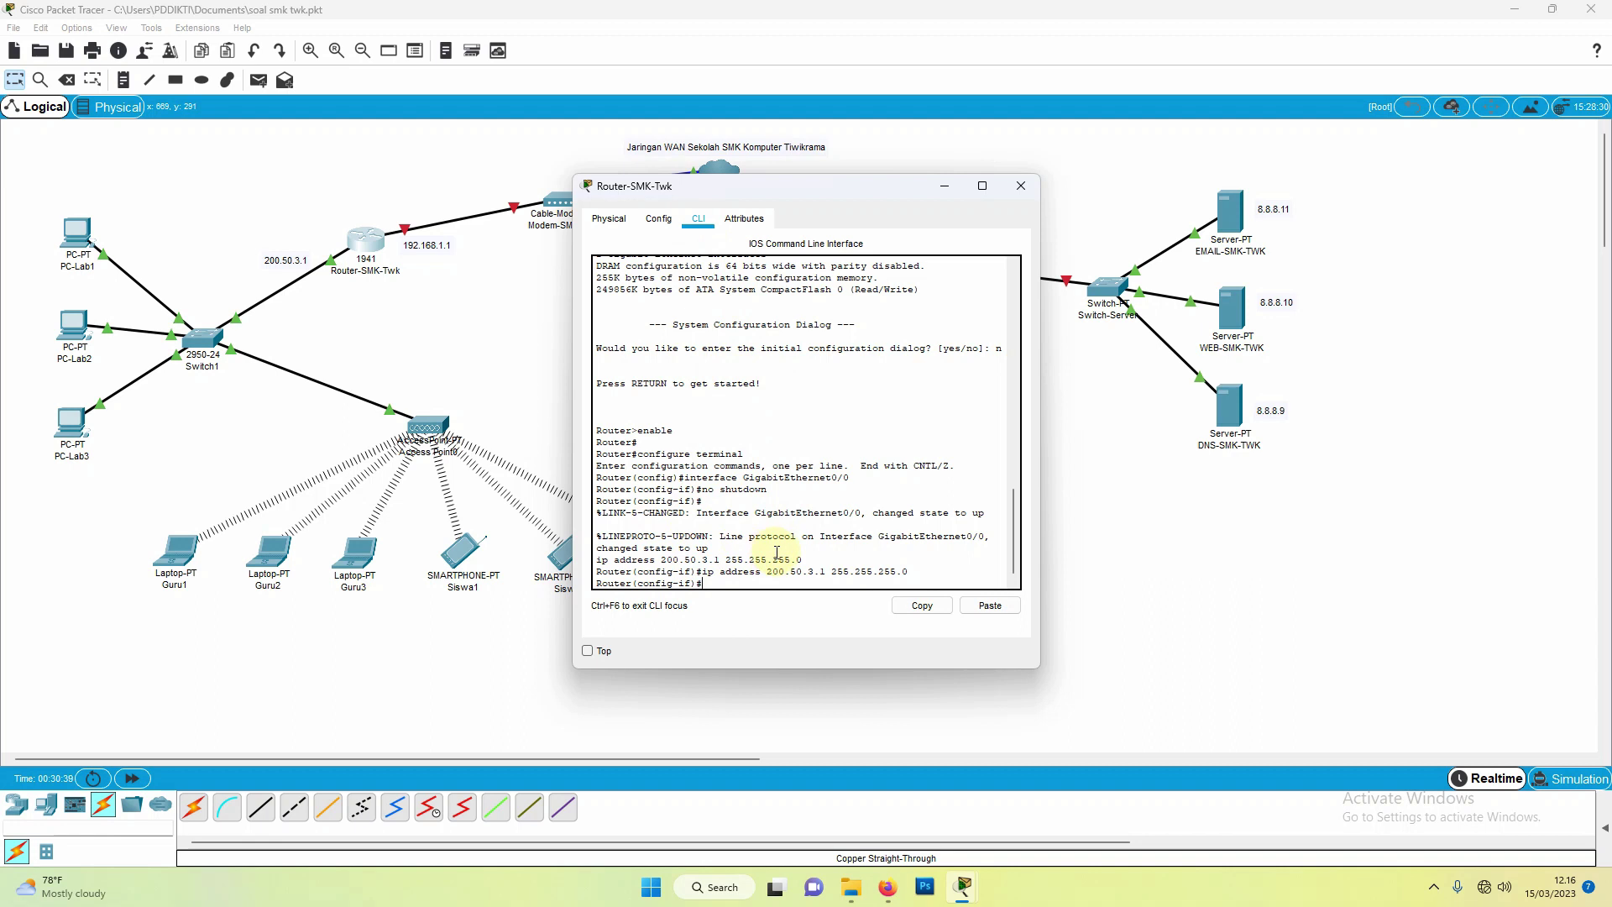
# Step: Enter 'ip dhcp pool USER1' and 'network 200.50.3.0 255.255.255.0' in the router CLI
pyautogui.write('IP')
pyautogui.write('ip dh')
pyautogui.write('cp pool')
pyautogui.write(' USER1')
pyautogui.press('Return')
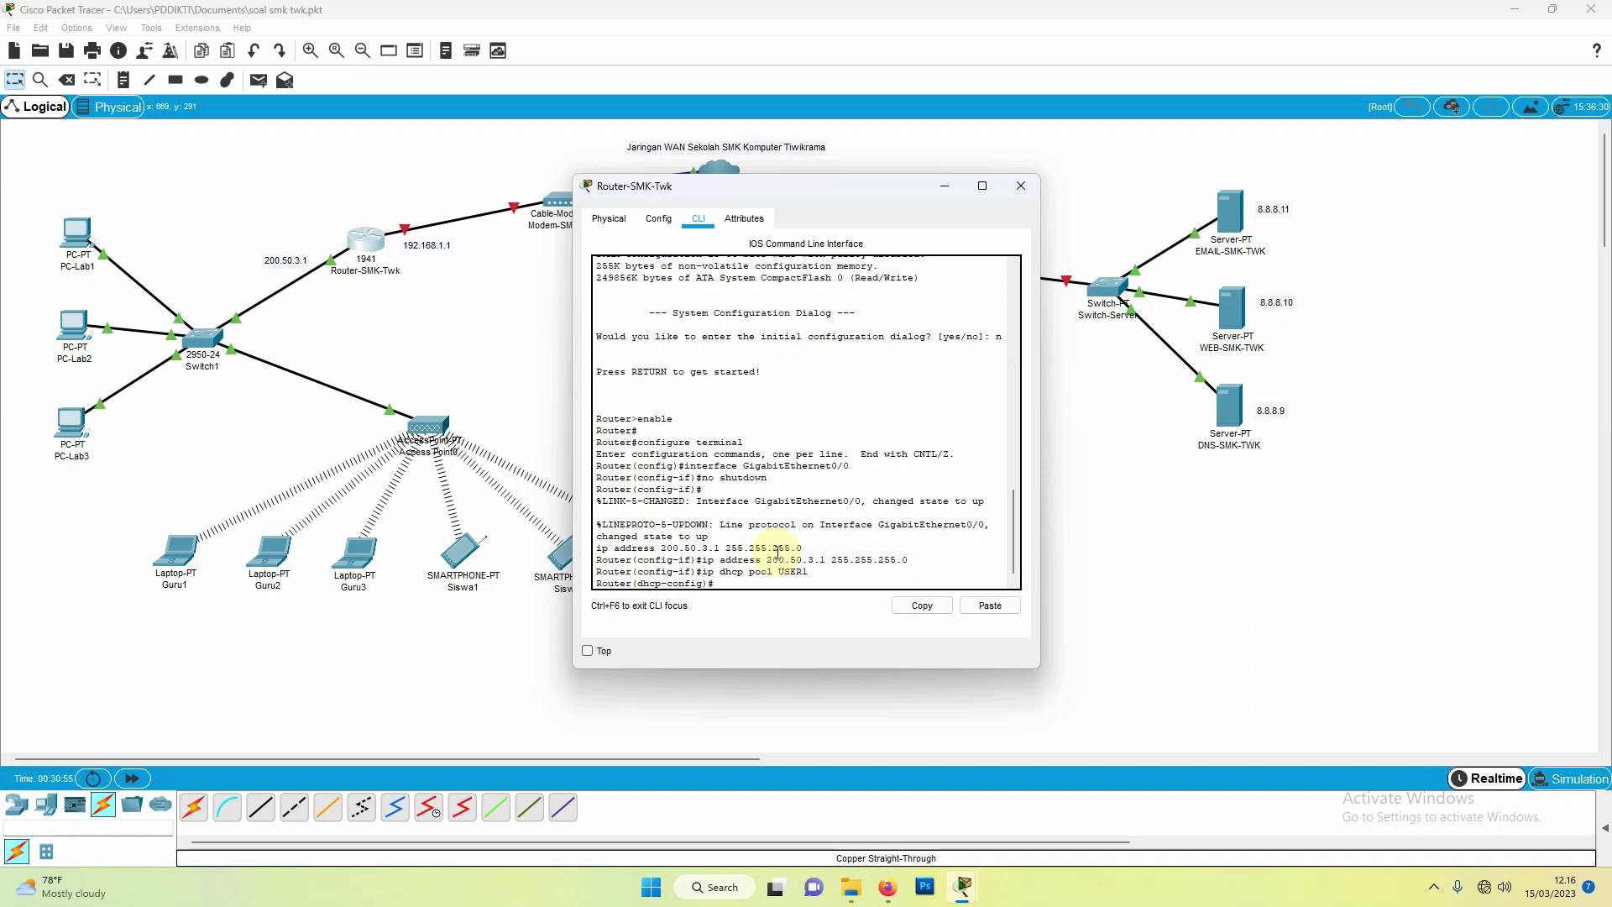
pyautogui.write('net wp')
pyautogui.press('BackSpace')
pyautogui.write('0')
pyautogui.write(' 200.')
pyautogui.write('5')
pyautogui.write('0.3')
pyautogui.write('.0')
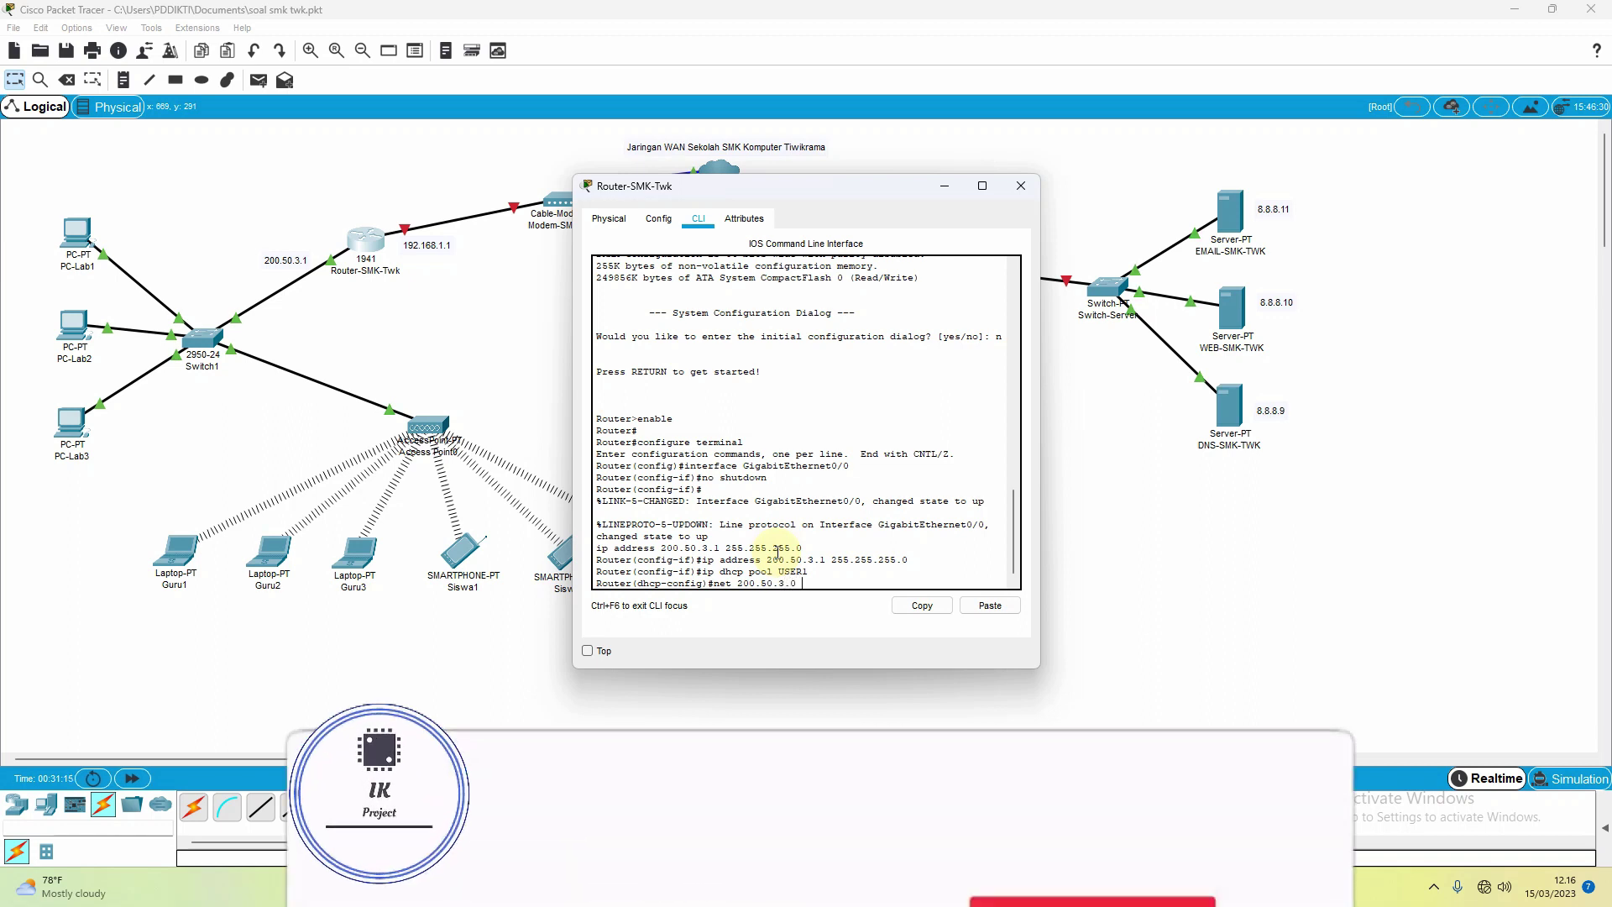
pyautogui.write(' 255.')
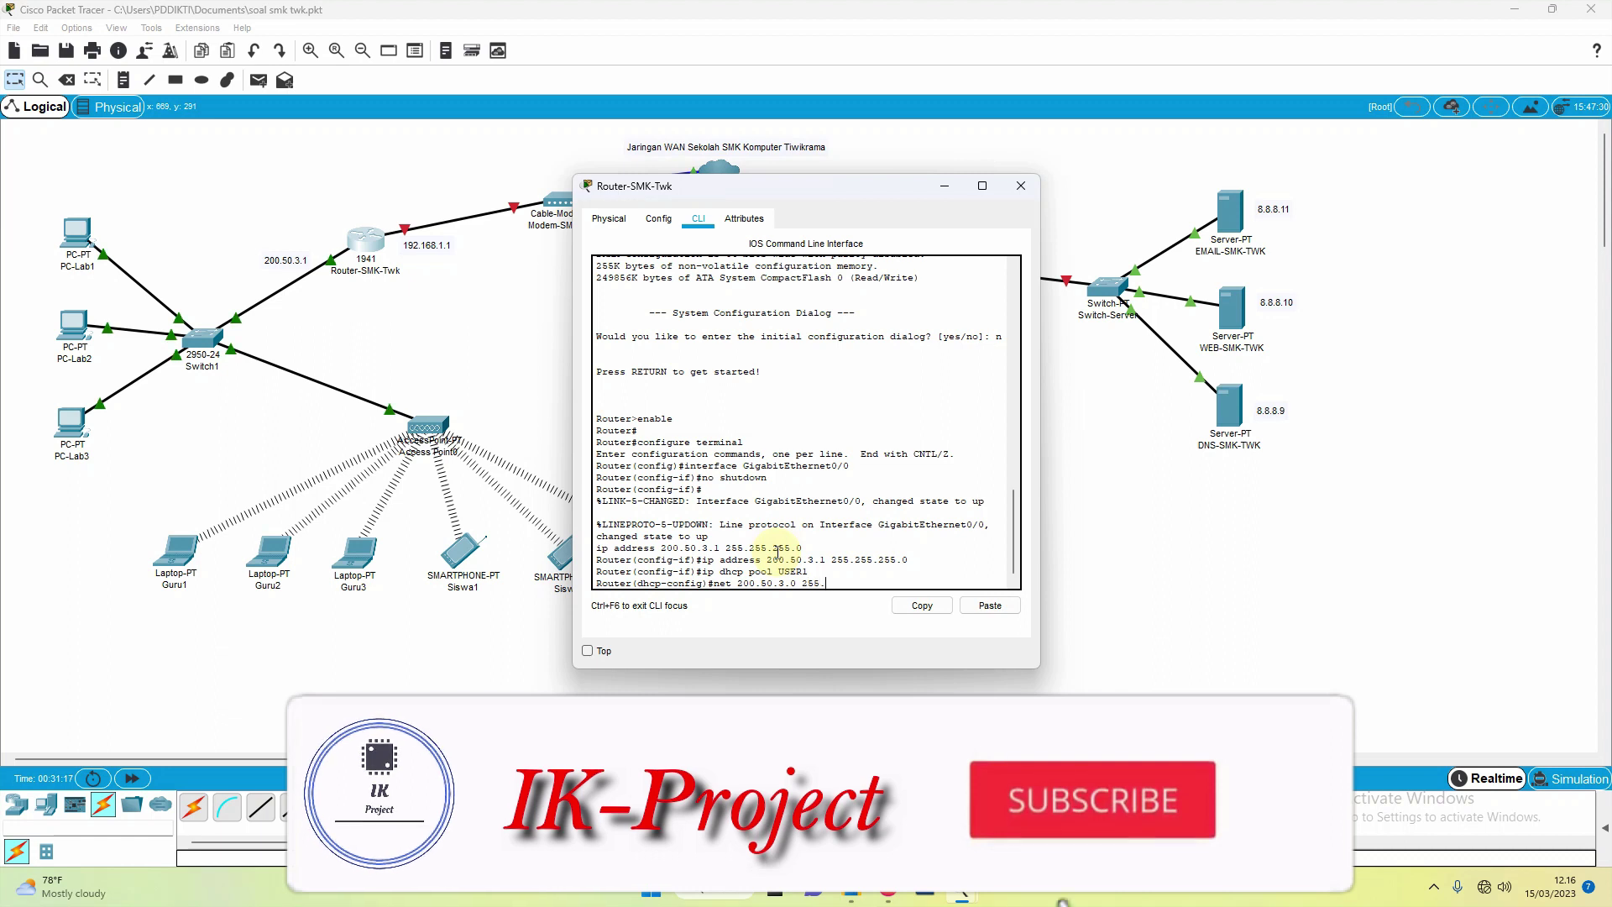
pyautogui.write('255.255.2')
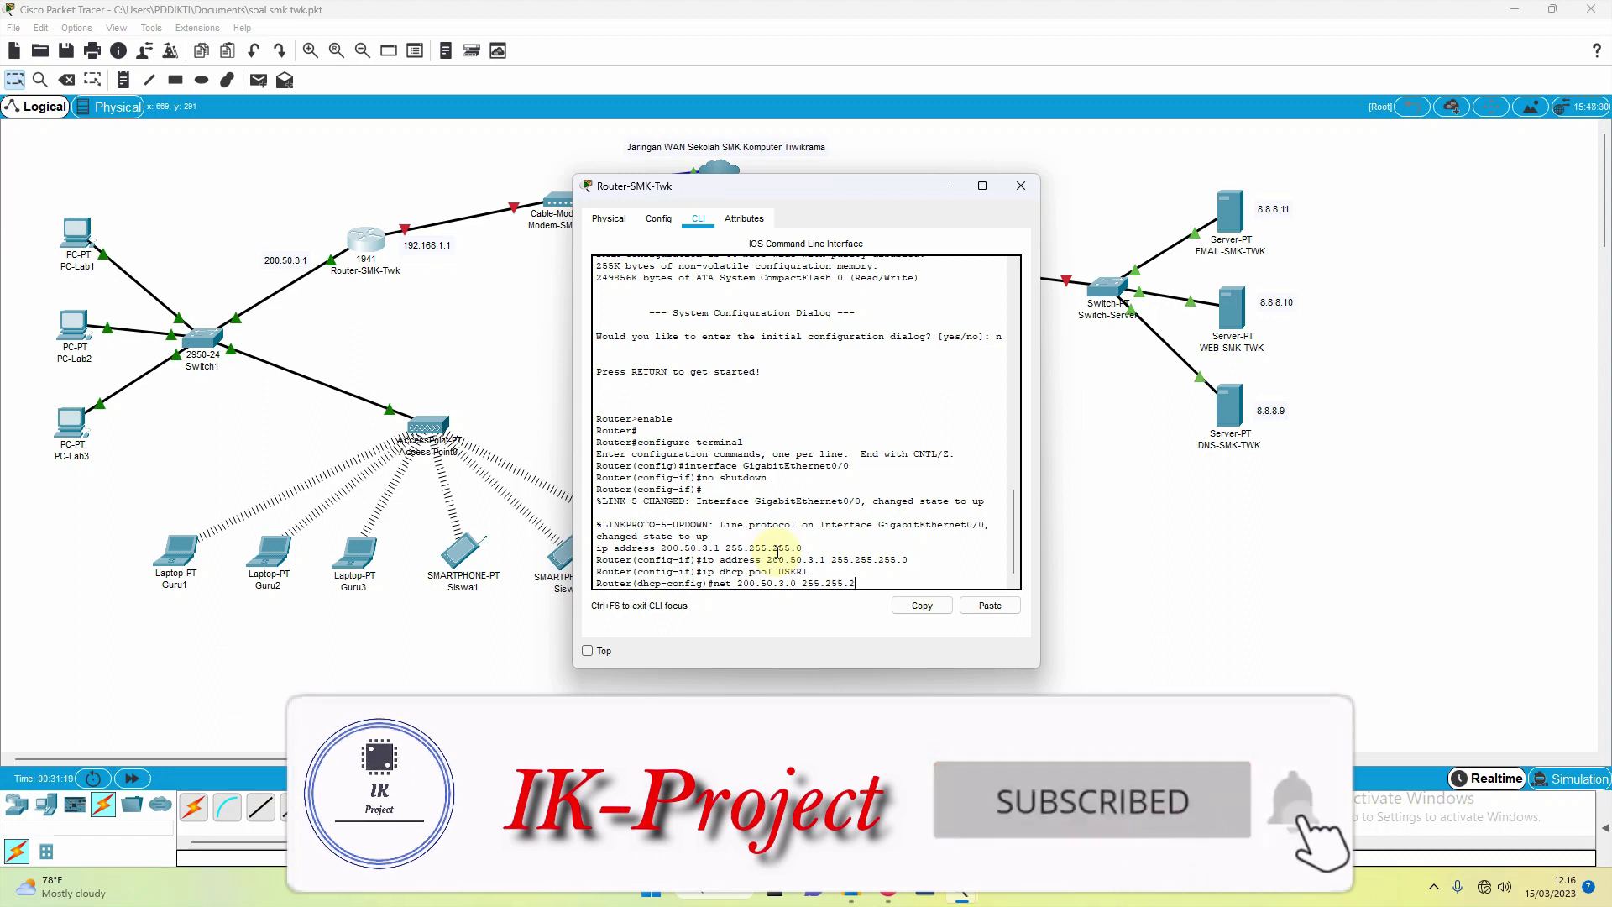
pyautogui.write('0')
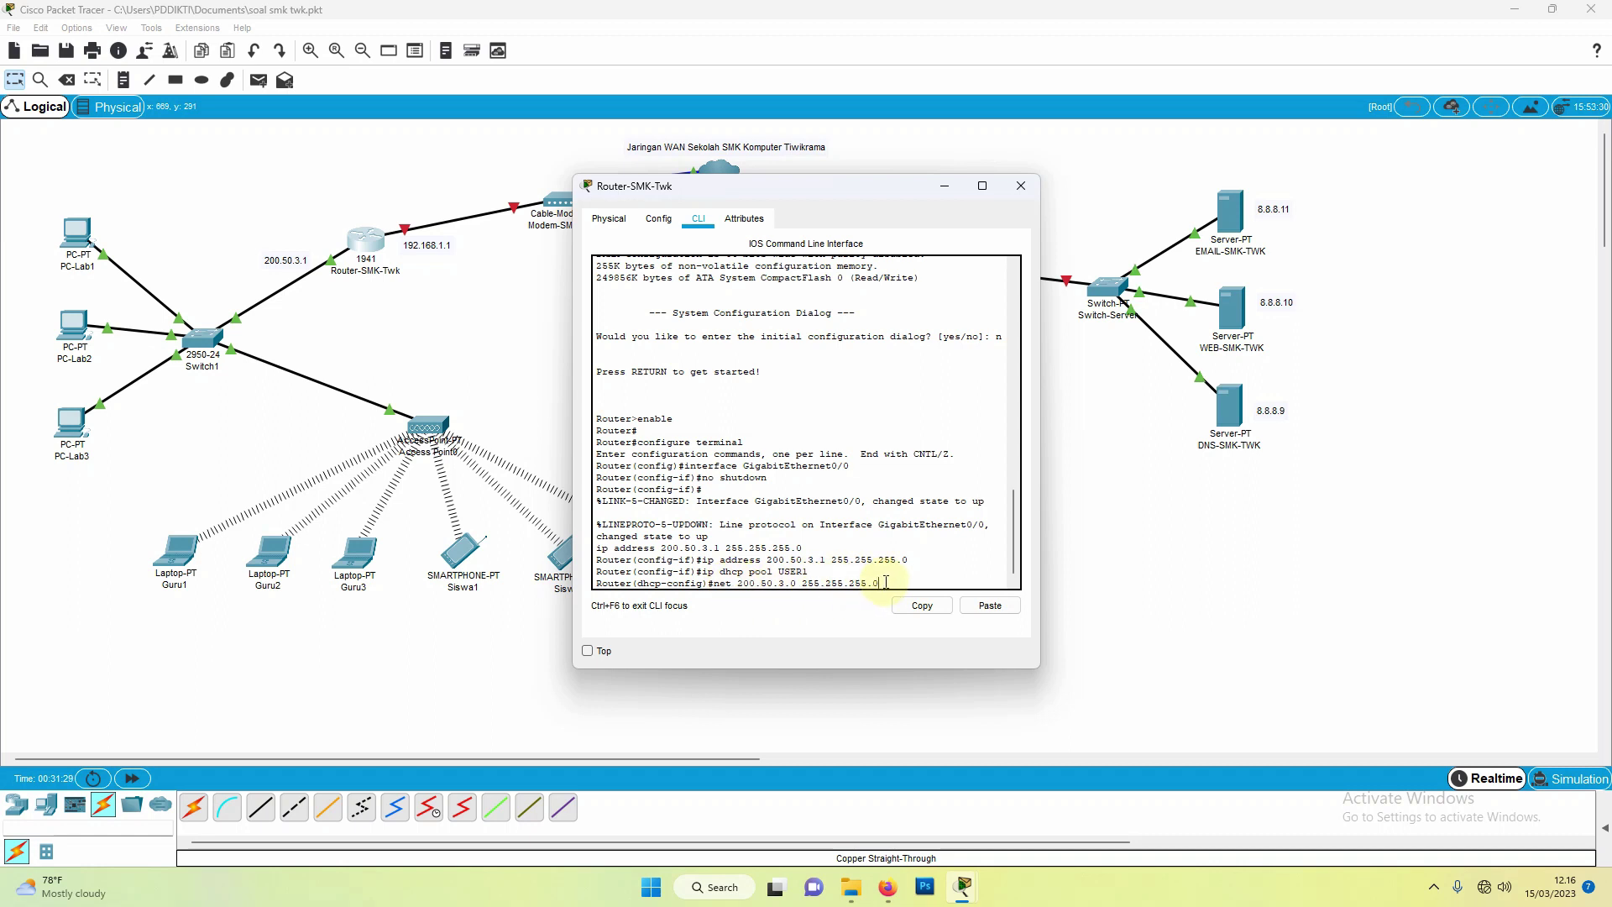
pyautogui.press('Return')
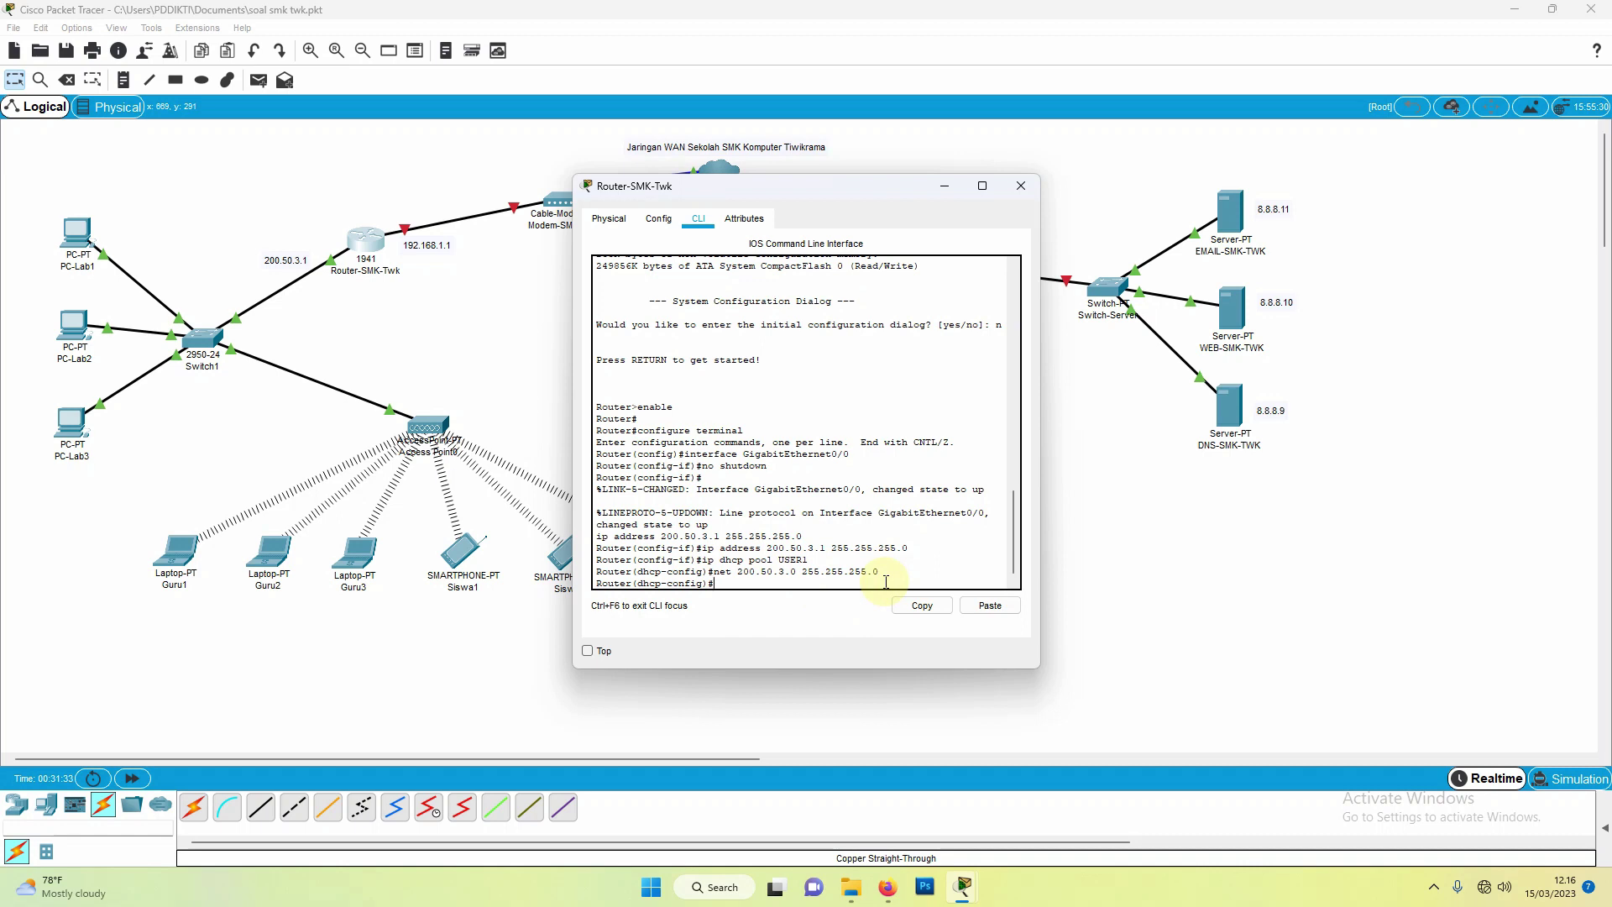
# Step: Add default-router 200.50.3.1 and dns-server 8.8.8.9 to pool USER1, then exit the pool
pyautogui.write('default')
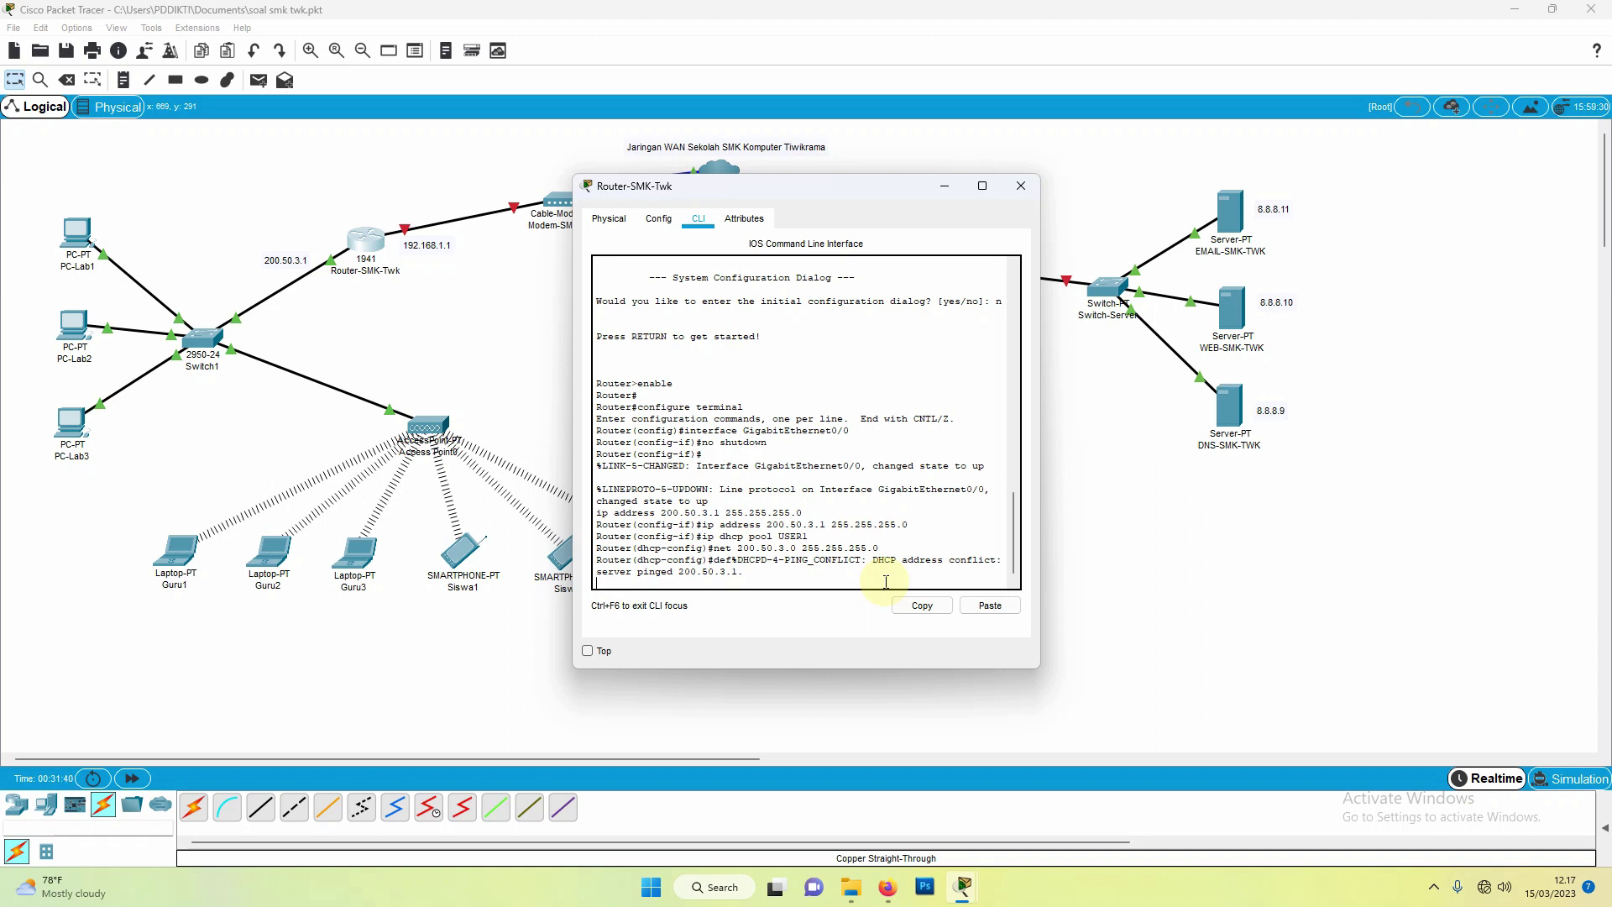
pyautogui.press('BackSpace')
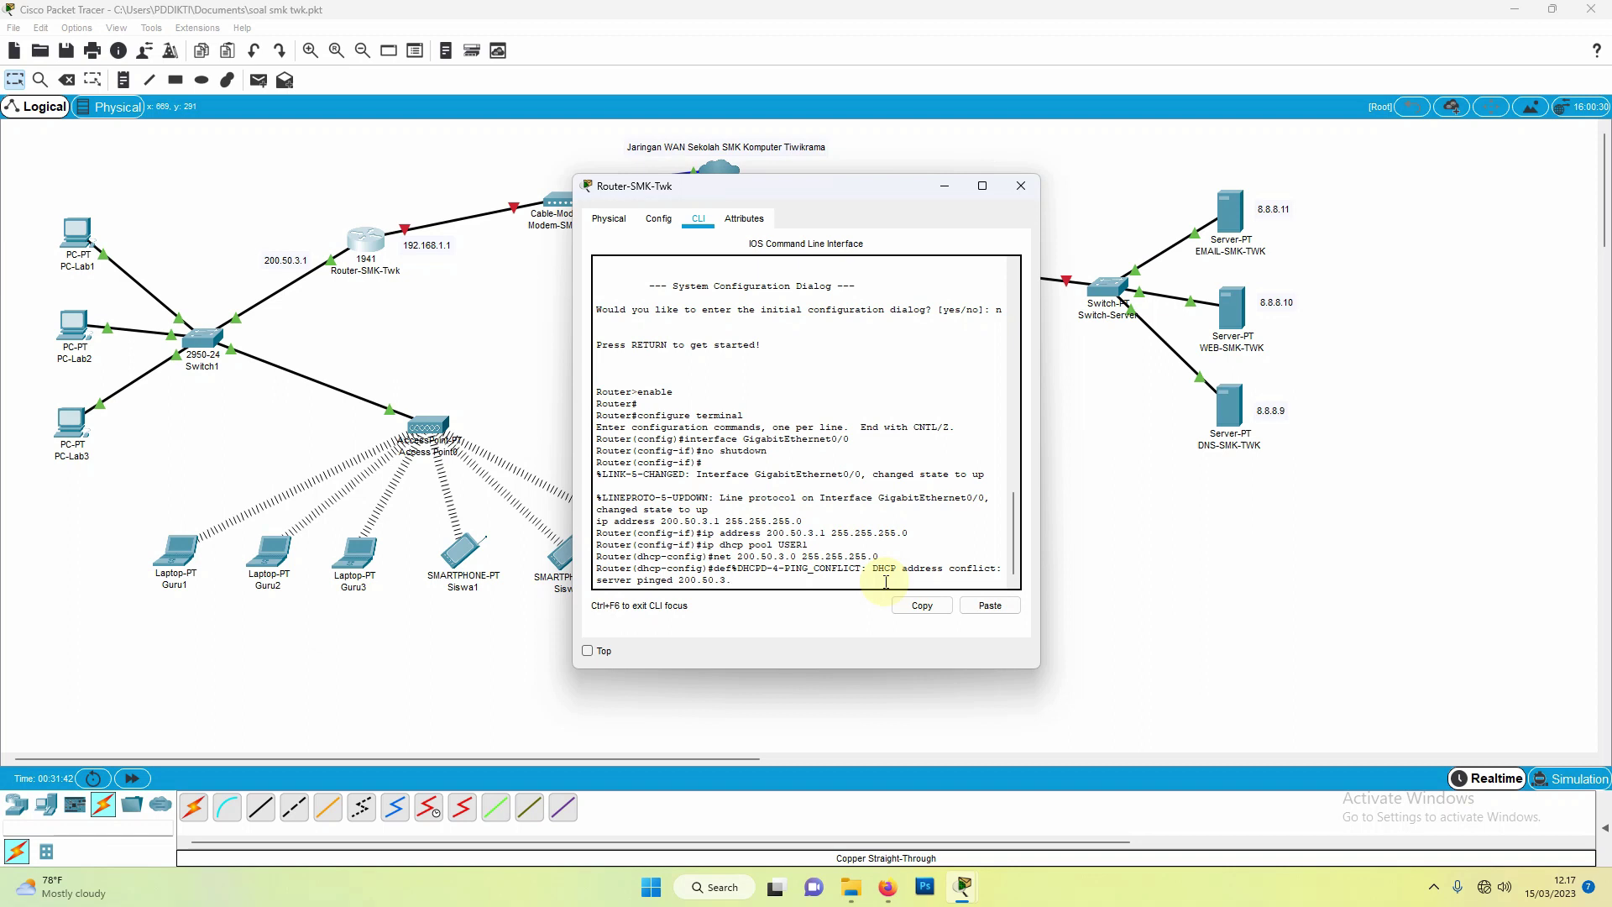
pyautogui.press('Return')
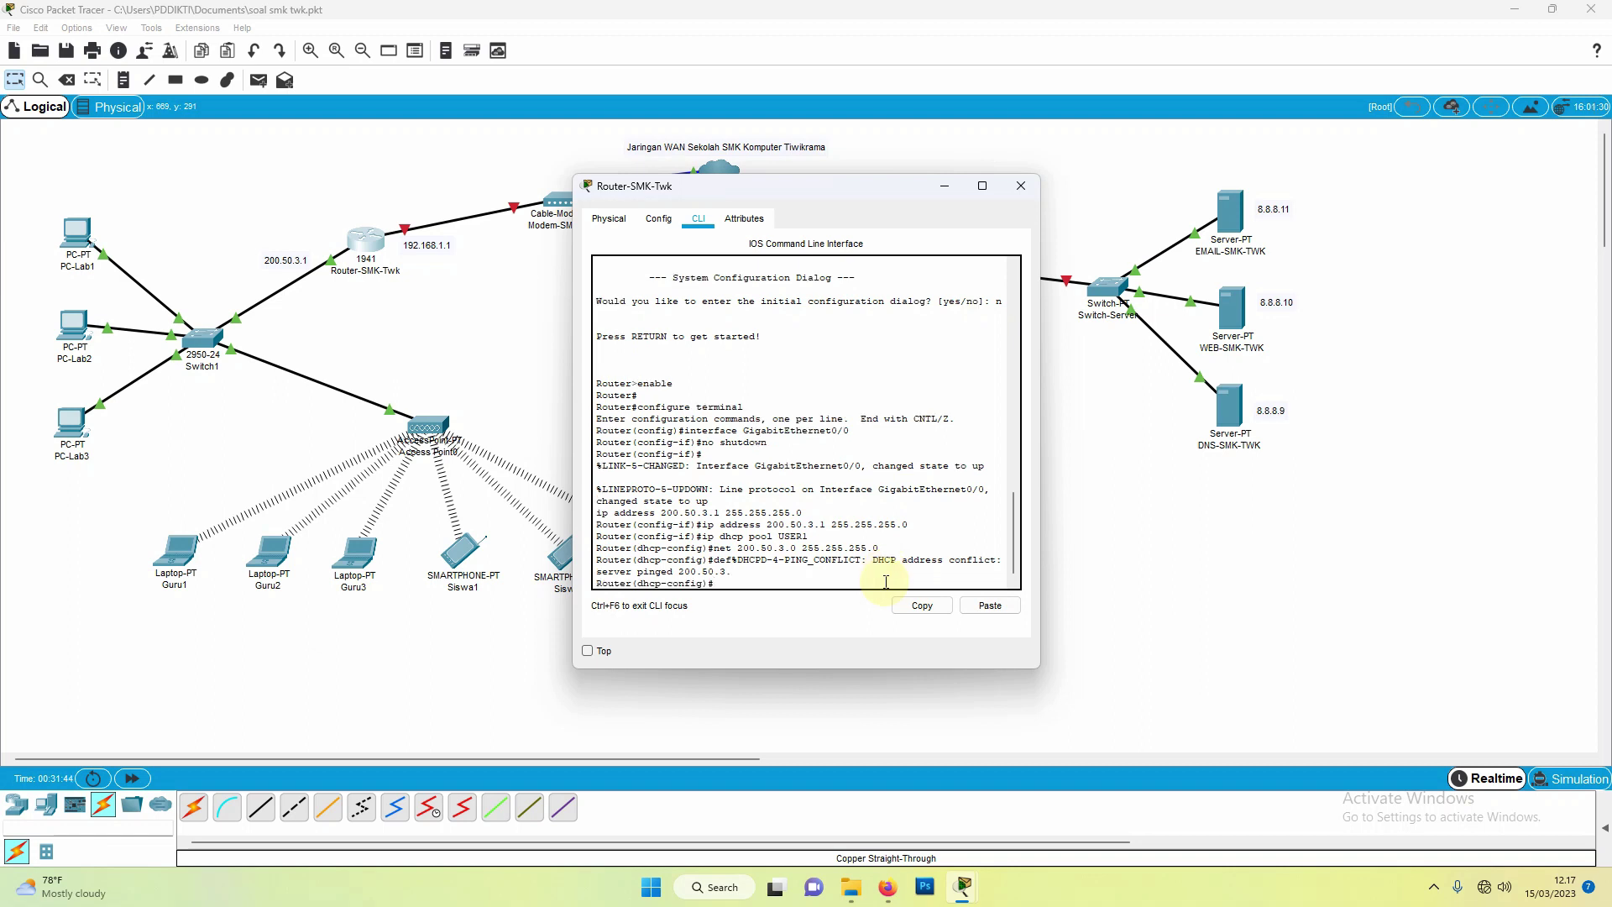
pyautogui.write('default 200')
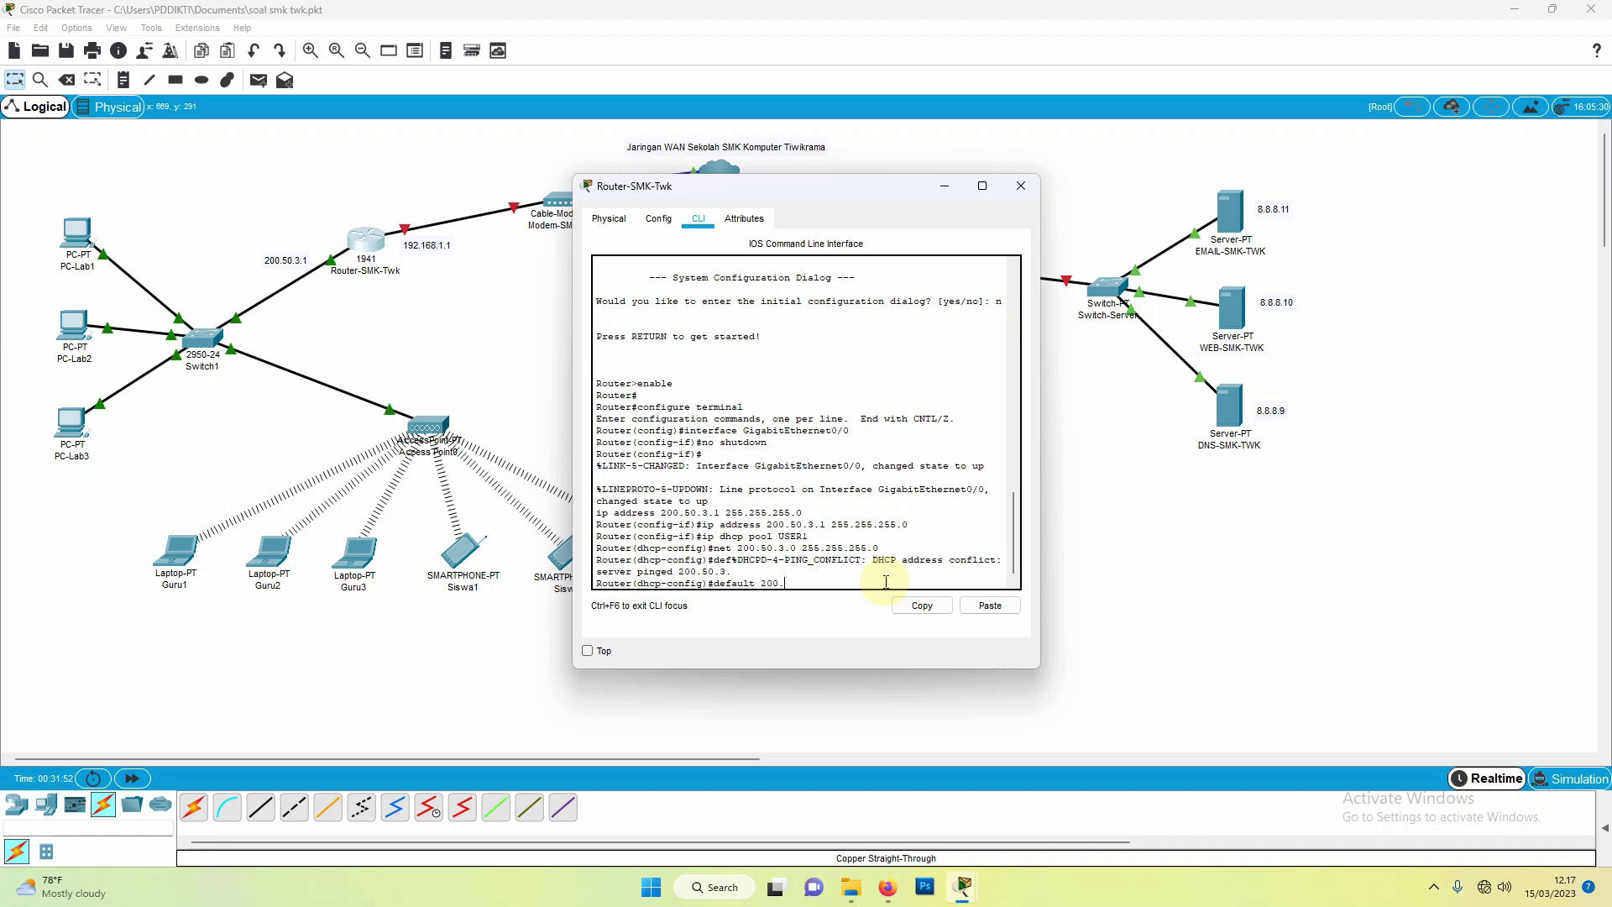
pyautogui.write('.50.3.1')
pyautogui.press('Return')
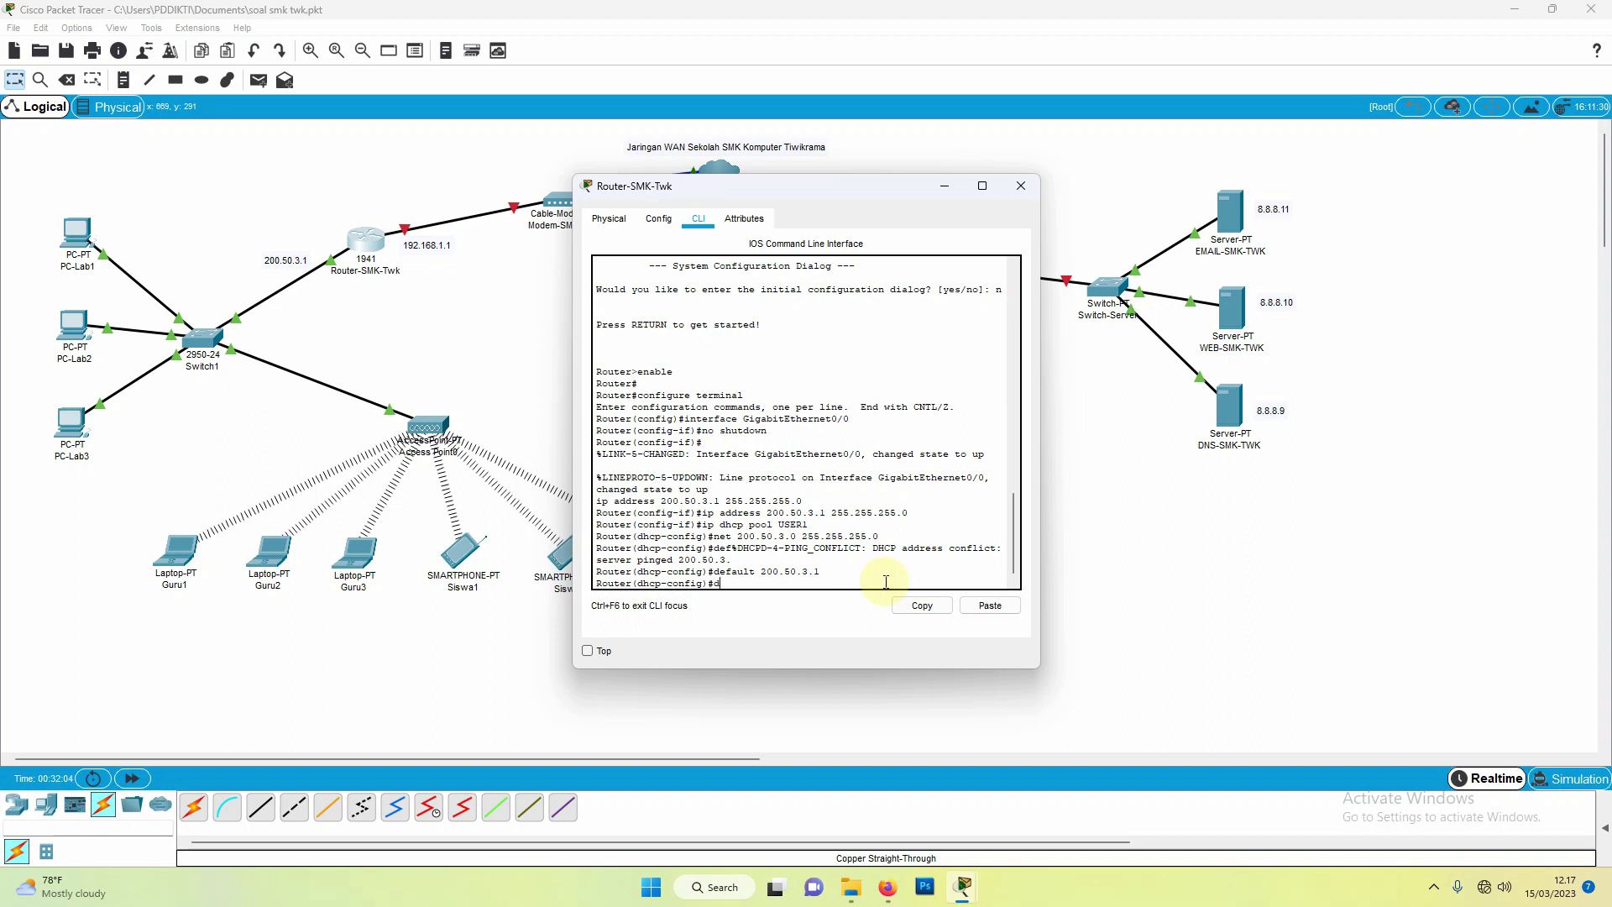
pyautogui.write('dns-server')
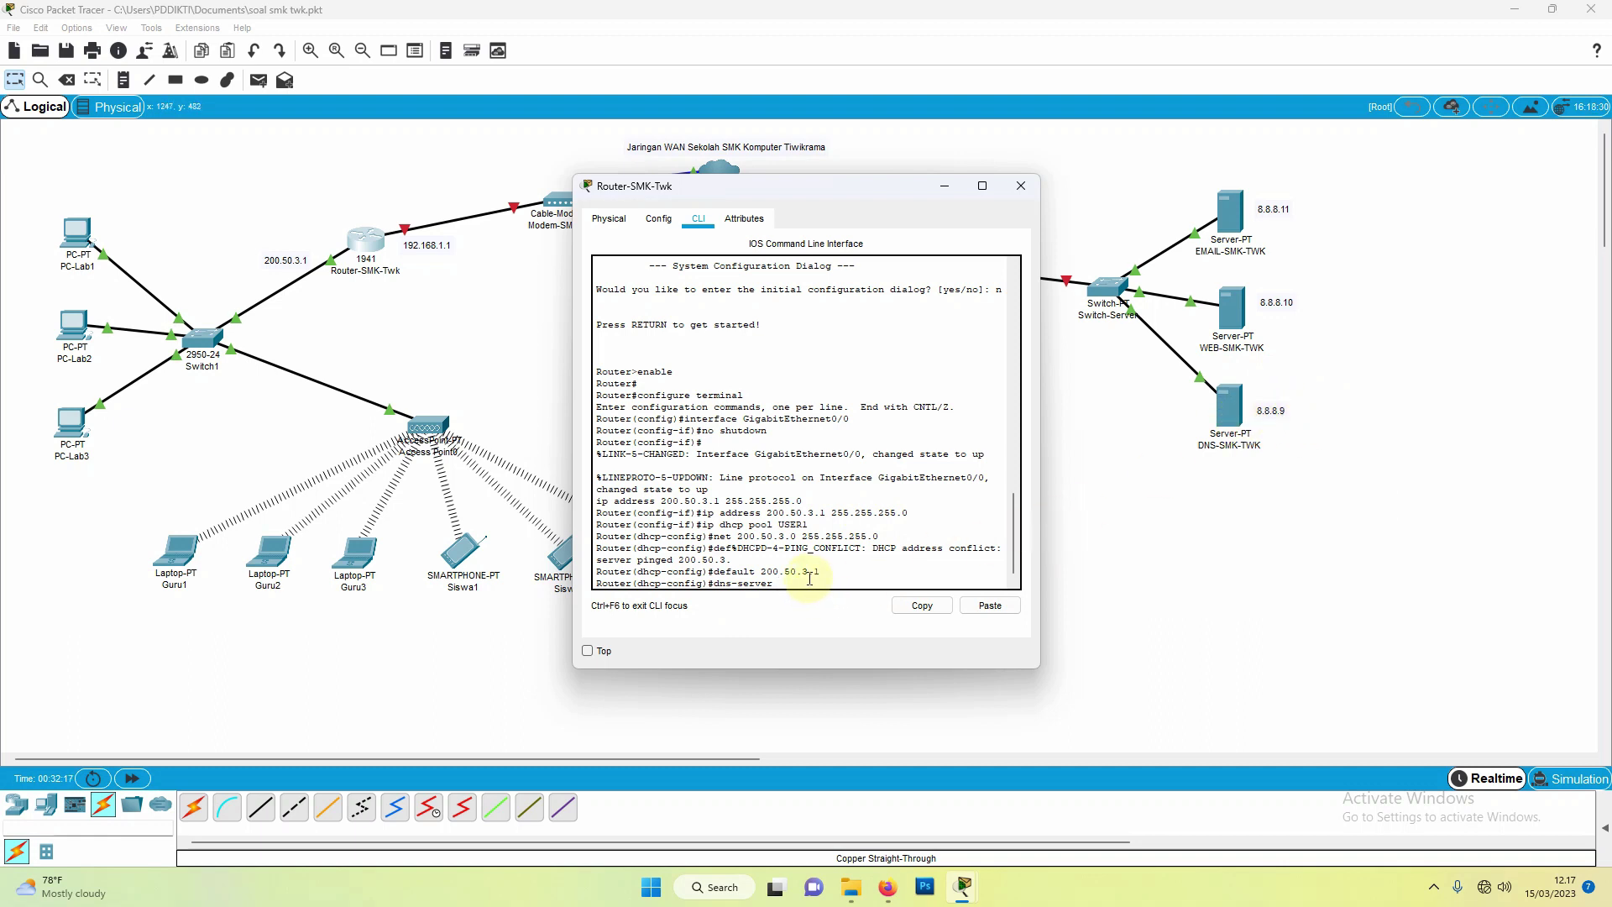
pyautogui.write('.8.9')
pyautogui.press('Return')
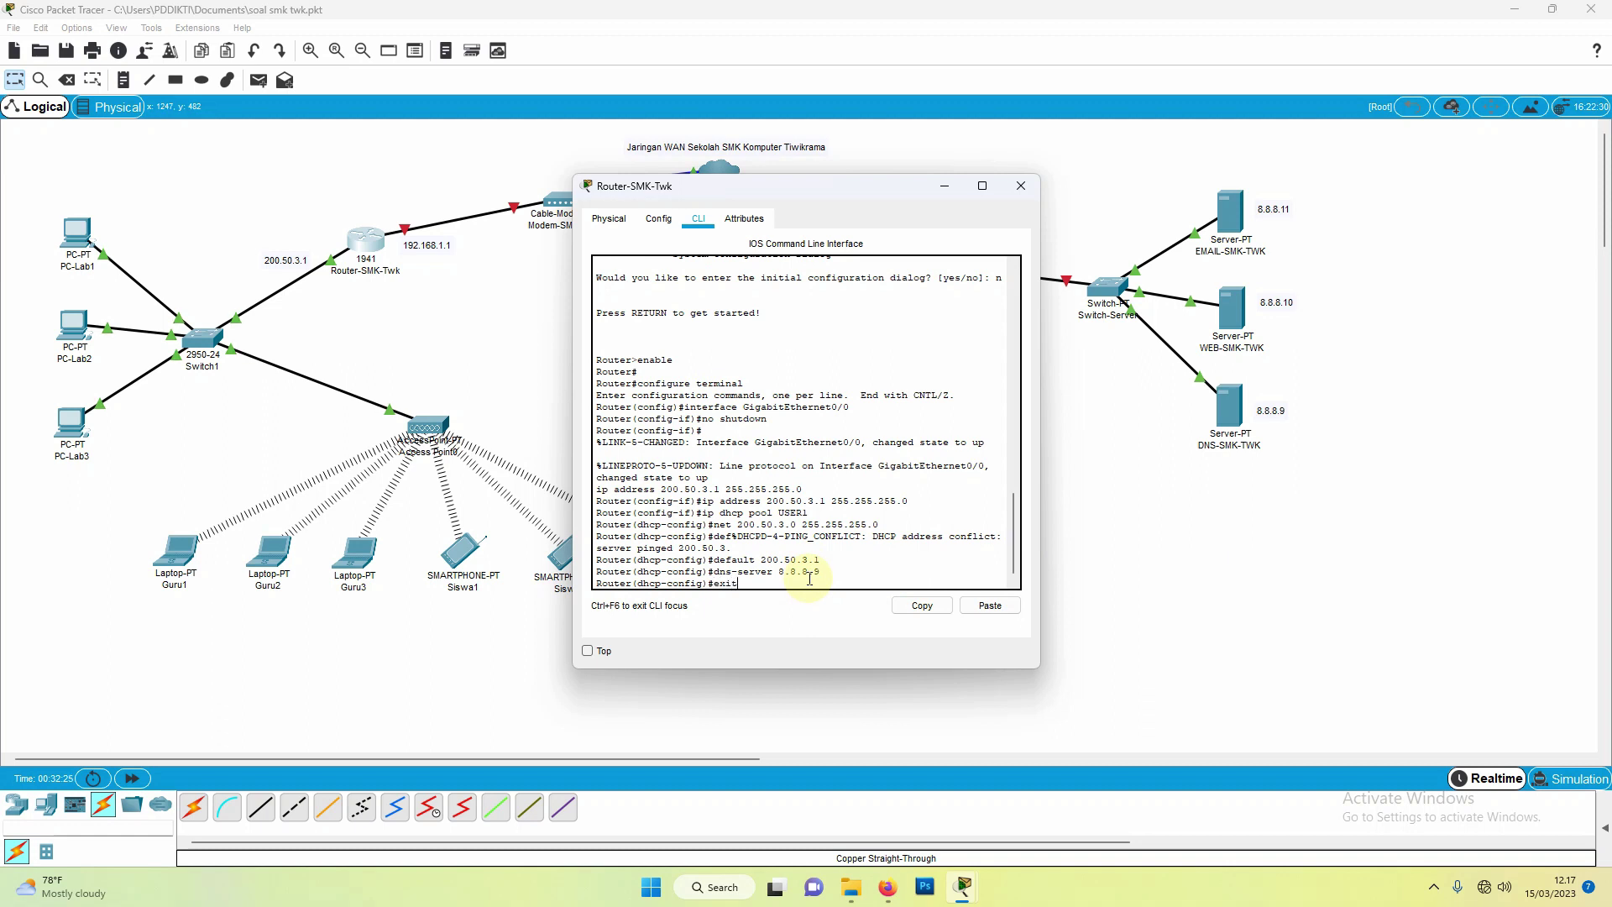
pyautogui.write('exit')
pyautogui.press('Return')
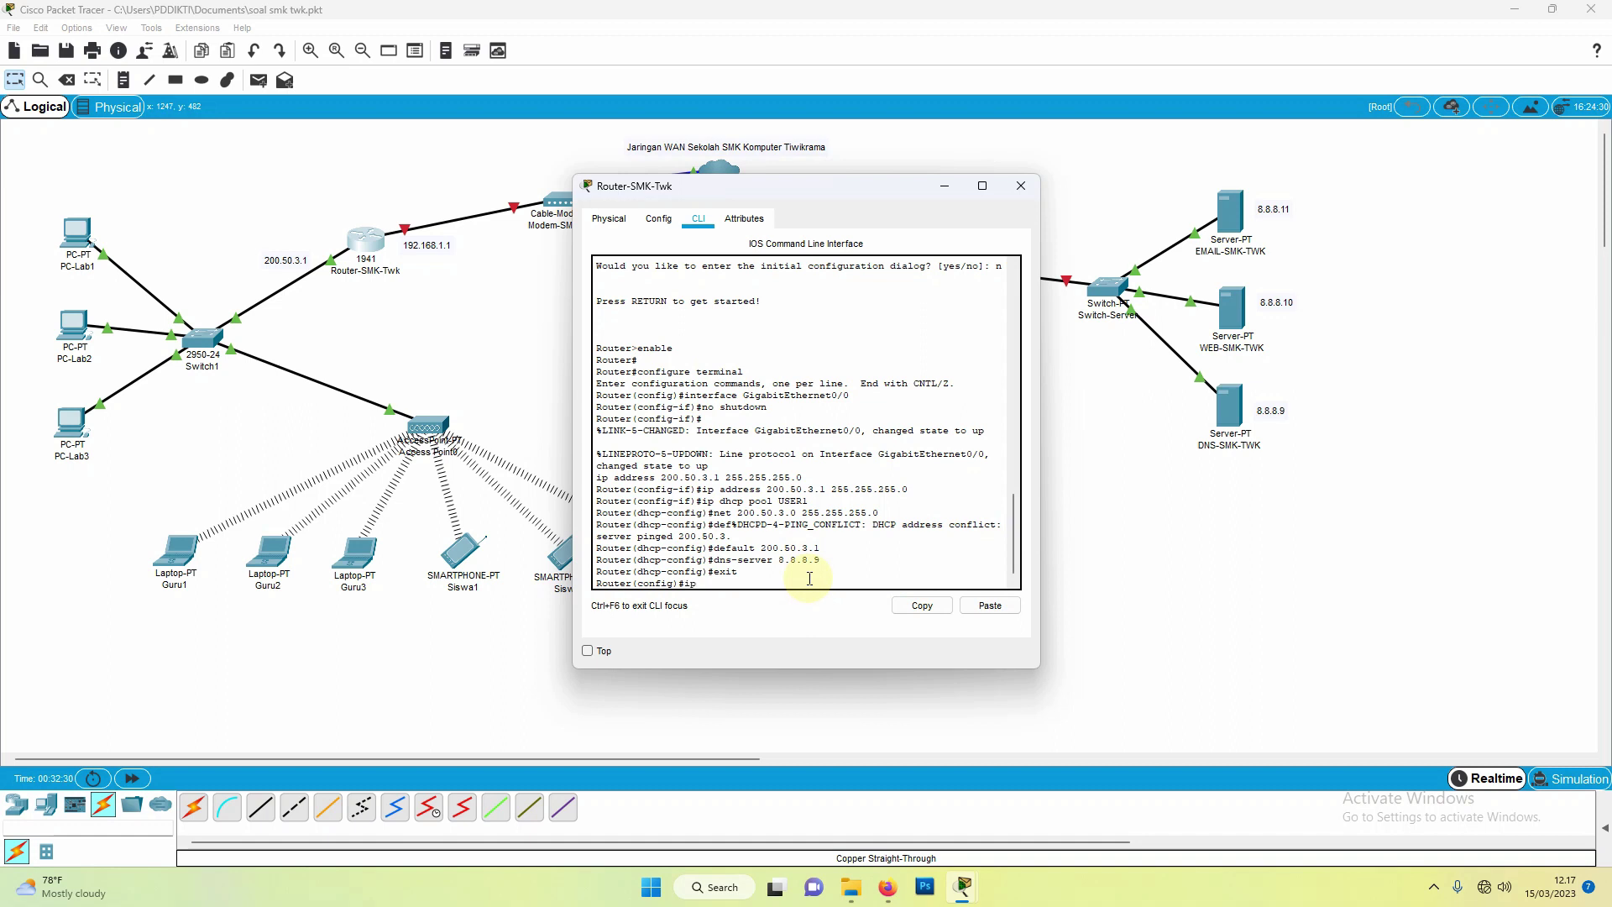
# Step: Run 'ip dhcp excluded-address 200.50.3.1 200.50.3.5', then 'end' to return to privileged mode
pyautogui.write('dhcp exc 200.50.3.1 200.50.3.5')
pyautogui.press('Return')
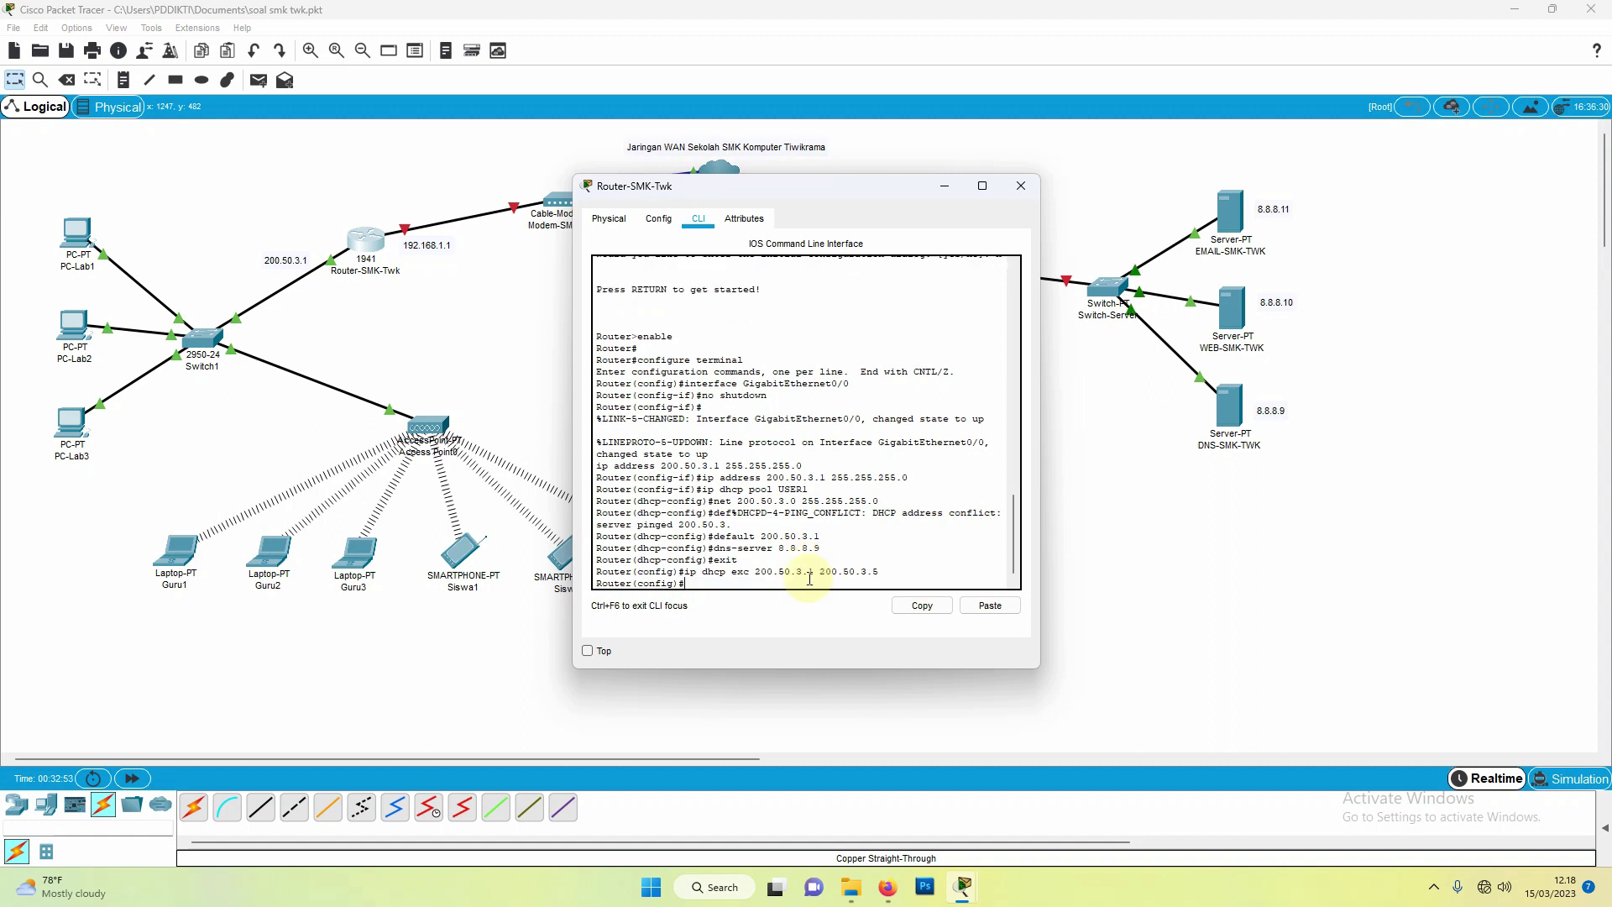
pyautogui.write('end')
pyautogui.press('Return')
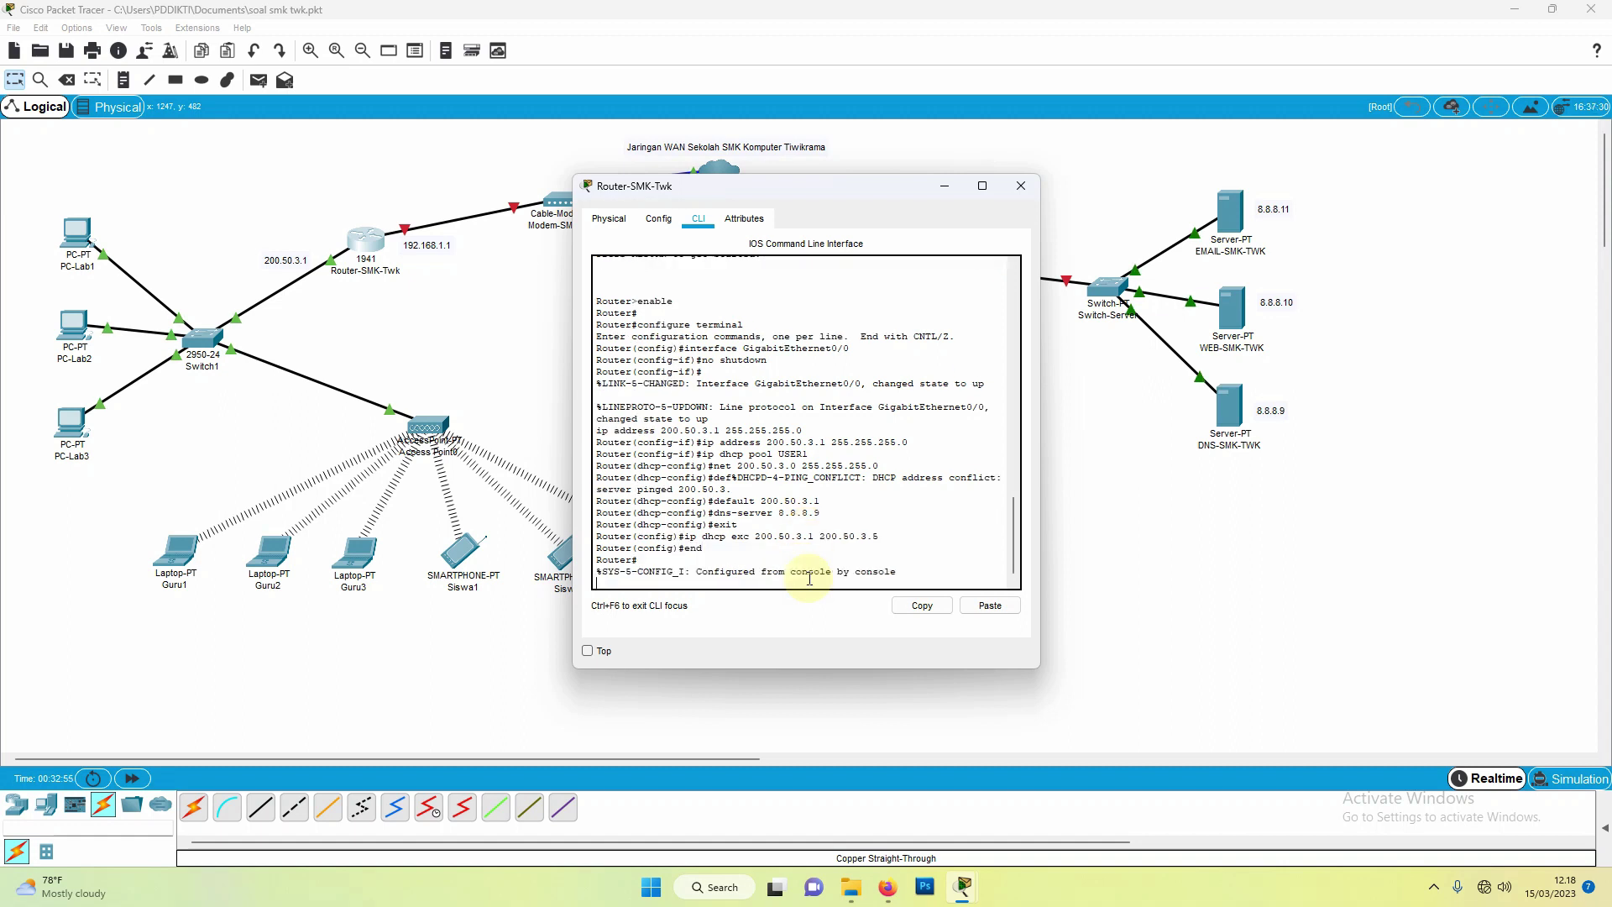
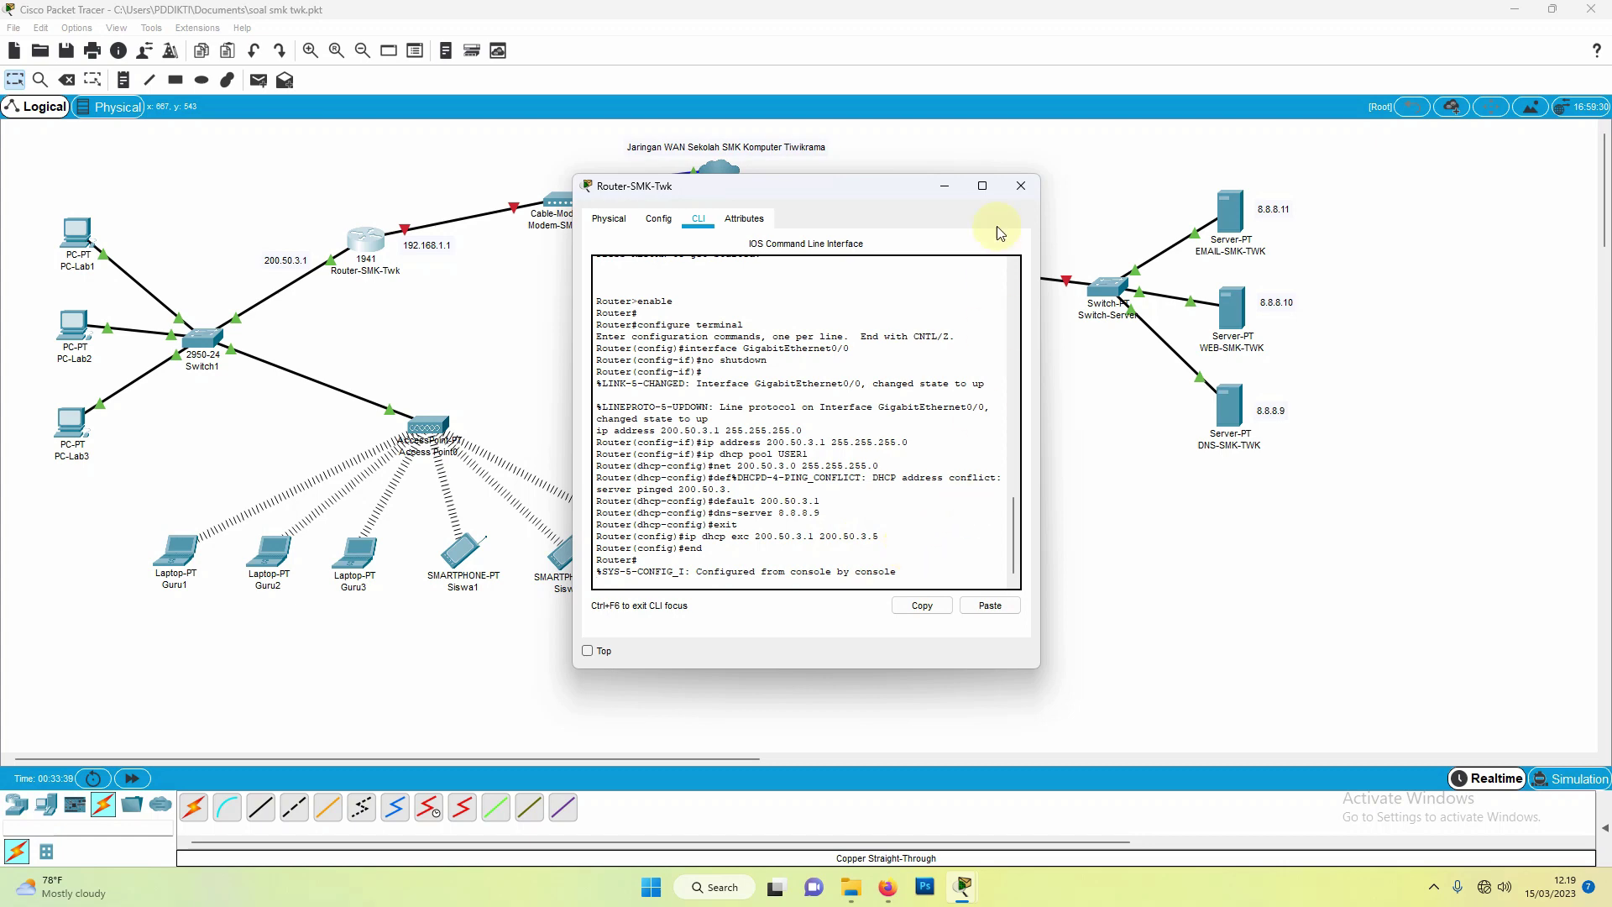
# Step: Close the Router-SMK-Twk CLI window to return to the topology view
pyautogui.click(1019, 188)
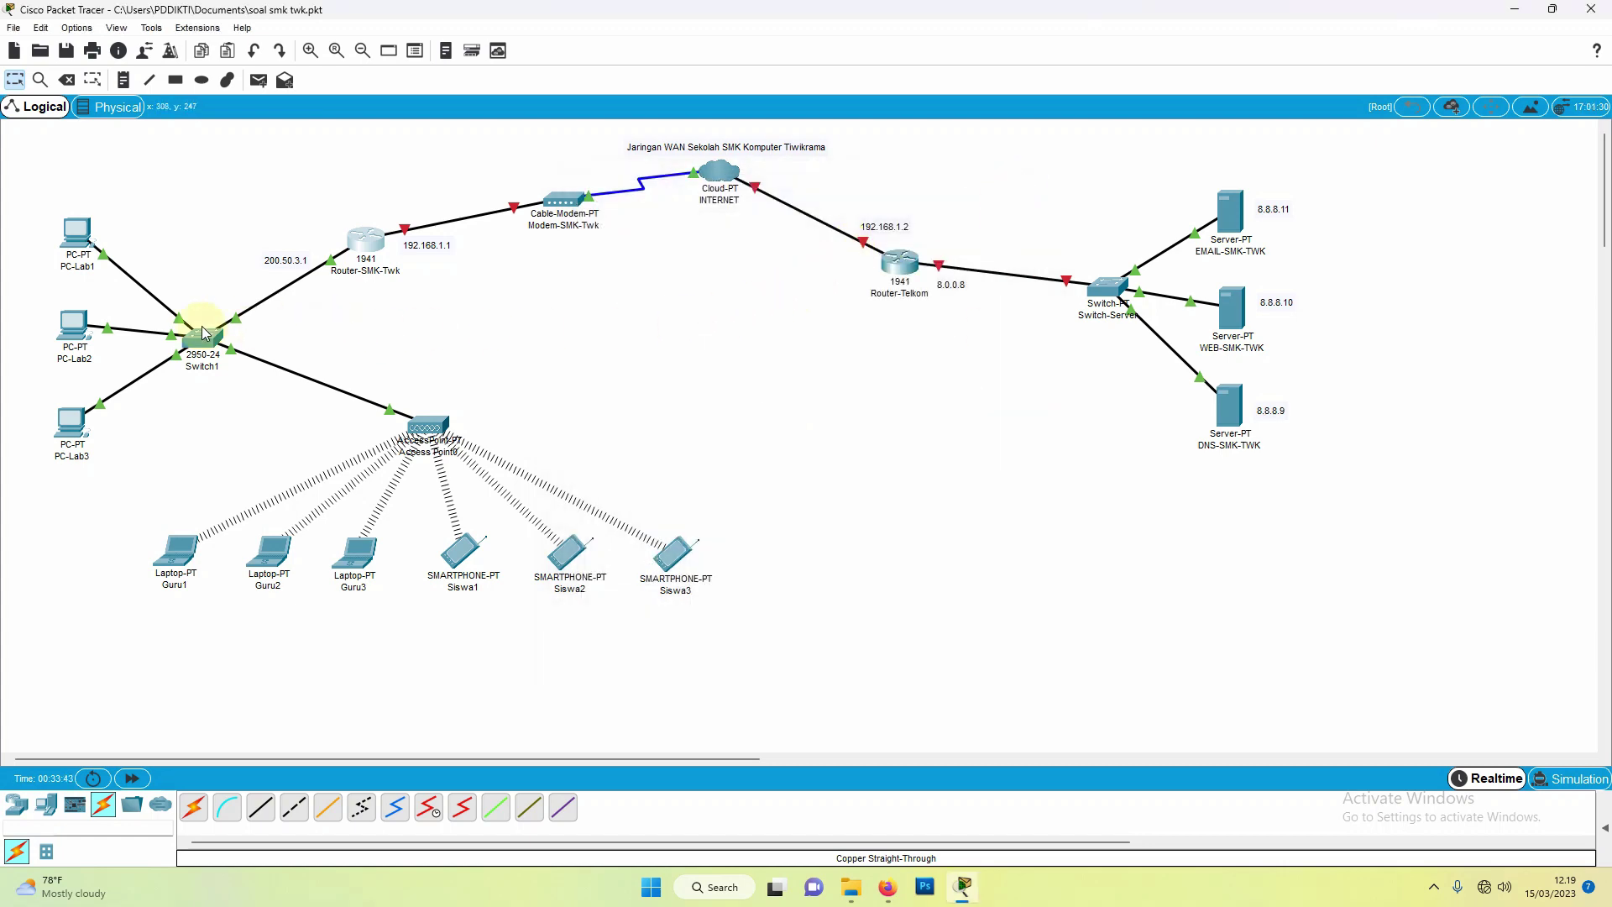
# Step: Switch PC-Lab1's FastEthernet0 IP configuration to DHCP
pyautogui.click(79, 238)
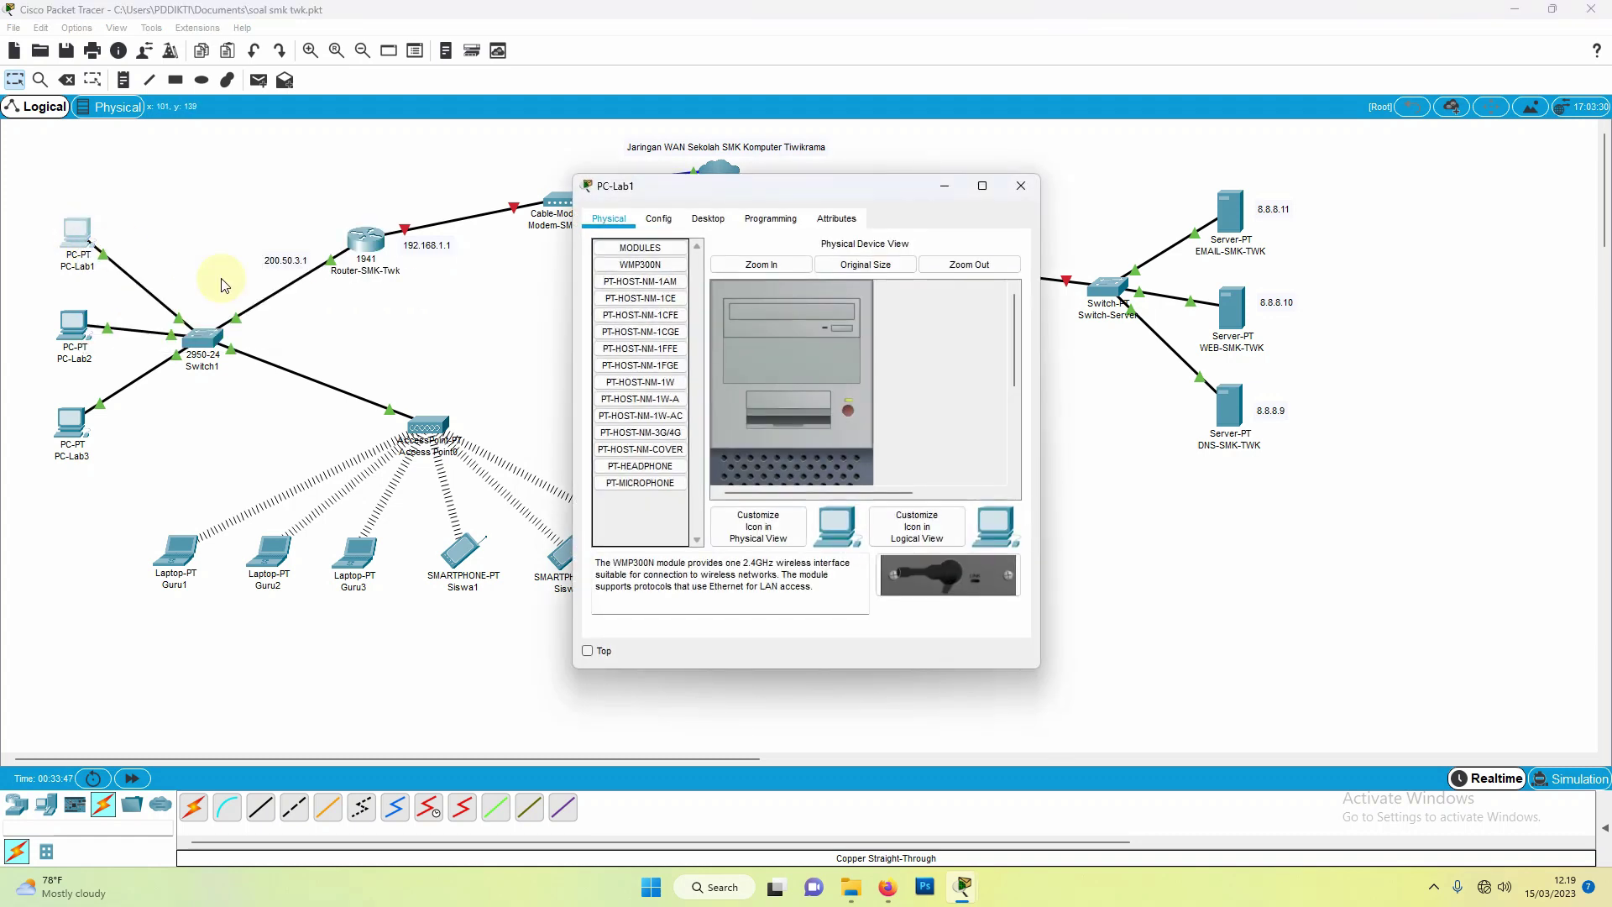
pyautogui.click(659, 220)
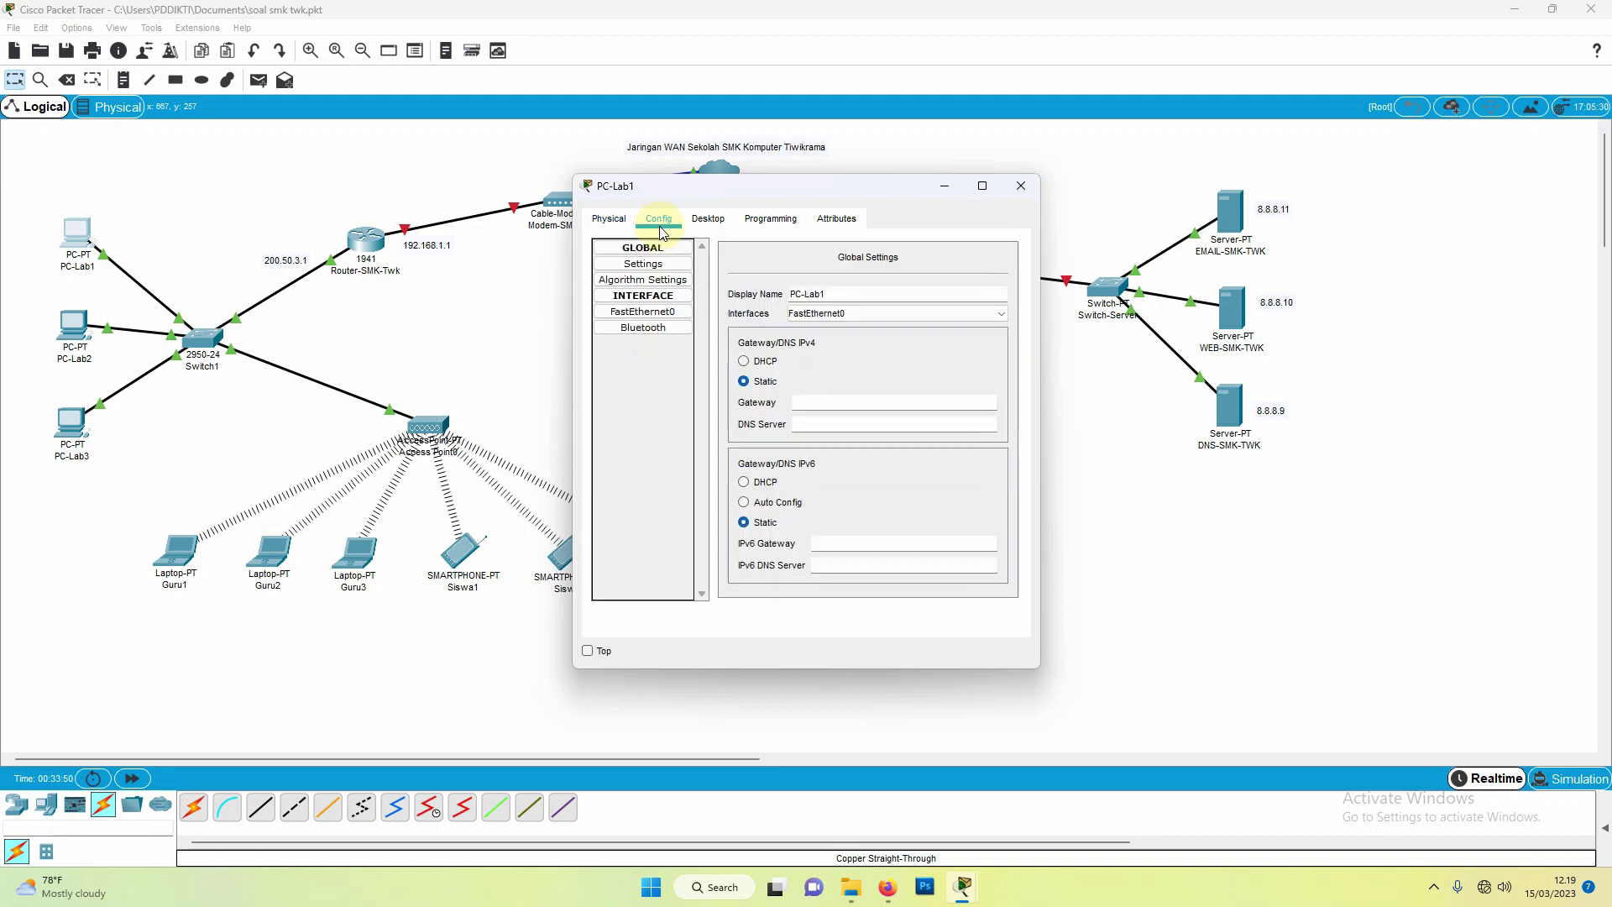
pyautogui.click(664, 317)
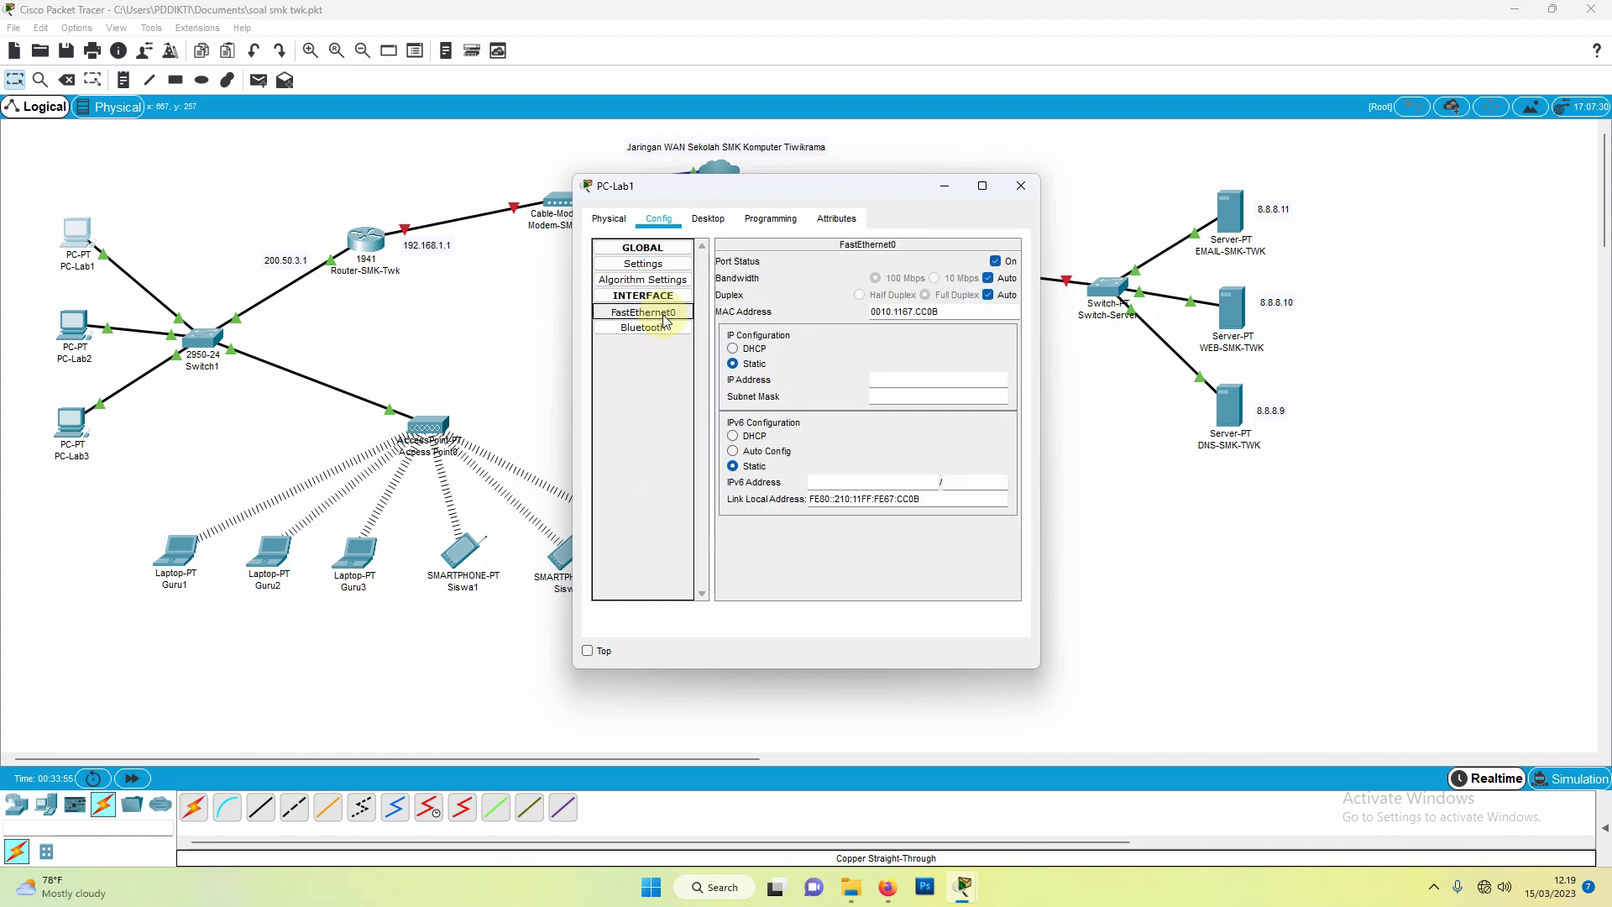
pyautogui.click(747, 353)
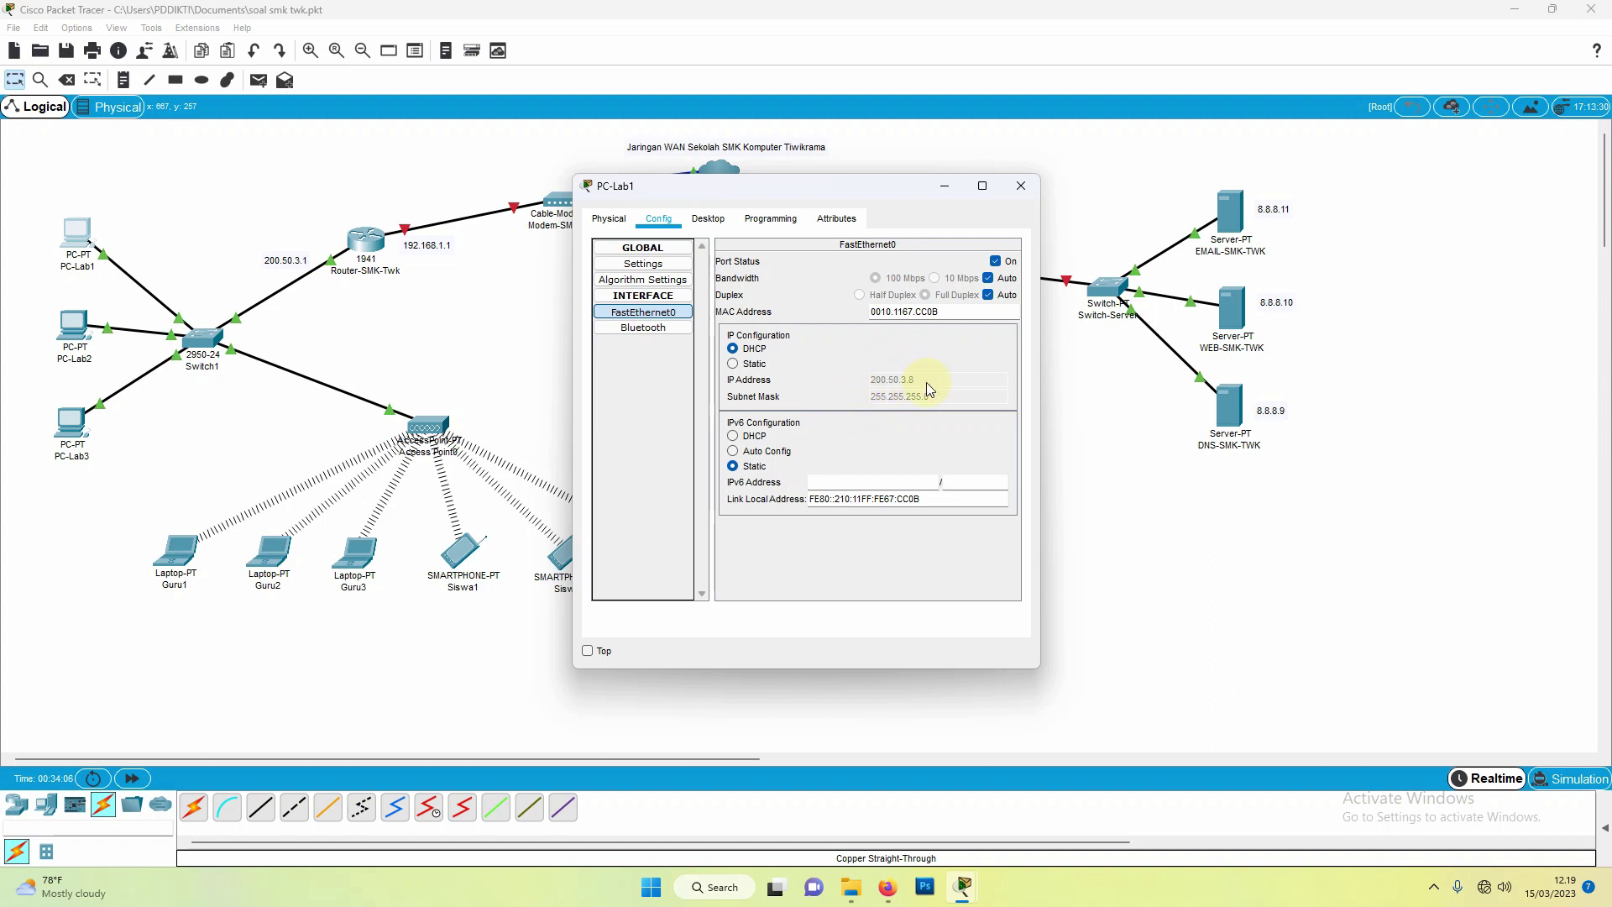
pyautogui.click(1022, 187)
# Step: Switch PC-Lab2's FastEthernet0 IP configuration to DHCP
pyautogui.click(92, 332)
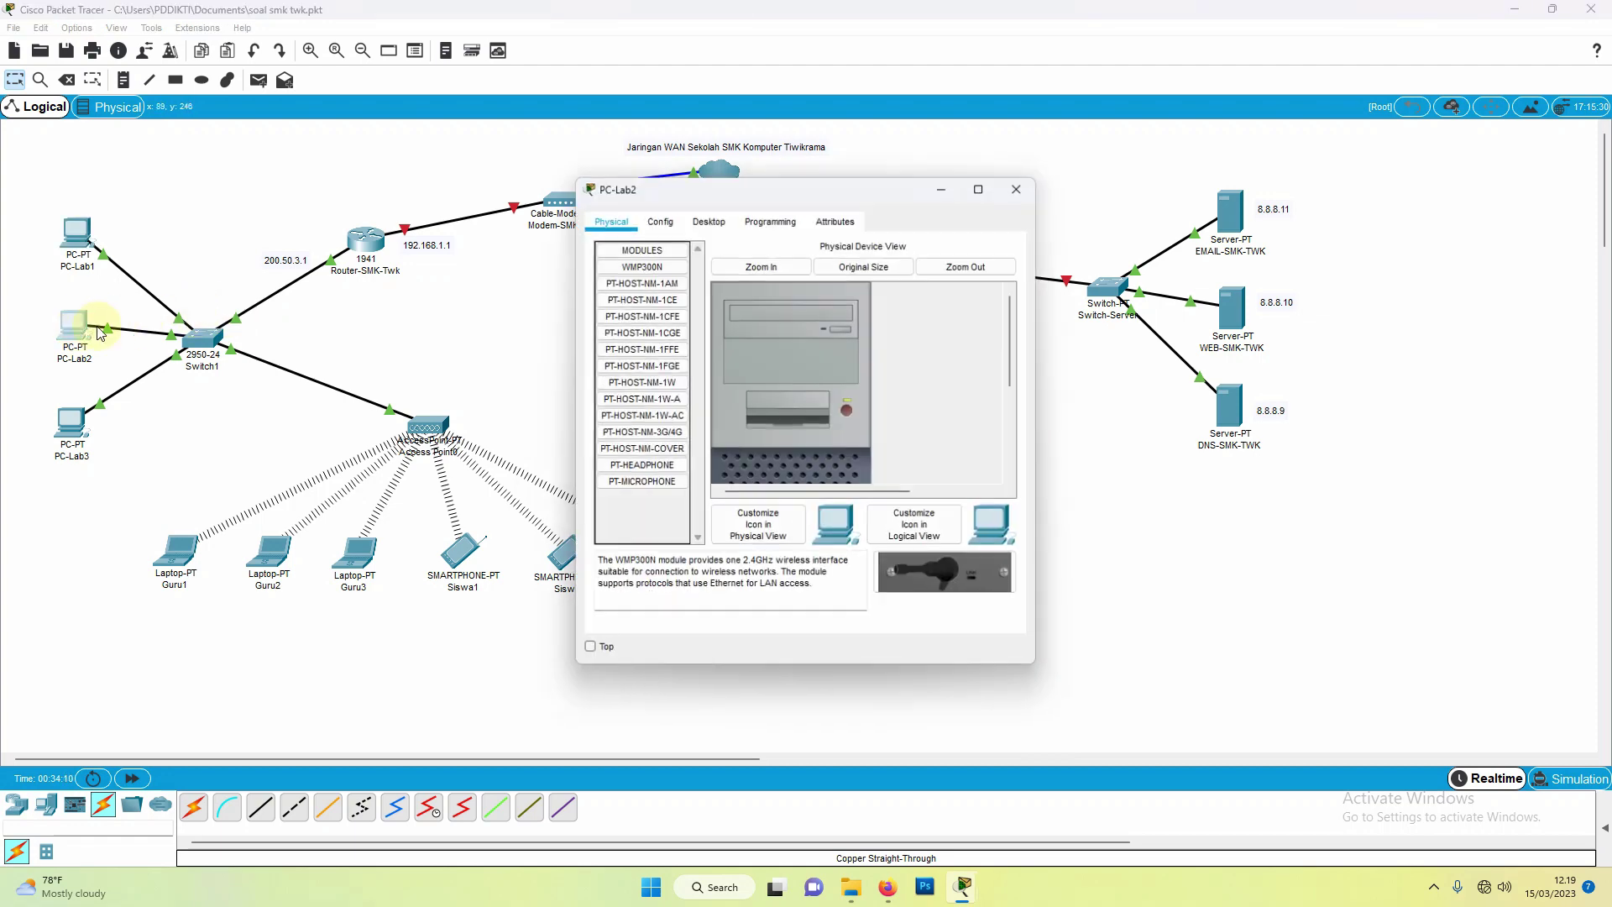
pyautogui.click(660, 220)
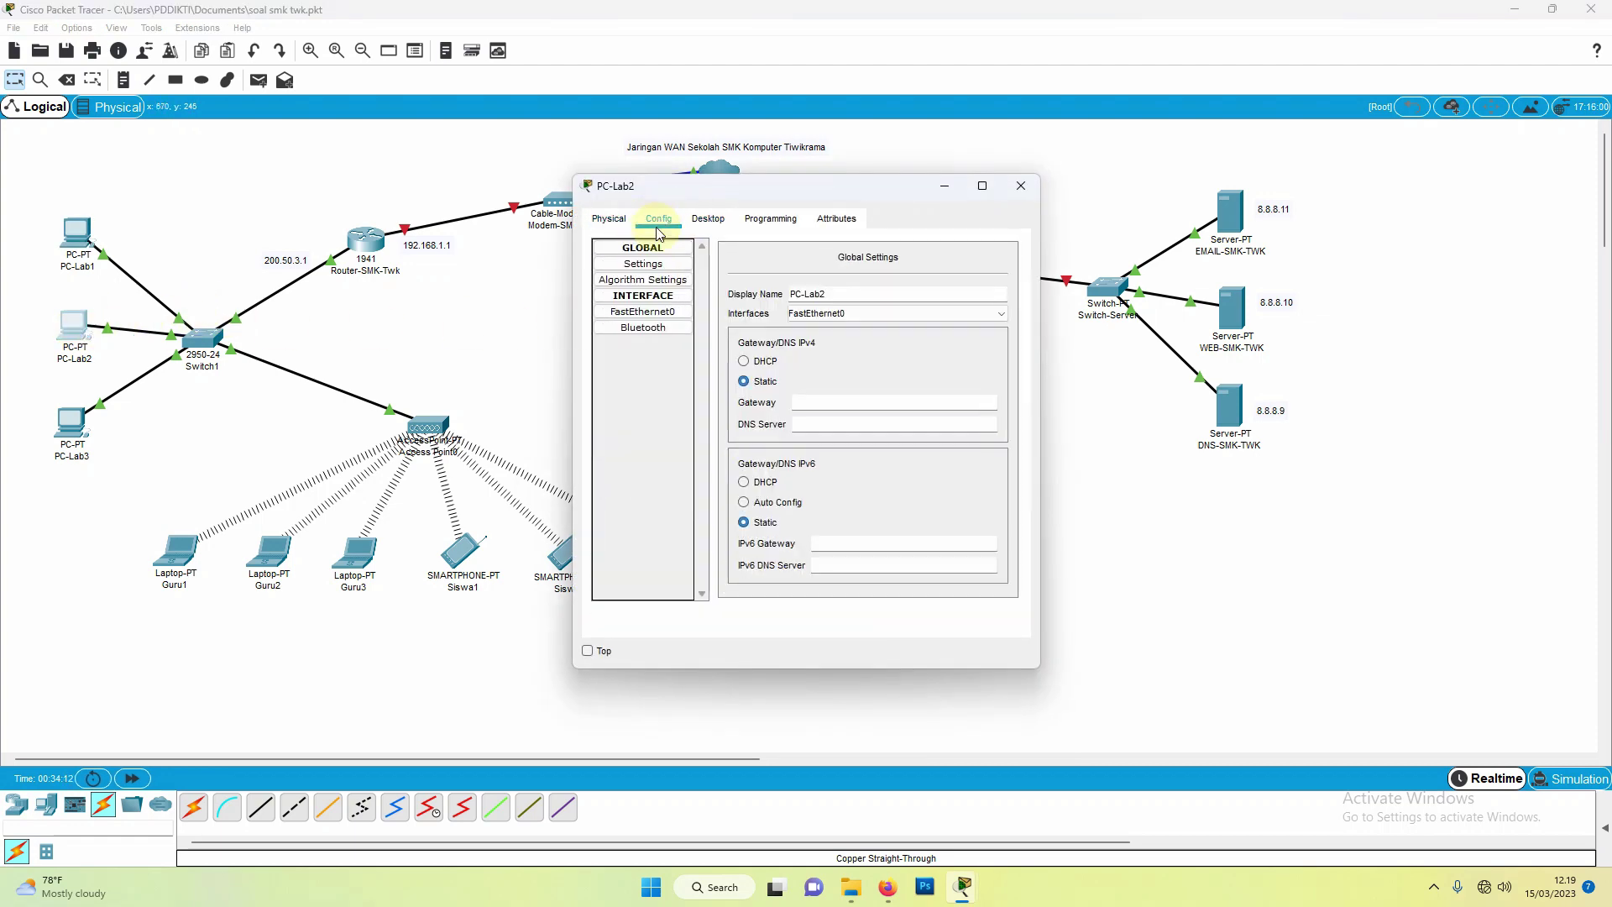
pyautogui.click(652, 313)
pyautogui.click(734, 348)
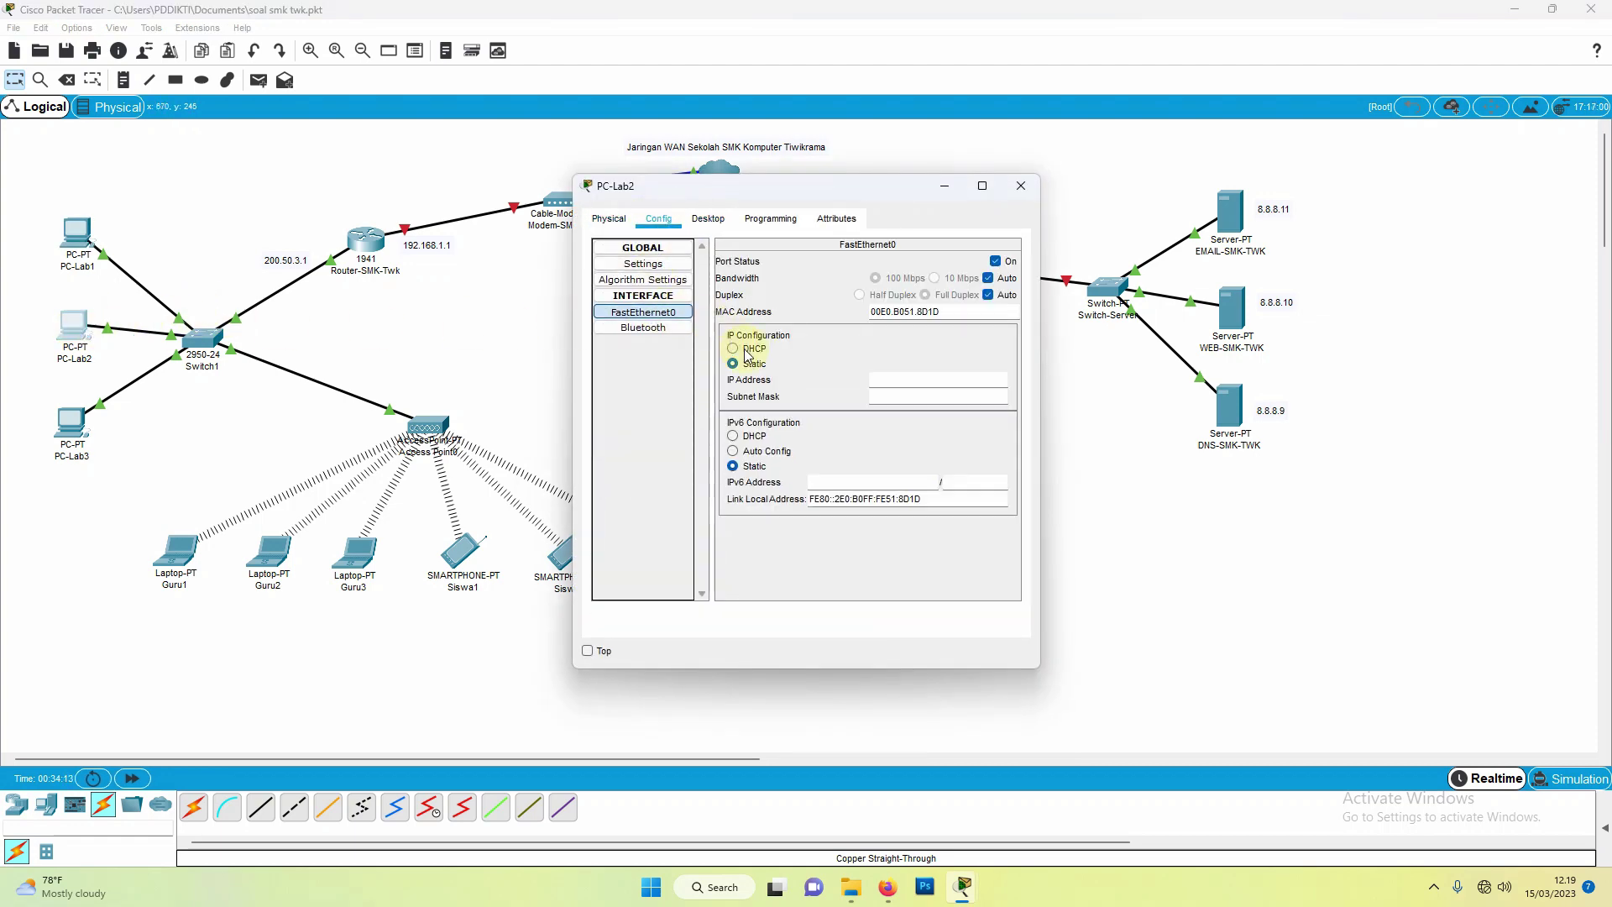
pyautogui.click(1021, 185)
# Step: Switch PC-Lab3's FastEthernet0 IP configuration to DHCP
pyautogui.click(71, 424)
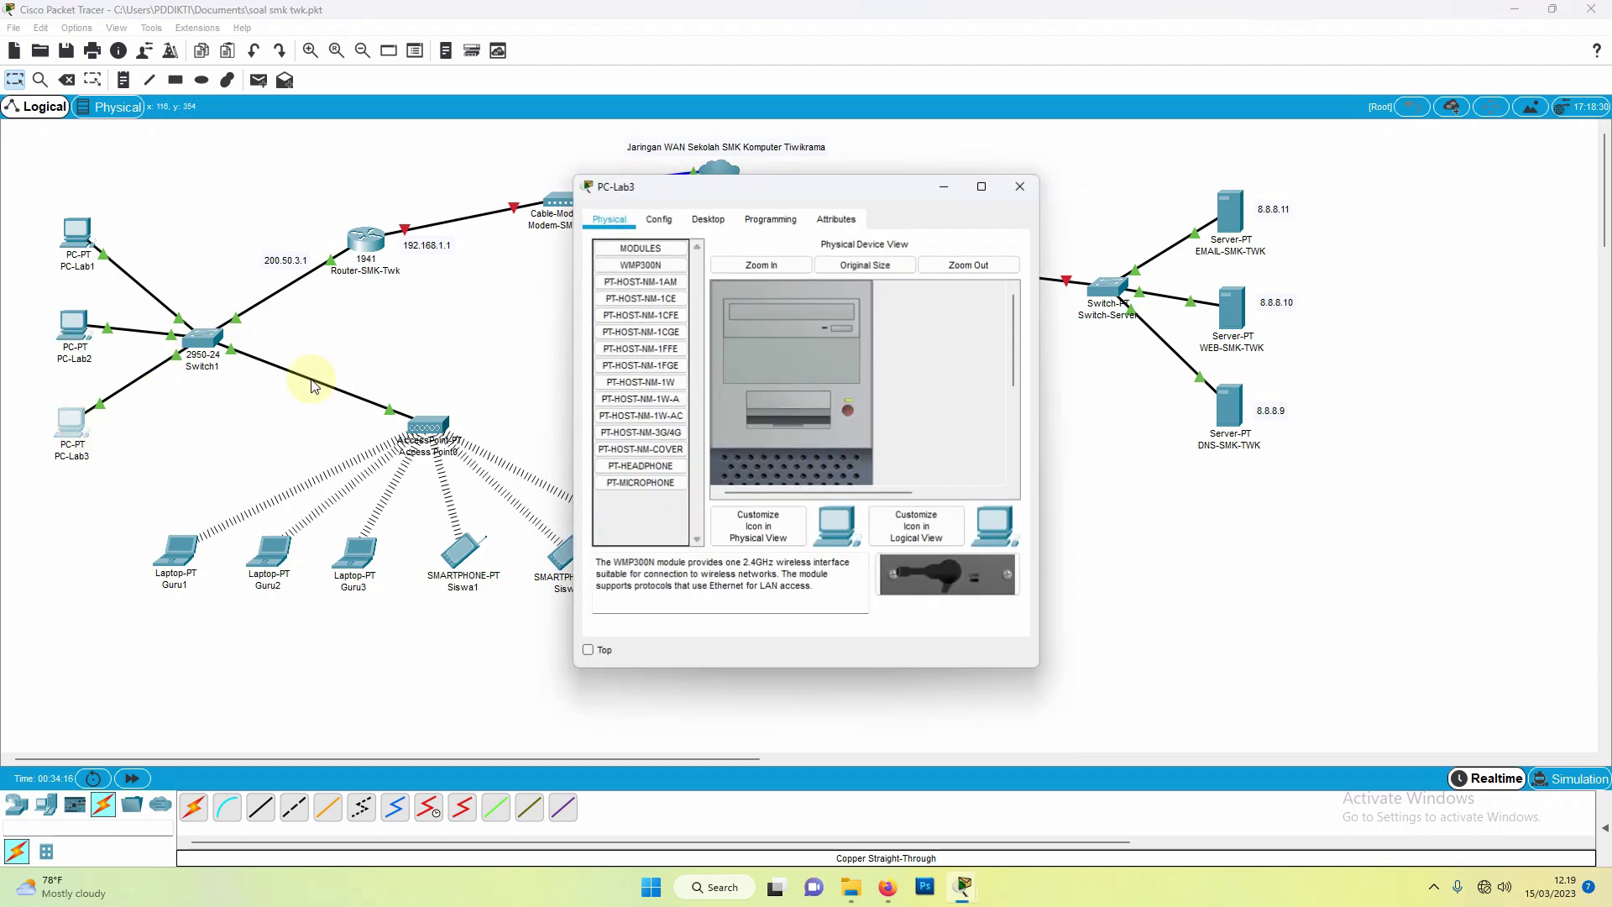
pyautogui.click(659, 219)
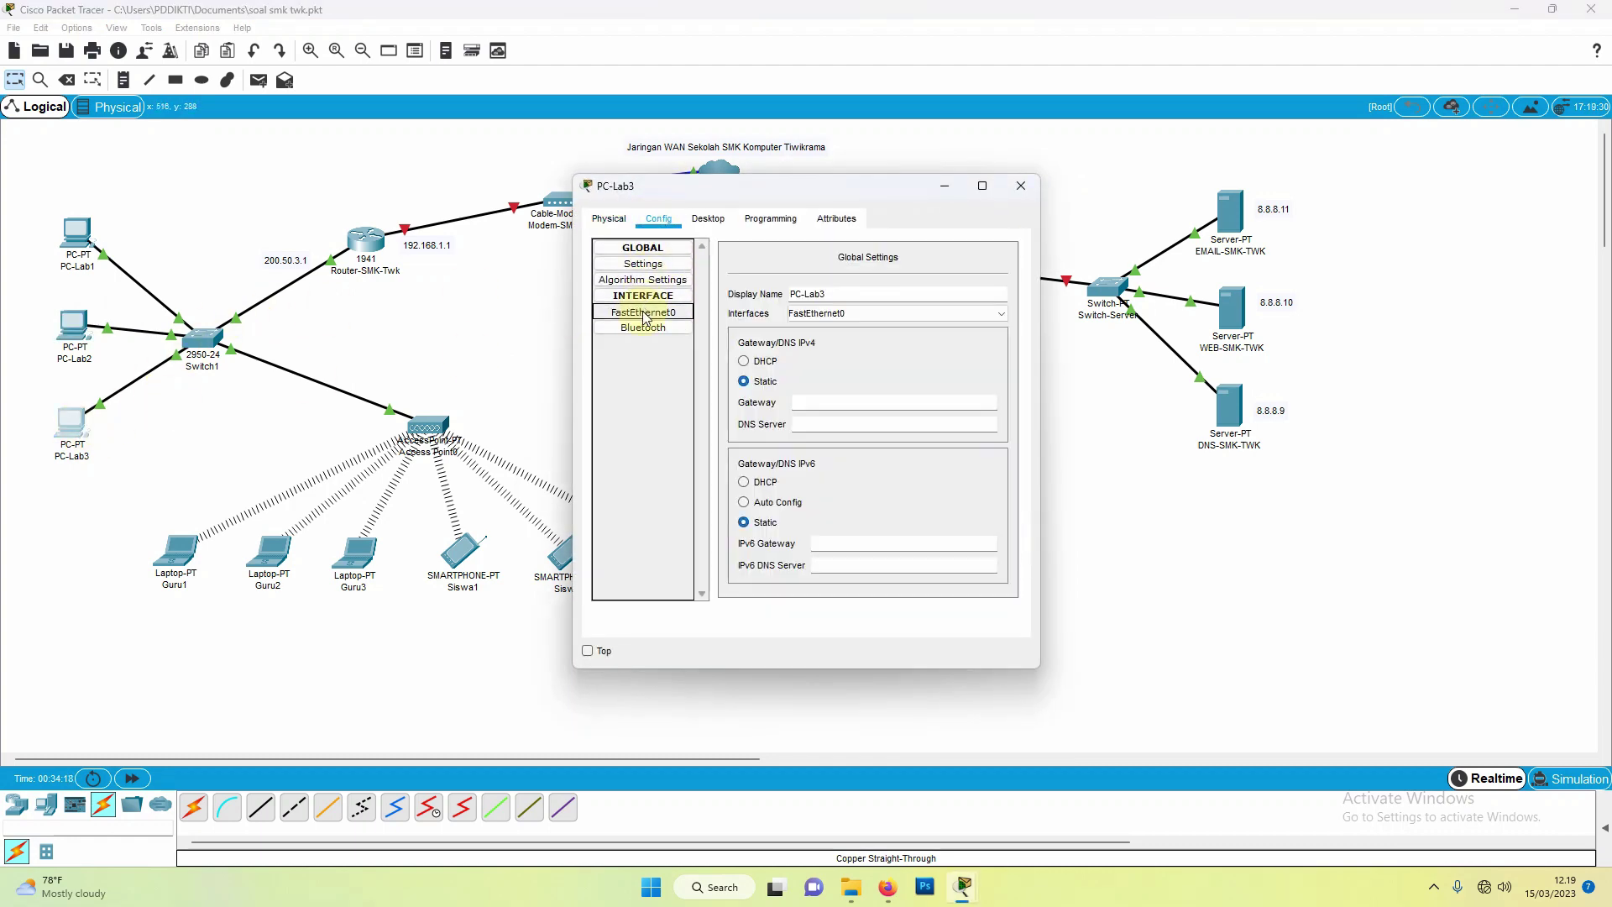
pyautogui.click(644, 314)
pyautogui.click(733, 349)
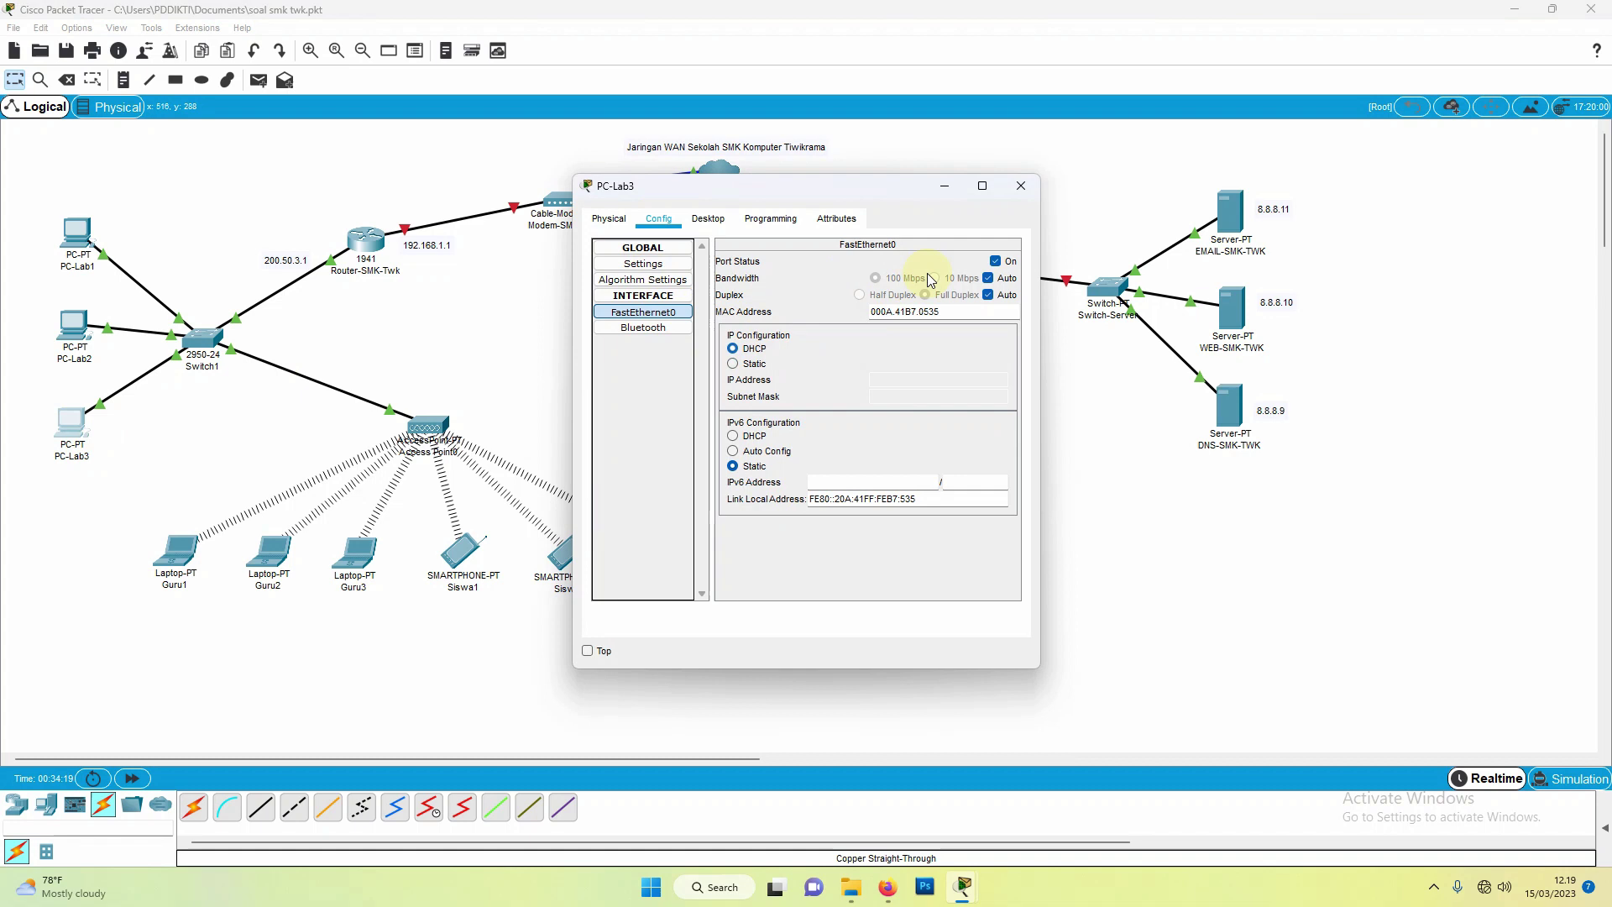
pyautogui.click(1014, 187)
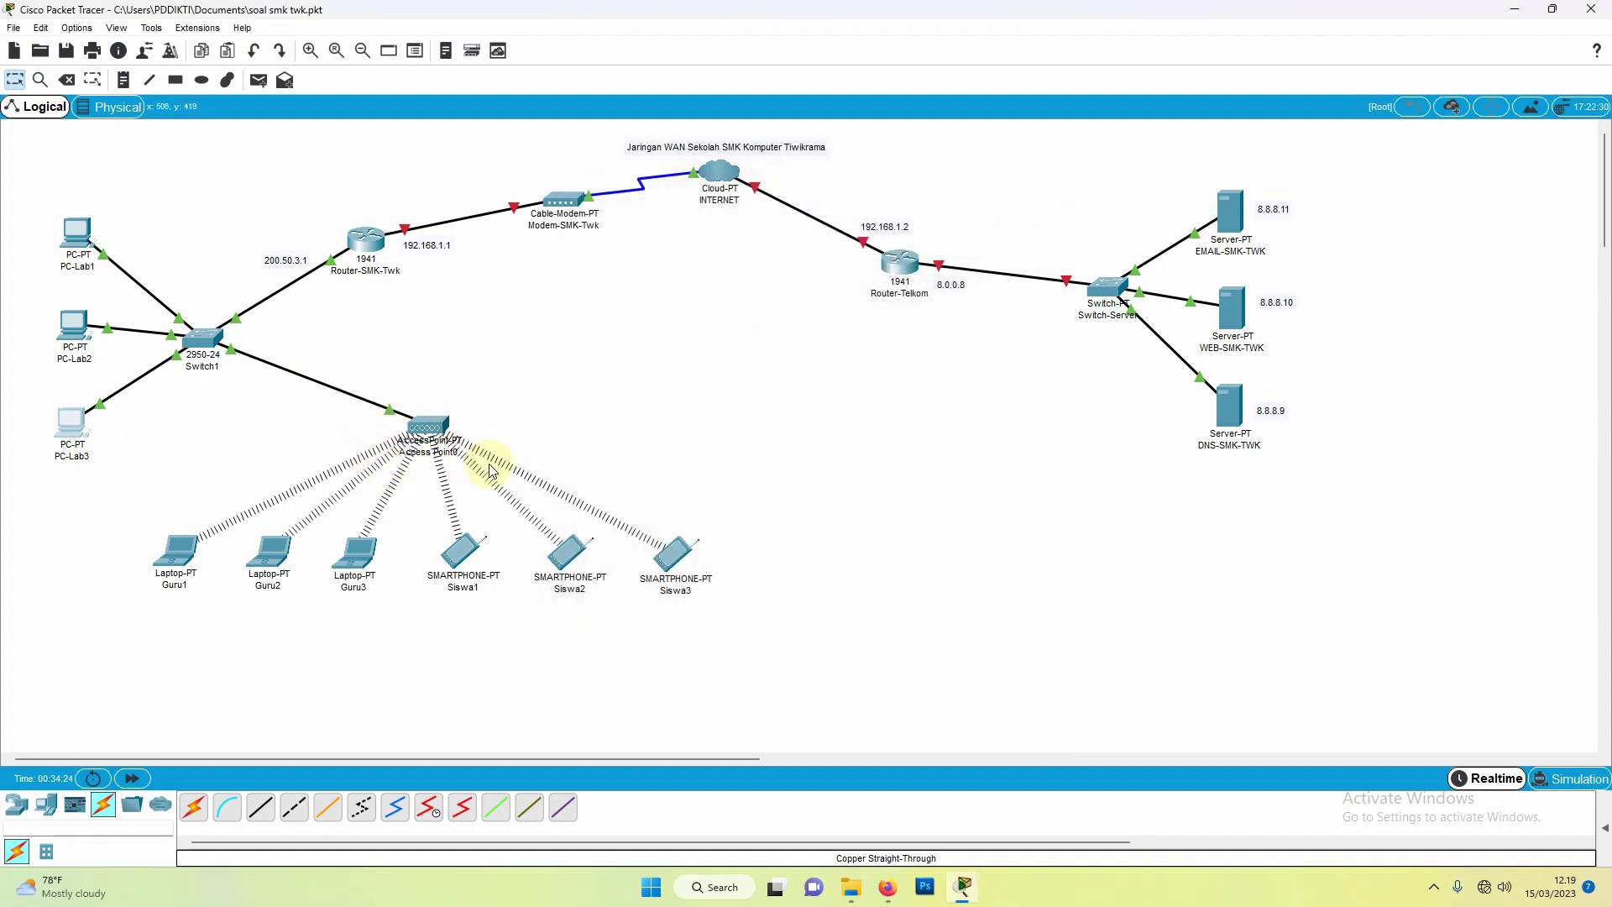
# Step: Change Access Point0's Port 1 SSID from Default to SMK TWK
pyautogui.click(428, 434)
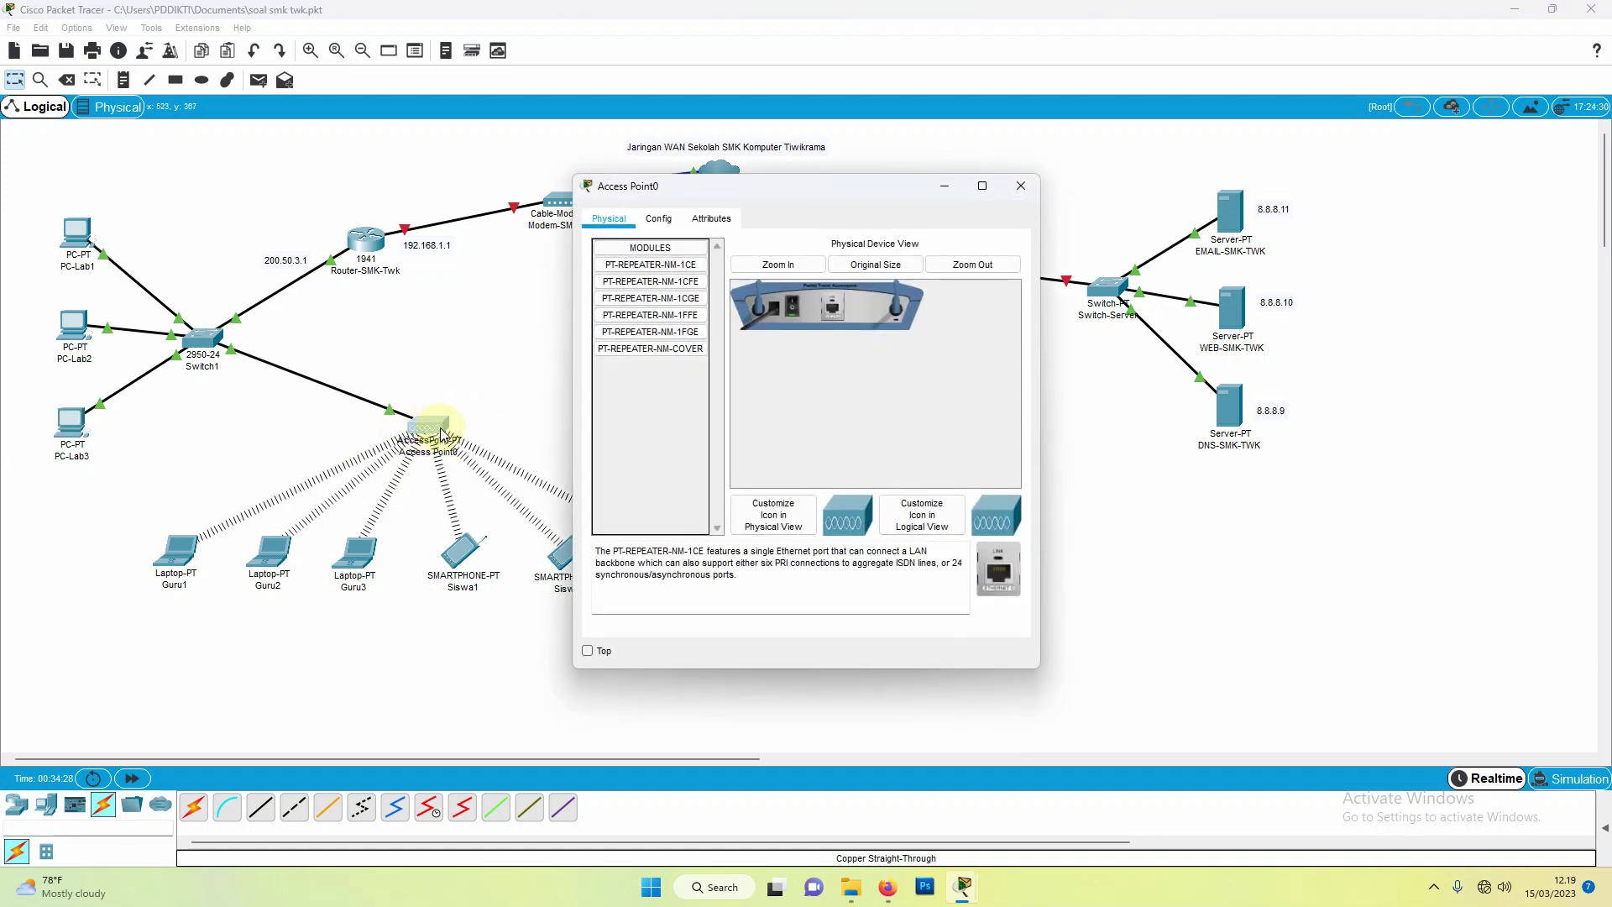
pyautogui.click(656, 222)
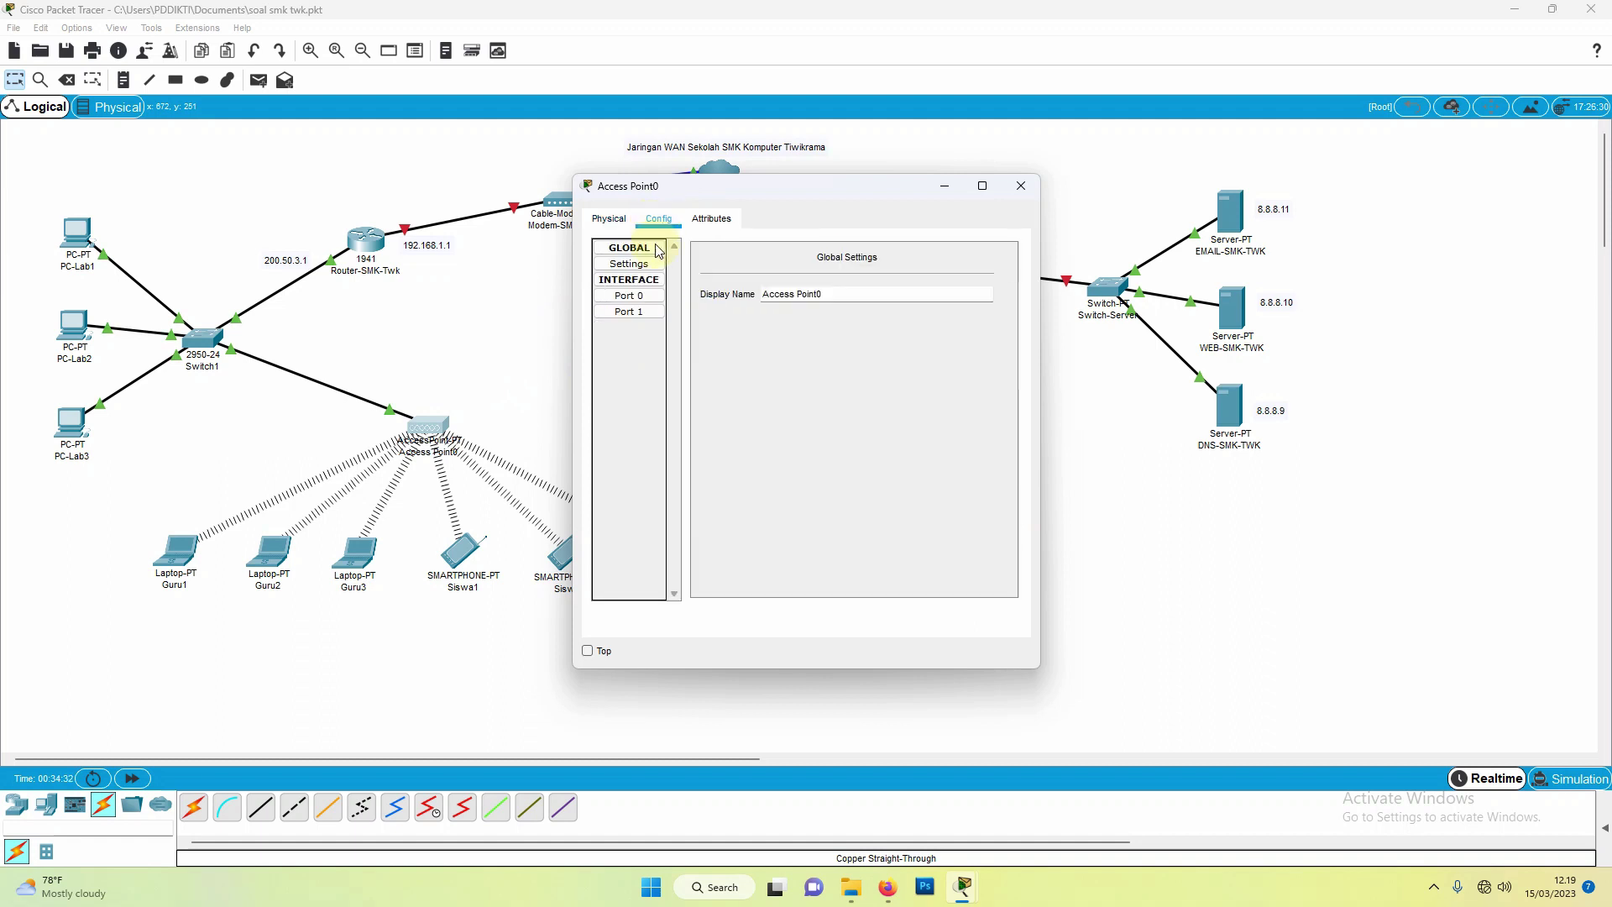
pyautogui.click(643, 297)
pyautogui.click(640, 313)
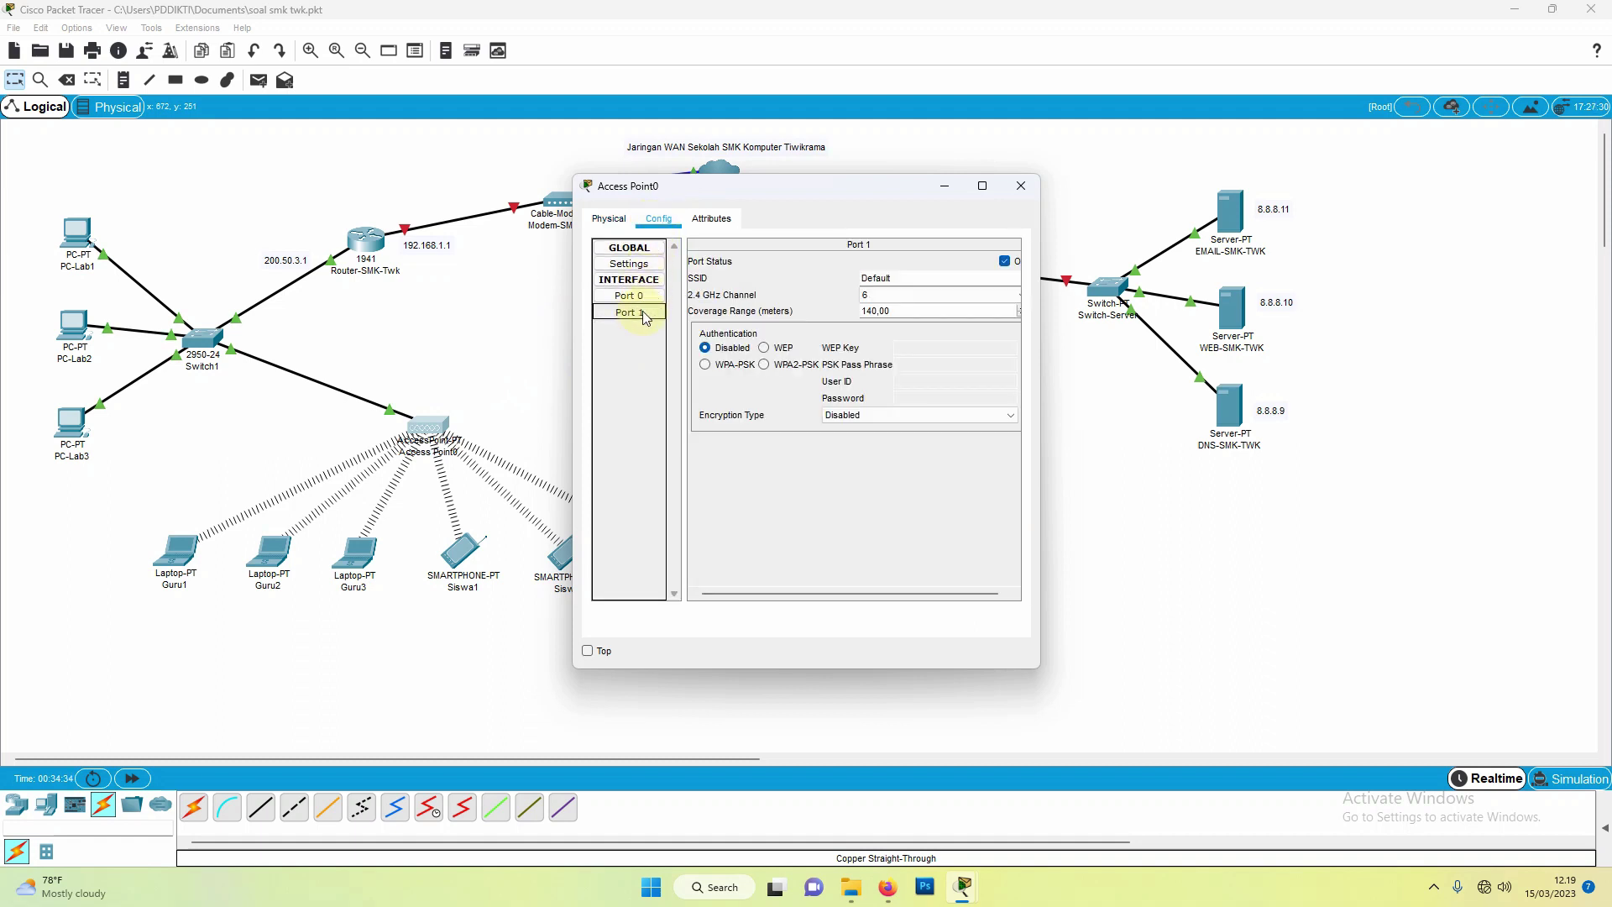
pyautogui.click(928, 277)
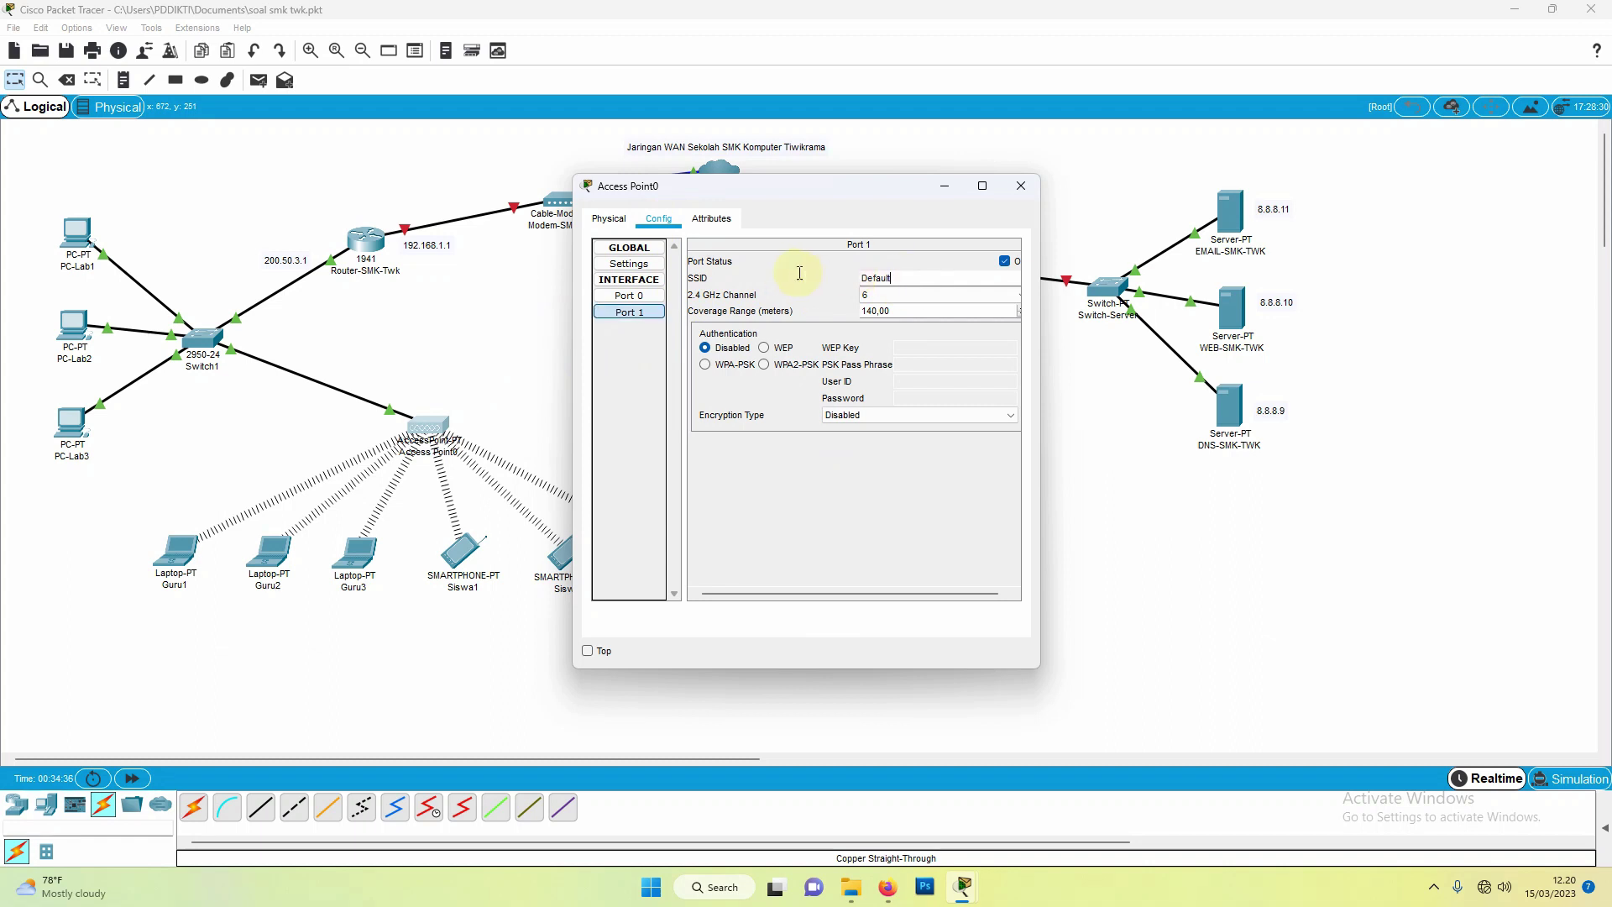
pyautogui.hotkey('ctrl', 'a')
pyautogui.write('SMK')
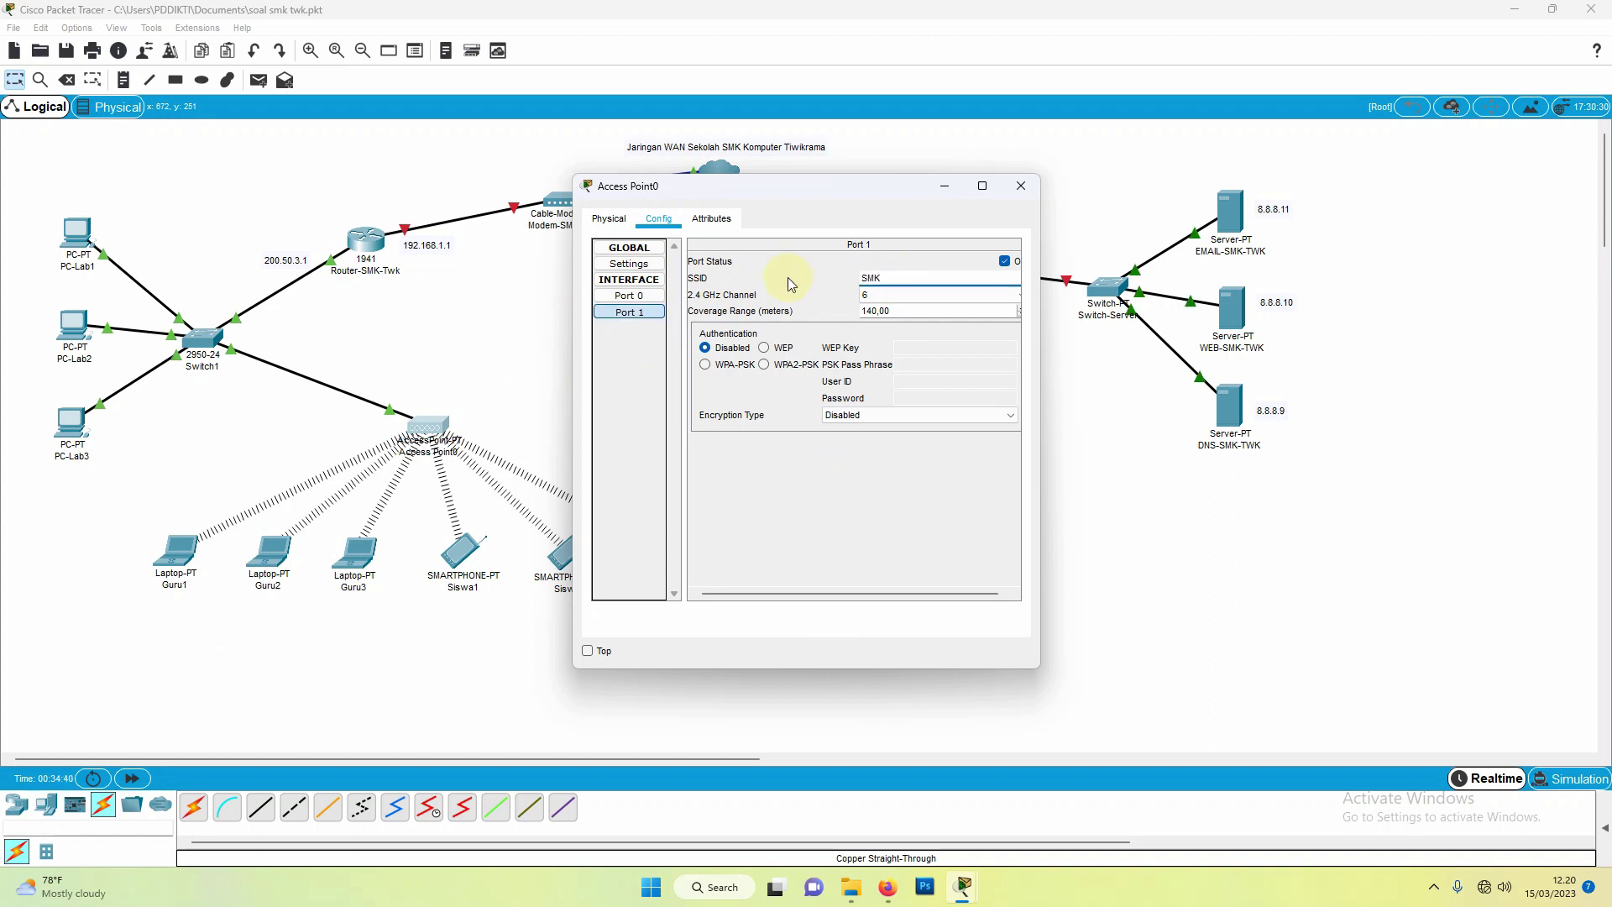
pyautogui.write(' twk')
pyautogui.press('BackSpace')
pyautogui.press('BackSpace')
pyautogui.press('BackSpace')
pyautogui.write('TWK')
pyautogui.click(1022, 184)
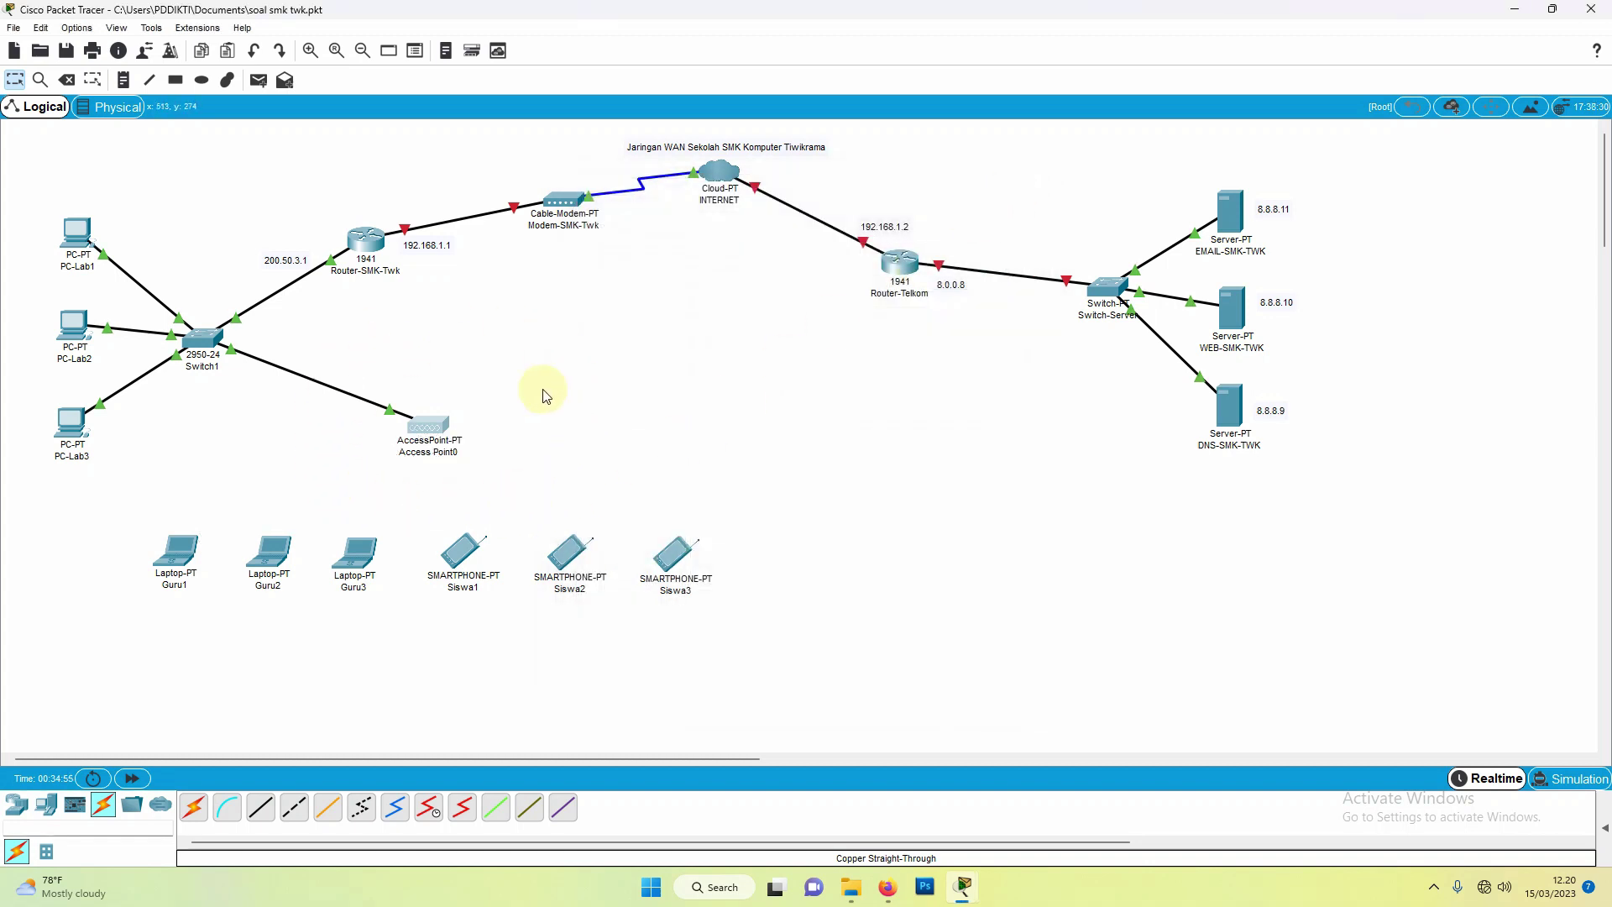
# Step: Set laptop Guru1's Wireless0 SSID to SMK TWK
pyautogui.click(177, 556)
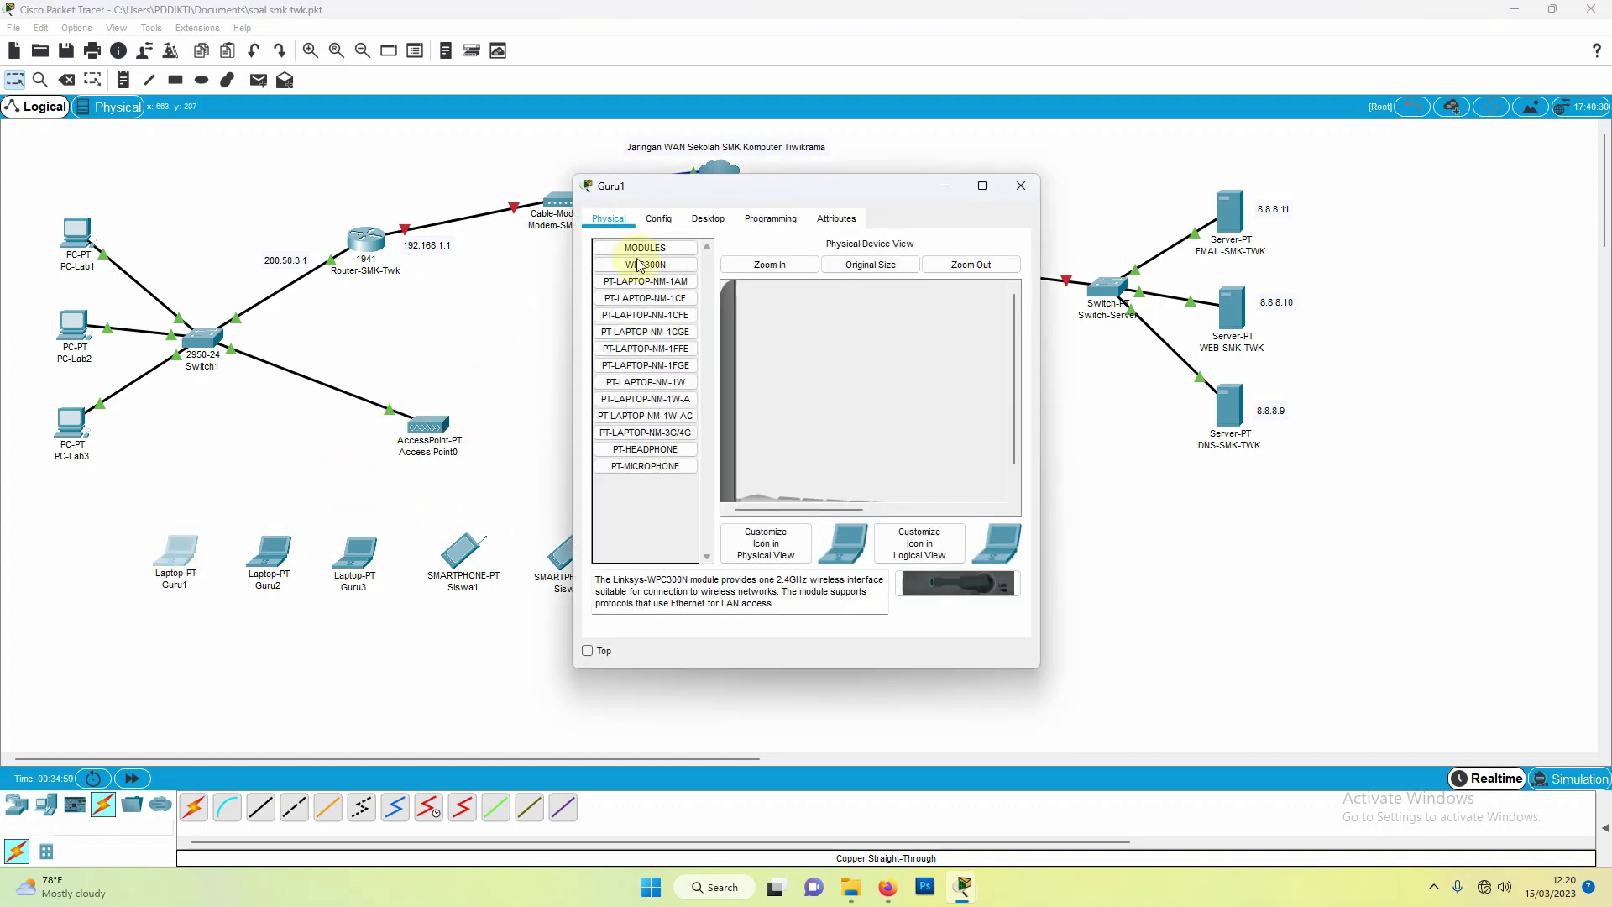
pyautogui.click(660, 227)
pyautogui.click(645, 313)
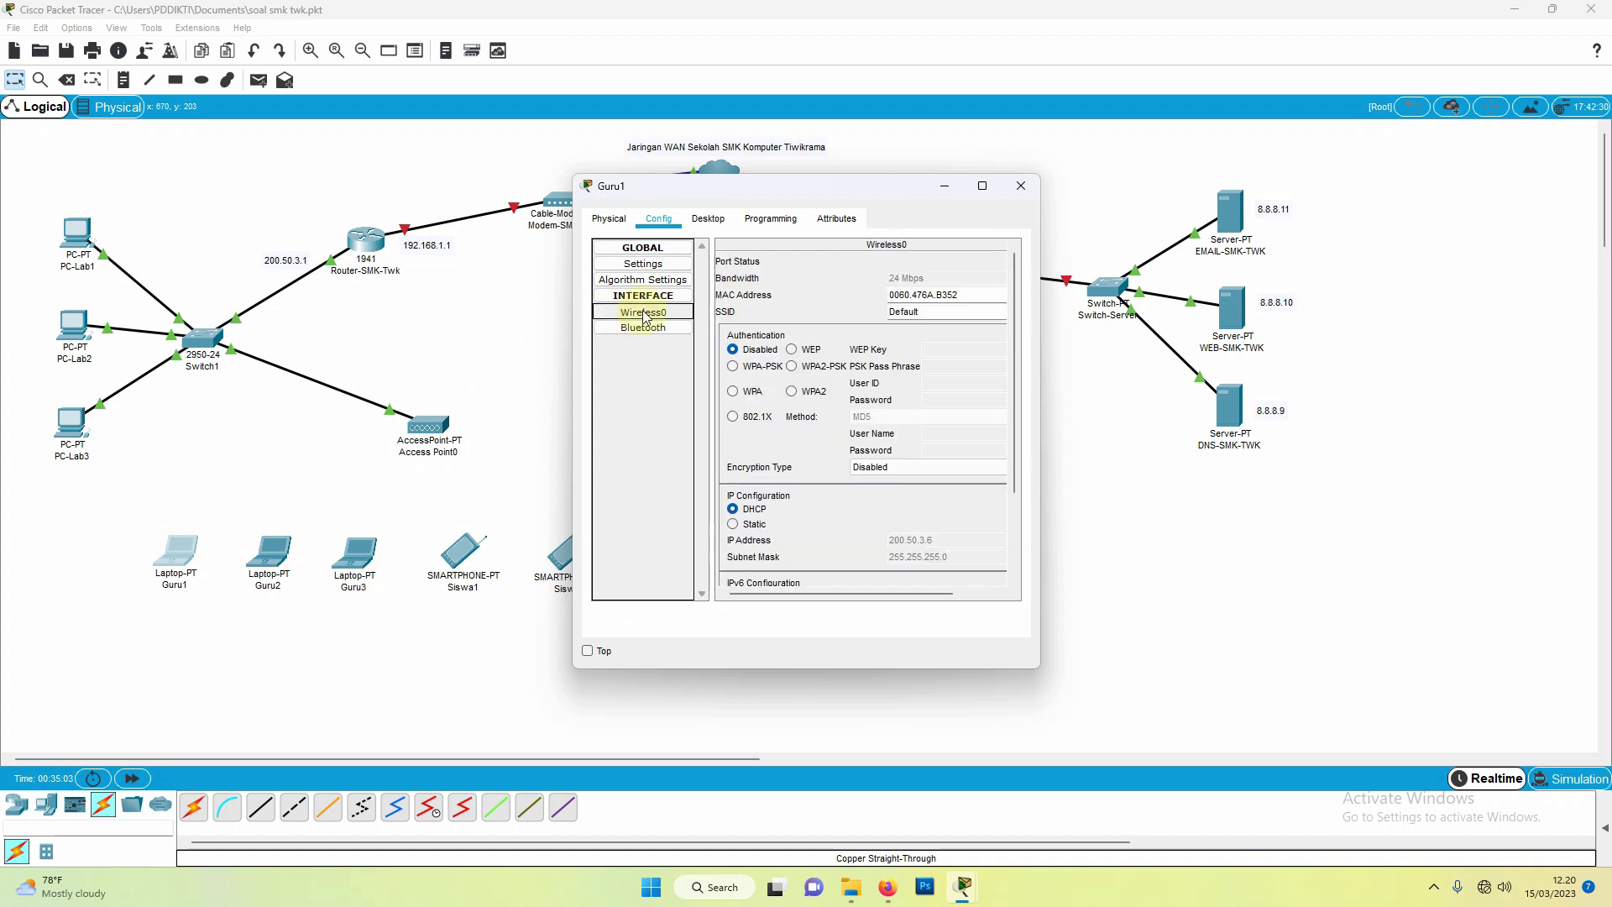
pyautogui.moveTo(953, 311); pyautogui.dragTo(874, 312)
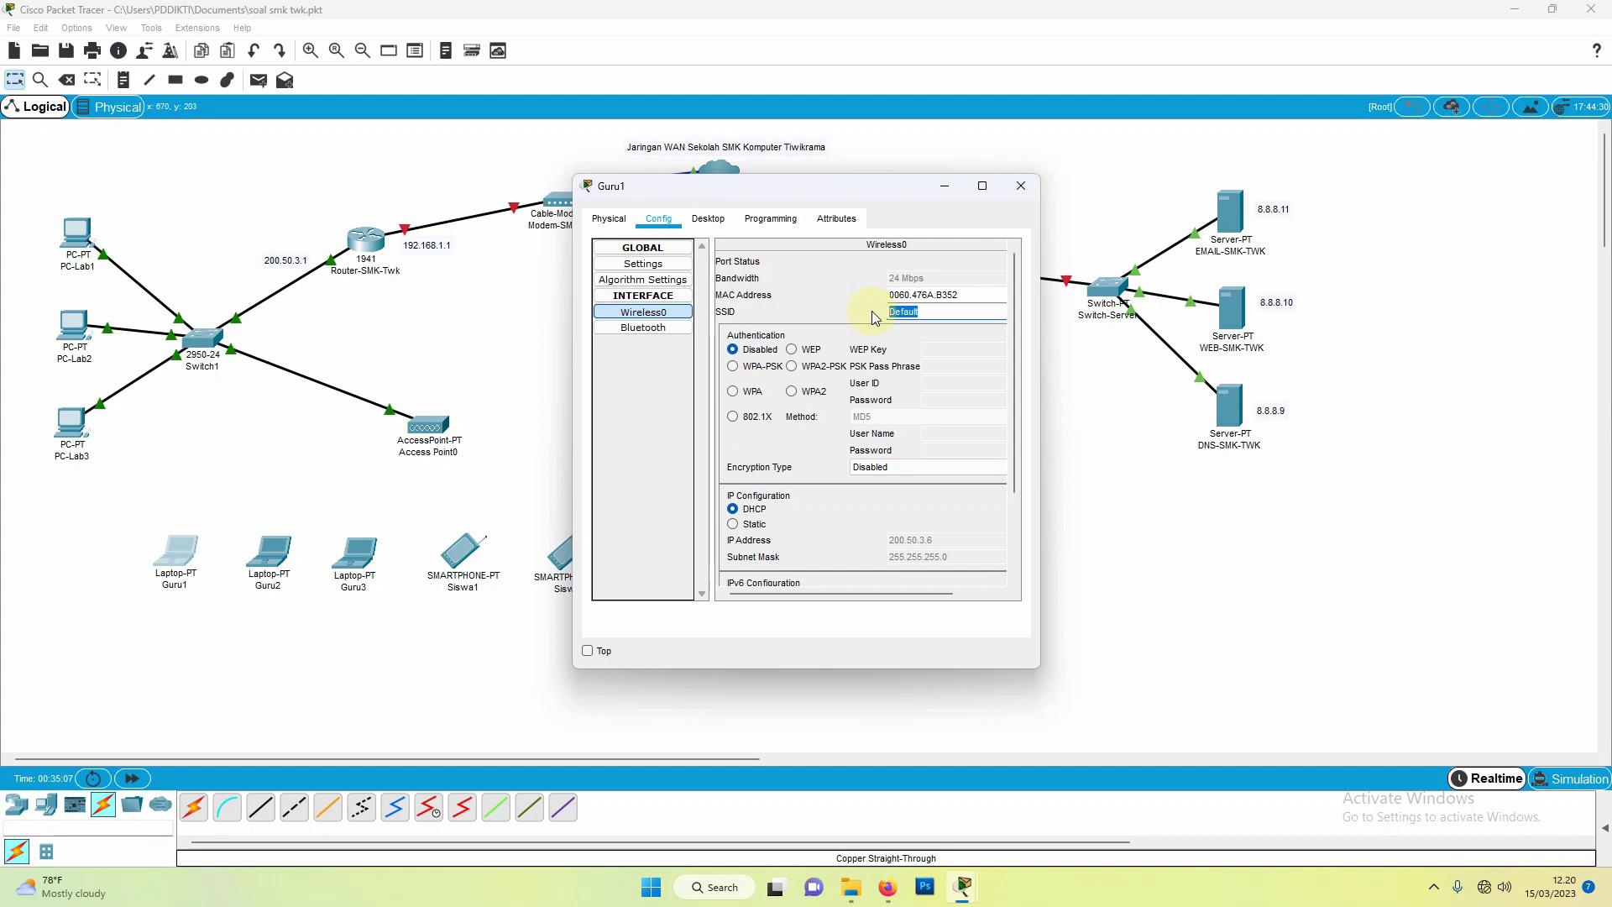
pyautogui.write('SMK')
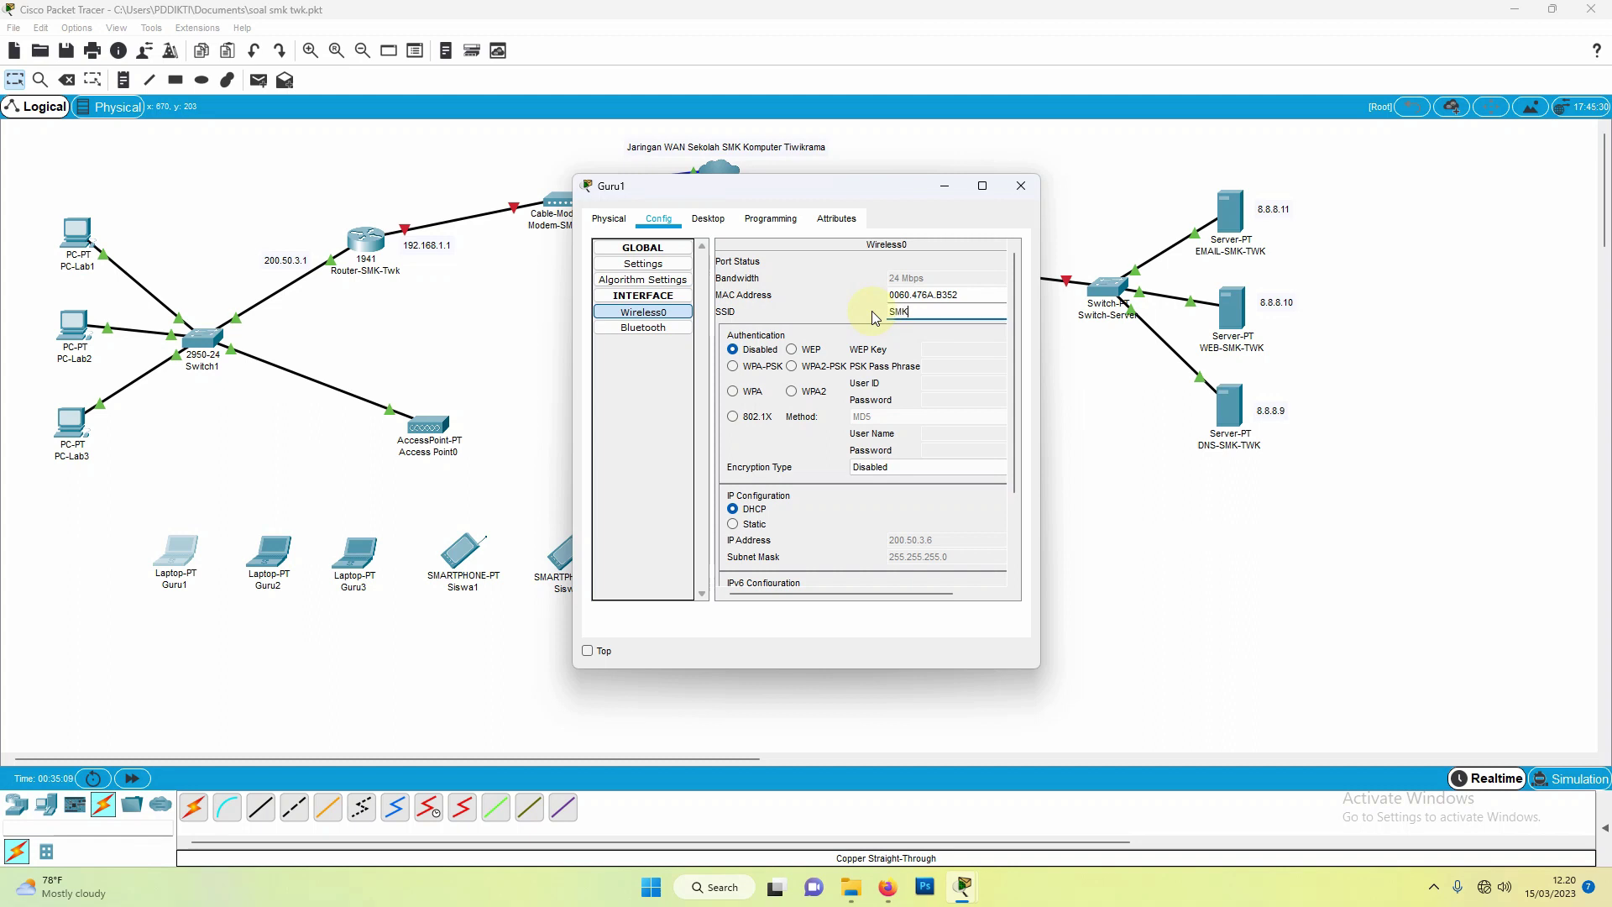
pyautogui.write(' TWK')
pyautogui.click(1021, 185)
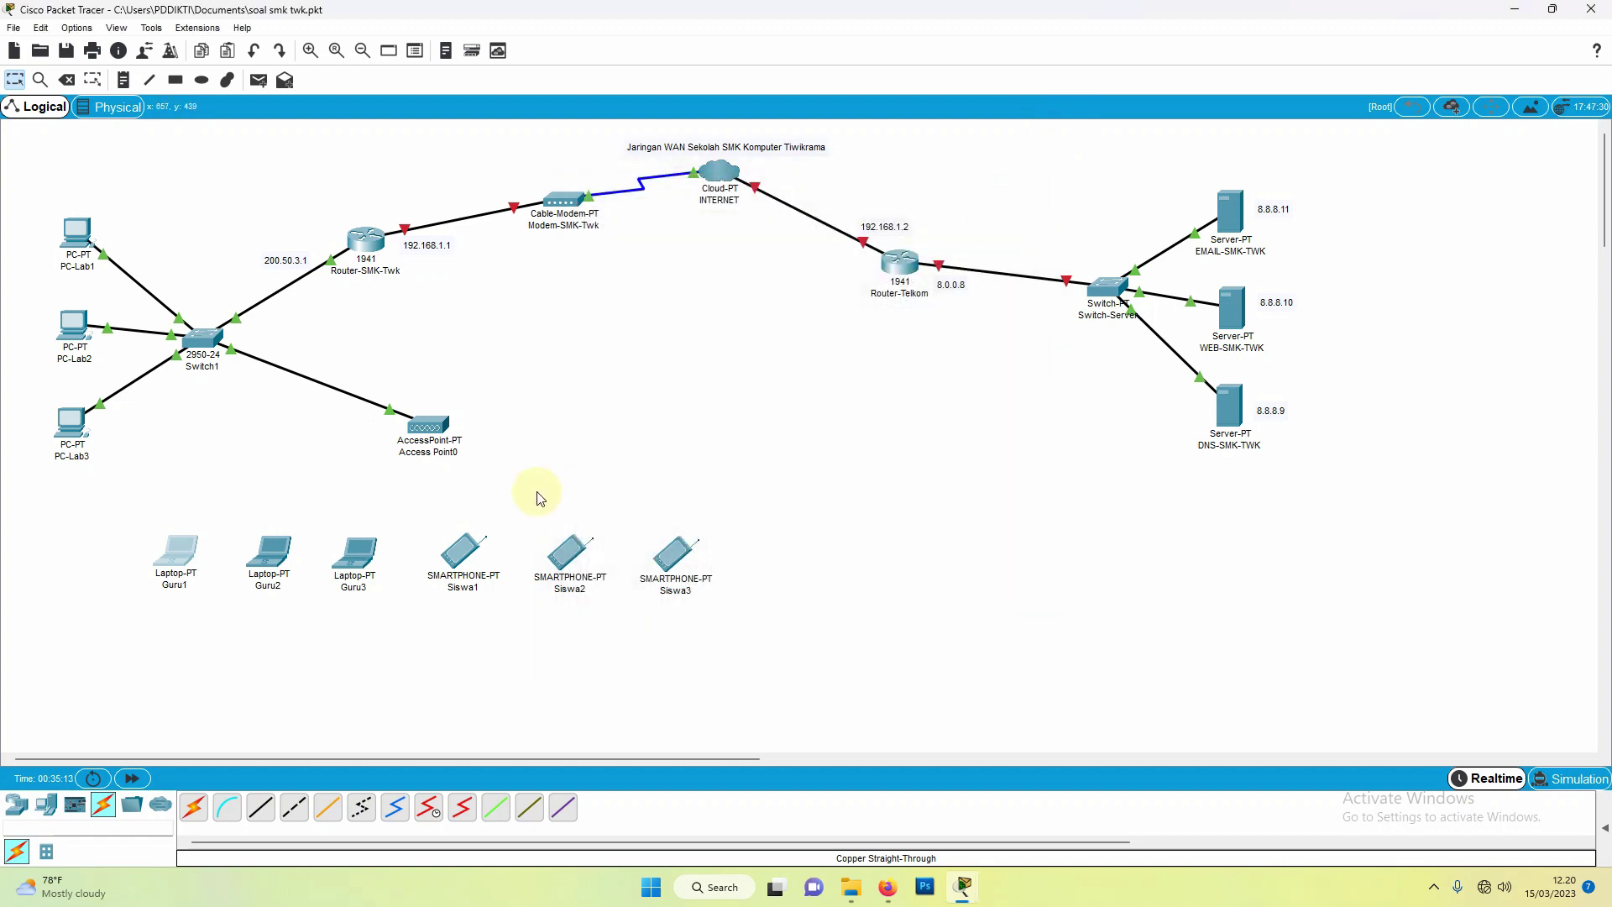
# Step: Set laptop Guru2's Wireless0 SSID to SMK TWK
pyautogui.click(272, 556)
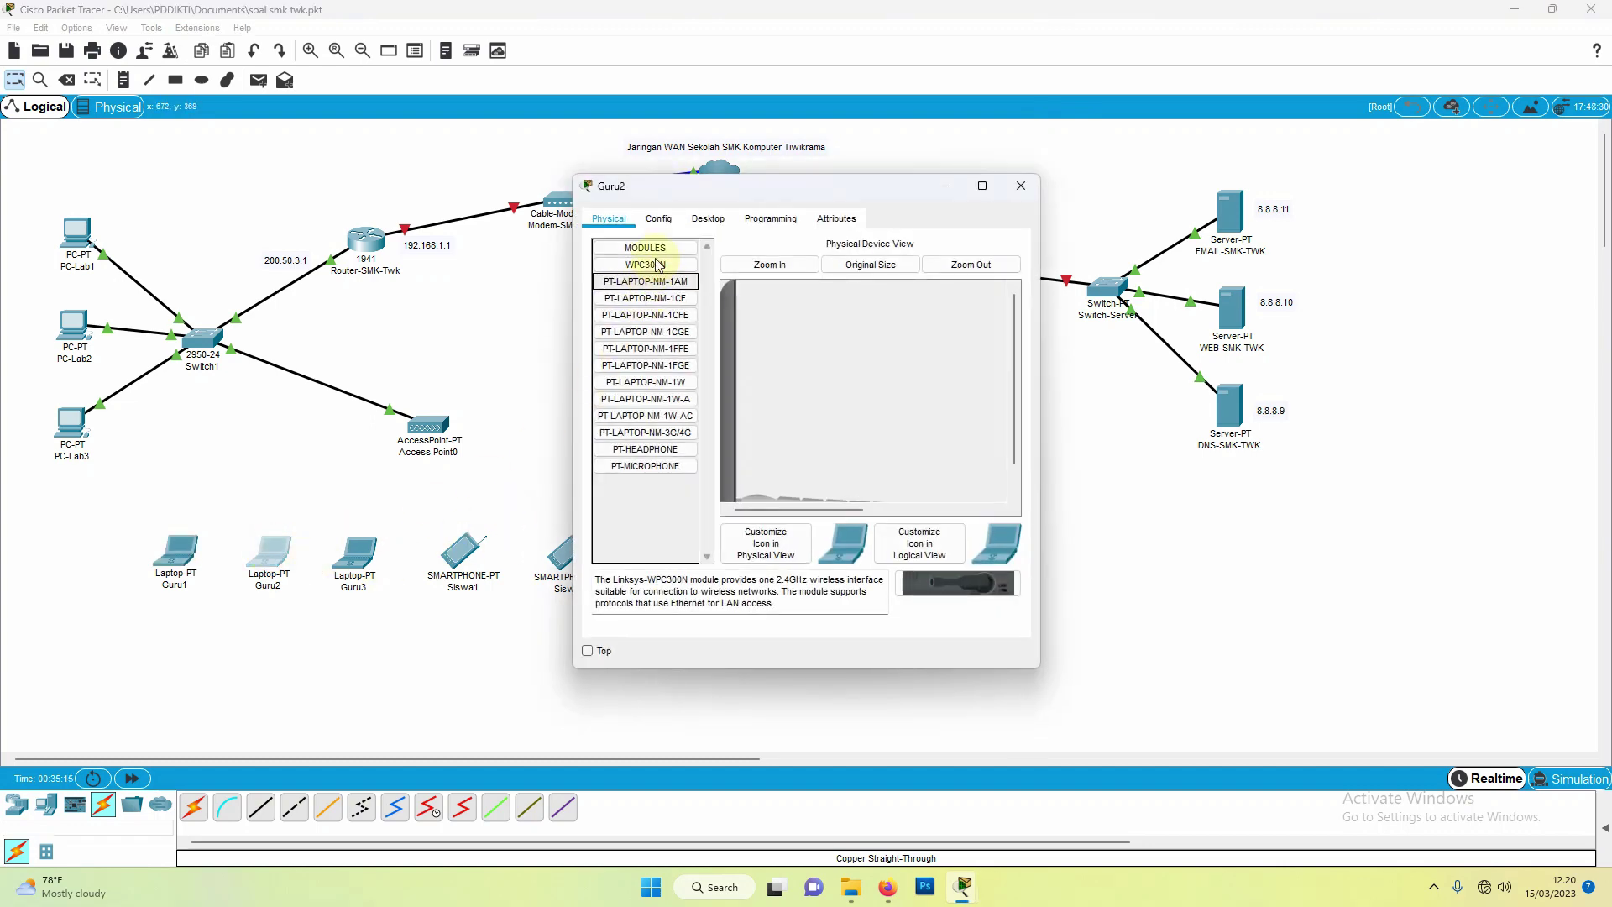
pyautogui.click(658, 226)
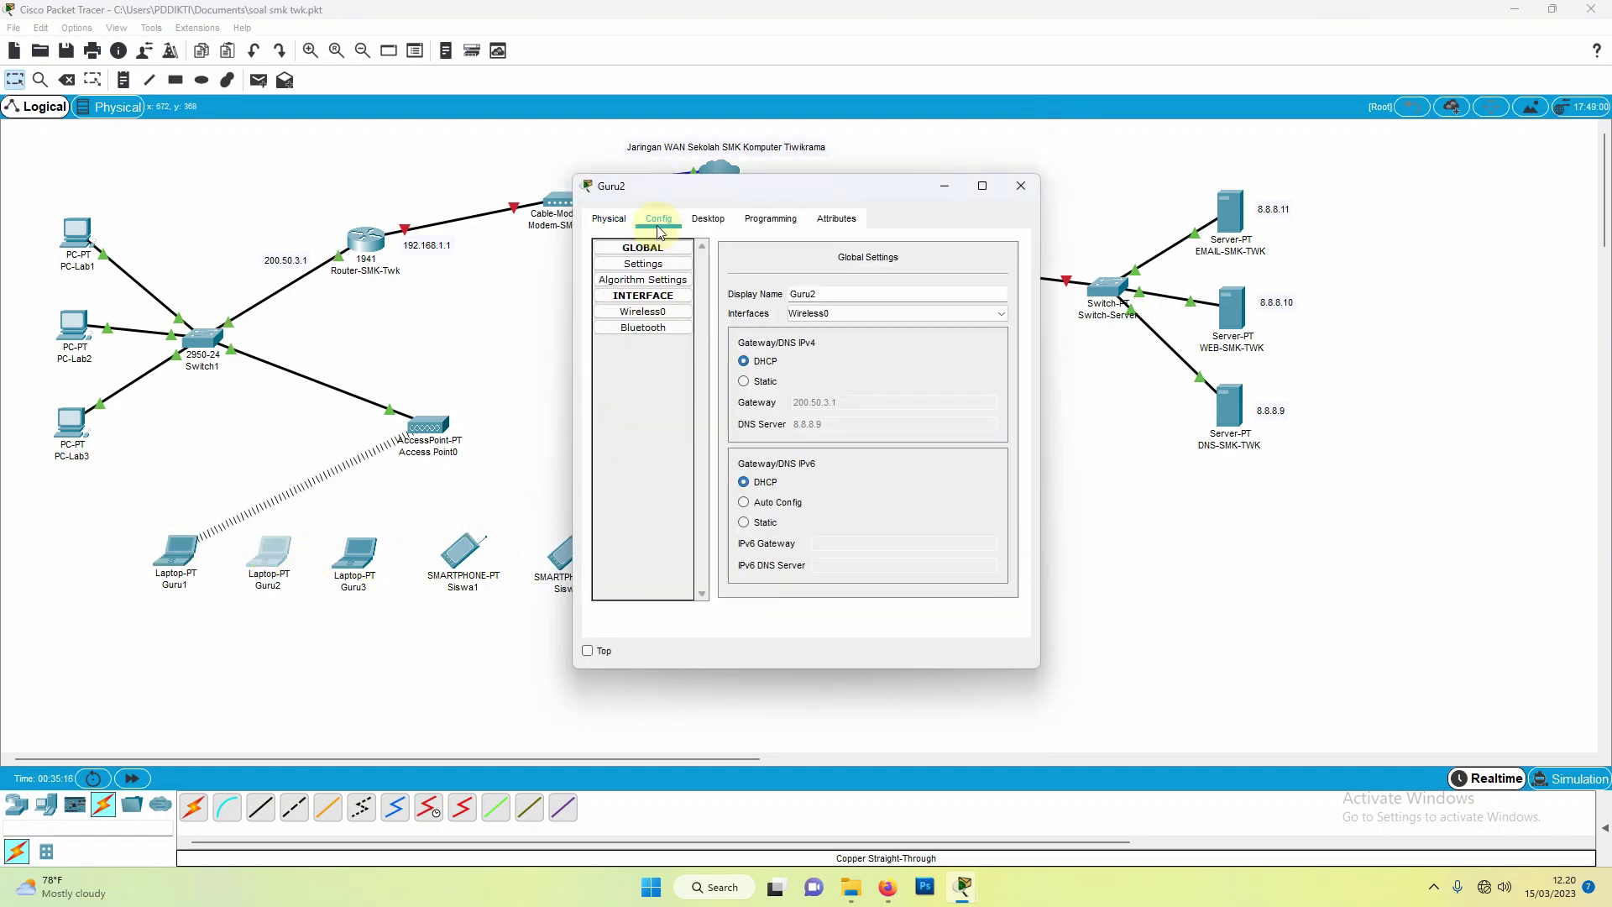
pyautogui.click(643, 311)
pyautogui.doubleClick(959, 311)
pyautogui.write('S')
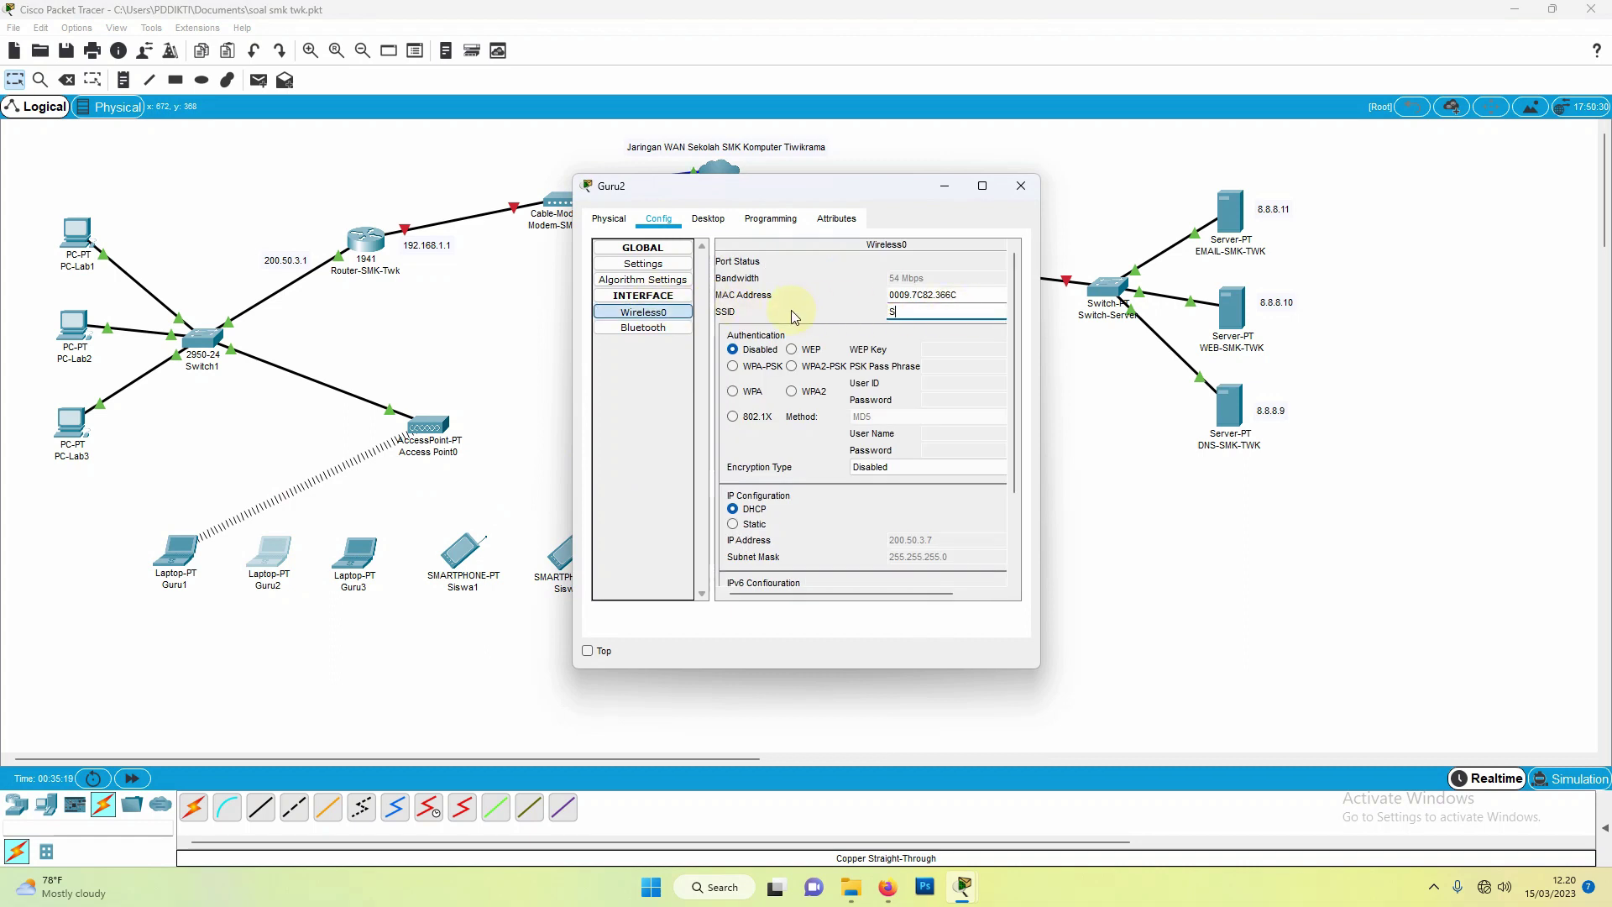
pyautogui.write('MK TWK')
pyautogui.click(1021, 186)
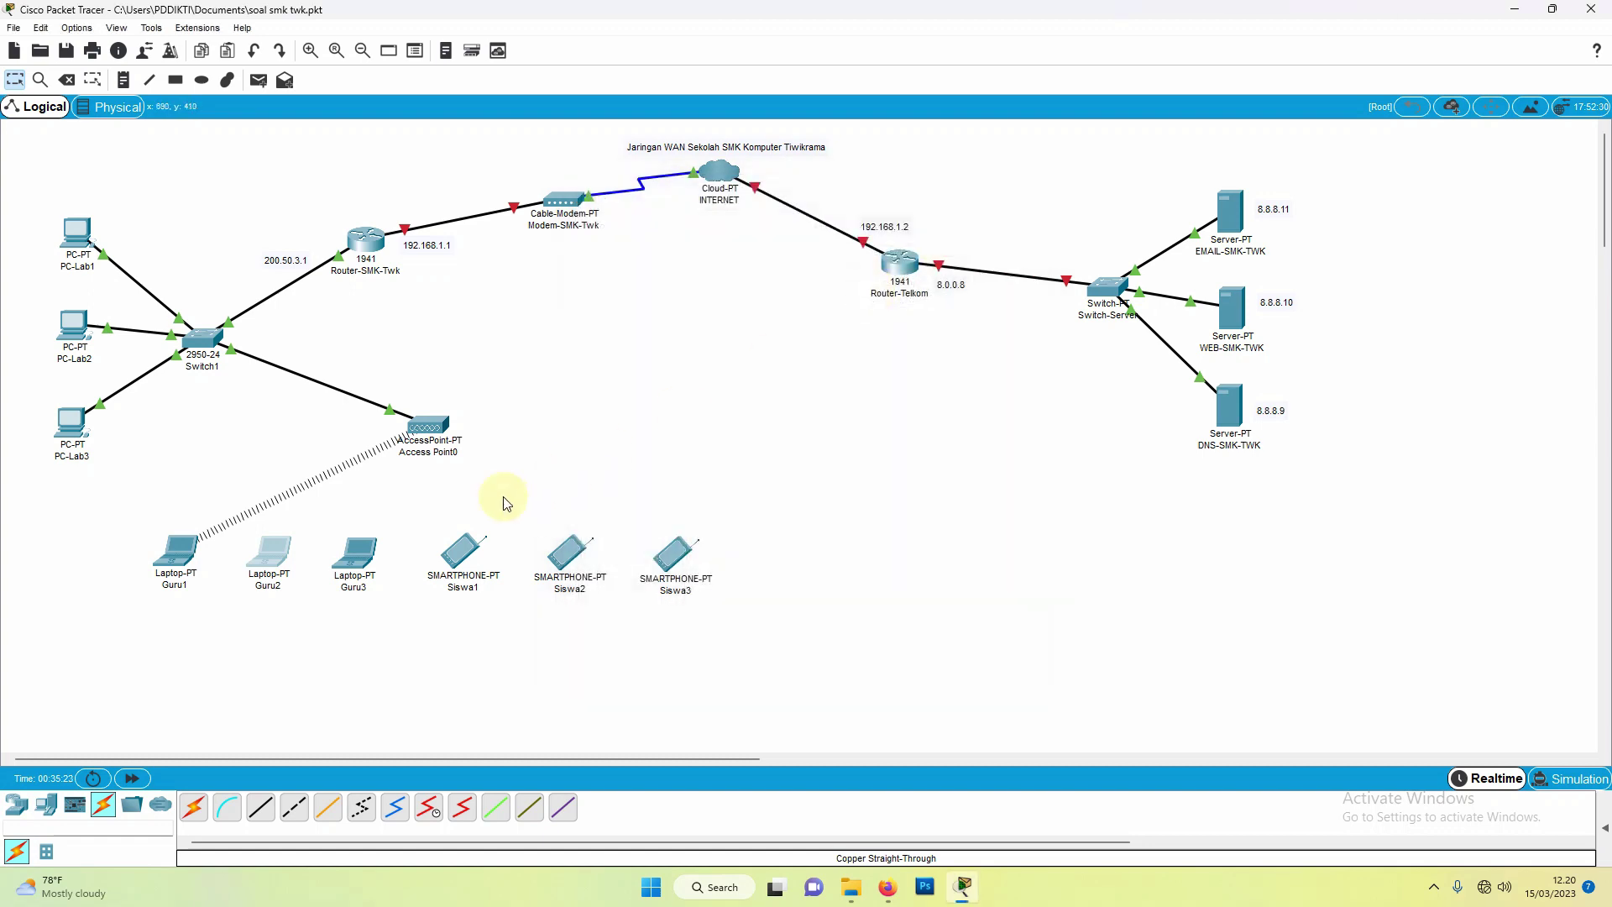
# Step: Set laptop Guru3's Wireless0 SSID to SMK TWK
pyautogui.click(351, 559)
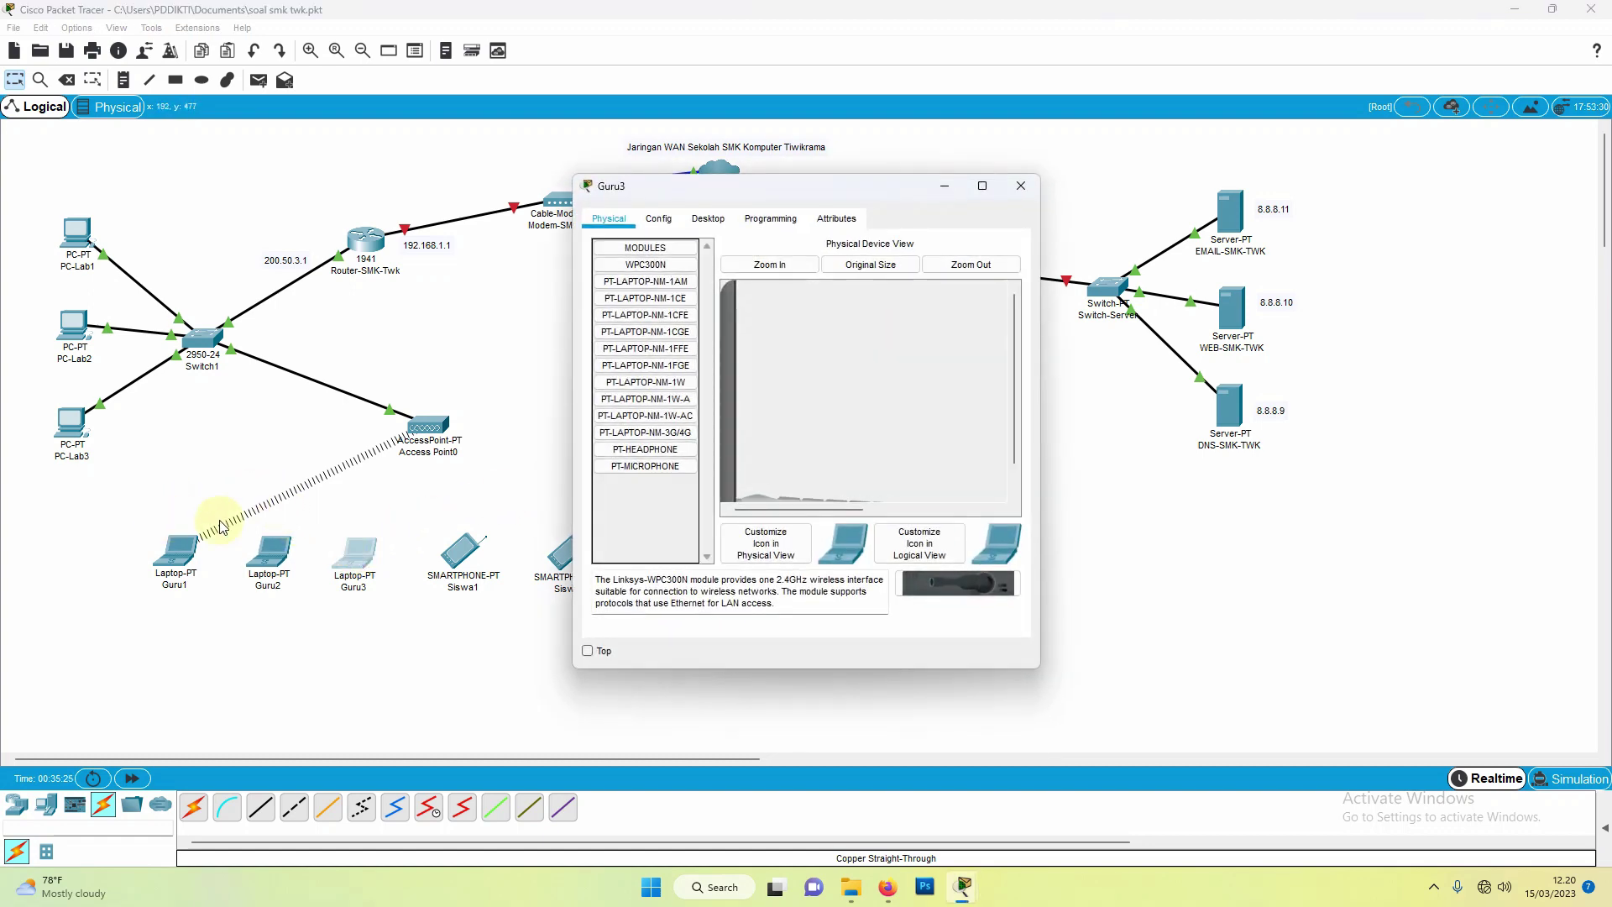
pyautogui.click(658, 218)
pyautogui.click(653, 313)
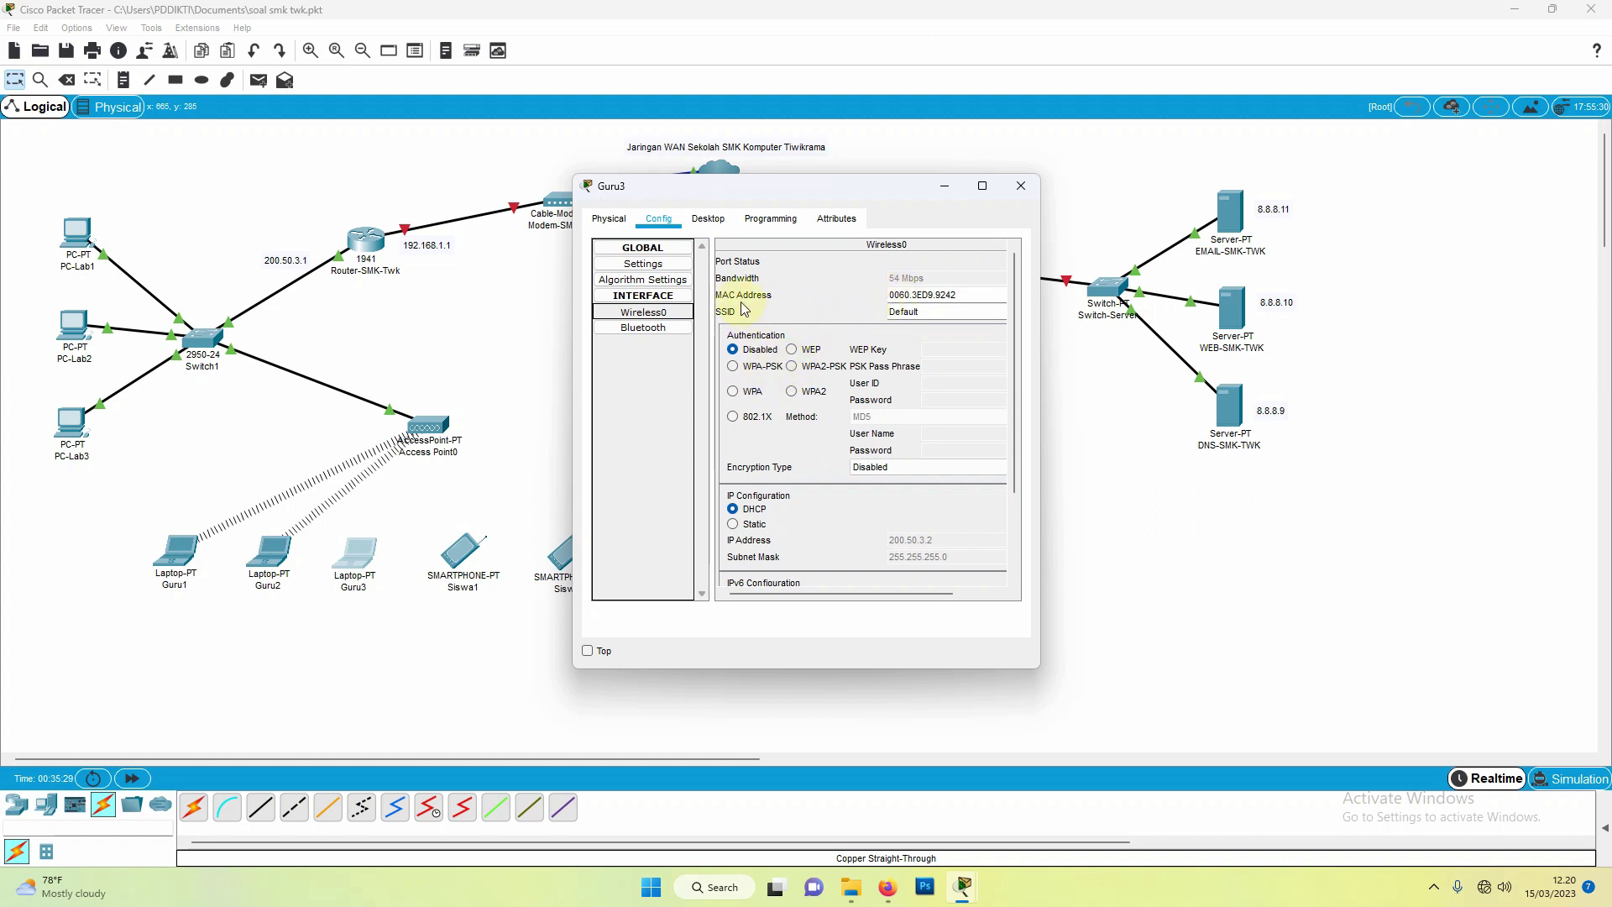
pyautogui.doubleClick(932, 311)
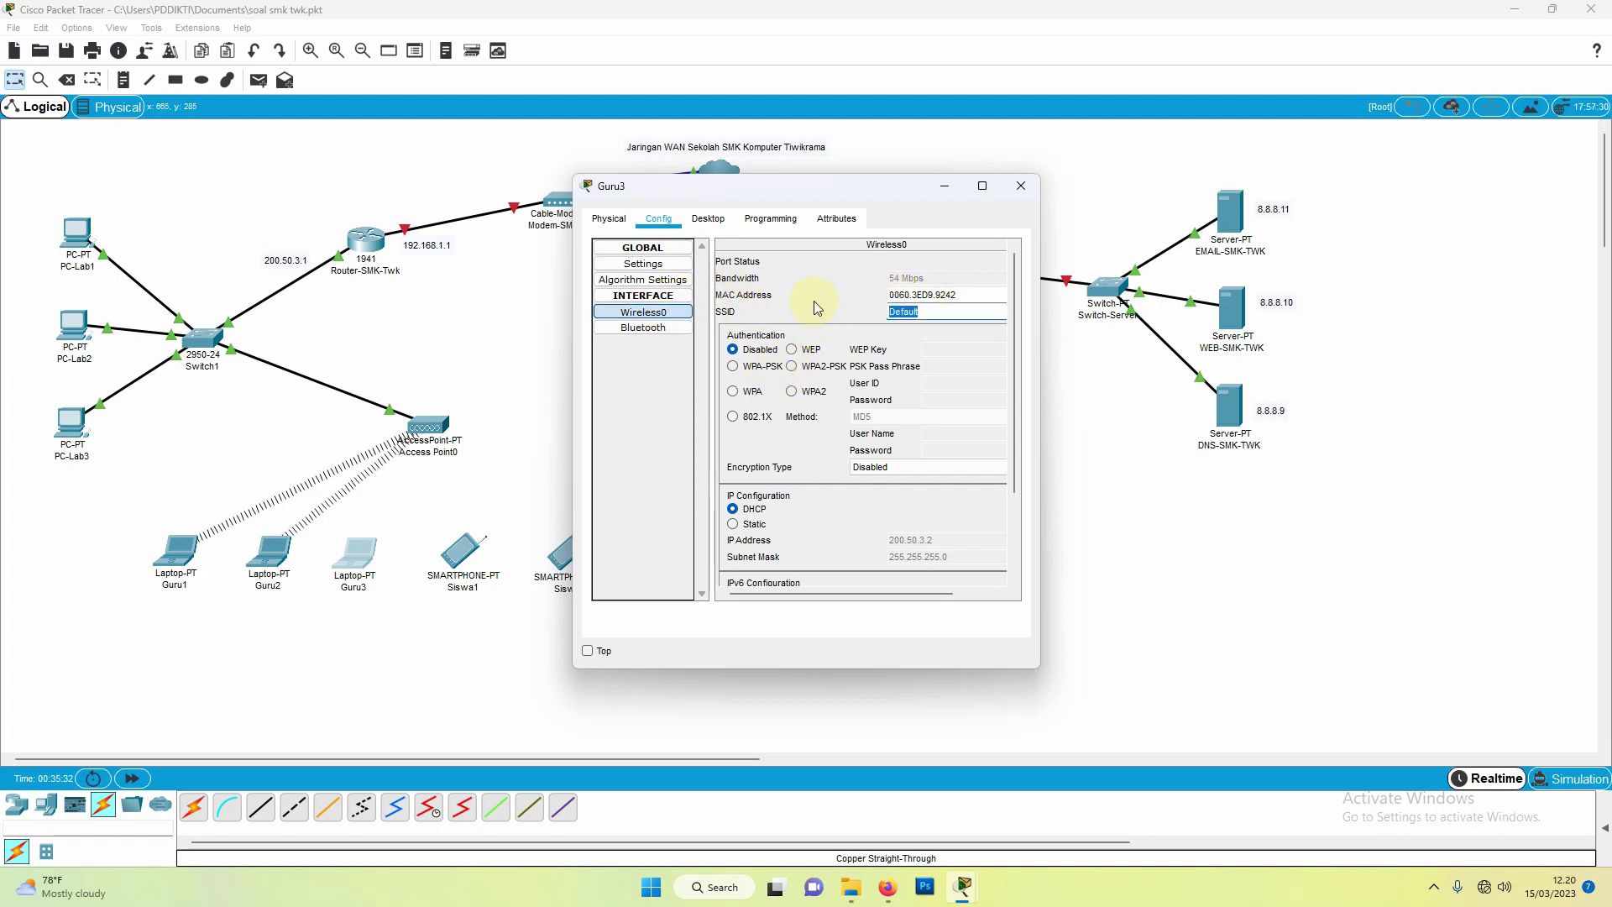
pyautogui.write('SMK TWK')
pyautogui.click(1024, 187)
pyautogui.click(463, 563)
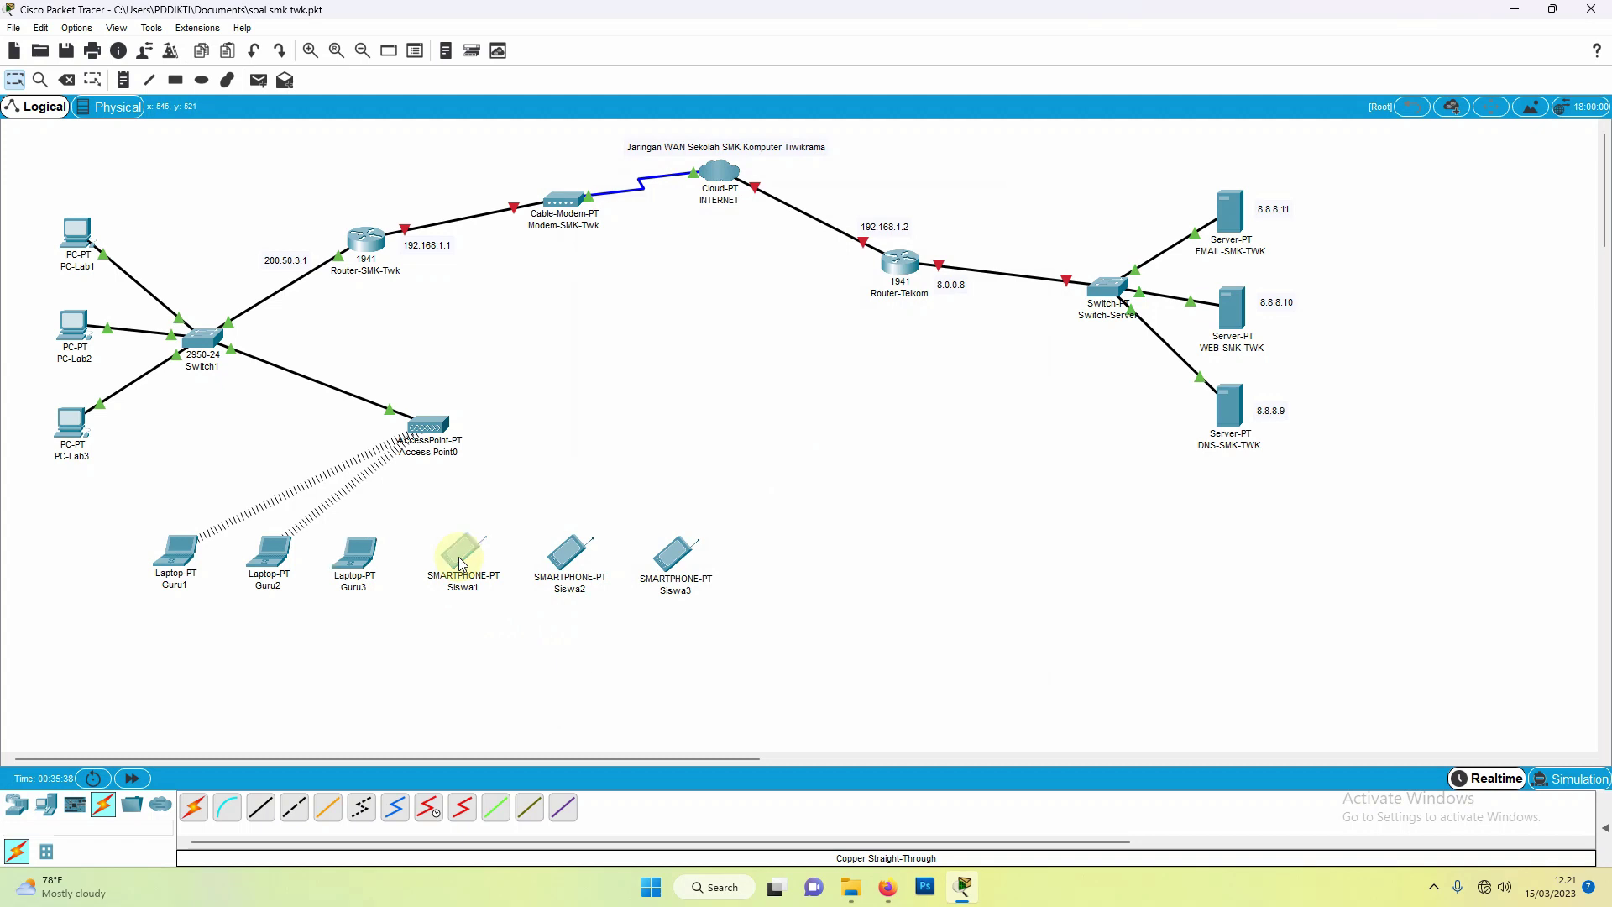
# Step: Set smartphone Siswa1's Wireless0 SSID to SMK TWK
pyautogui.click(659, 220)
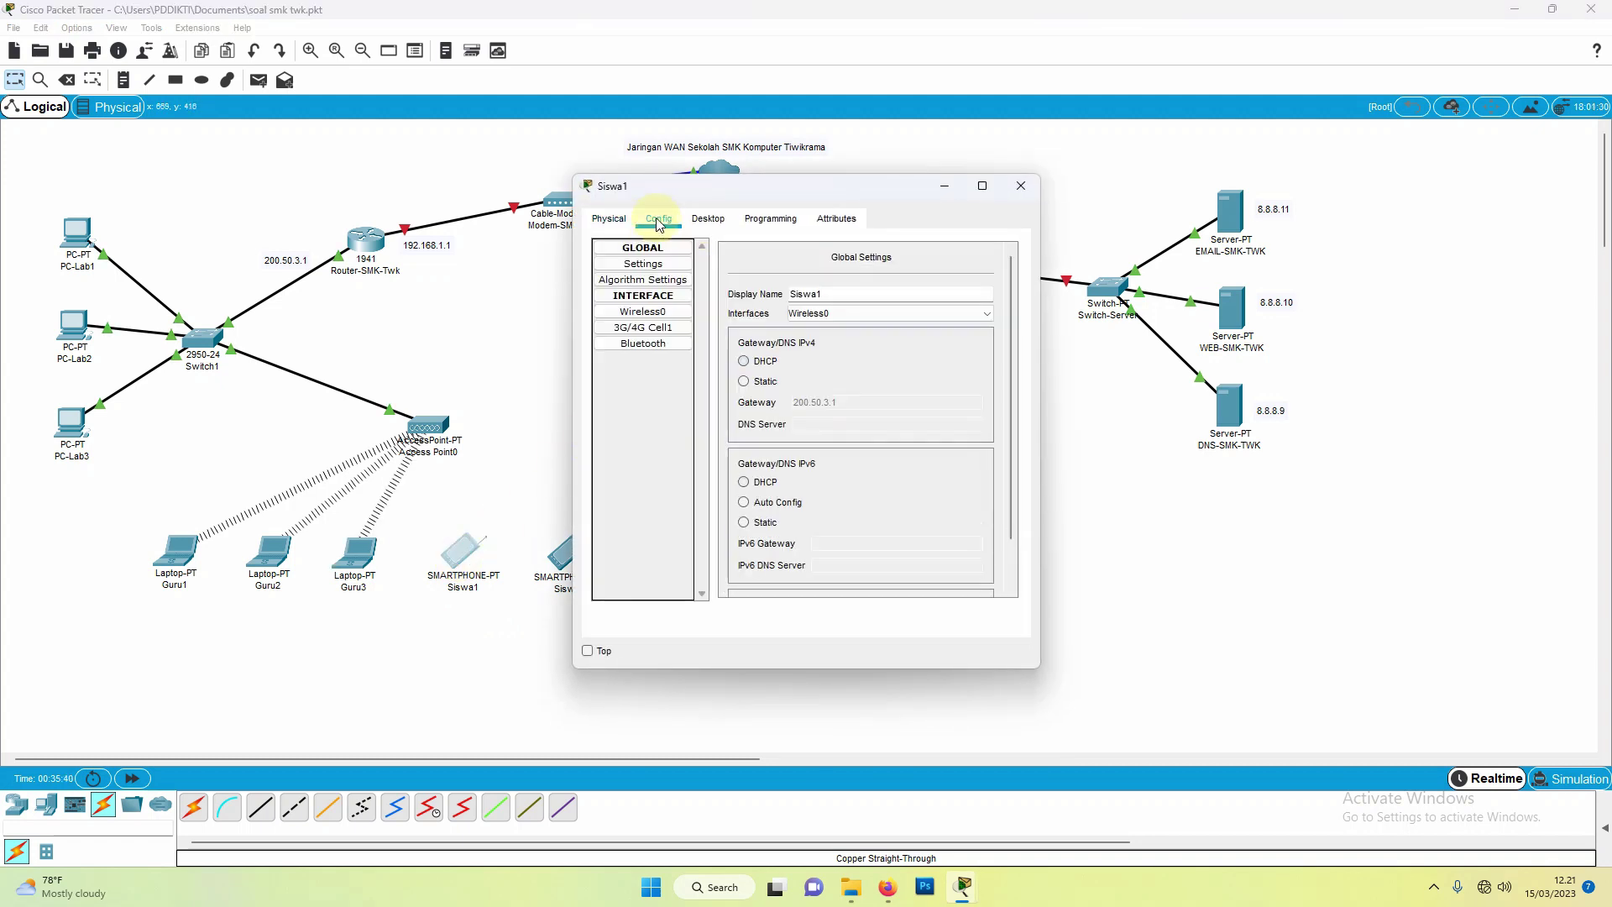
pyautogui.click(643, 312)
pyautogui.doubleClick(948, 310)
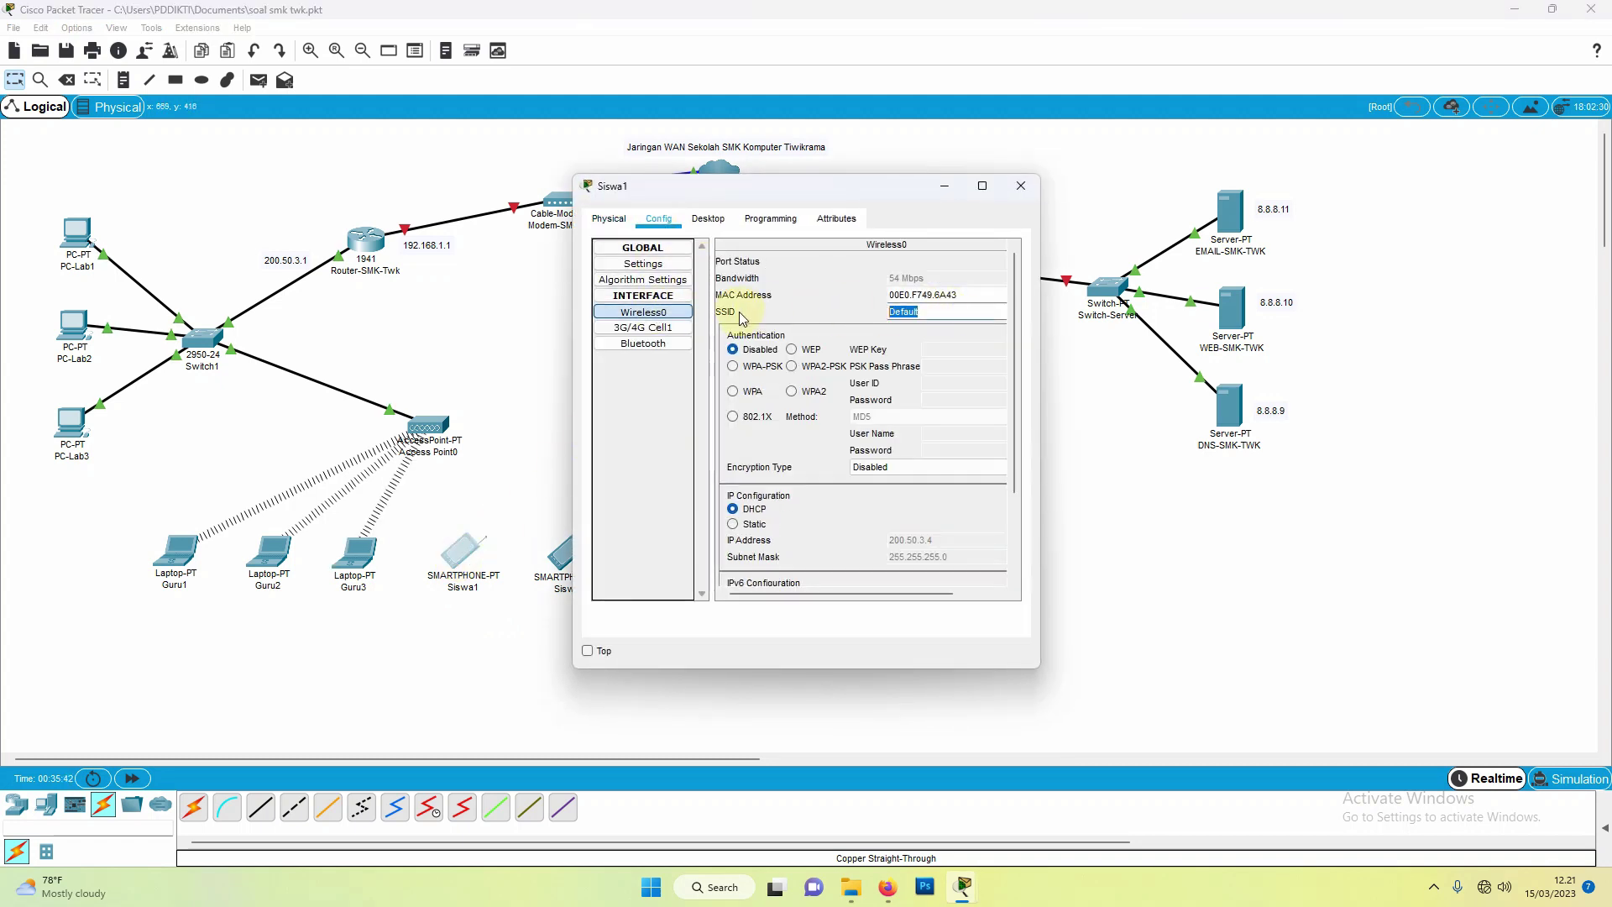
pyautogui.write('SMK TWK')
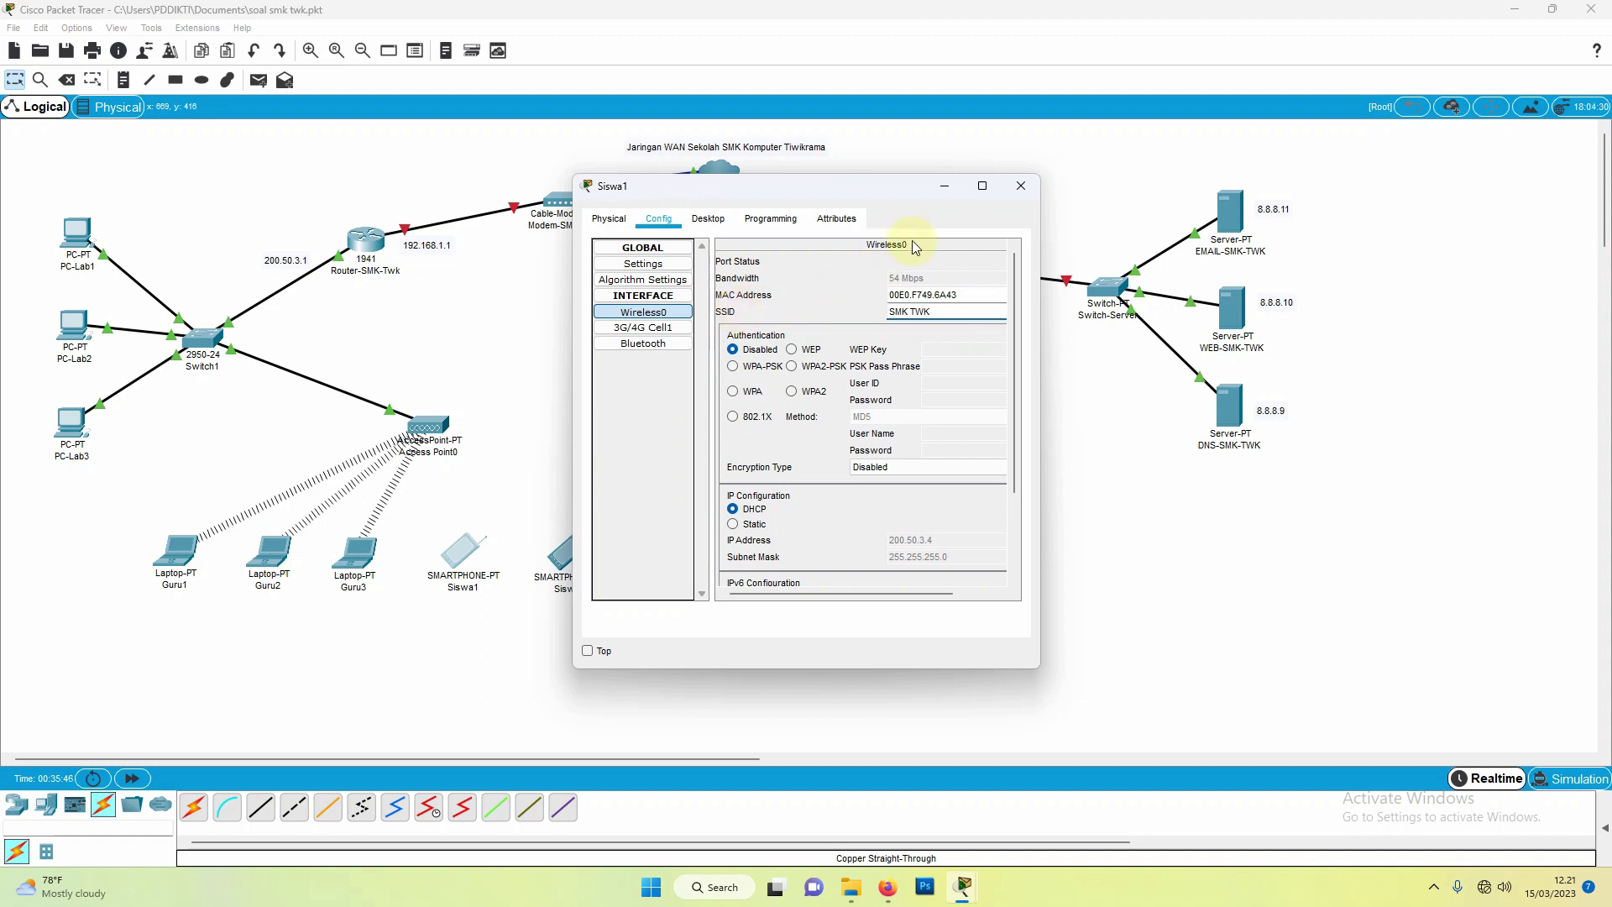
pyautogui.click(1020, 185)
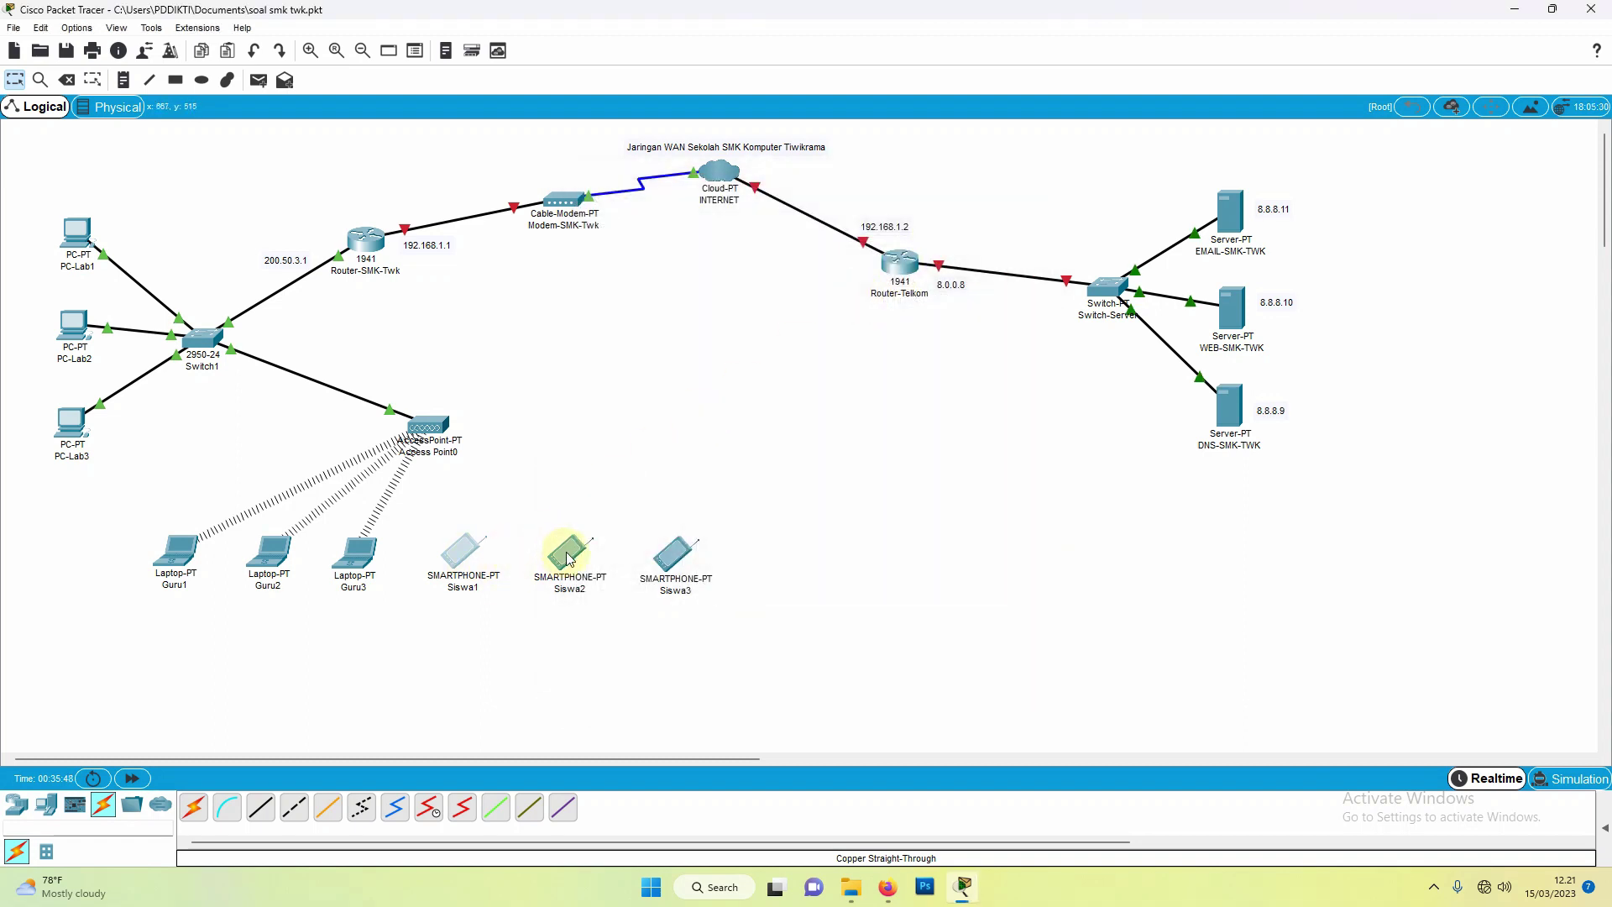
# Step: Set smartphone Siswa2's Wireless0 SSID to SMK TWK
pyautogui.click(569, 553)
pyautogui.click(658, 219)
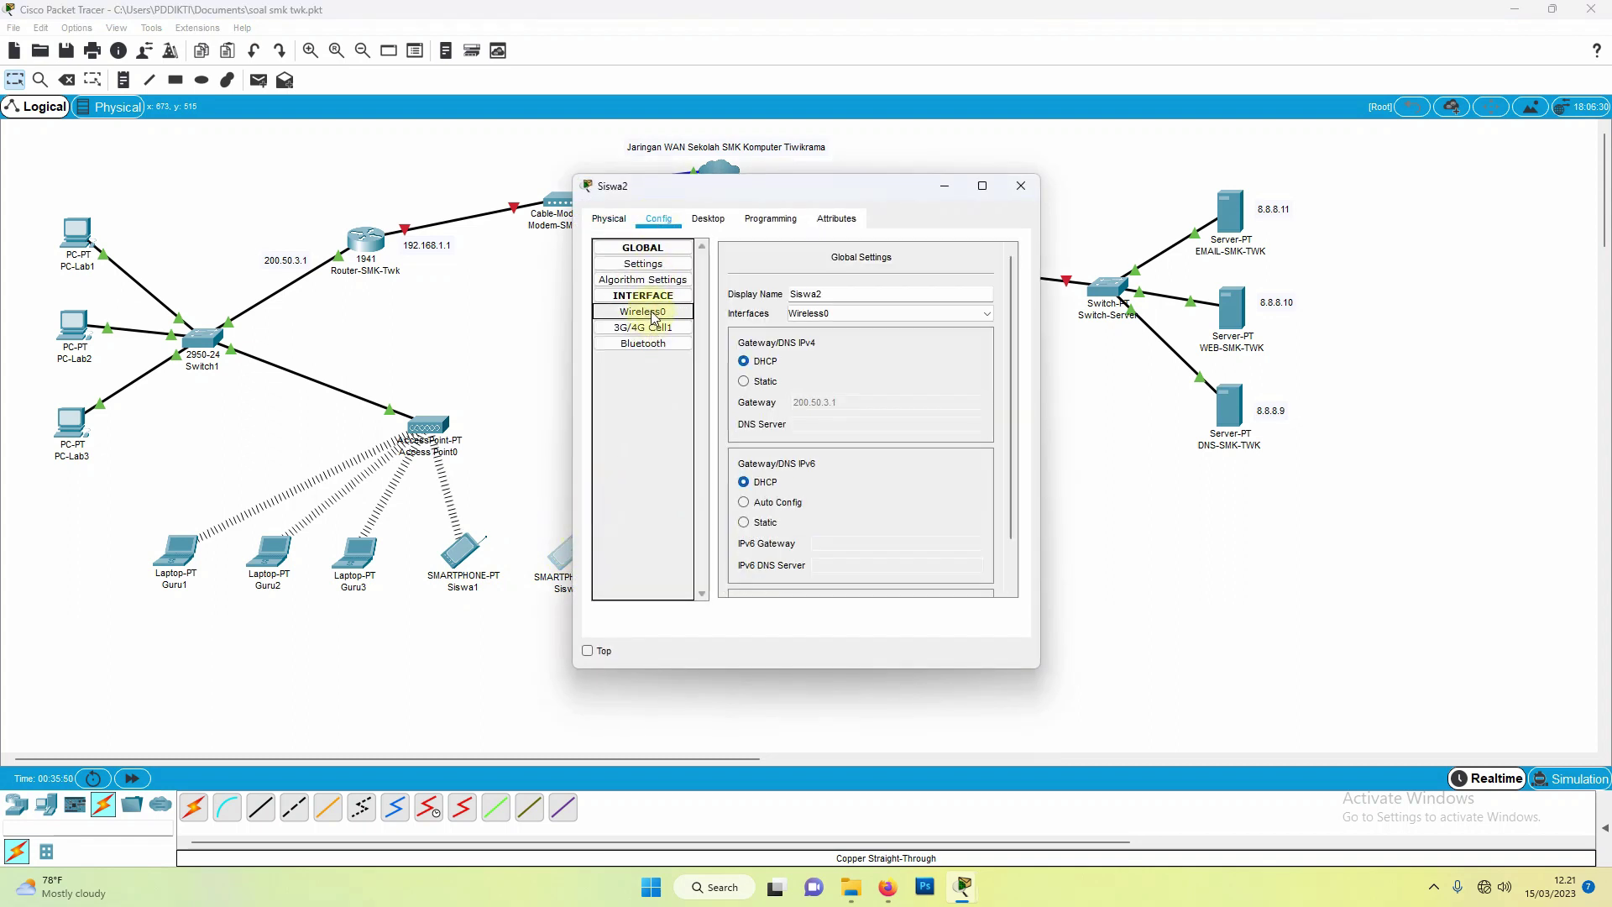
pyautogui.click(655, 311)
pyautogui.doubleClick(947, 306)
pyautogui.write('S')
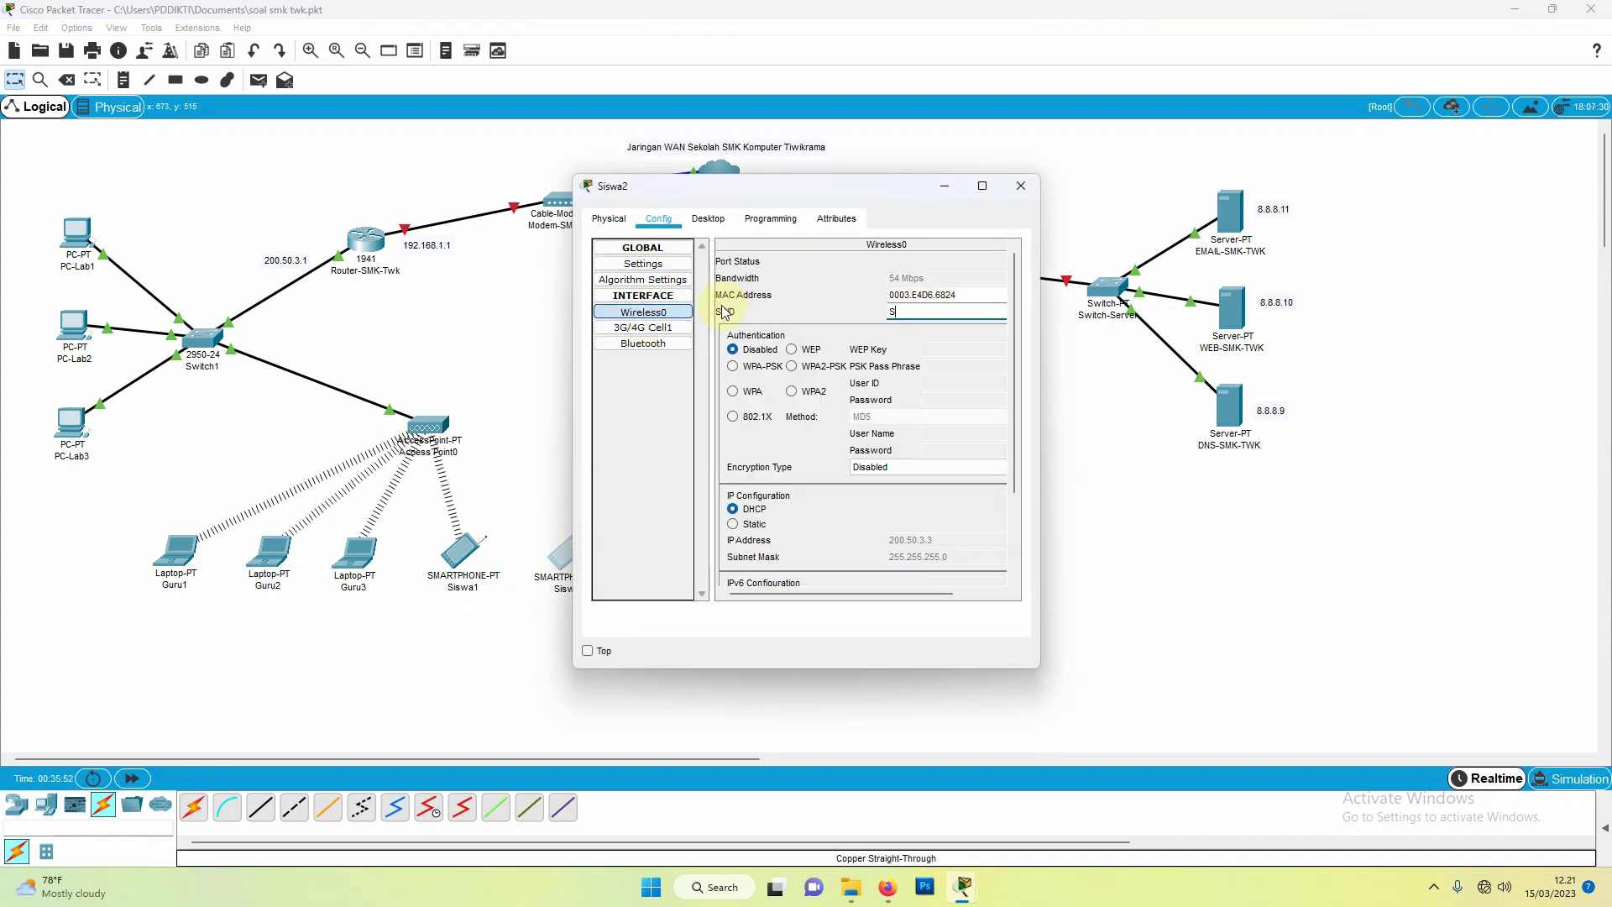
pyautogui.write('MK TWK')
pyautogui.click(1018, 195)
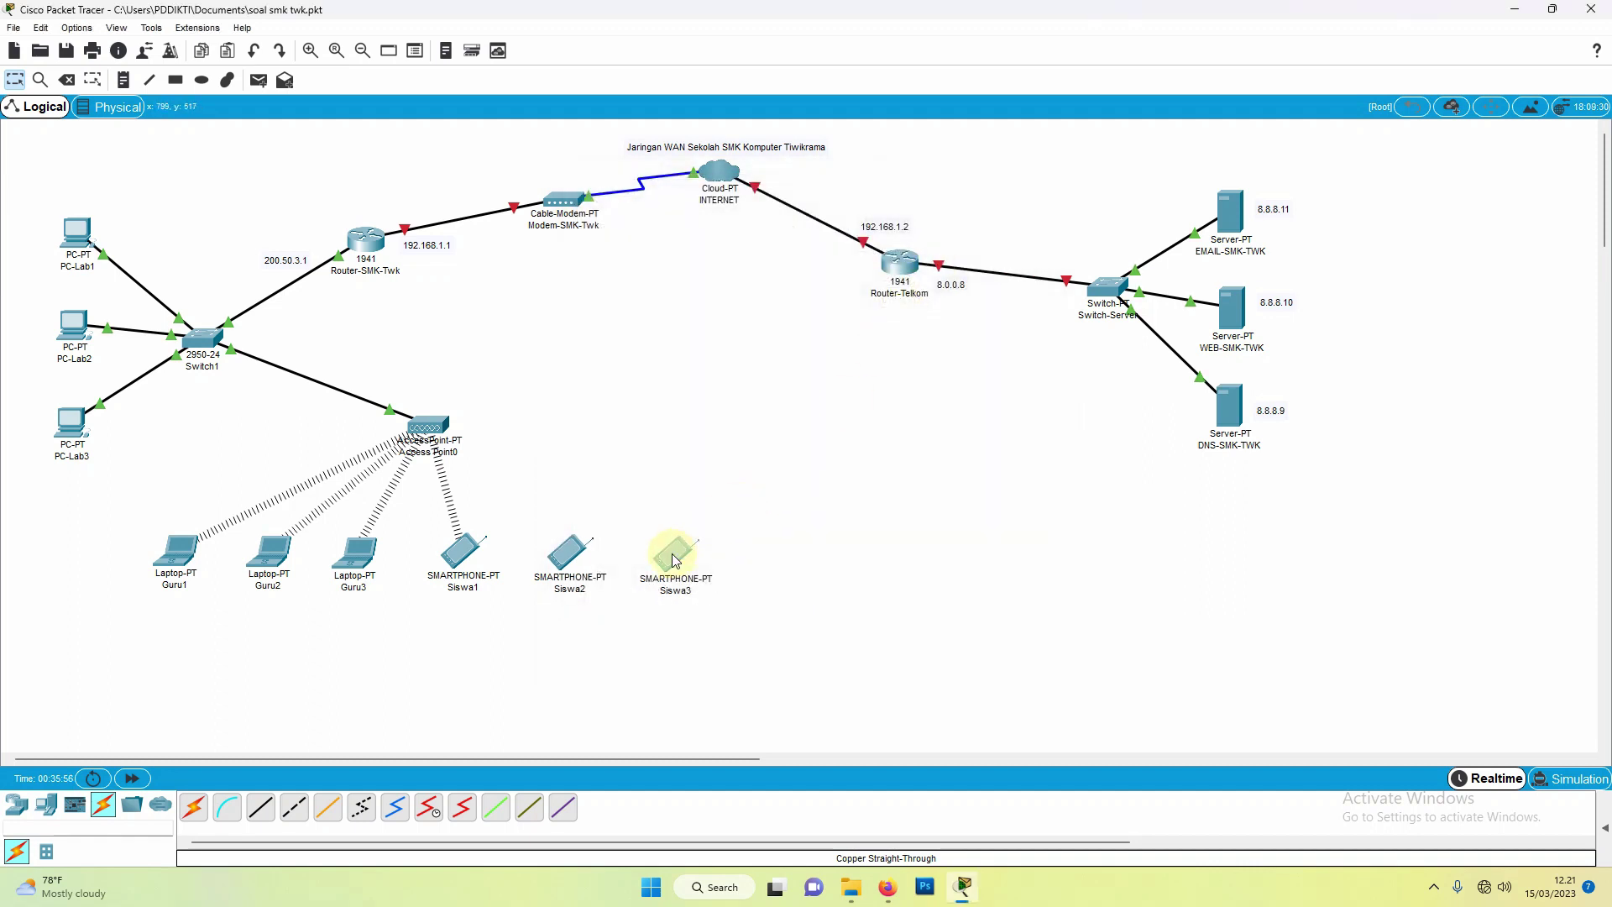
# Step: Set smartphone Siswa3's Wireless0 SSID to SMK TWK
pyautogui.click(667, 550)
pyautogui.click(657, 219)
pyautogui.click(643, 311)
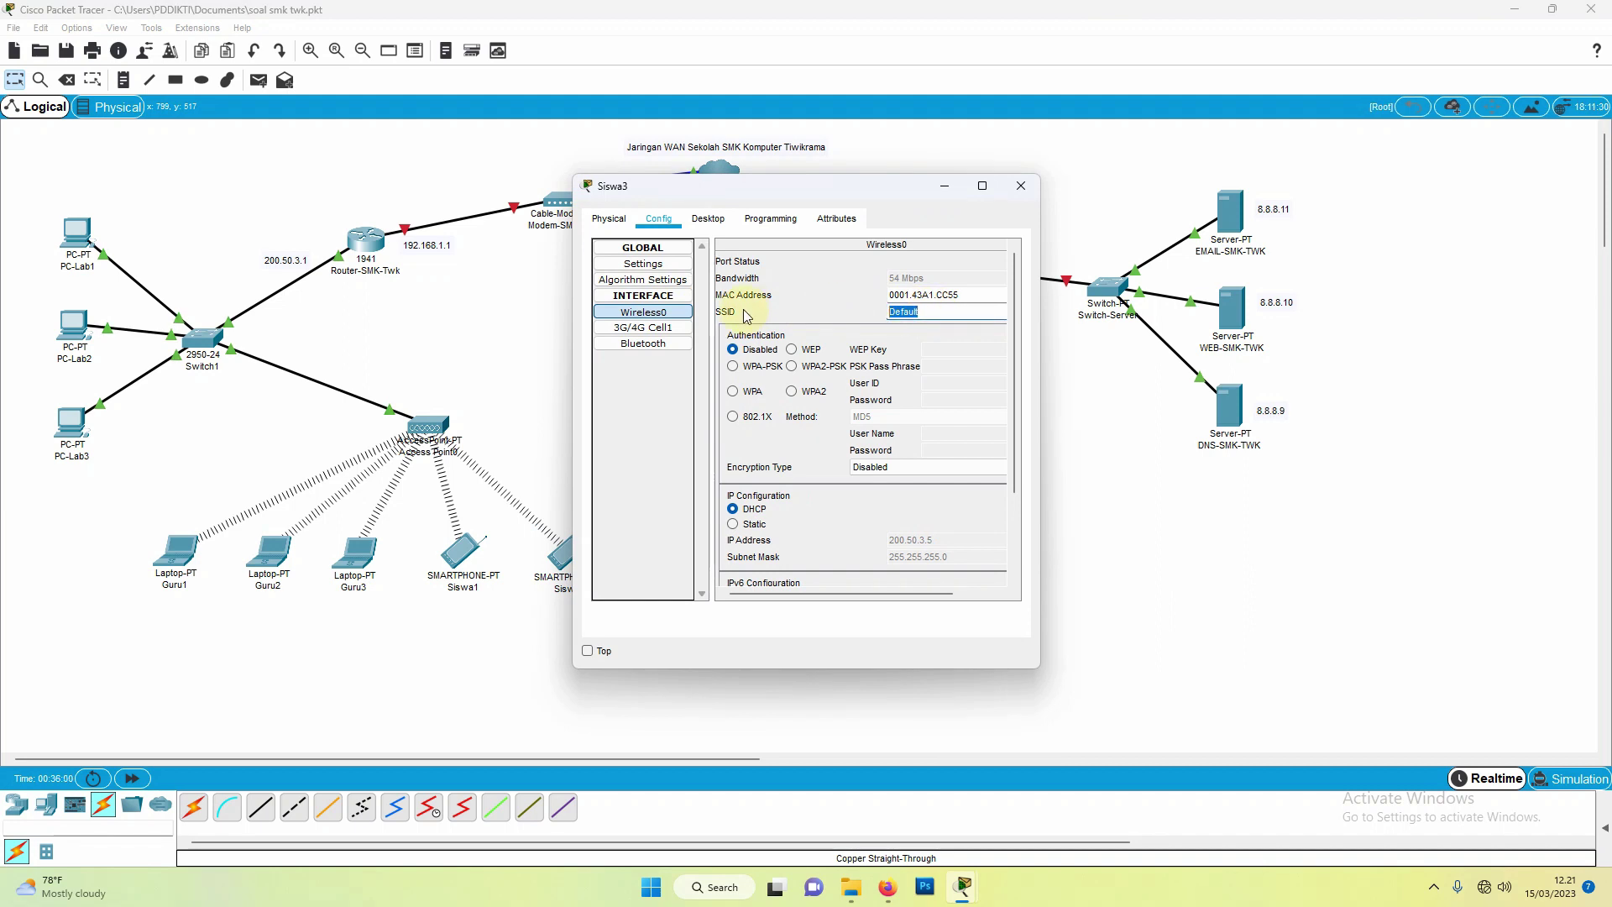
pyautogui.write('SMK TWK')
pyautogui.click(1021, 186)
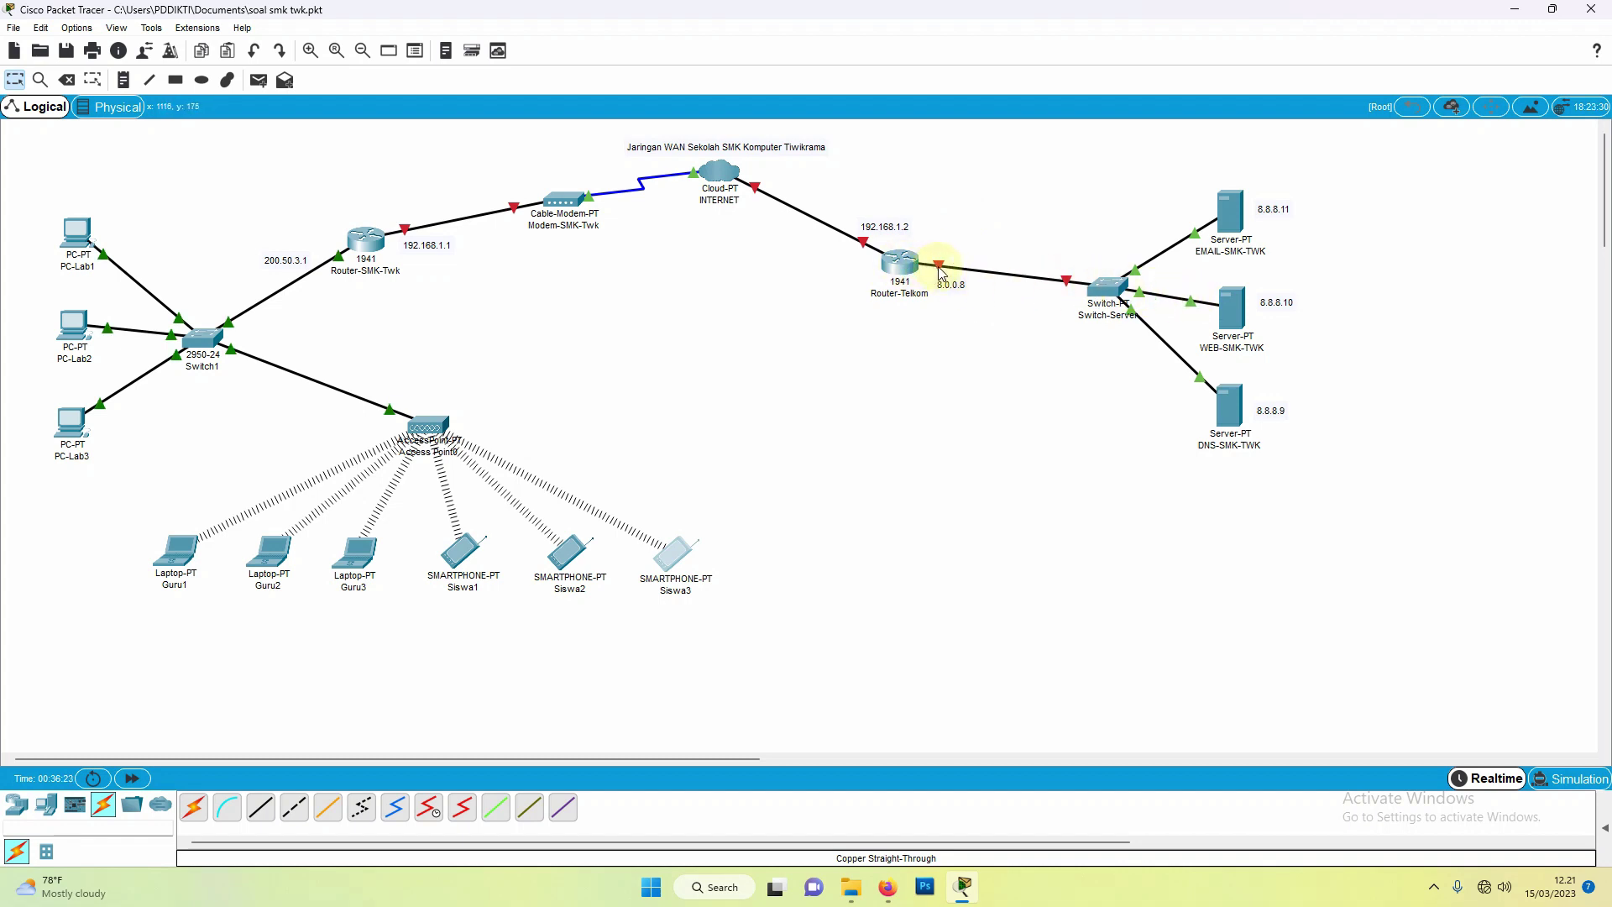
pyautogui.moveTo(941, 274)
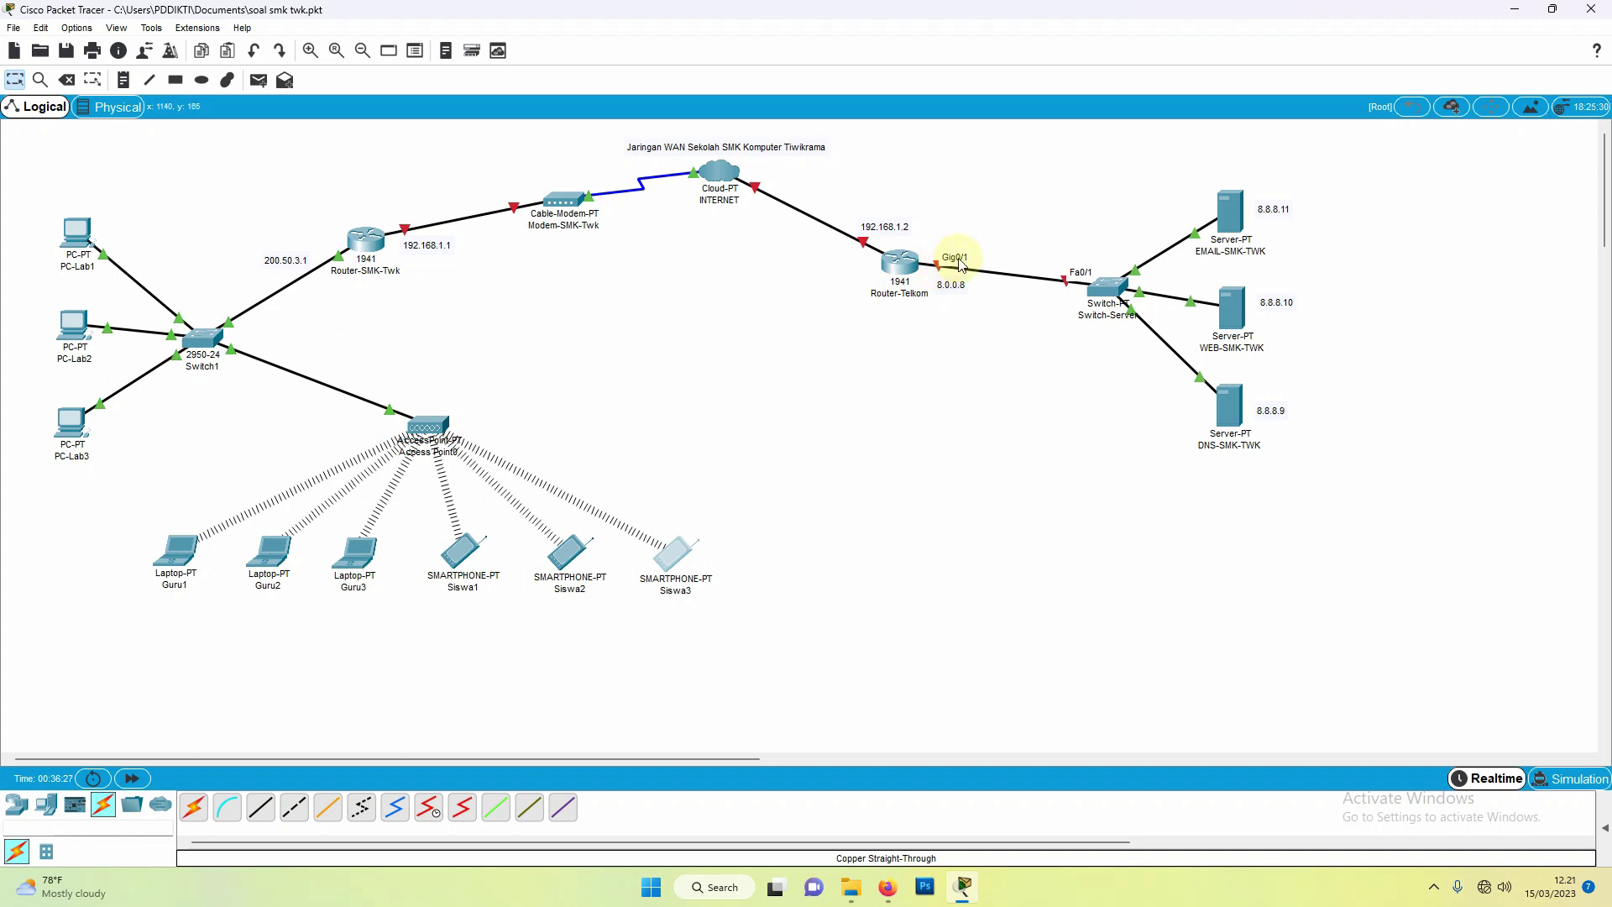
# Step: Turn on Router-Telkom's GigabitEthernet0/1 with IP 8.0.0.8 and mask 255.0.0.0
pyautogui.click(900, 264)
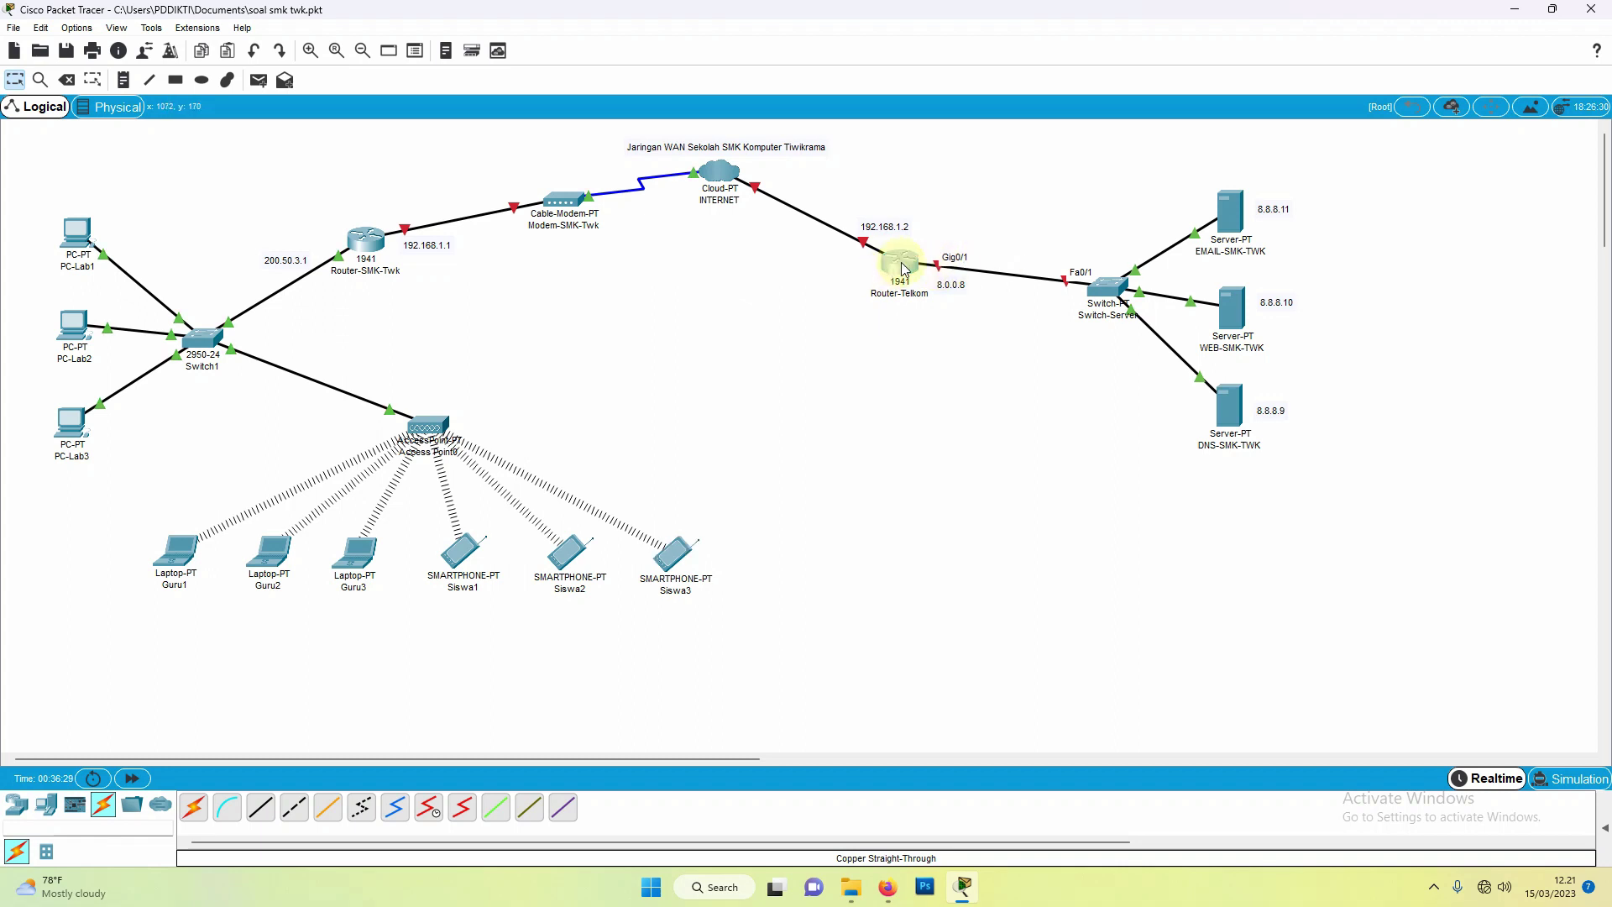
pyautogui.moveTo(868, 194); pyautogui.dragTo(717, 201)
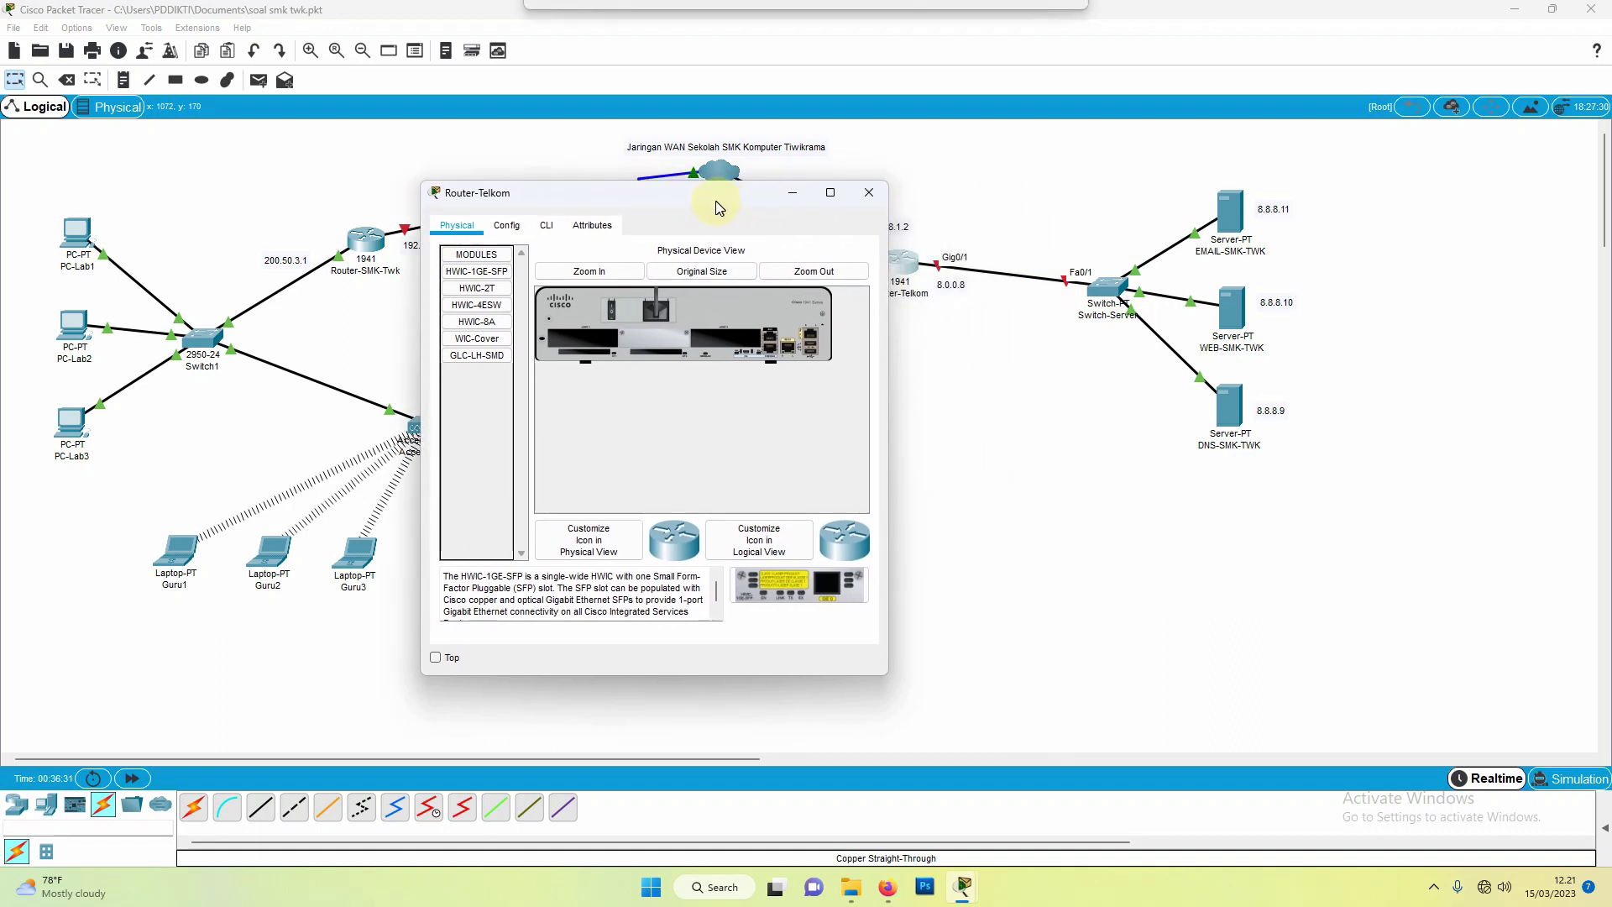
pyautogui.click(508, 226)
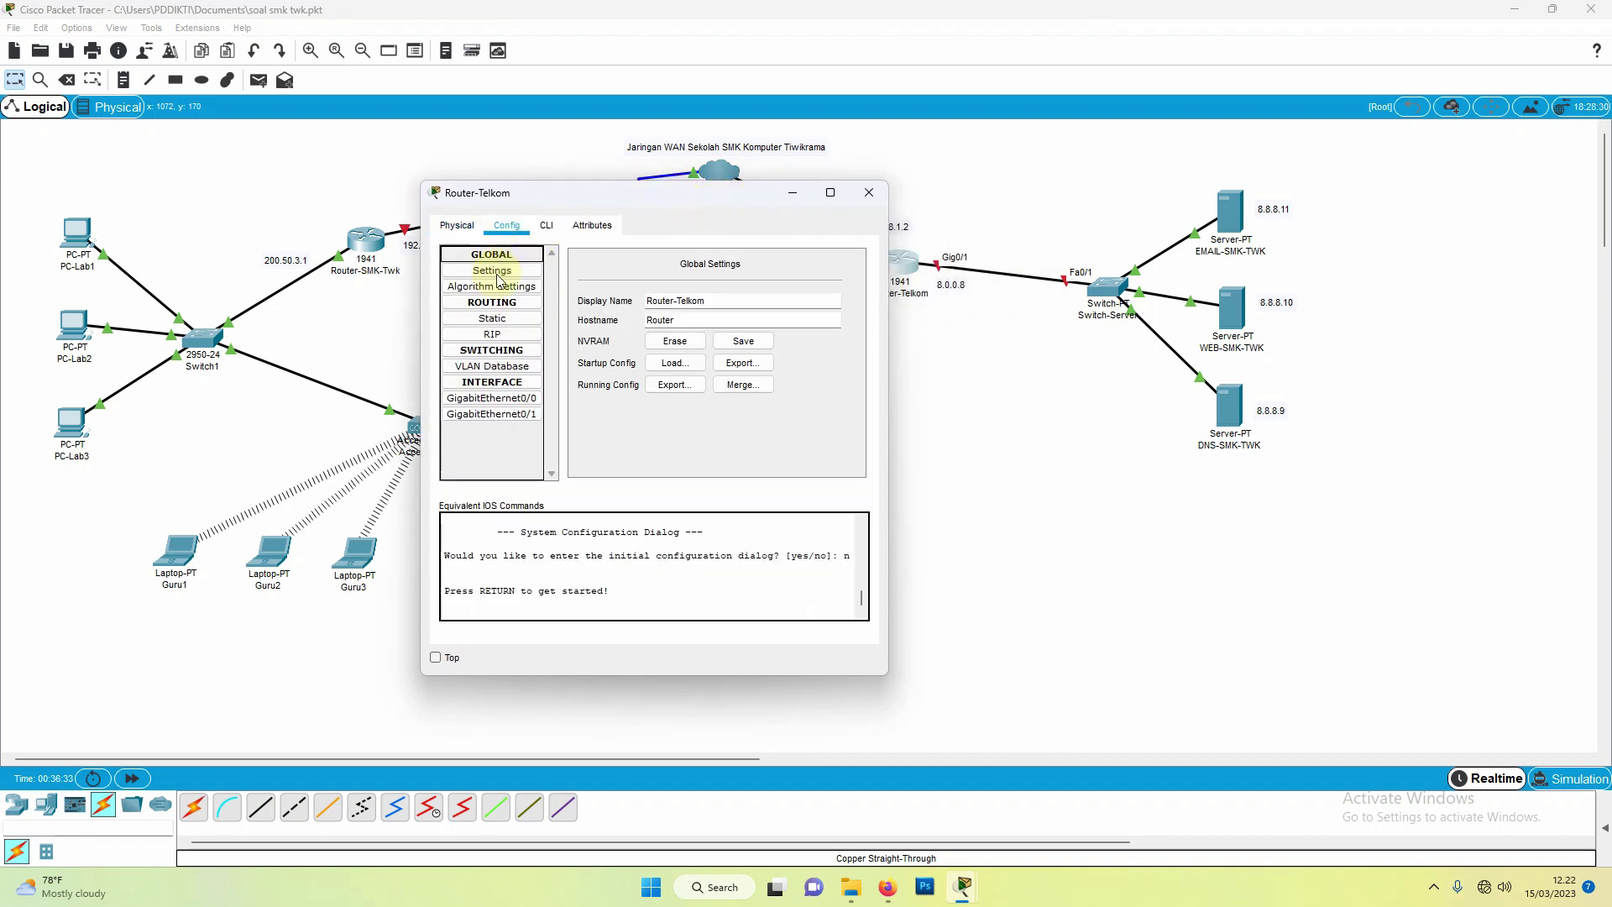
pyautogui.click(491, 415)
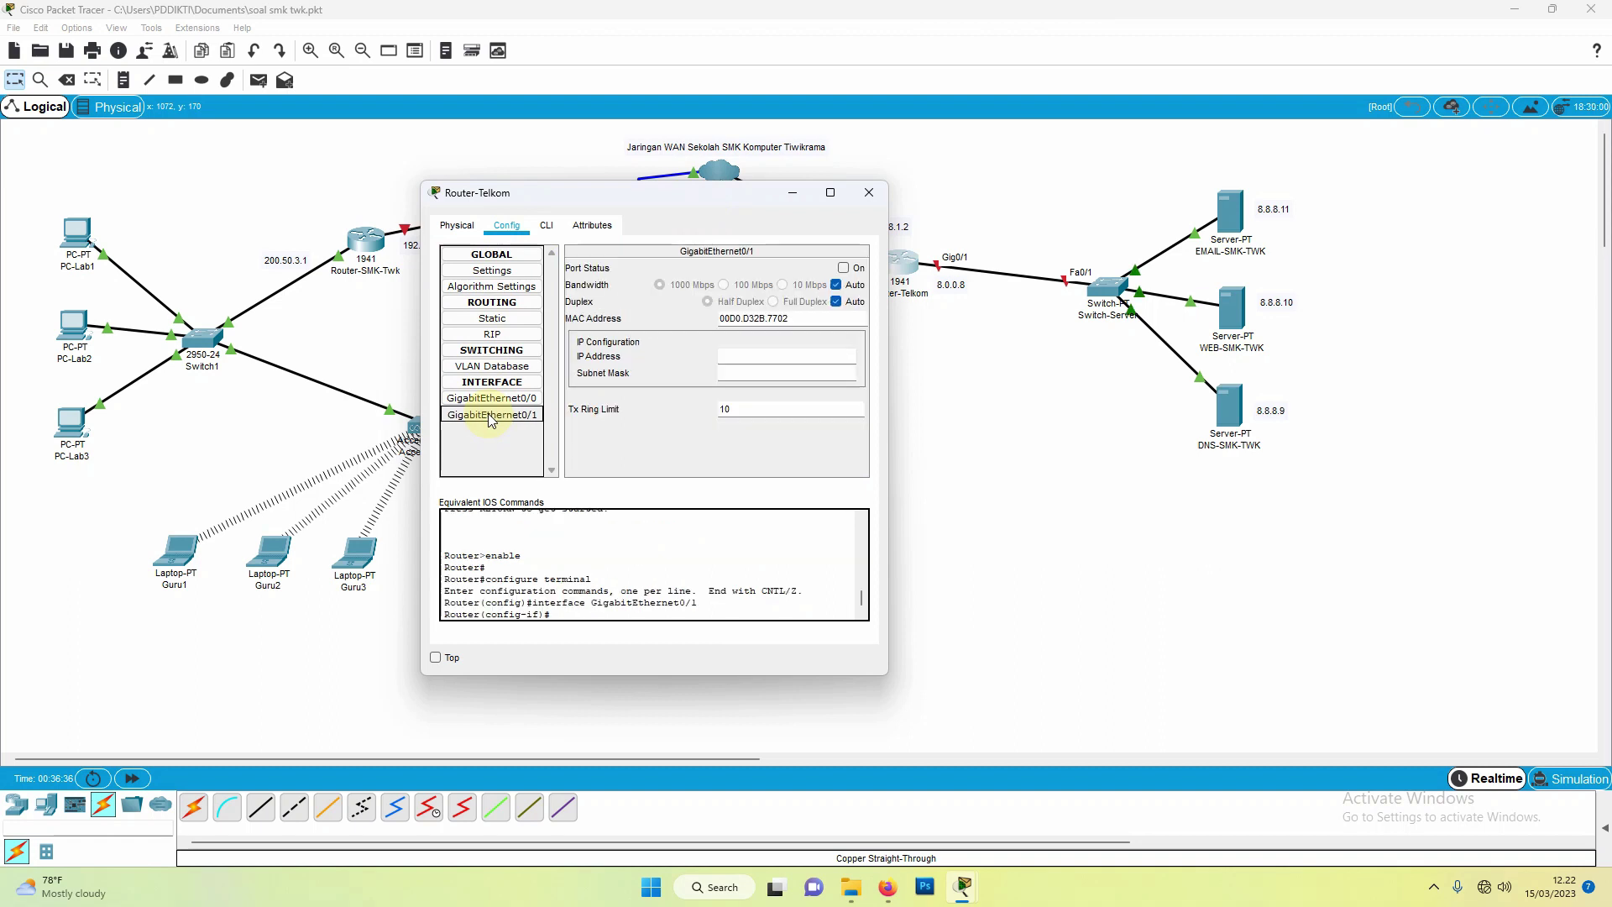
pyautogui.click(843, 268)
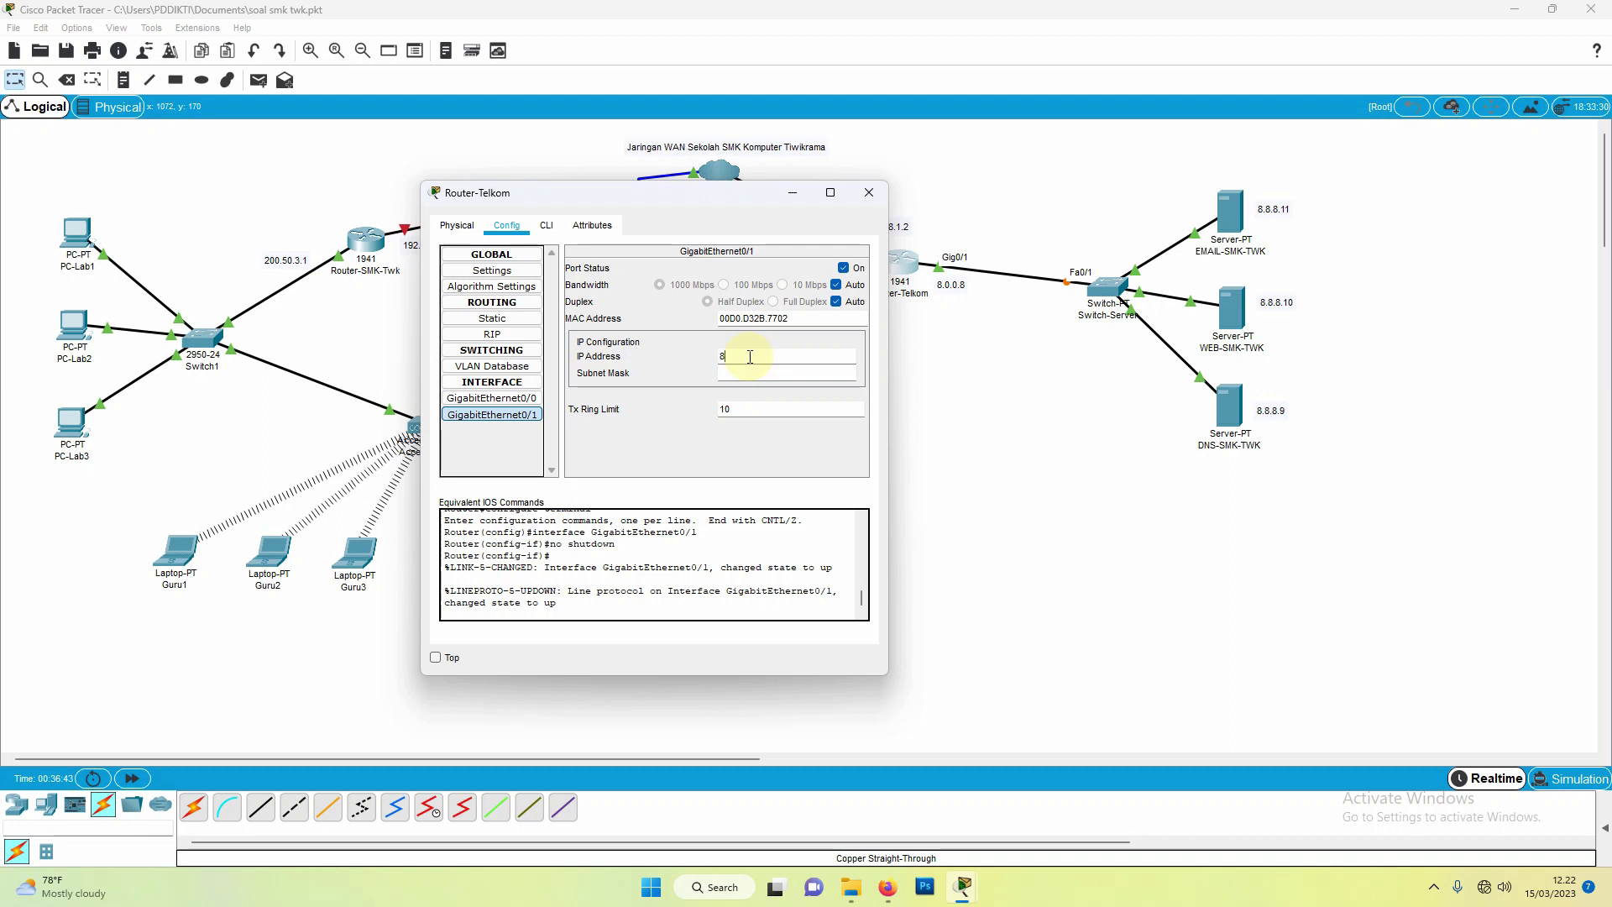
pyautogui.click(750, 356)
pyautogui.write('8.0.0.8')
pyautogui.click(759, 372)
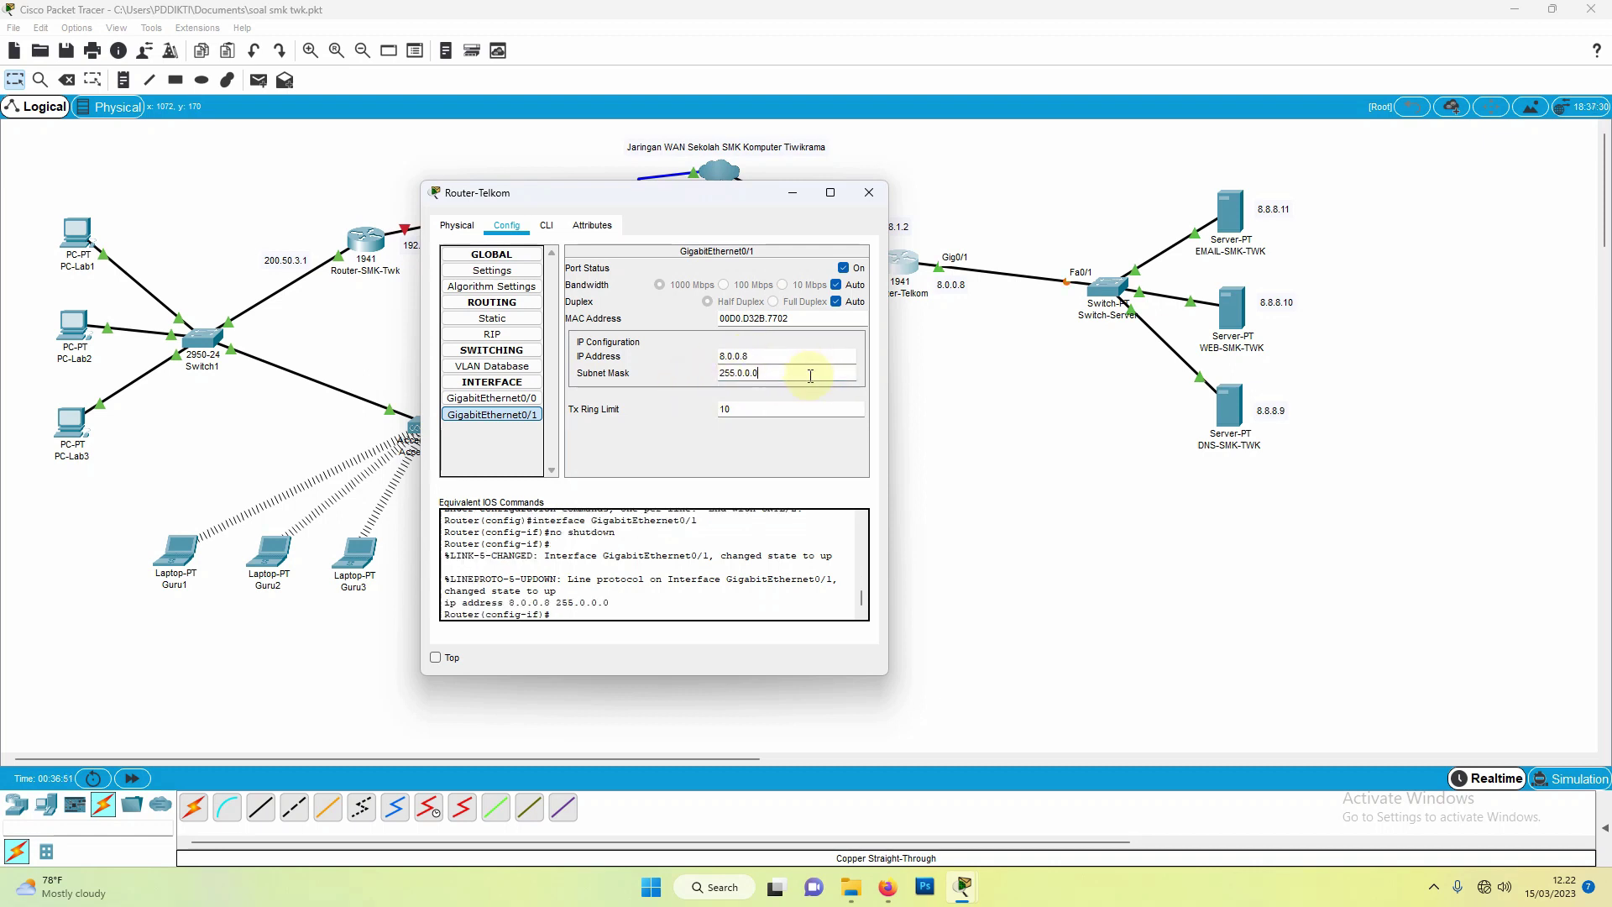
pyautogui.click(760, 373)
pyautogui.click(868, 198)
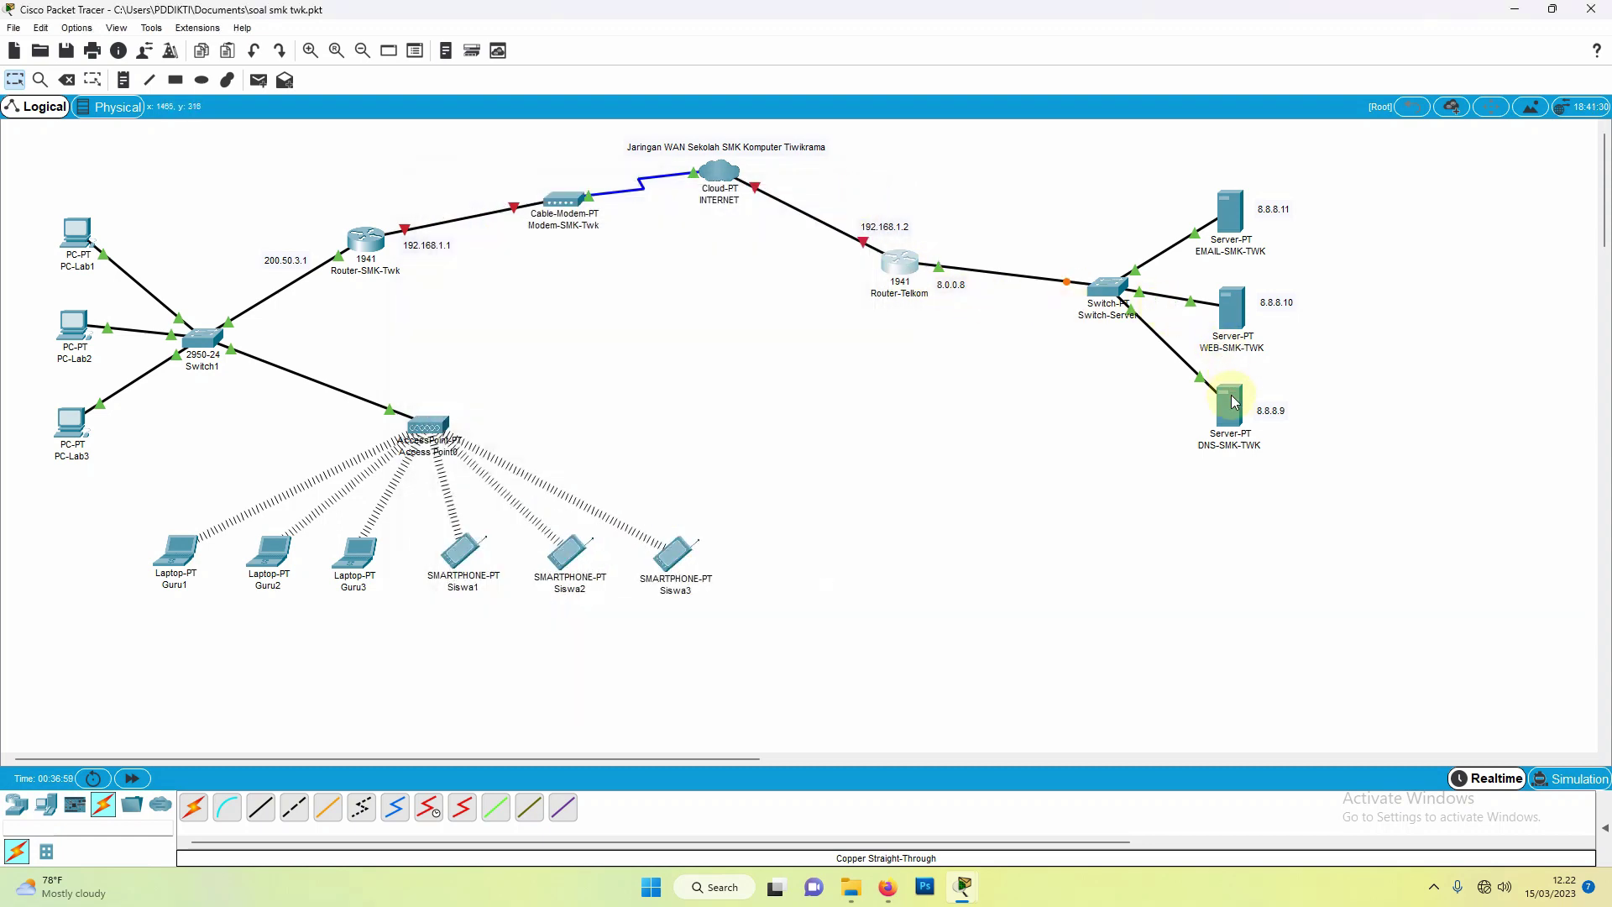
# Step: Fill in DNS-SMK-TWK's global default gateway and DNS server settings
pyautogui.moveTo(1231, 414)
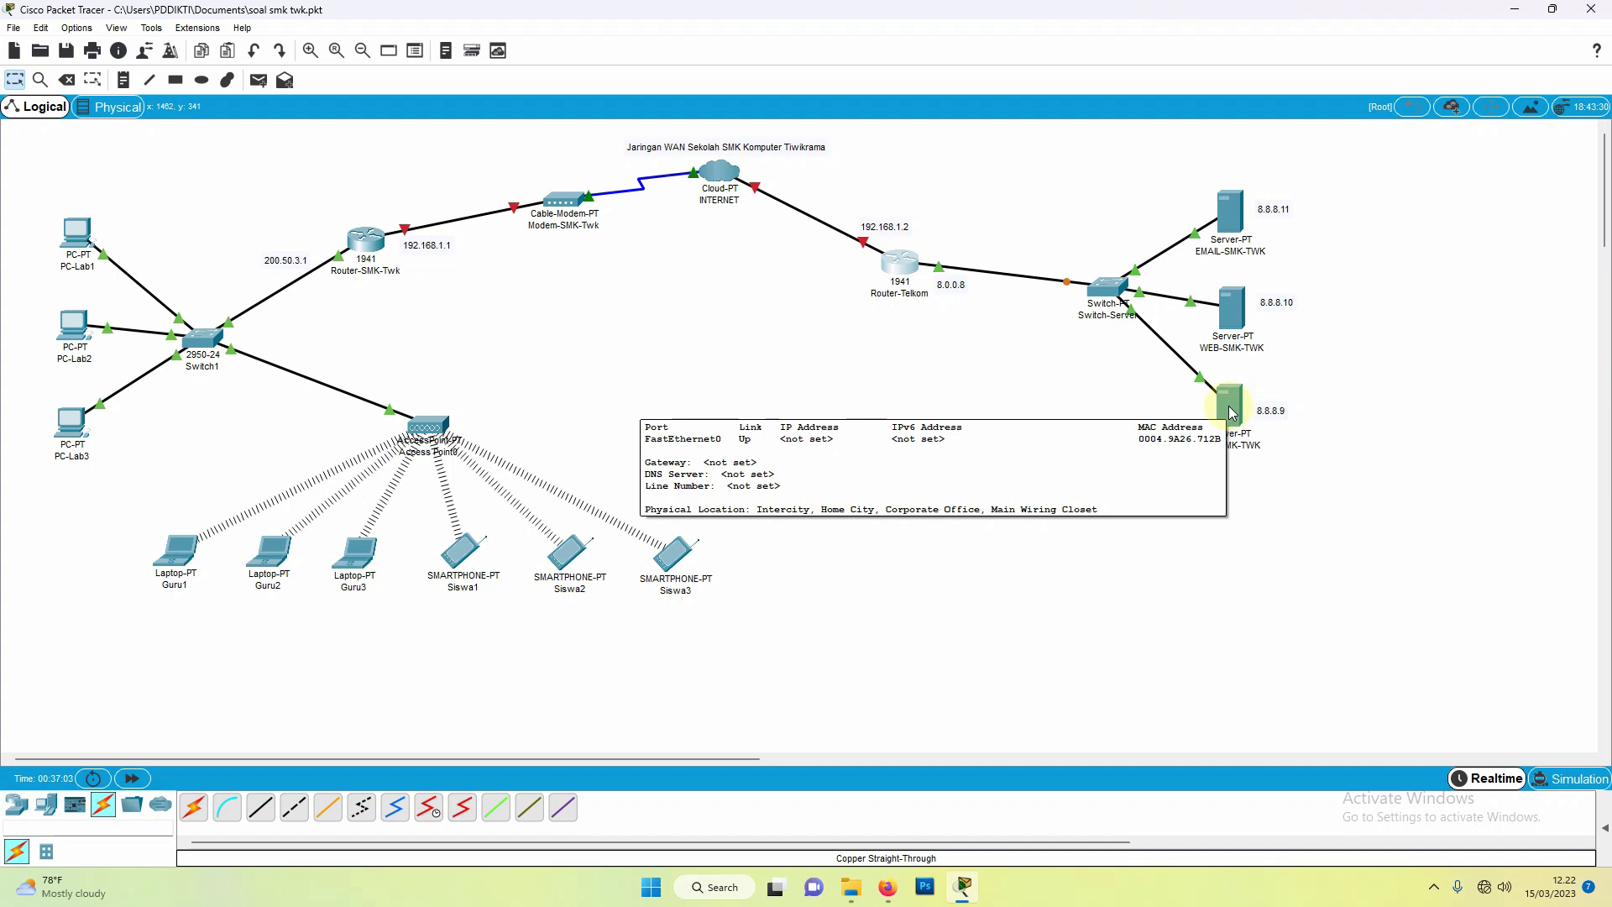
pyautogui.click(1231, 414)
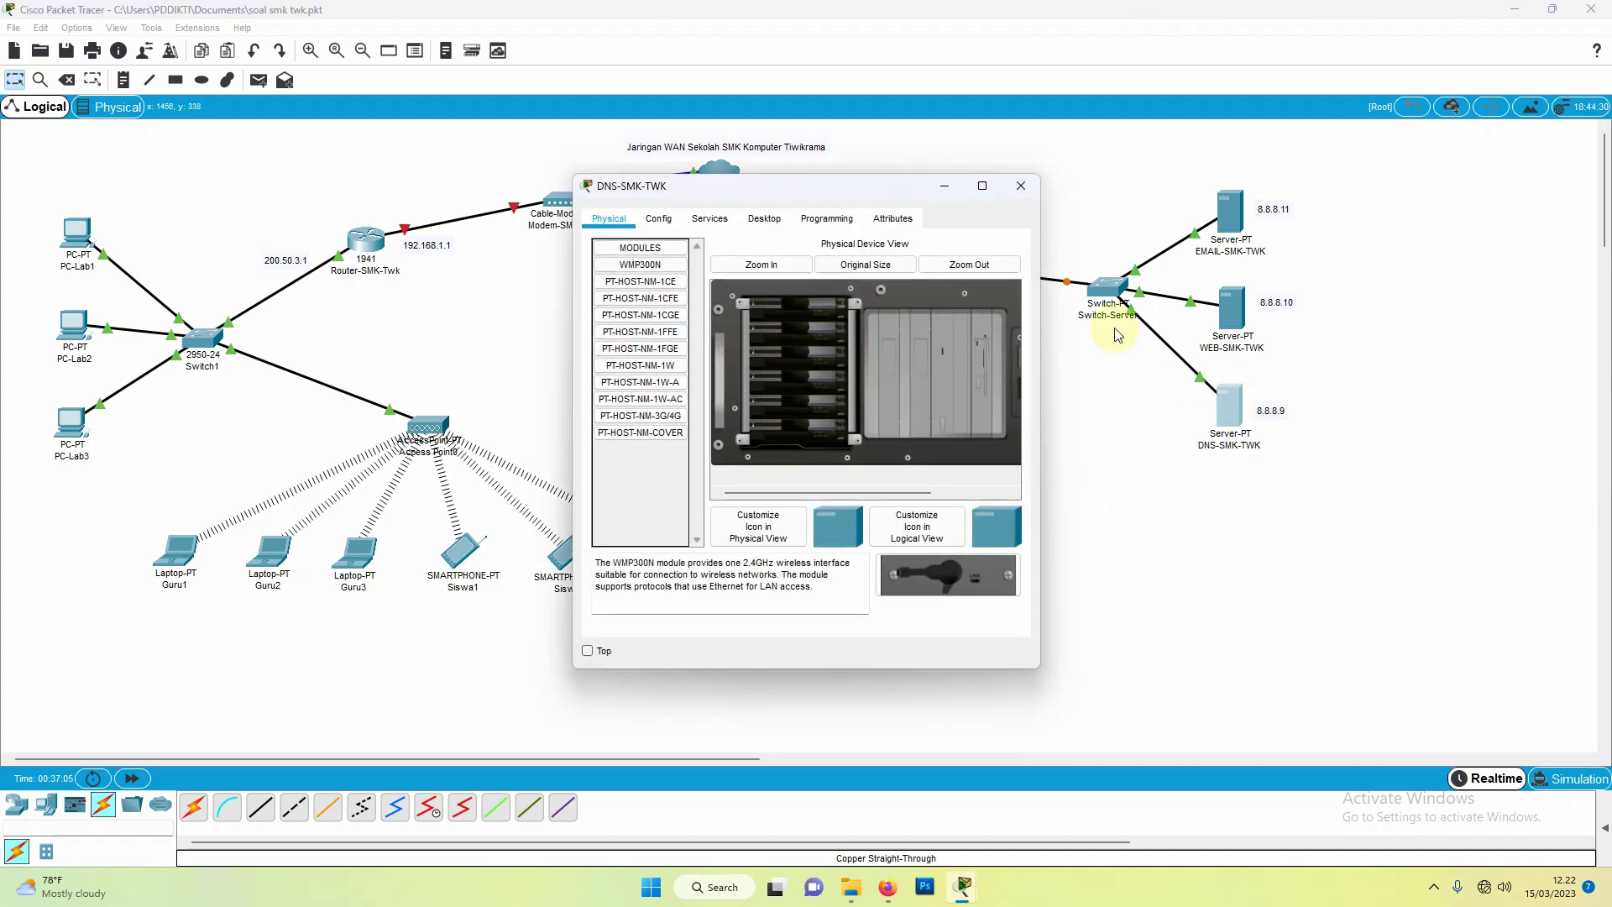
pyautogui.moveTo(887, 191); pyautogui.dragTo(895, 289)
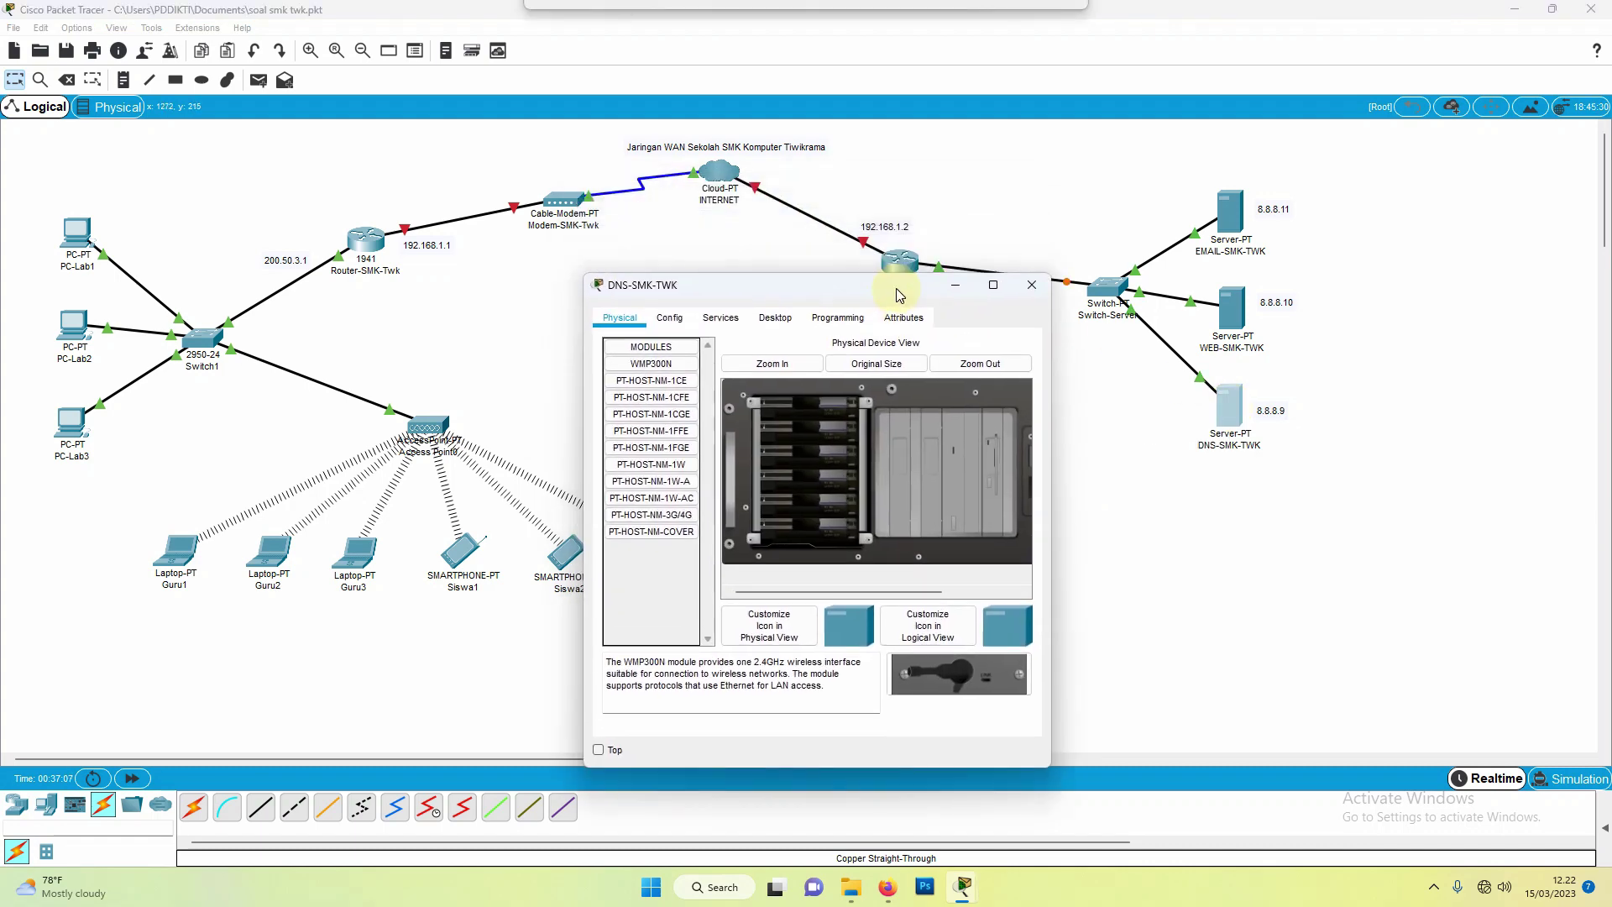
pyautogui.click(670, 324)
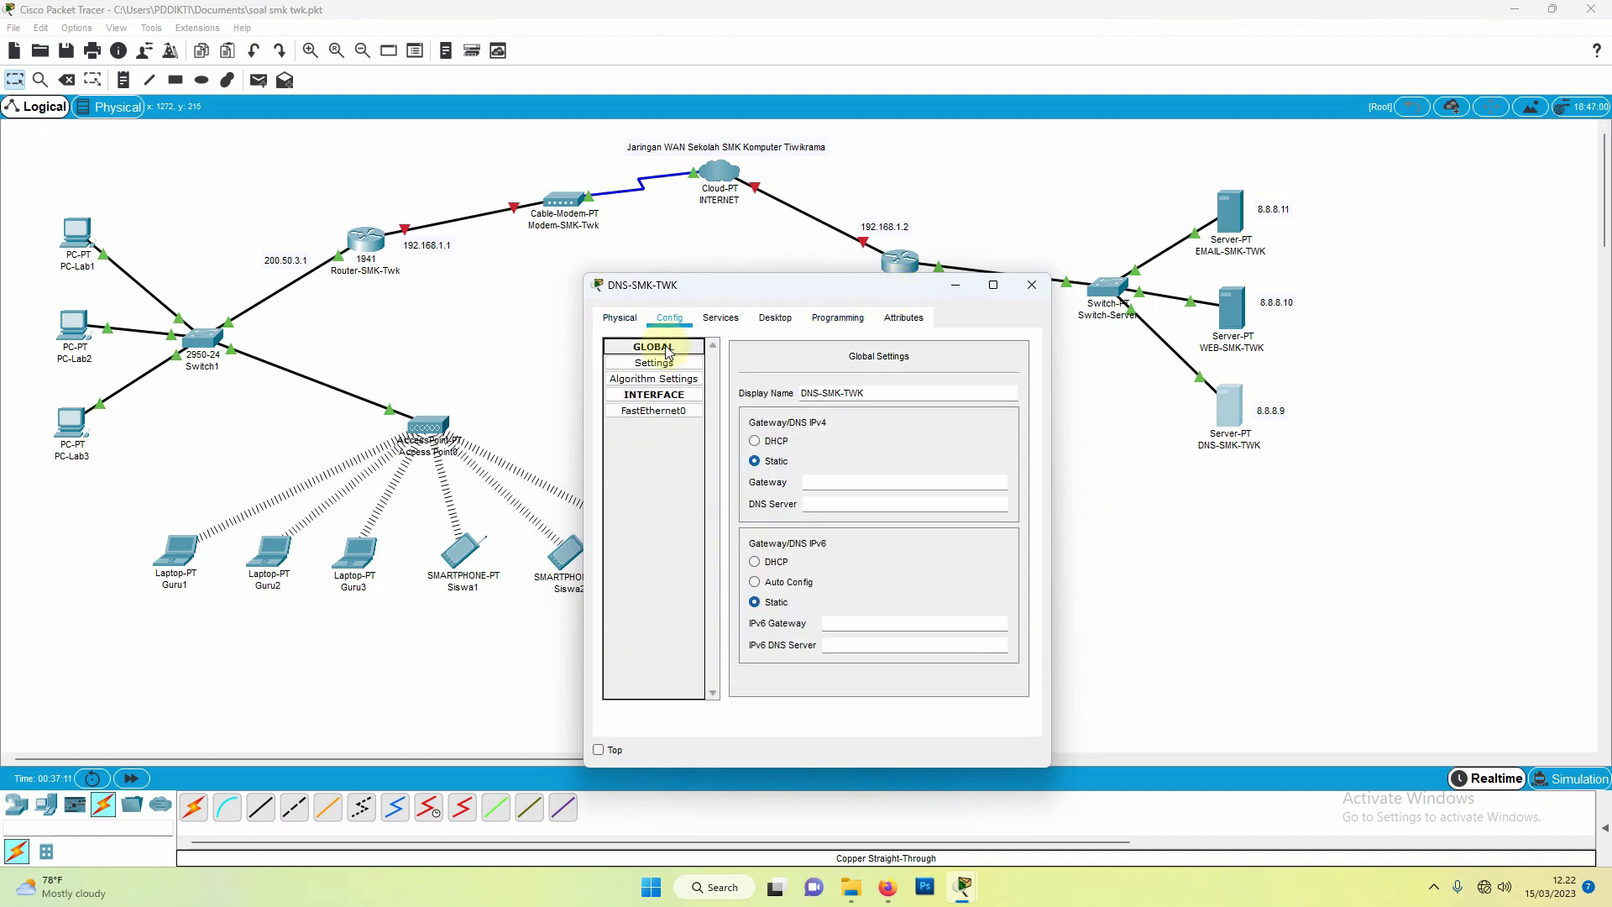
pyautogui.click(644, 362)
pyautogui.click(822, 483)
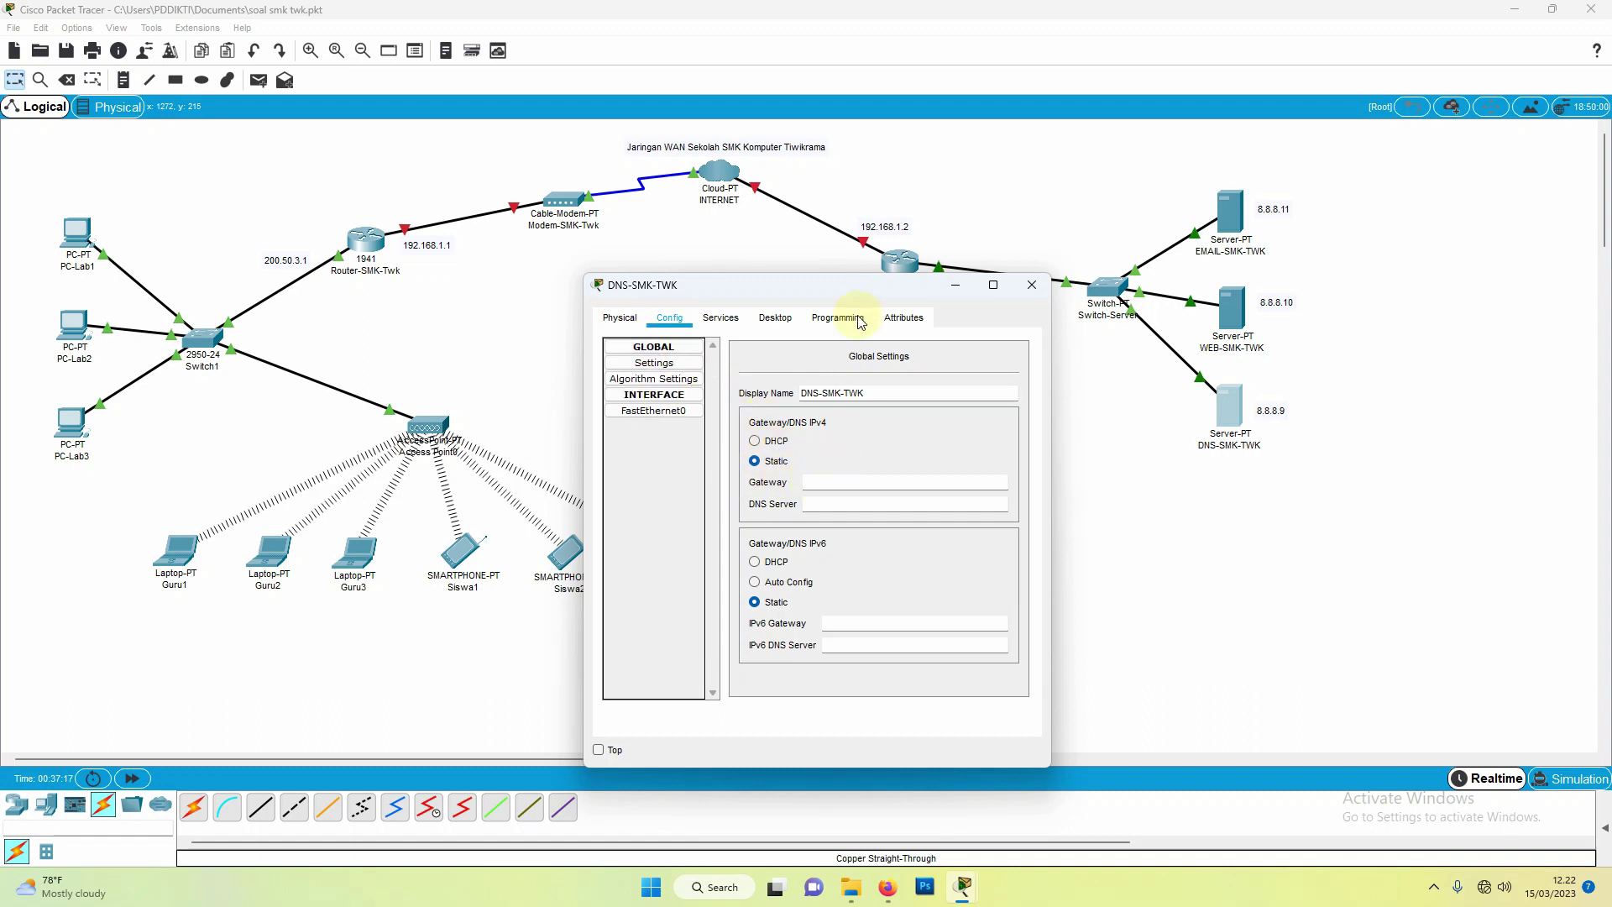
pyautogui.moveTo(858, 296); pyautogui.dragTo(701, 262)
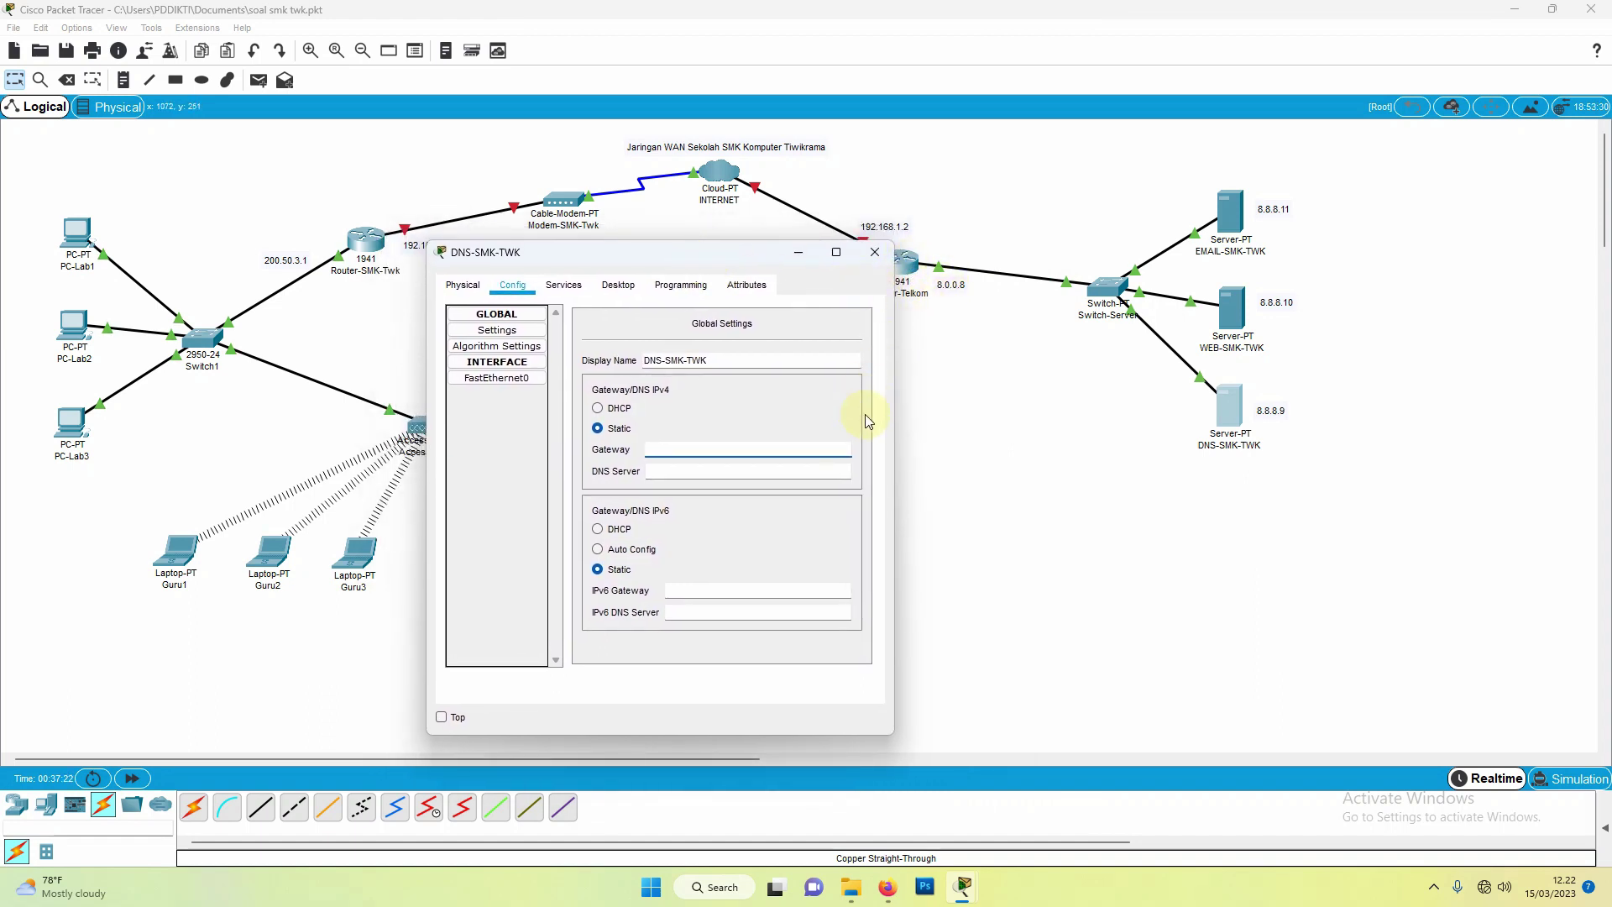
pyautogui.write('0.0.8')
pyautogui.click(687, 473)
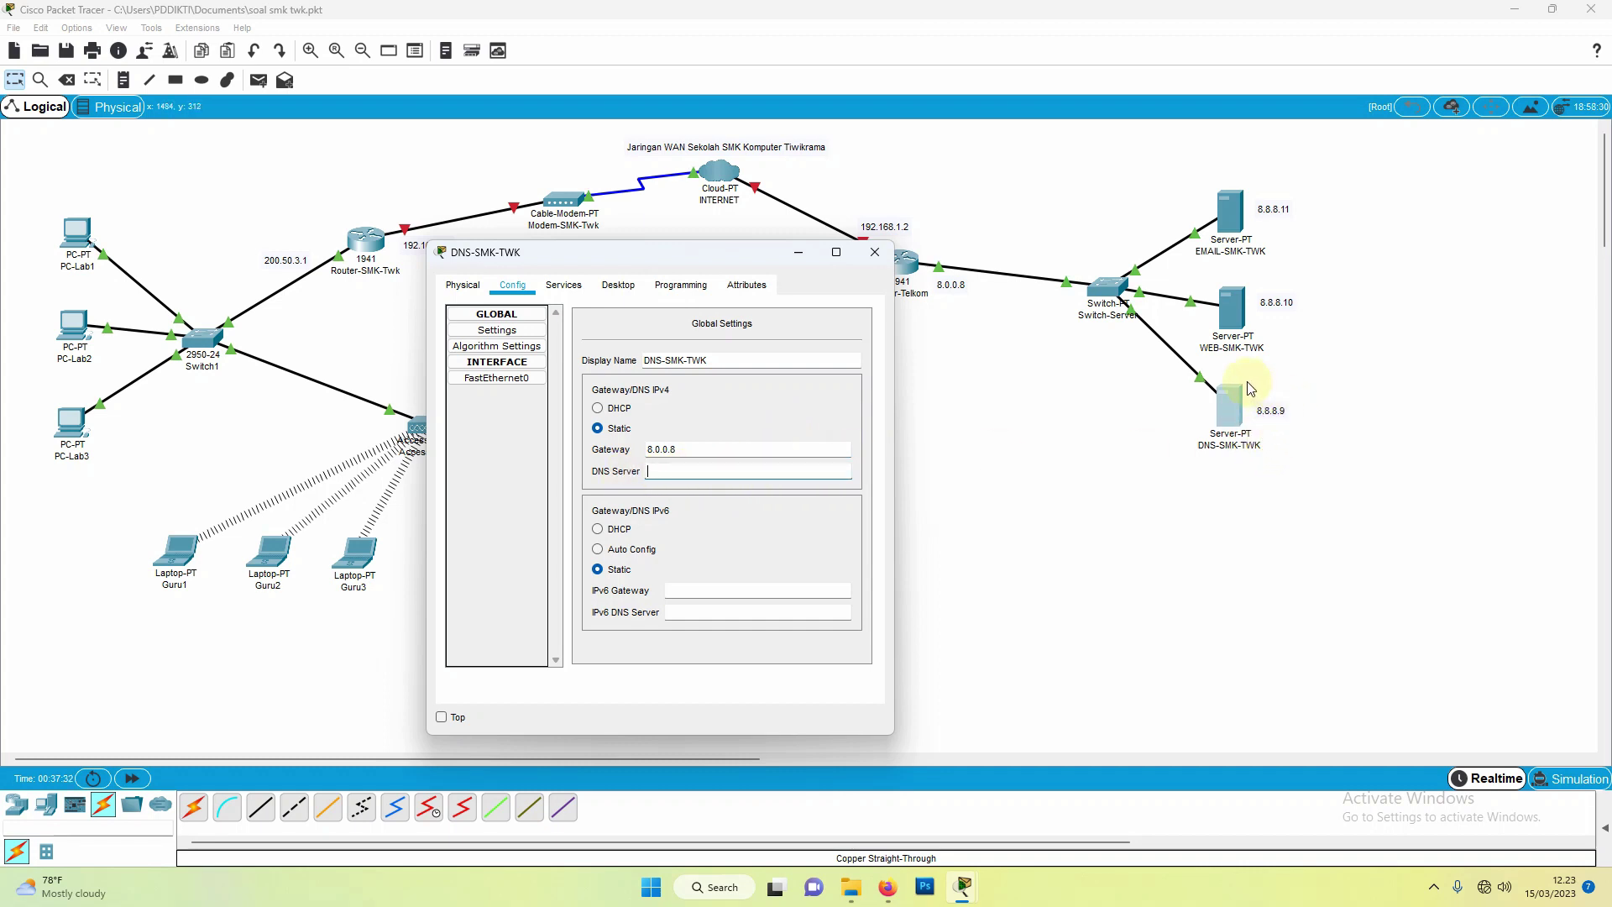
pyautogui.write('8.8.8.9')
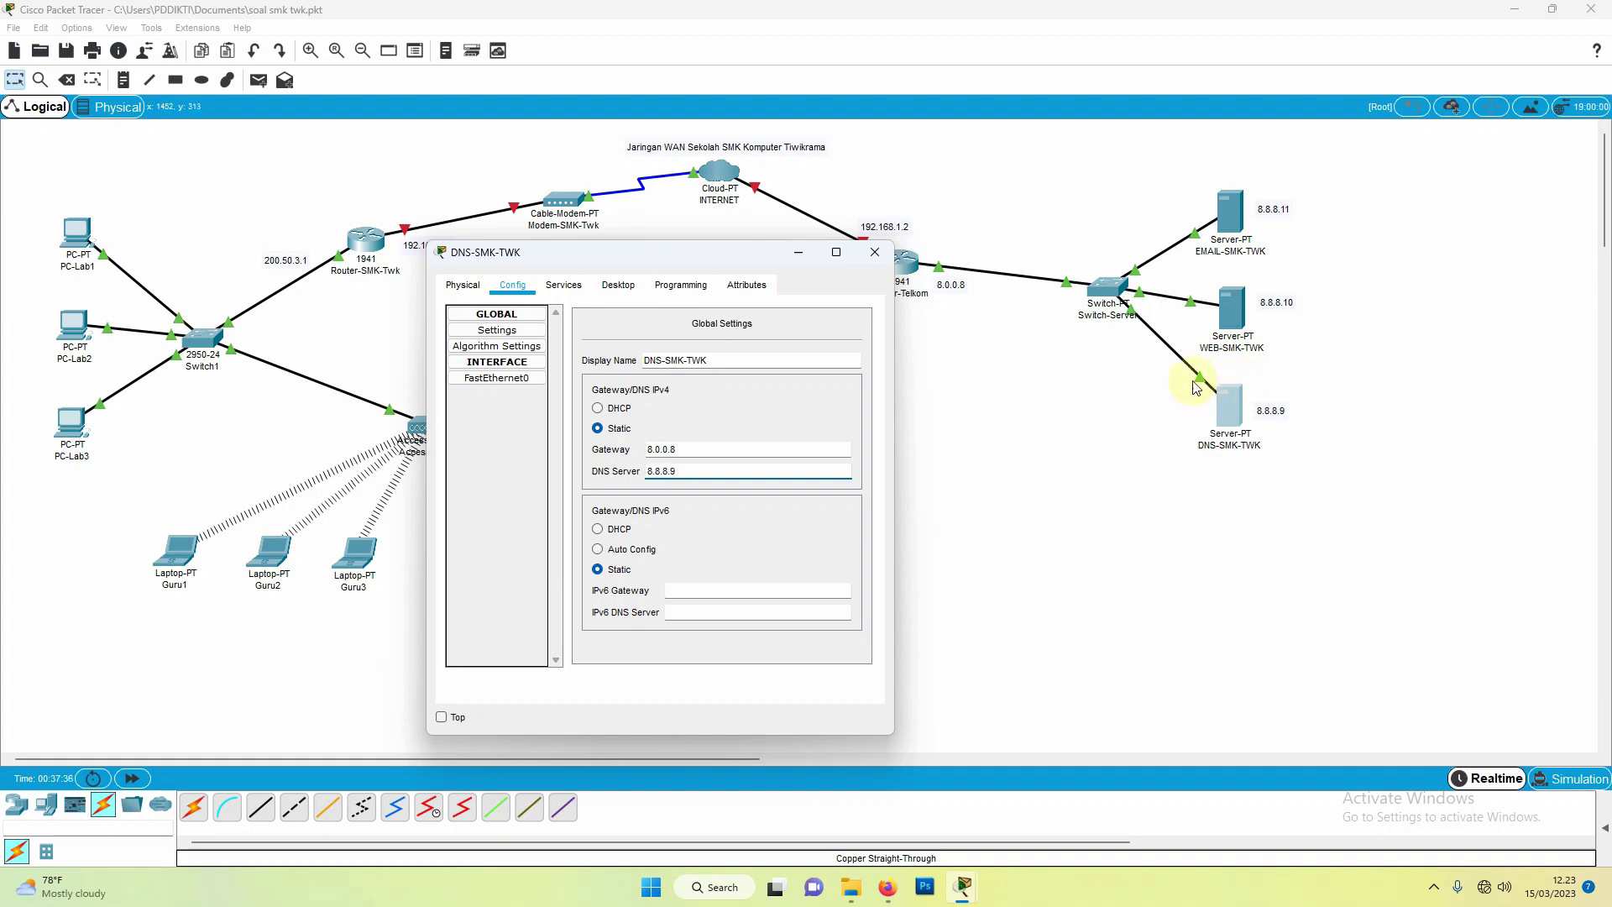
# Step: Give DNS-SMK-TWK's FastEthernet0 the IP 8.8.8.9 with mask 255.0.0.0
pyautogui.click(504, 379)
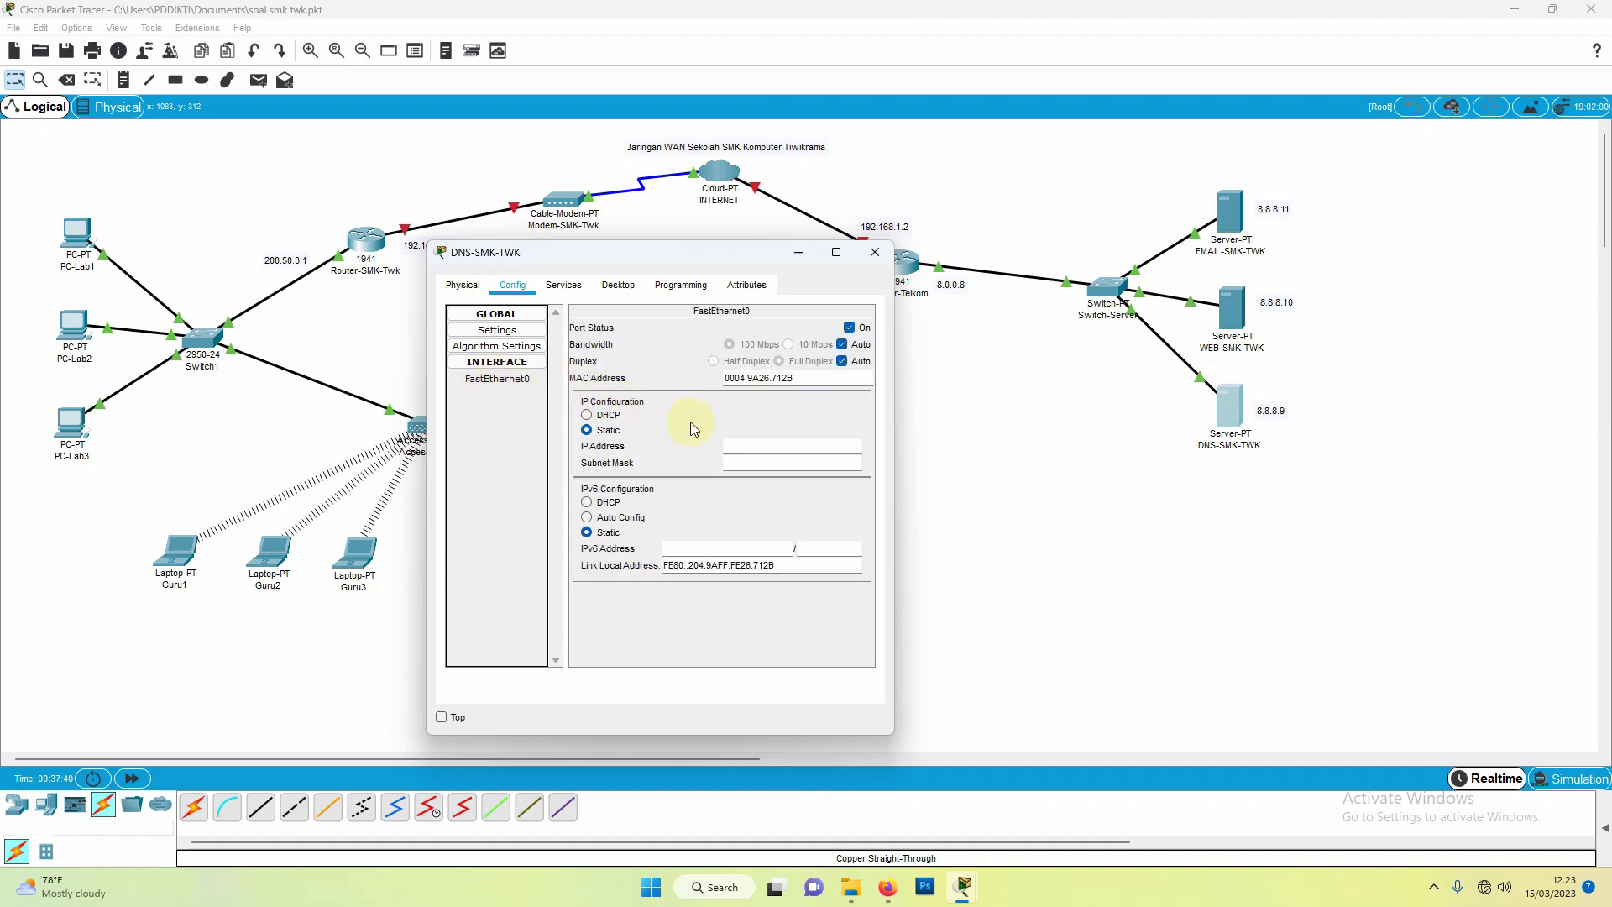
pyautogui.click(738, 453)
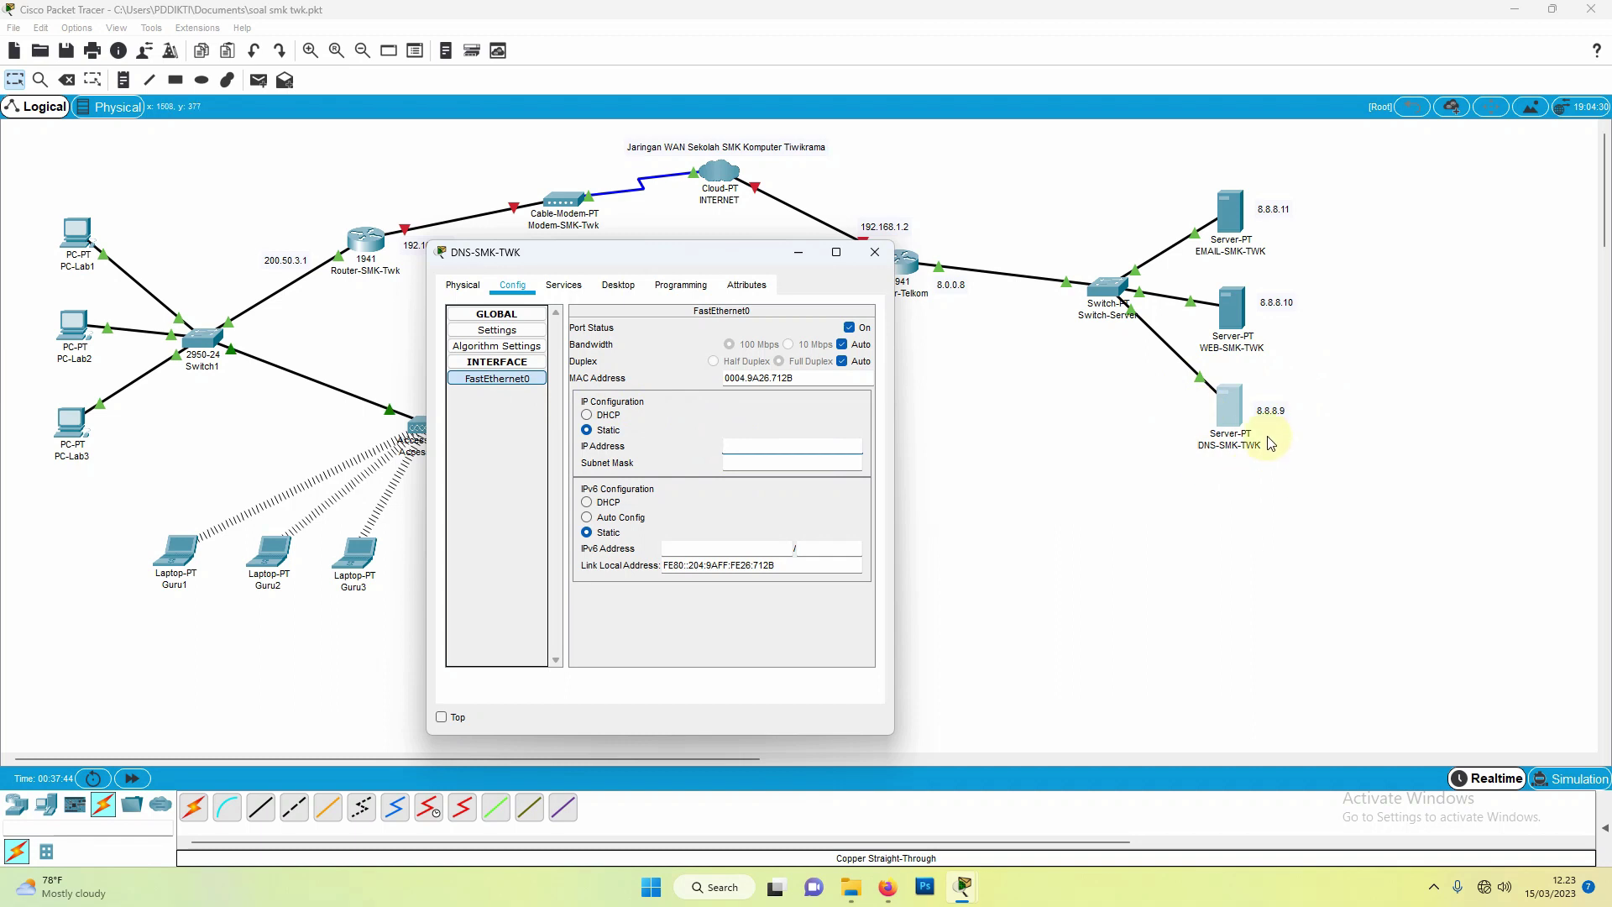
pyautogui.write('8.8.8.9')
pyautogui.click(748, 463)
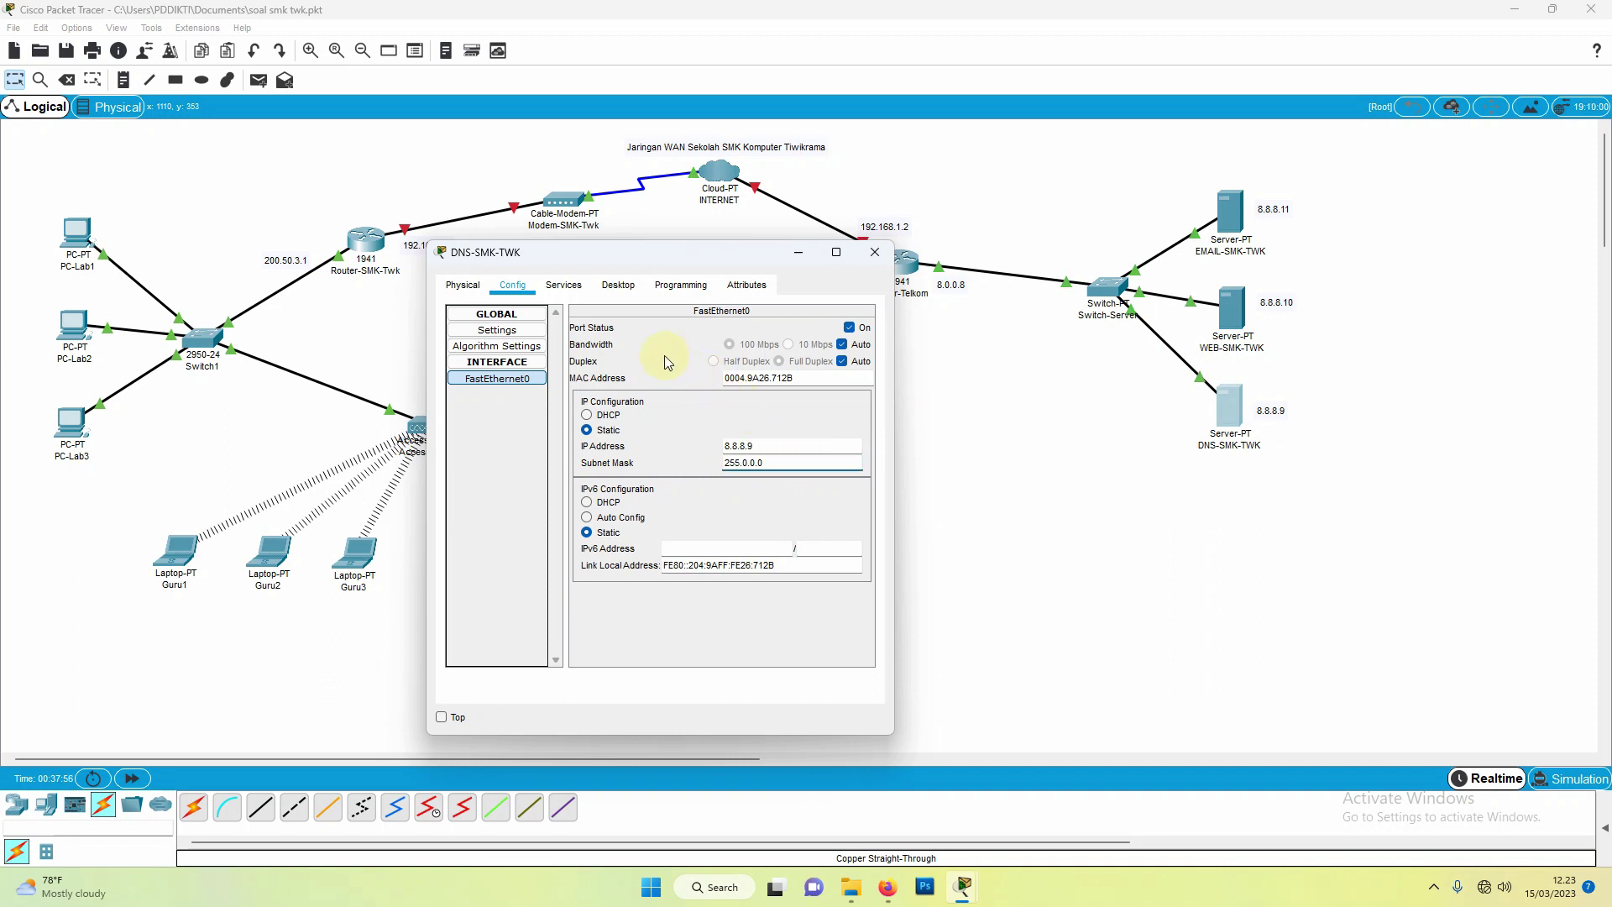
pyautogui.click(565, 287)
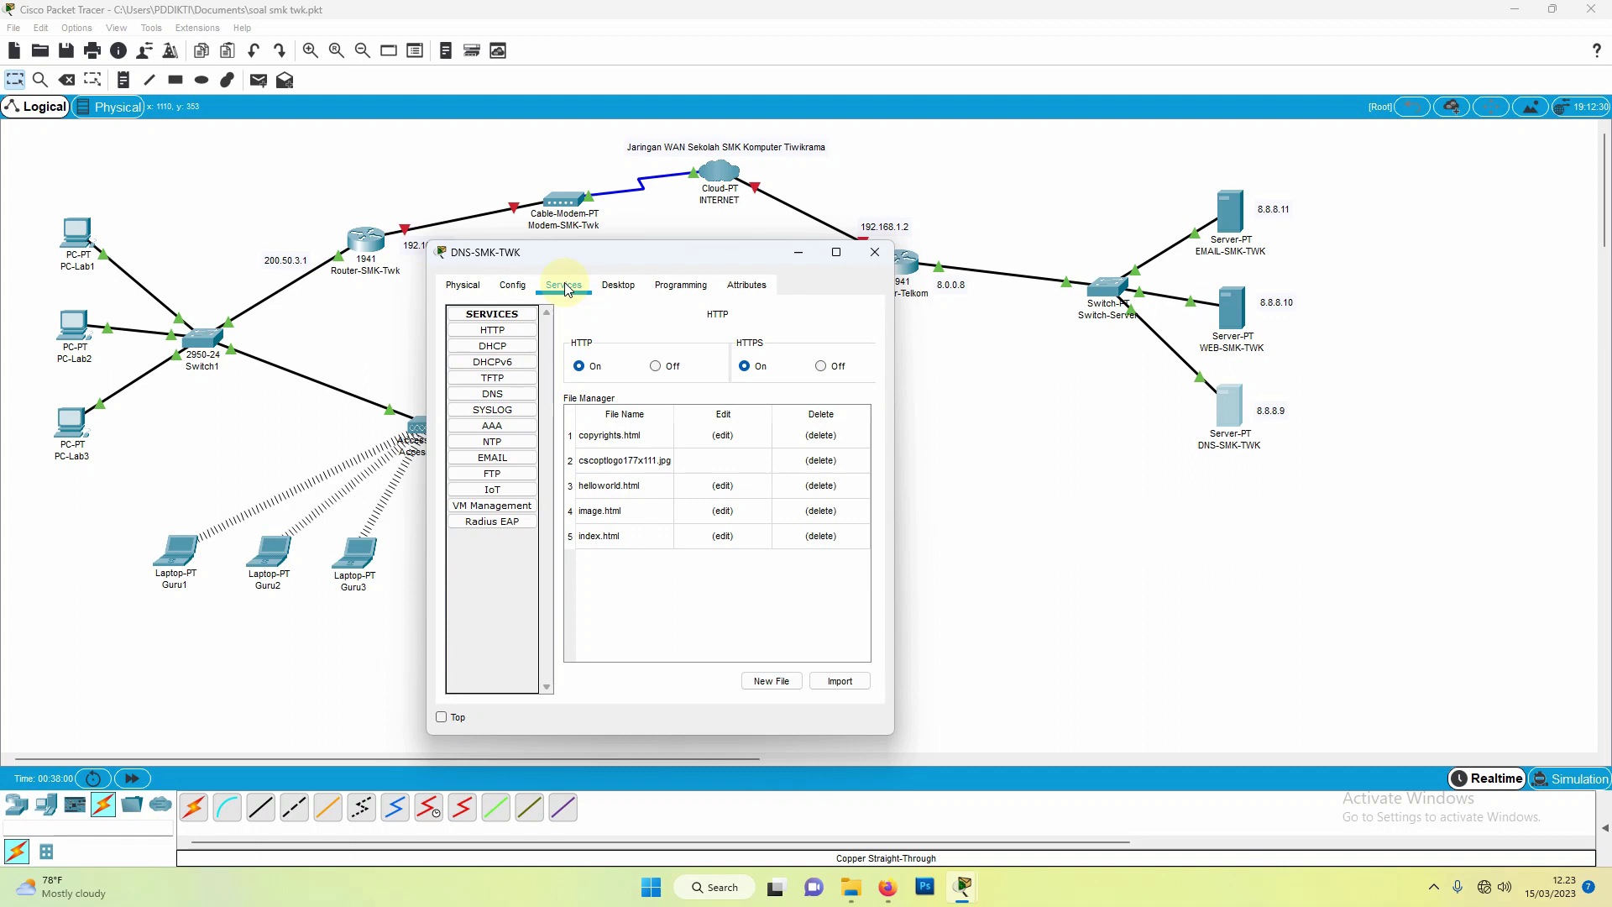
pyautogui.click(502, 333)
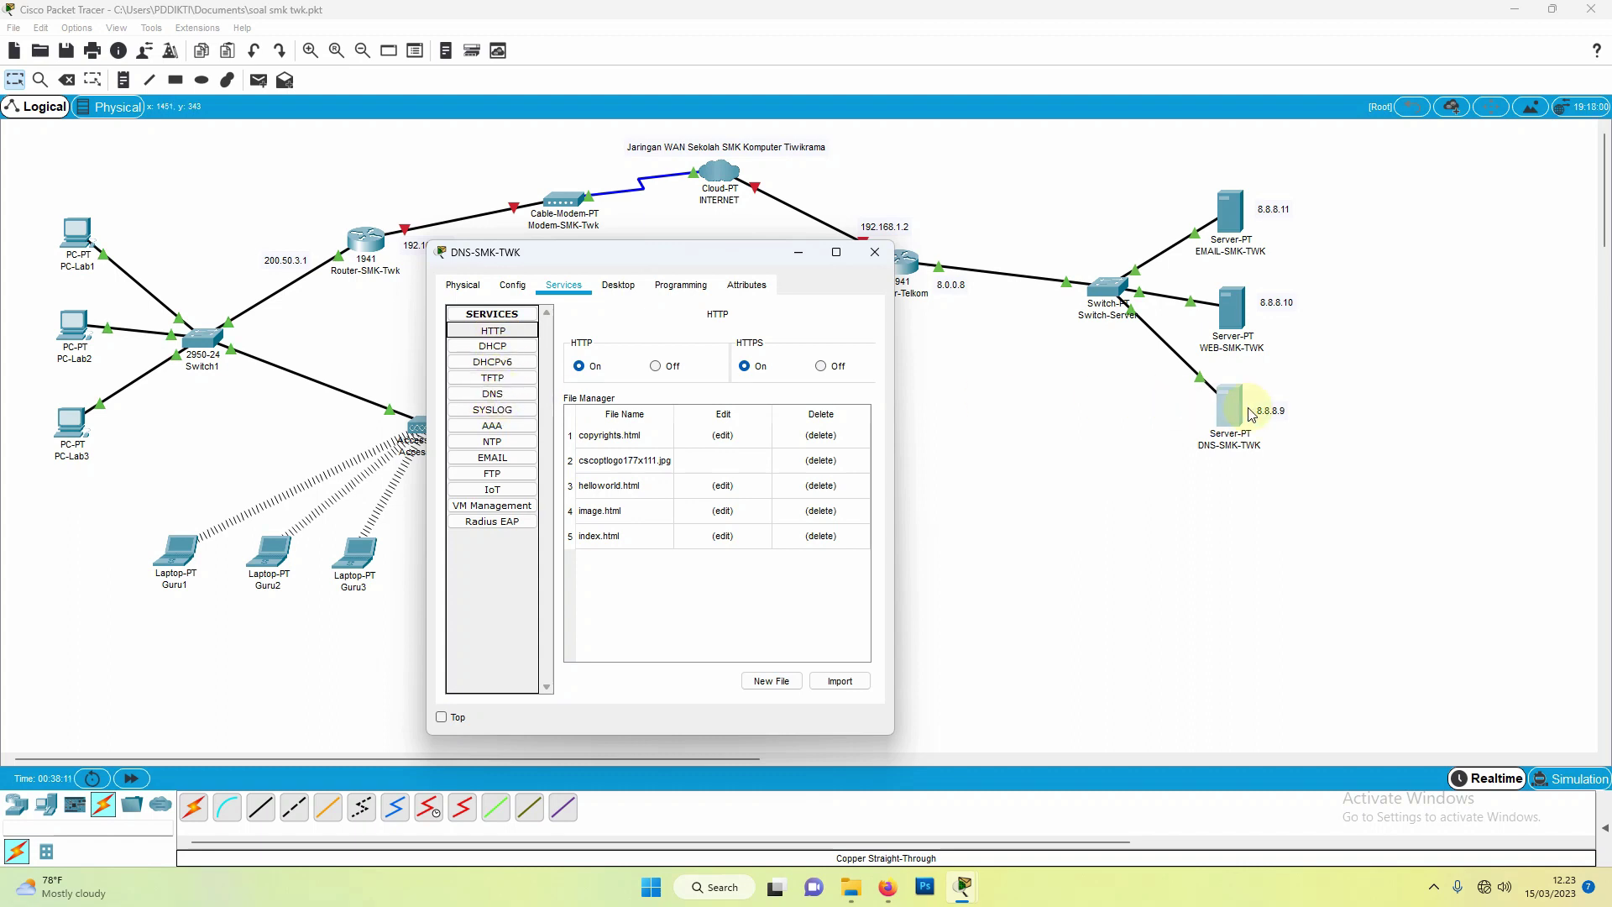
pyautogui.click(491, 394)
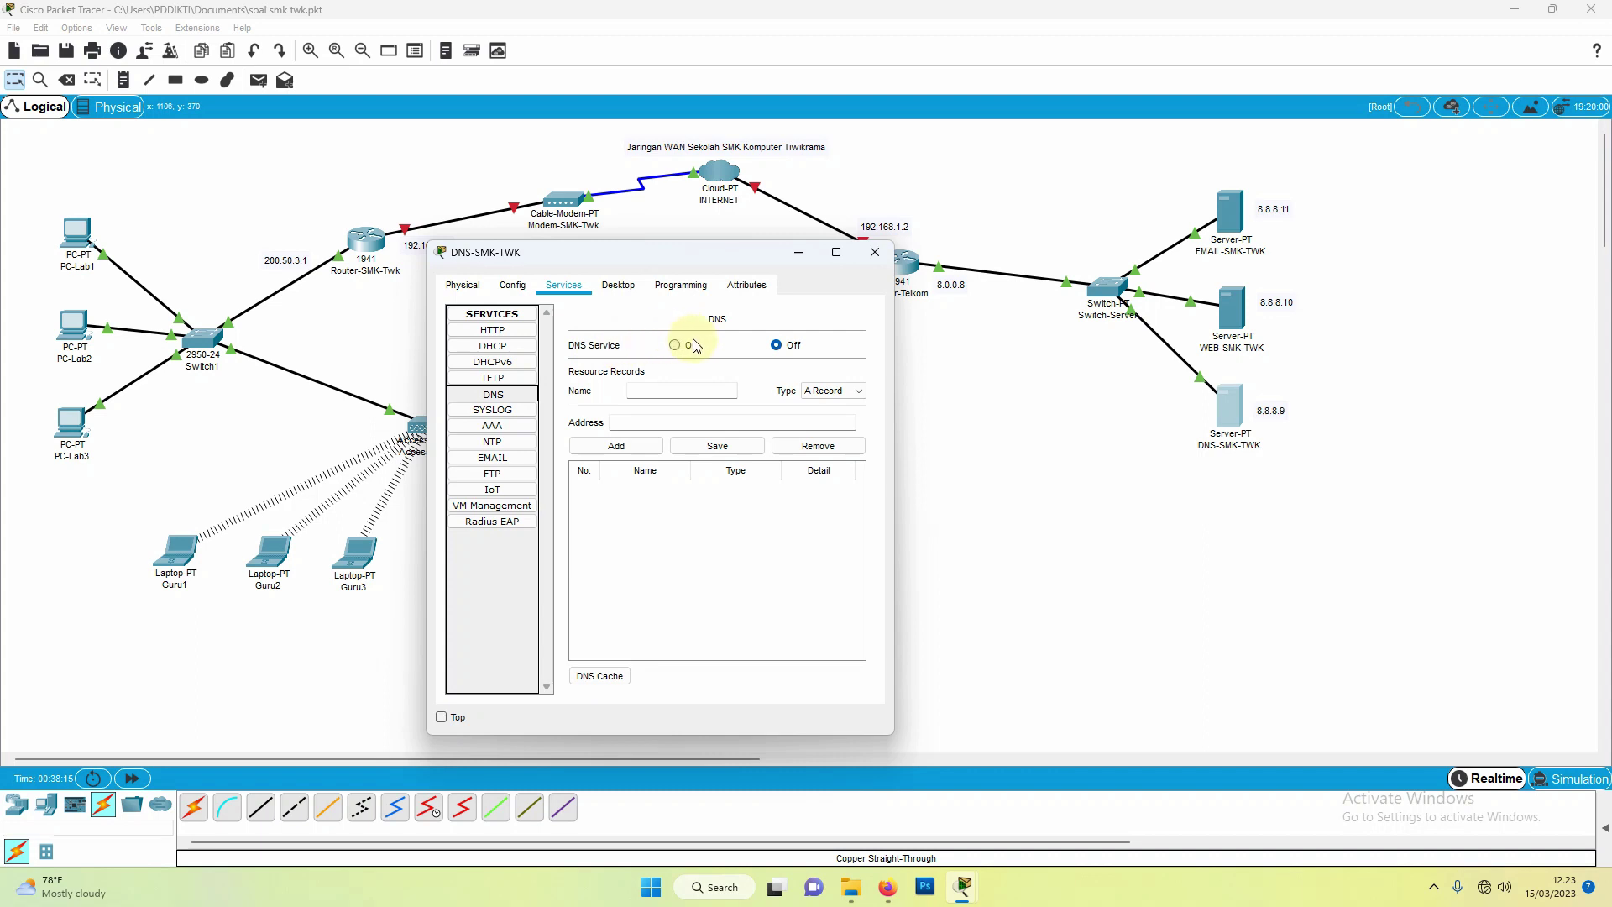
pyautogui.click(664, 421)
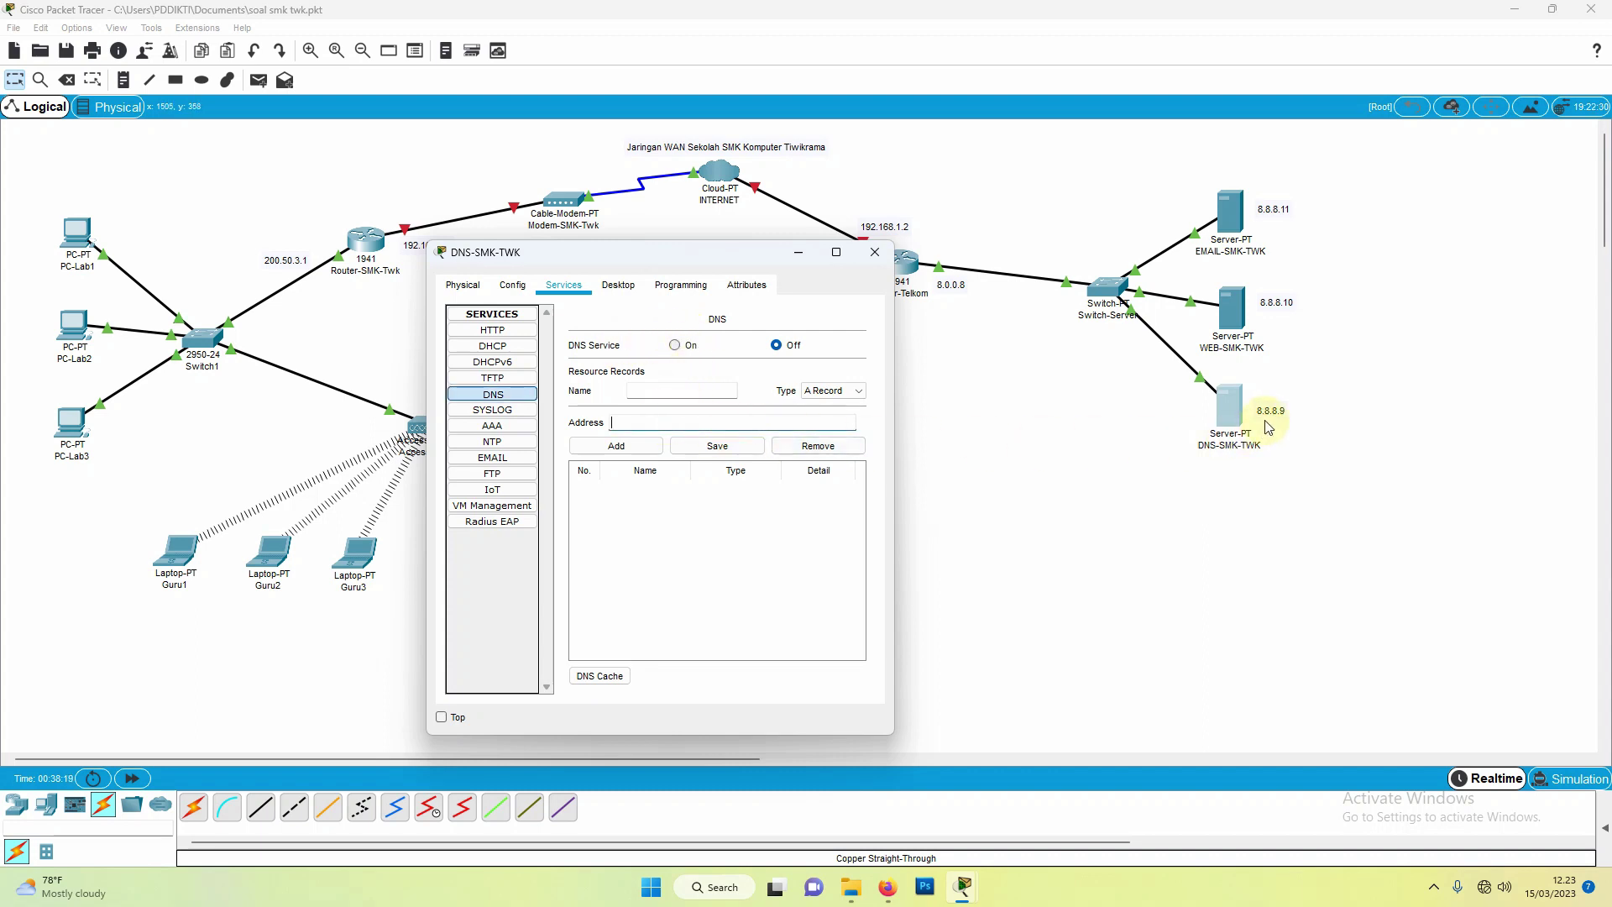
pyautogui.write('8.8.8.9')
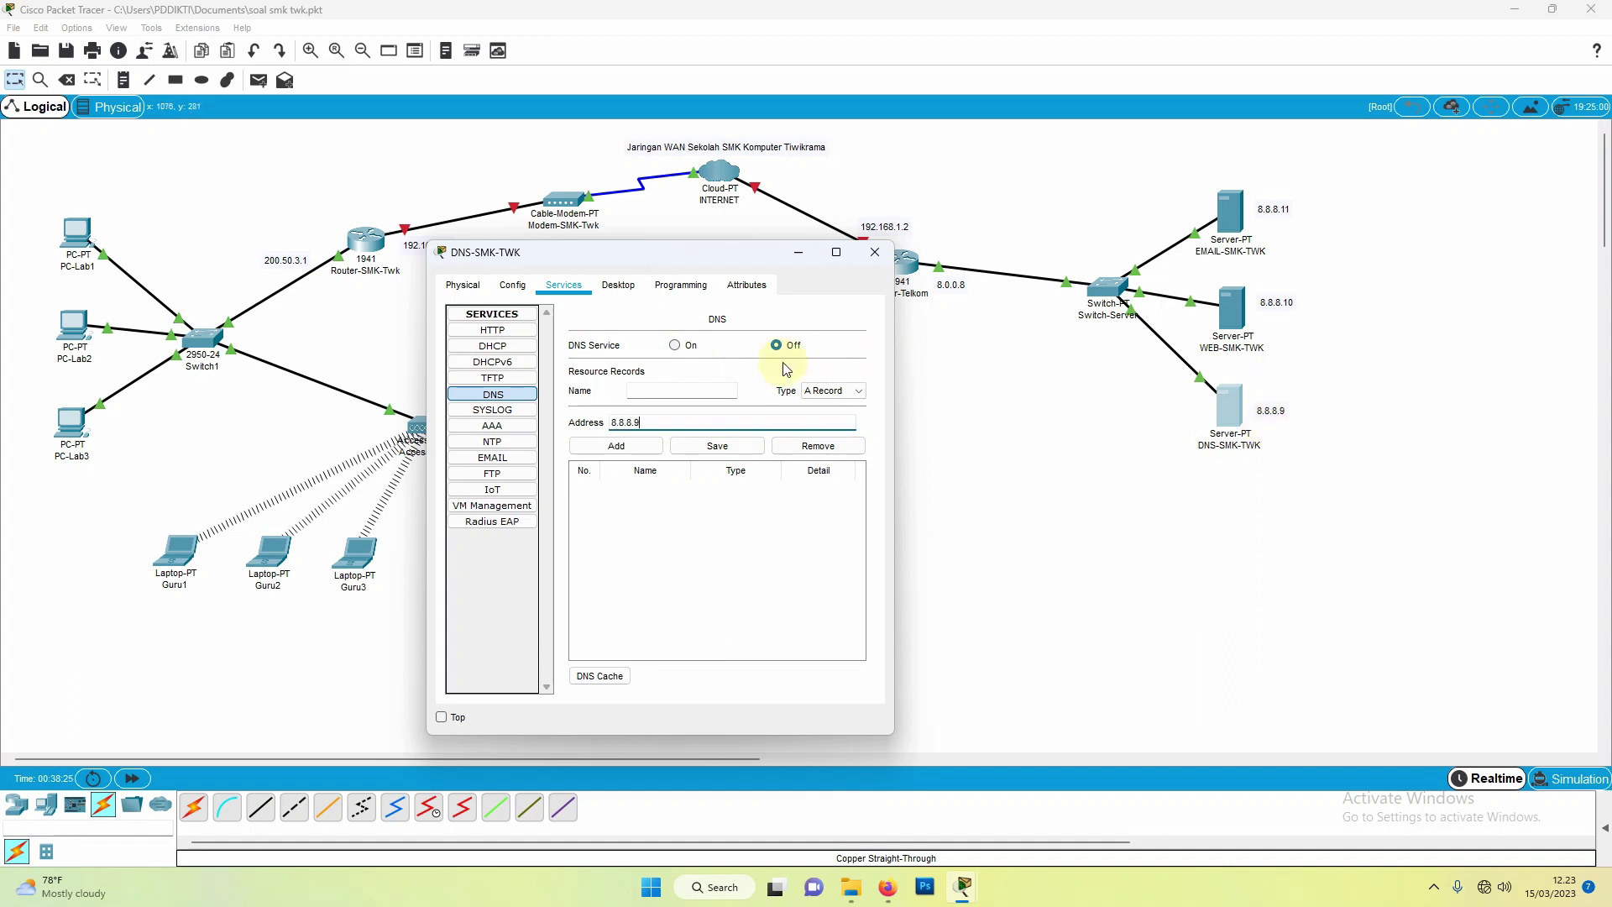
pyautogui.click(675, 345)
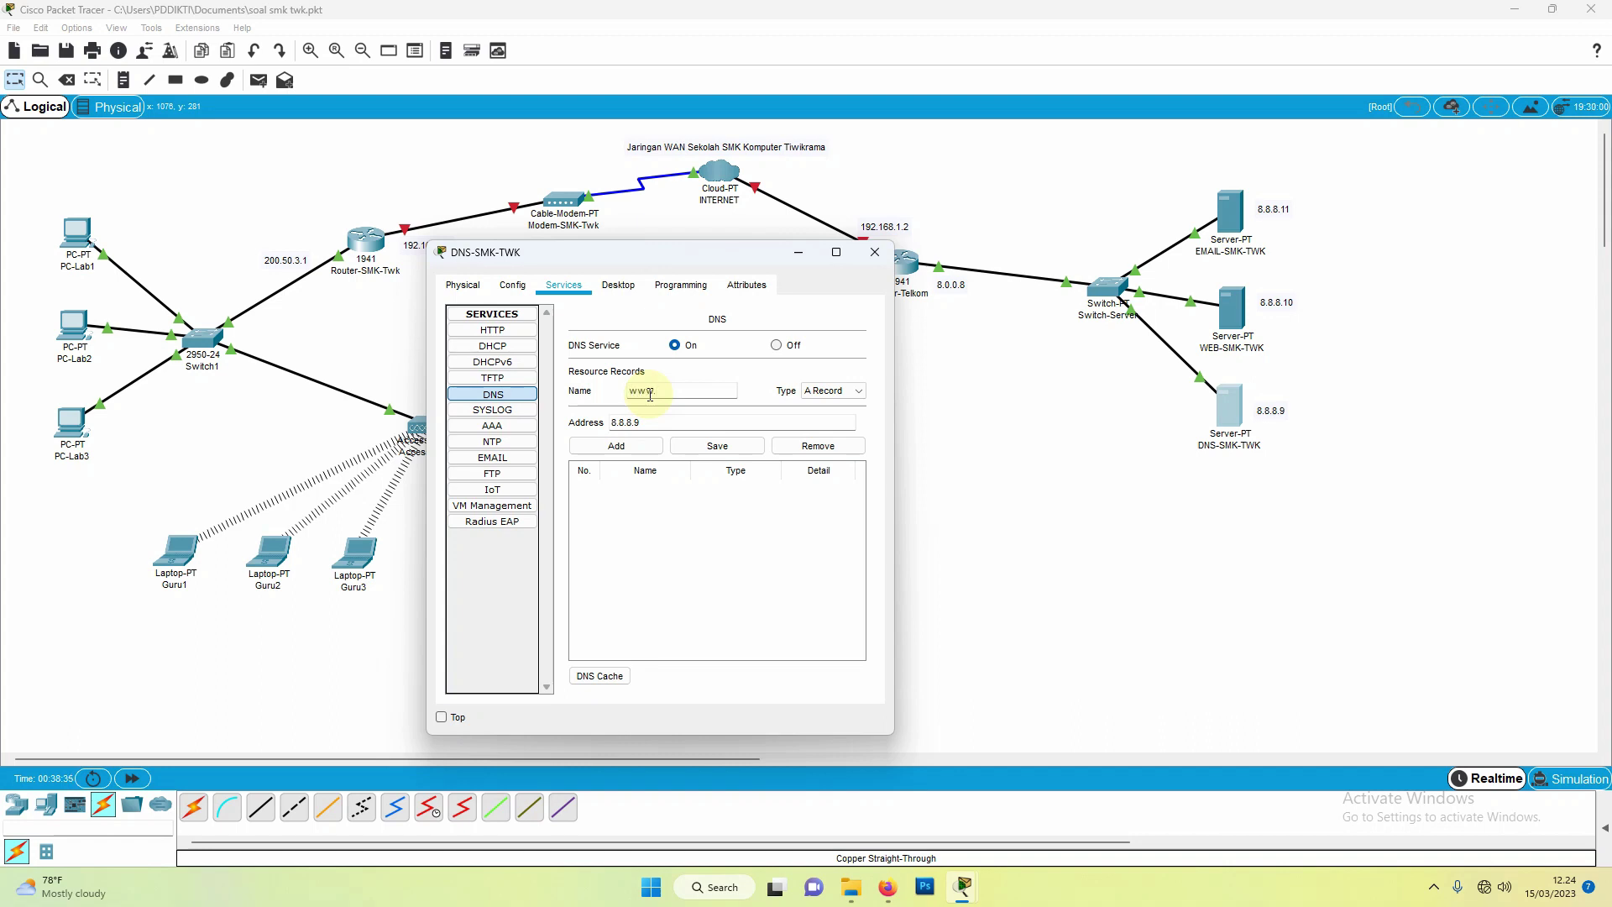
pyautogui.click(650, 394)
pyautogui.write('www.smk-twk.sch.id')
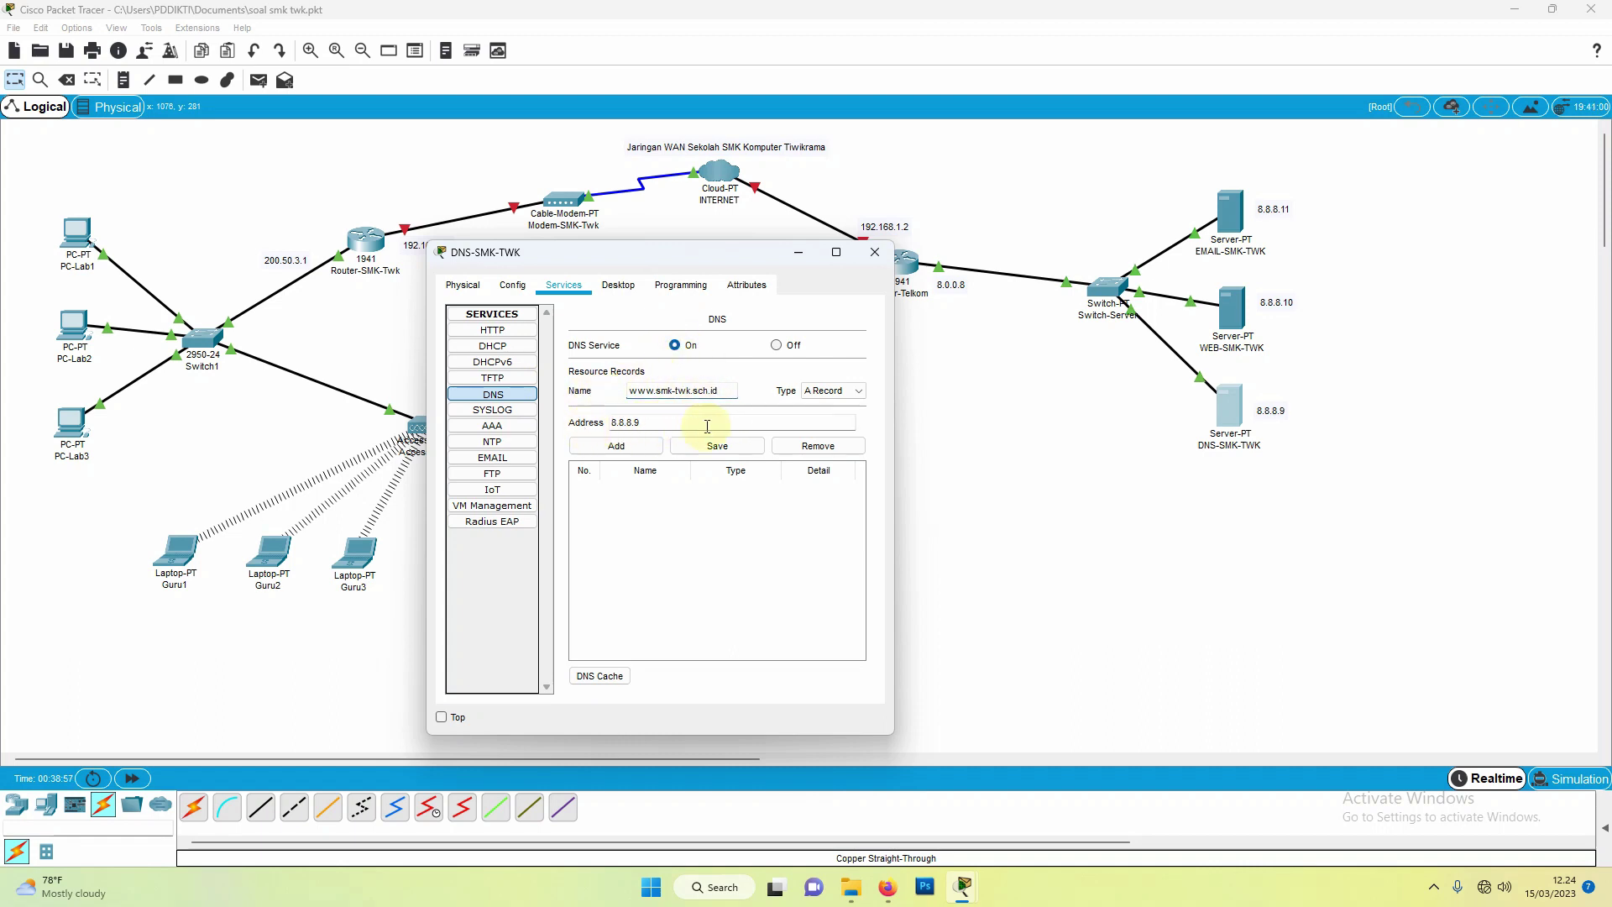
pyautogui.click(617, 446)
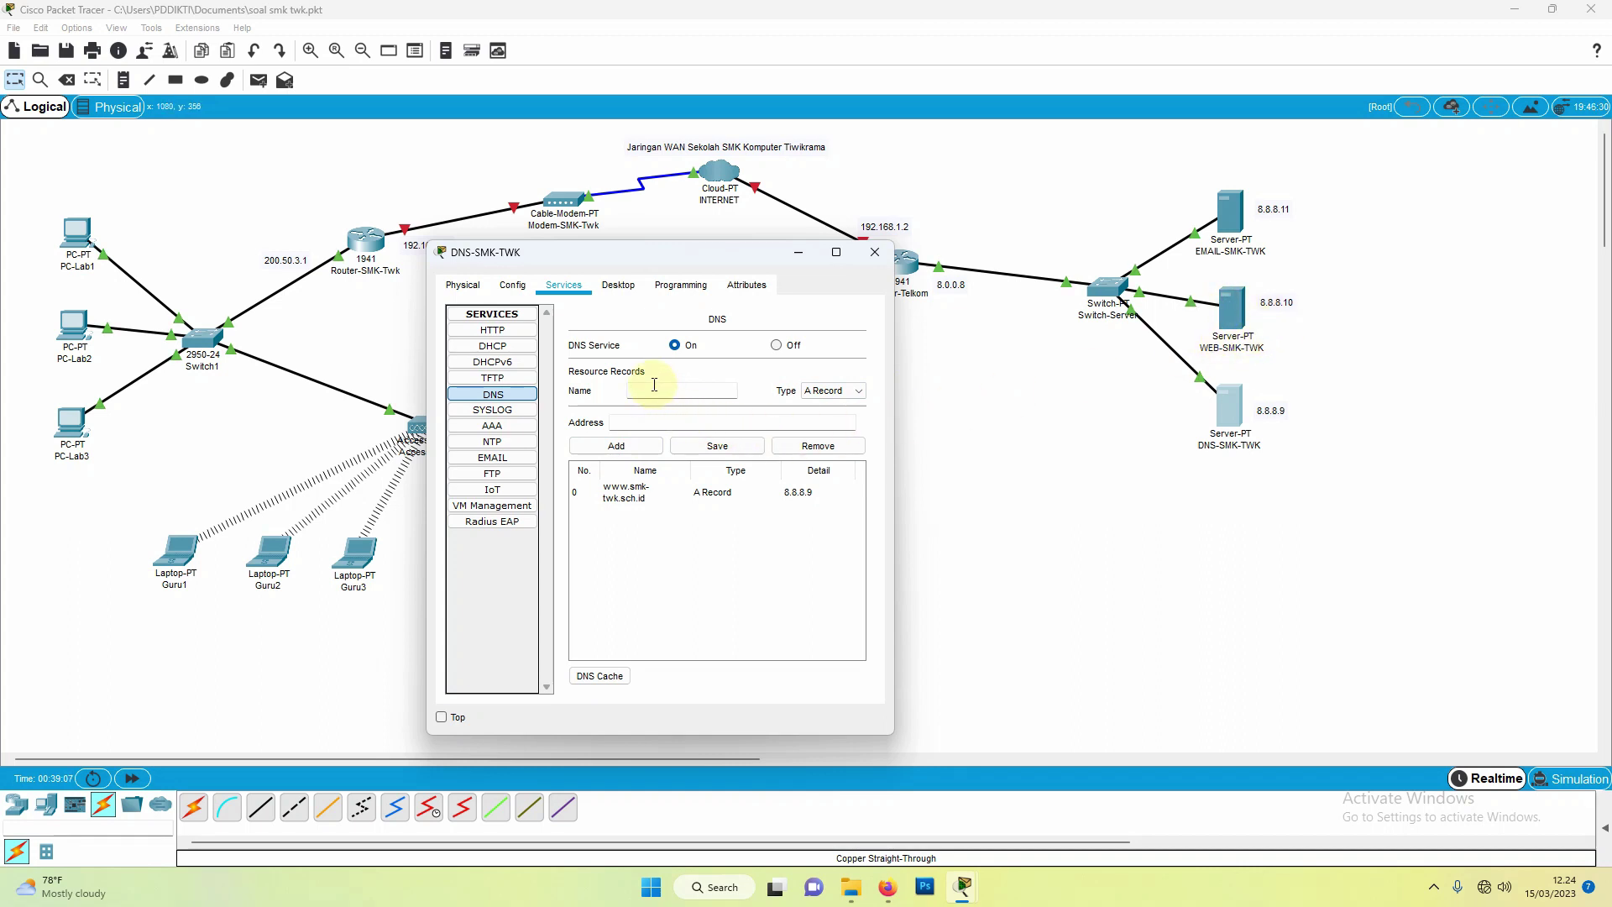
# Step: Add an A record smk-twk.sch.id → 8.8.8.10 and close the DNS server window
pyautogui.write('mk-twk.sch.id')
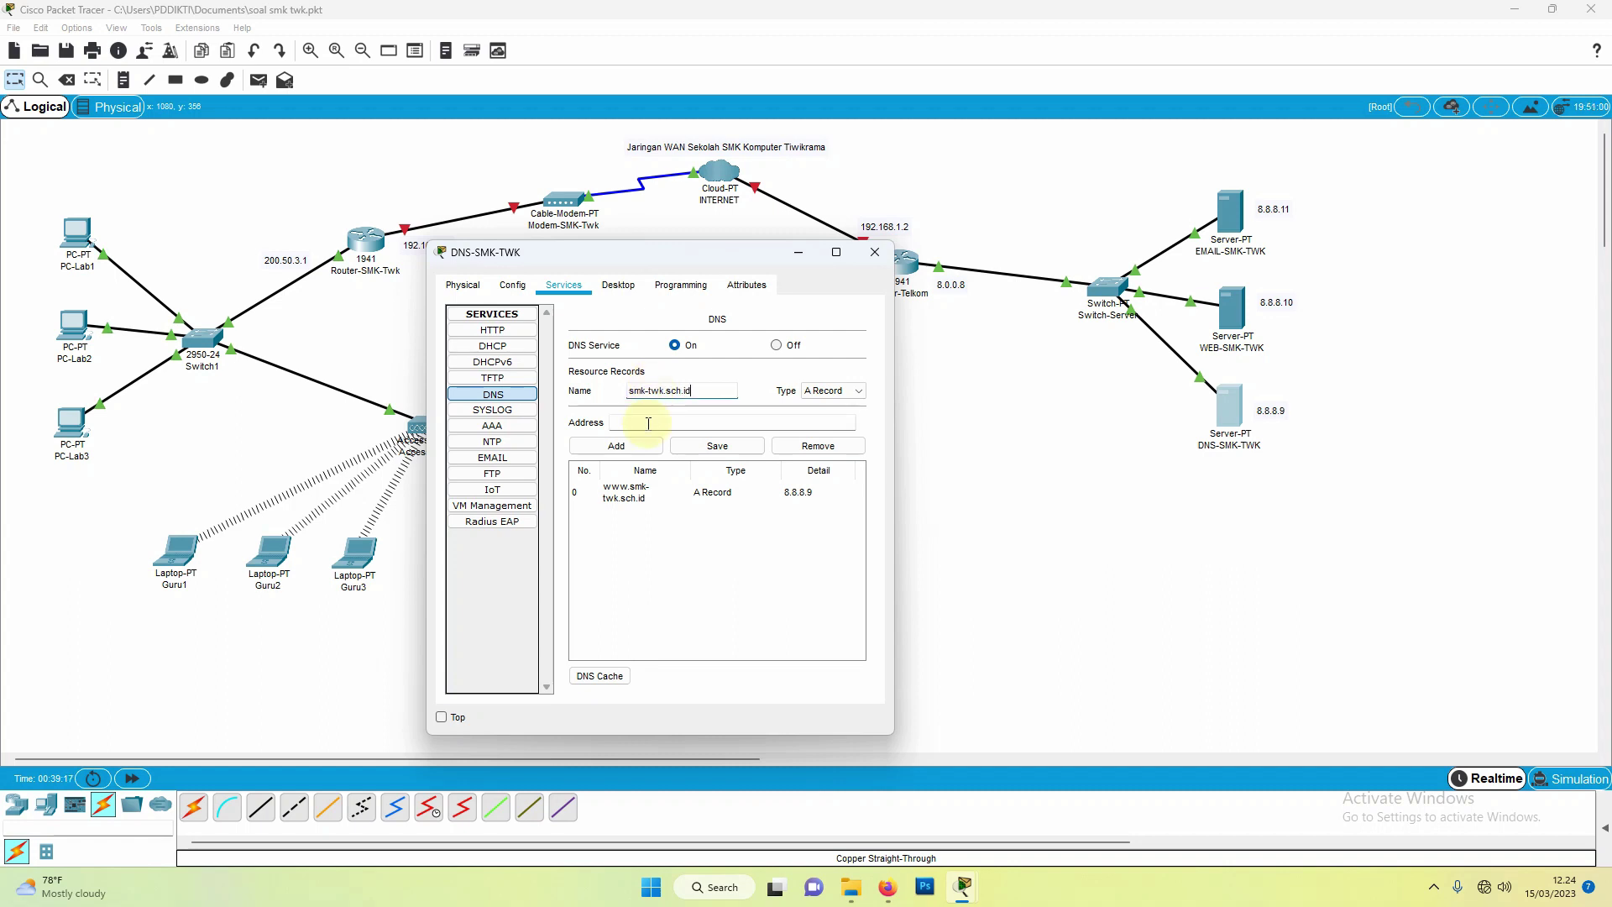
pyautogui.click(649, 423)
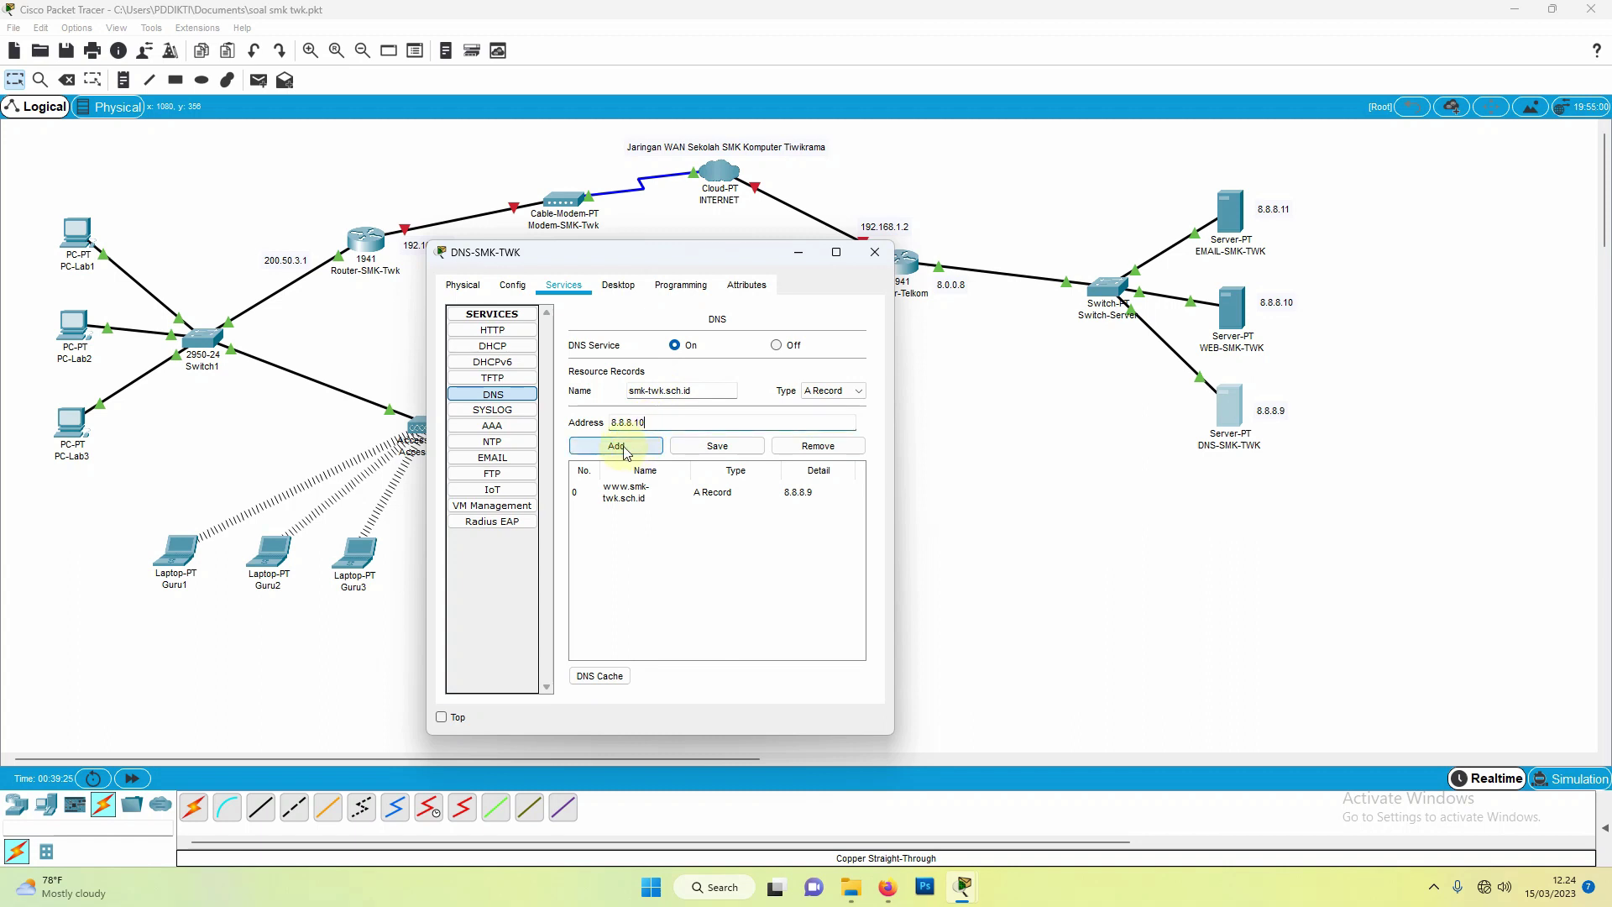
pyautogui.click(626, 453)
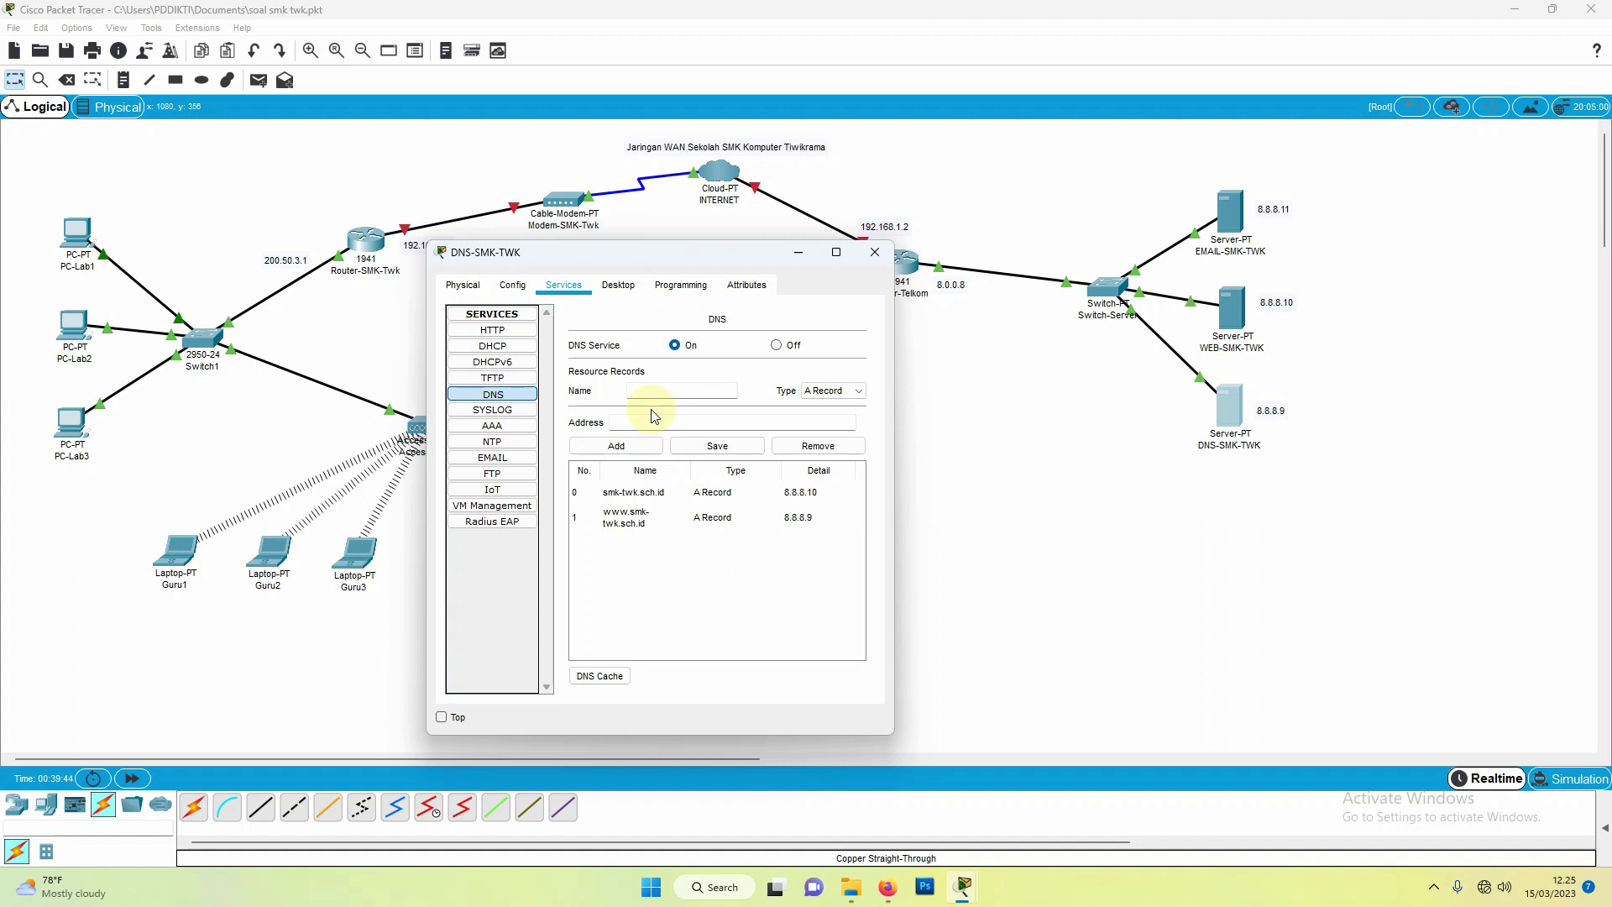
pyautogui.click(878, 253)
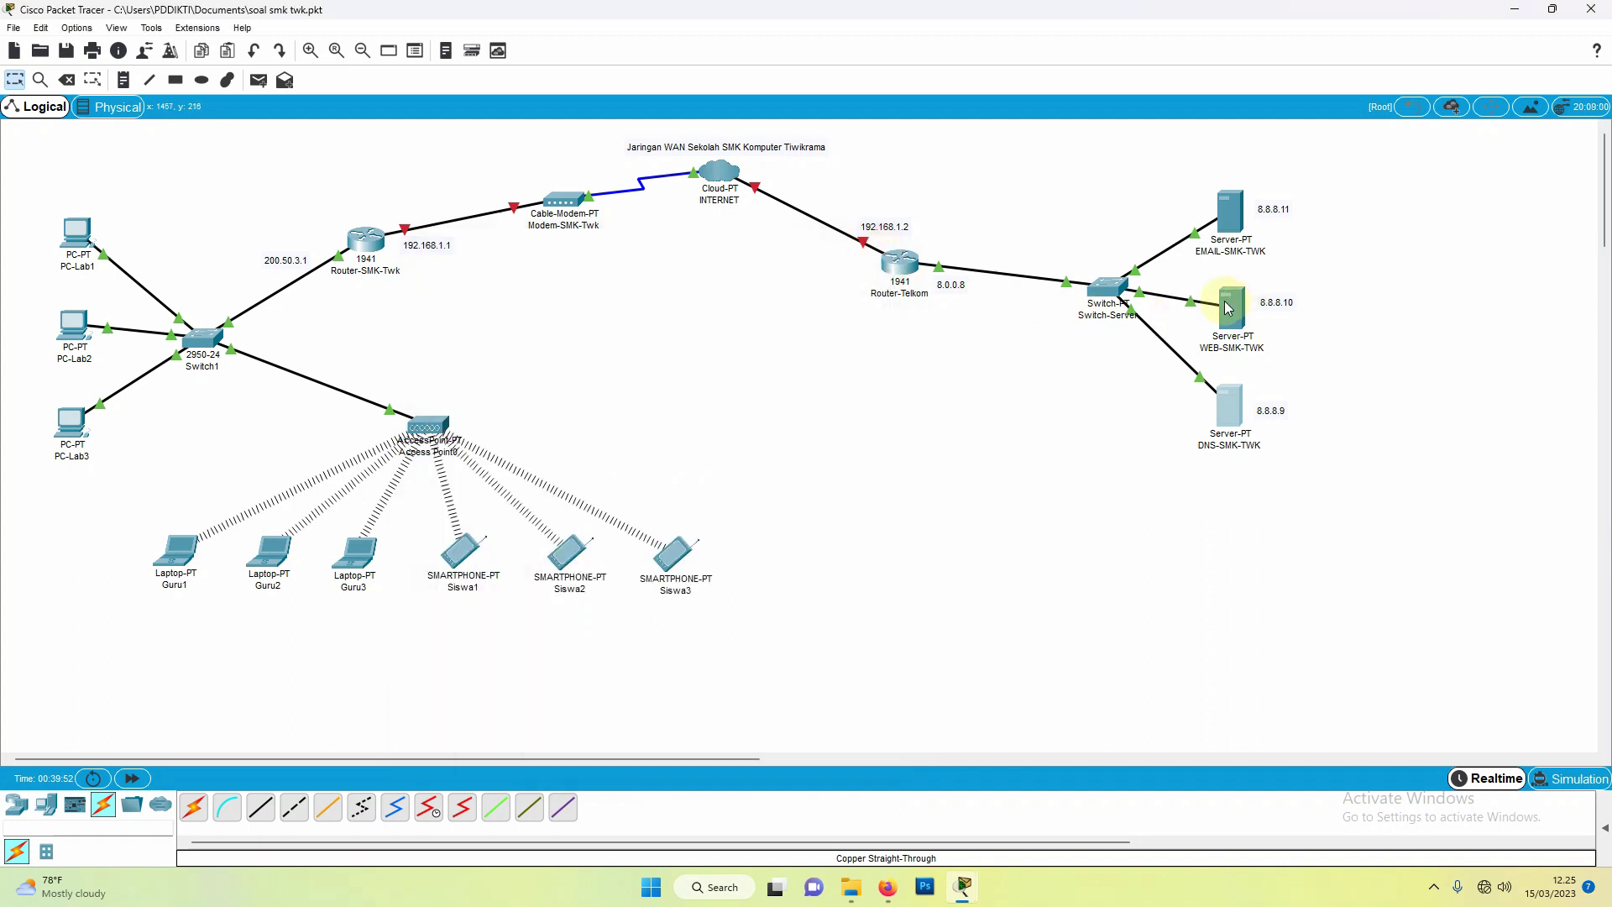
# Step: Set WEB-SMK-TWK's default gateway to 8.0.0.8 and DNS server to 8.8.8.9
pyautogui.moveTo(1229, 309)
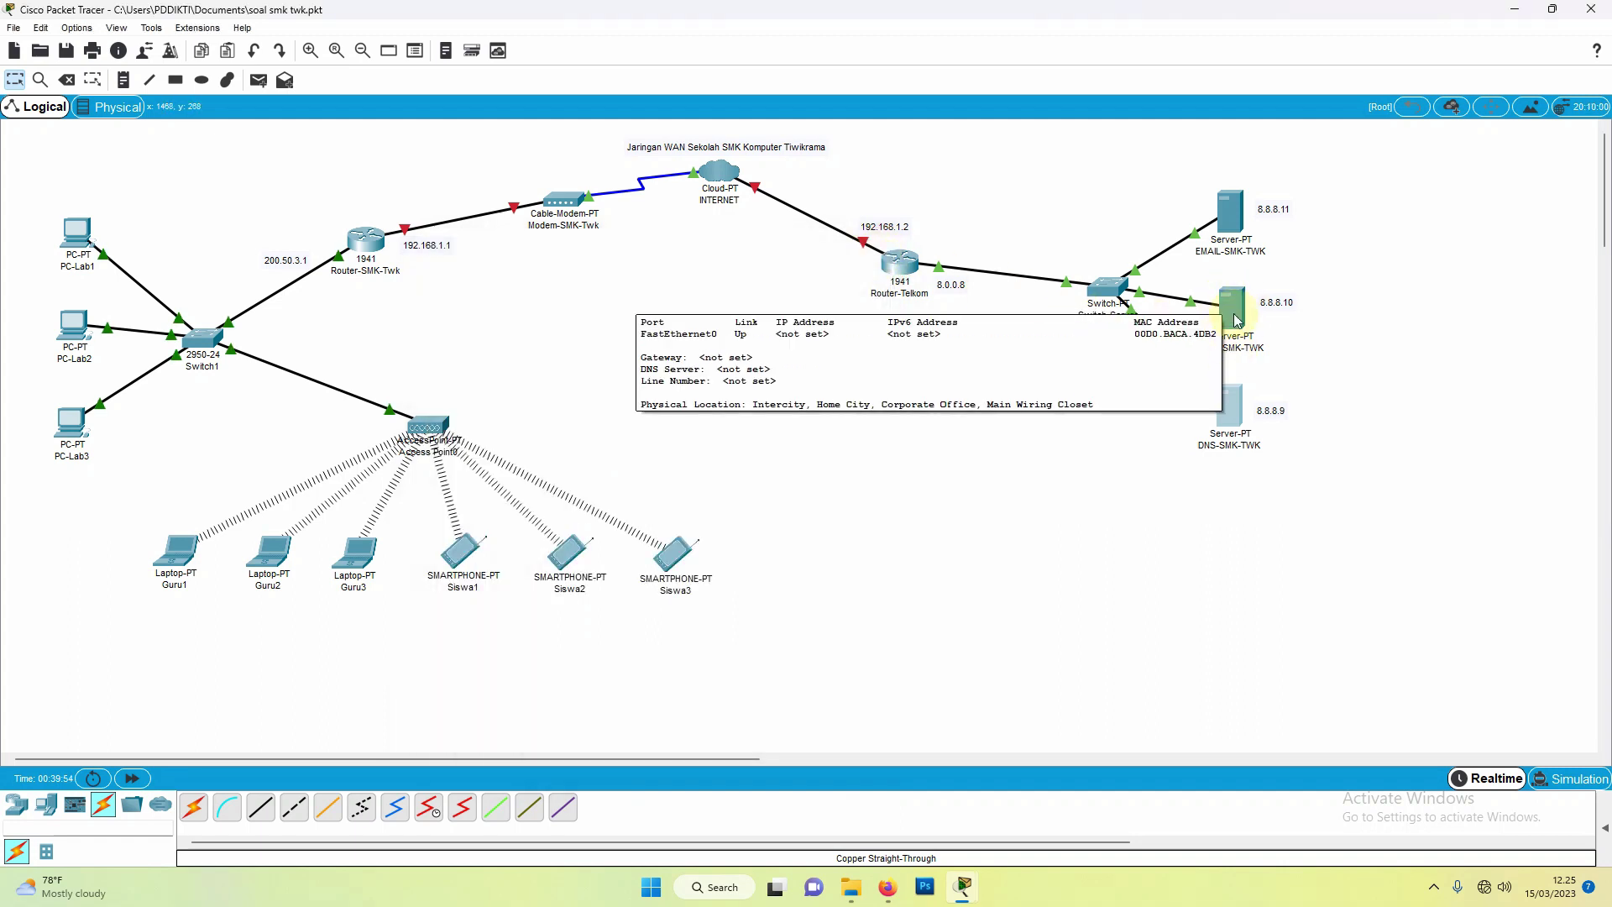
pyautogui.click(1237, 315)
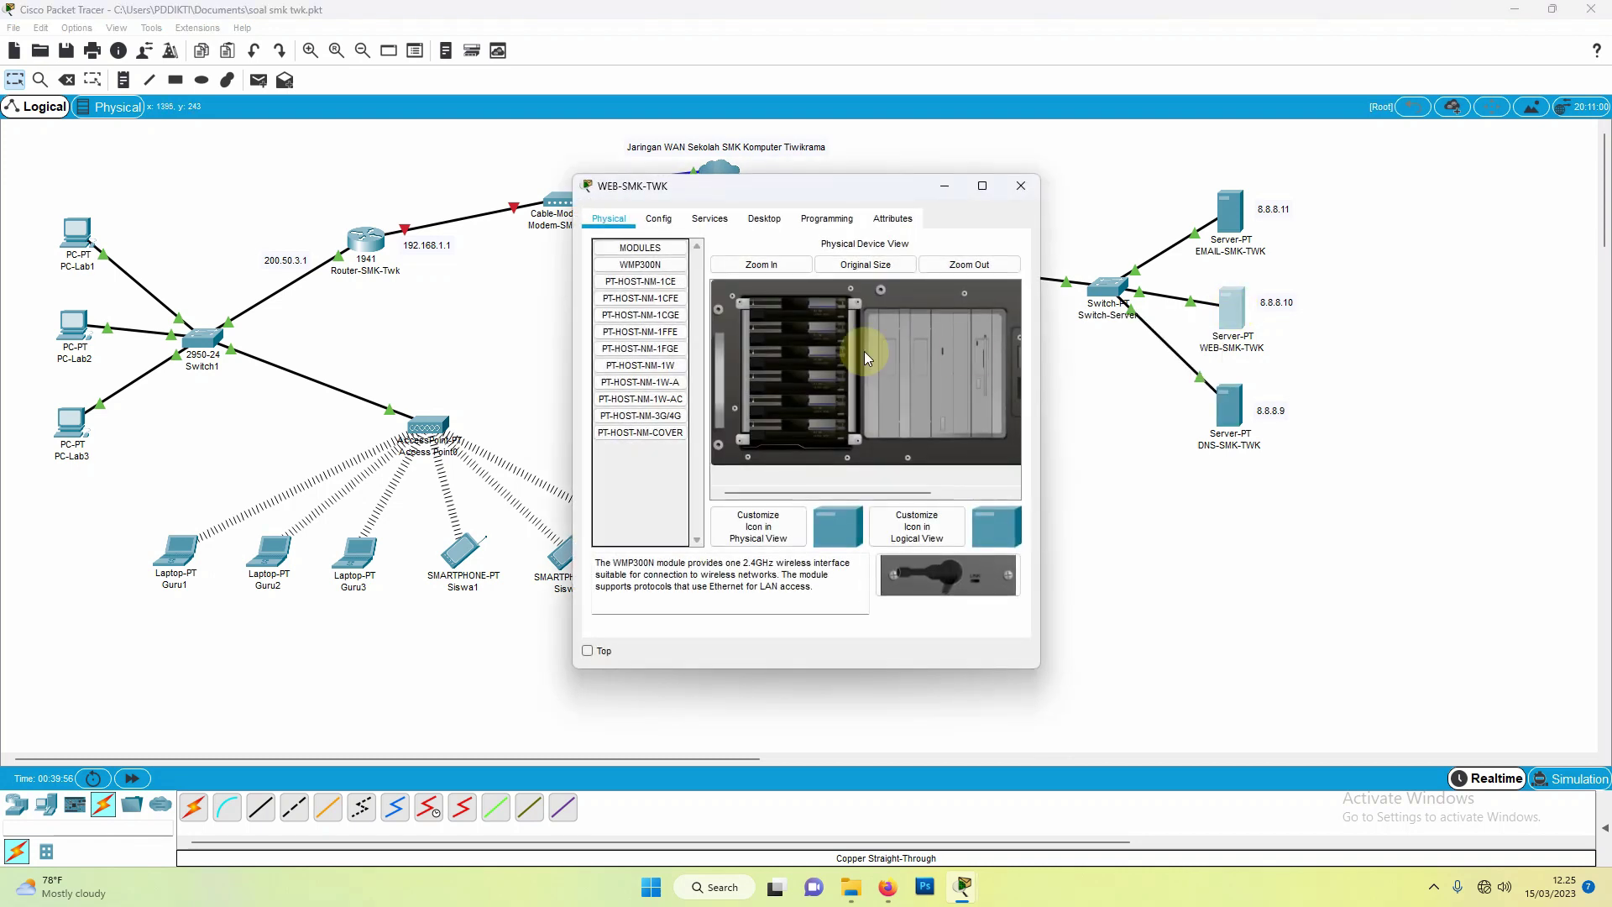
pyautogui.click(661, 221)
pyautogui.click(646, 262)
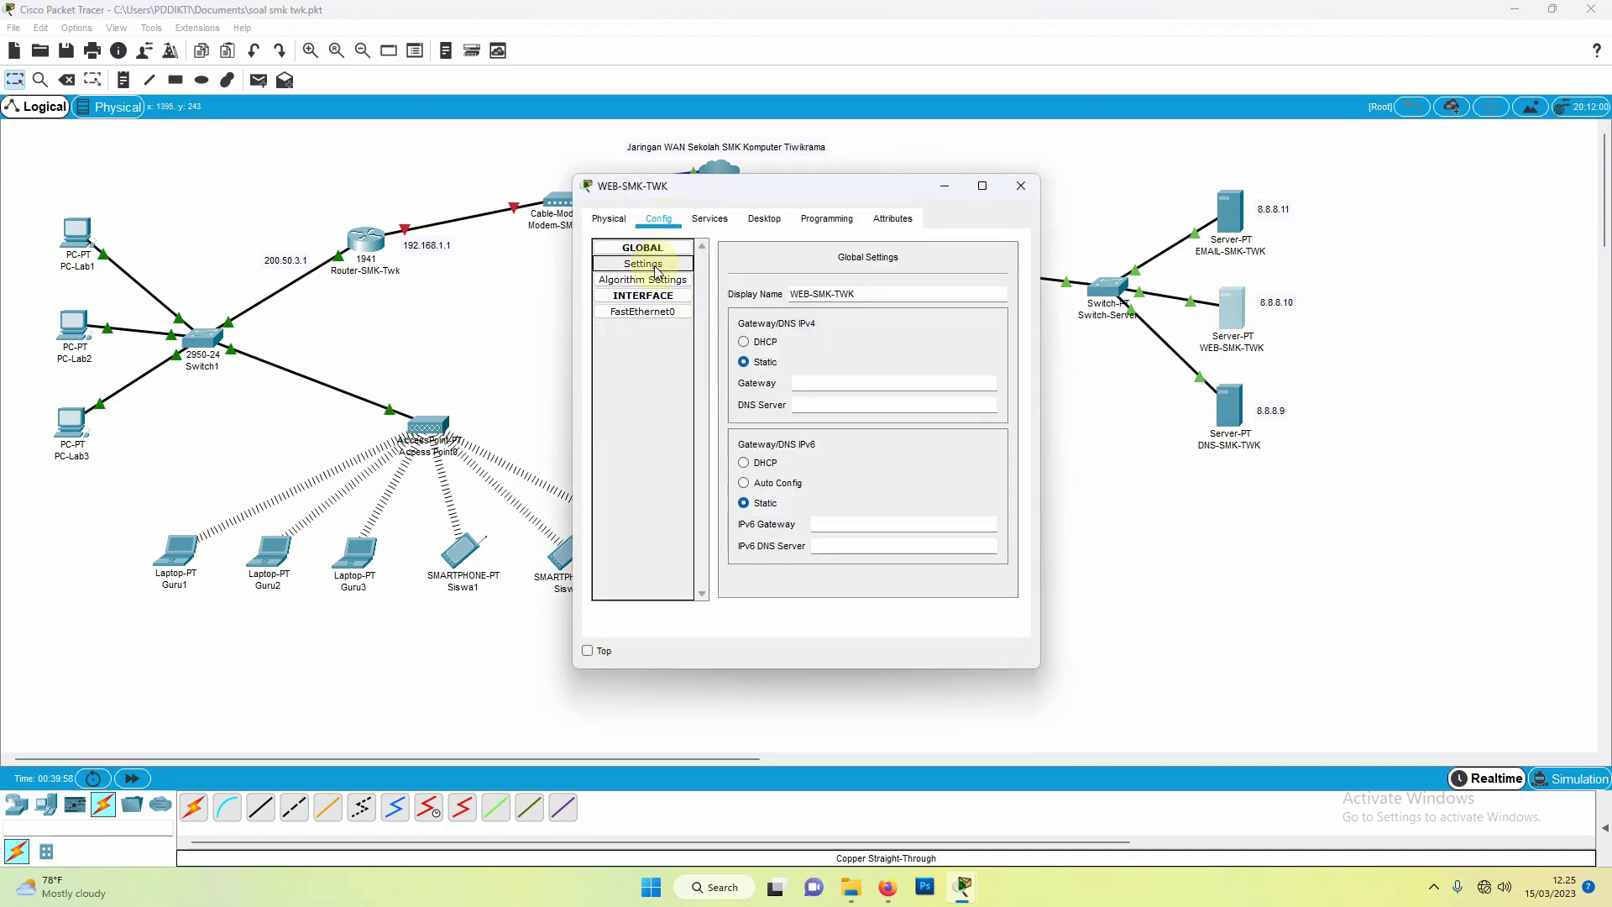
pyautogui.click(797, 383)
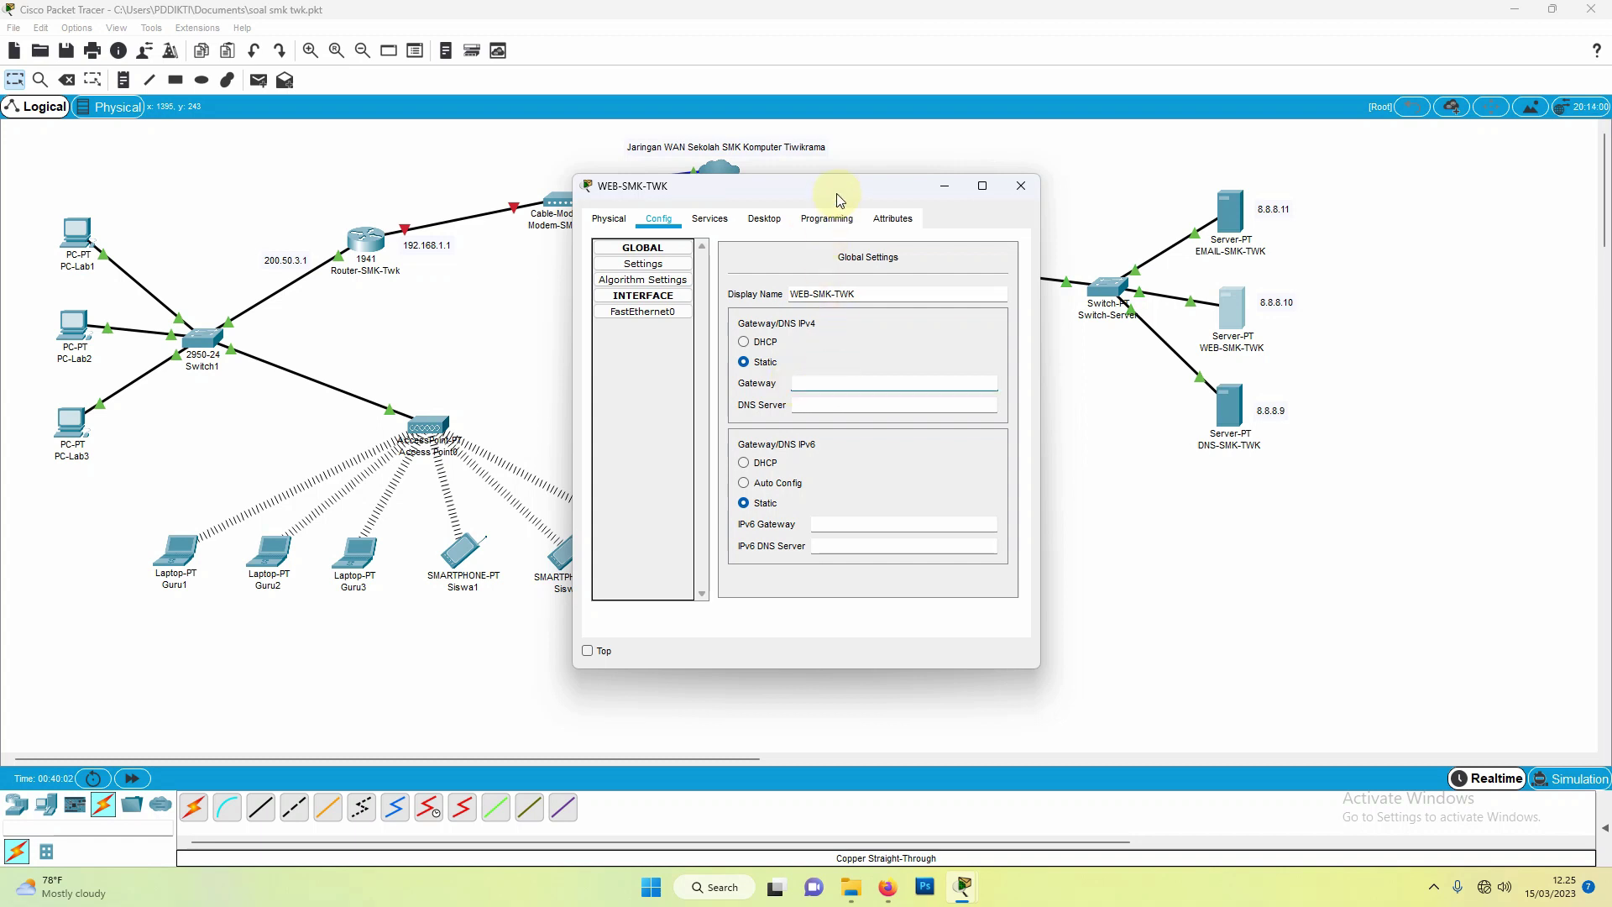
pyautogui.moveTo(838, 199); pyautogui.dragTo(640, 230)
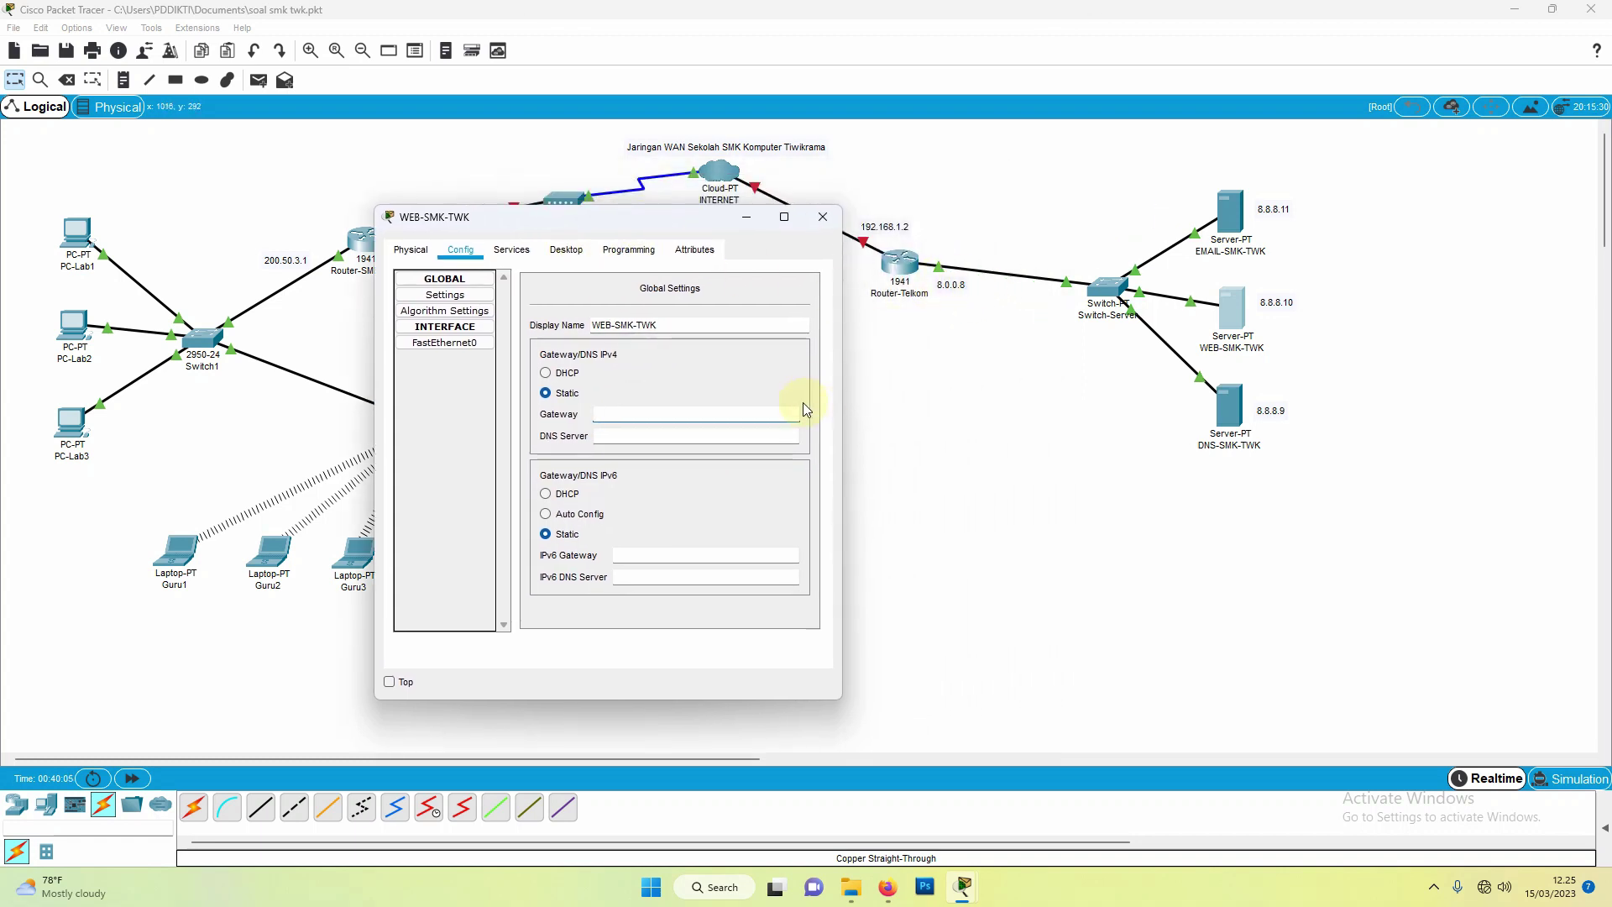
pyautogui.write('8.0.0.8')
pyautogui.click(711, 437)
pyautogui.write('8.8.9')
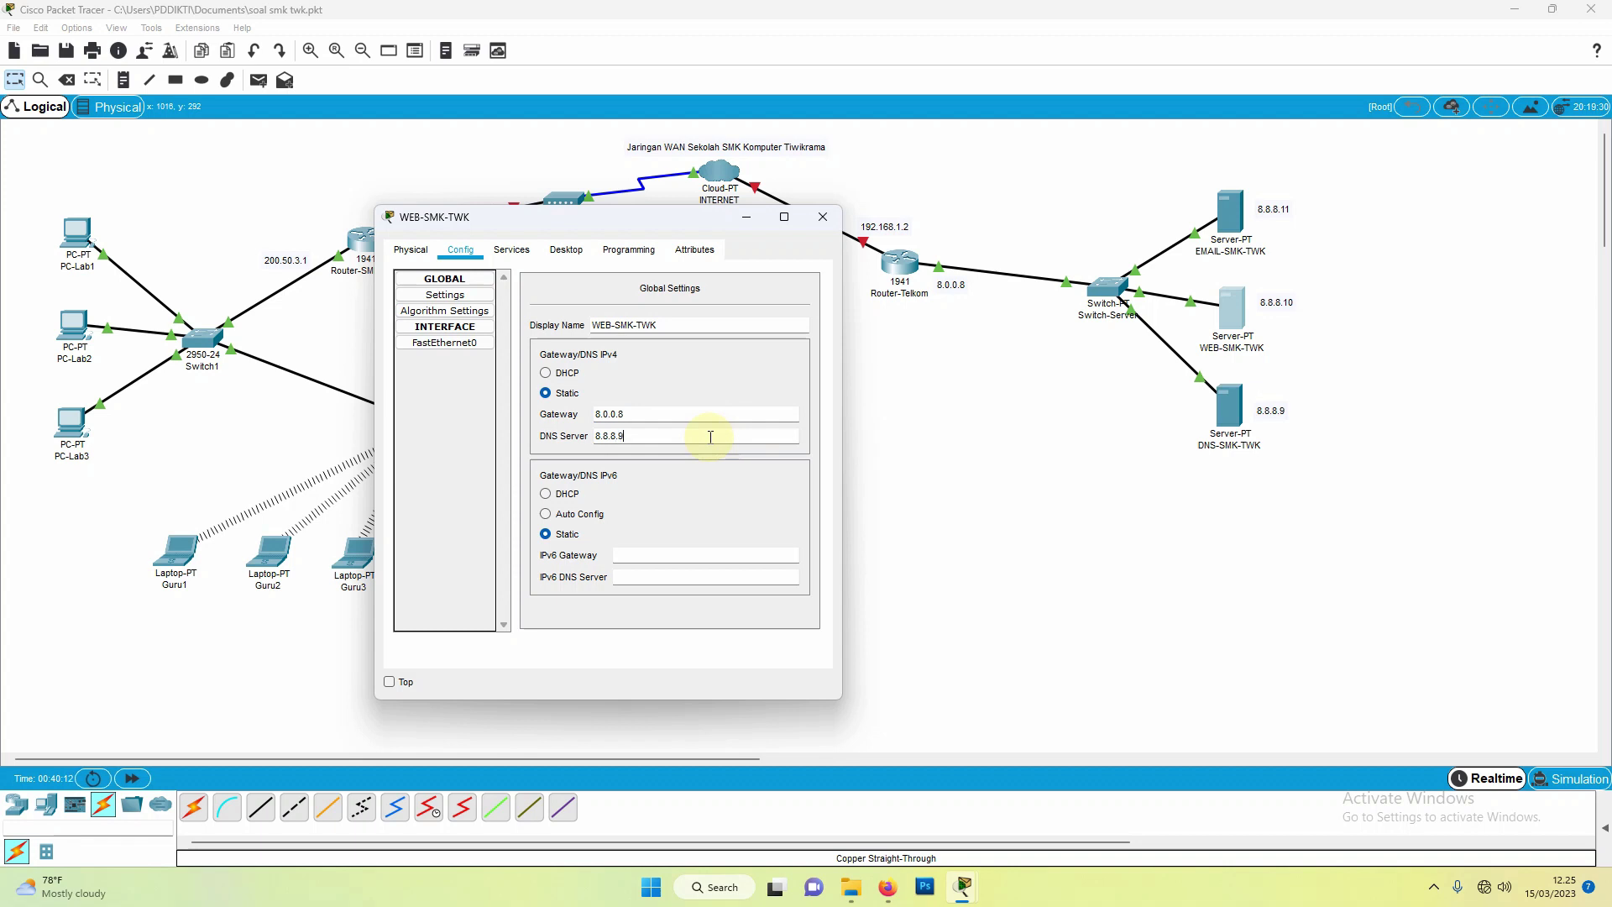
# Step: Give WEB-SMK-TWK's FastEthernet0 the IP 8.8.8.10 with mask 255.0.0.0
pyautogui.click(419, 342)
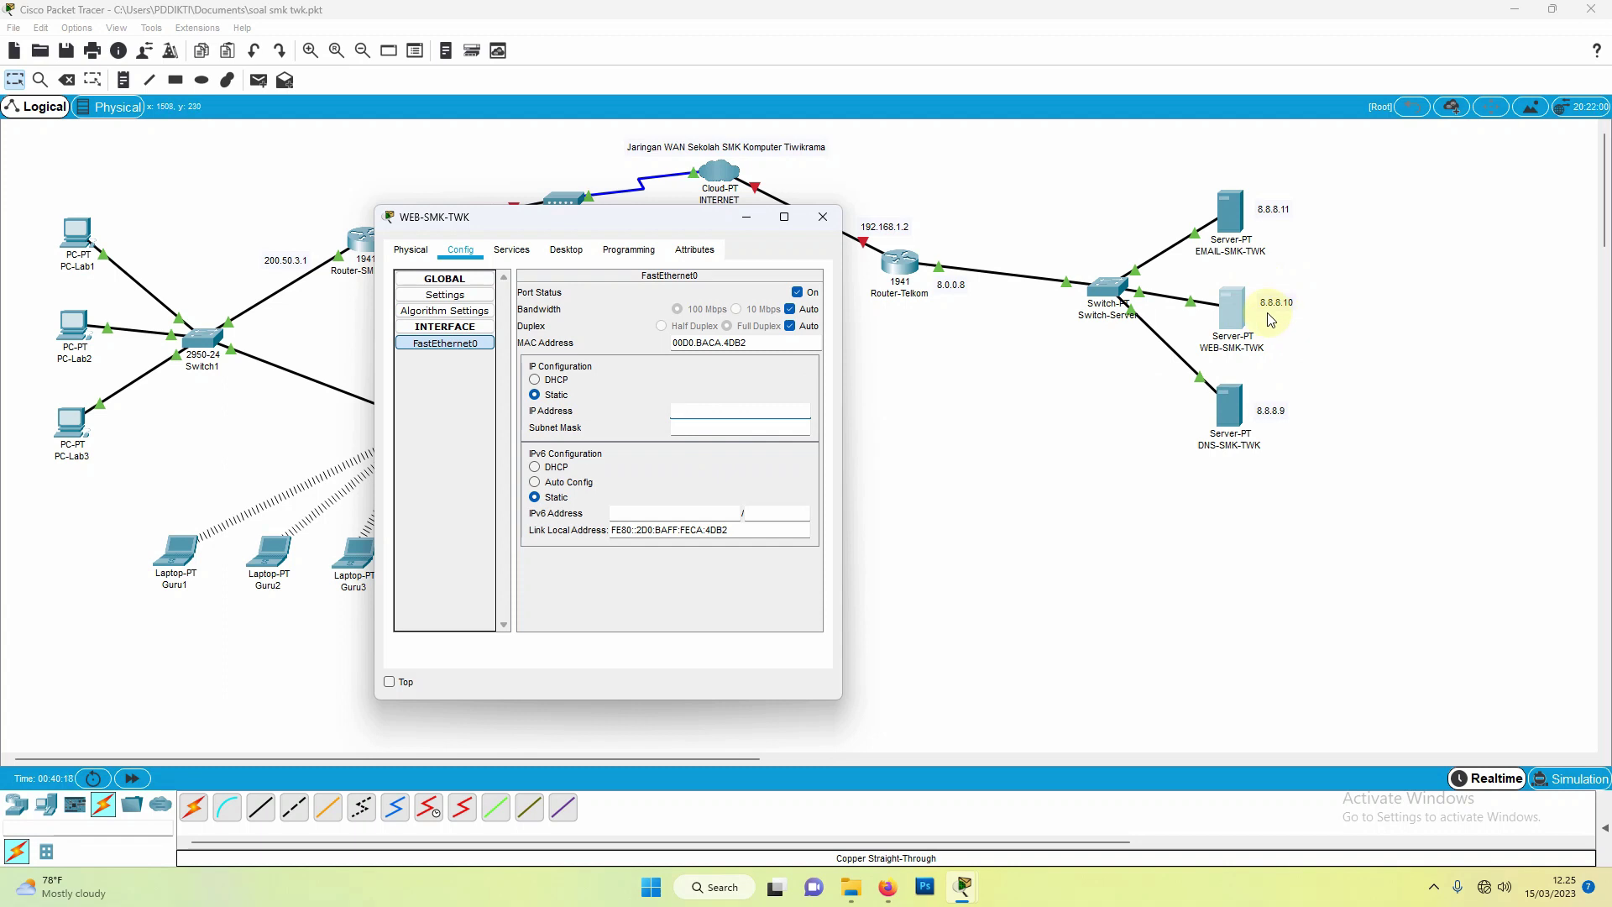
pyautogui.write('8.8.8.10')
pyautogui.click(756, 430)
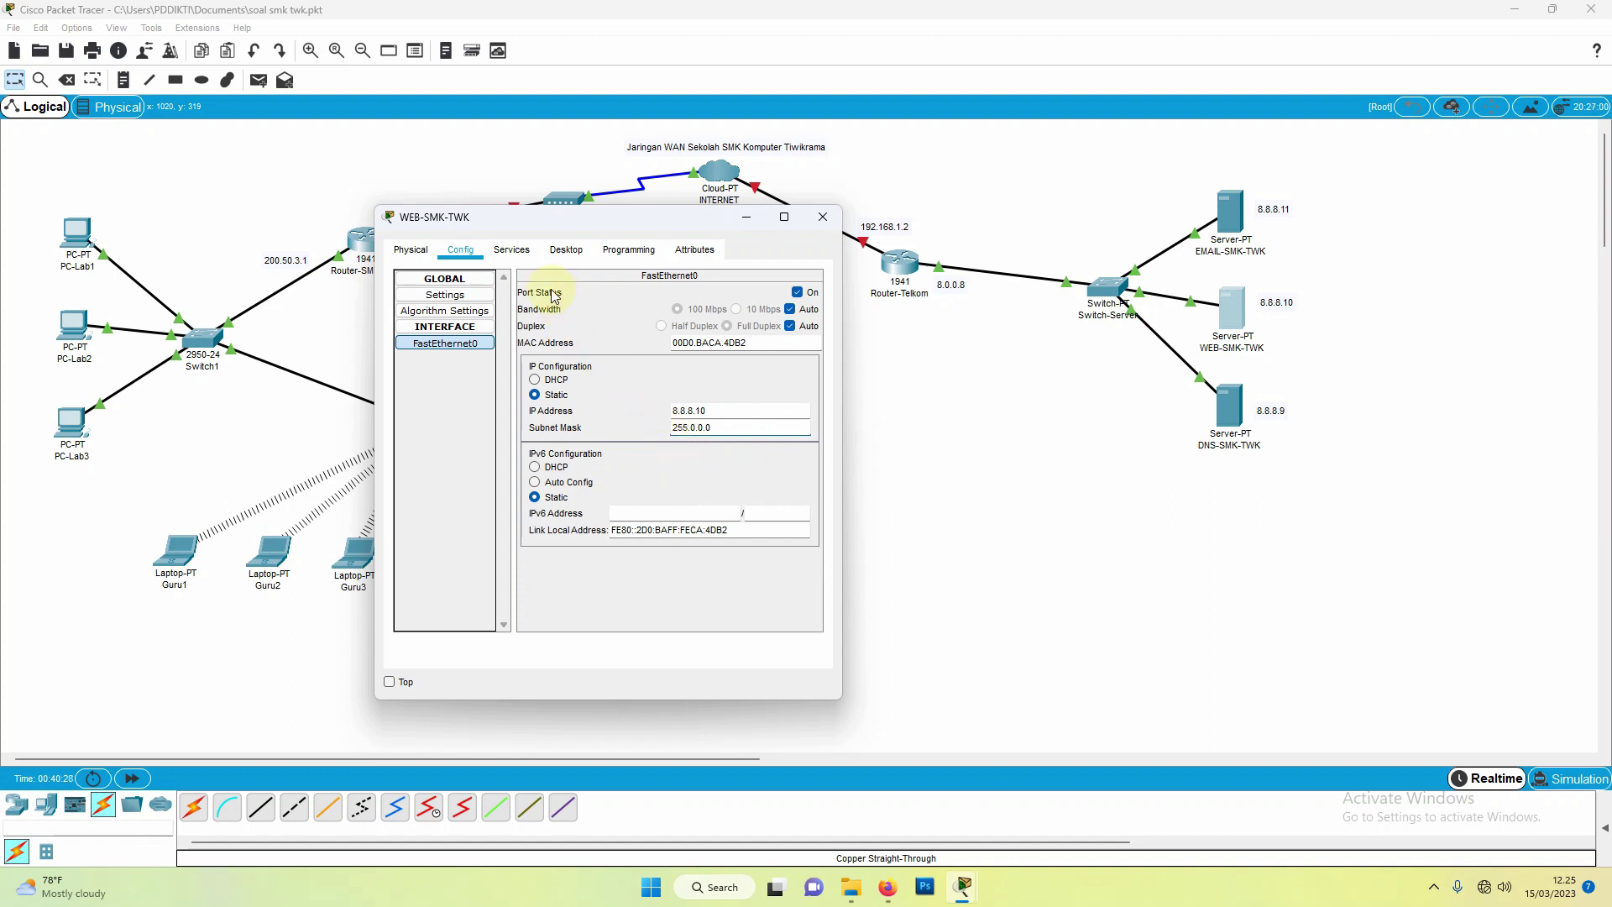
pyautogui.click(510, 251)
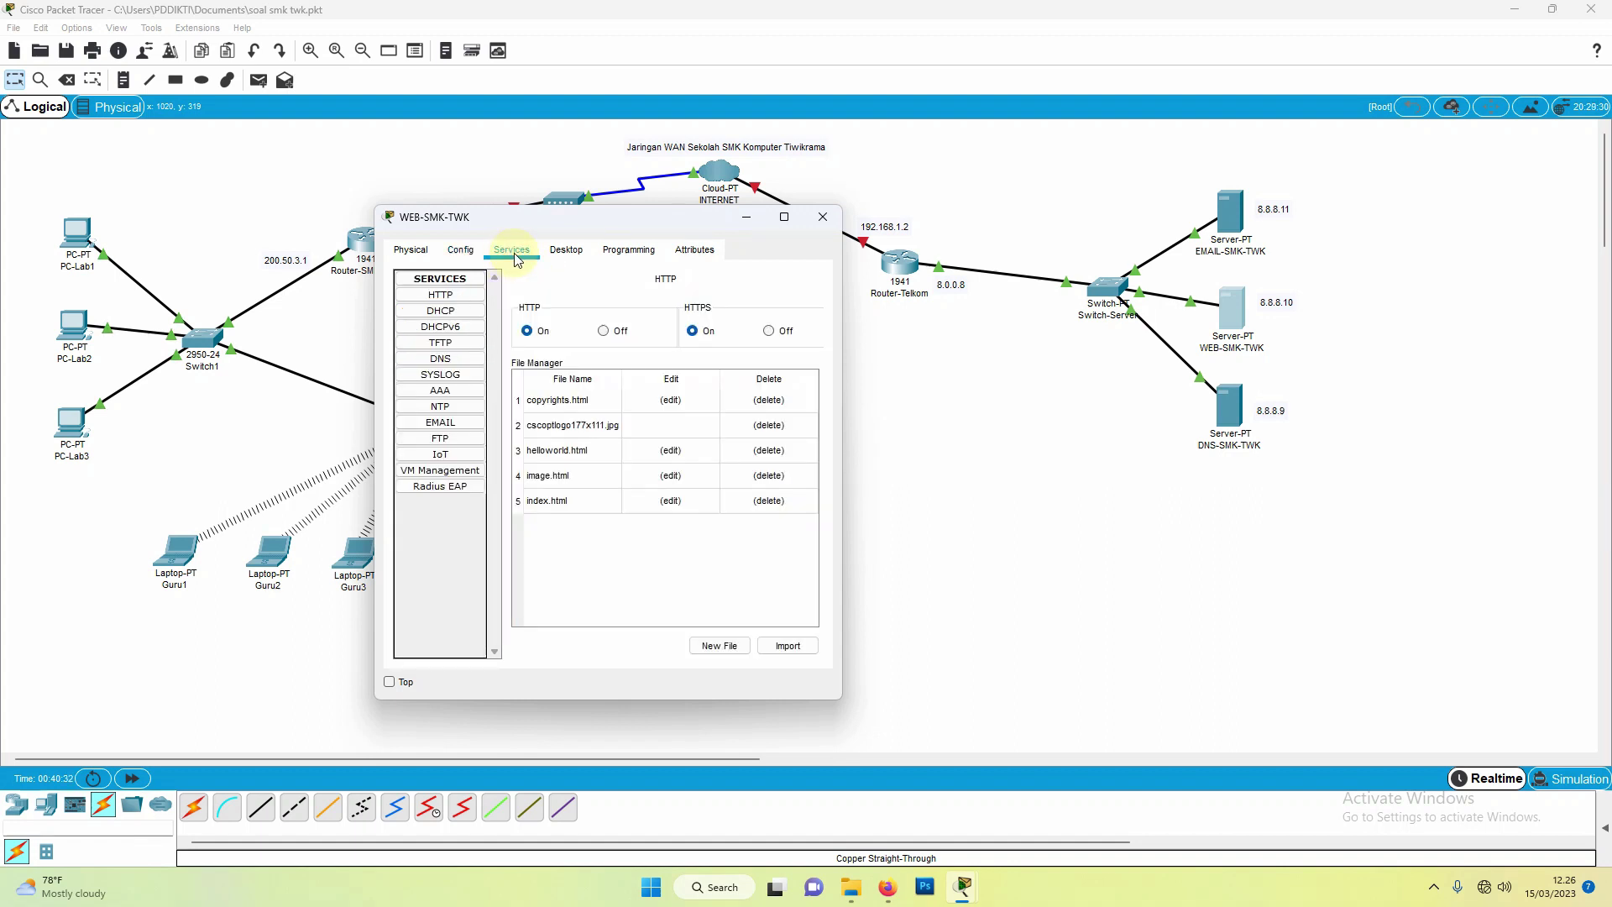
# Step: Change the index.html page heading to 'WEB SMK Komputer Tiwikrama'
pyautogui.click(441, 296)
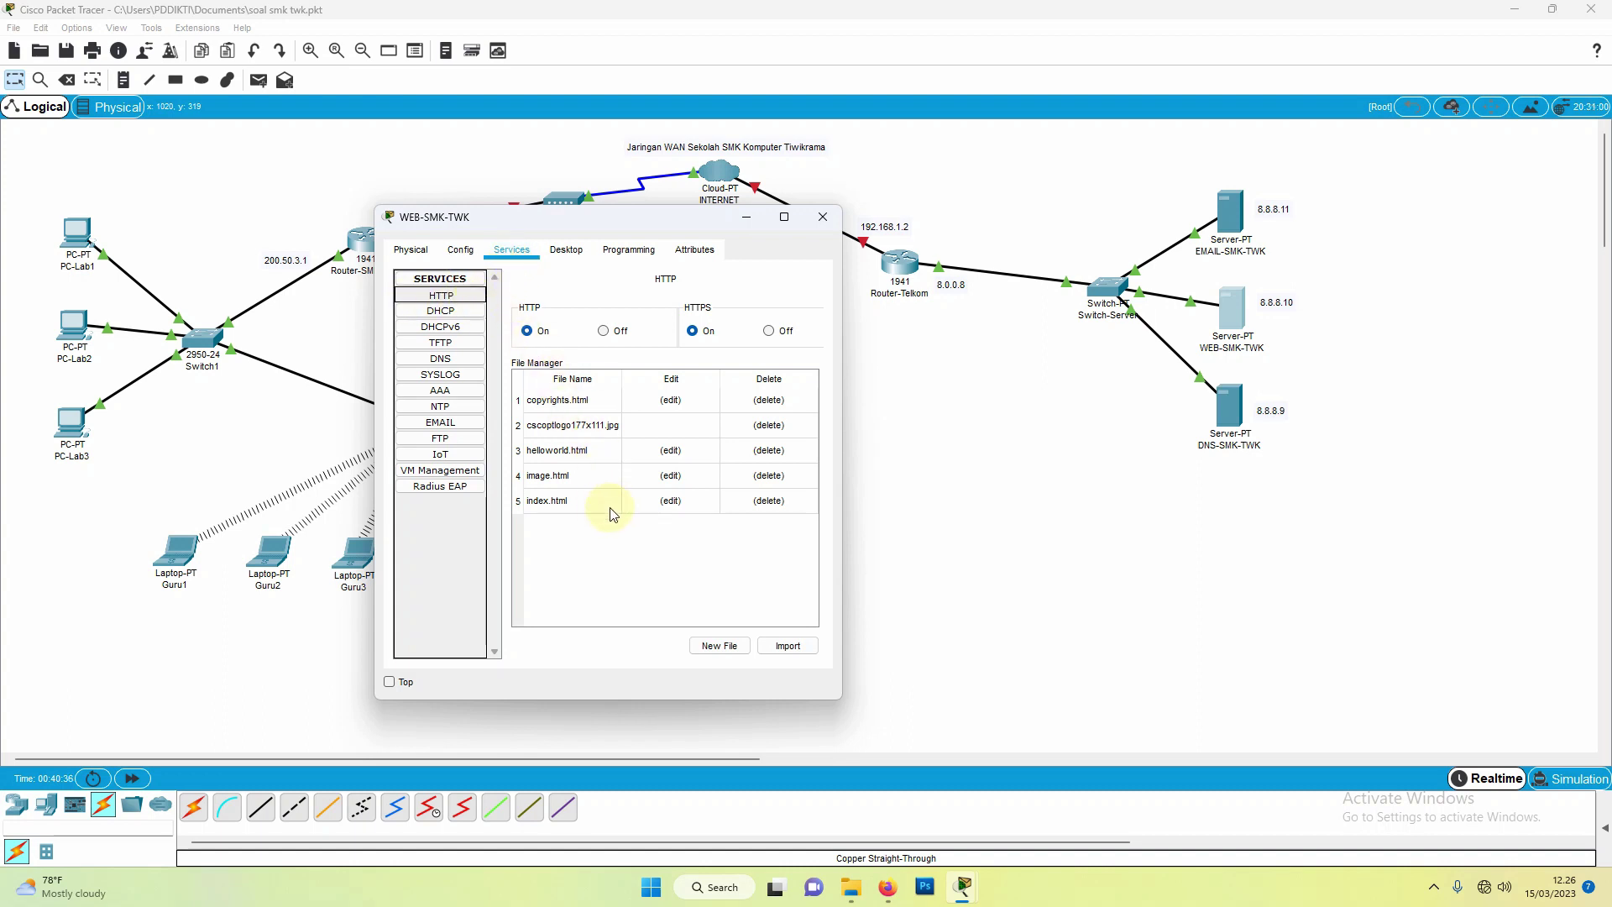
pyautogui.click(671, 501)
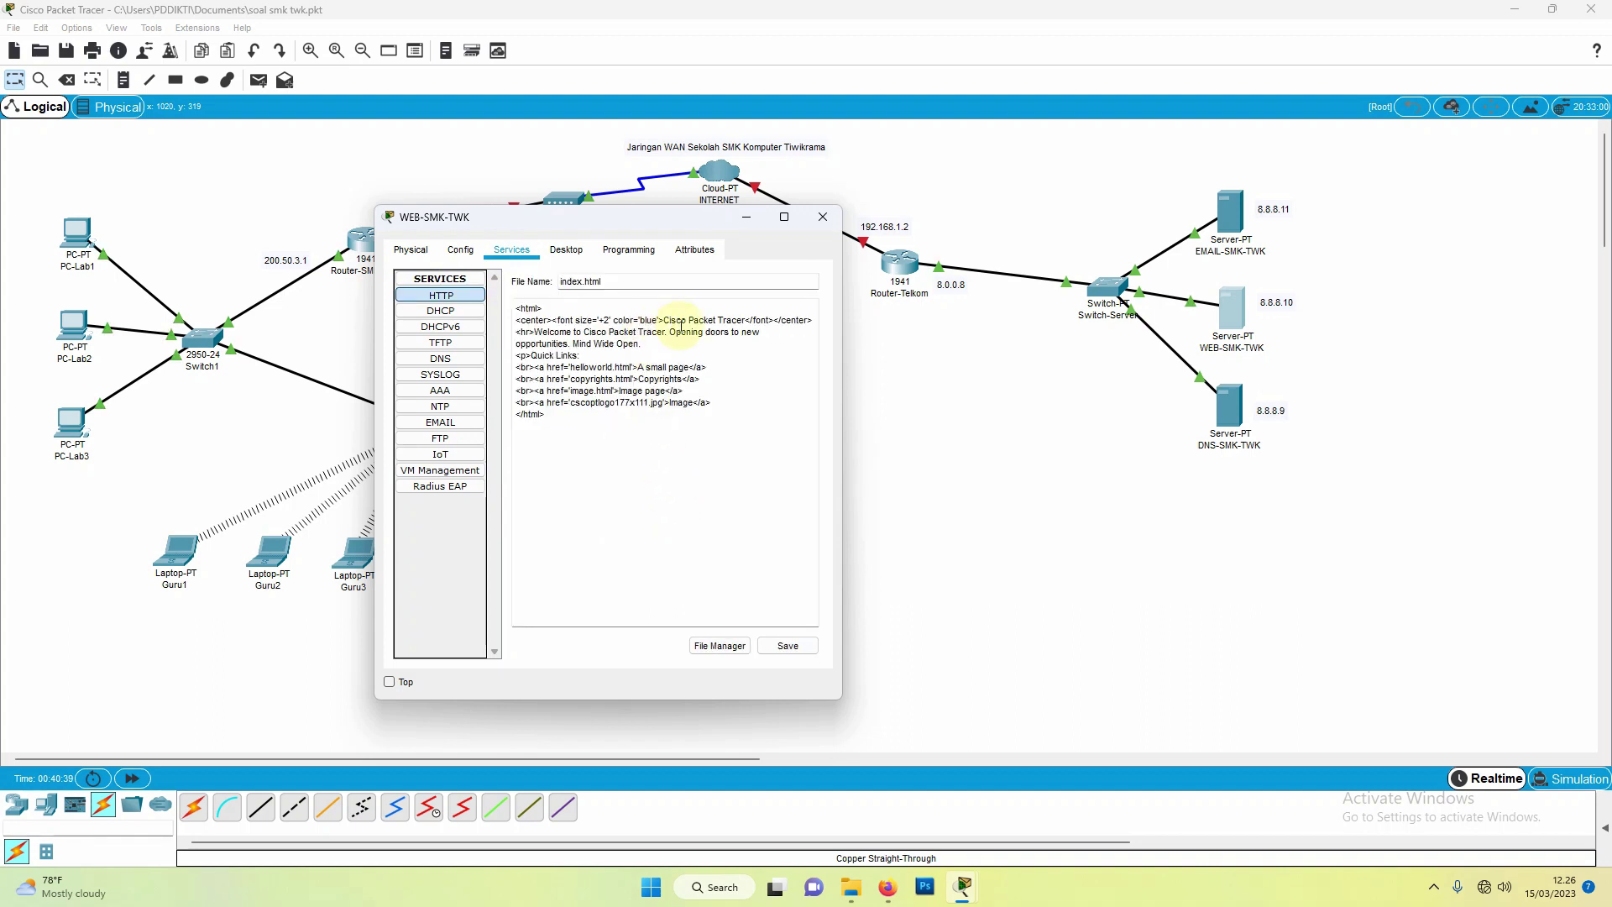
pyautogui.moveTo(663, 320); pyautogui.dragTo(748, 319)
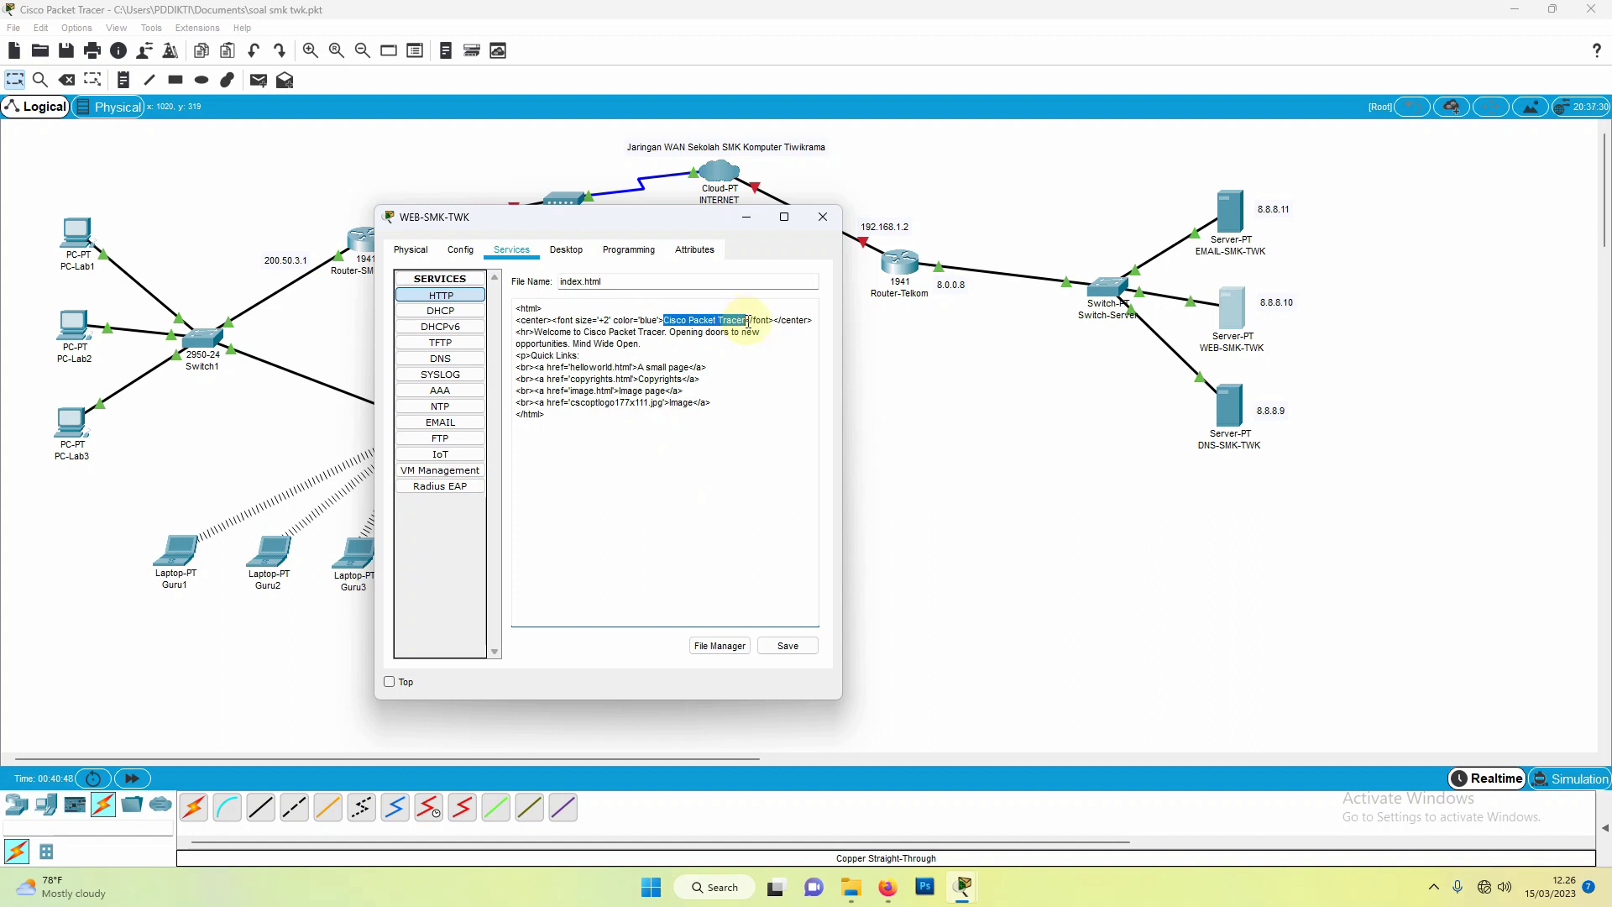
pyautogui.write('WEB')
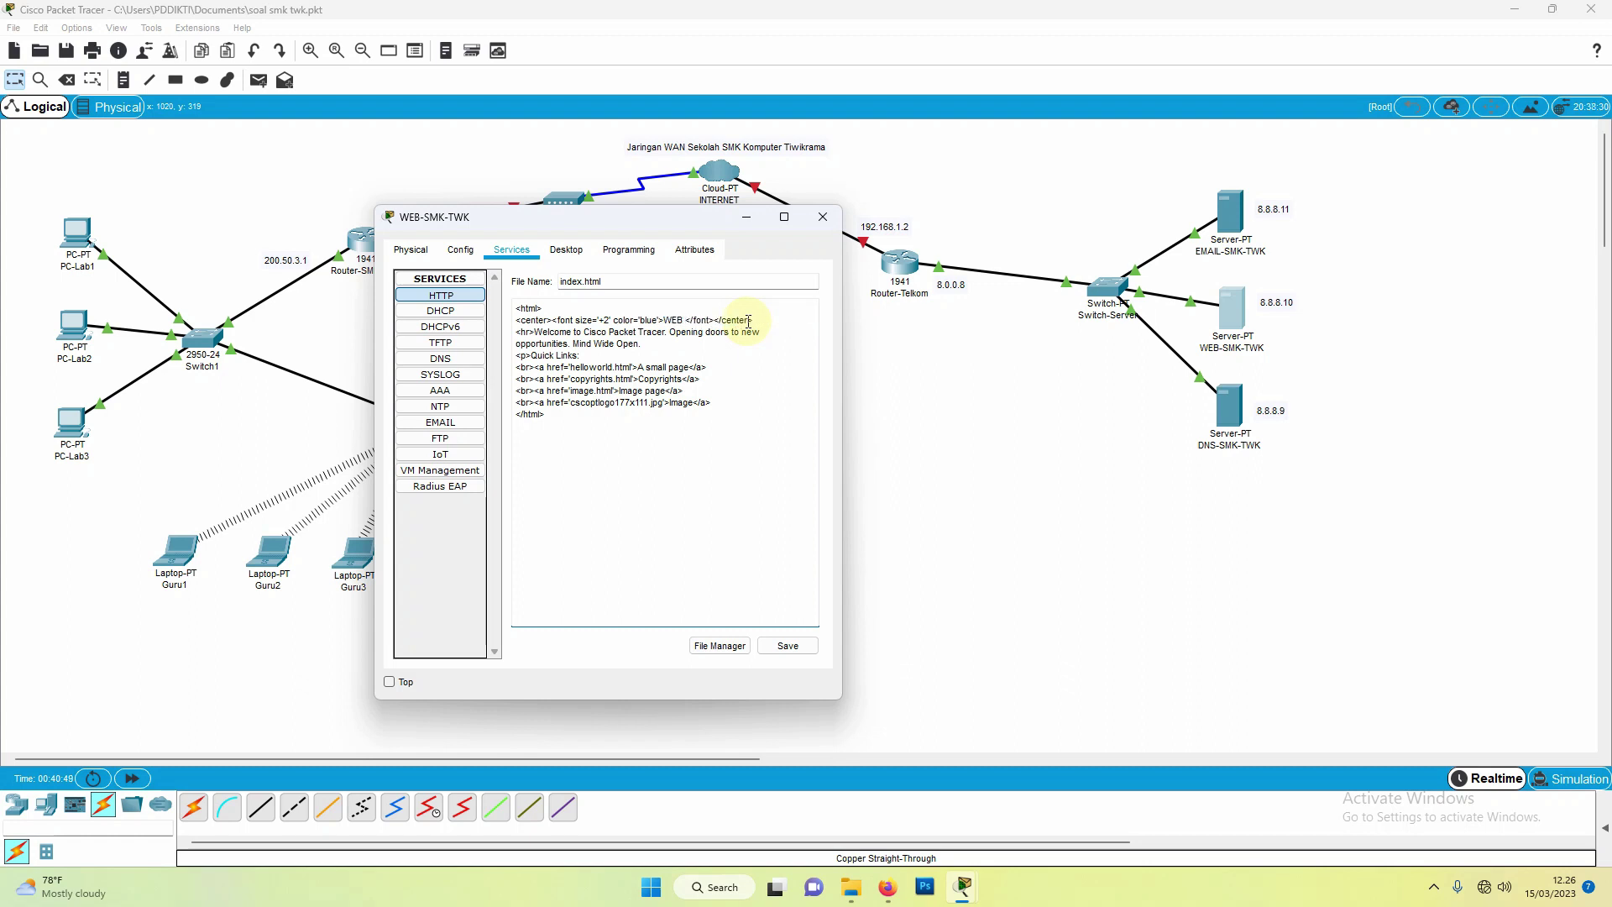
pyautogui.write(' SMK ')
pyautogui.write('Kompu')
pyautogui.write('t')
pyautogui.write('er ')
pyautogui.write('Tiwikra')
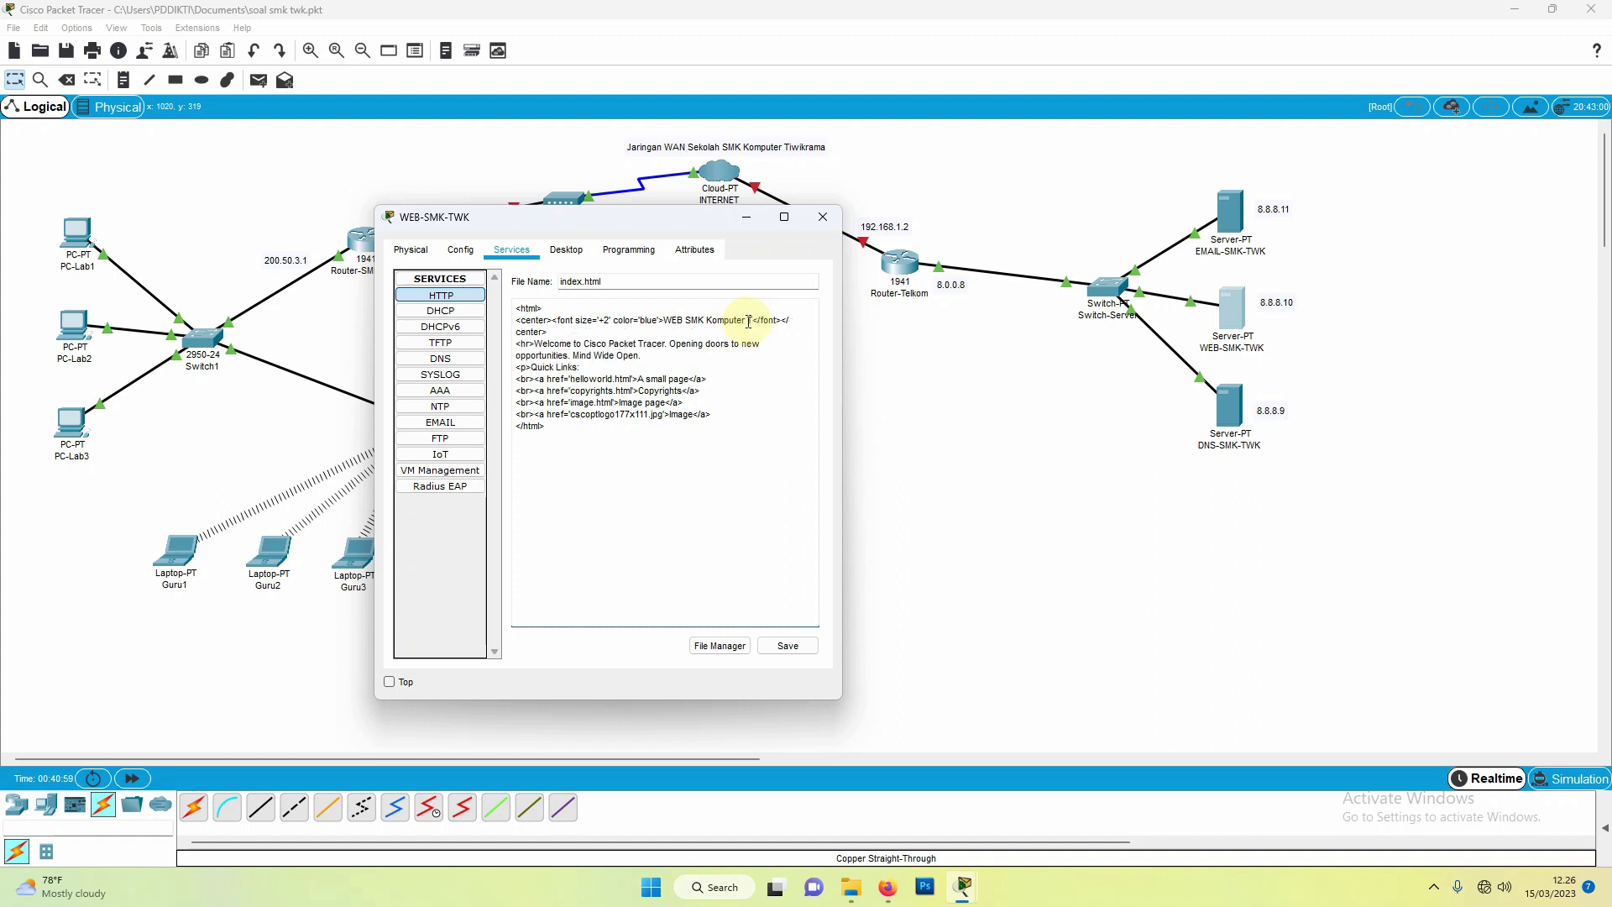
pyautogui.write('ma')
# Step: Replace the welcome sentence with 'Selamat Datang Di Website Kami', fix the image link, and save over index.html
pyautogui.moveTo(535, 341); pyautogui.dragTo(642, 356)
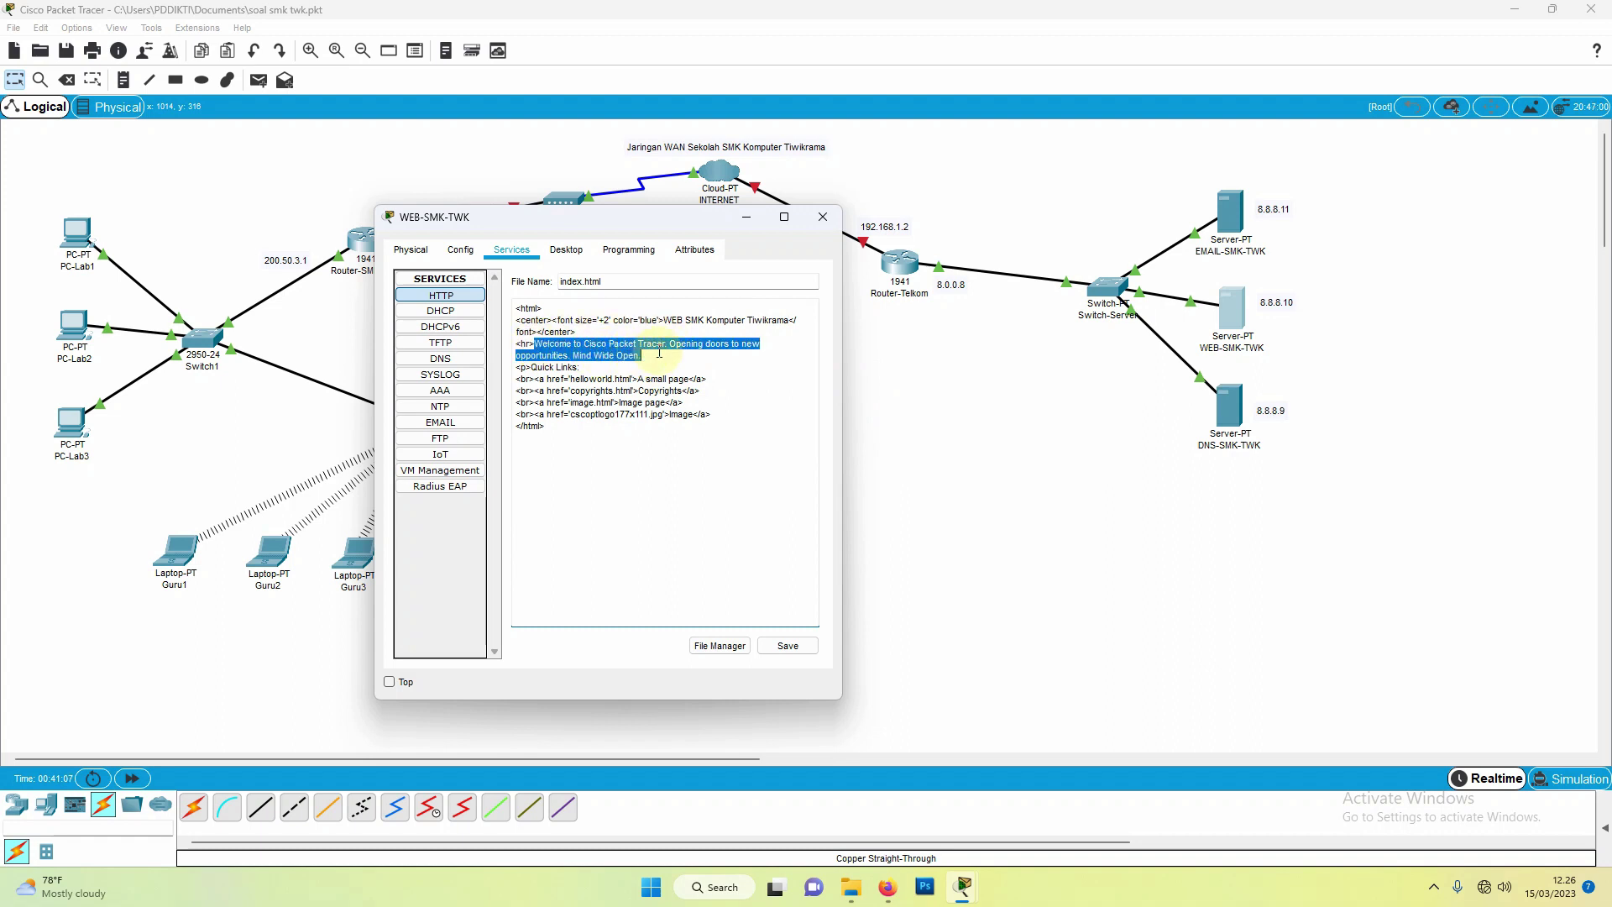
pyautogui.write('Selamat')
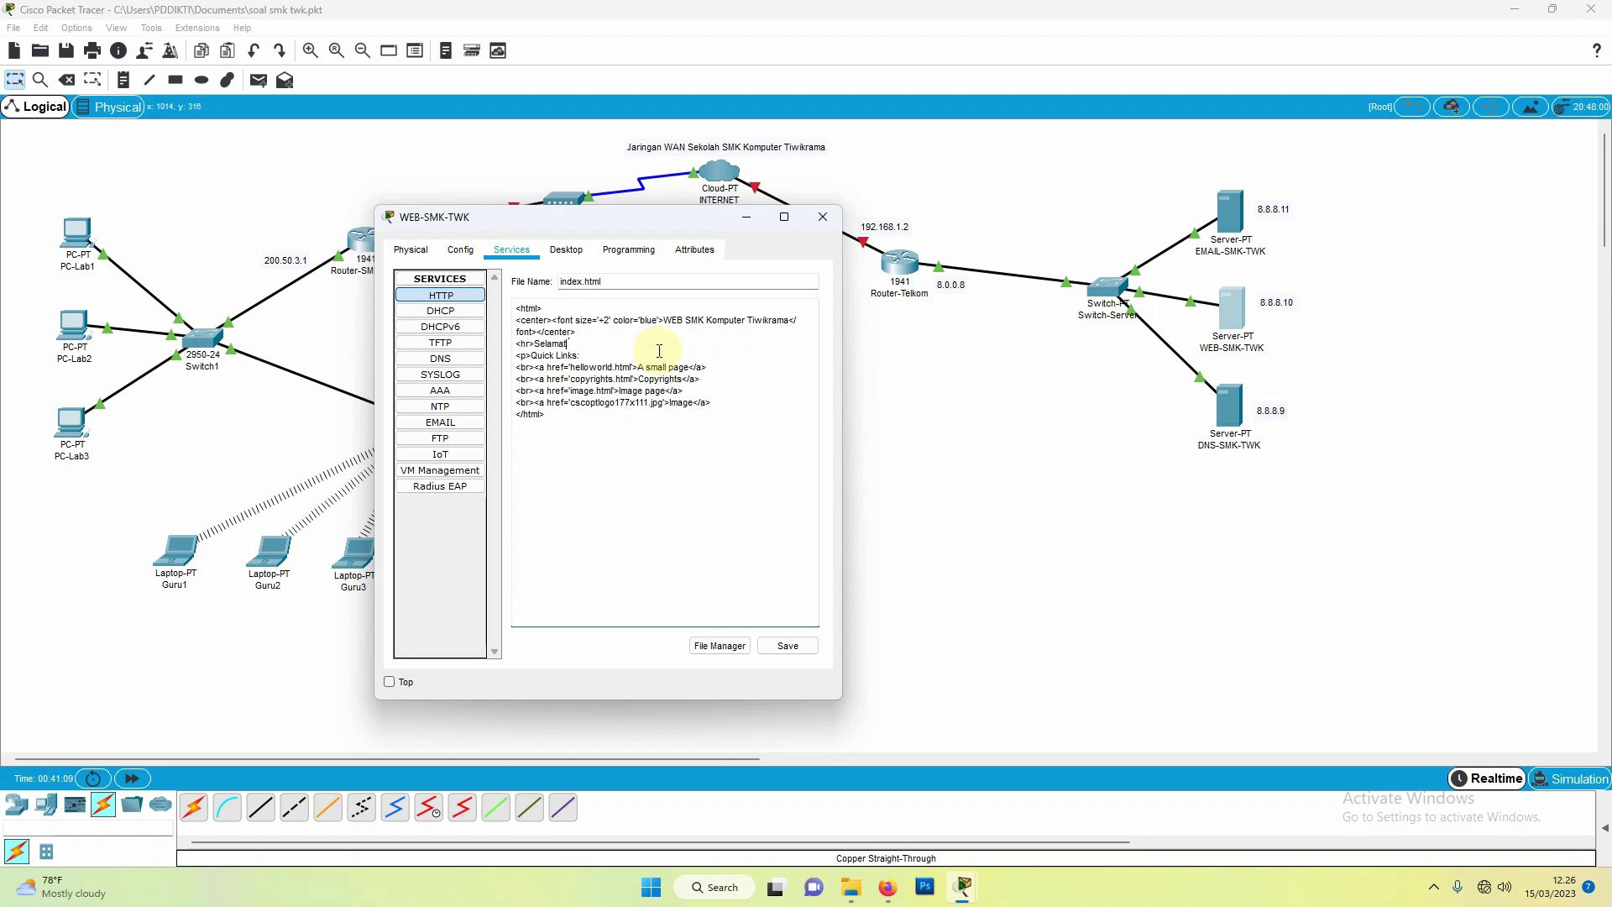
pyautogui.write(' Datang Di Website Kami')
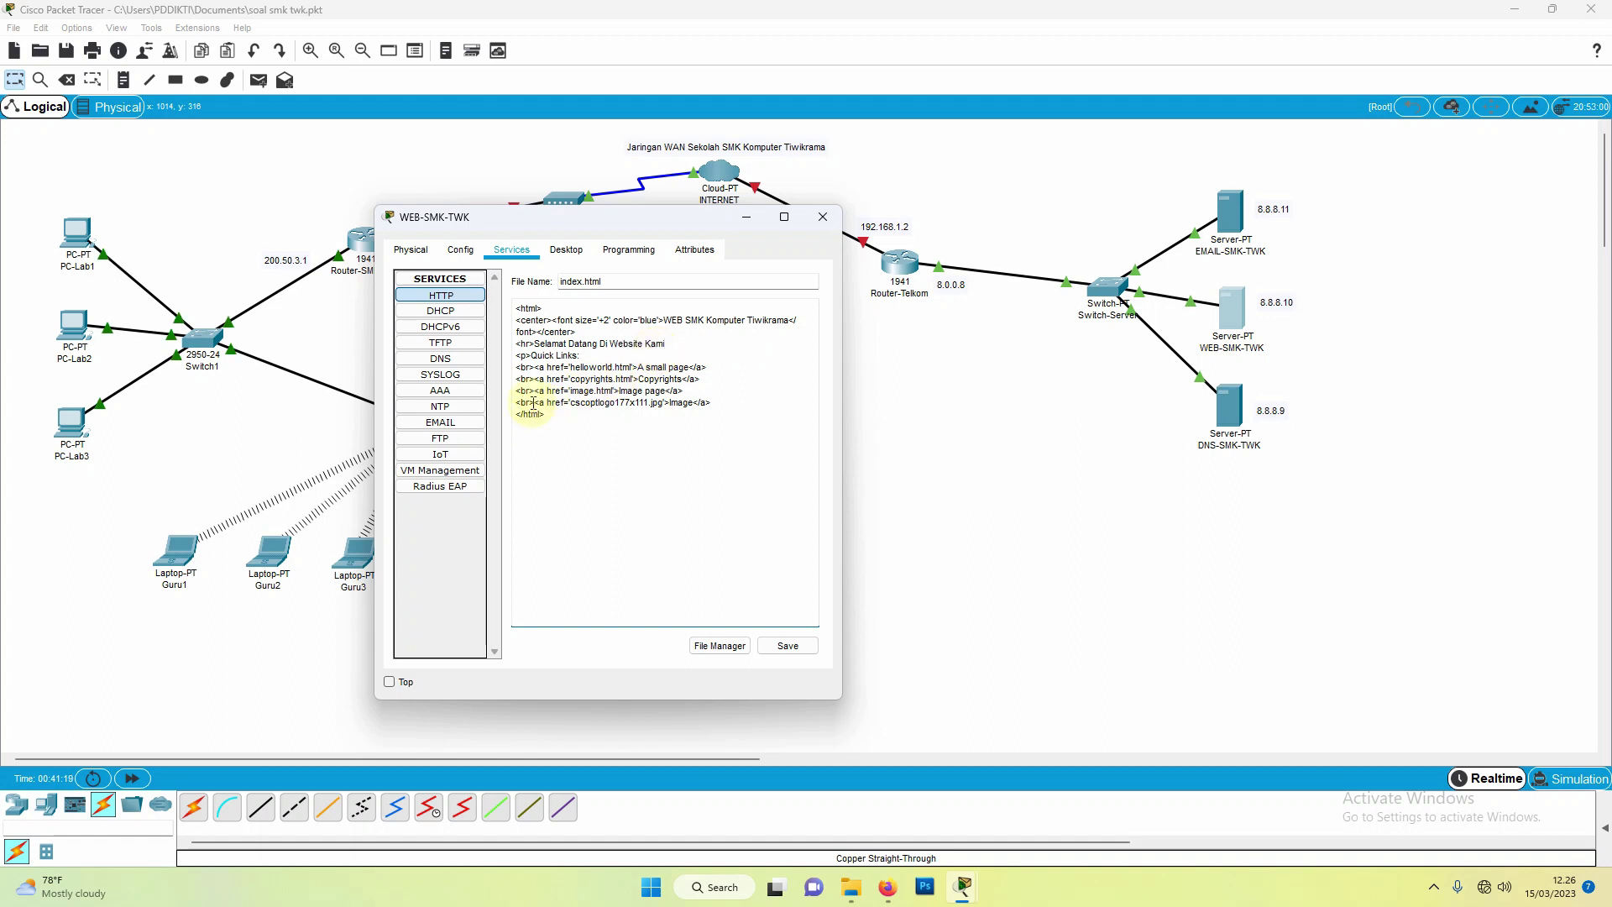
pyautogui.click(596, 391)
pyautogui.write('.')
pyautogui.click(784, 648)
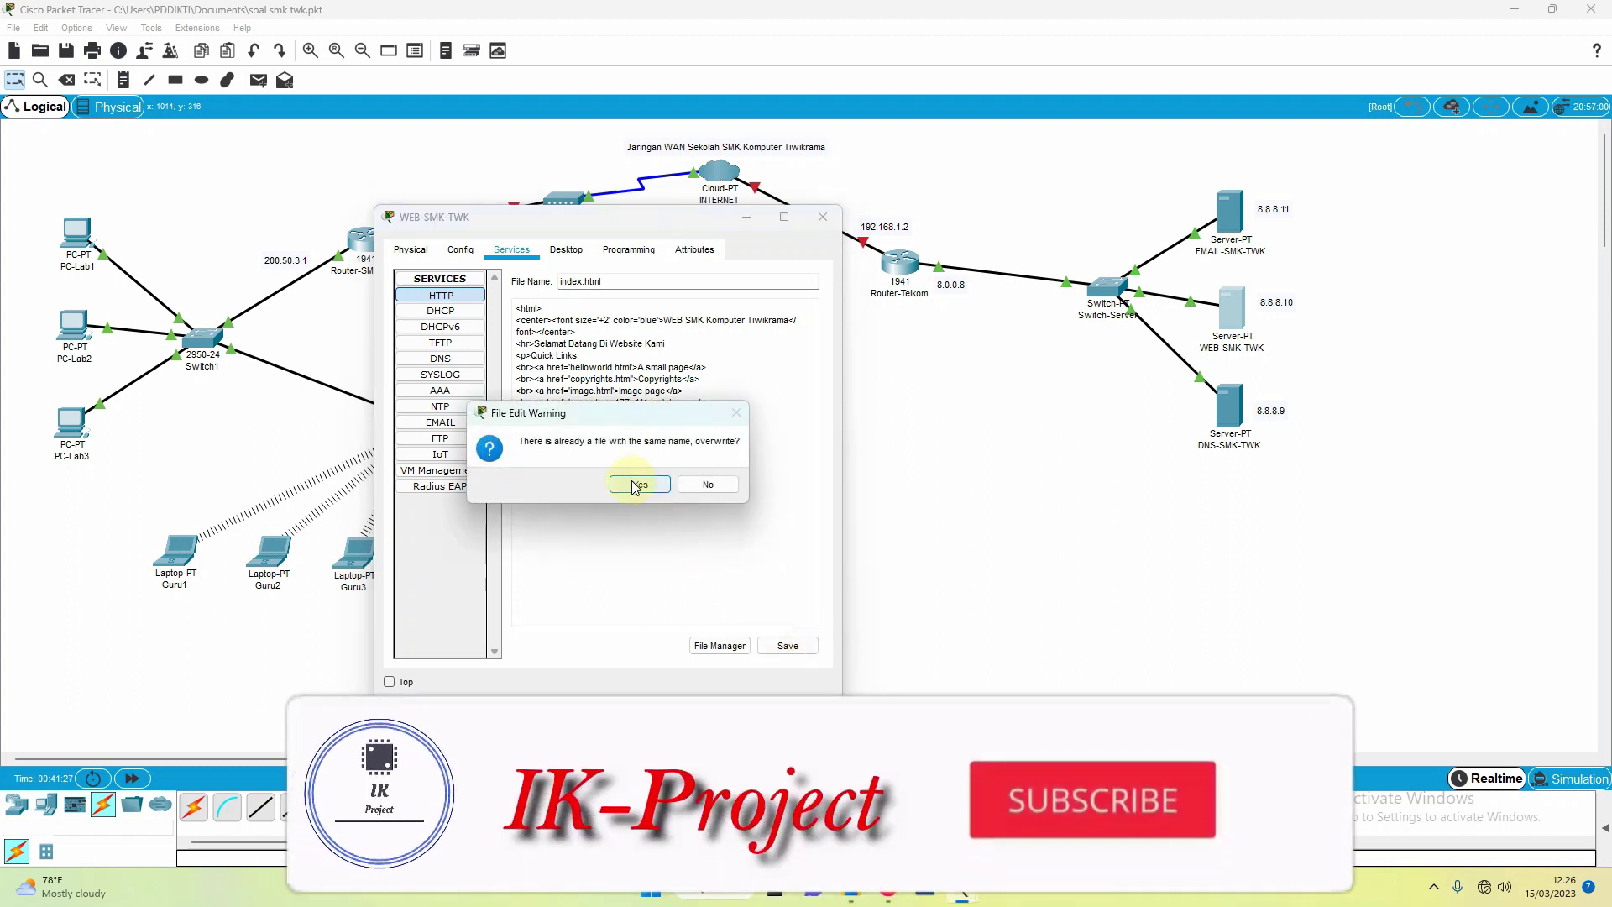
pyautogui.click(637, 485)
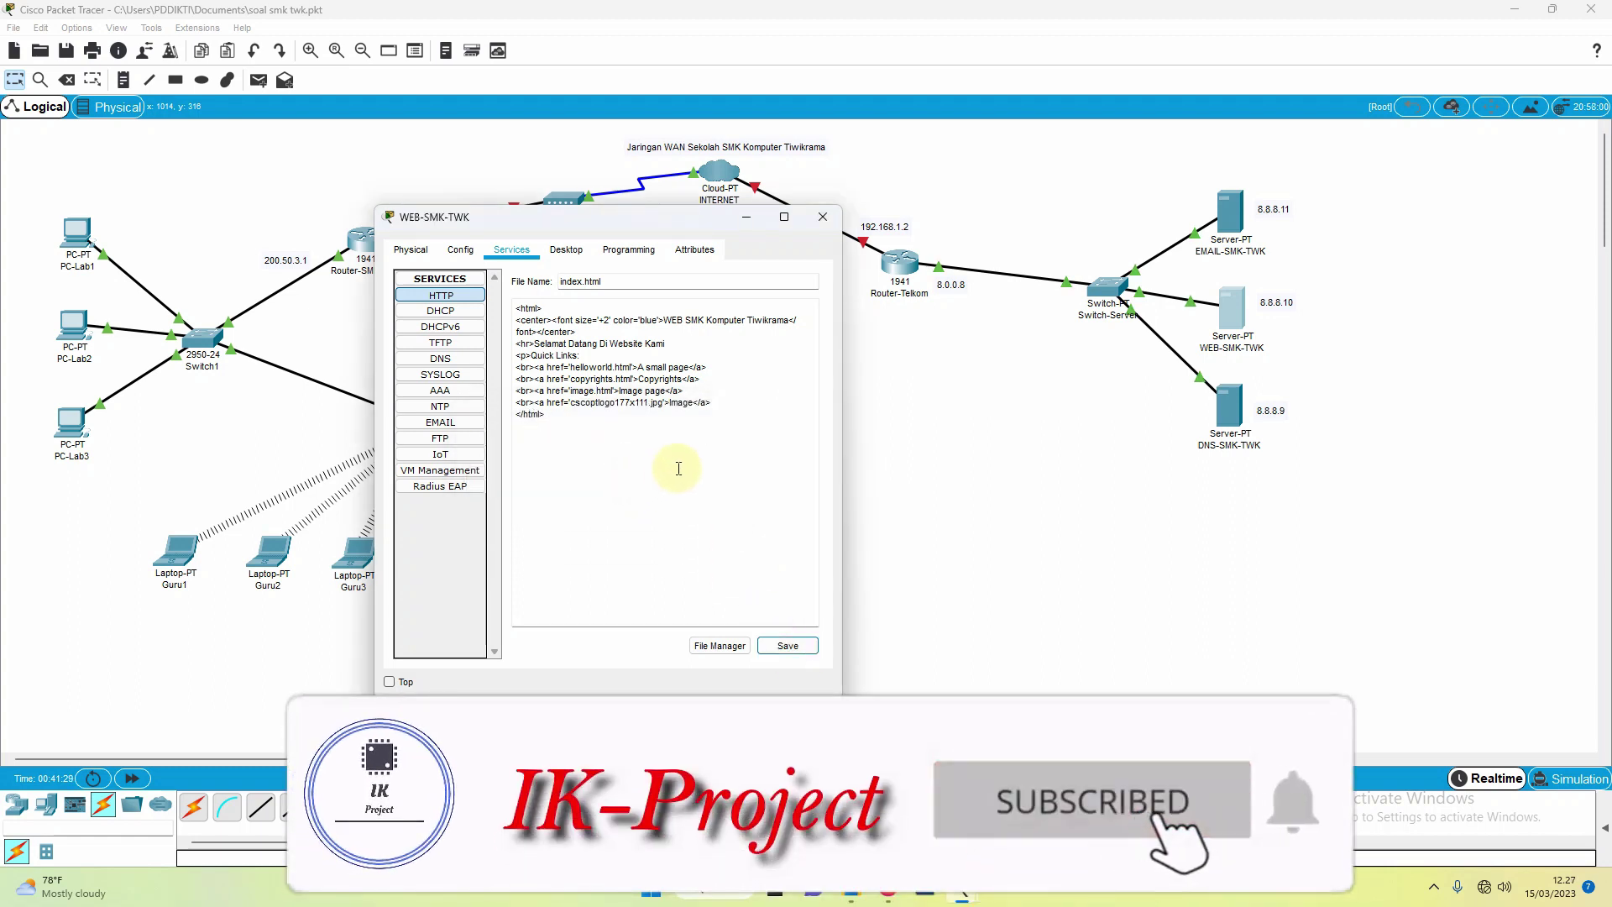
# Step: Set EMAIL-SMK-TWK's default gateway to 8.0.0.8 and DNS server to 8.8.8.9
pyautogui.click(826, 229)
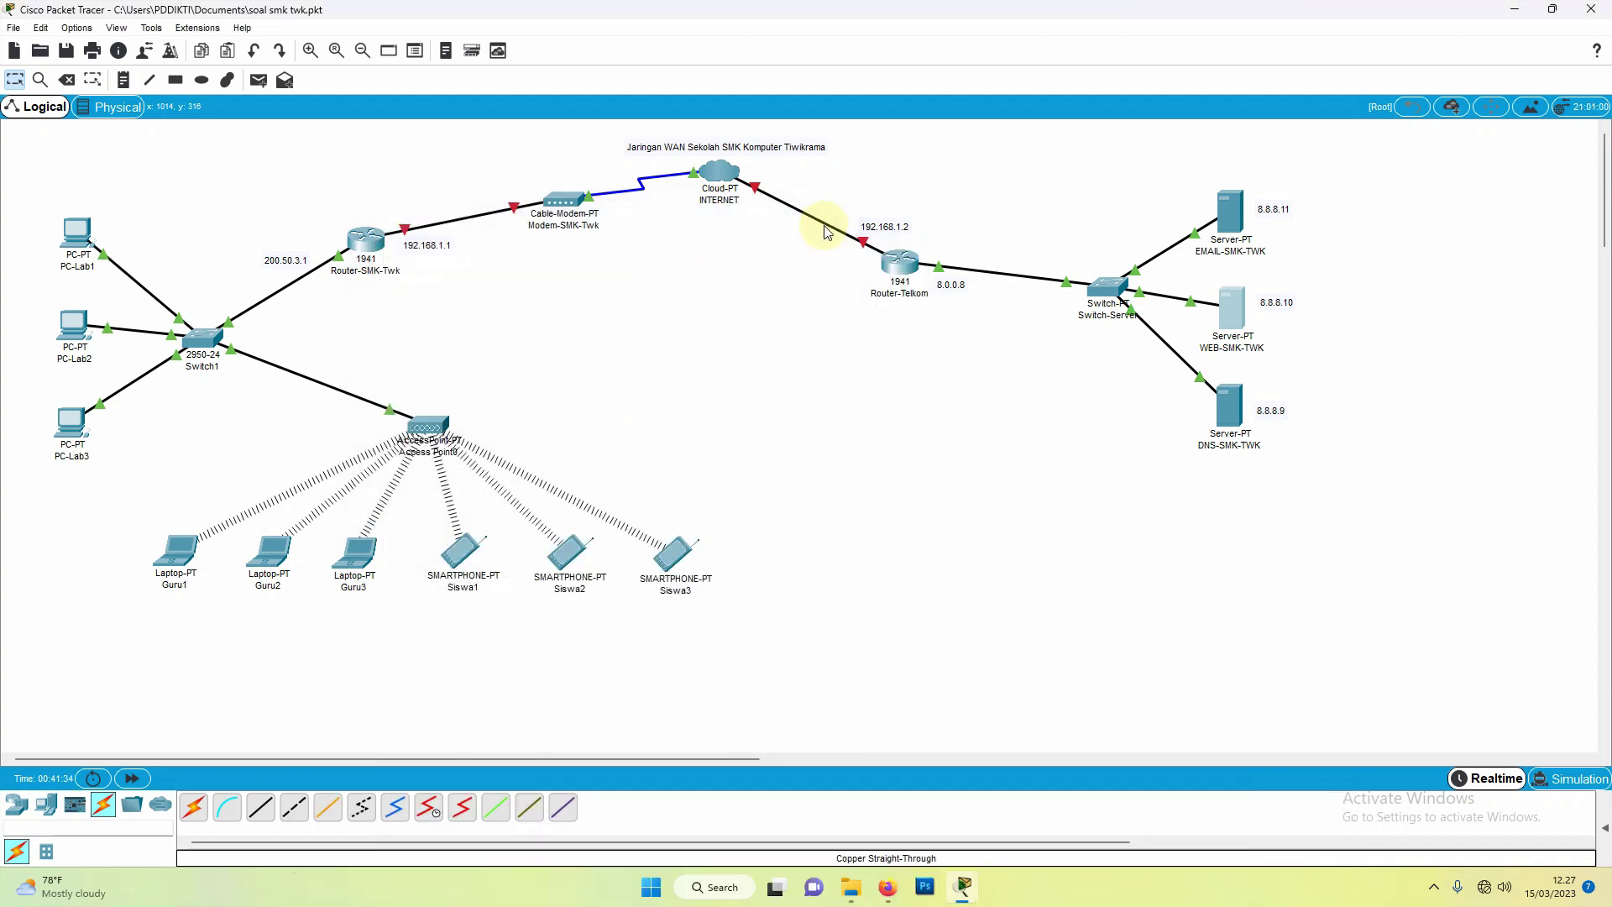
pyautogui.click(1235, 219)
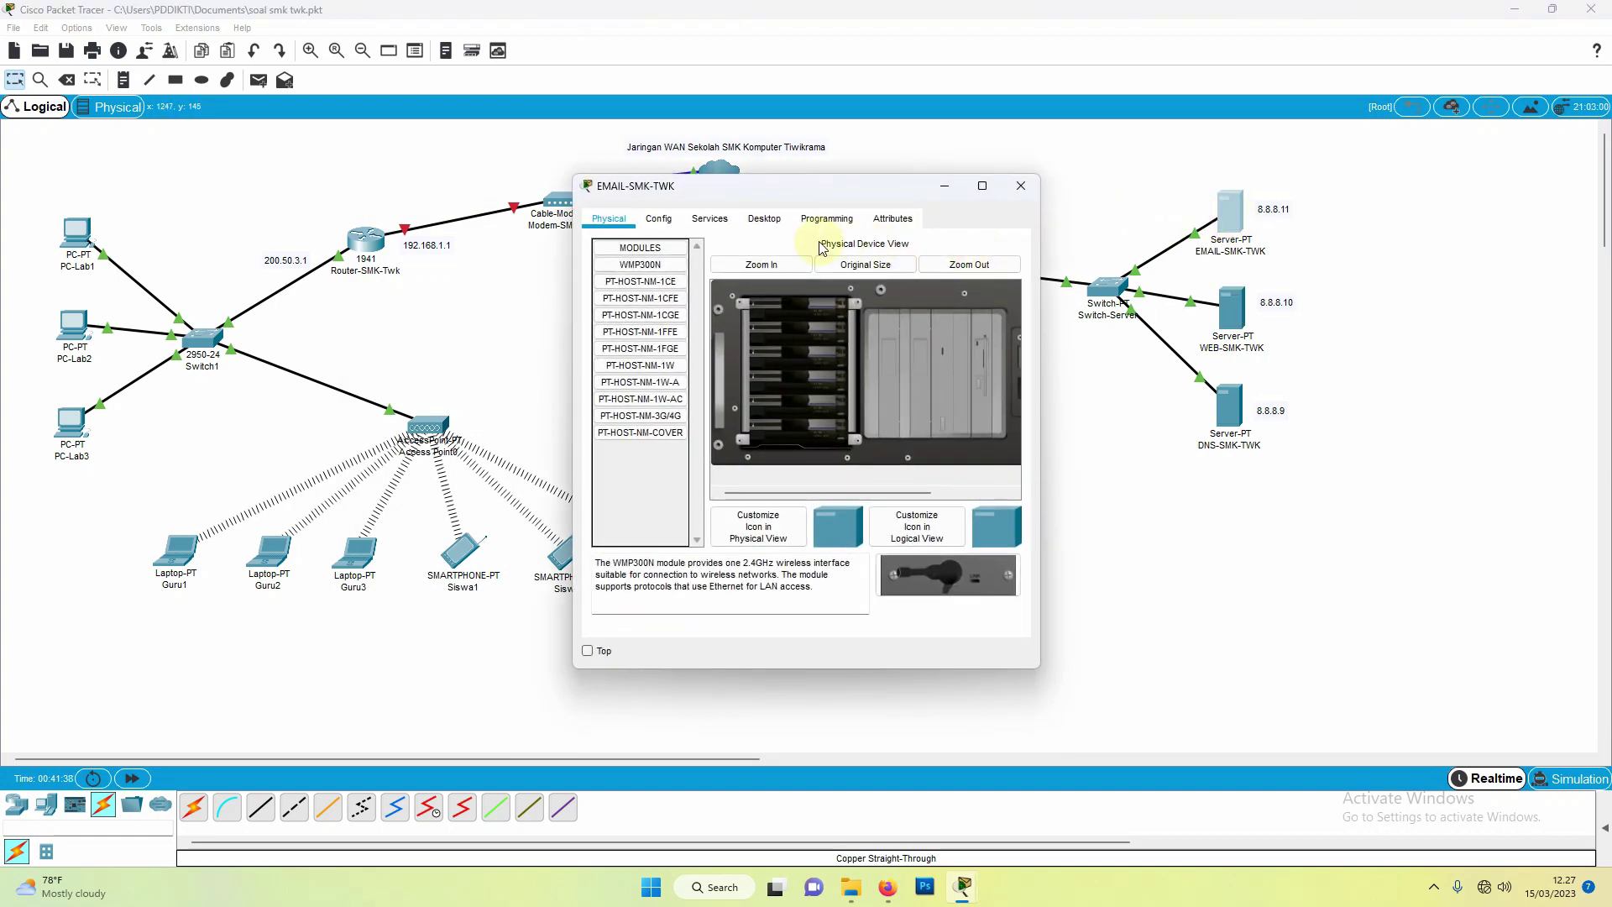
pyautogui.click(659, 220)
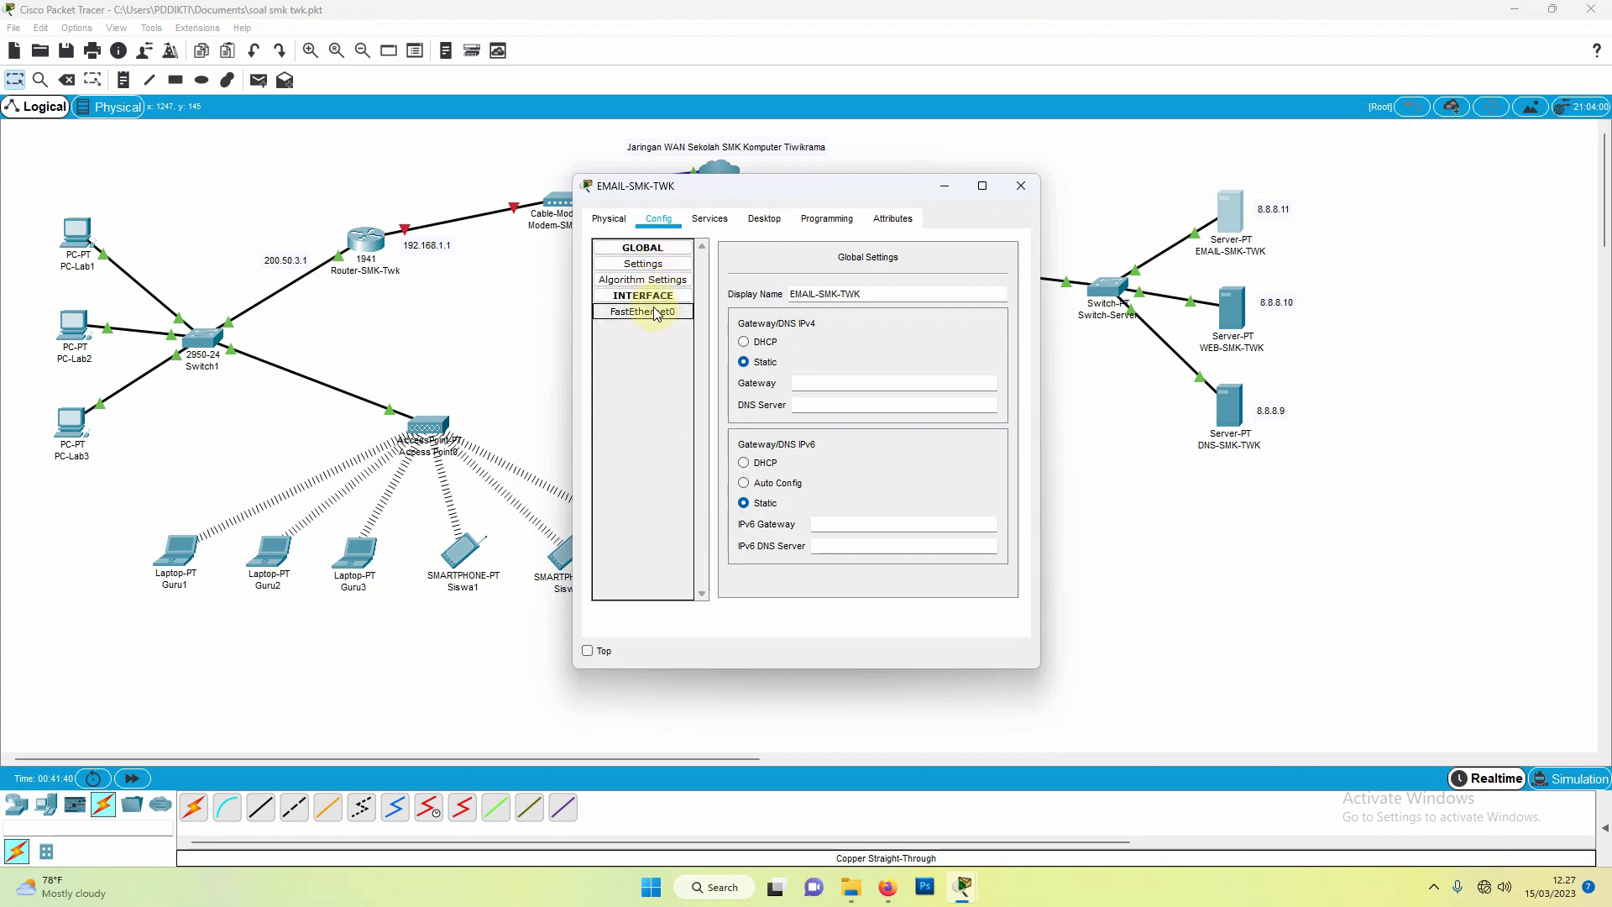
pyautogui.click(816, 384)
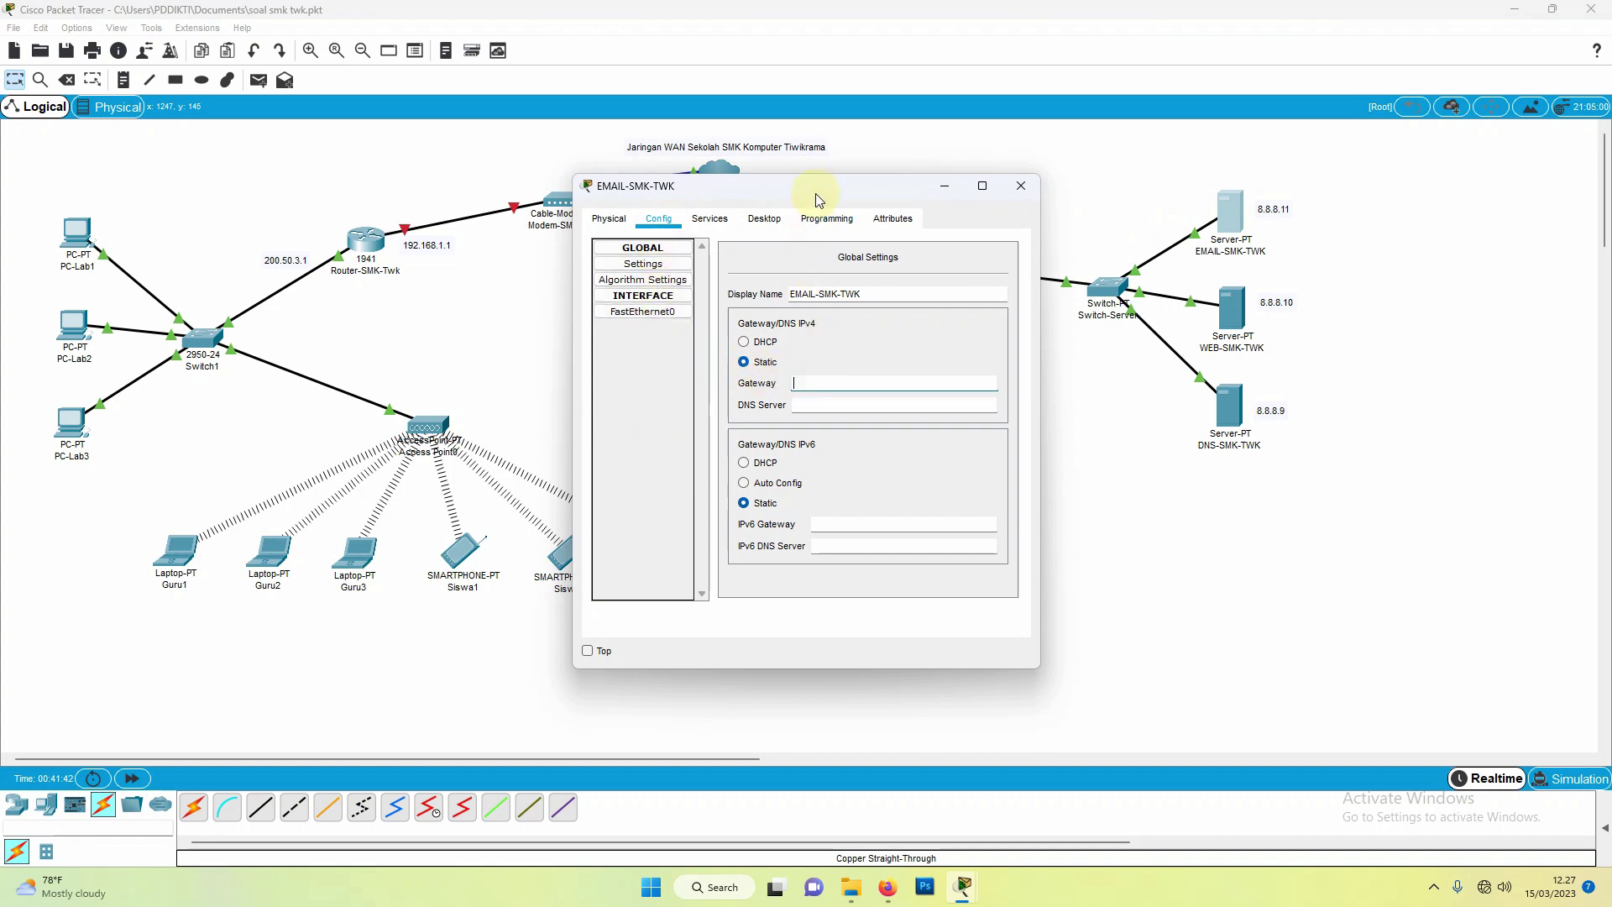
pyautogui.moveTo(814, 185); pyautogui.dragTo(623, 184)
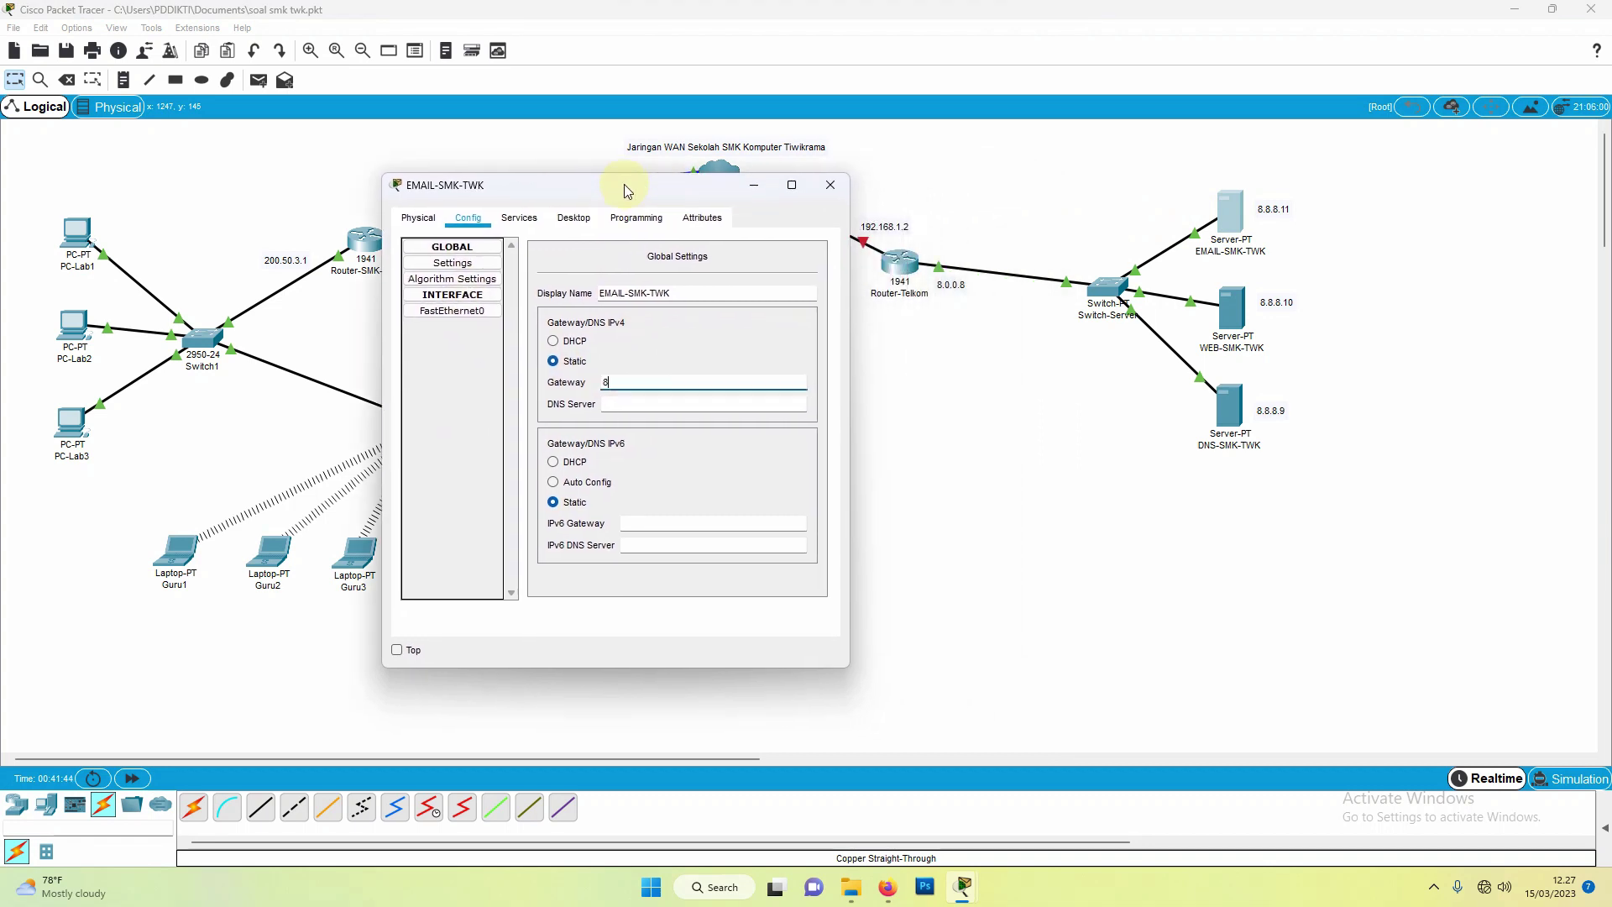
pyautogui.write('8.0.0.8')
pyautogui.click(671, 402)
pyautogui.write('8.8.8.9')
# Step: Give EMAIL-SMK-TWK's FastEthernet0 the address 8.8.8.11 with mask 255.0.0.0
pyautogui.click(455, 313)
pyautogui.click(760, 379)
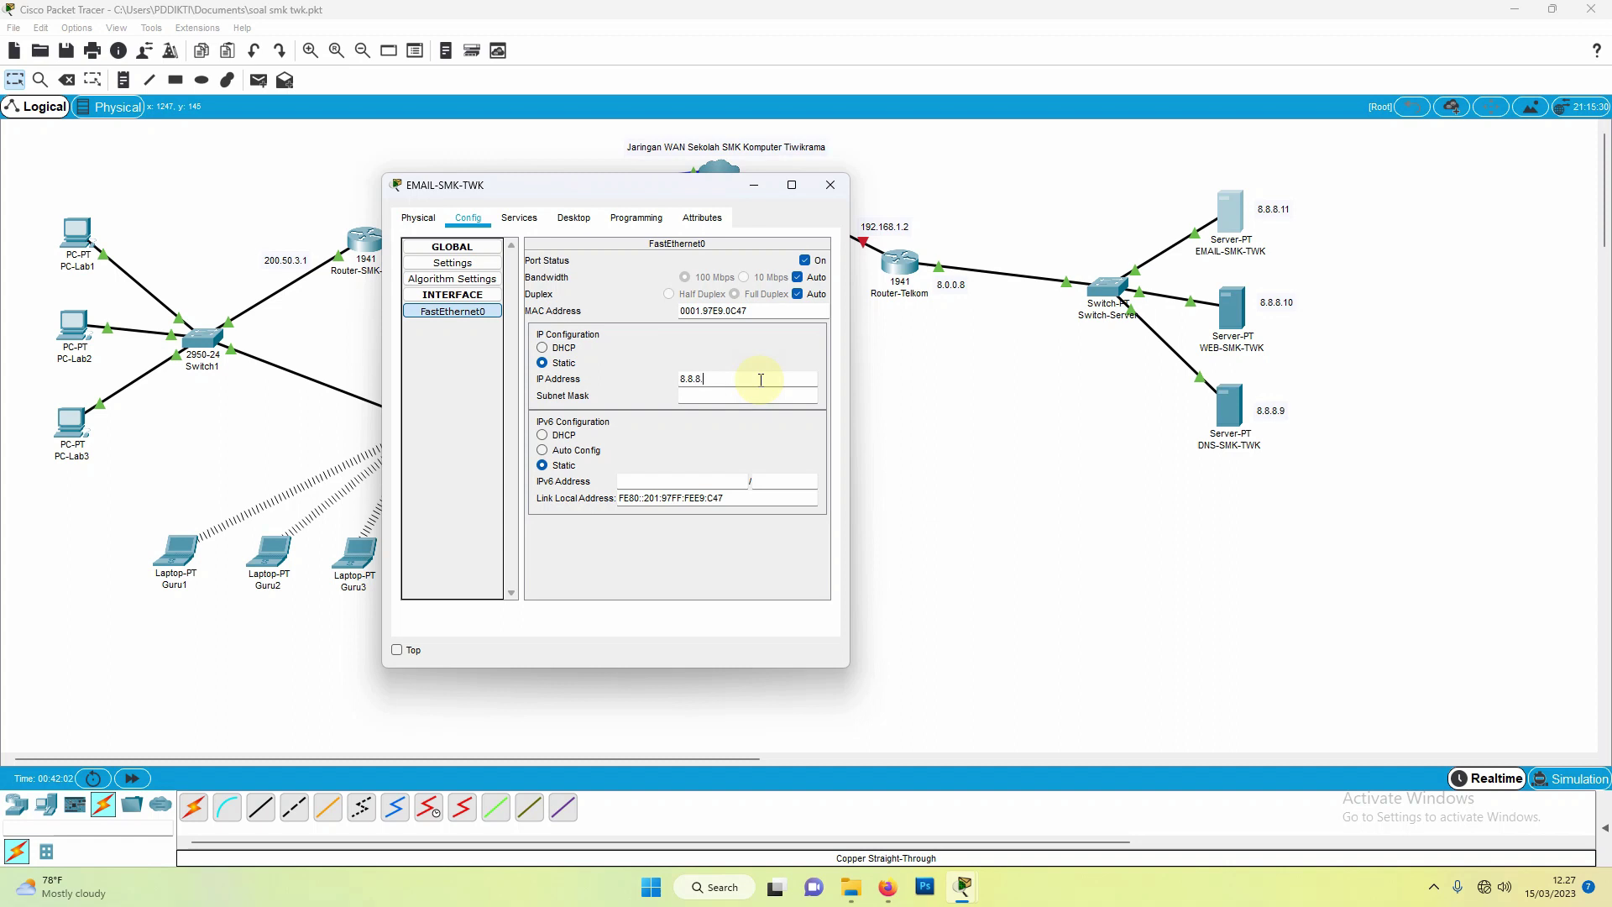
pyautogui.write('8.8.8.11')
pyautogui.click(739, 396)
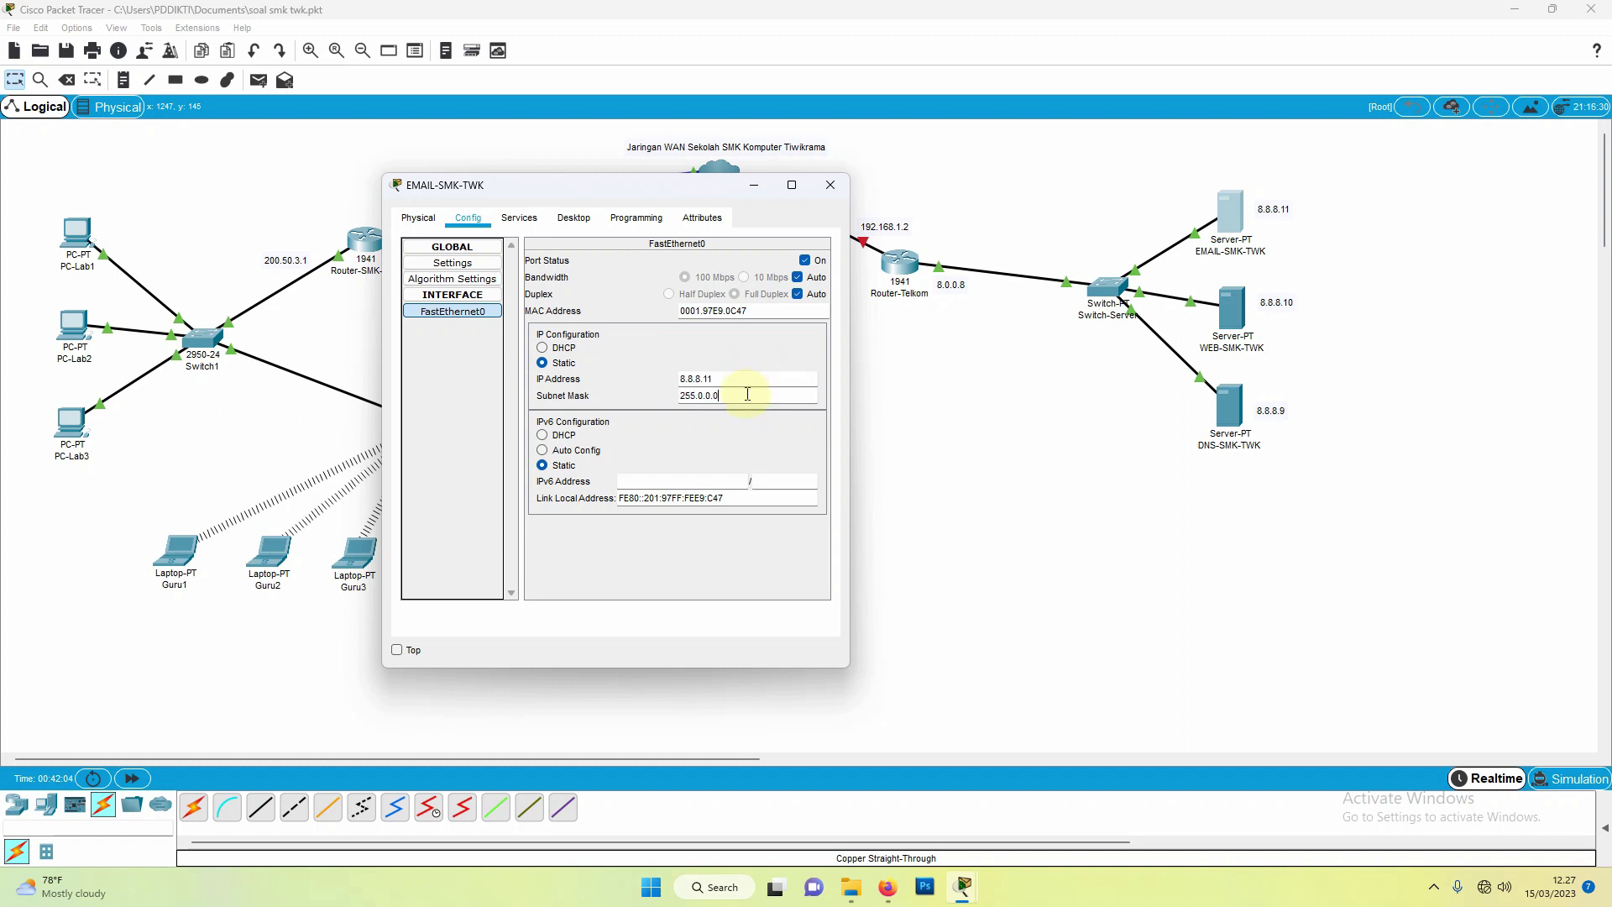
pyautogui.click(519, 222)
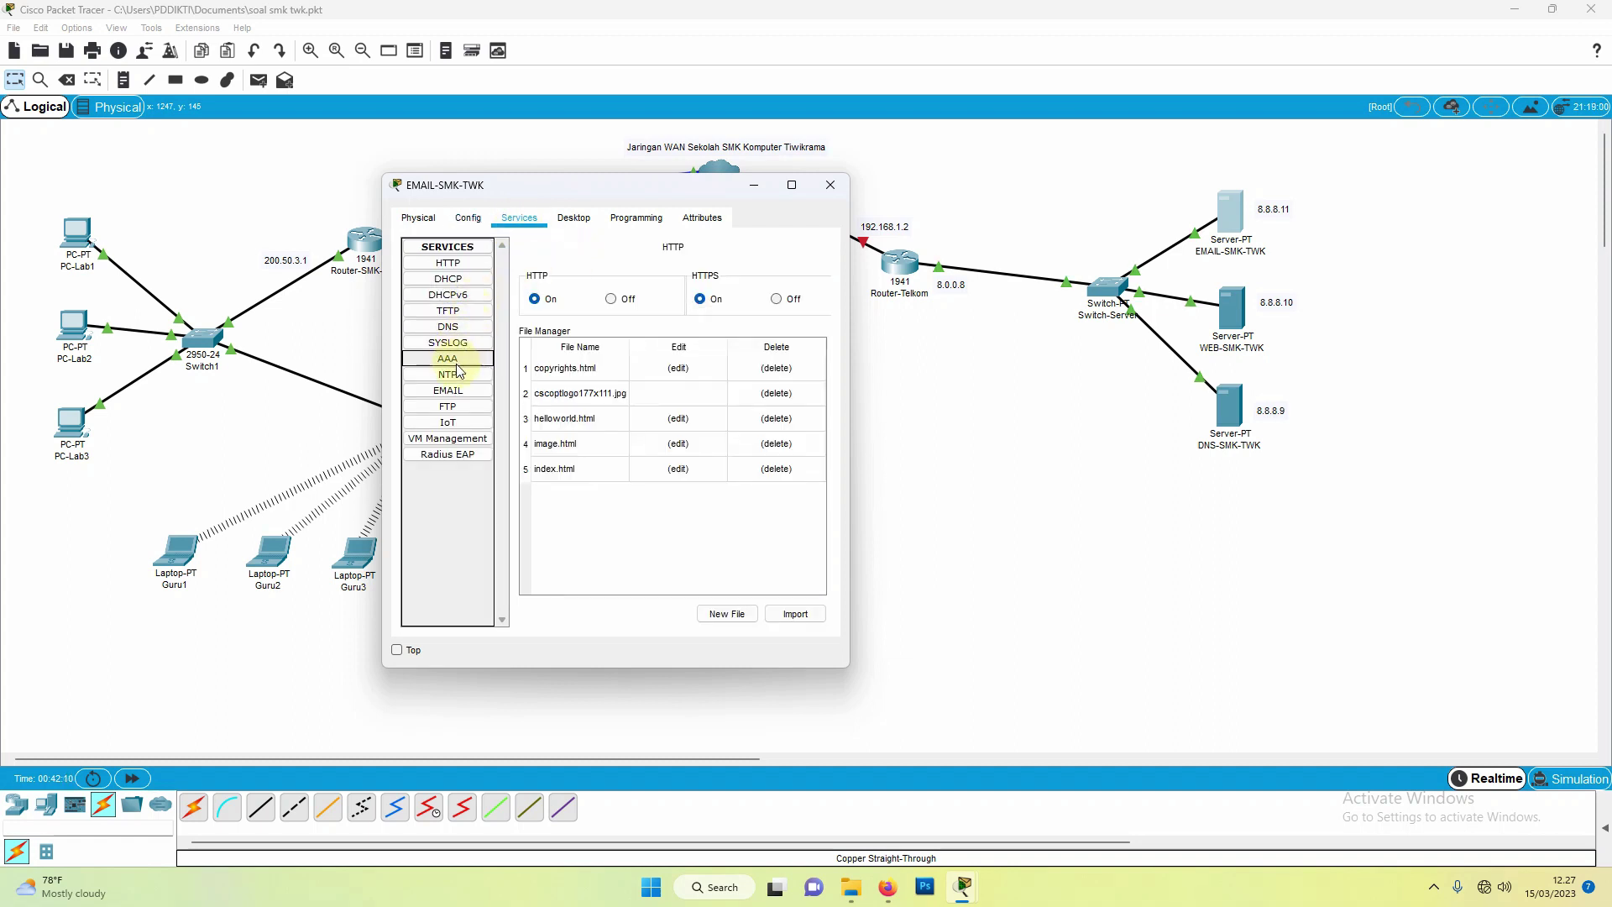
# Step: Set the email service's domain name to smk-twk.sc.id
pyautogui.click(449, 391)
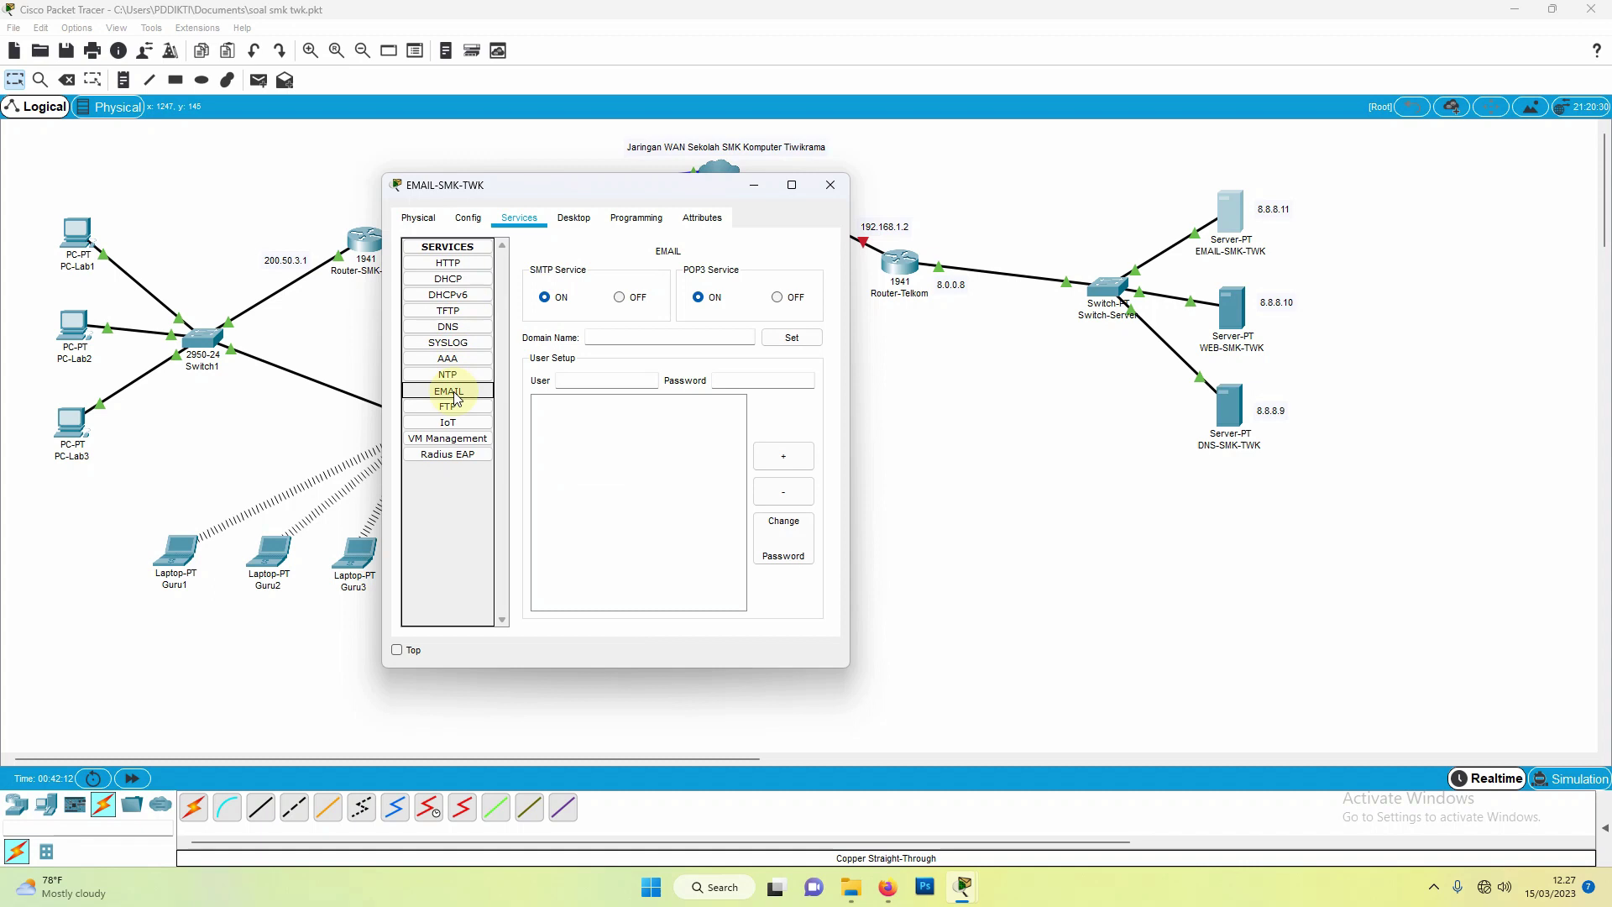
pyautogui.click(632, 336)
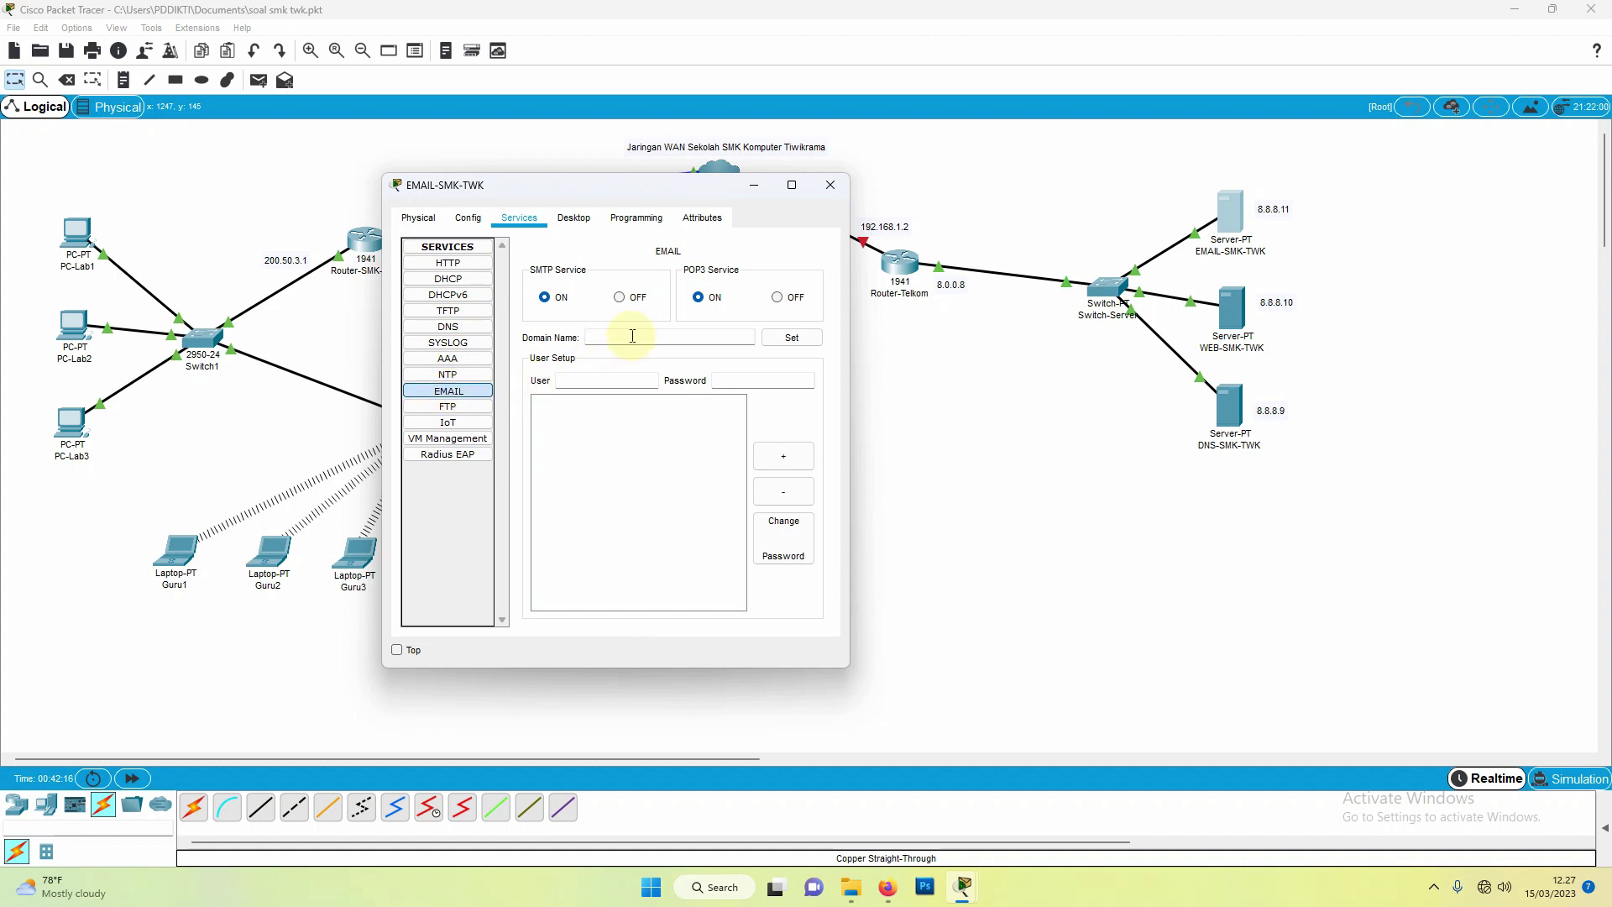
pyautogui.write('smk-twk')
pyautogui.write('.sc.id')
pyautogui.click(774, 344)
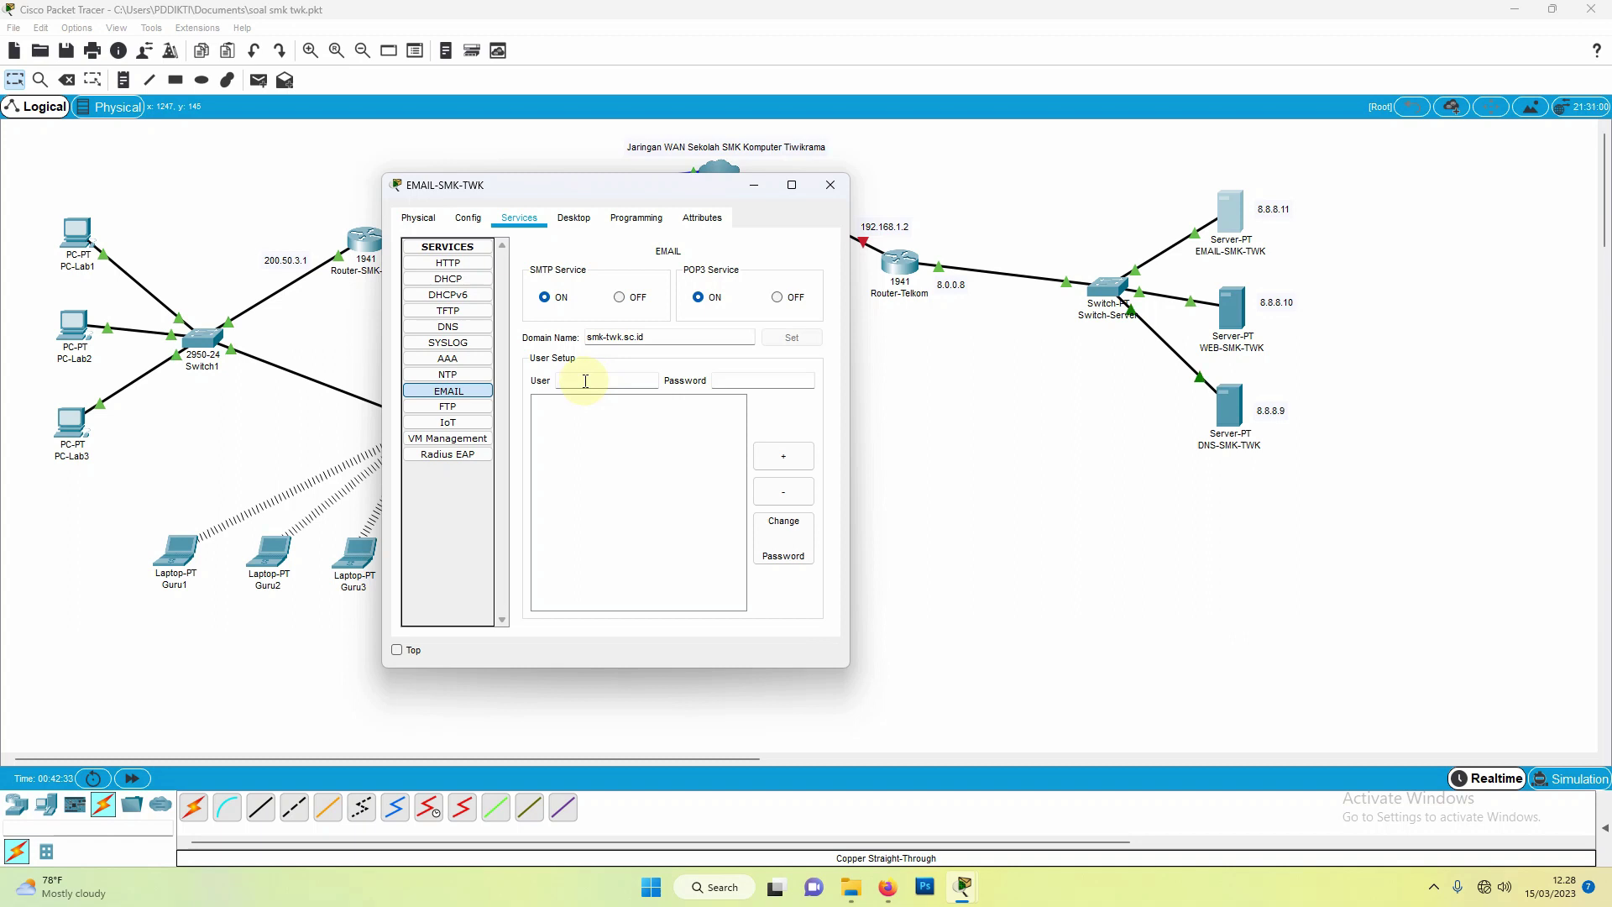
# Step: Add mail users guru1 and a second user, each with a password, then close the server window
pyautogui.write('guru1')
pyautogui.click(738, 386)
pyautogui.write('12345')
pyautogui.click(789, 461)
pyautogui.write('1')
pyautogui.click(754, 382)
pyautogui.click(785, 460)
pyautogui.moveTo(613, 184); pyautogui.dragTo(664, 212)
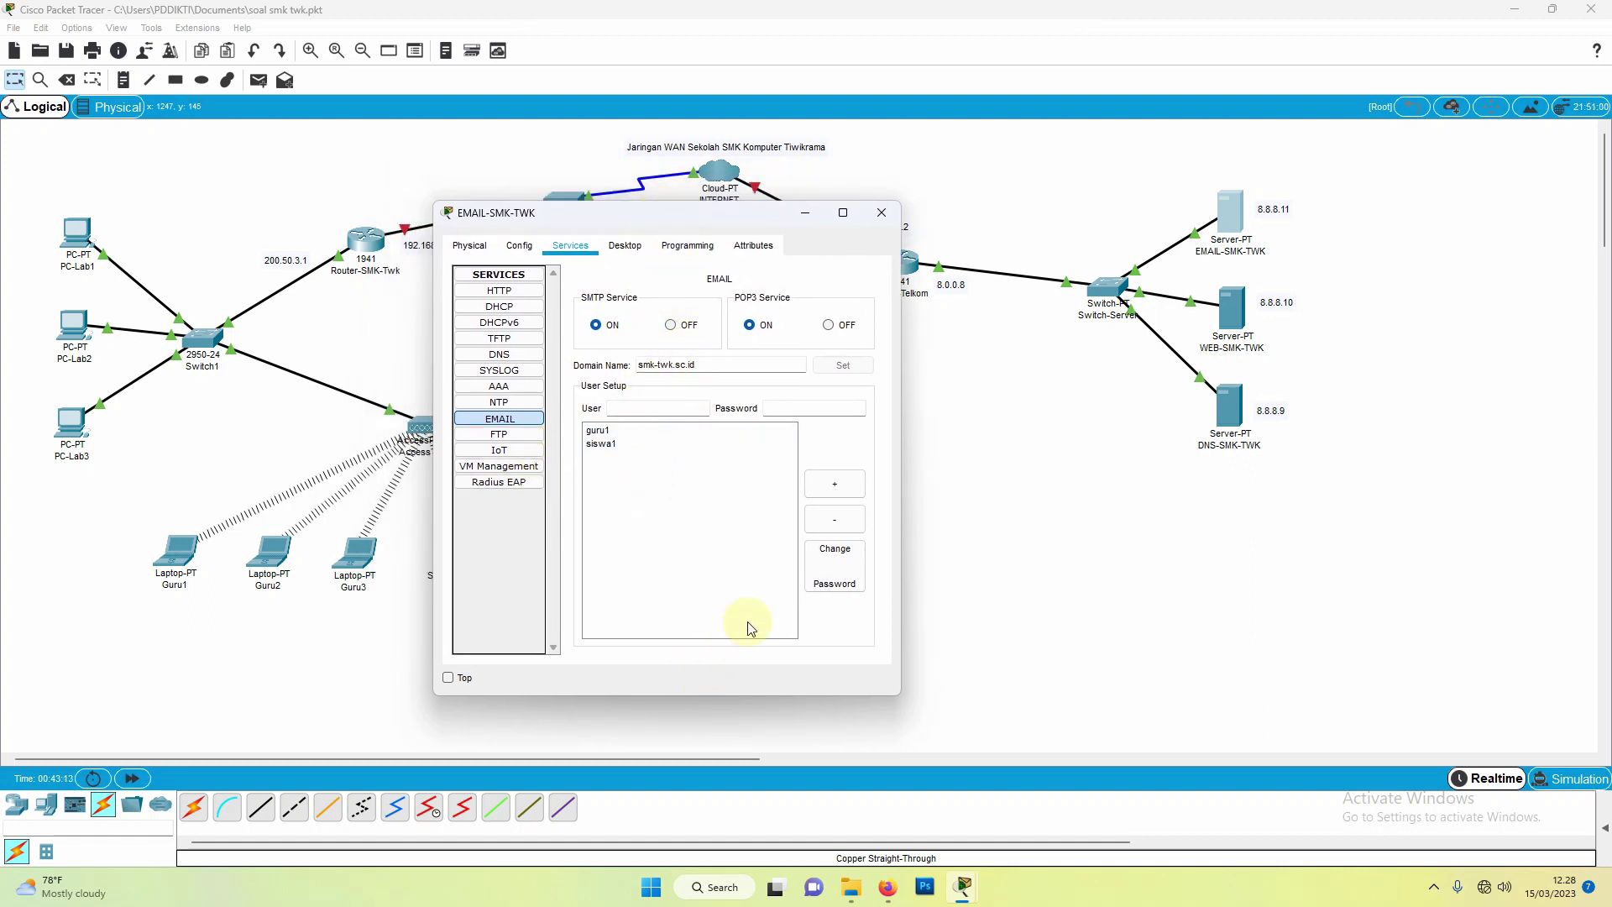
pyautogui.click(882, 214)
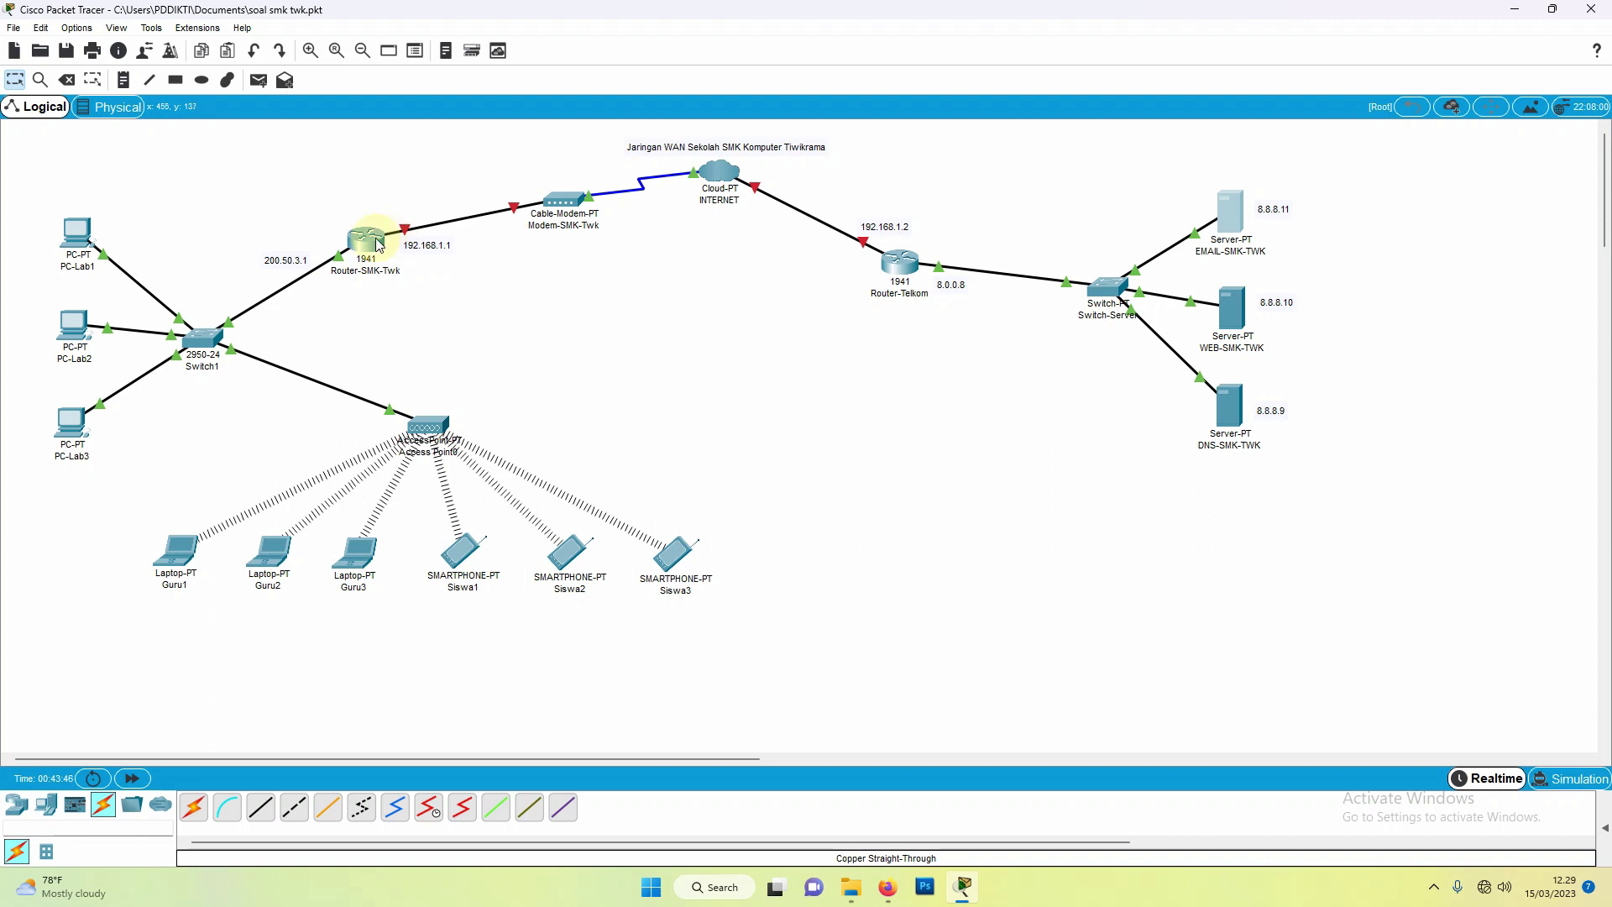
# Step: Turn on Router-SMK-Twk's GigabitEthernet0/1 with IP 192.168.1.1 and mask 255.255.255.0
pyautogui.click(374, 239)
pyautogui.moveTo(744, 195); pyautogui.dragTo(1064, 204)
pyautogui.click(966, 230)
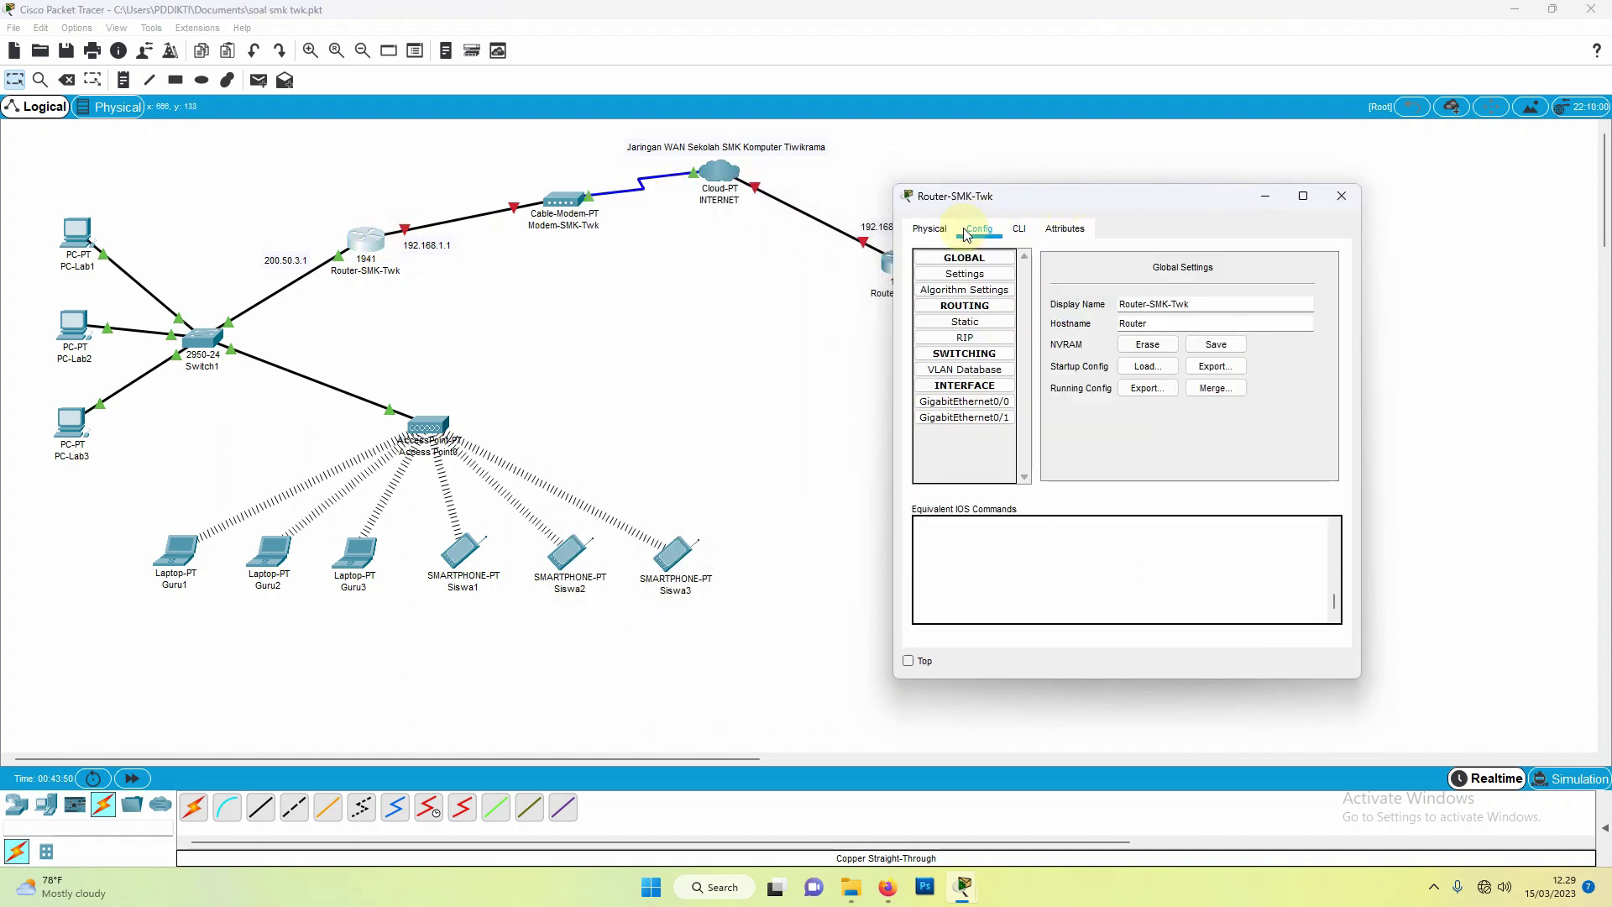
pyautogui.click(967, 418)
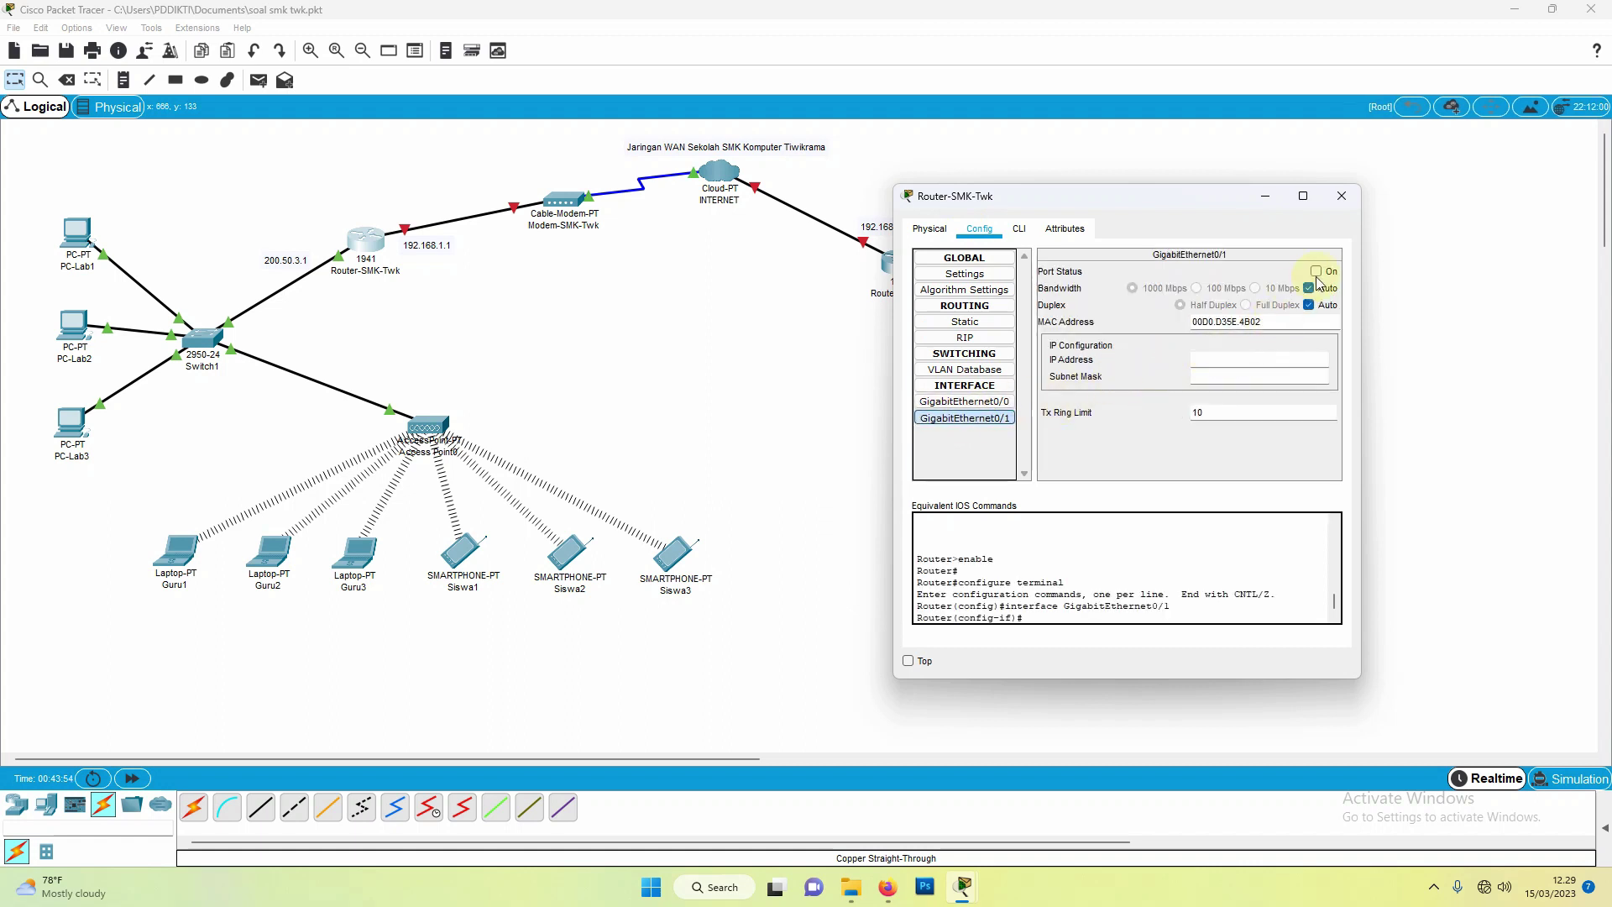
pyautogui.click(1317, 272)
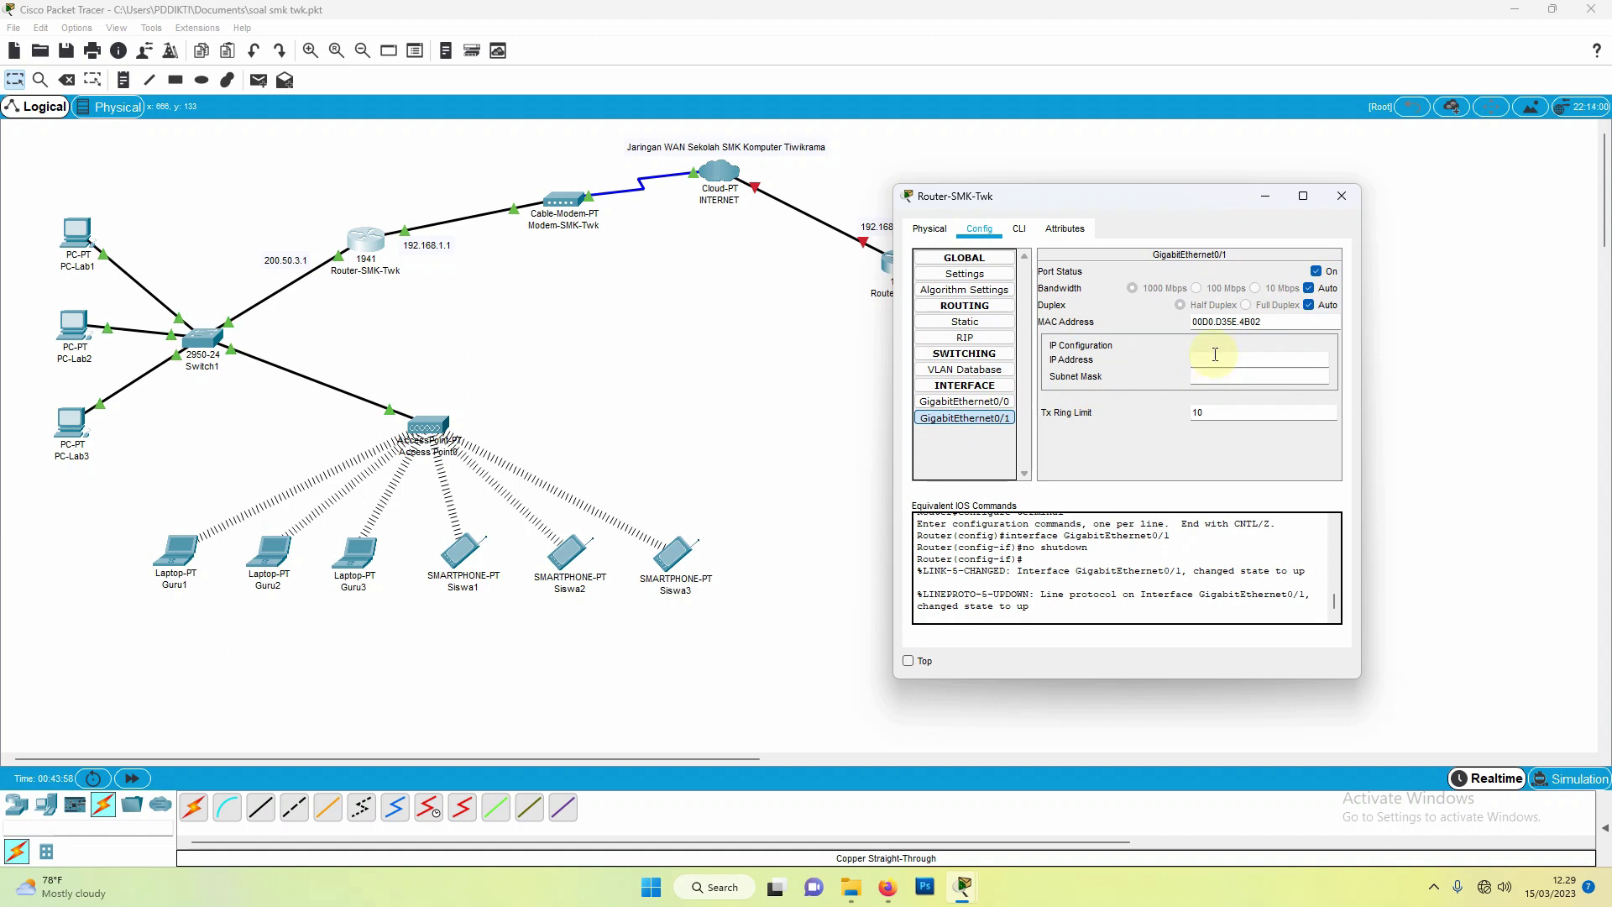
pyautogui.click(1215, 354)
pyautogui.write('192.168.1.1')
pyautogui.click(1236, 379)
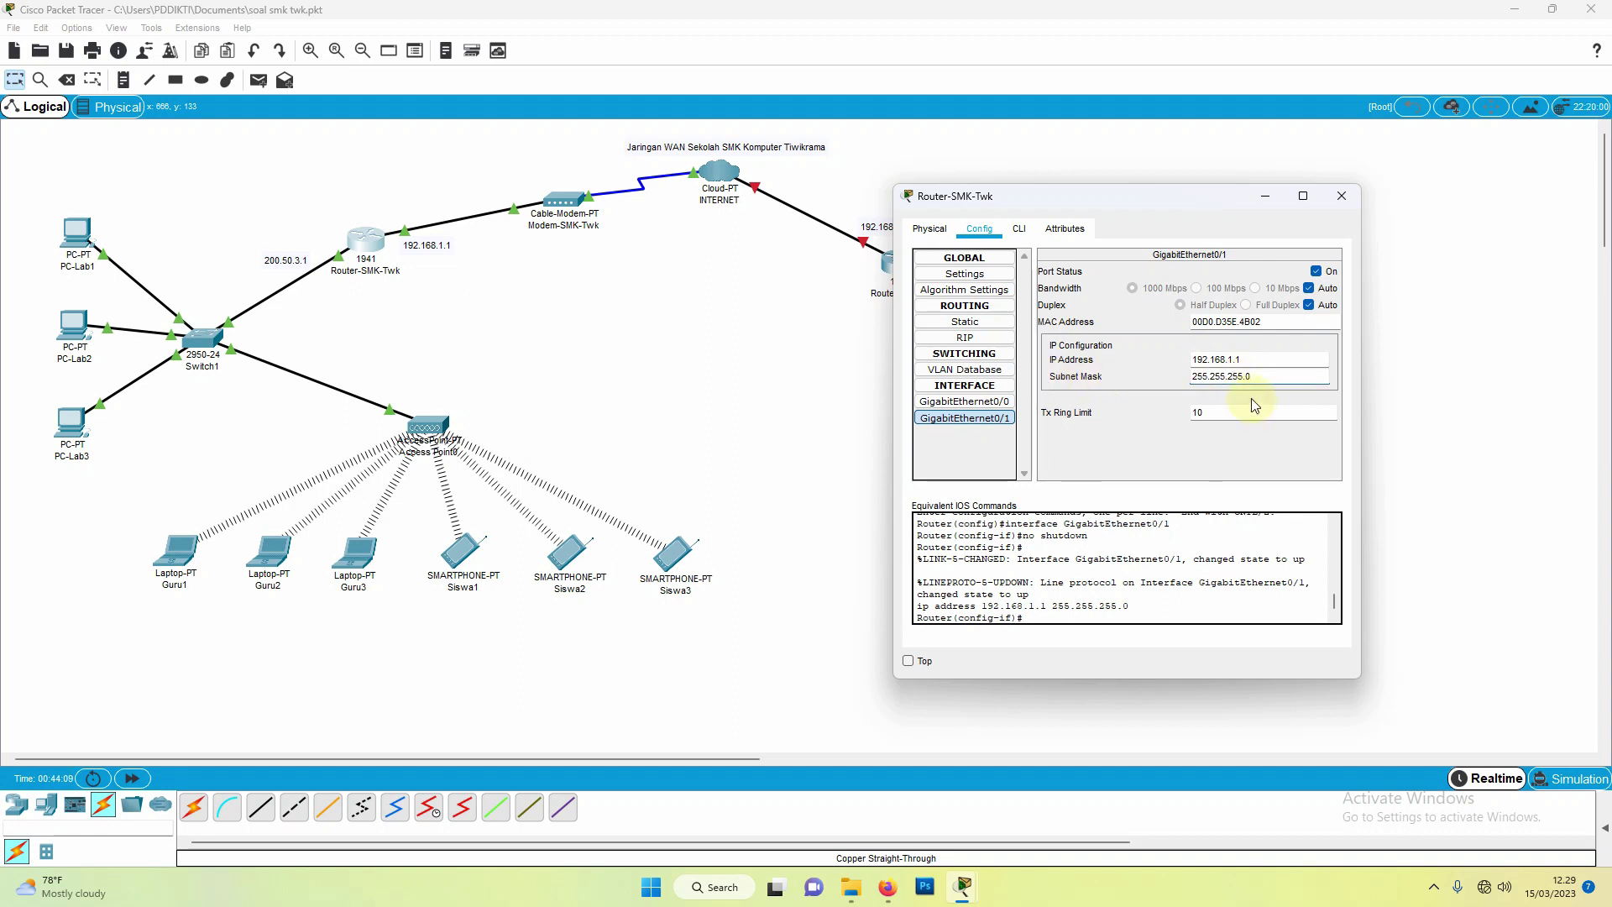
pyautogui.click(1338, 202)
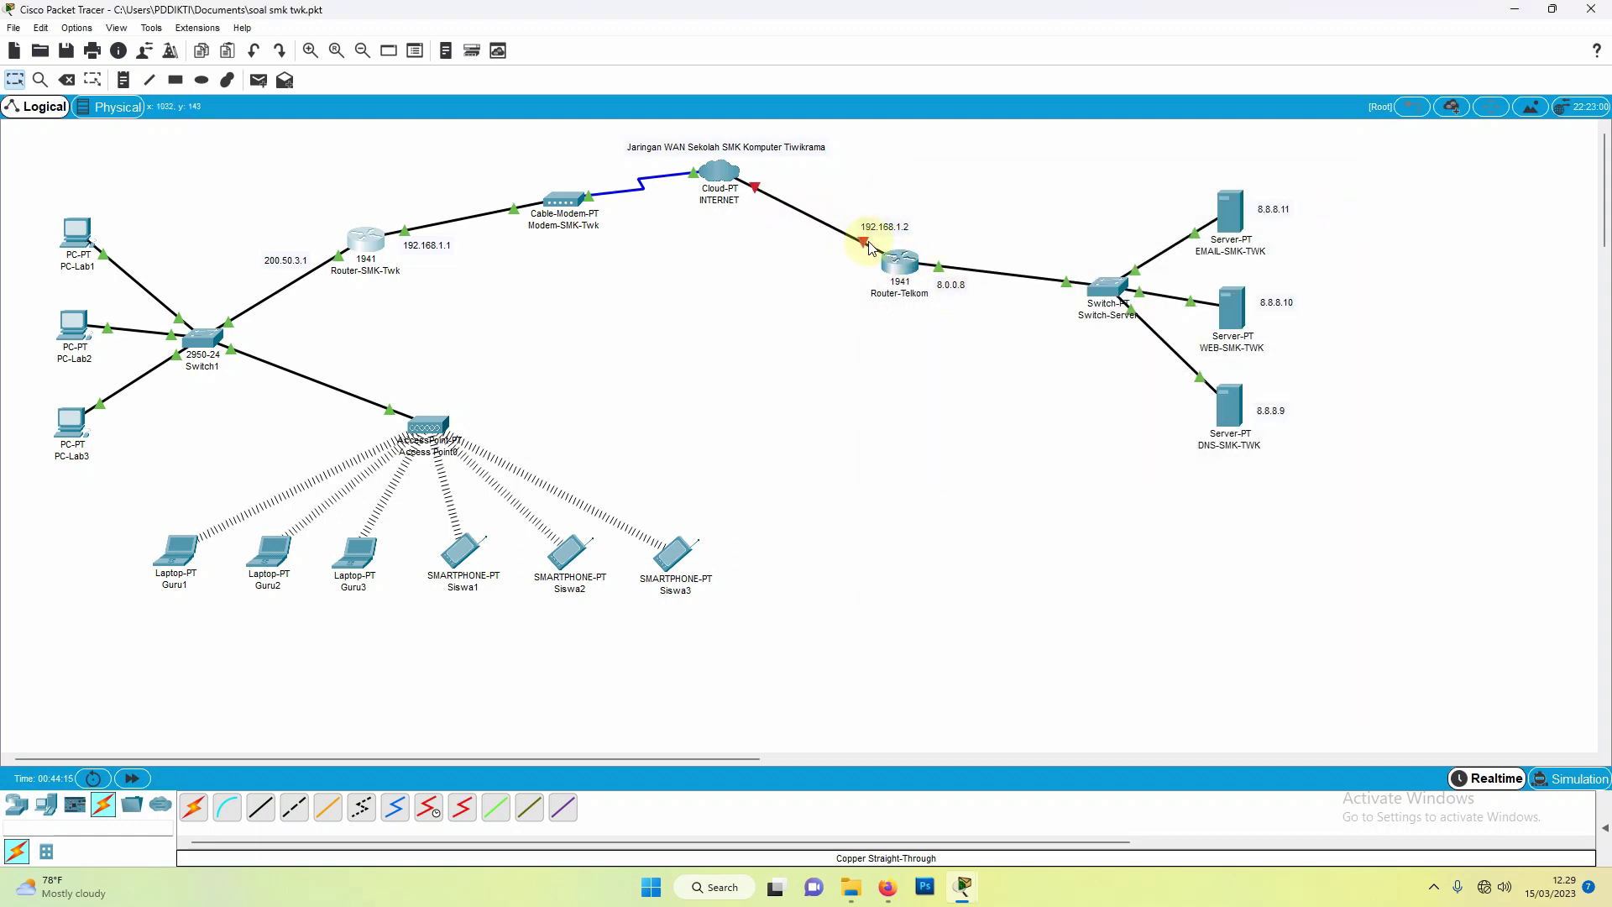
# Step: Turn on Router-Telkom's GigabitEthernet0/0 at 192.168.1.2/255.255.255.0 and relabel its link note 192.168.1.2
pyautogui.moveTo(869, 248)
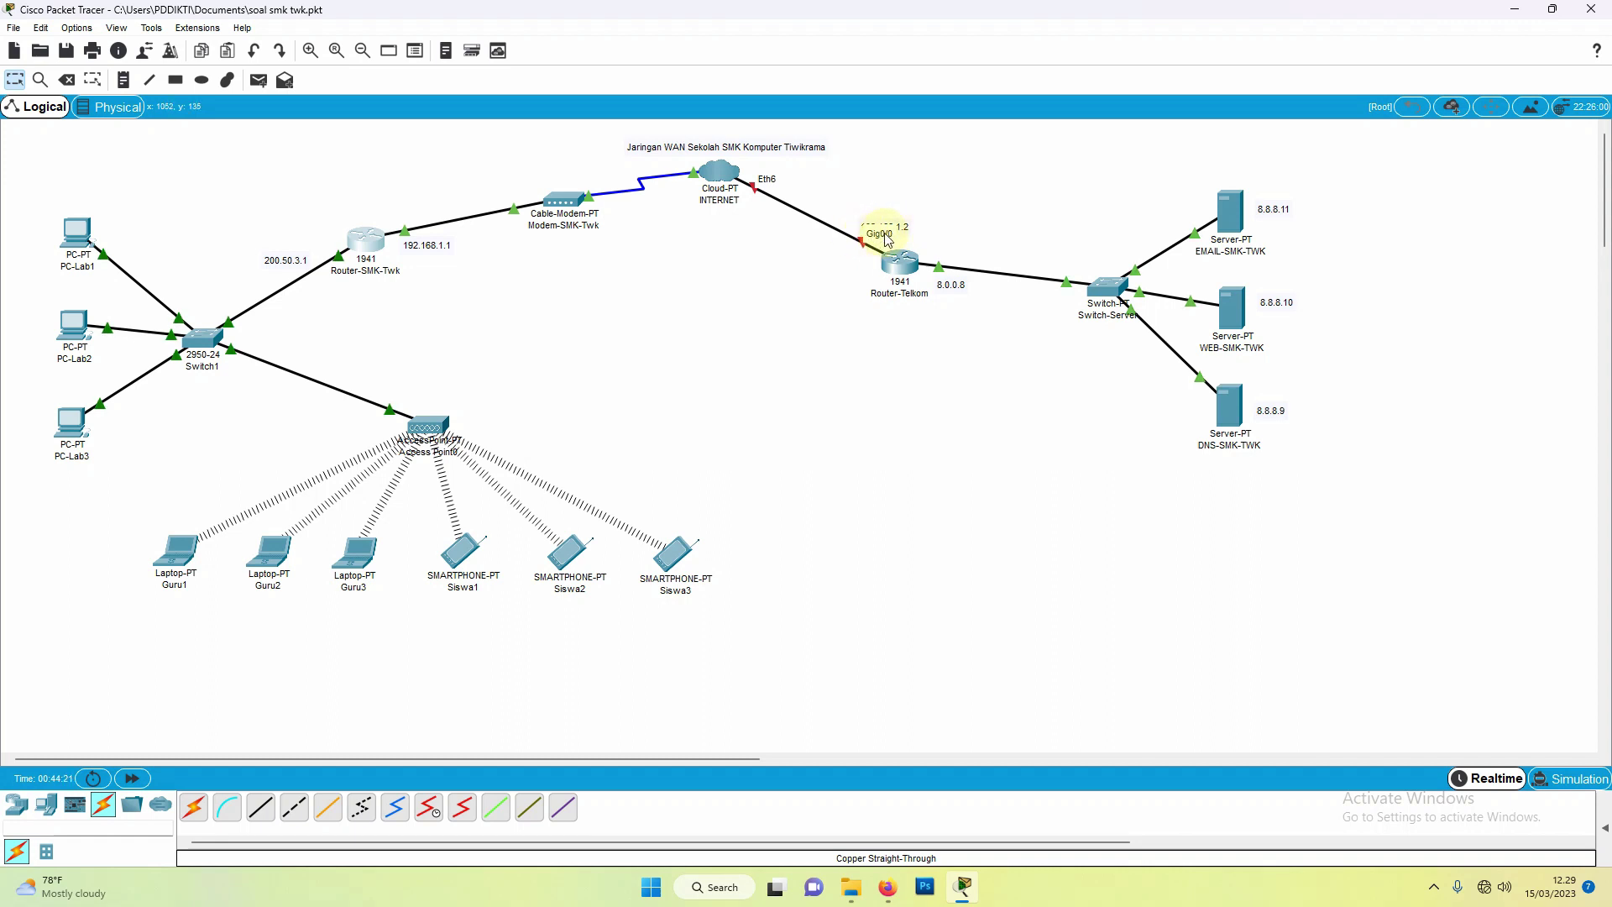
pyautogui.click(896, 267)
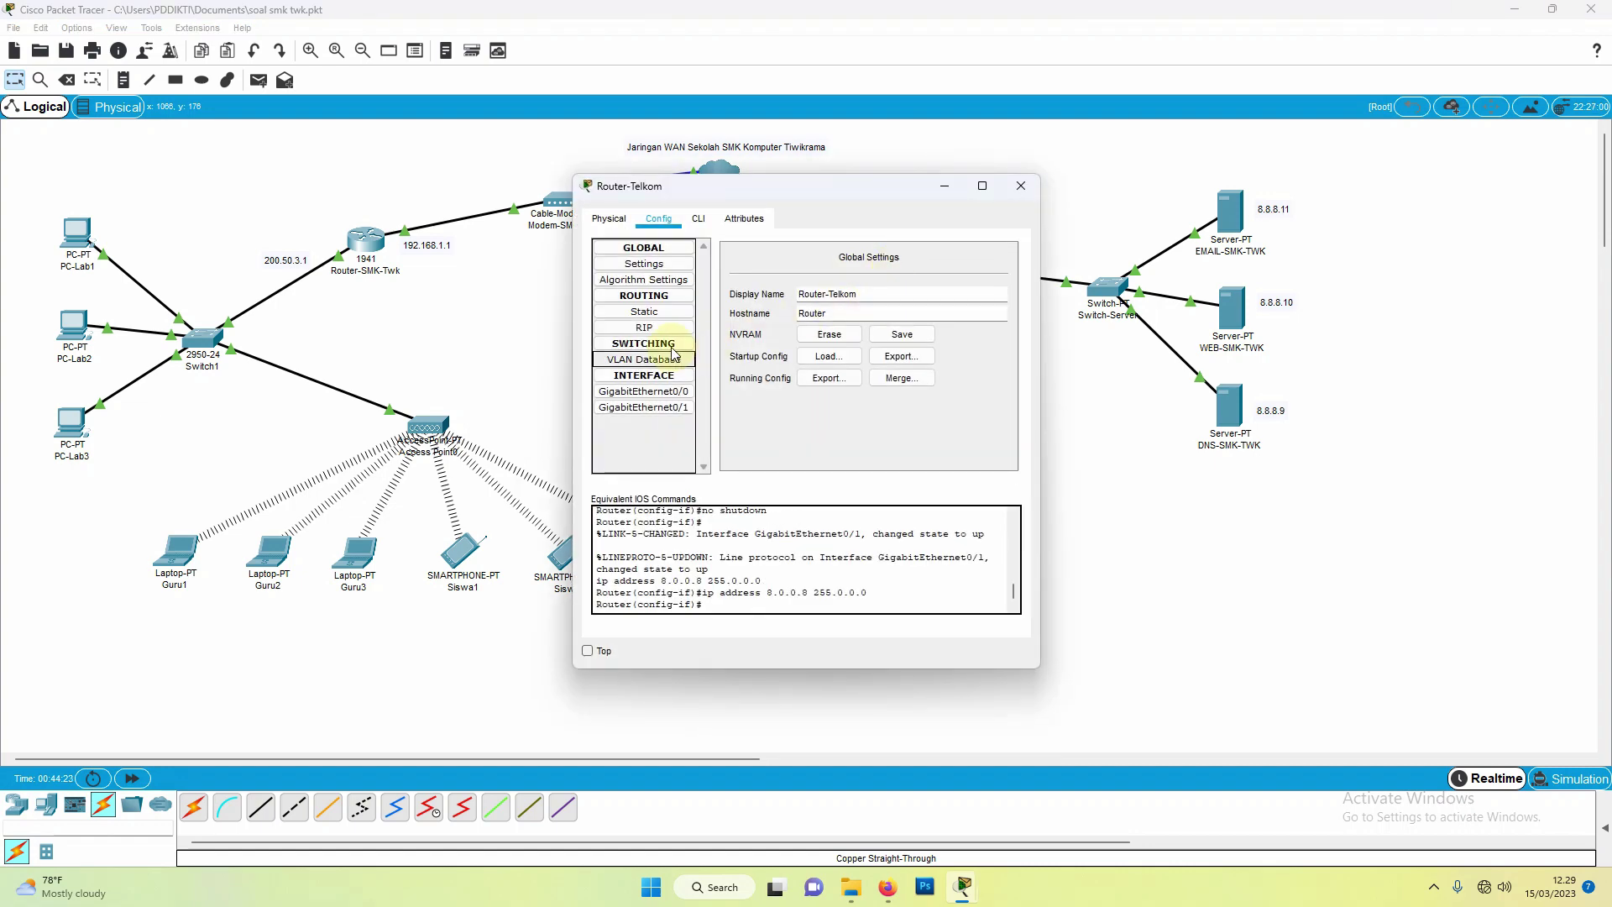
pyautogui.click(644, 392)
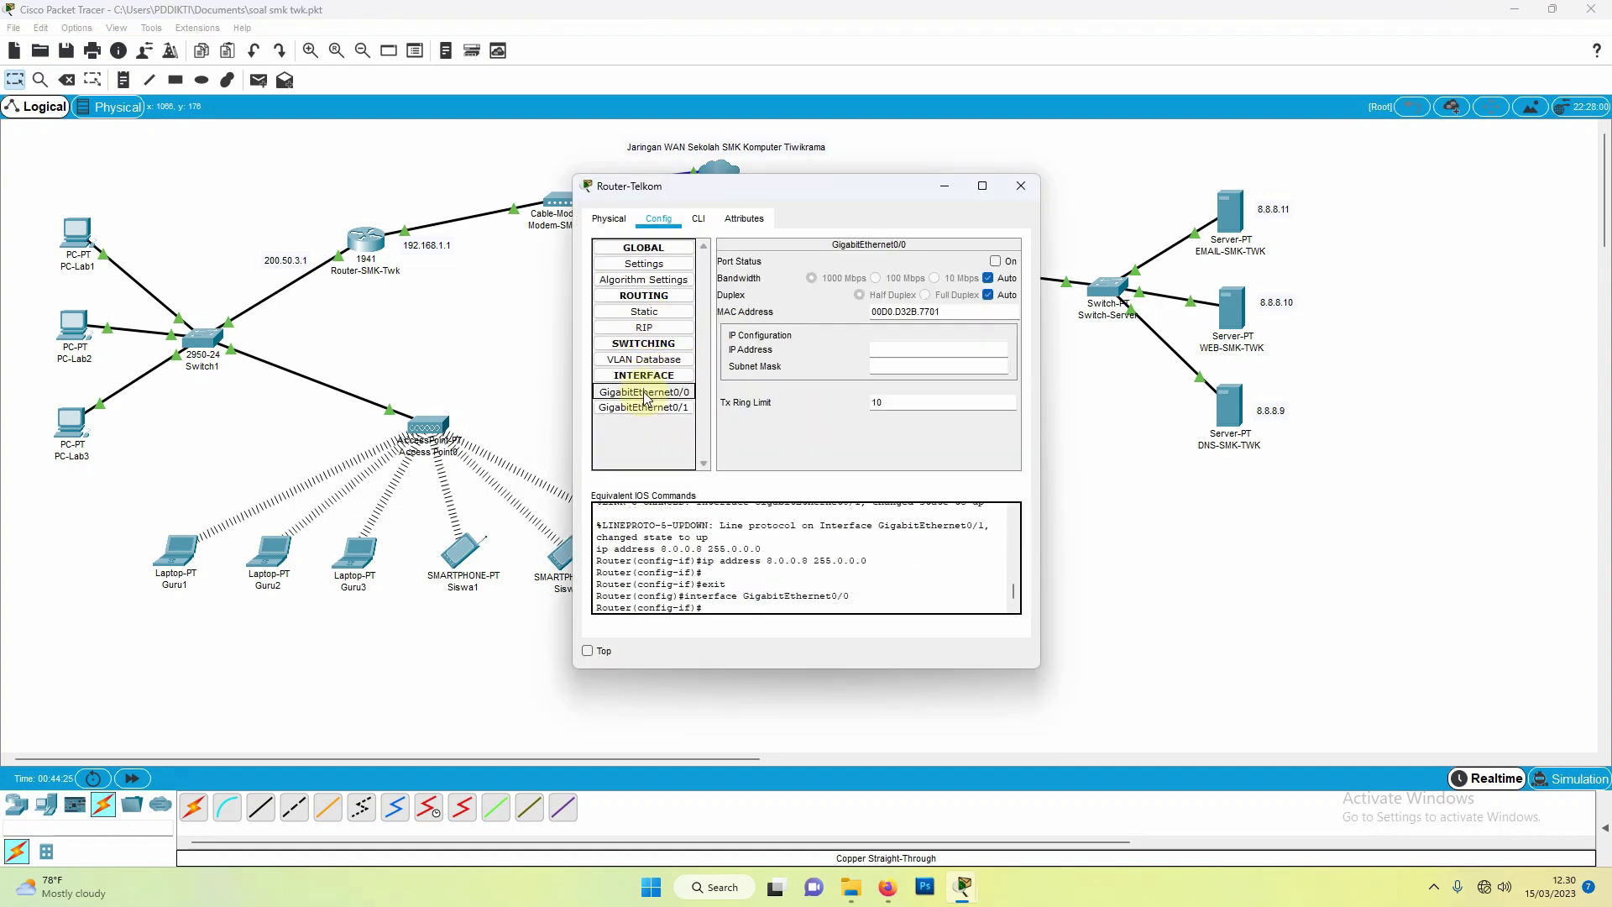
pyautogui.moveTo(835, 193); pyautogui.dragTo(688, 279)
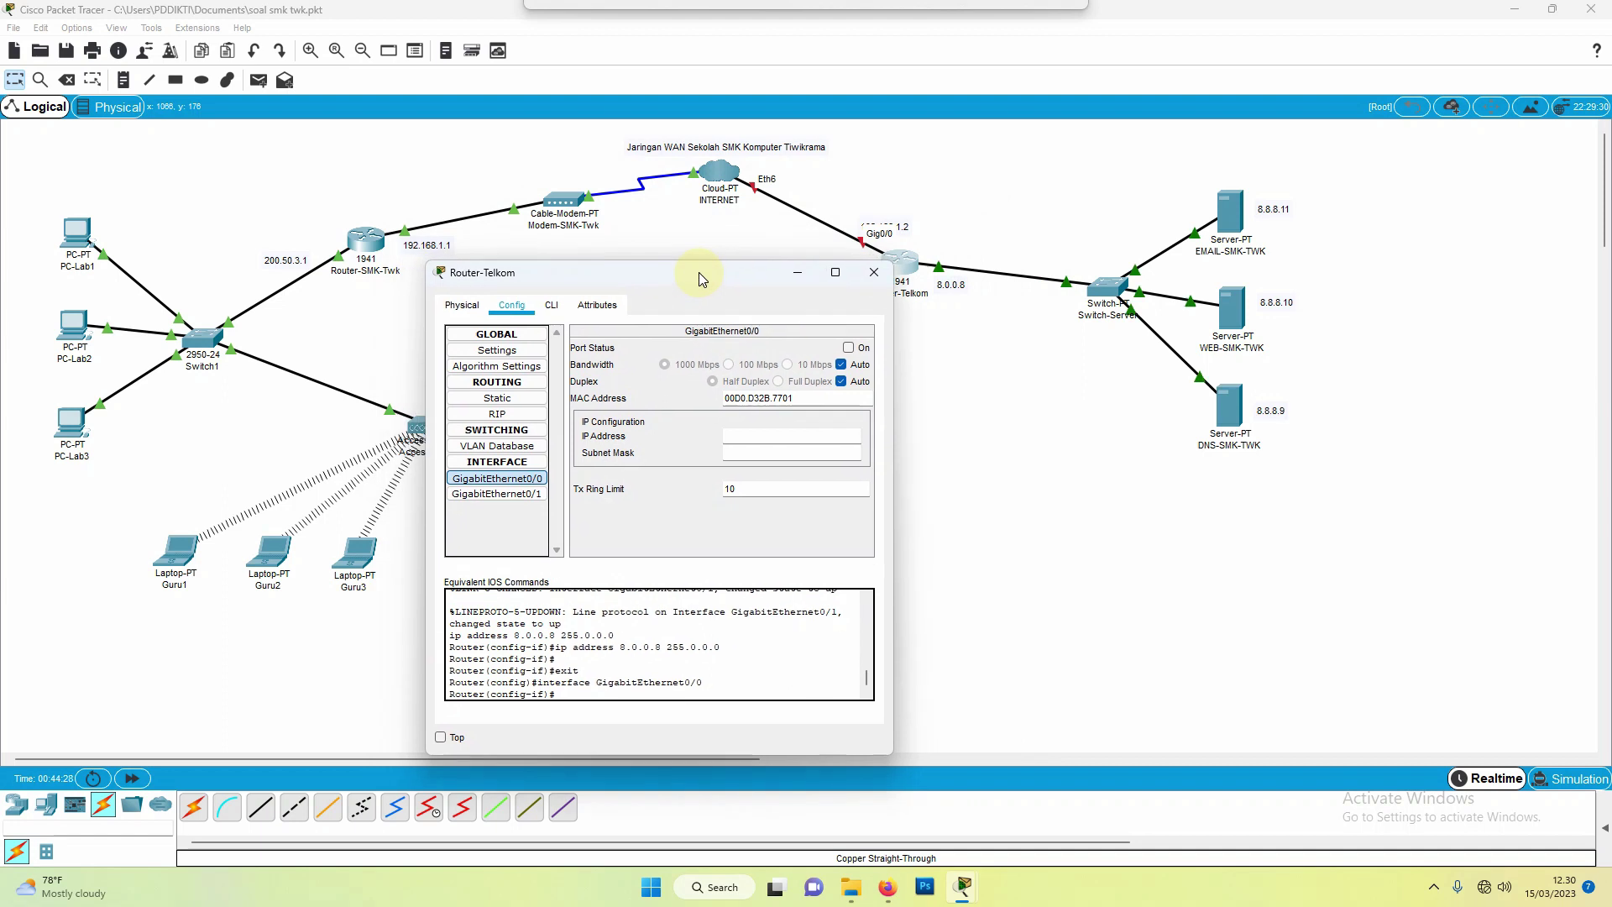
pyautogui.click(848, 347)
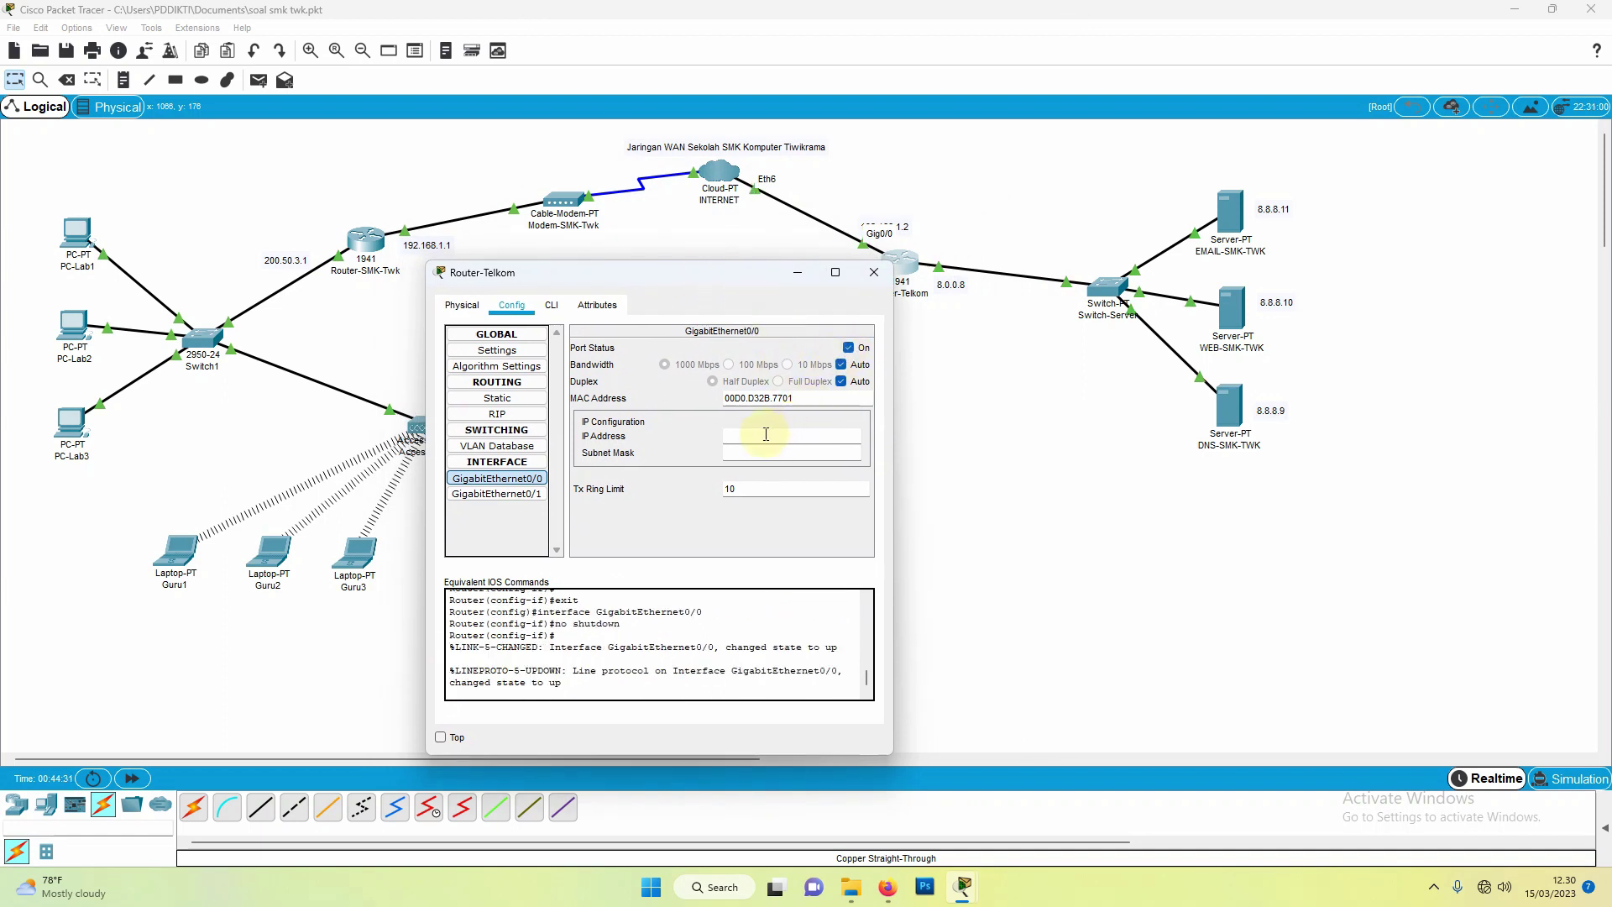
pyautogui.click(905, 233)
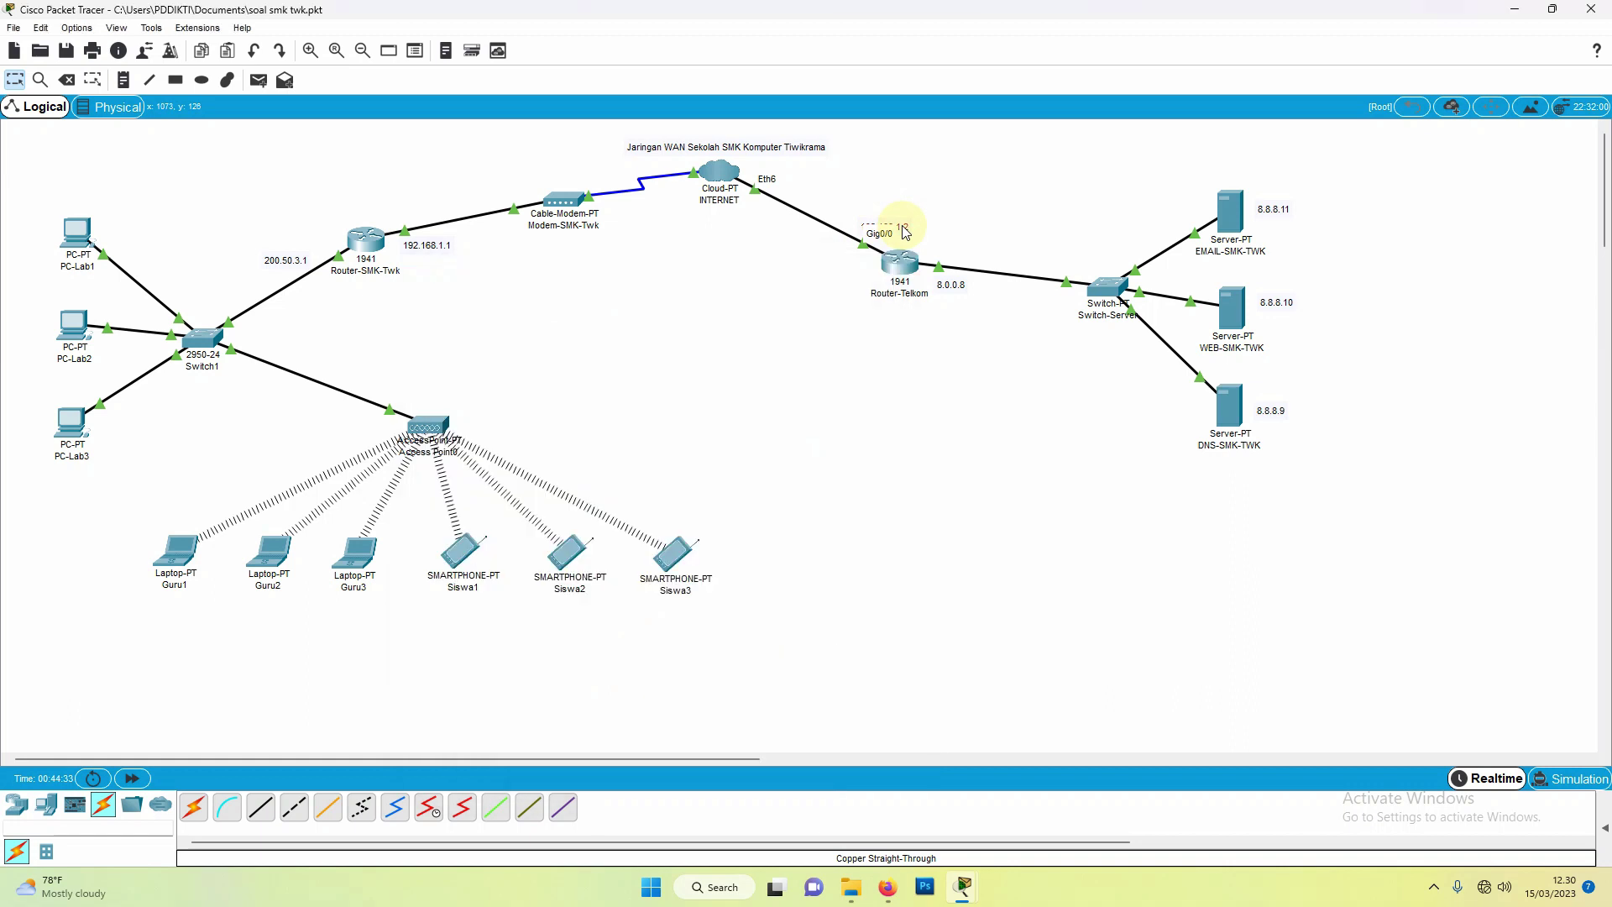
pyautogui.doubleClick(904, 225)
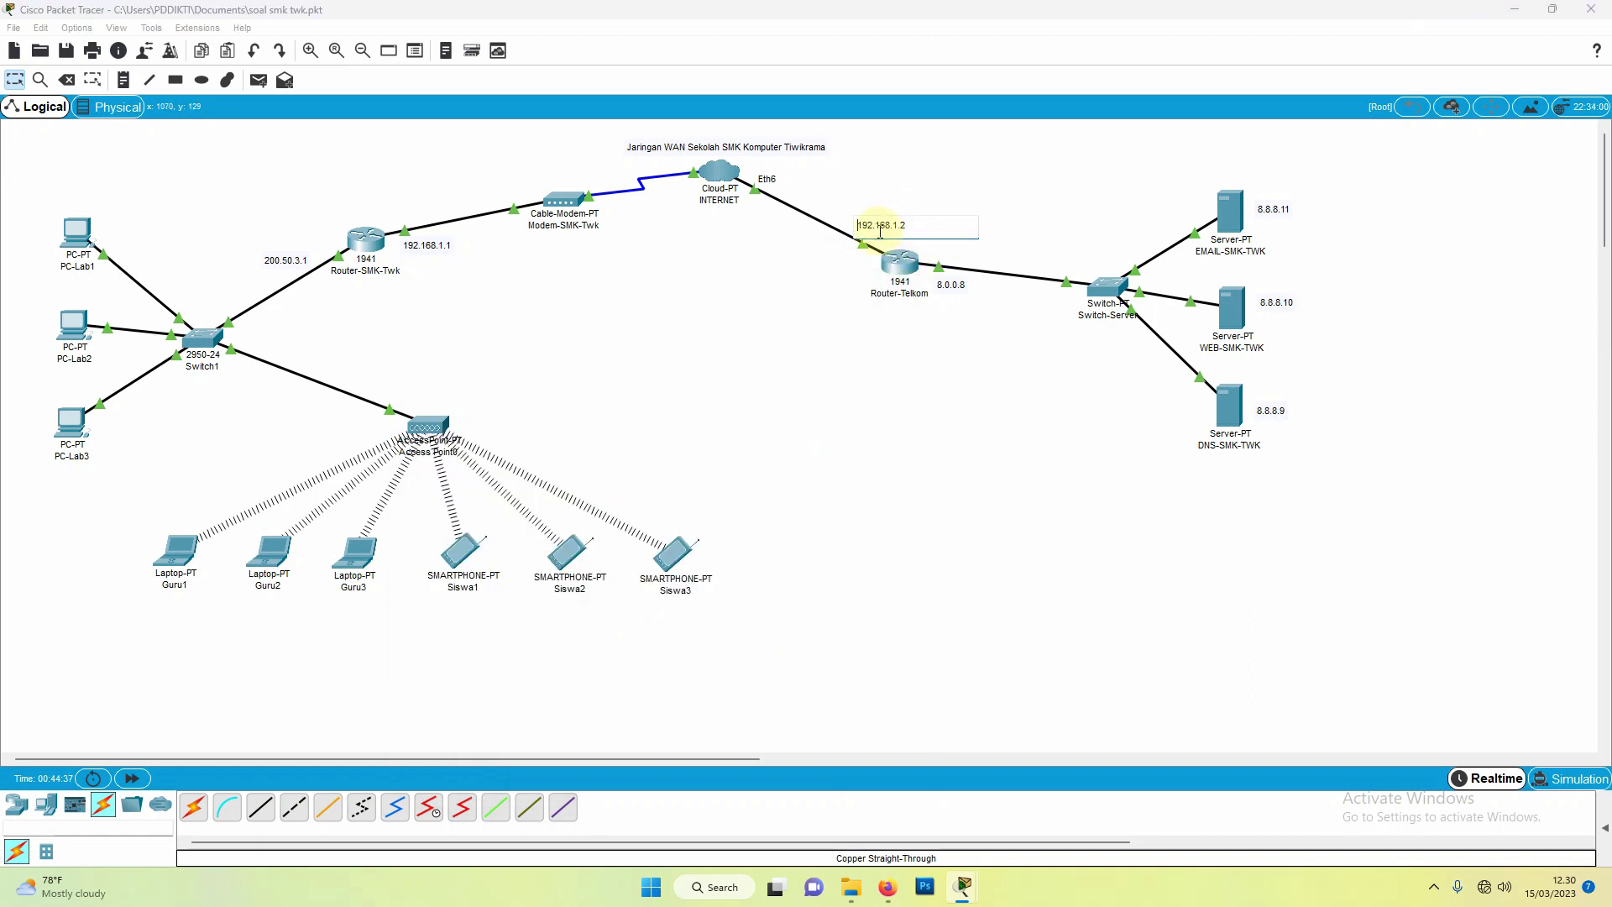
pyautogui.click(894, 262)
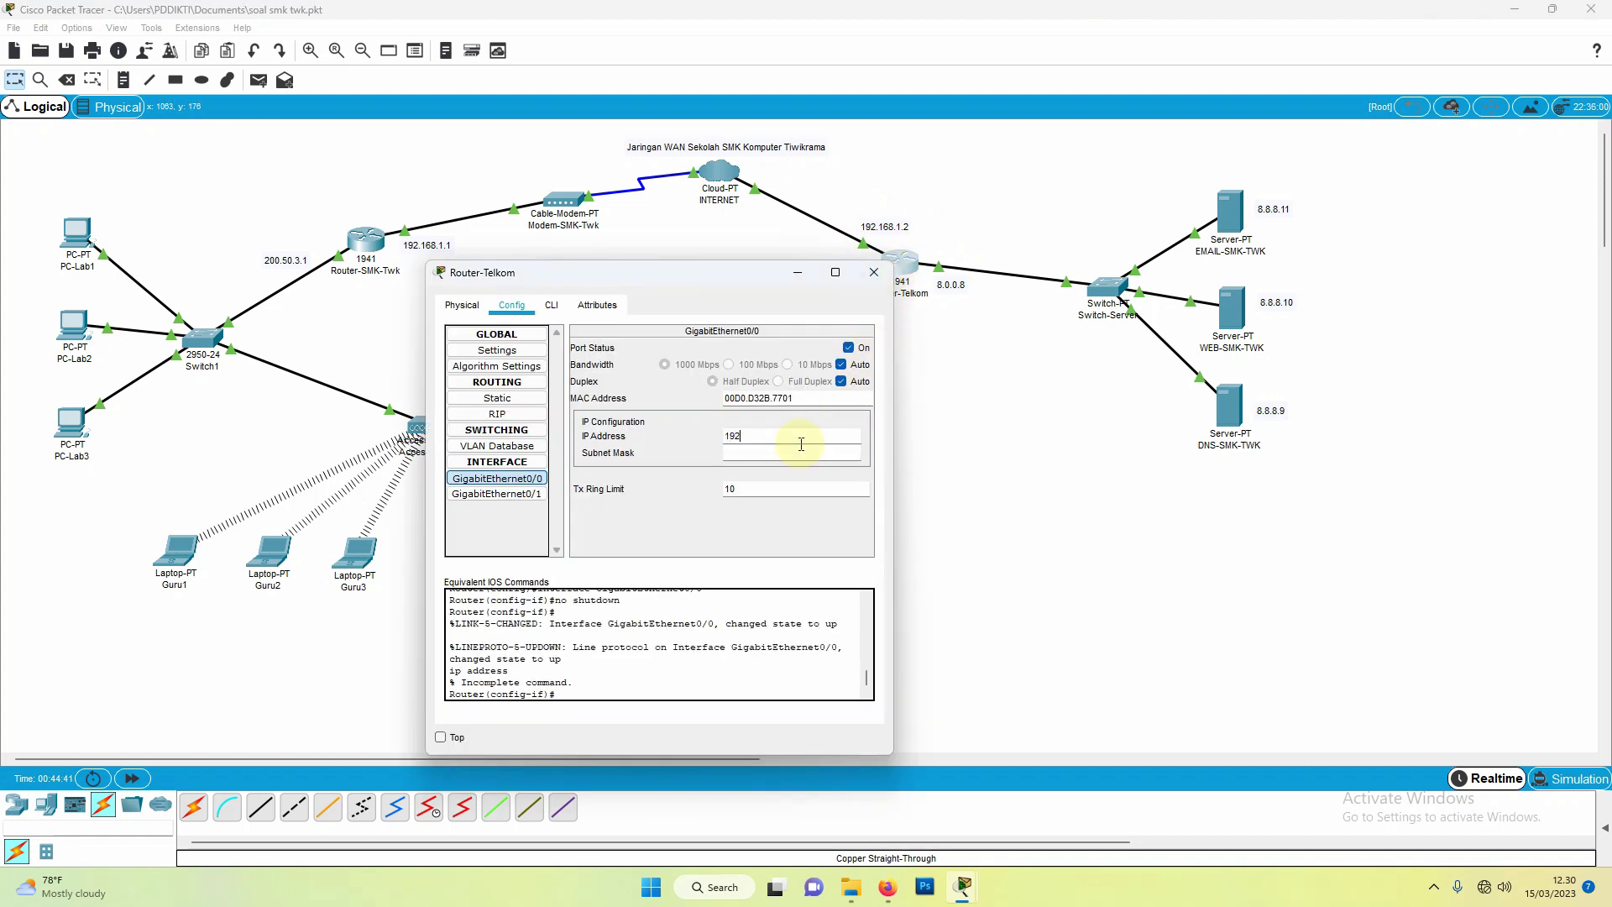
pyautogui.click(801, 444)
pyautogui.write('192.168.1.2')
pyautogui.click(792, 454)
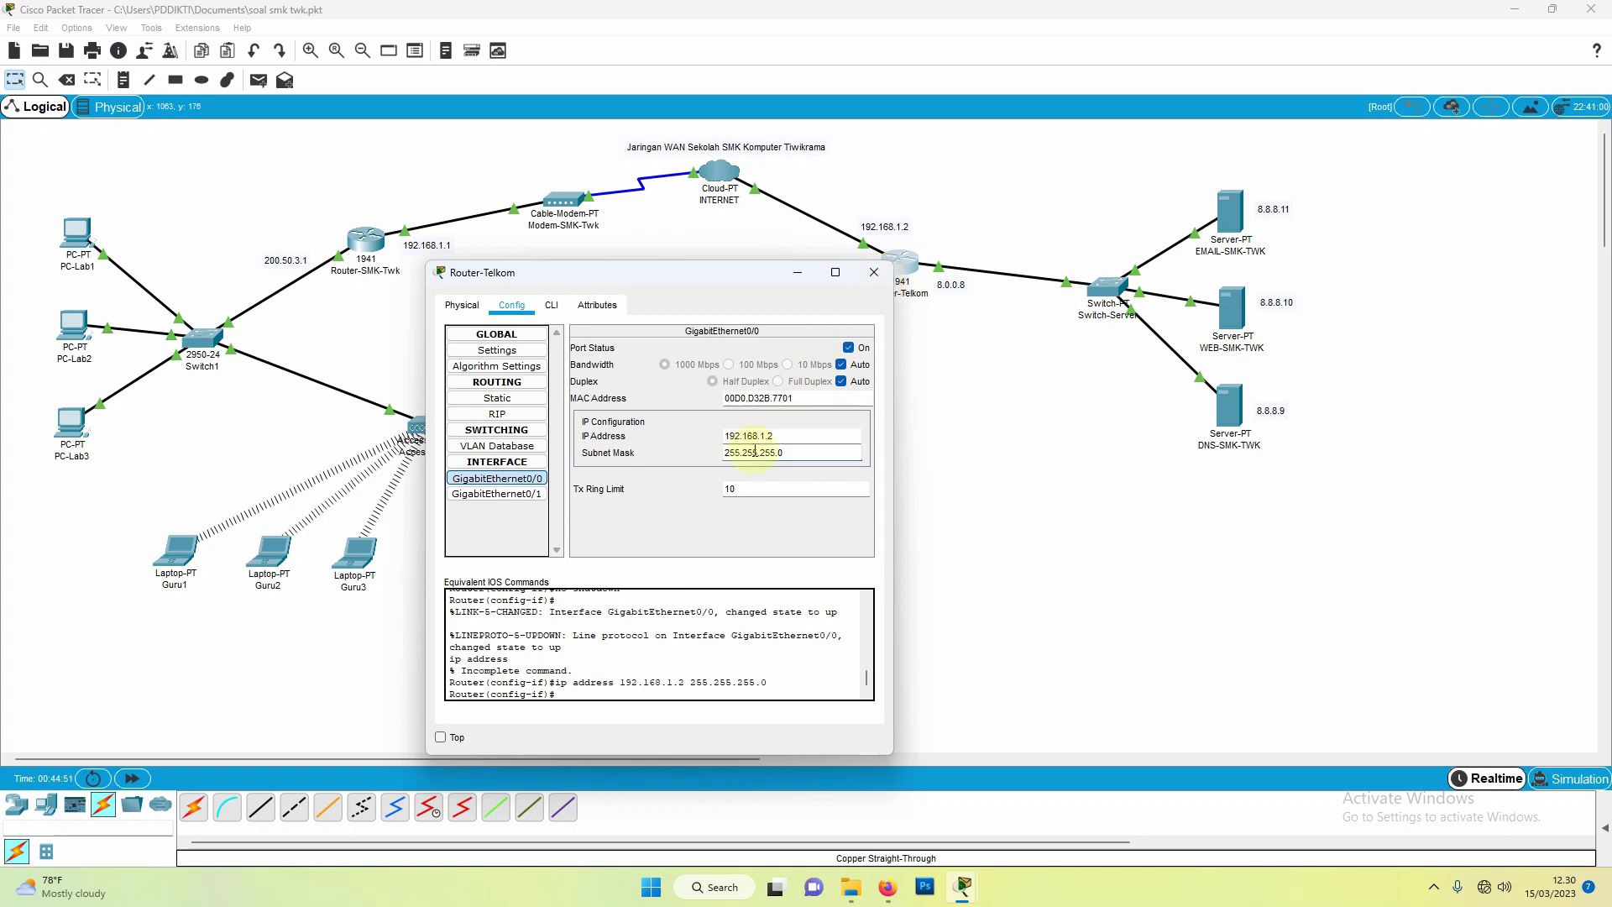
pyautogui.click(873, 272)
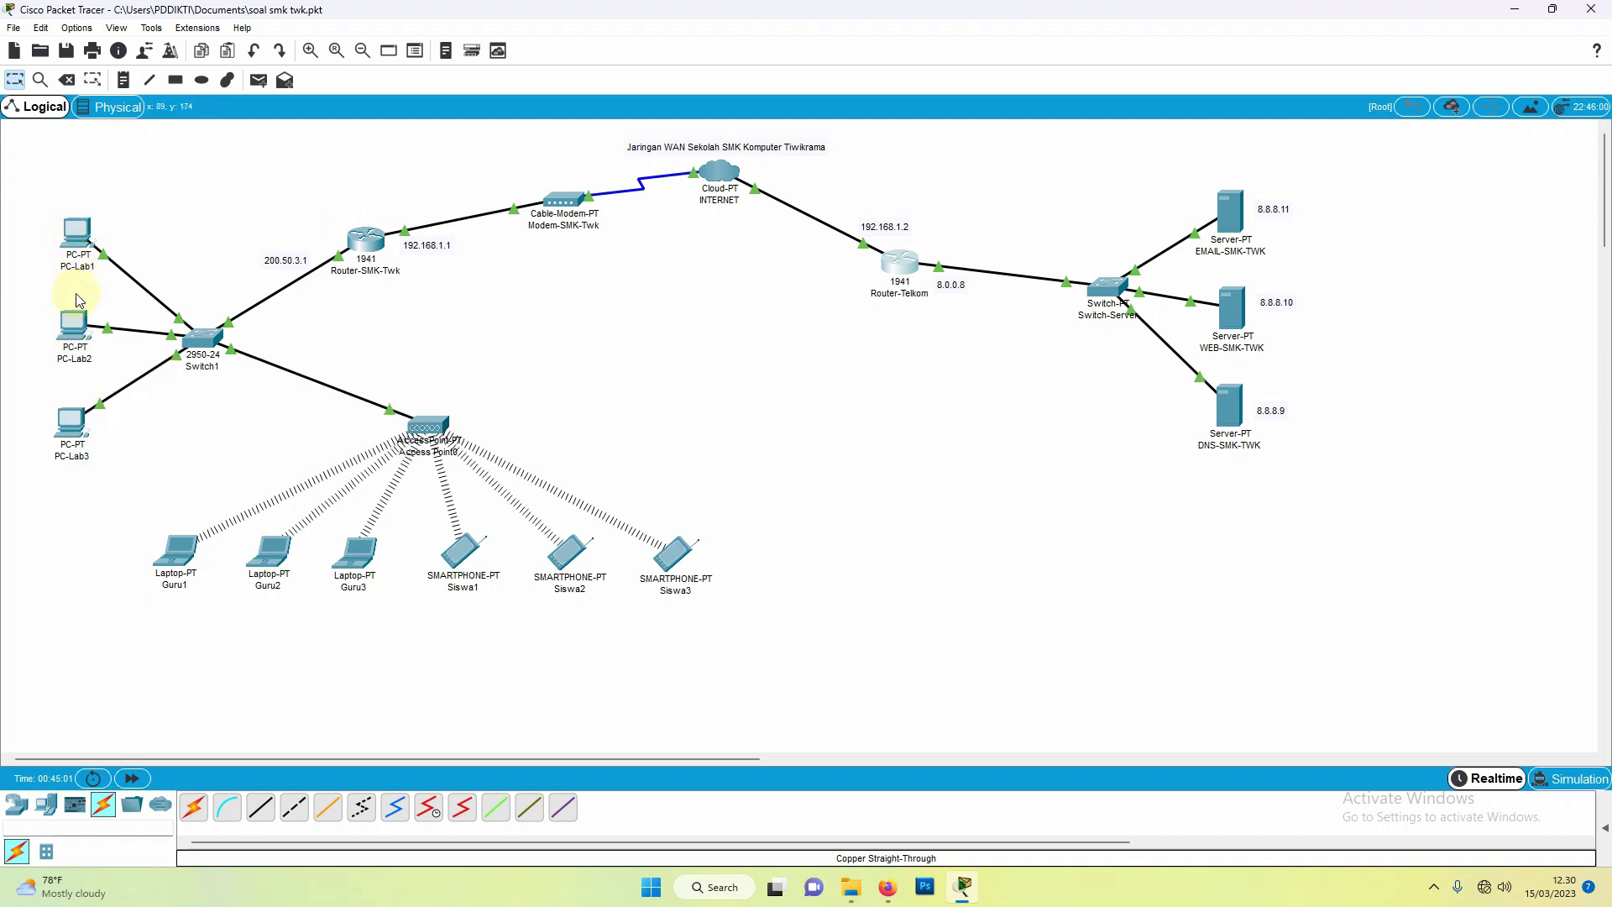
# Step: Send simple PDU pings from PC-Lab1 to PC-Lab2 and to Router-SMK-Twk
pyautogui.click(260, 81)
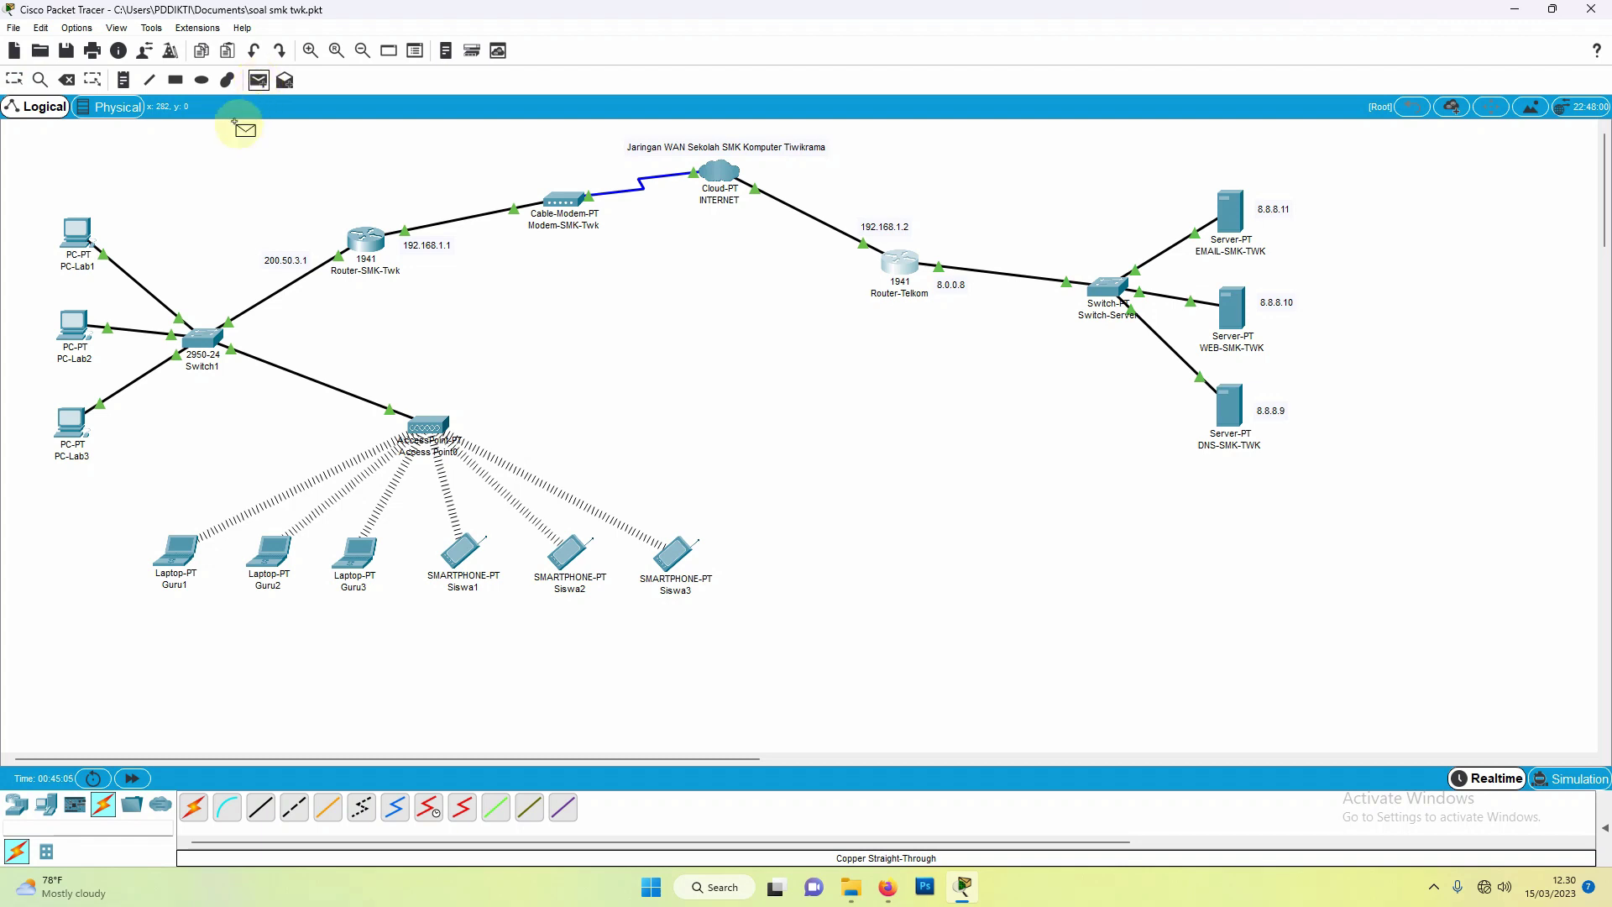
pyautogui.click(77, 225)
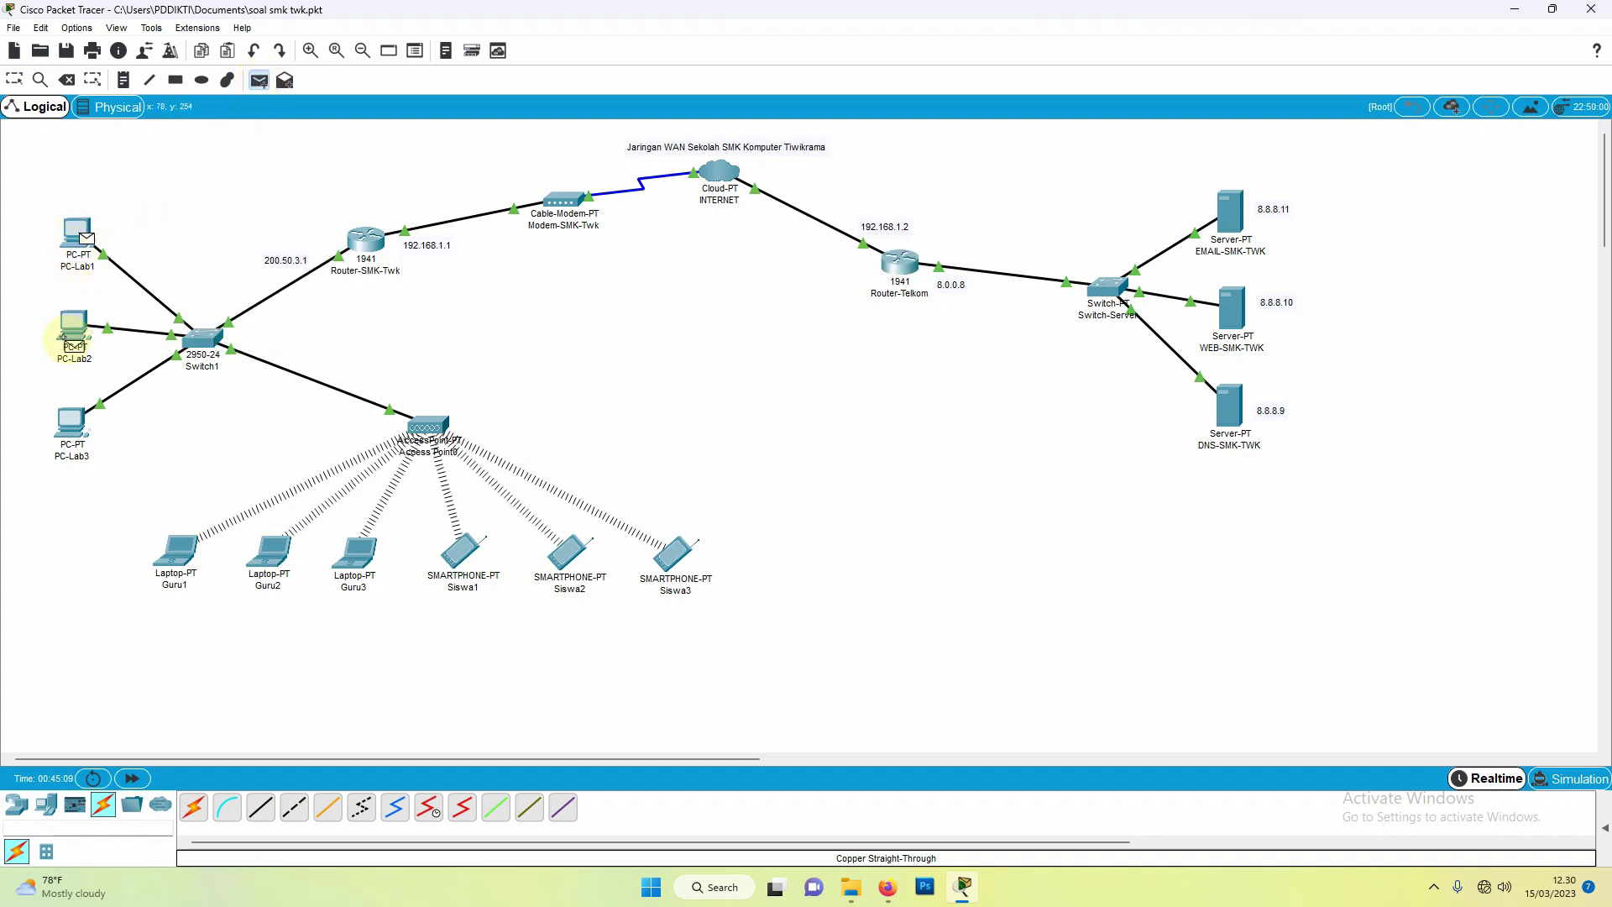
pyautogui.click(80, 335)
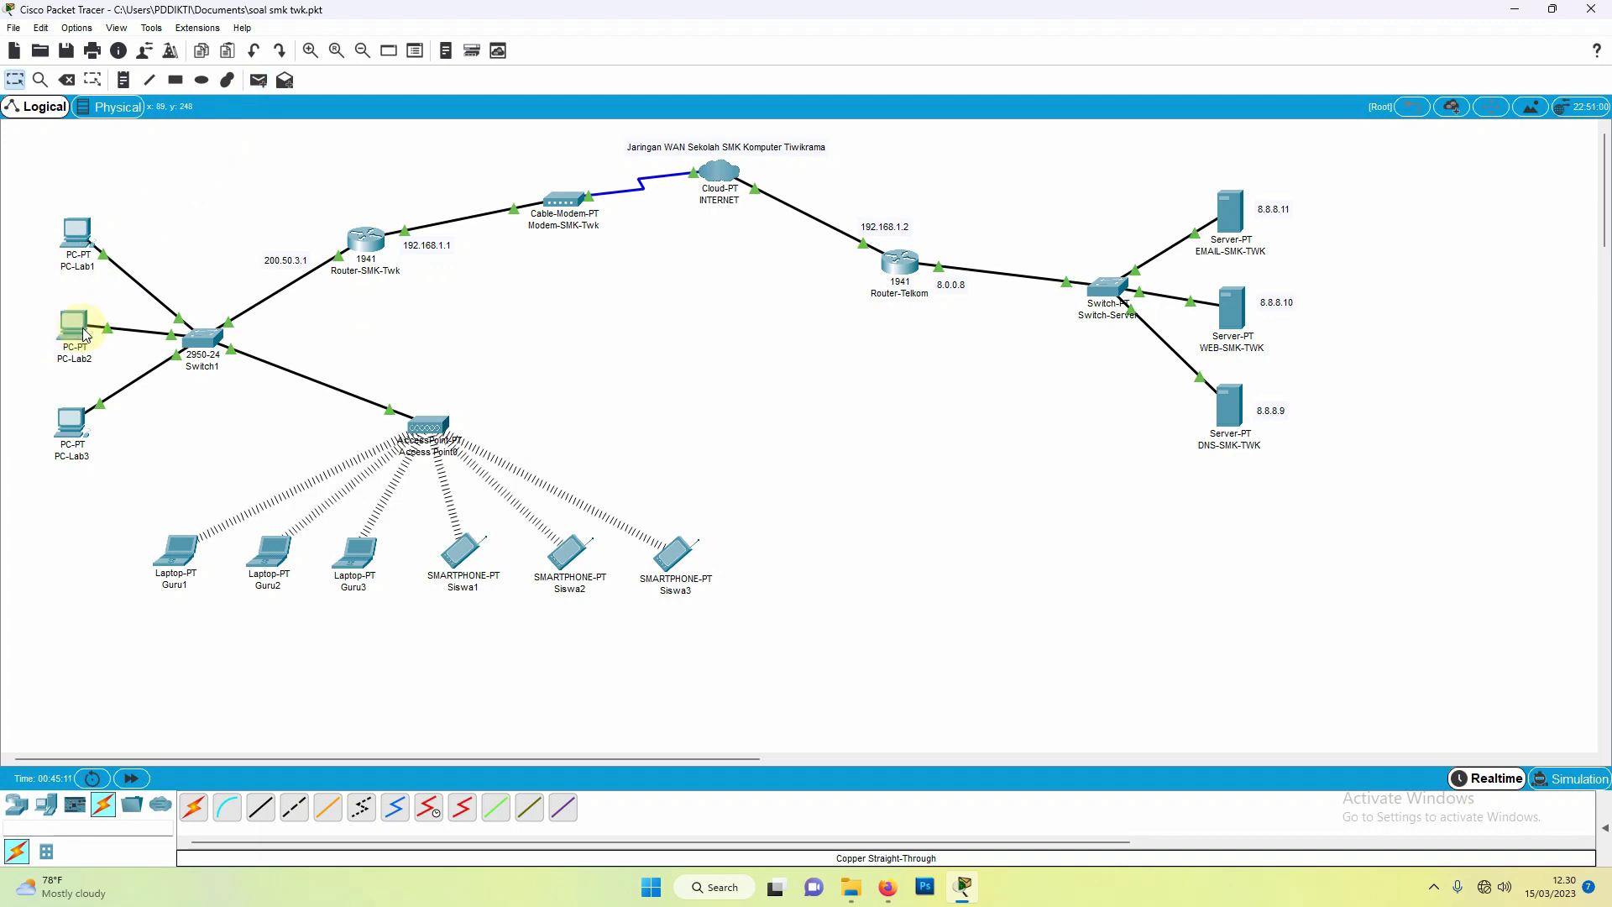
pyautogui.click(1606, 830)
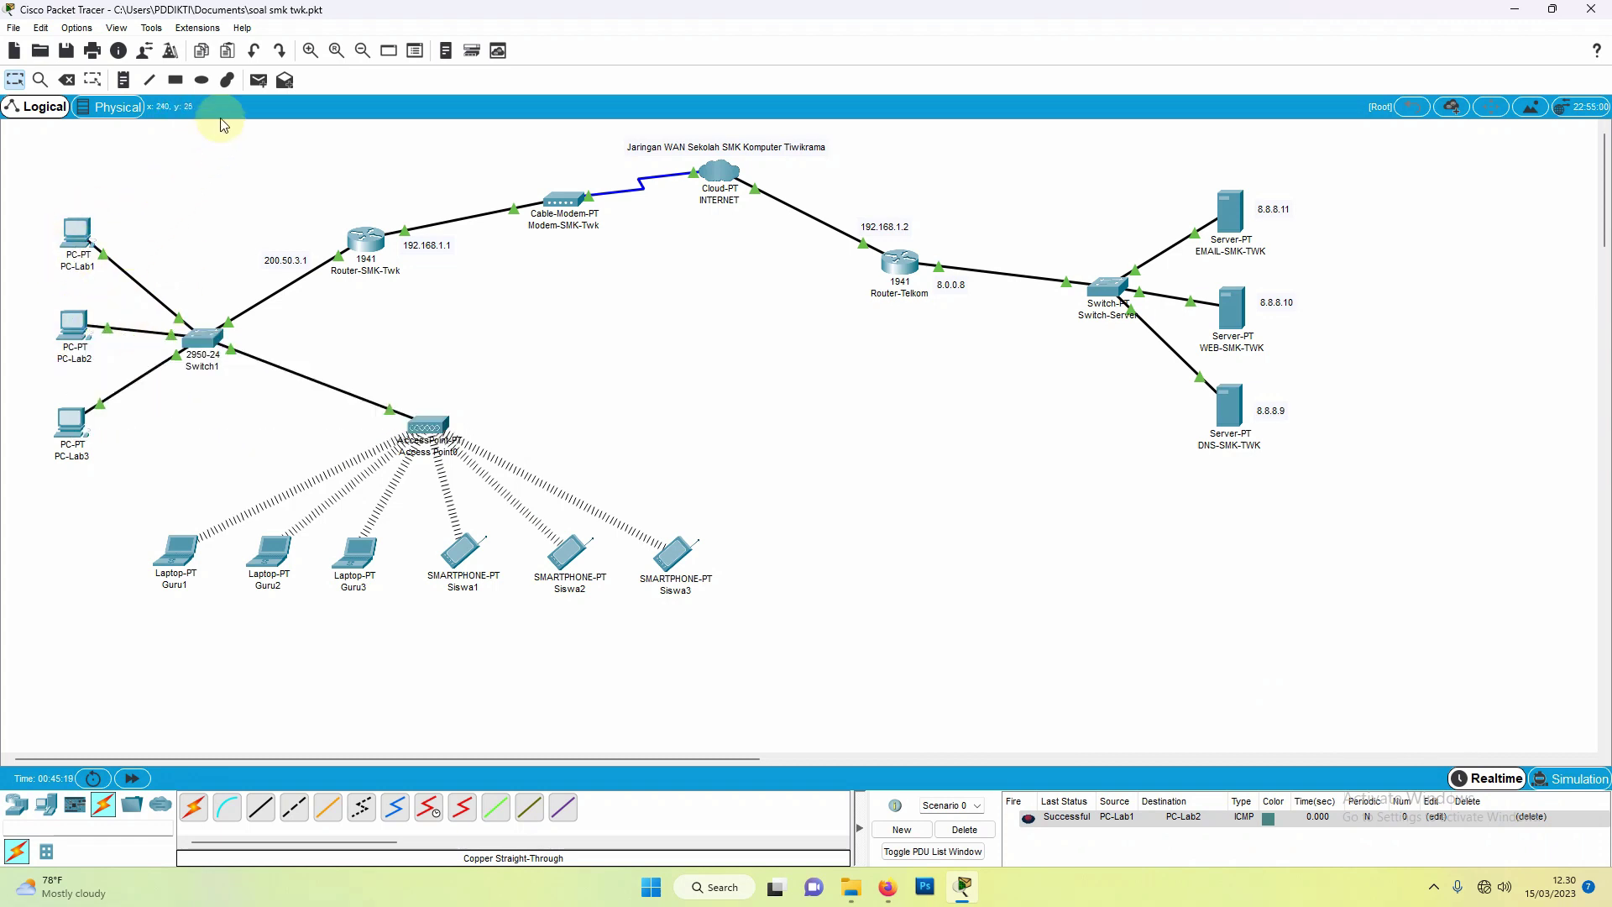
pyautogui.click(260, 82)
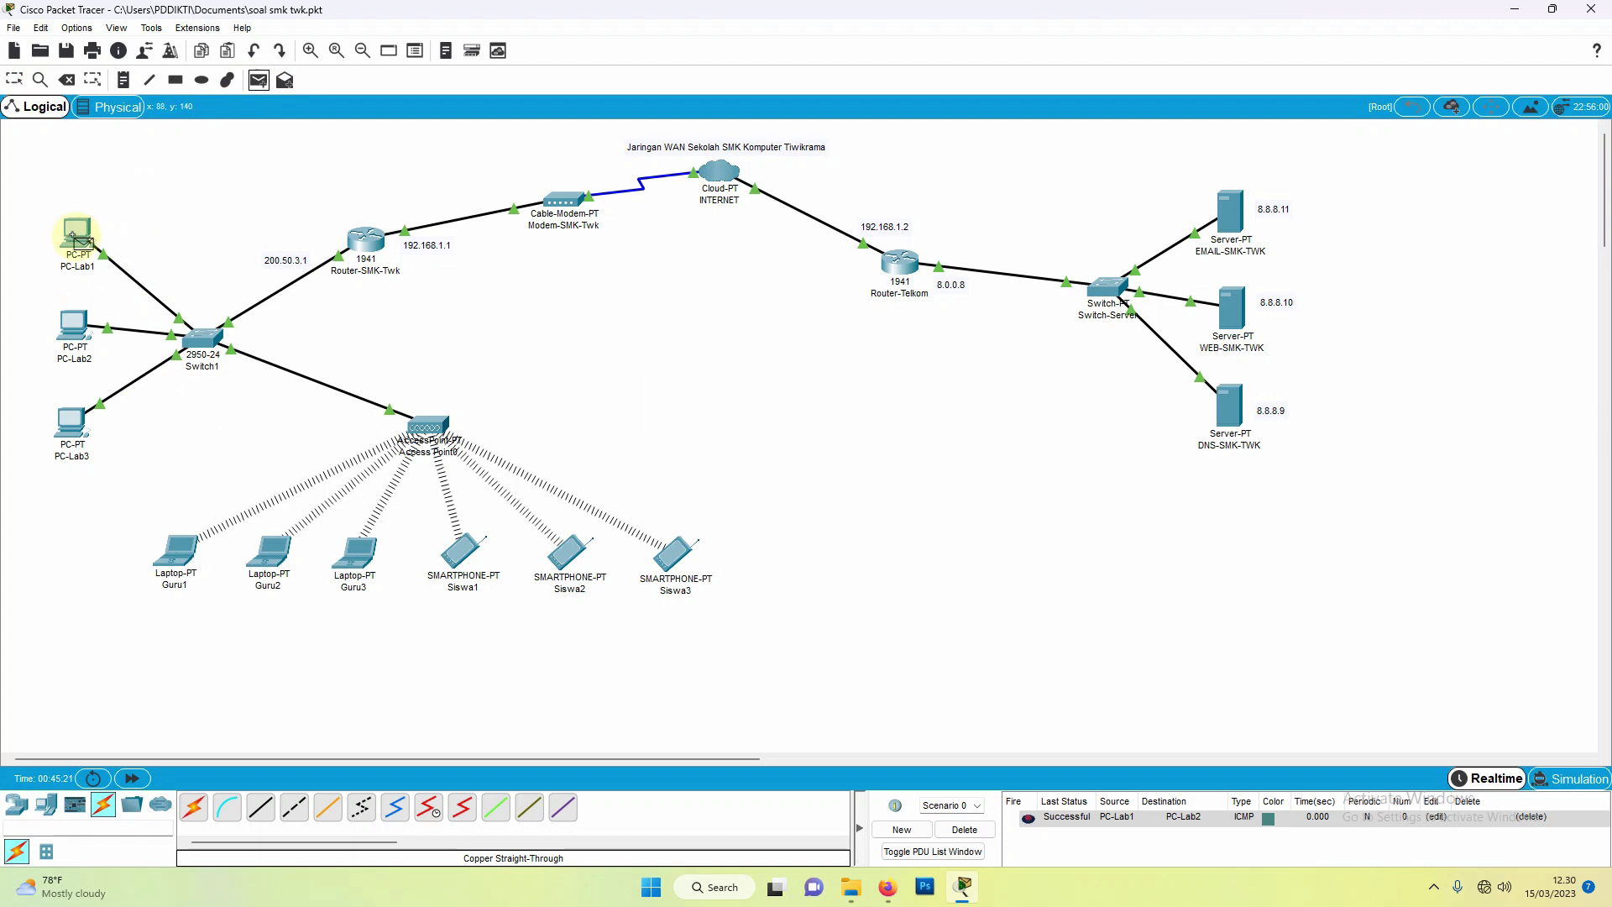
pyautogui.click(74, 233)
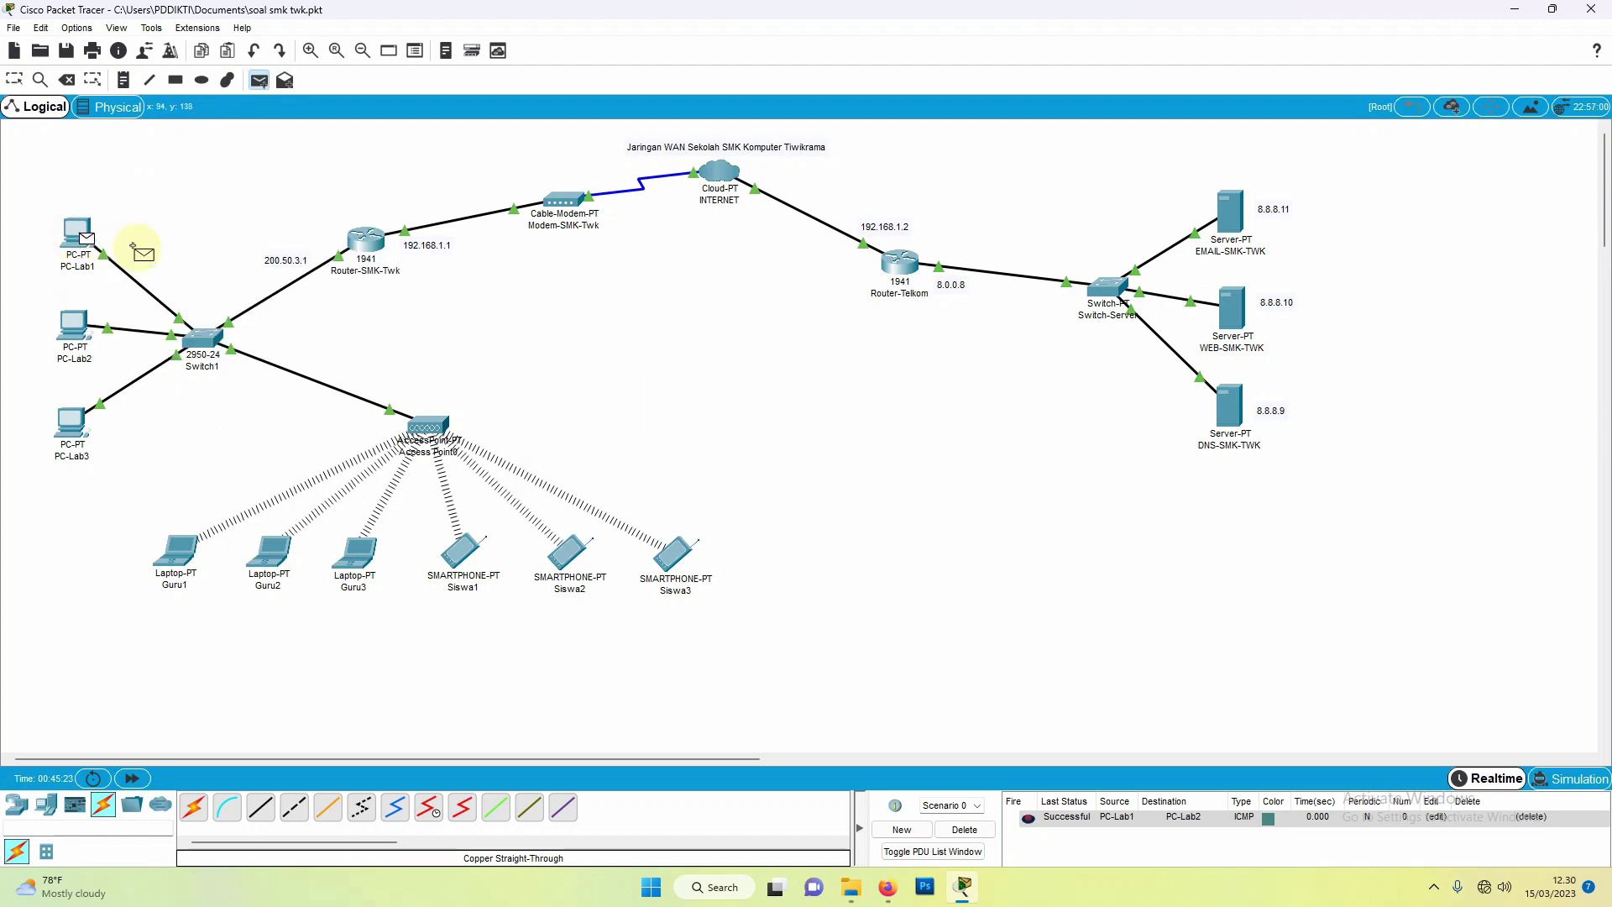
pyautogui.click(369, 242)
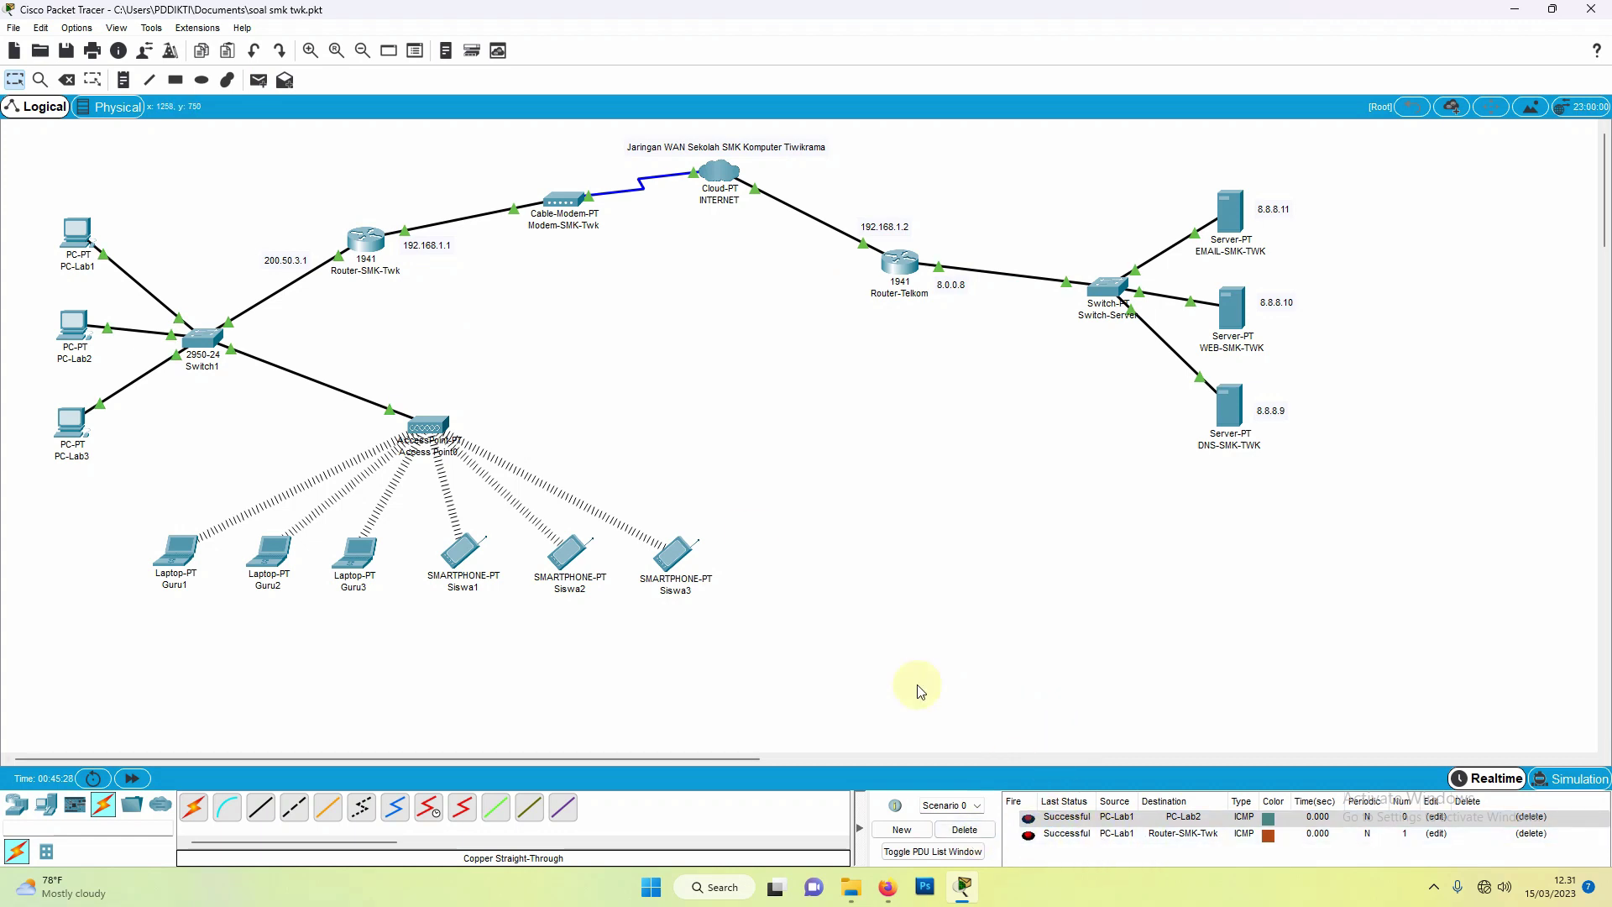
# Step: Ping WEB-SMK-TWK from EMAIL-SMK-TWK, then delete all PDU results
pyautogui.click(259, 80)
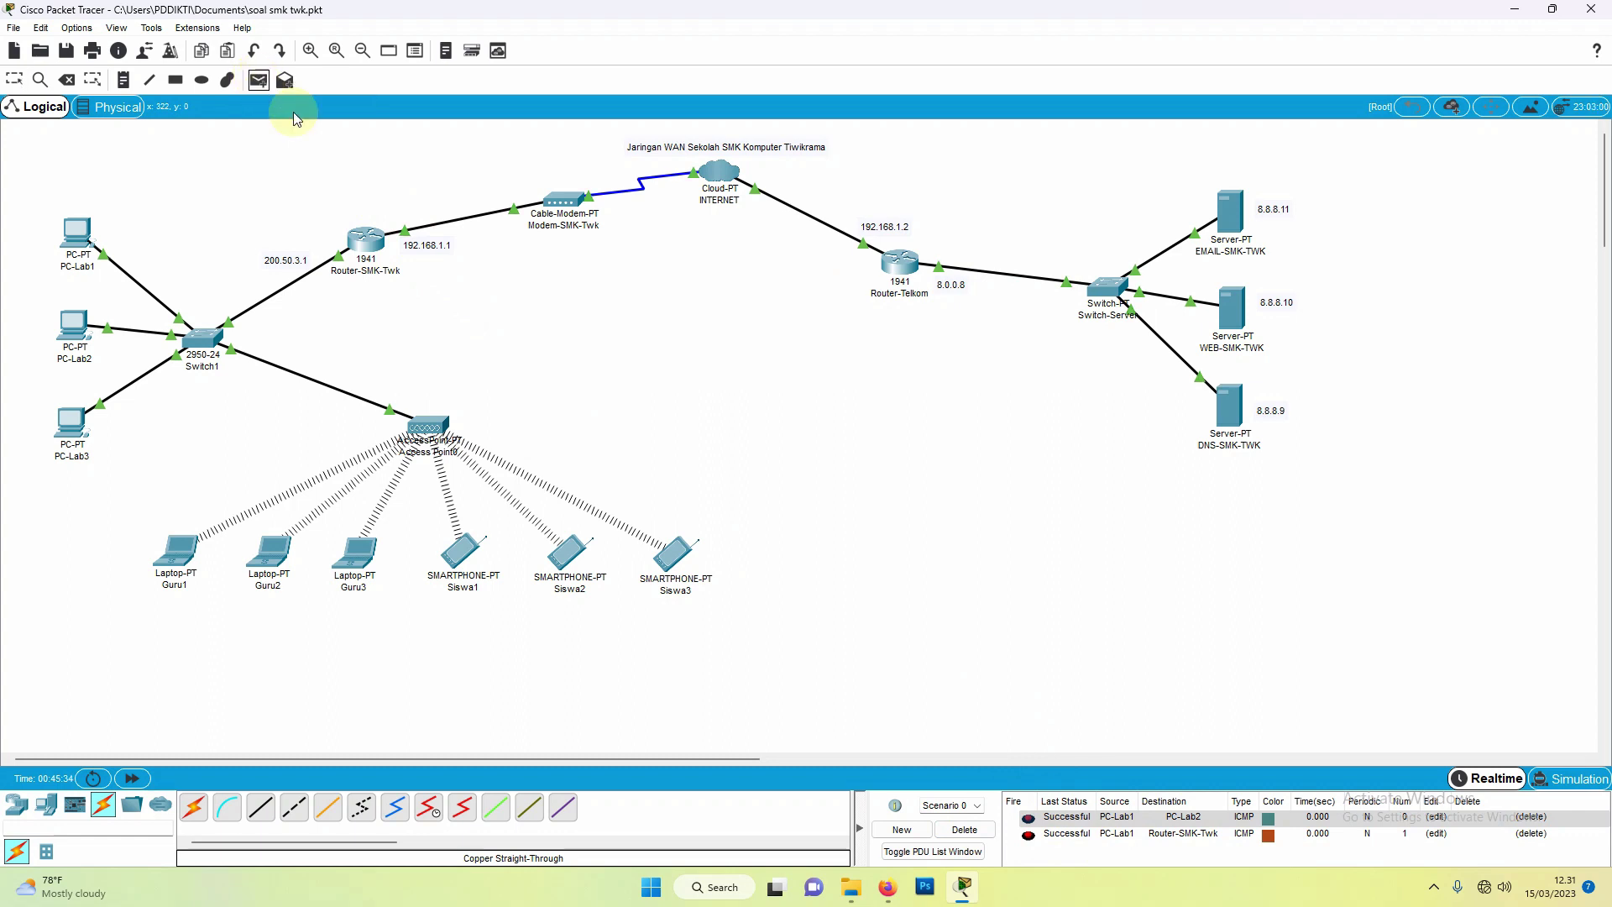
pyautogui.click(1225, 207)
pyautogui.click(1230, 210)
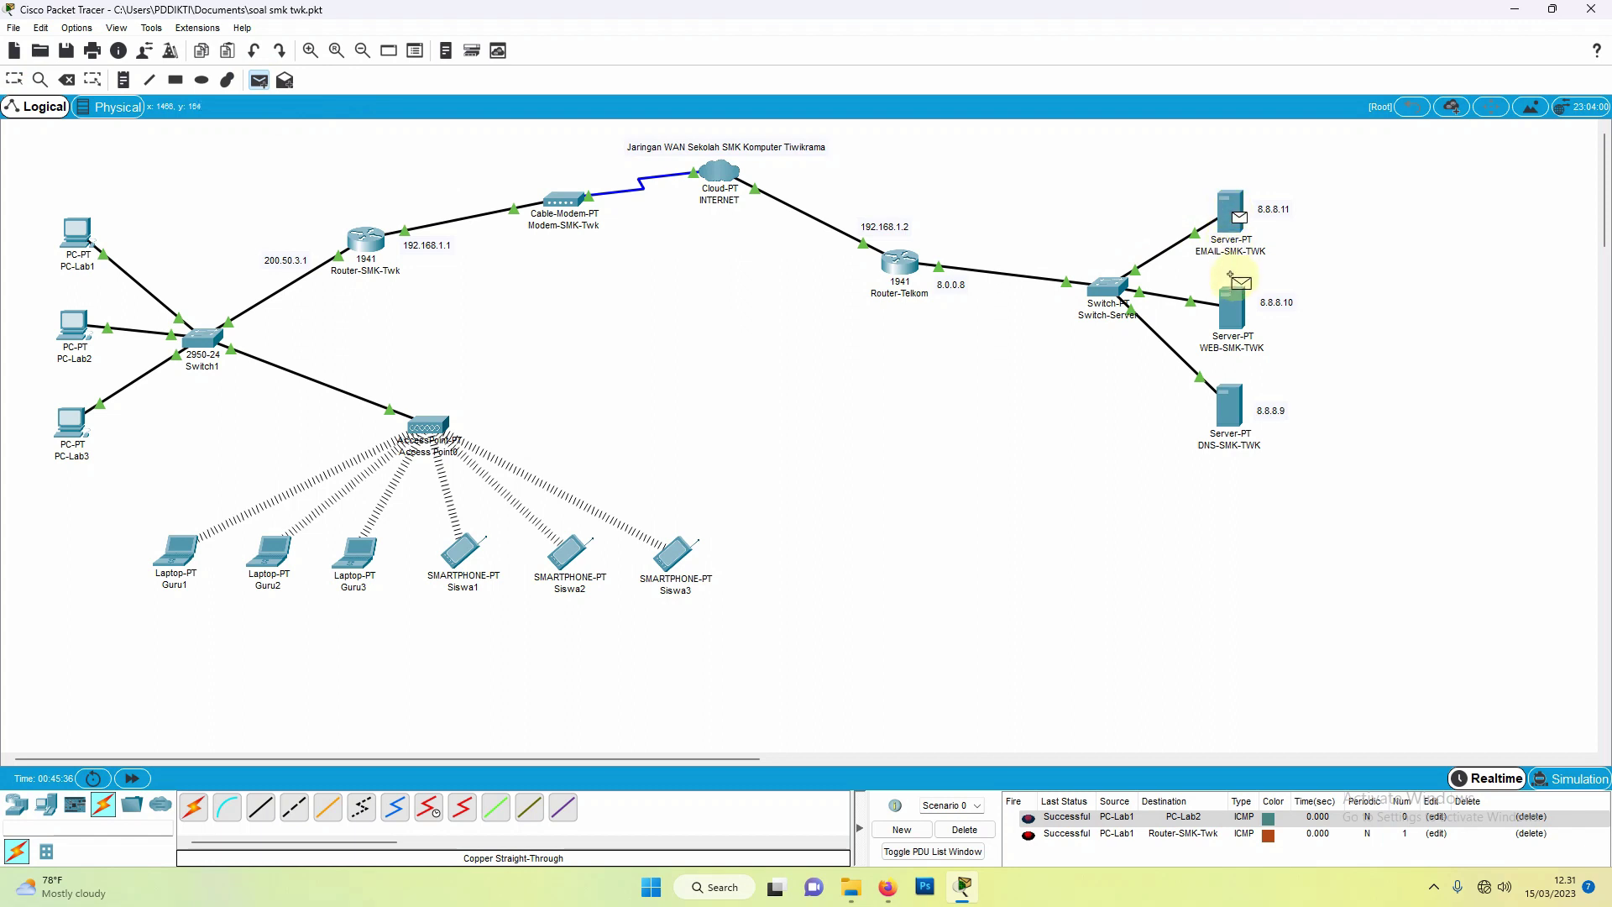
pyautogui.click(1232, 323)
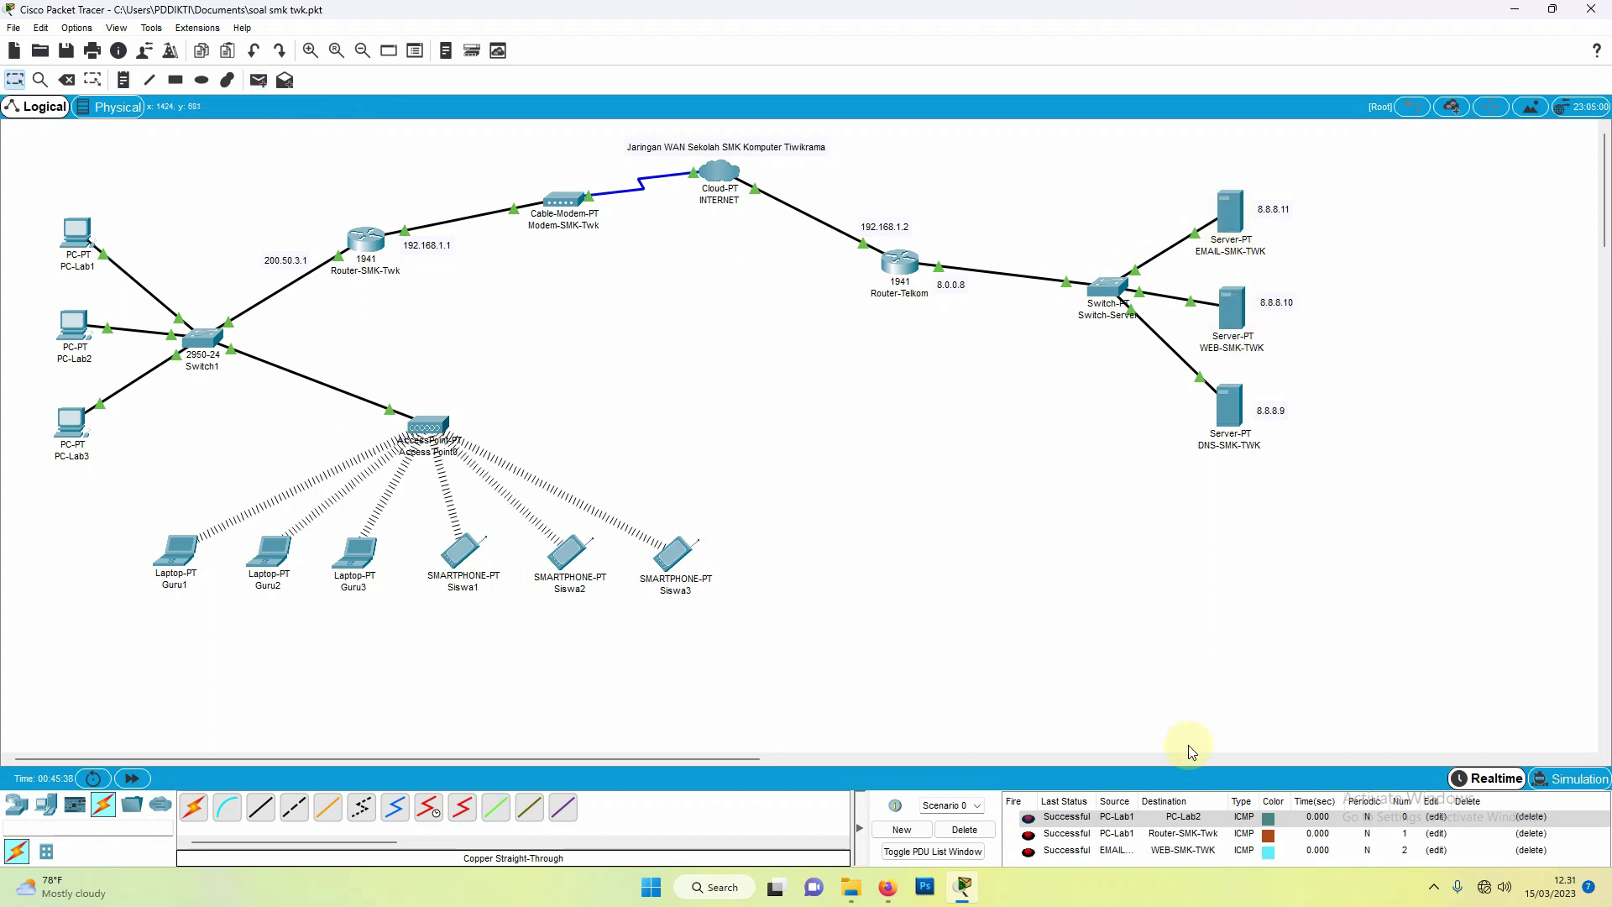
pyautogui.click(968, 831)
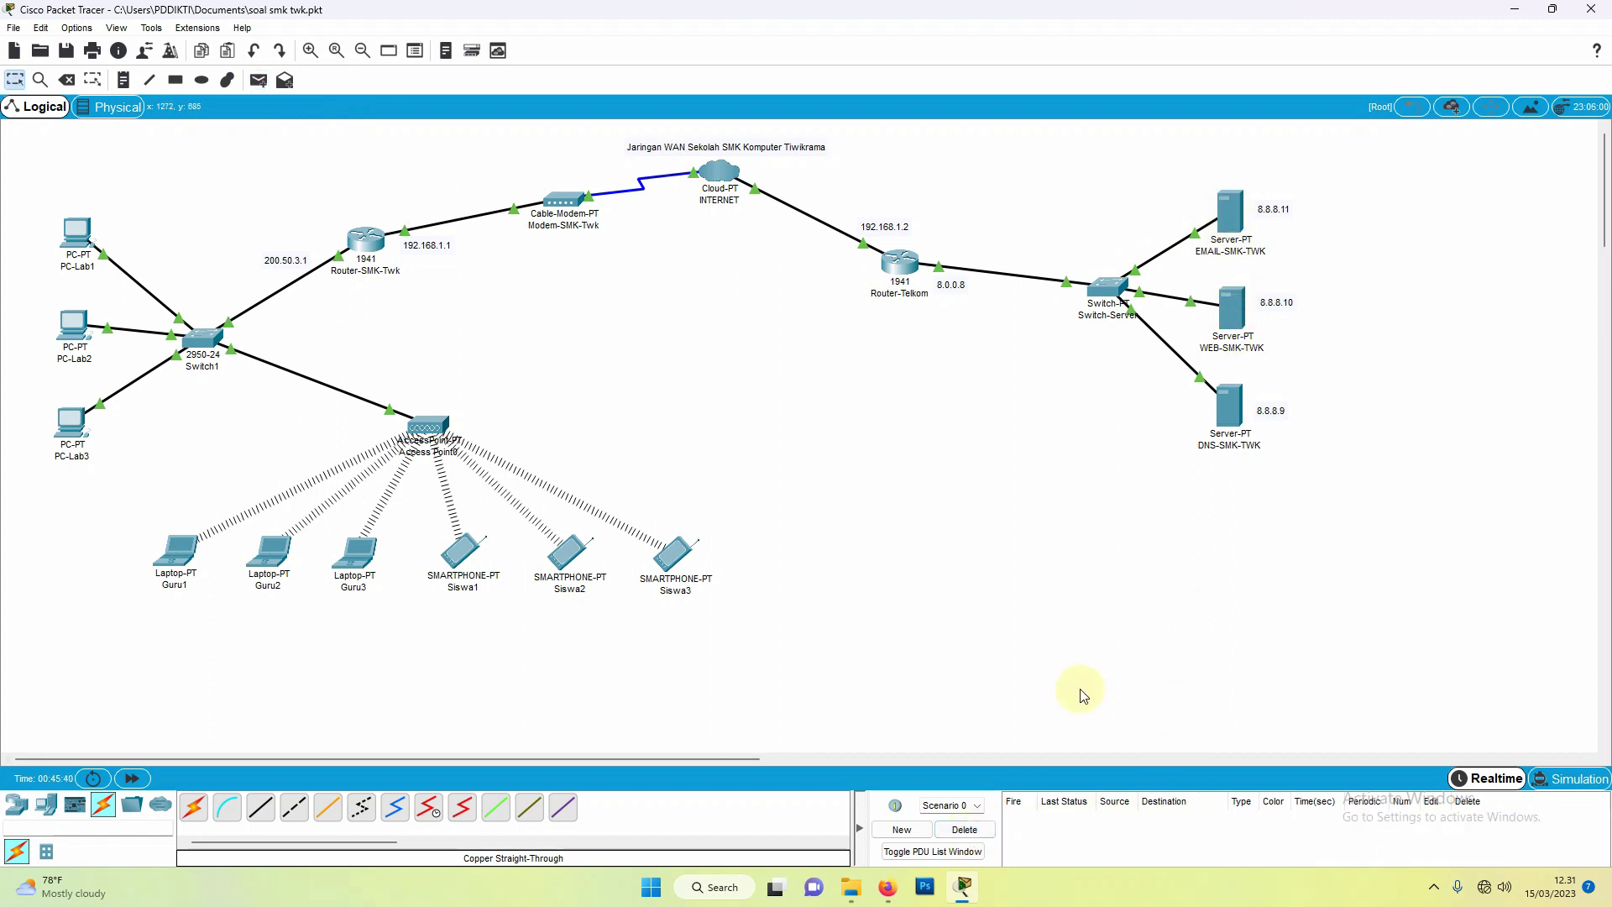
# Step: Send a simple PDU from Router-SMK-Twk to Router-Telkom and inspect its Failed status
pyautogui.click(258, 81)
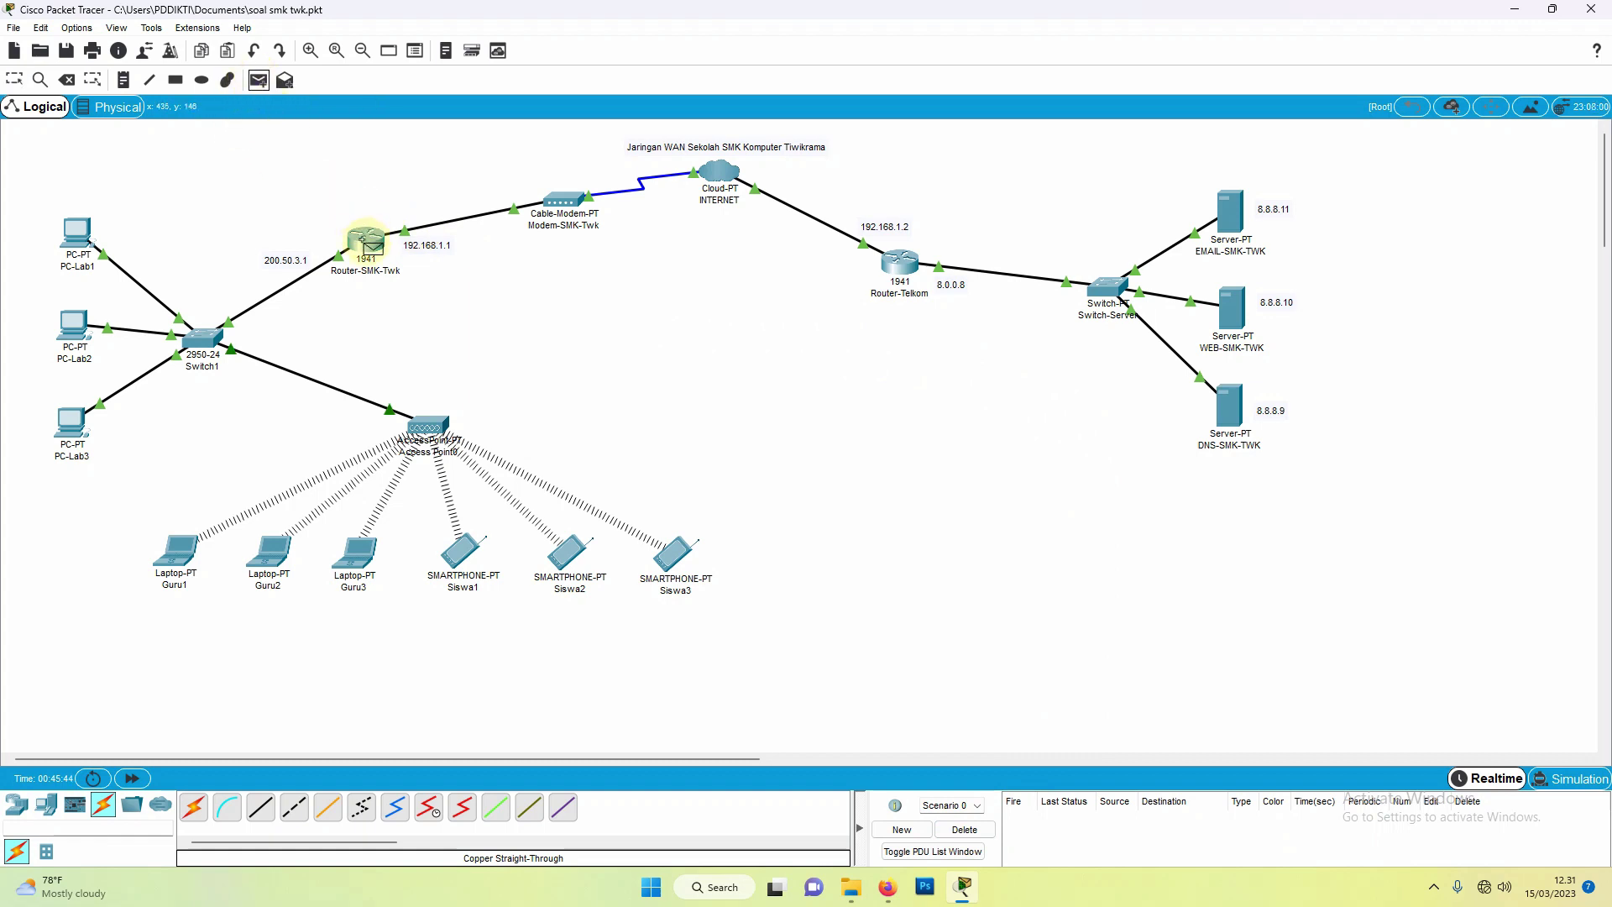
pyautogui.click(364, 241)
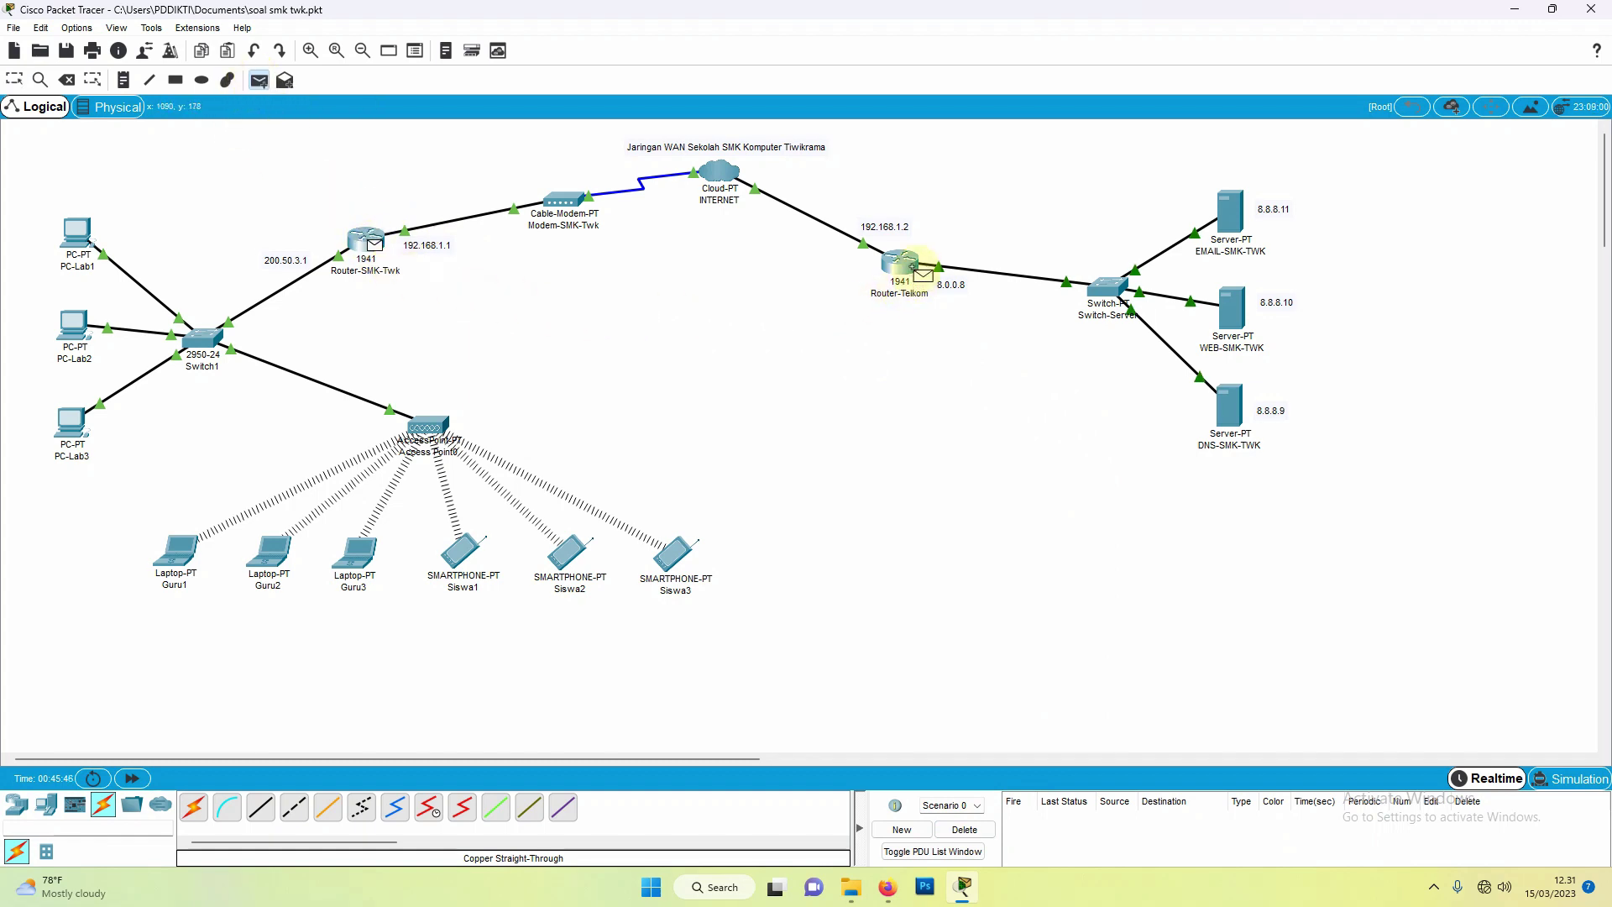
pyautogui.click(911, 269)
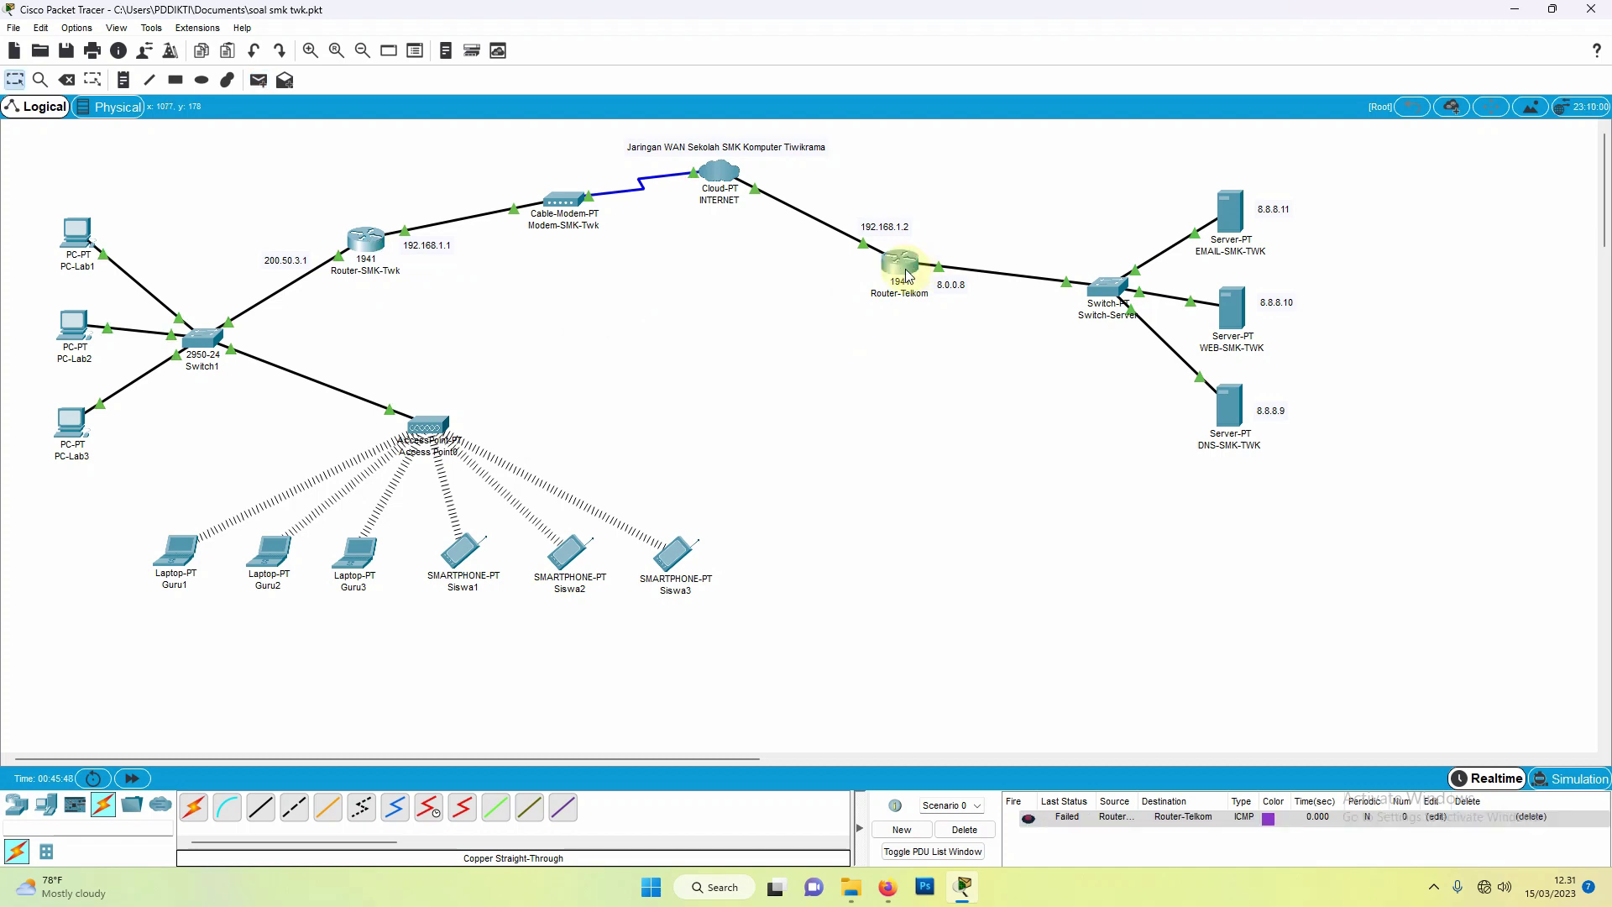
pyautogui.click(1041, 823)
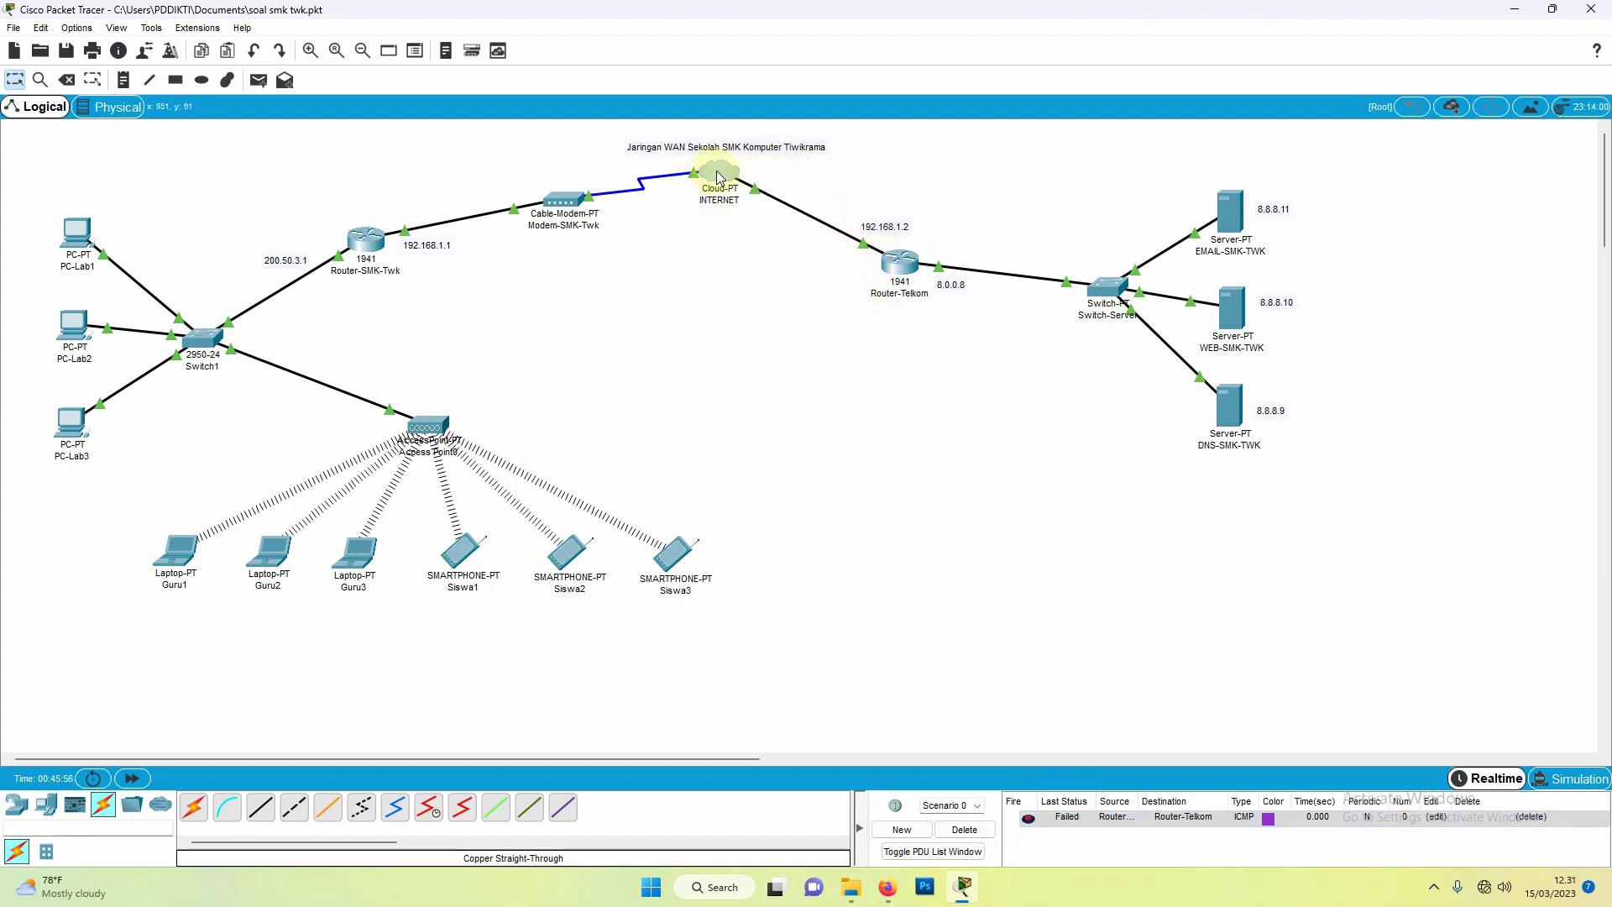
pyautogui.moveTo(717, 177); pyautogui.dragTo(722, 178)
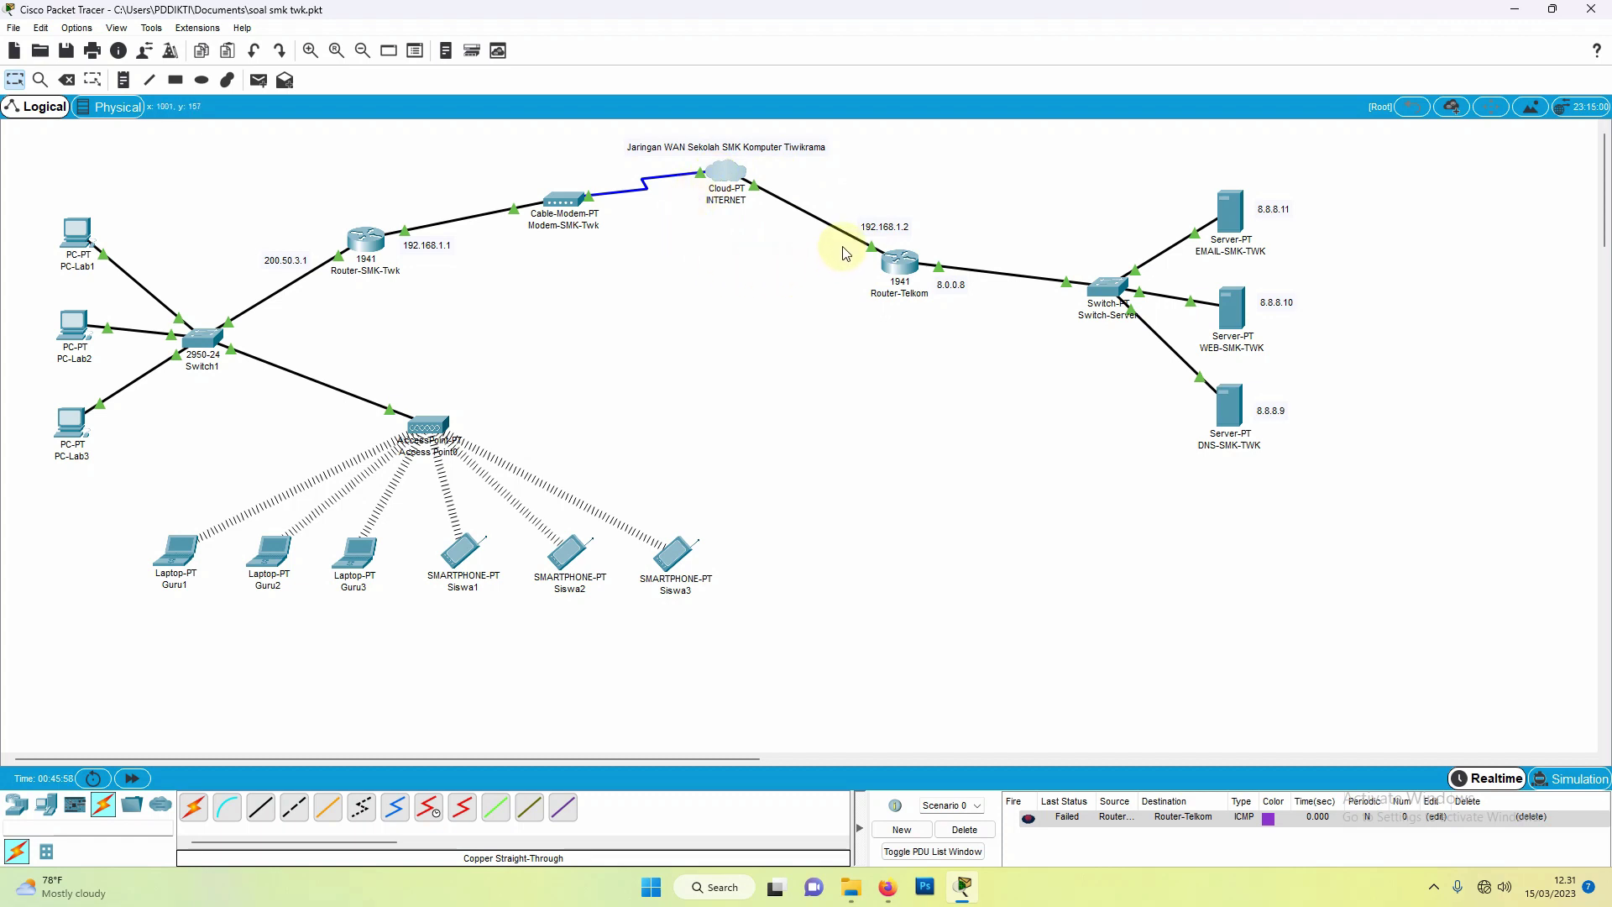
# Step: Add a Coaxial7-to-Ethernet6 cable connection in the INTERNET cloud's settings
pyautogui.click(727, 180)
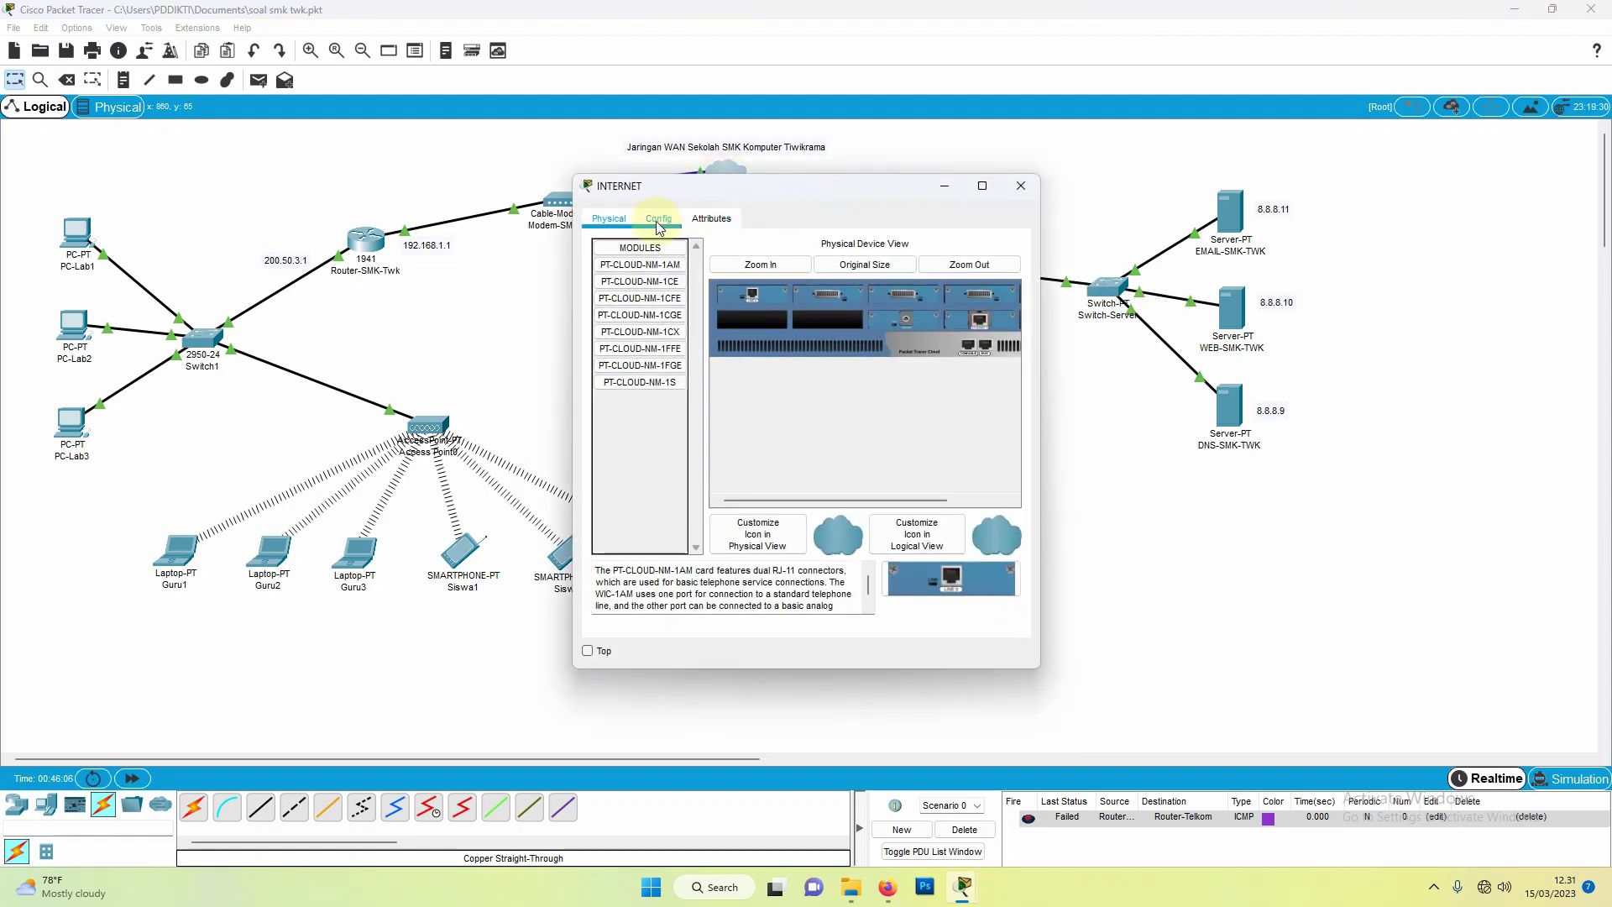
pyautogui.click(658, 220)
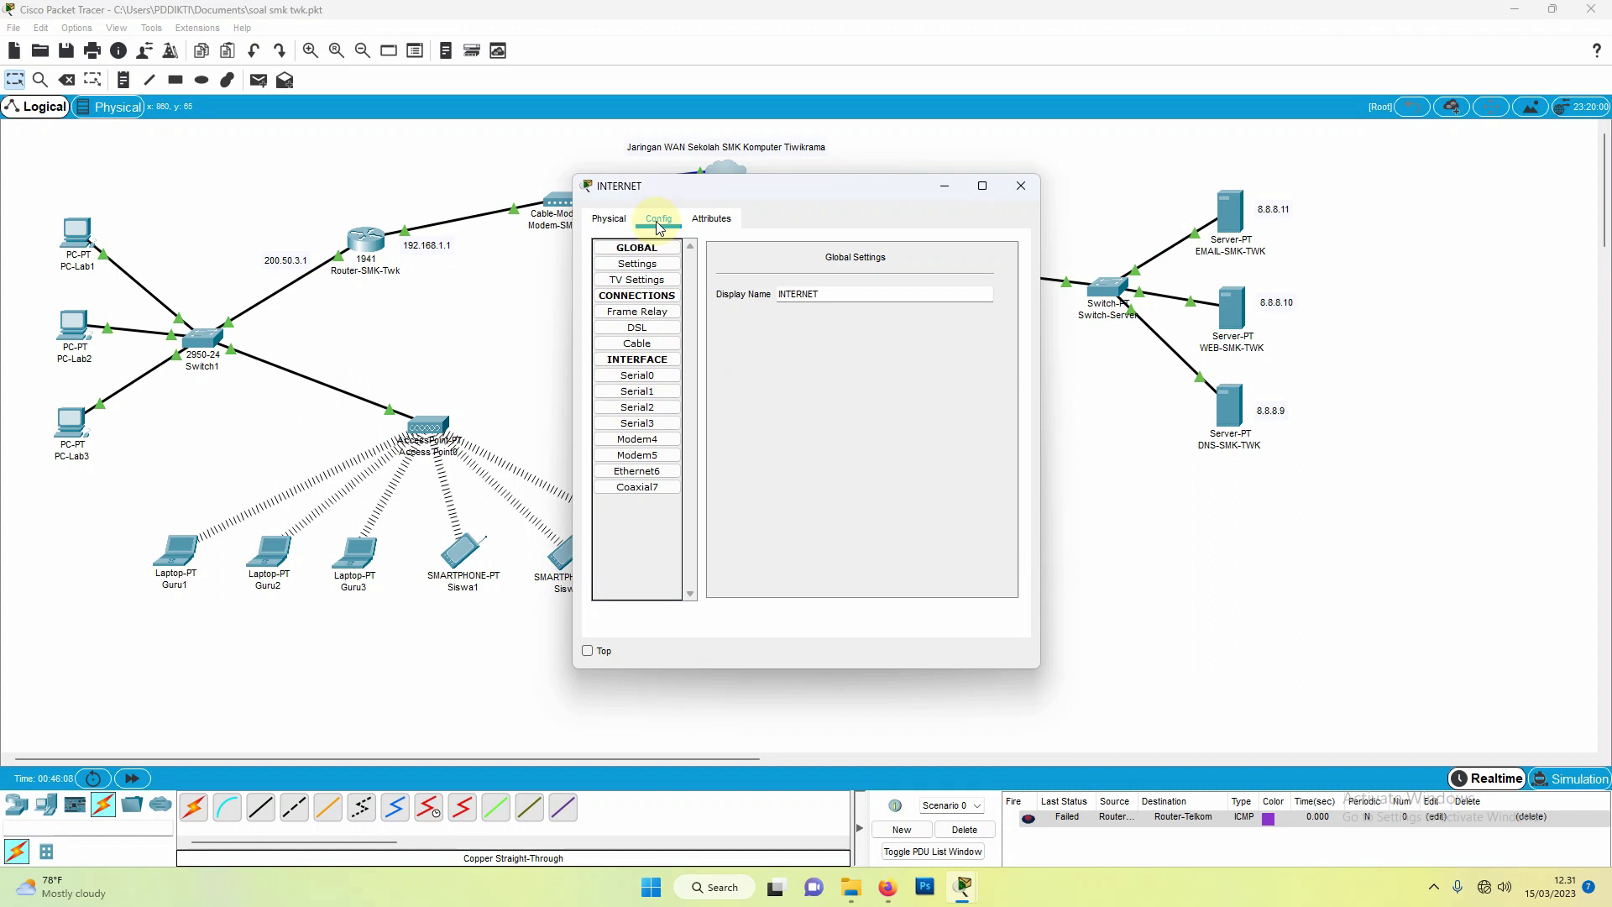
pyautogui.click(634, 474)
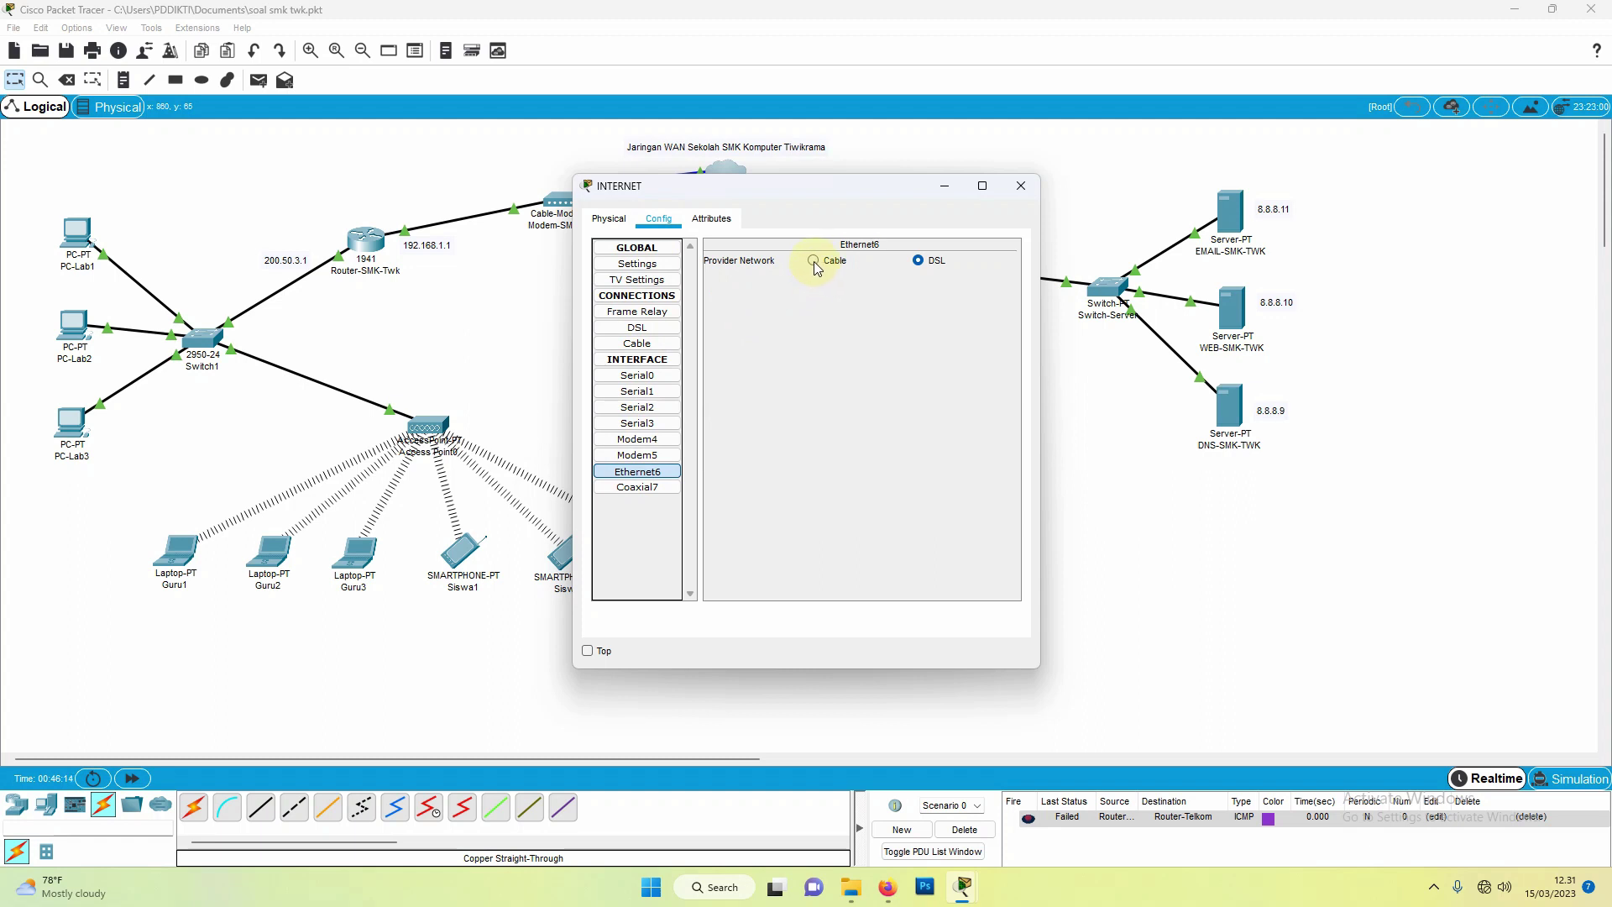
pyautogui.click(631, 351)
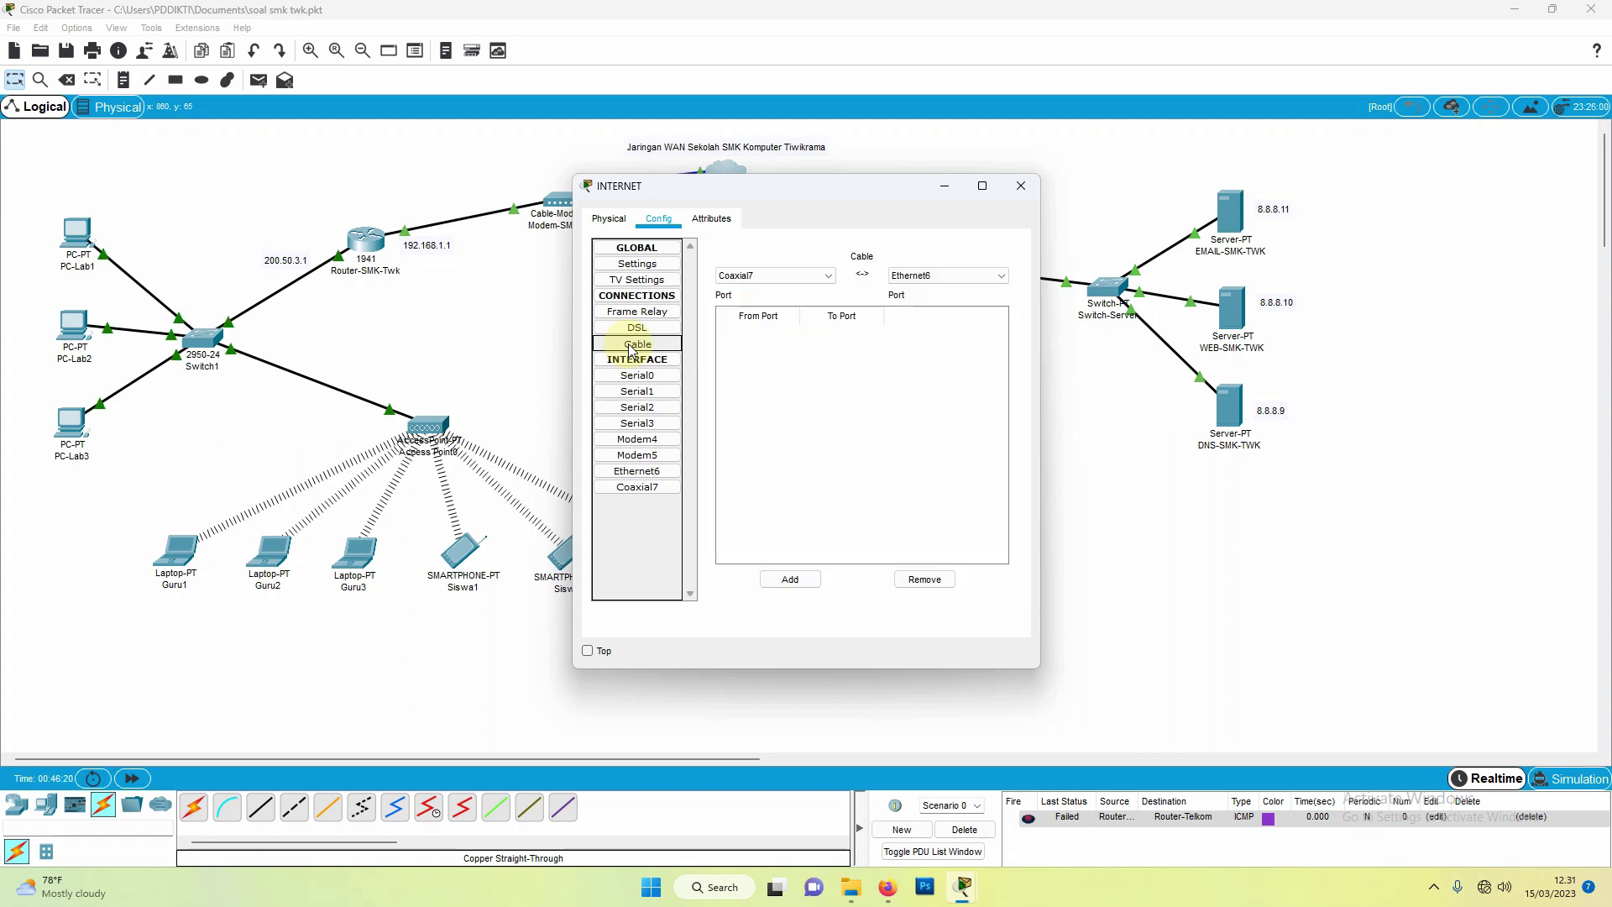
pyautogui.click(919, 276)
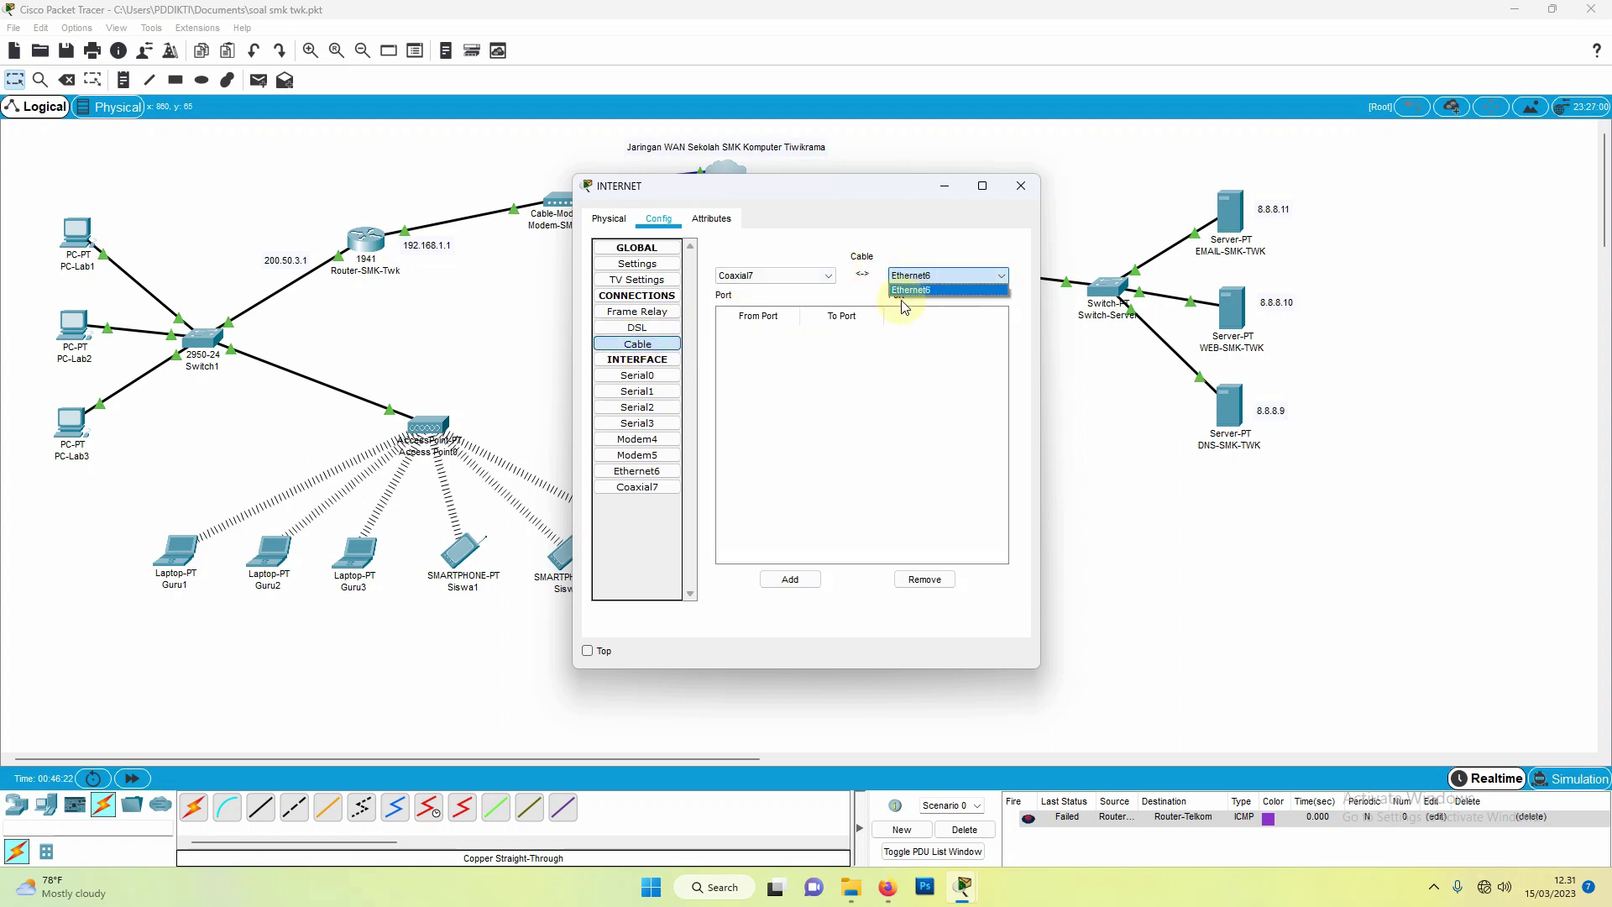
pyautogui.click(766, 279)
pyautogui.click(766, 279)
pyautogui.click(896, 276)
pyautogui.click(900, 280)
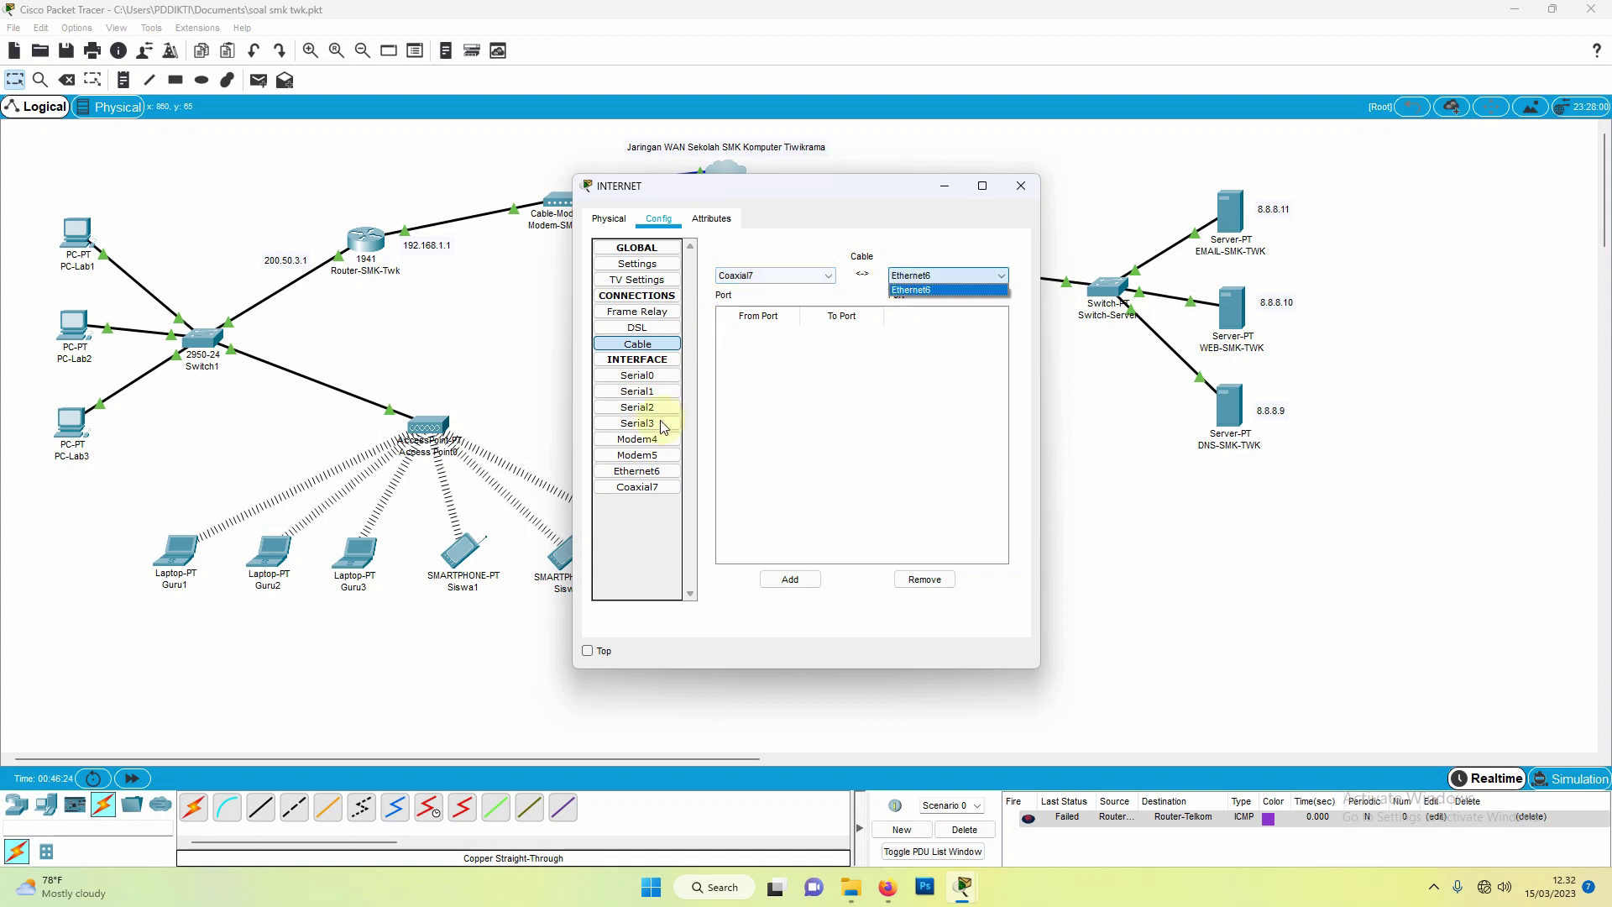
pyautogui.click(935, 279)
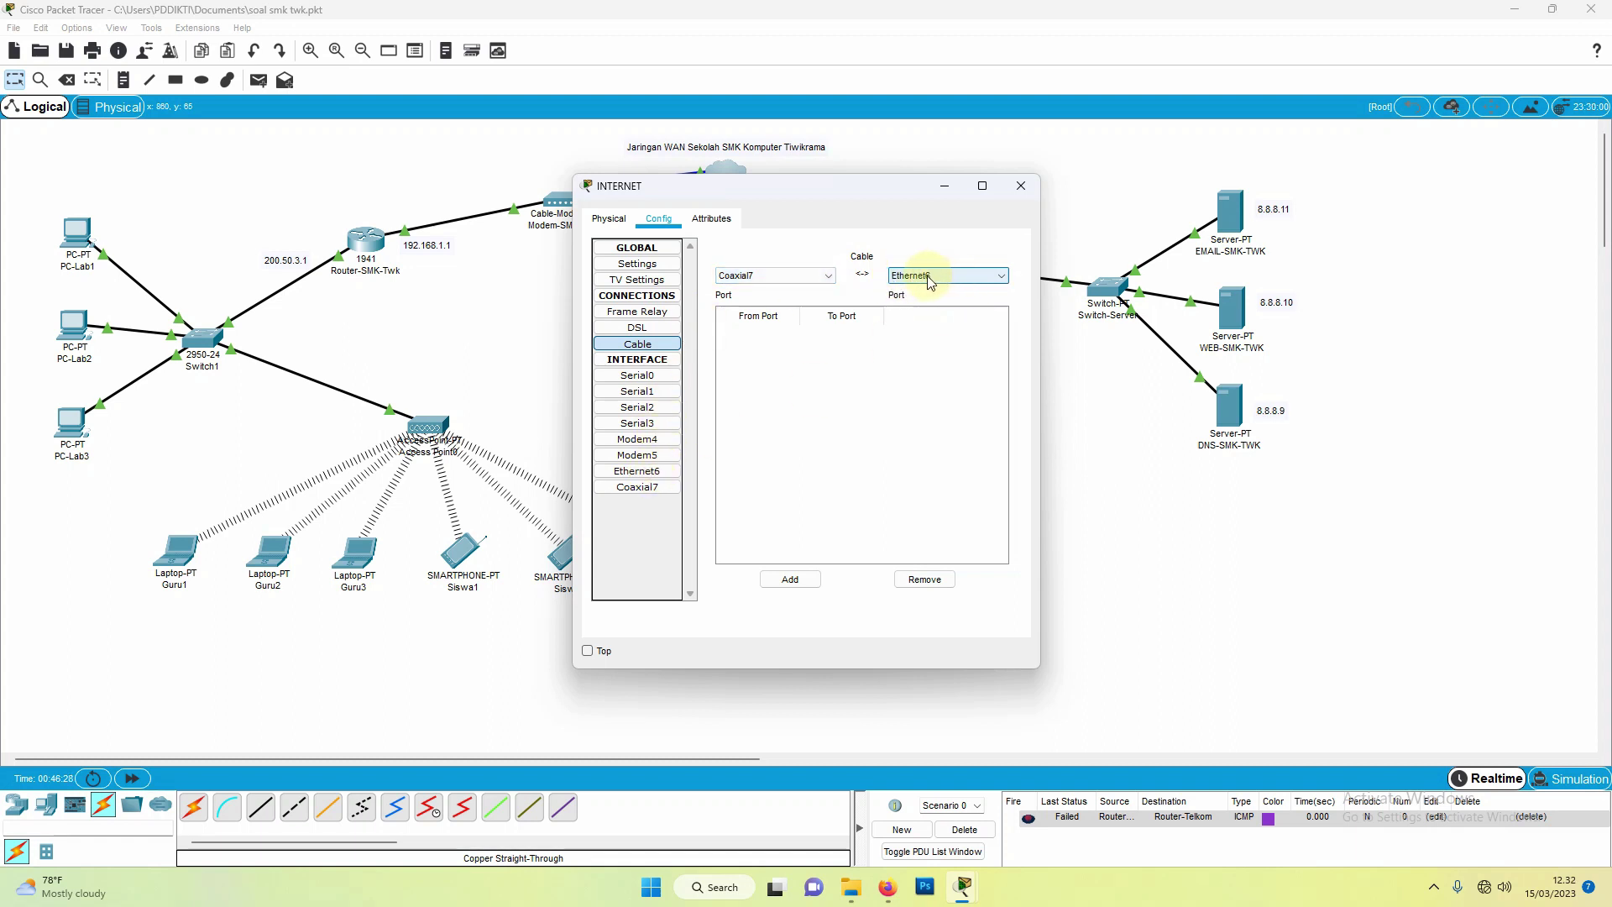
pyautogui.click(794, 581)
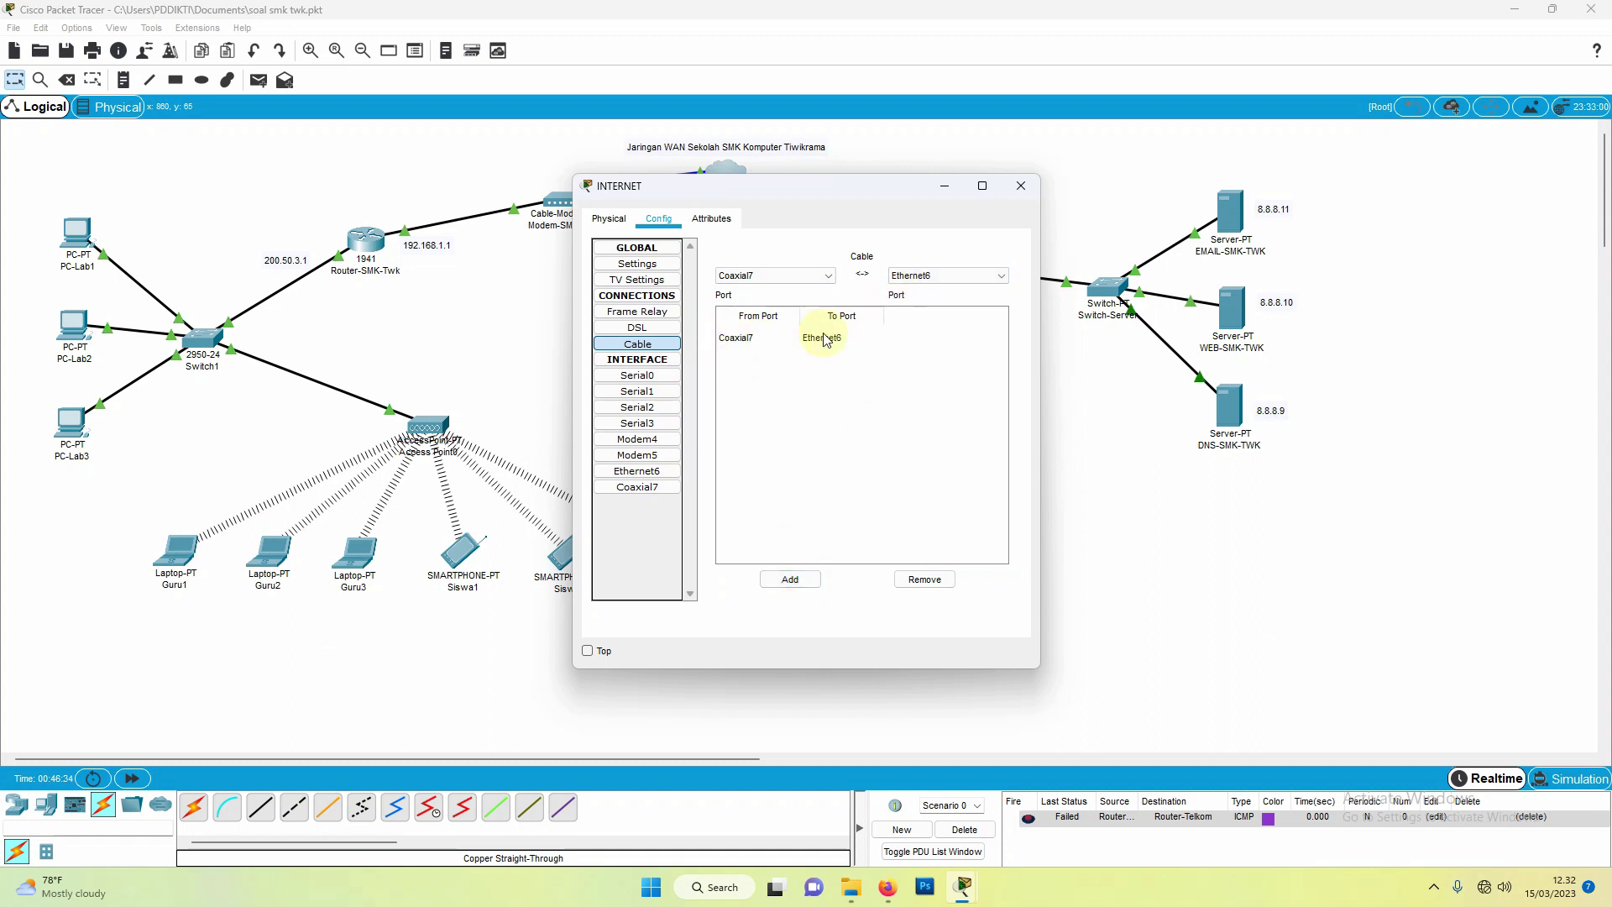
pyautogui.click(1020, 193)
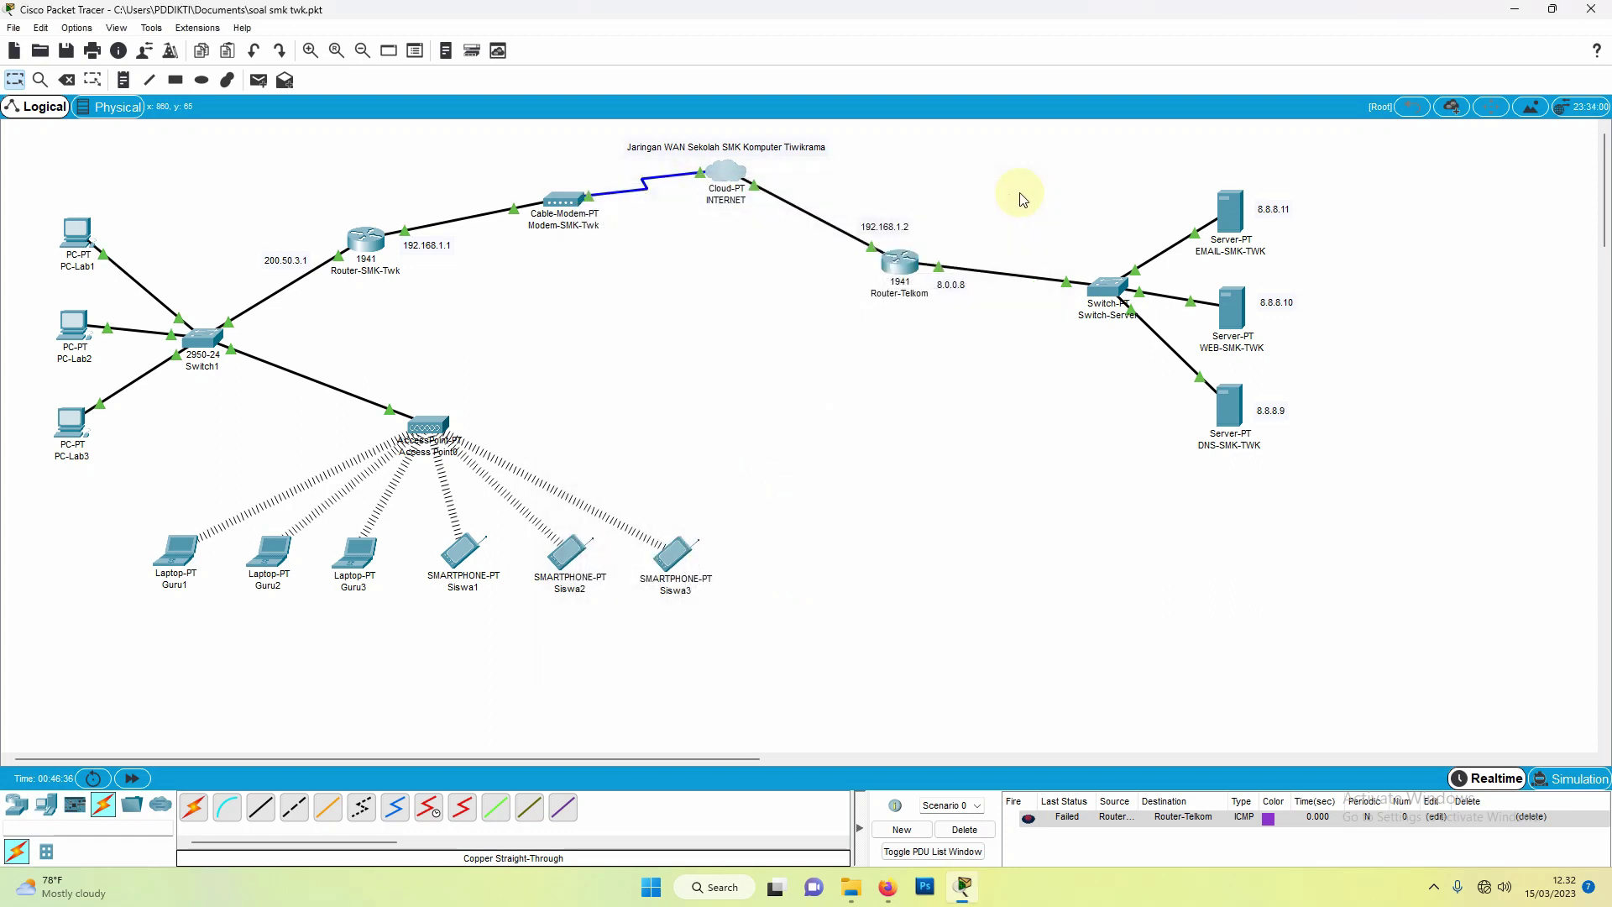
# Step: Add networks 200.50.3.0 and 192.168.1.0 to Router-SMK-Twk's RIP configuration
pyautogui.click(371, 247)
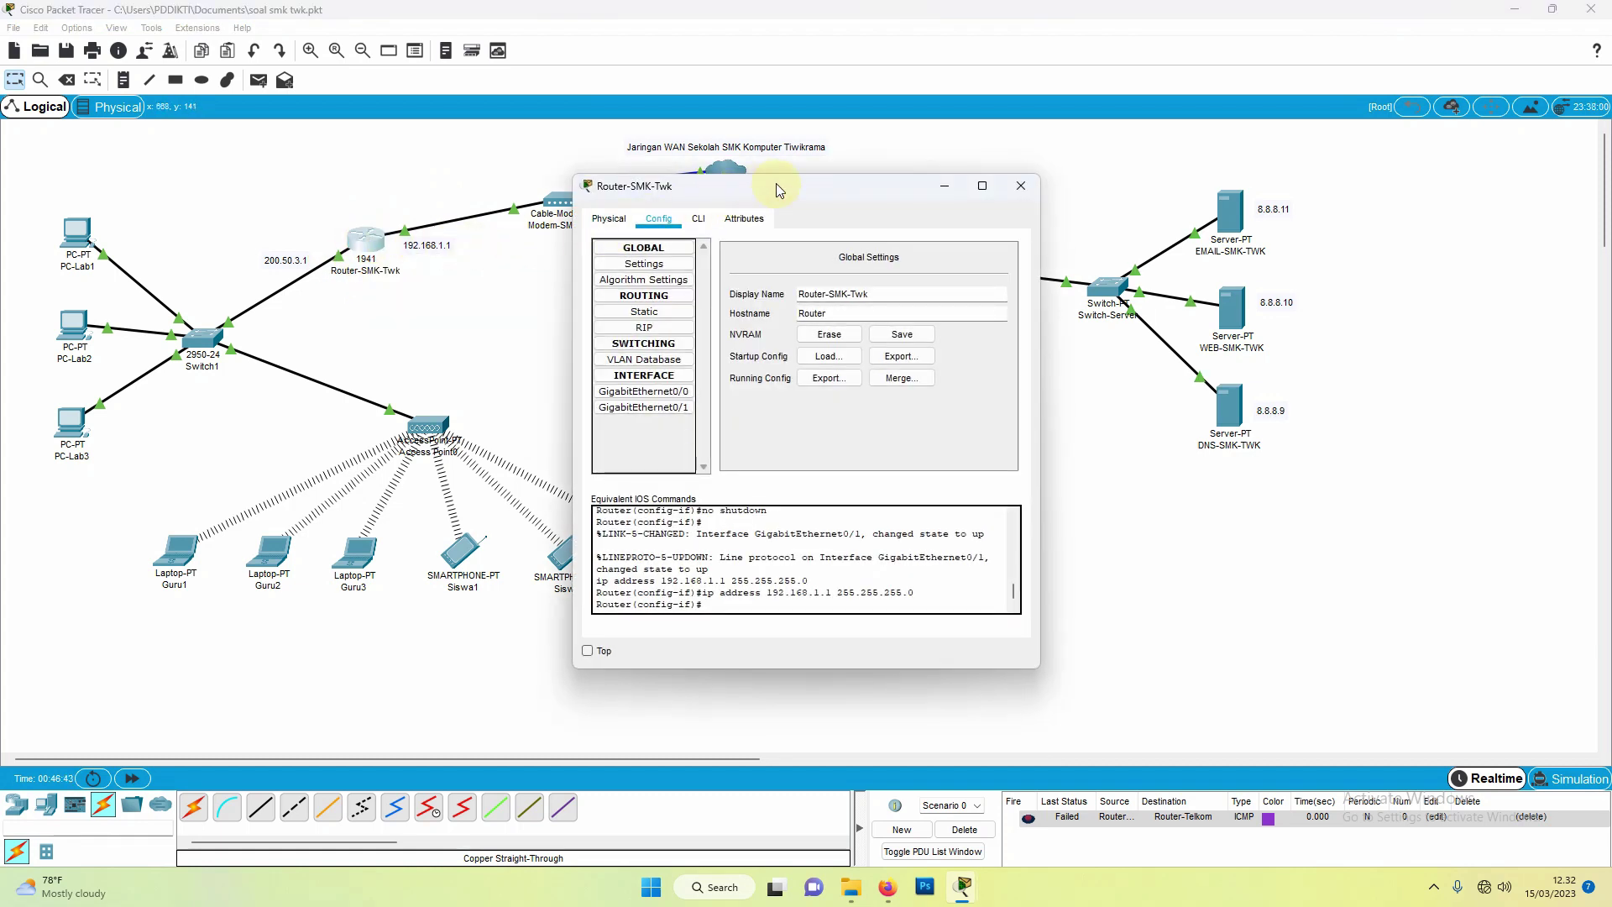
pyautogui.moveTo(776, 183); pyautogui.dragTo(885, 239)
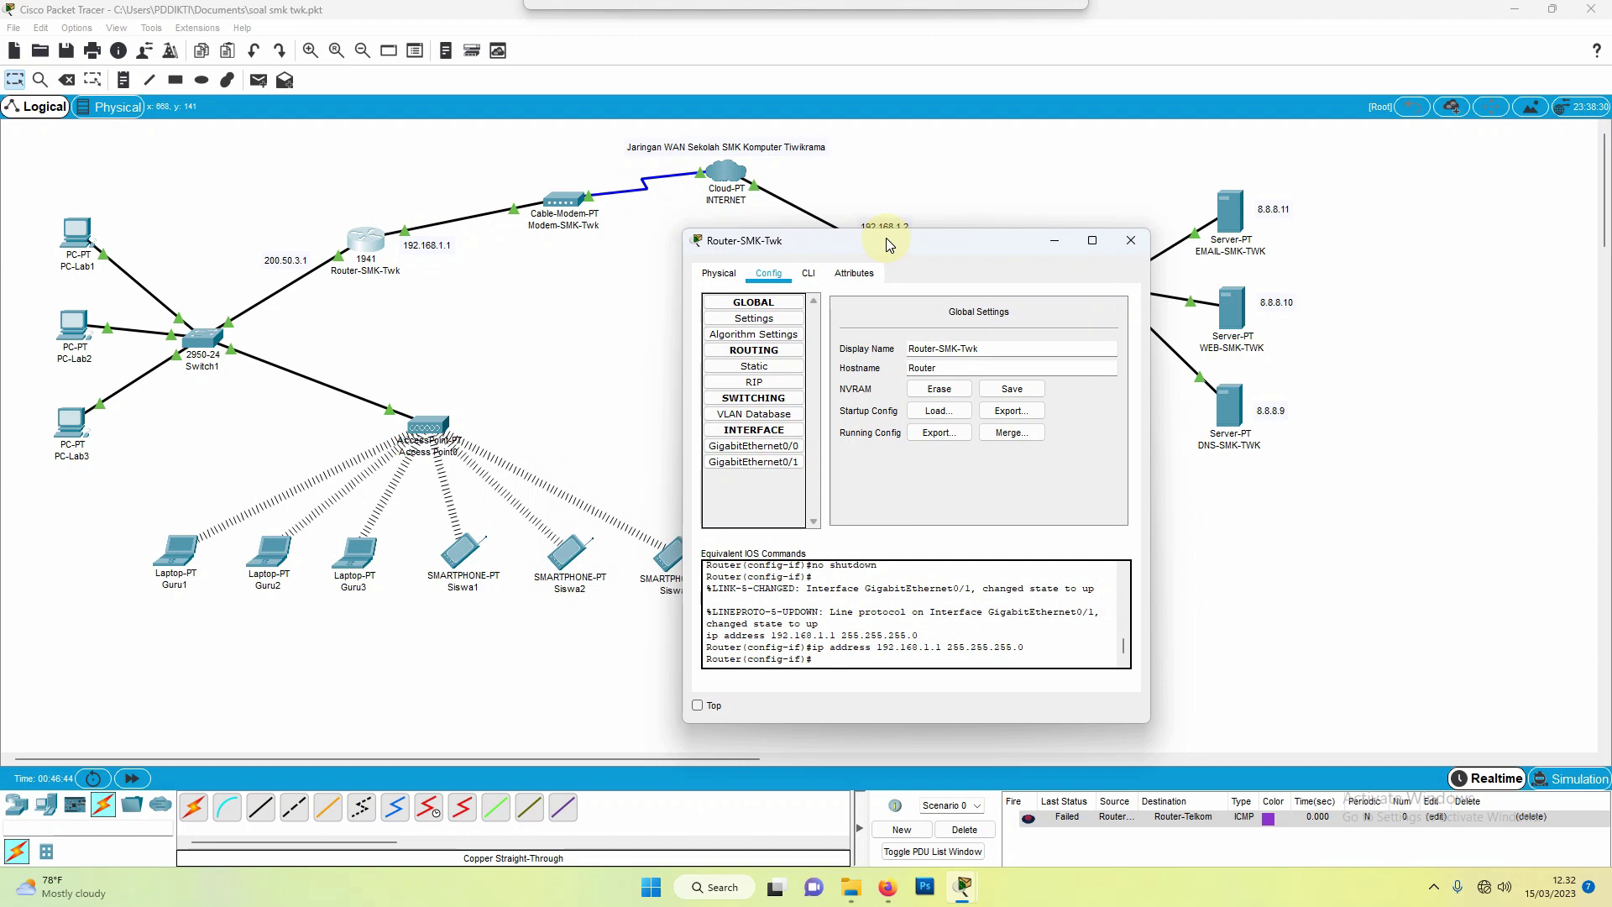
pyautogui.click(755, 383)
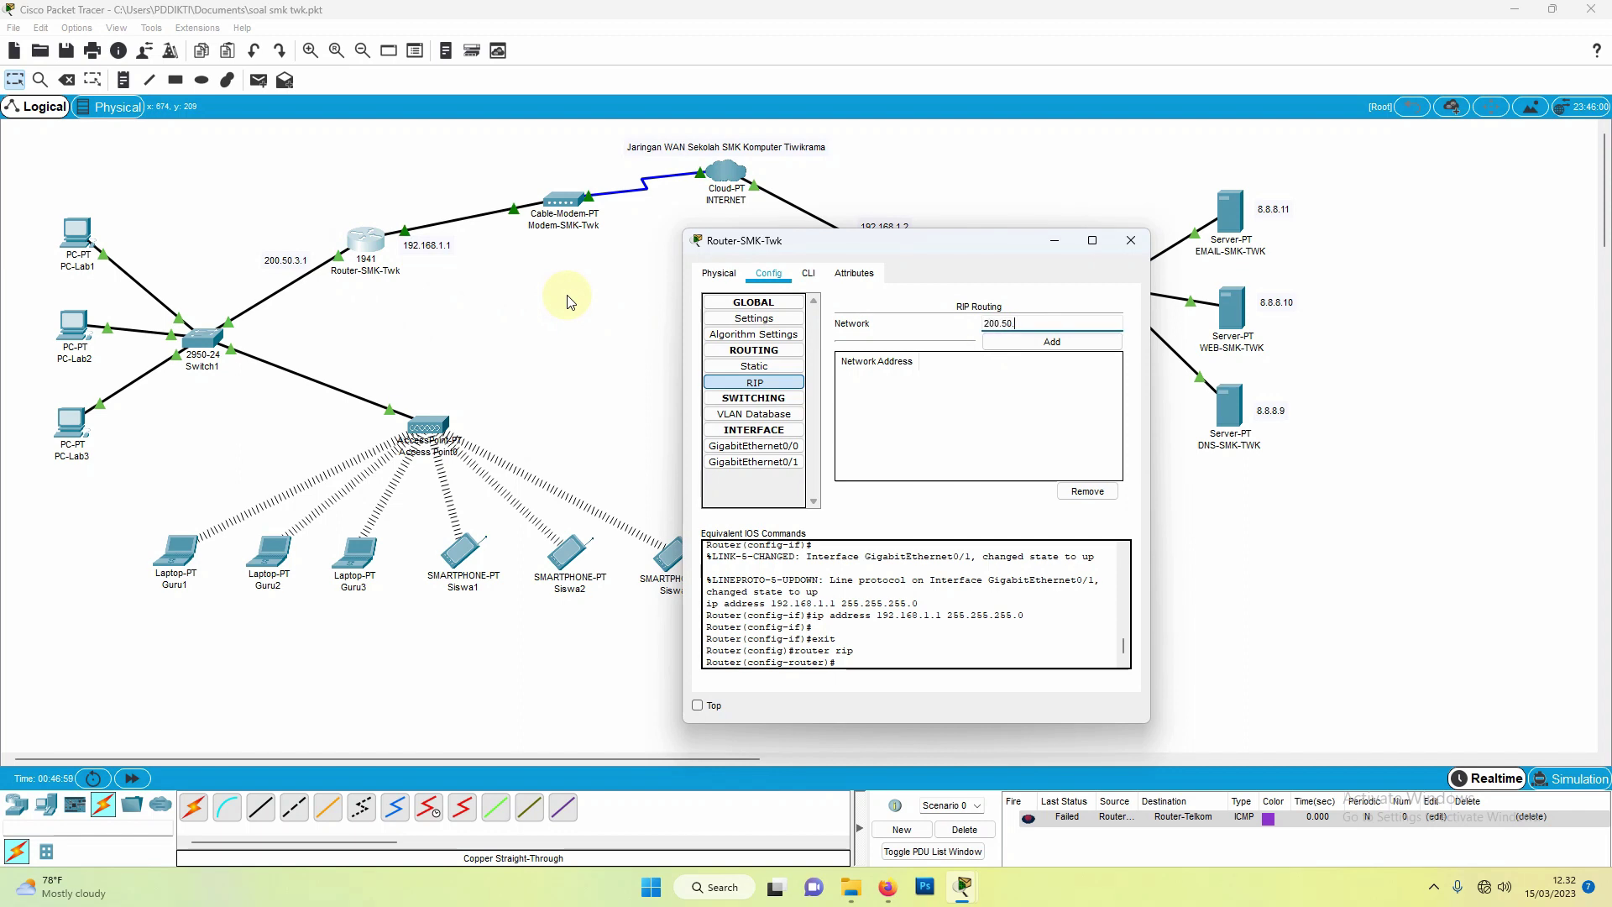
pyautogui.write('3.1')
pyautogui.click(1005, 353)
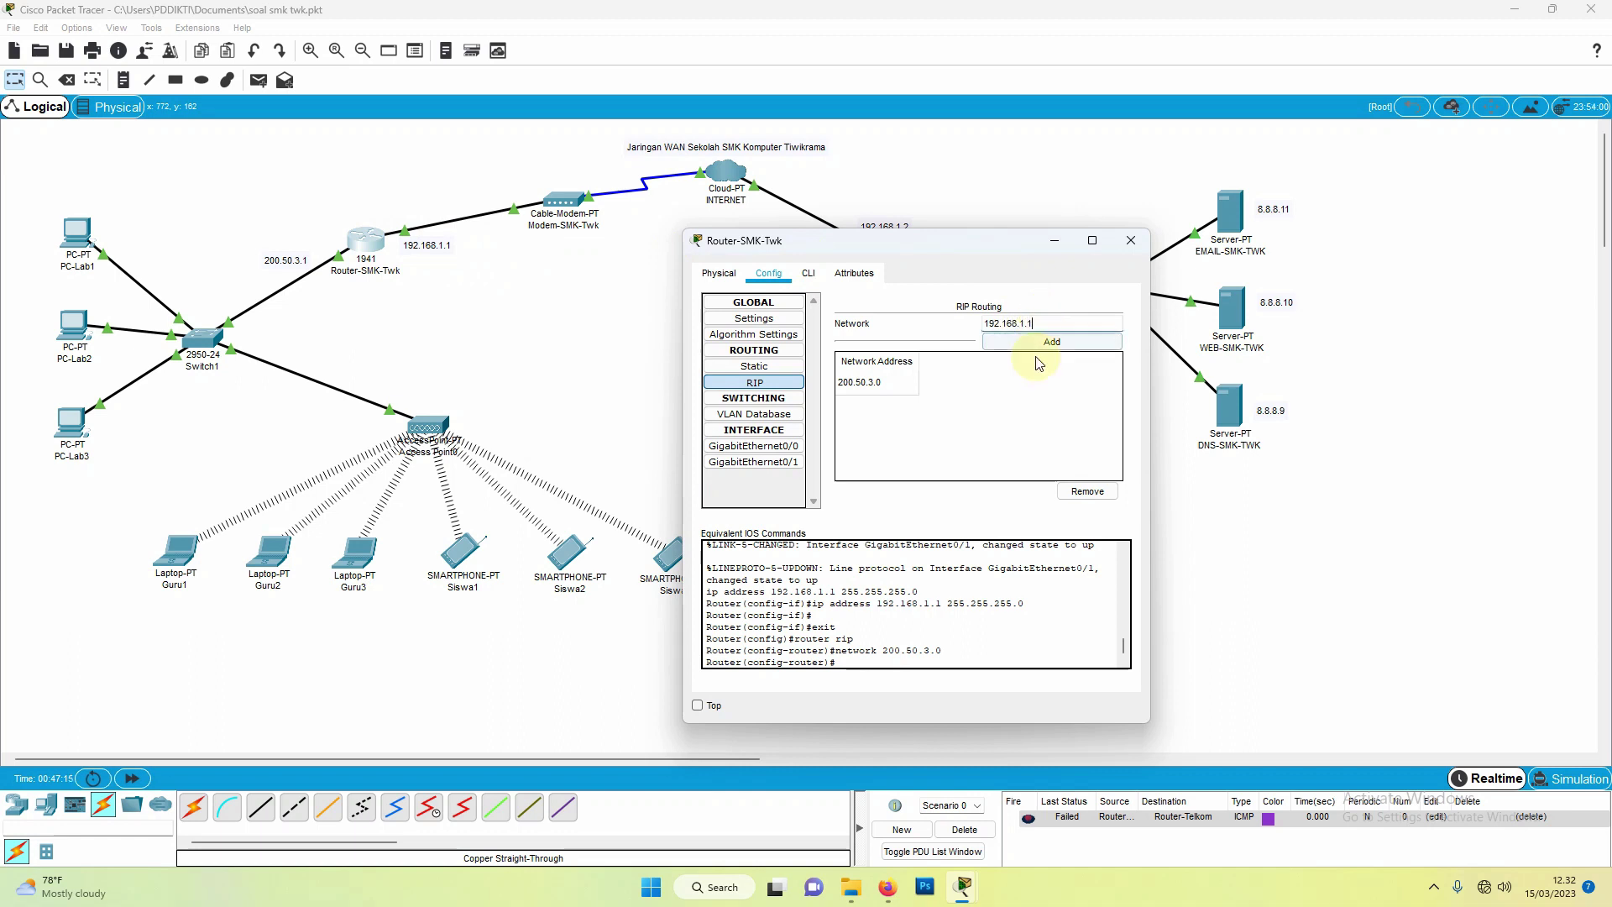
pyautogui.click(1041, 342)
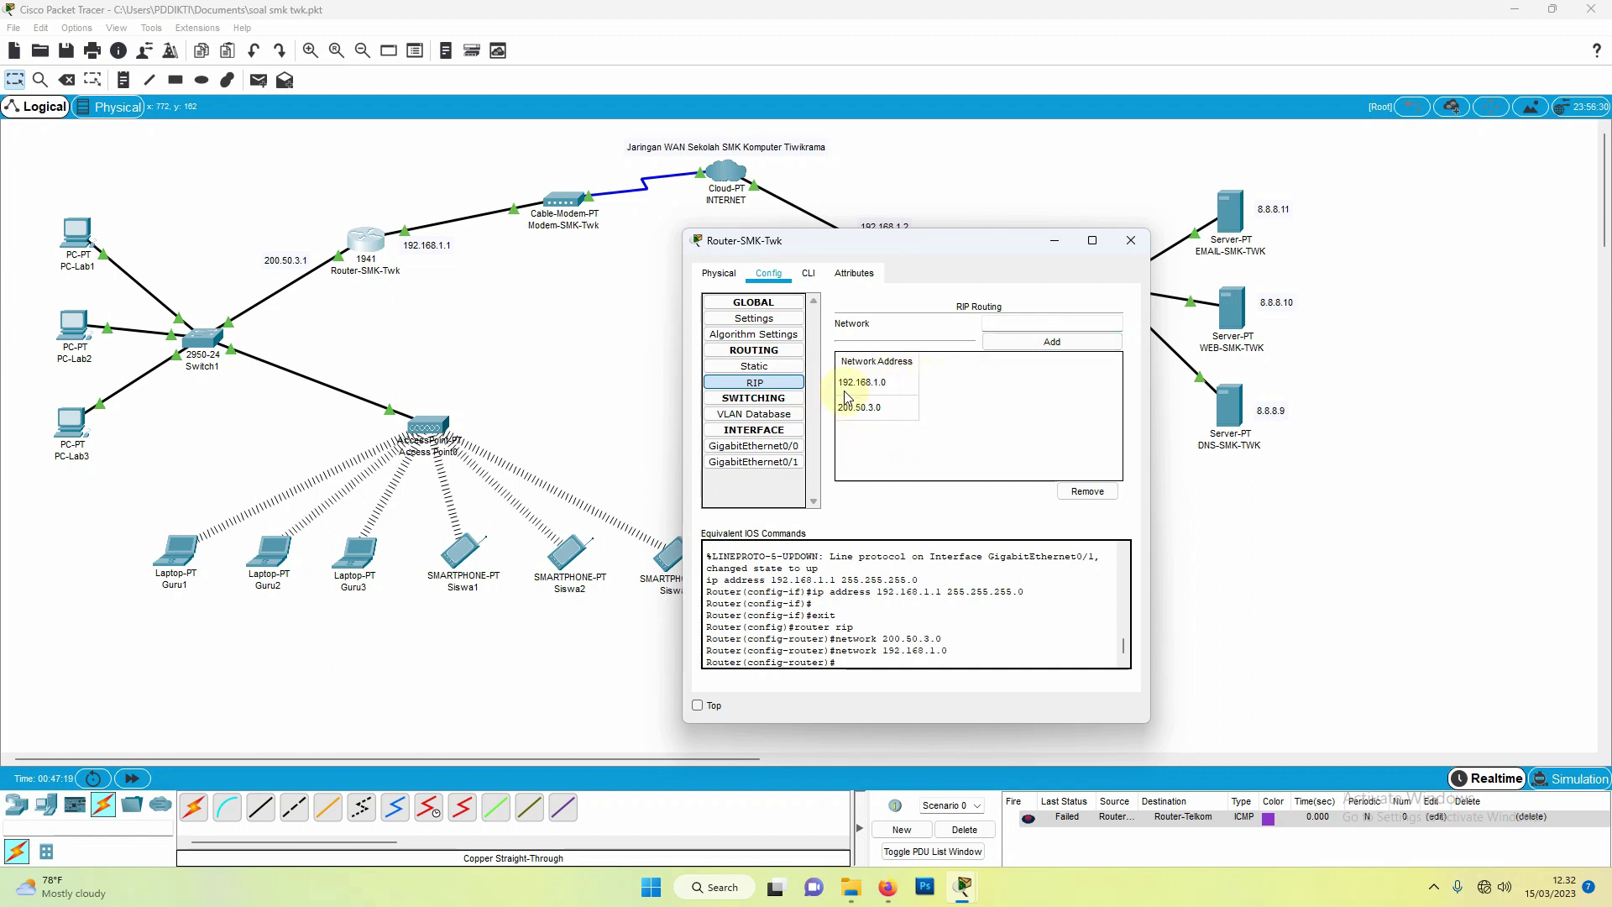
pyautogui.click(1131, 243)
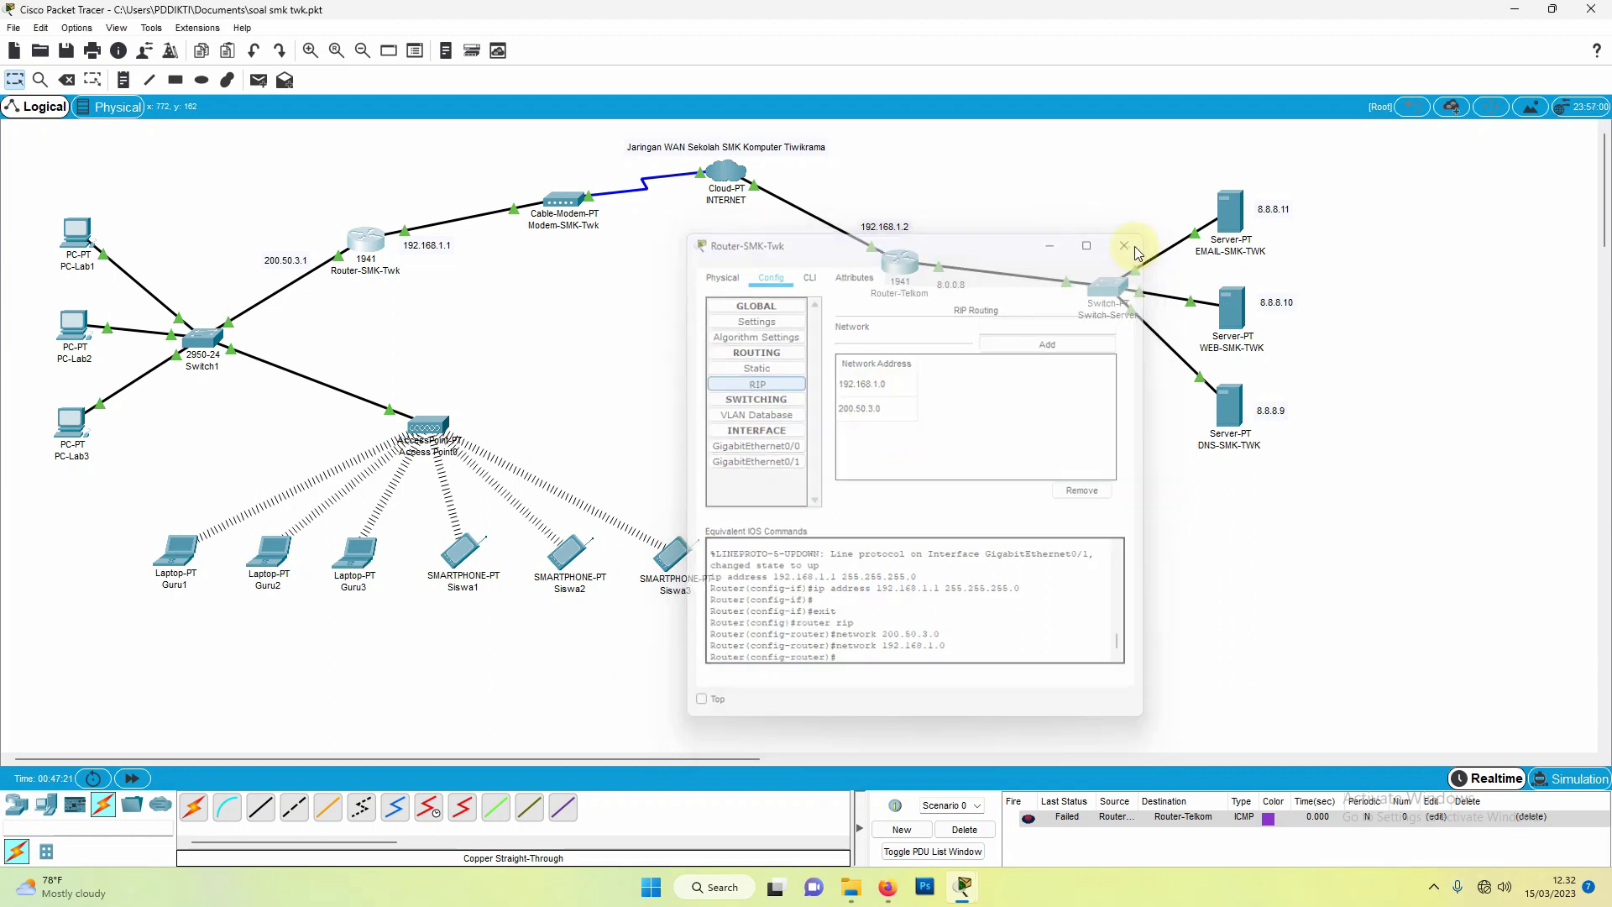
# Step: Add networks 8.0.0.0 and 192.168.1.0 to Router-Telkom's RIP configuration
pyautogui.click(904, 270)
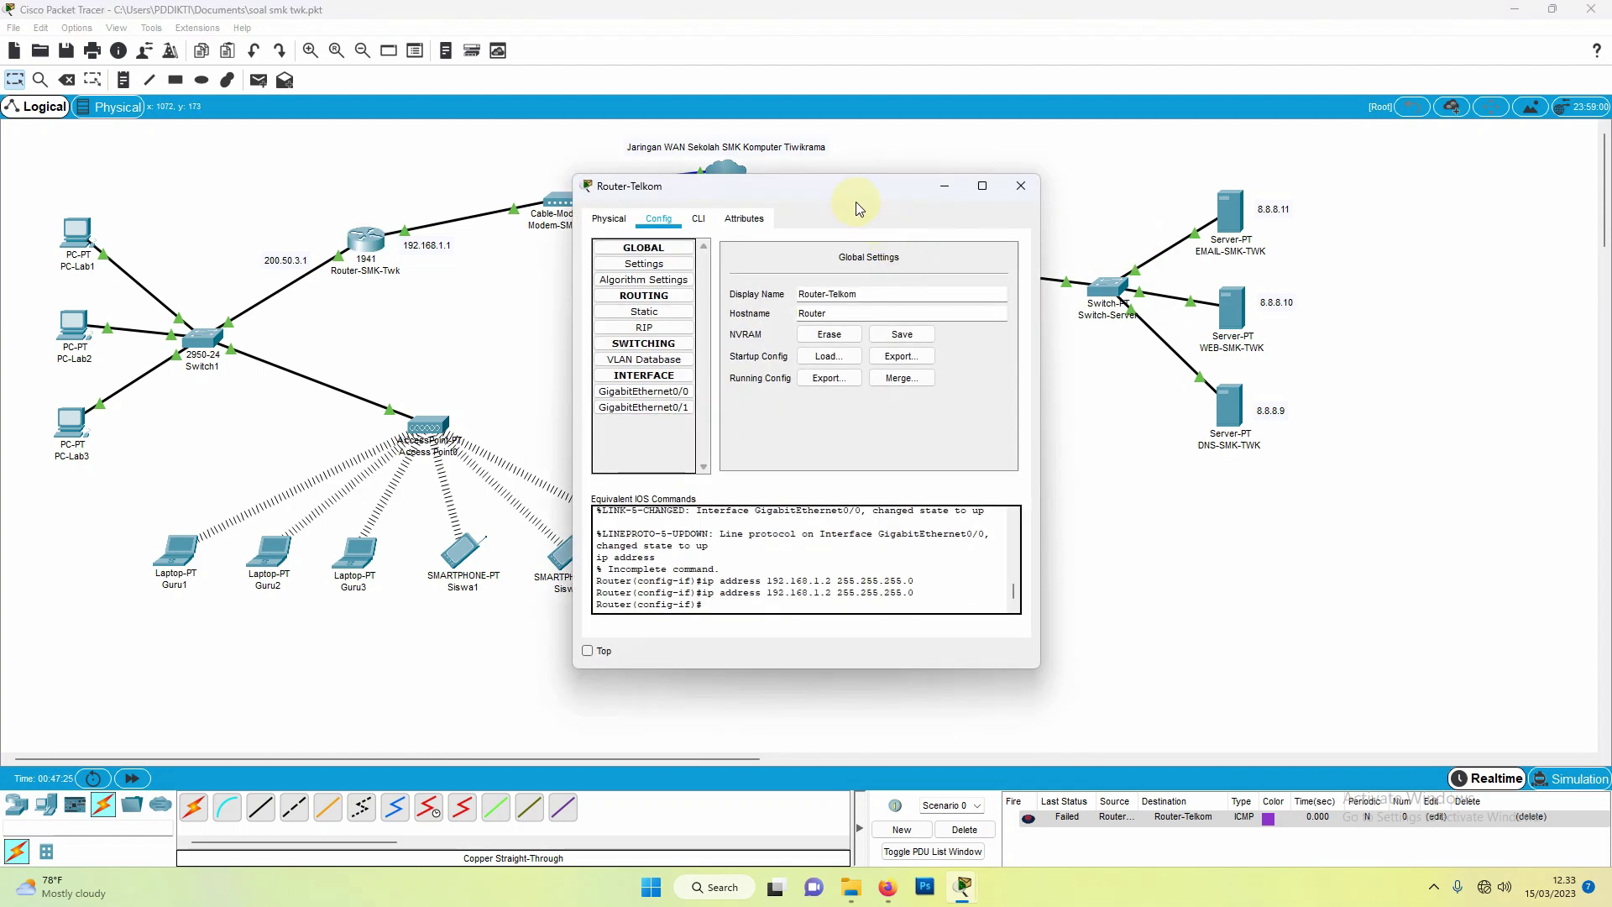
pyautogui.moveTo(853, 205); pyautogui.dragTo(806, 346)
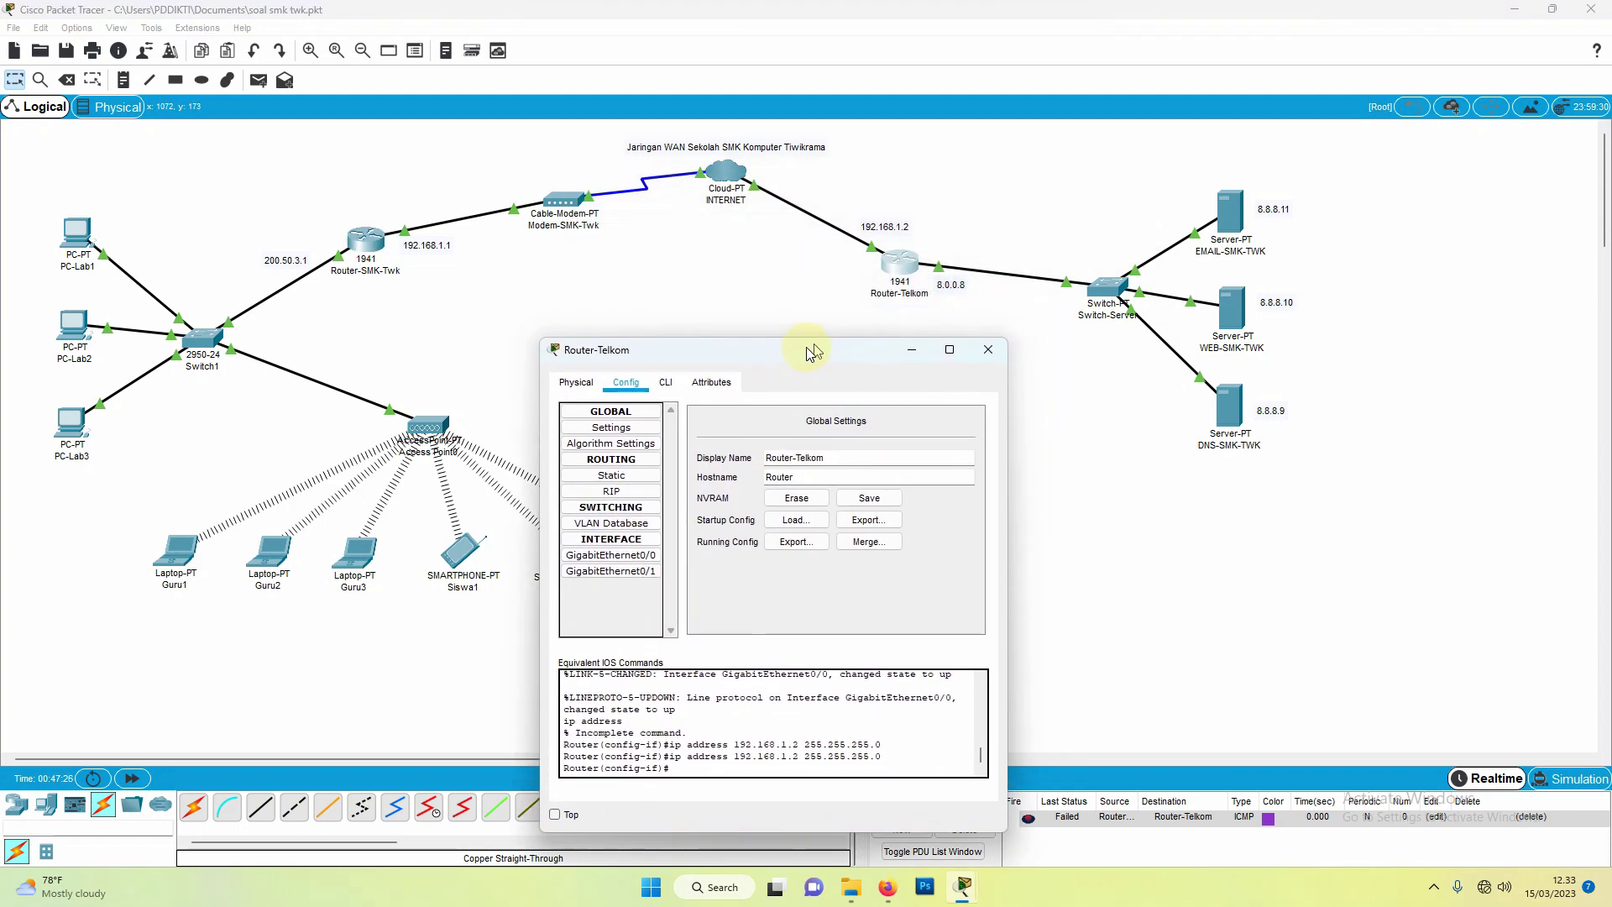
pyautogui.click(604, 493)
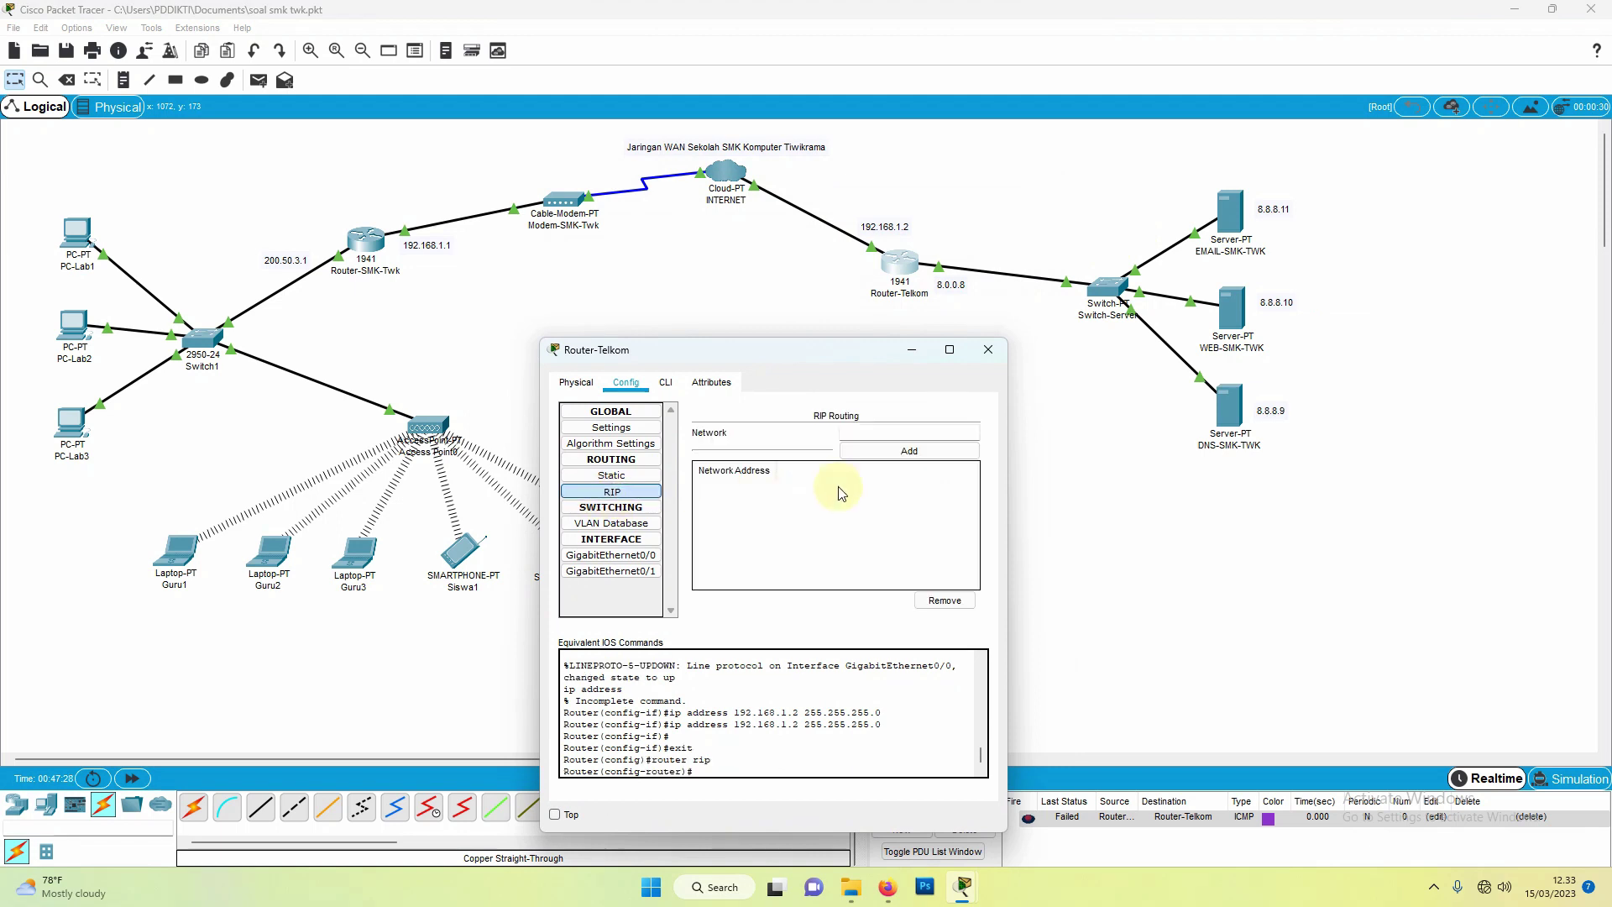
pyautogui.click(906, 432)
pyautogui.write('8.0.0.8')
pyautogui.click(907, 452)
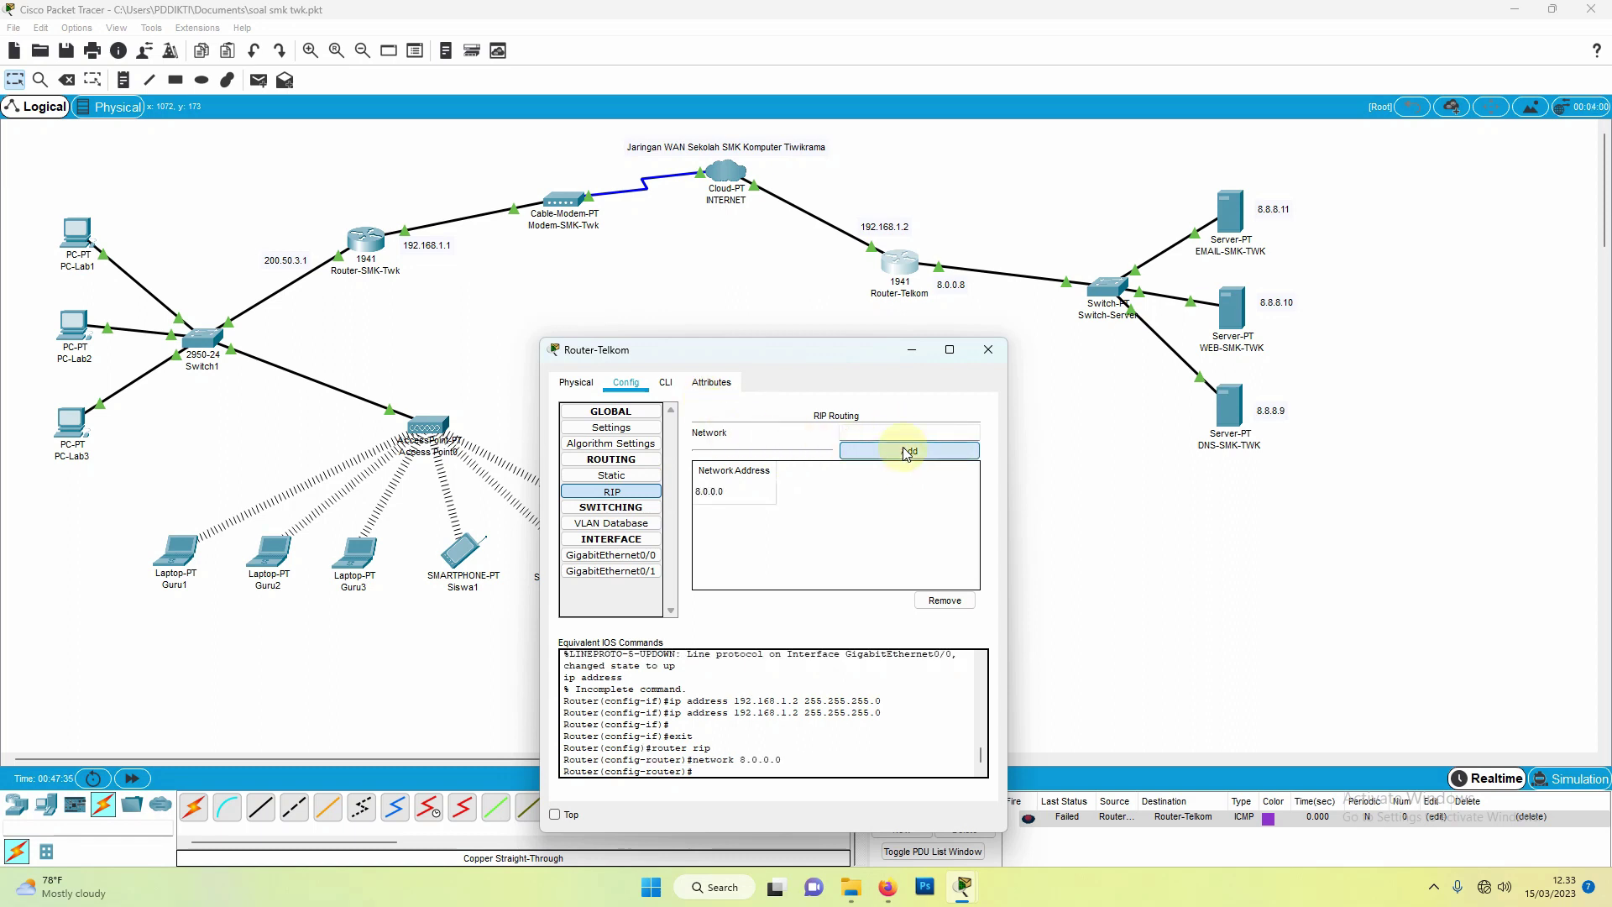
pyautogui.click(934, 433)
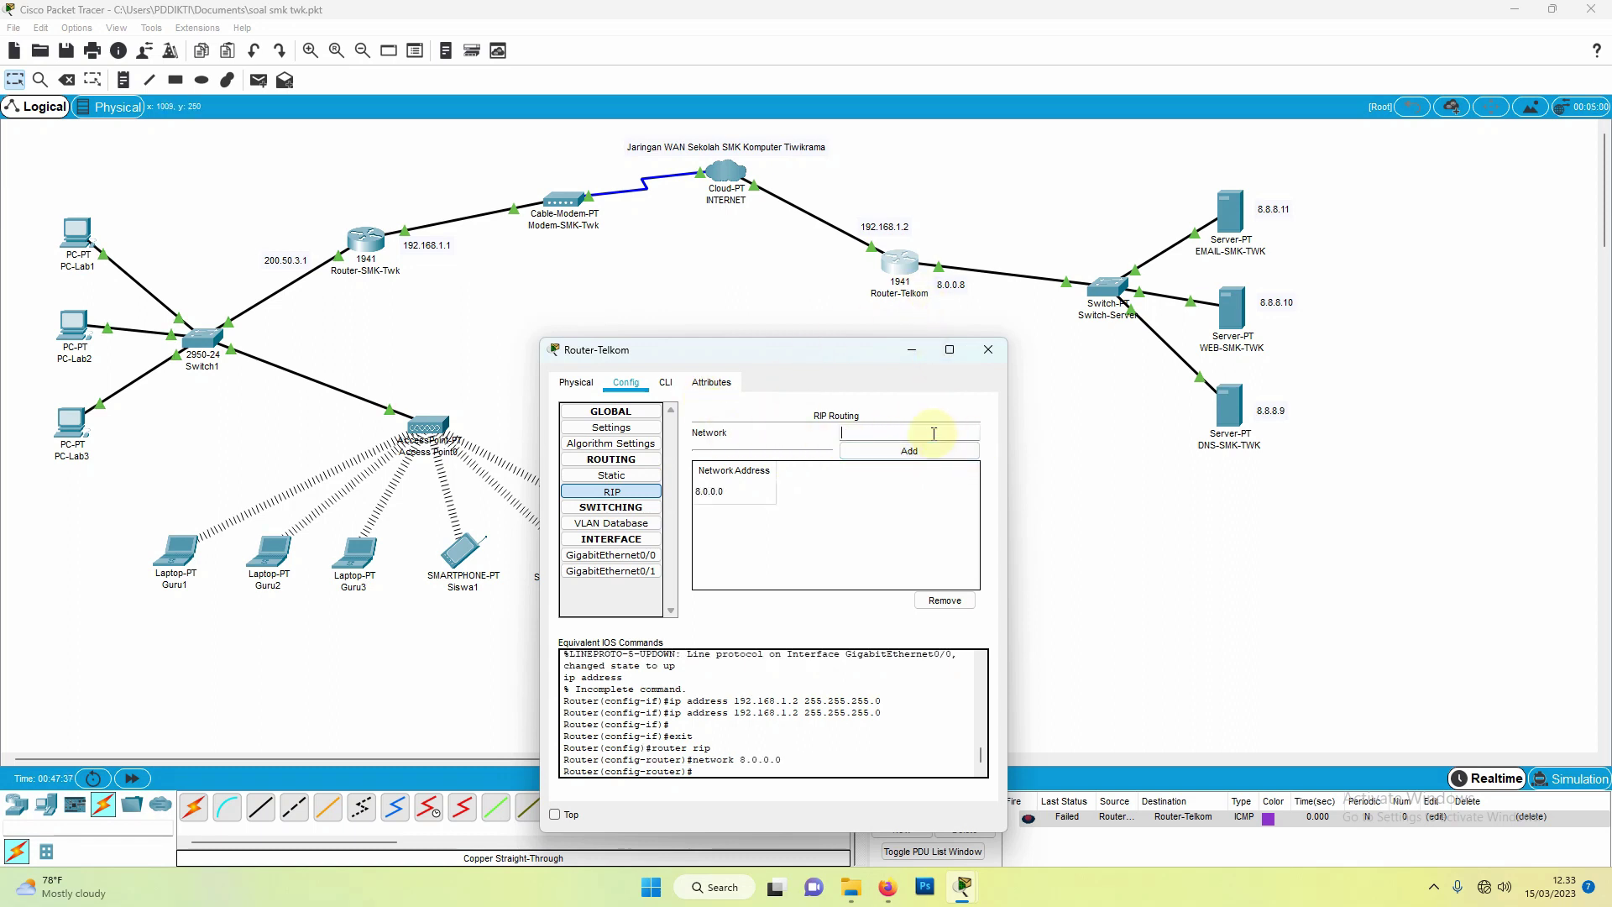
pyautogui.write('192.168.1.2')
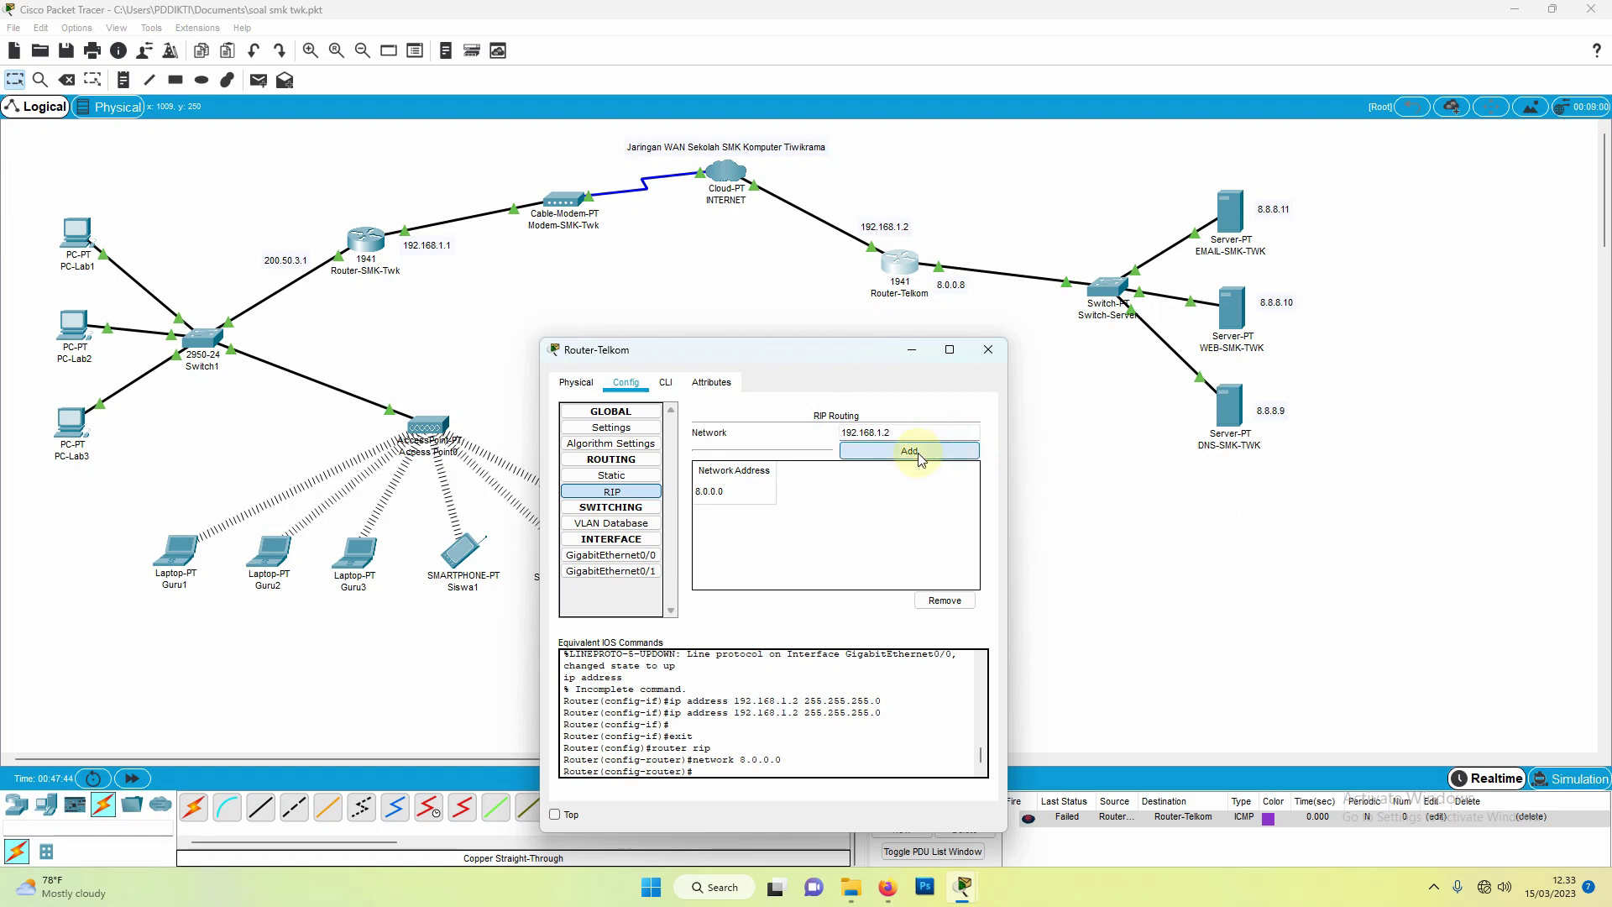
pyautogui.click(921, 457)
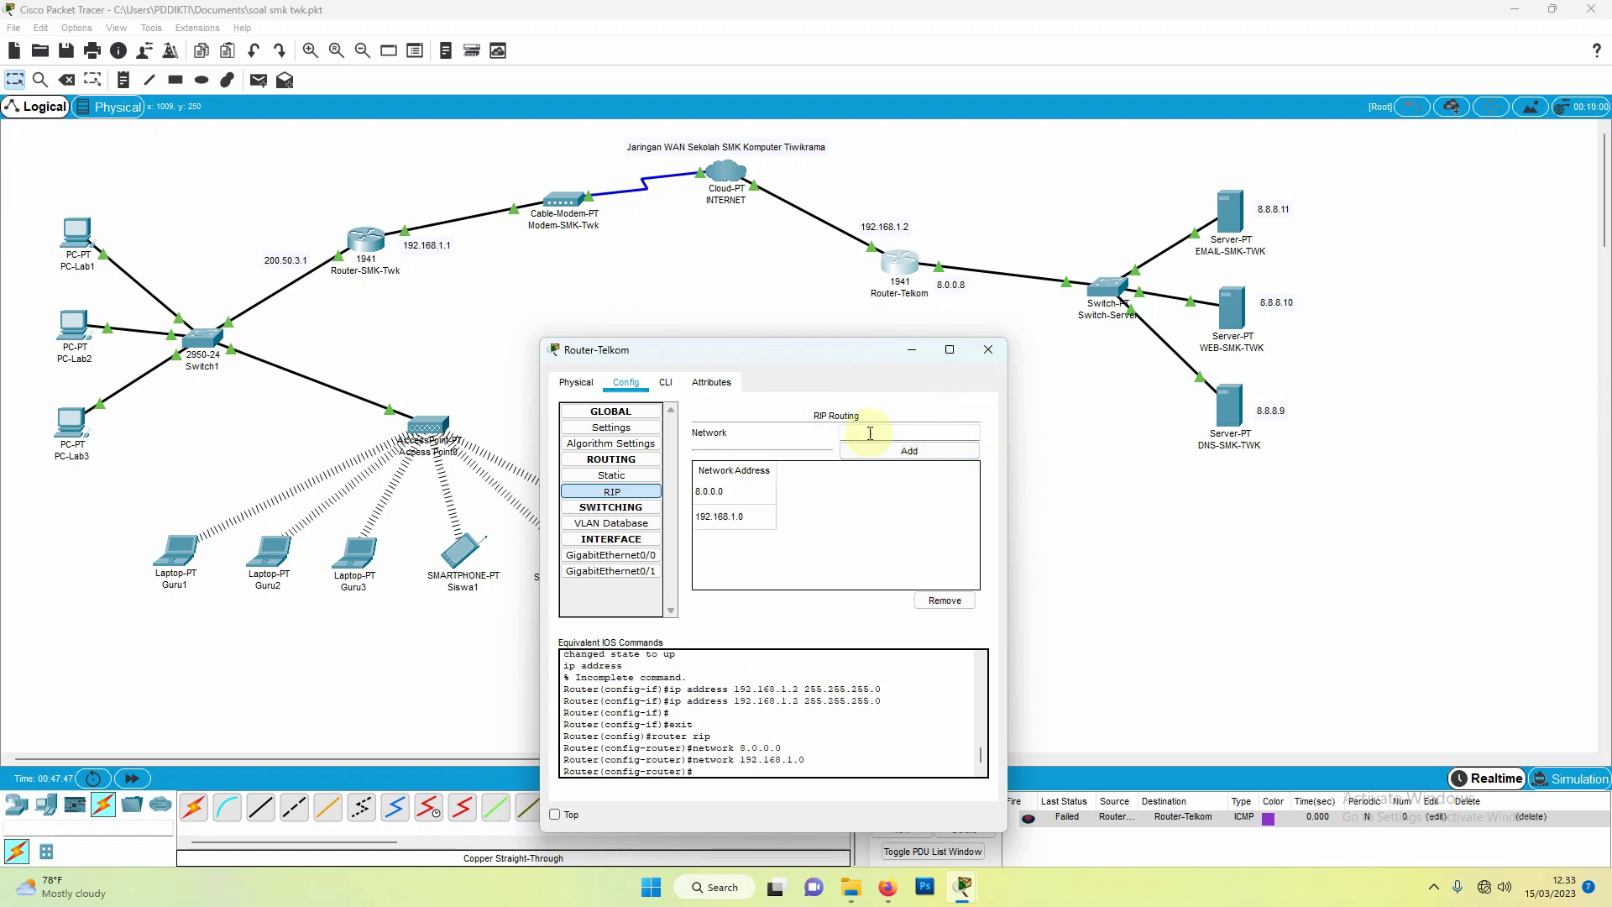
pyautogui.click(988, 349)
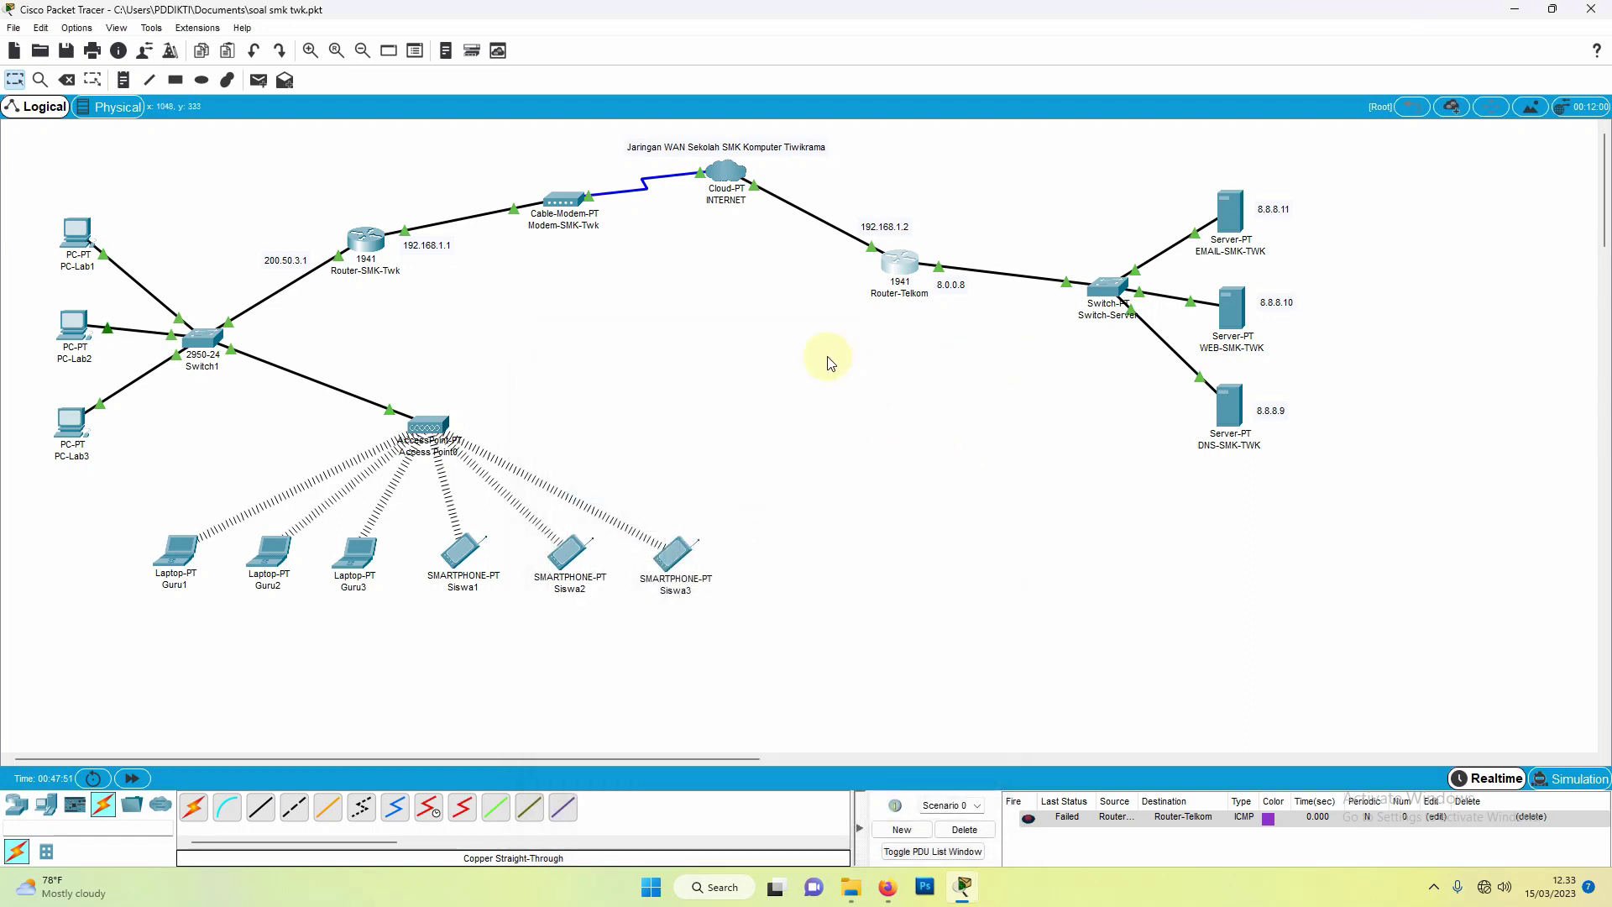
# Step: Send a simple PDU ping from Router-SMK-Twk to Router-Telkom
pyautogui.click(257, 80)
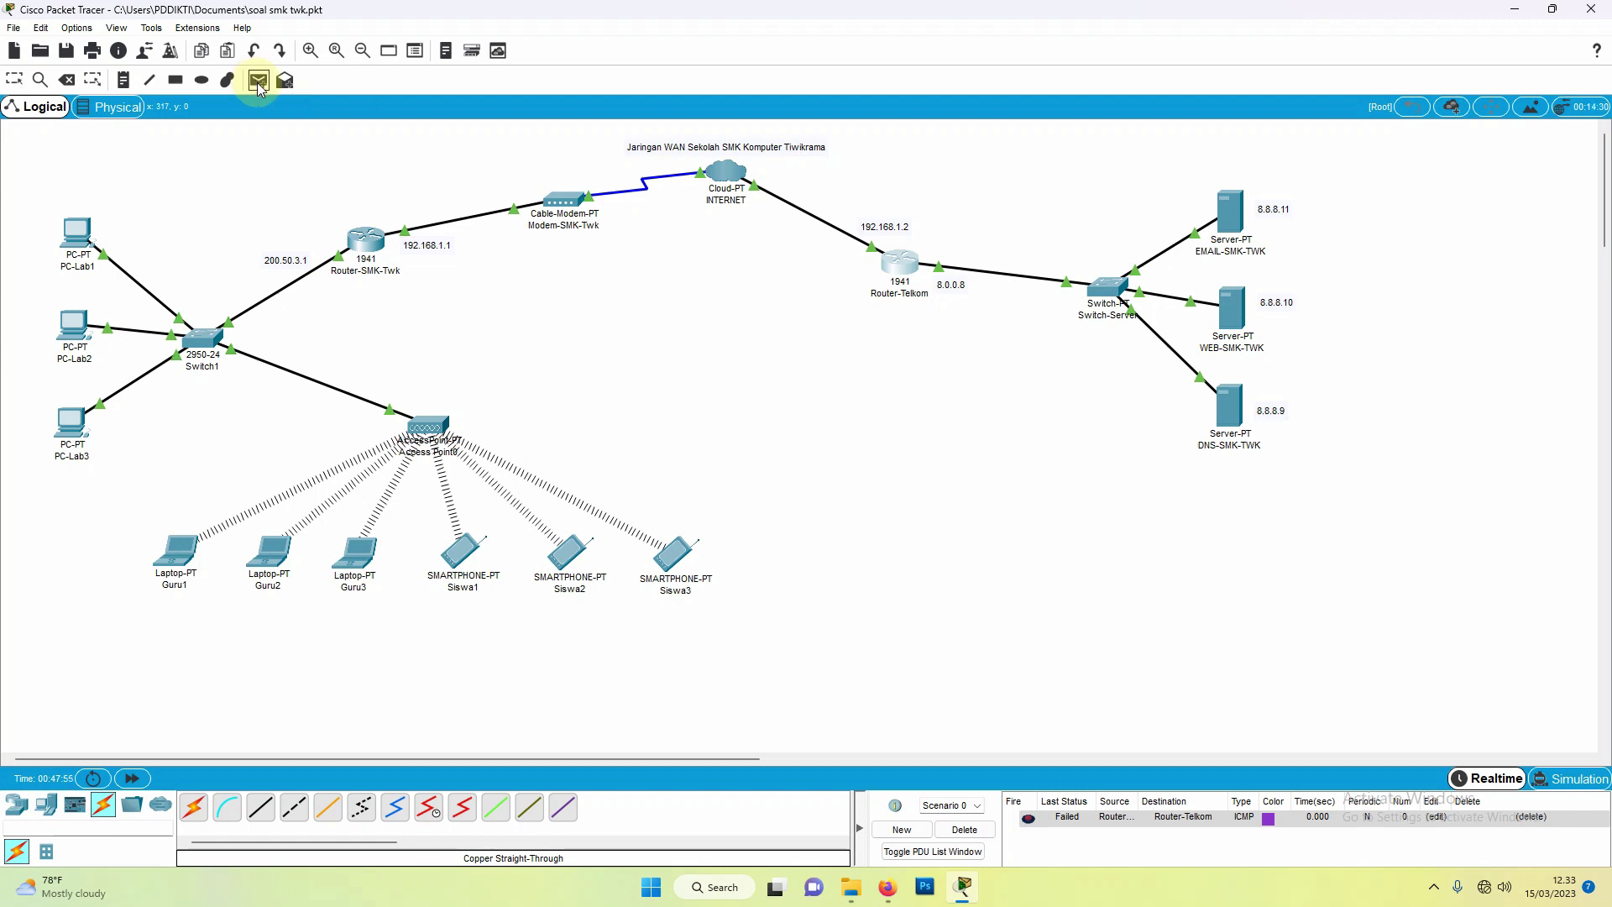
pyautogui.click(366, 242)
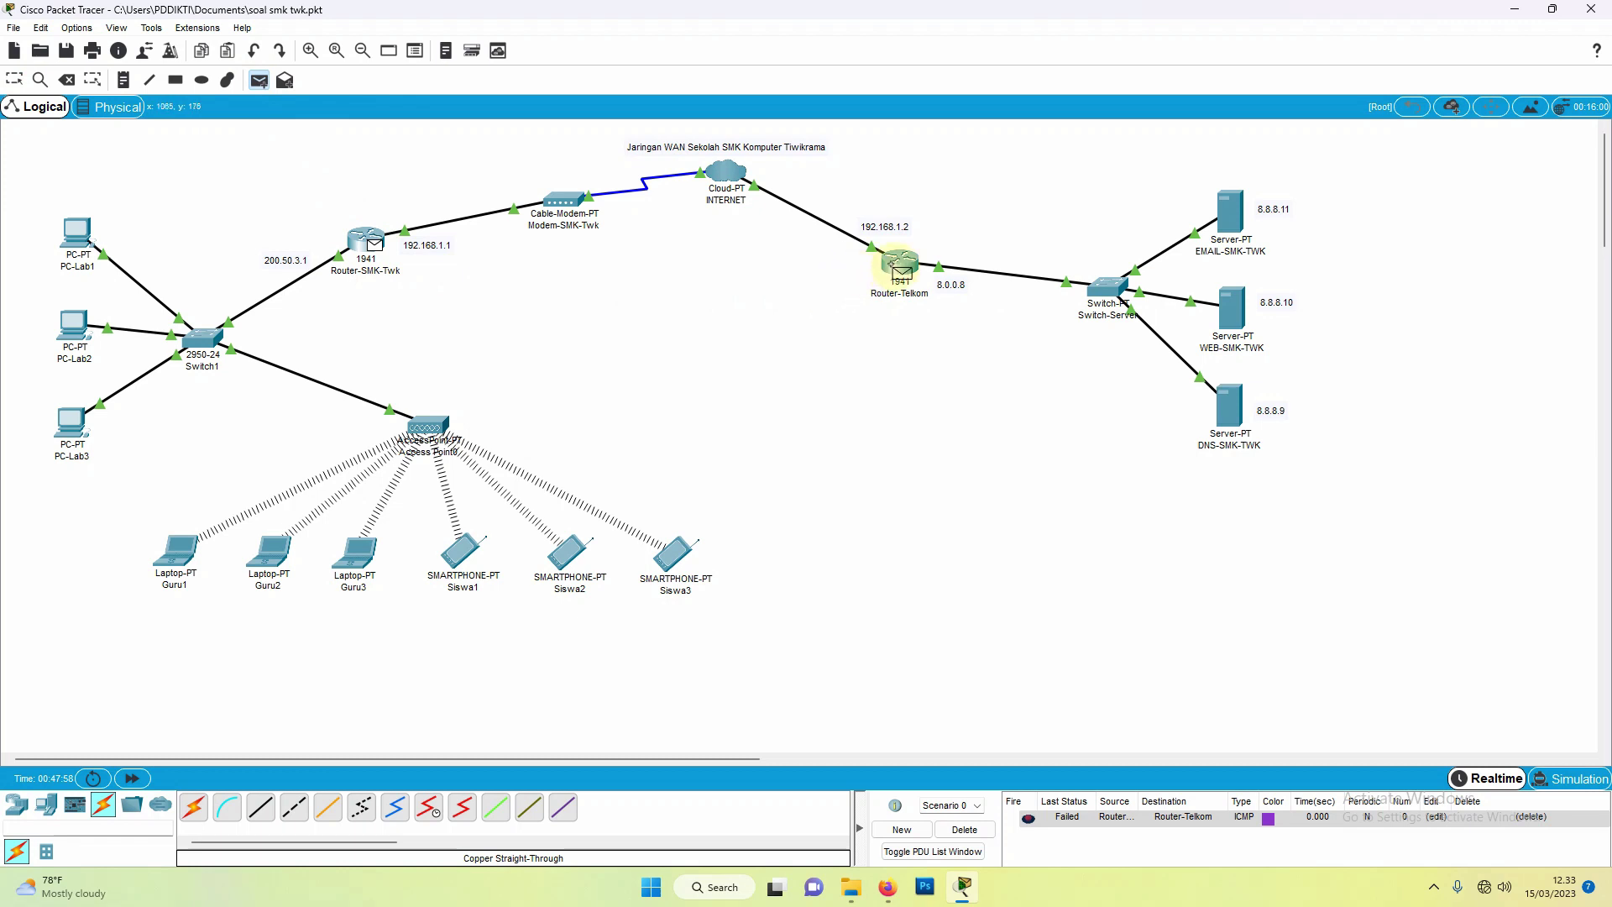
pyautogui.click(901, 263)
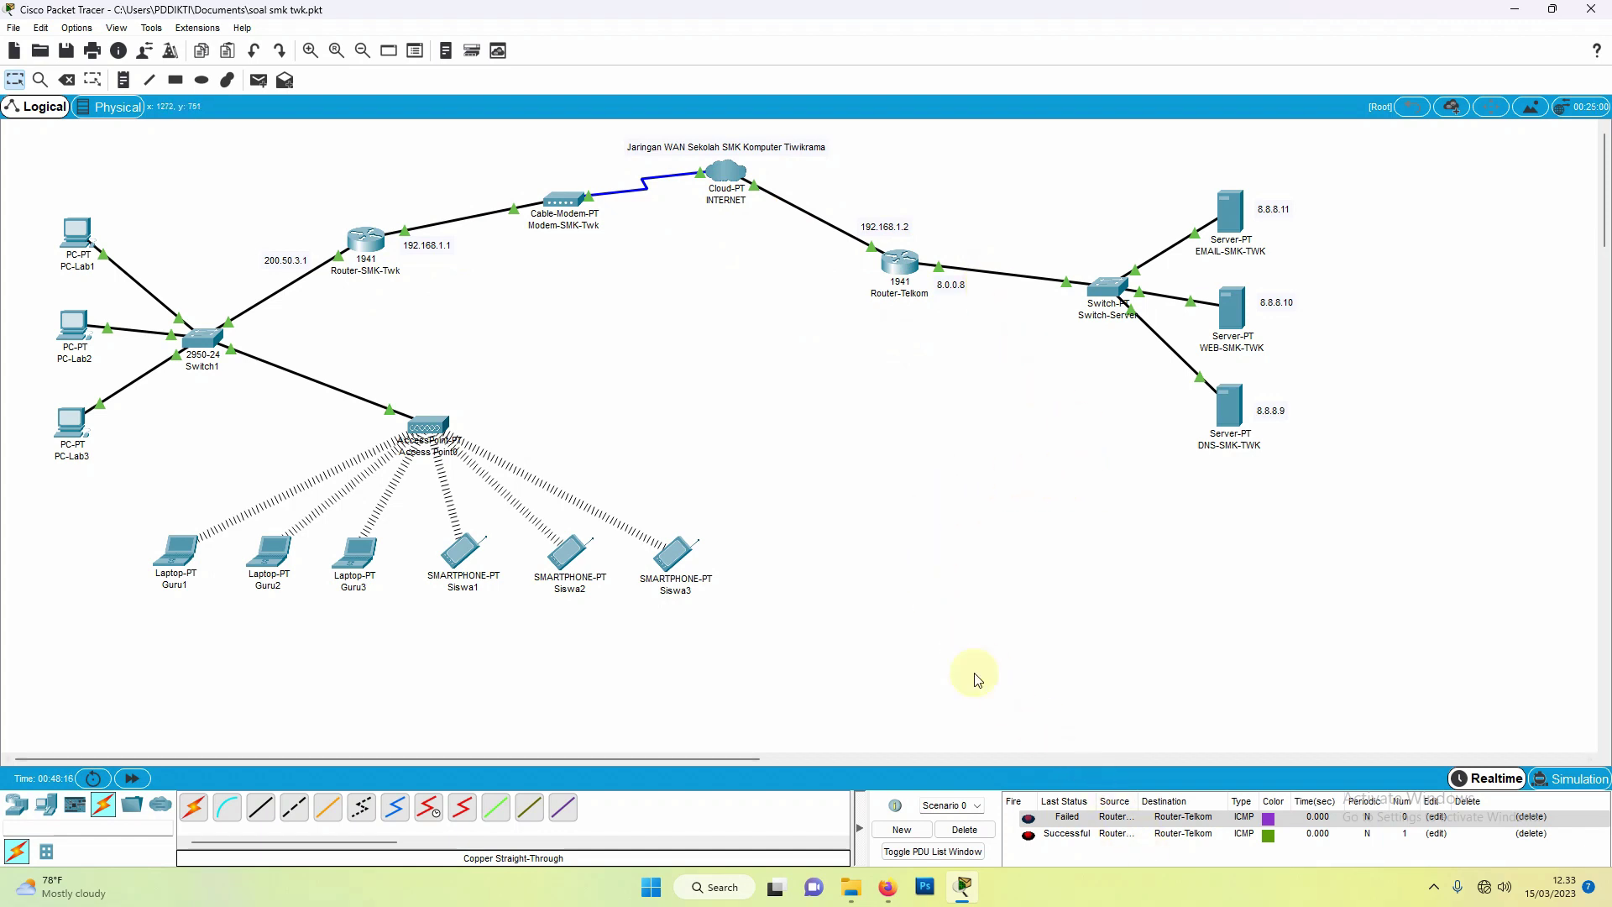
# Step: Ping DNS-SMK-TWK from PC-Lab1 and PC-Lab2, and delete the old failed Router-Telkom ping
pyautogui.click(258, 80)
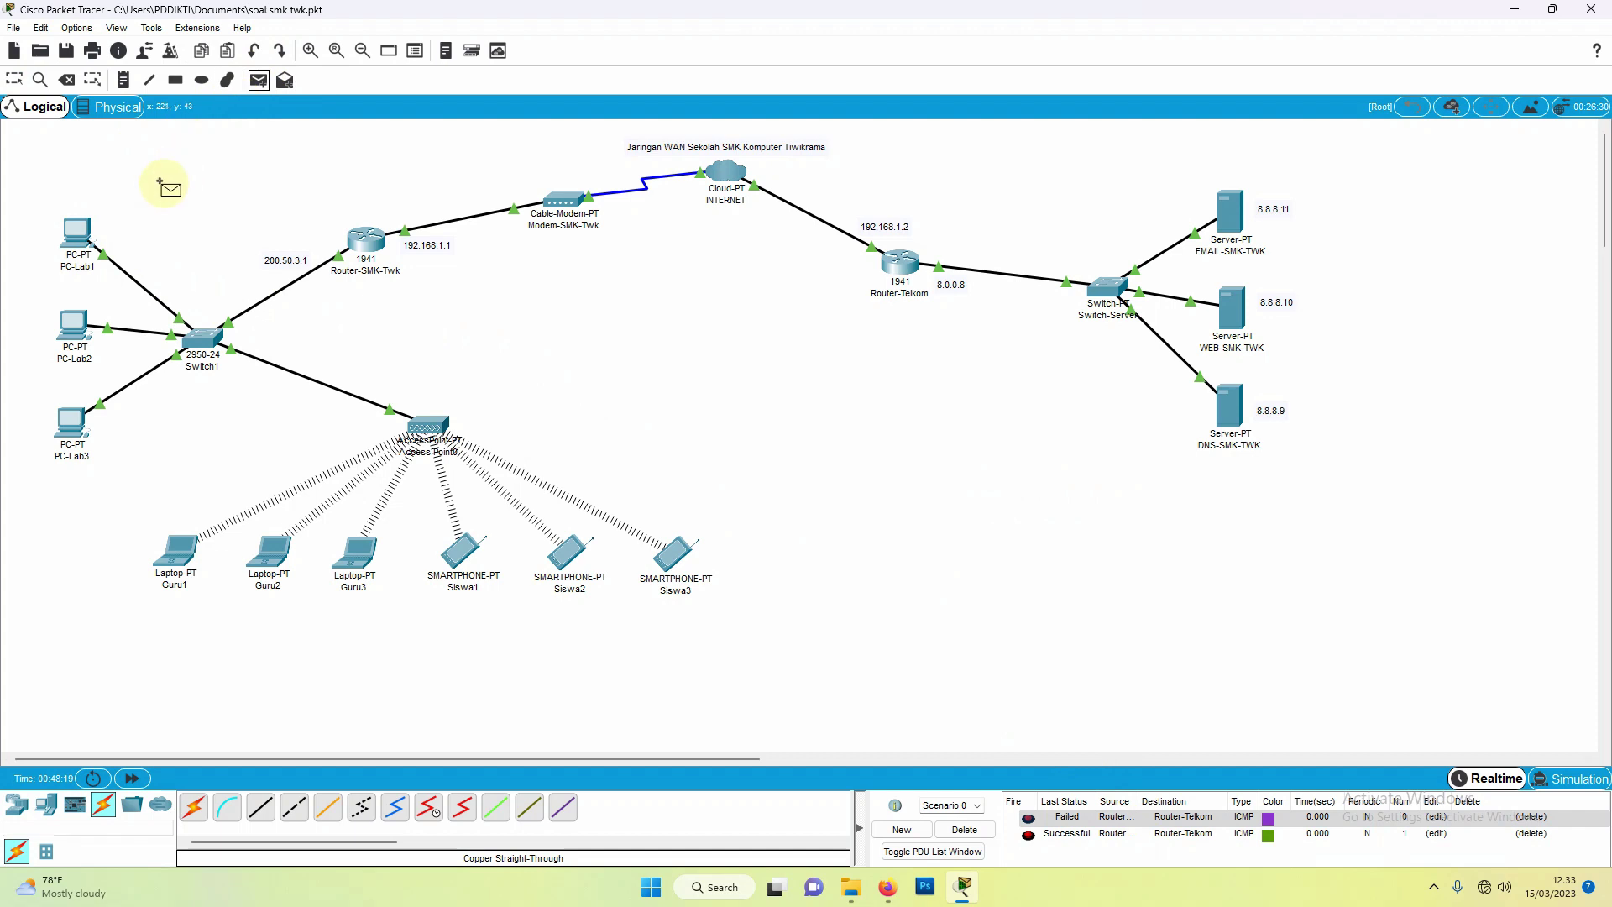
pyautogui.click(78, 232)
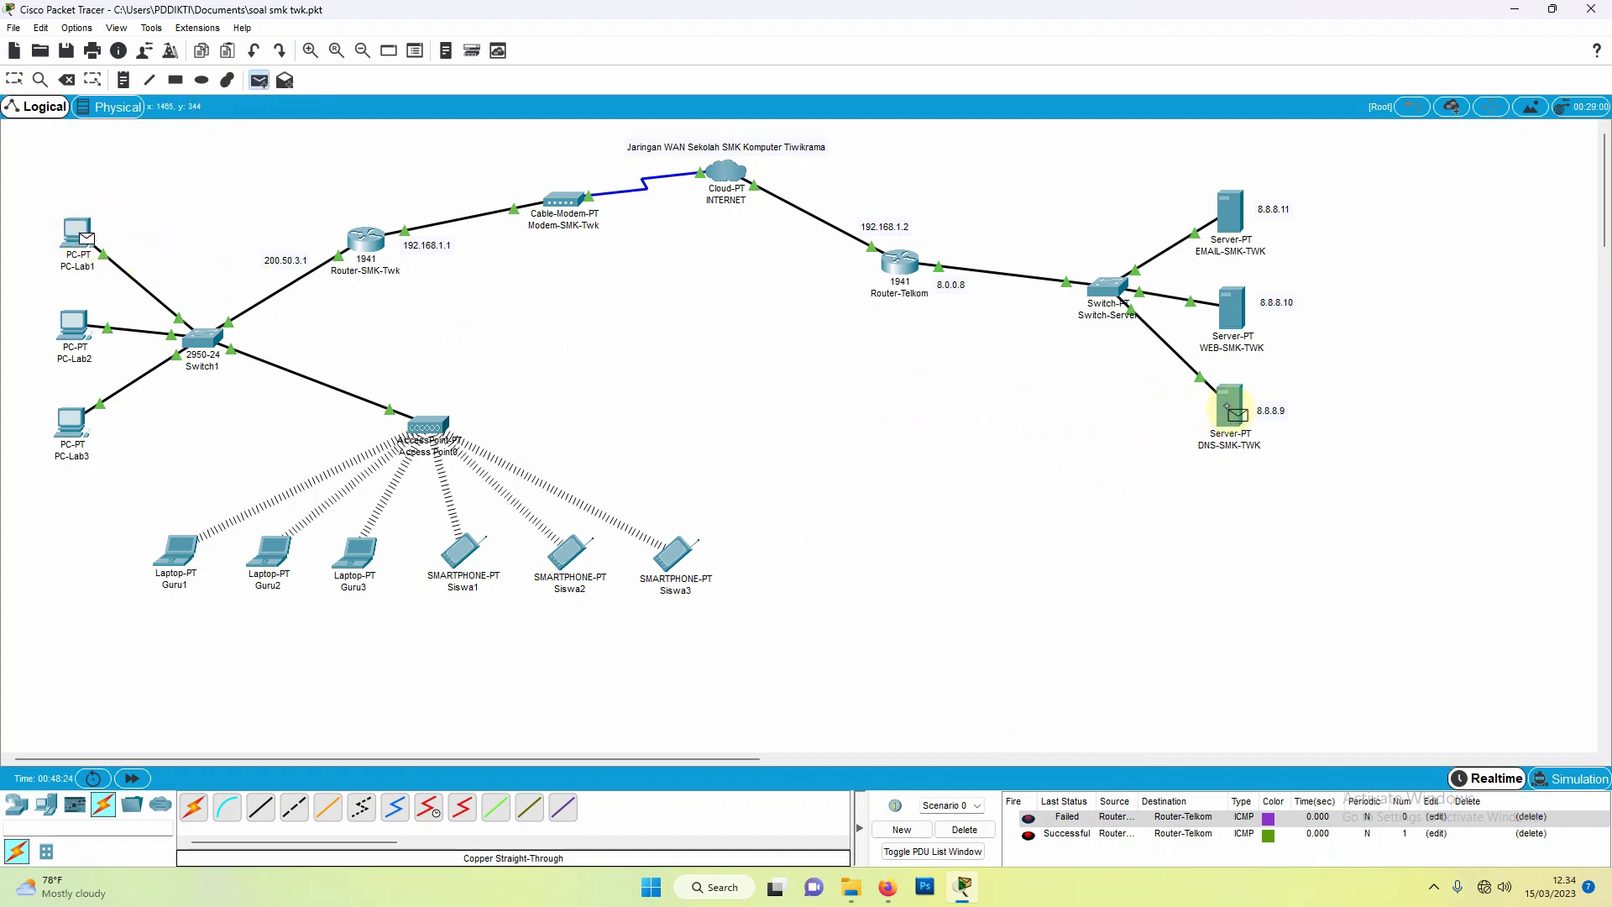
pyautogui.click(1233, 411)
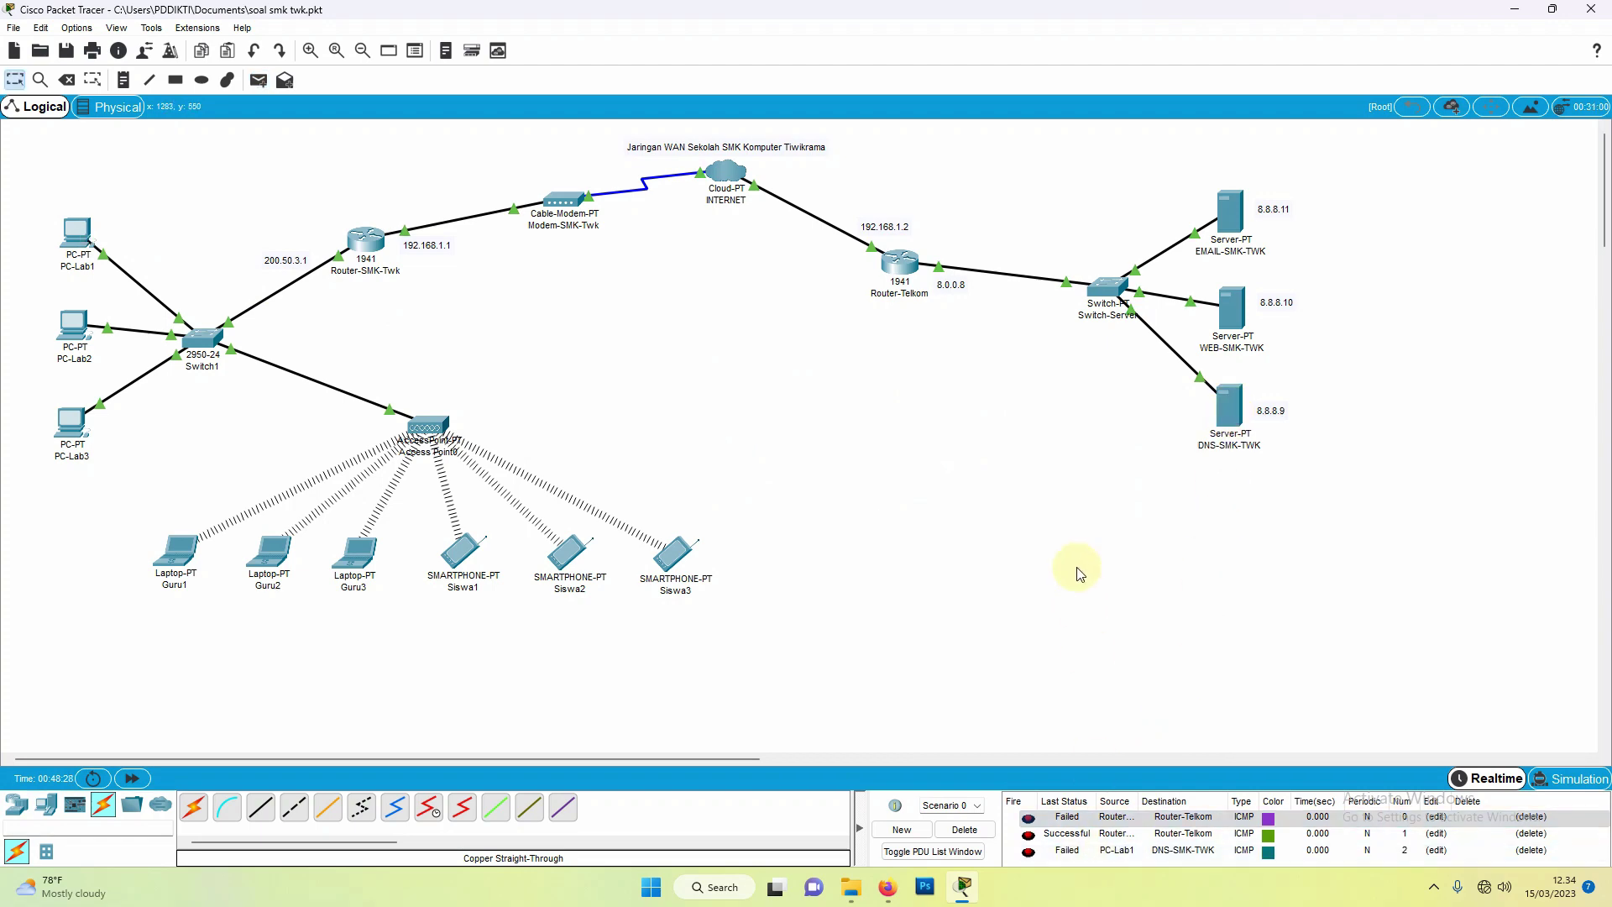
pyautogui.scroll(-1, 1072, 550)
pyautogui.scroll(1, 487, 314)
pyautogui.click(77, 328)
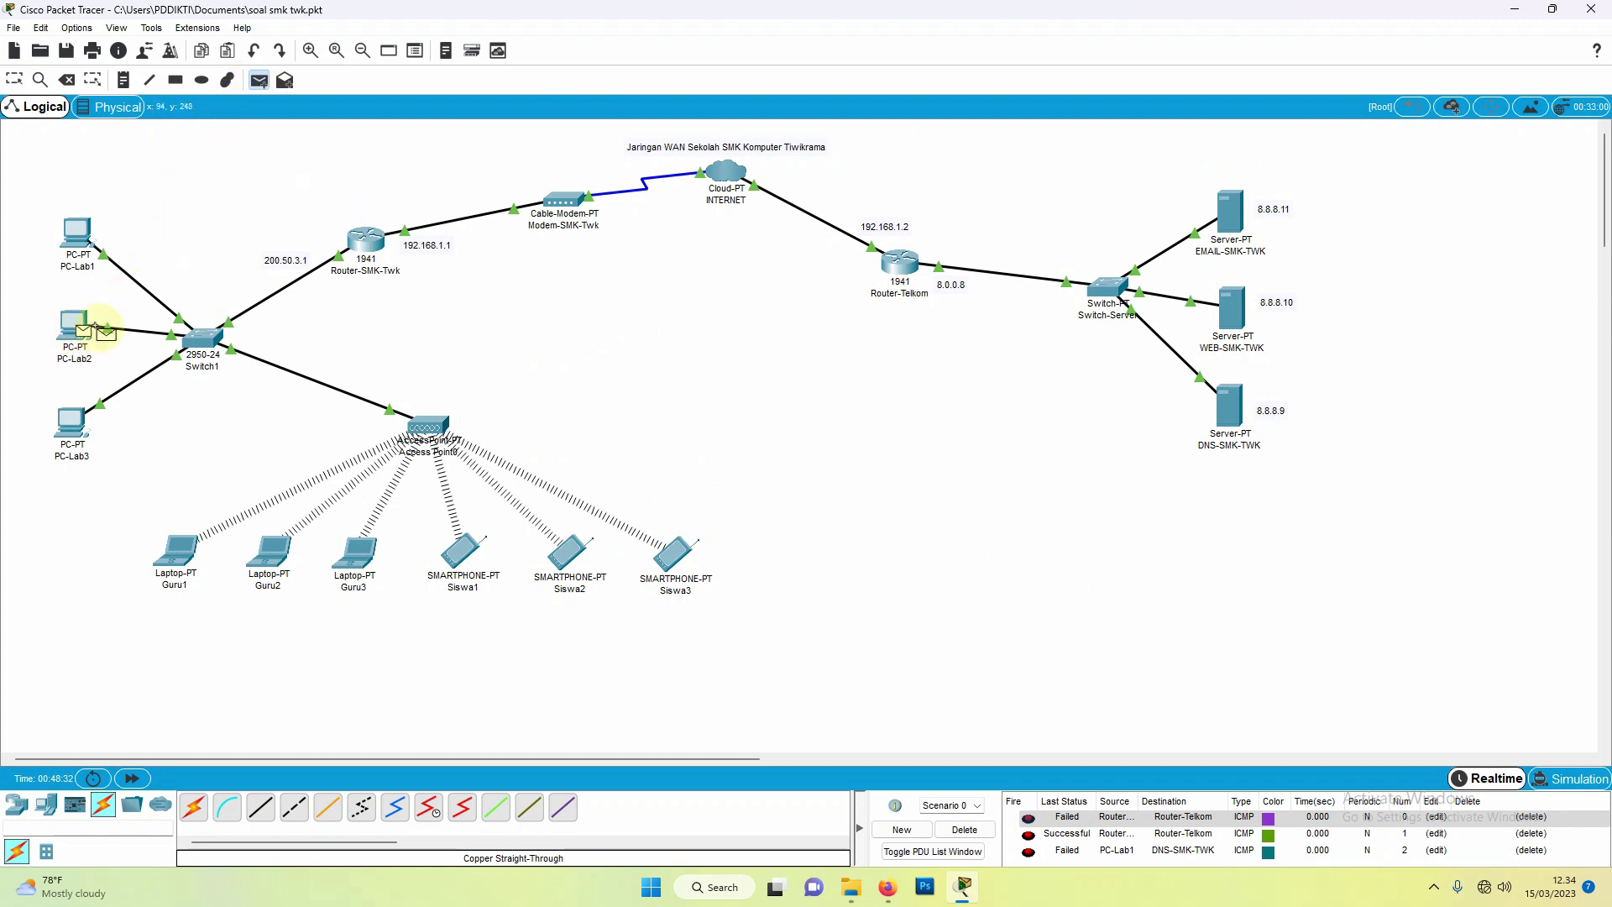
pyautogui.click(1210, 400)
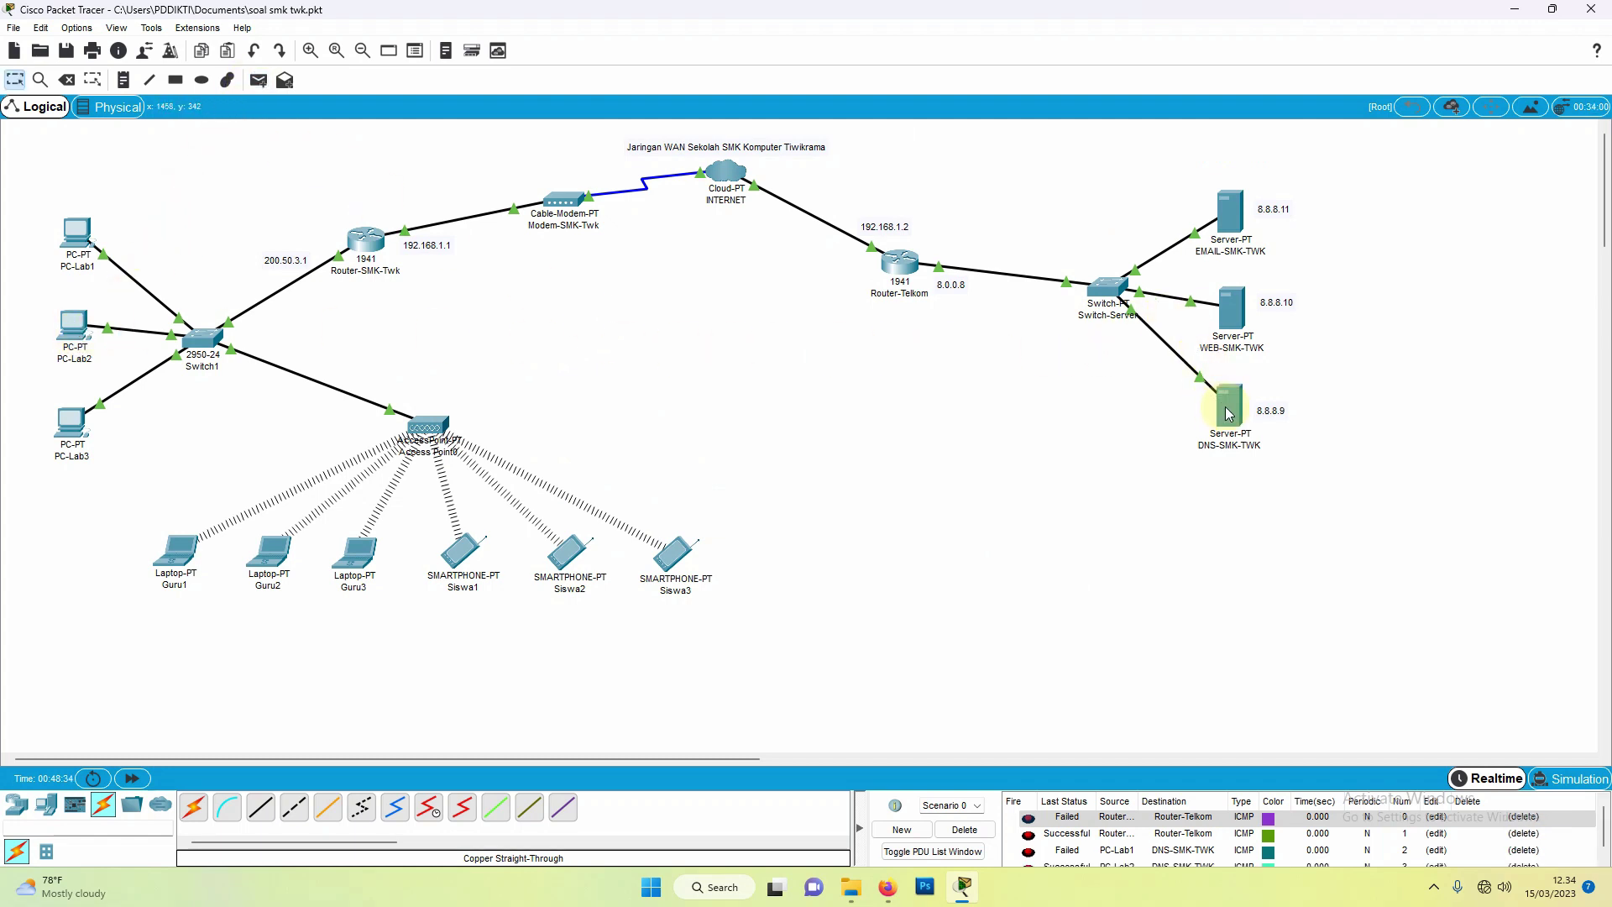
pyautogui.click(1523, 817)
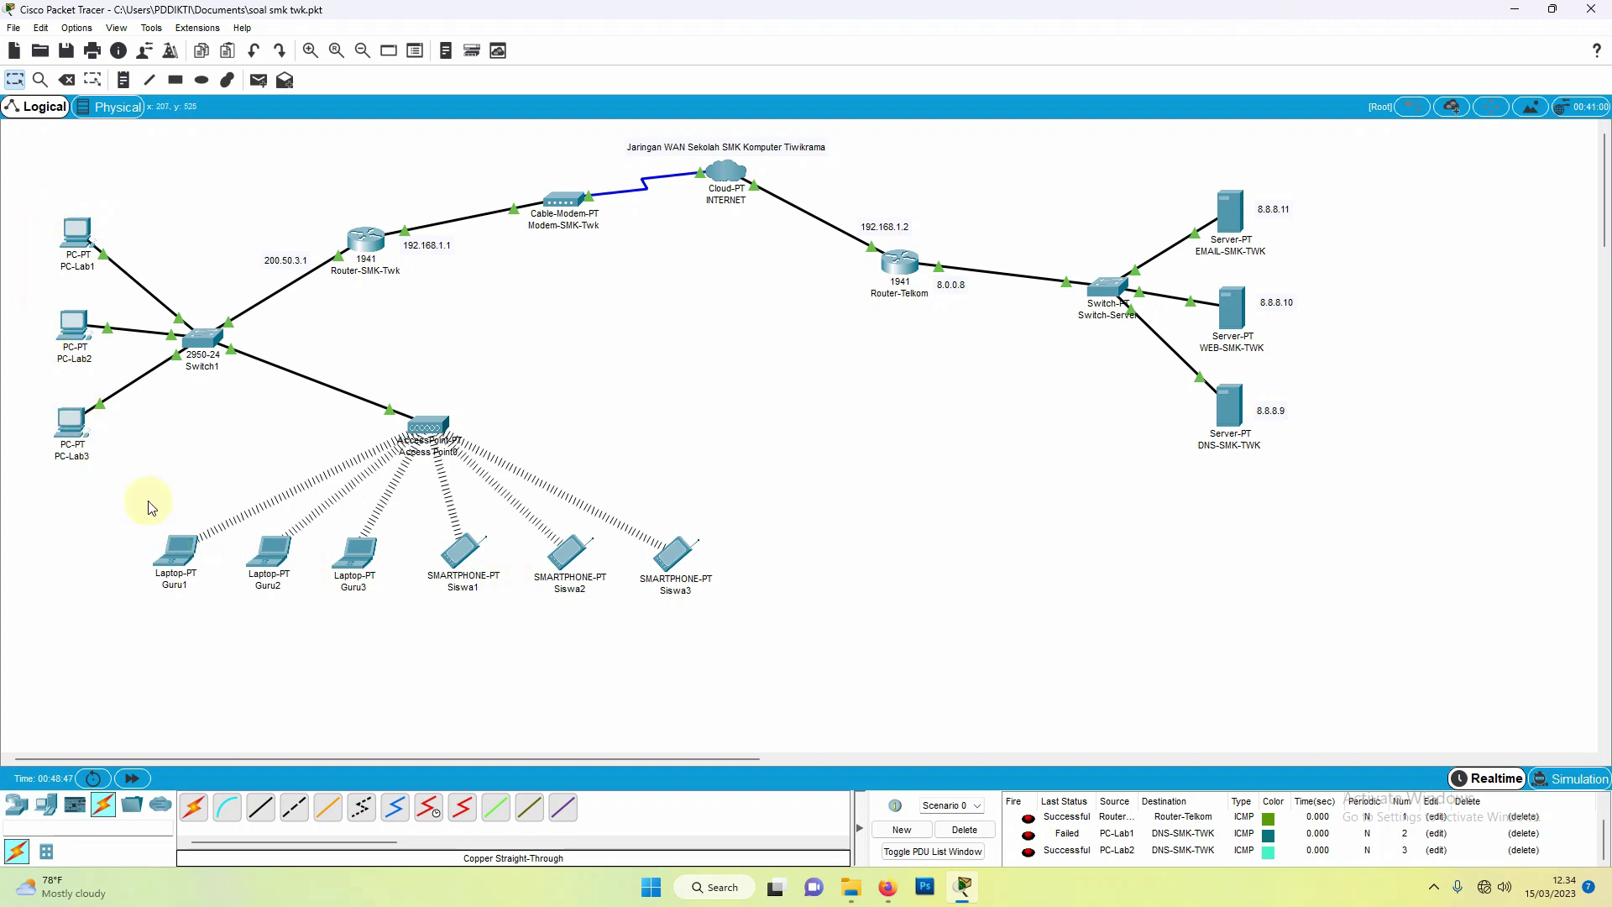
pyautogui.click(179, 564)
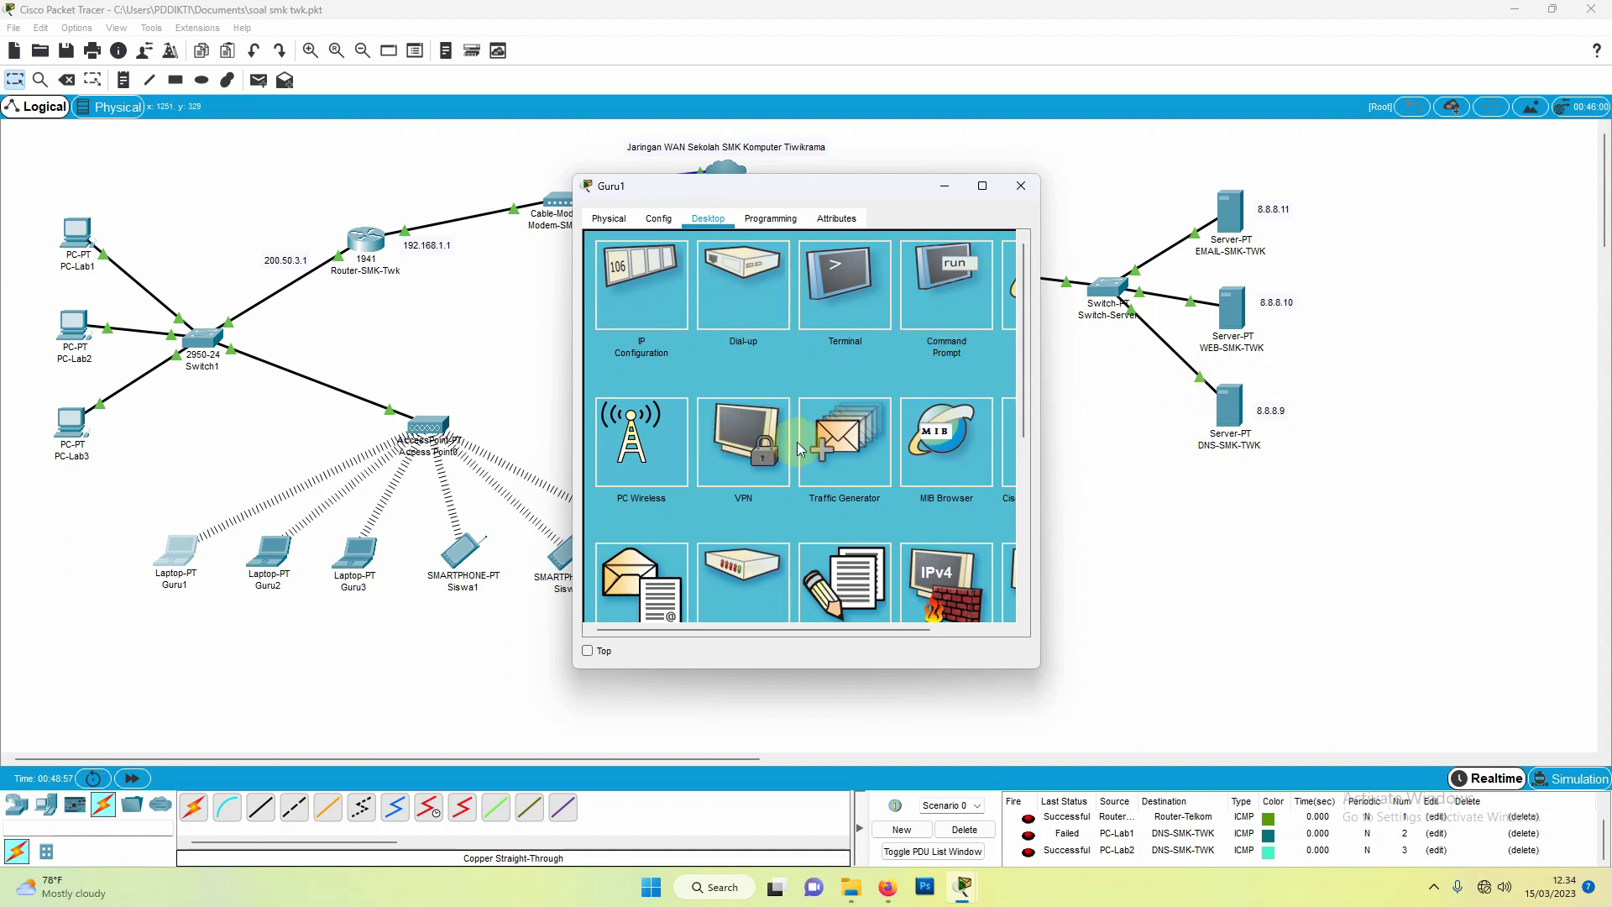
pyautogui.moveTo(1041, 411); pyautogui.dragTo(1118, 417)
pyautogui.moveTo(828, 184); pyautogui.dragTo(521, 204)
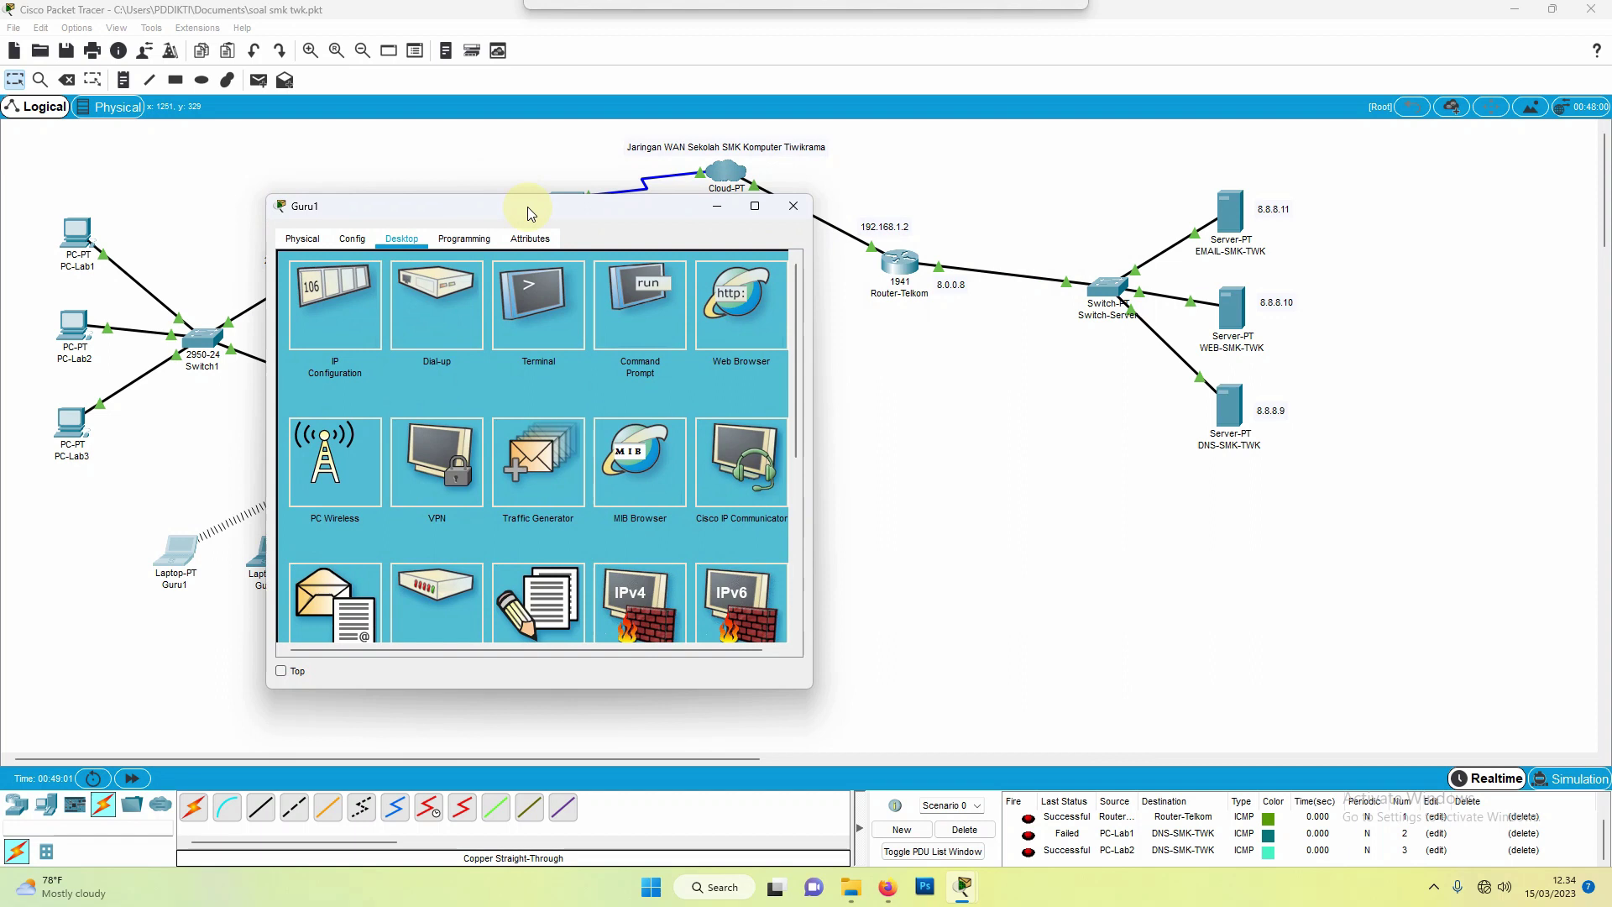
pyautogui.click(747, 297)
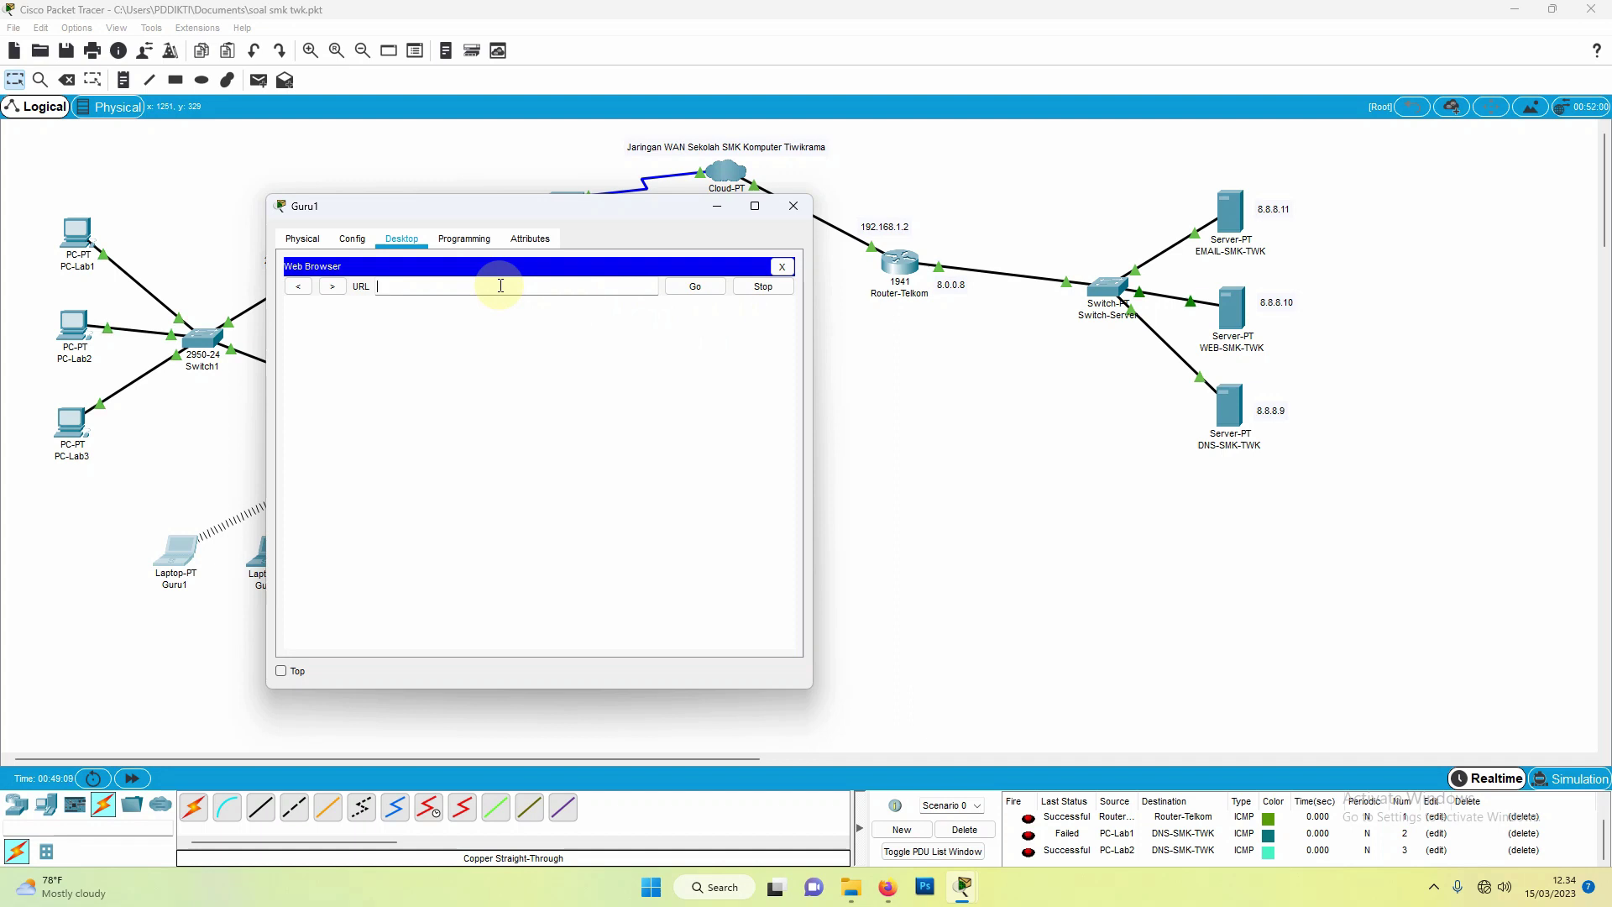
pyautogui.write('www.smk-twk.sch.id')
pyautogui.click(697, 292)
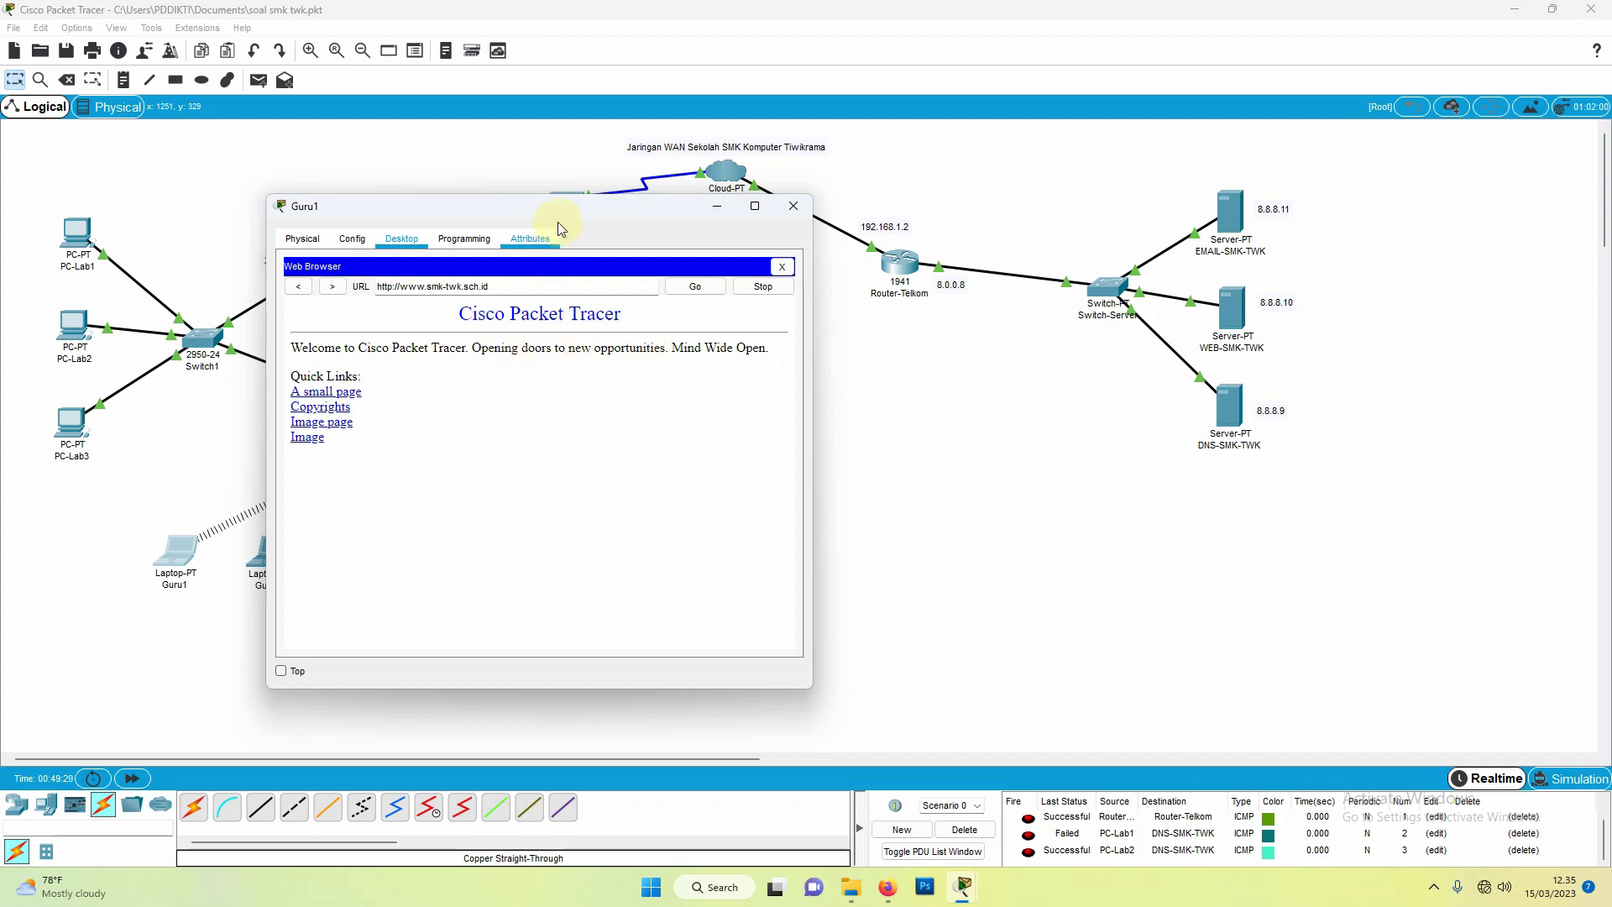
pyautogui.moveTo(557, 210); pyautogui.dragTo(704, 305)
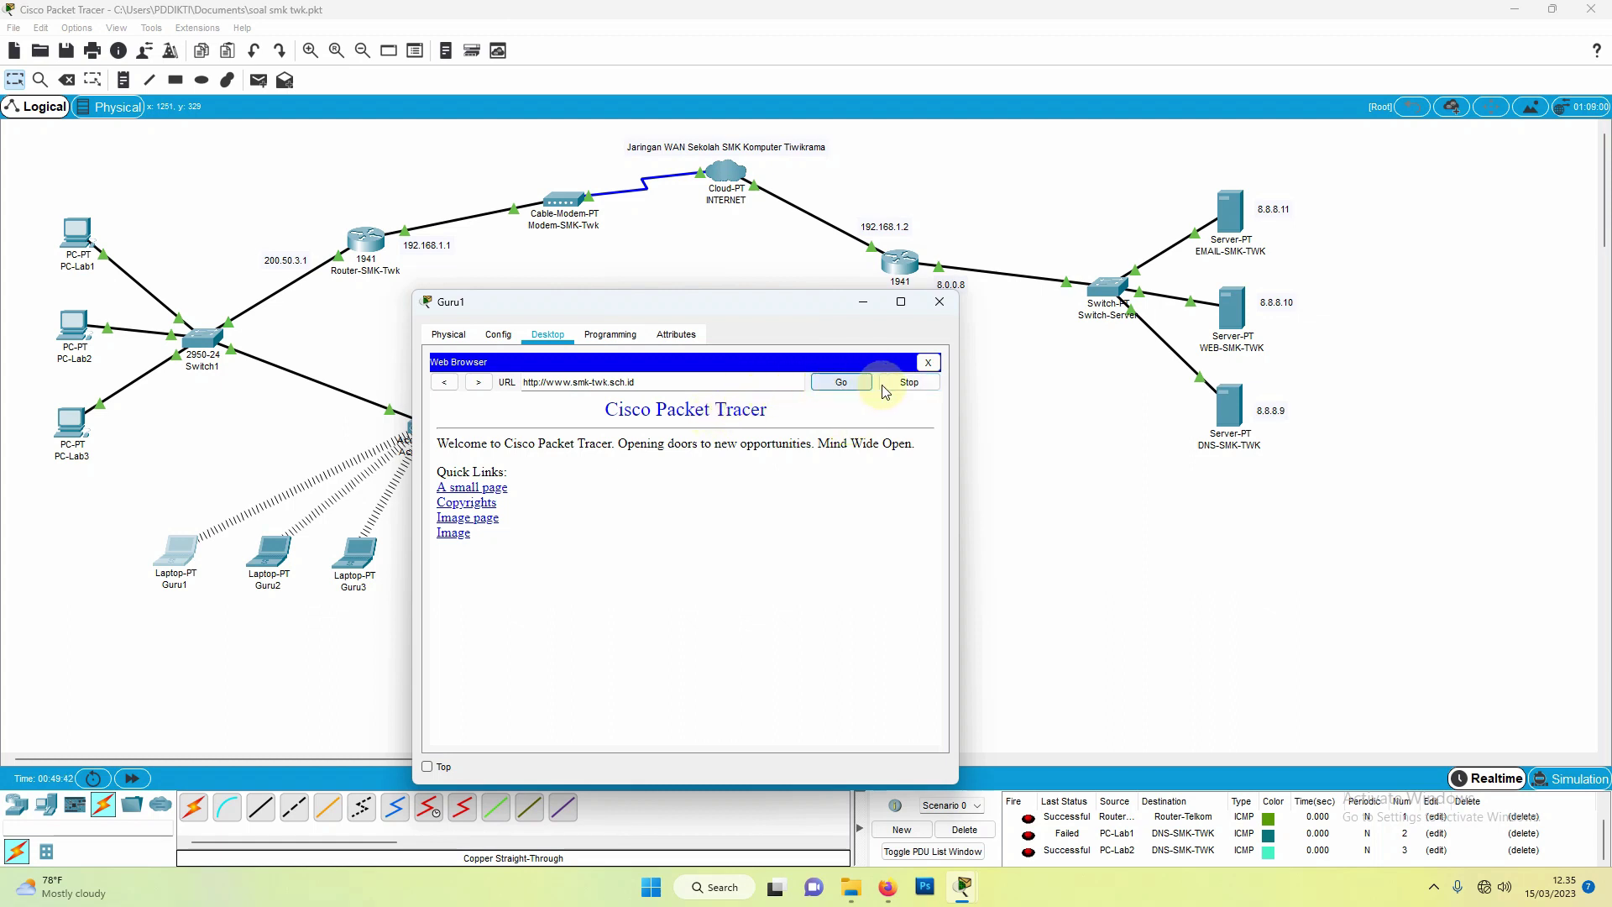
pyautogui.click(941, 304)
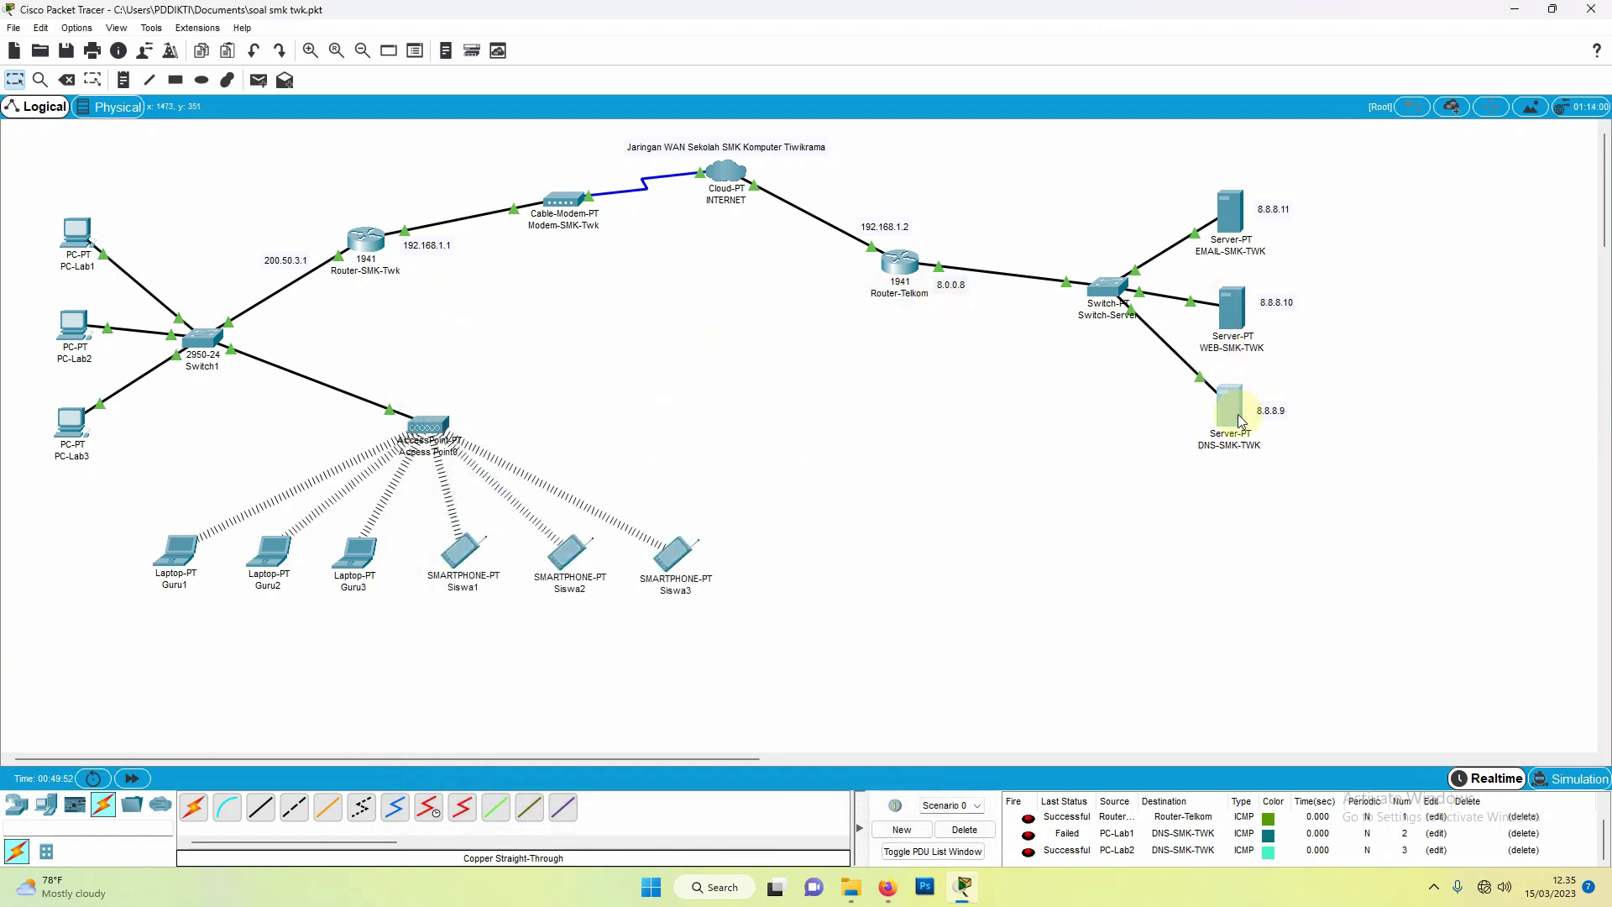
pyautogui.click(1231, 407)
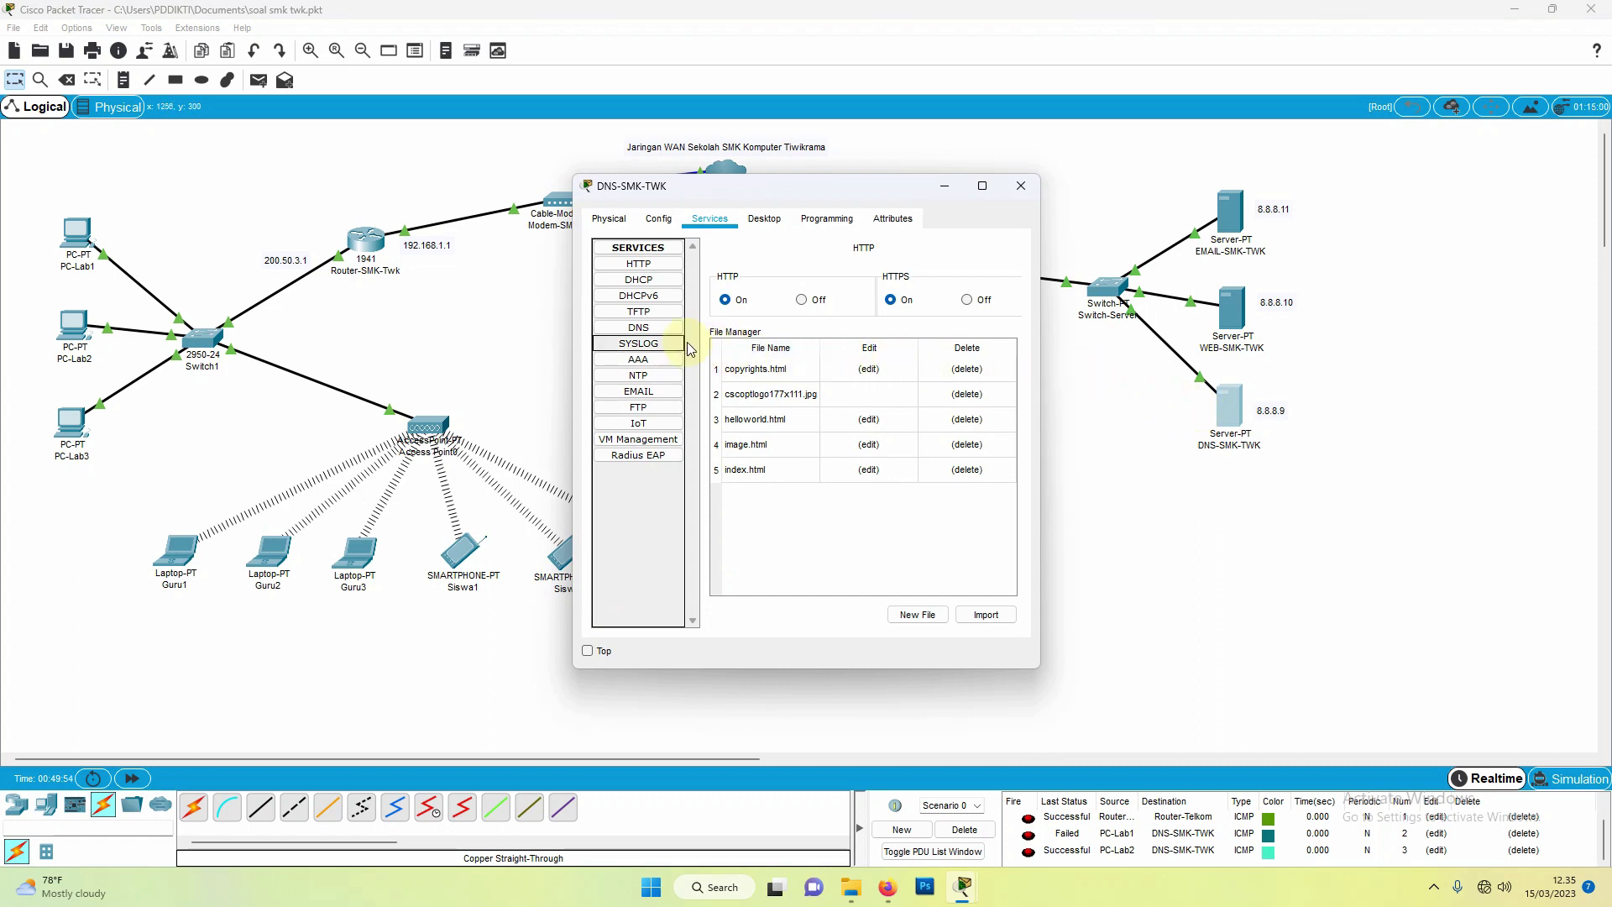
pyautogui.click(638, 329)
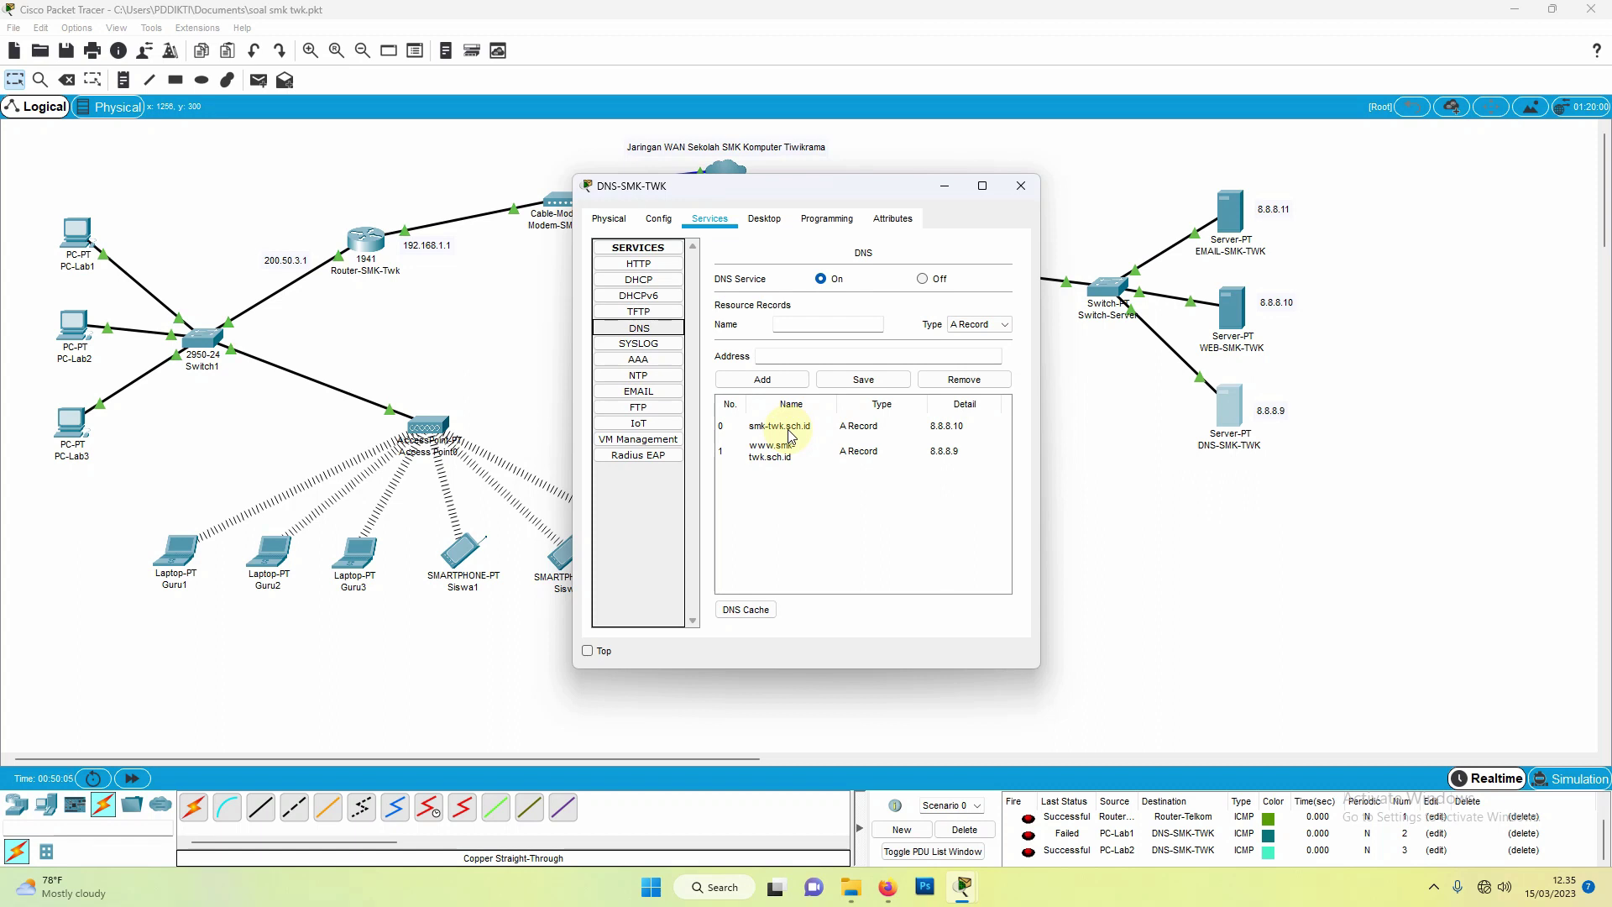
pyautogui.click(637, 267)
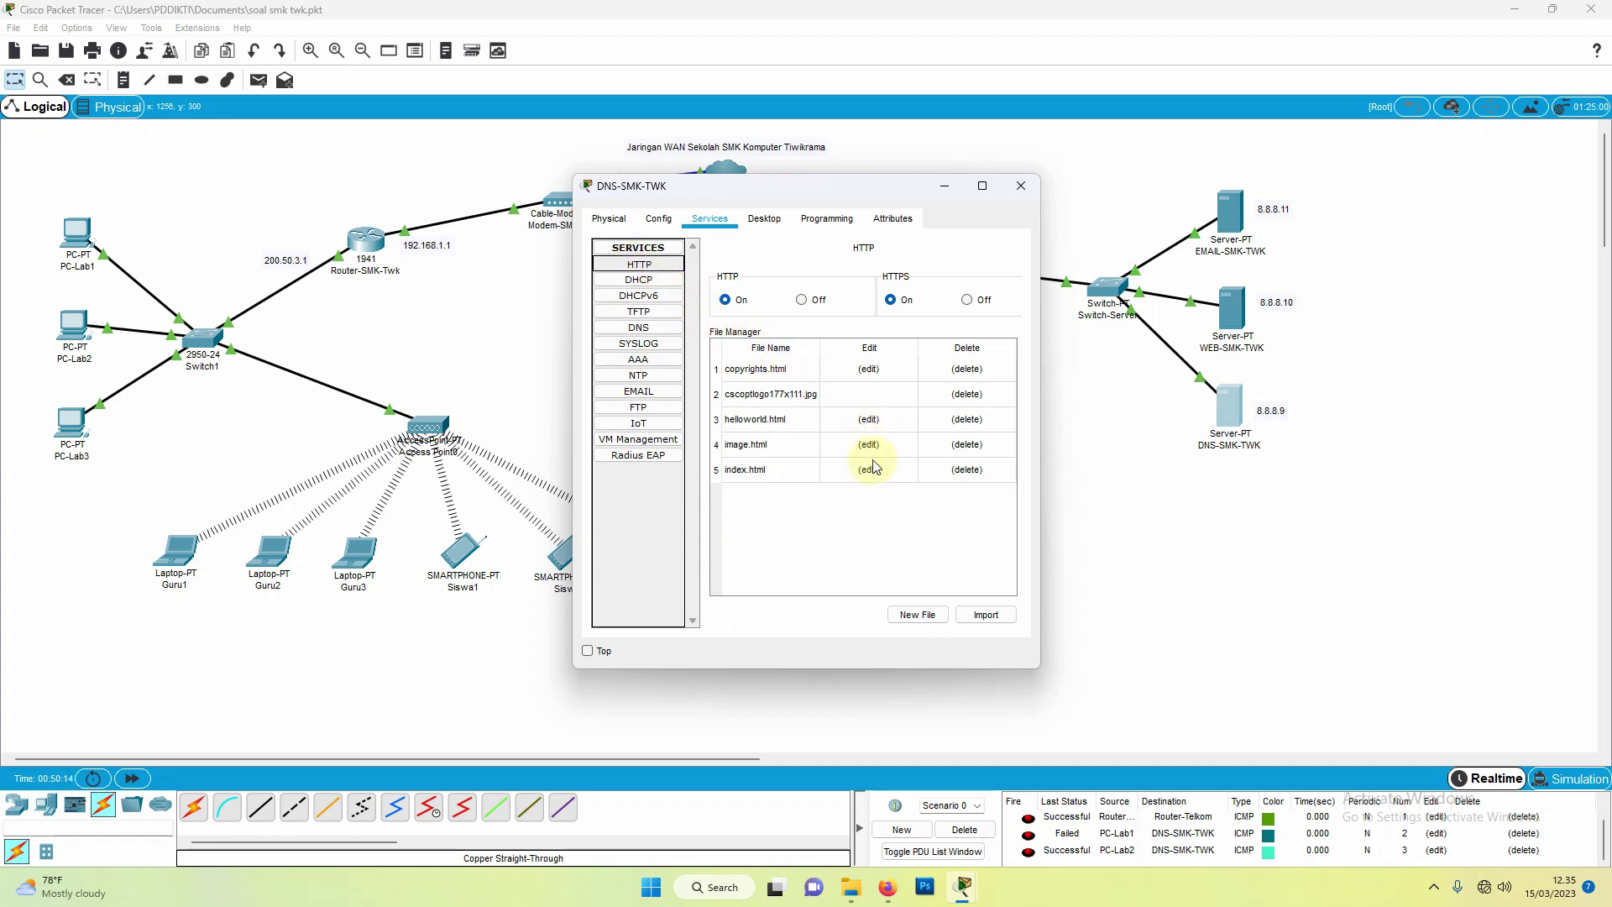
pyautogui.click(1020, 186)
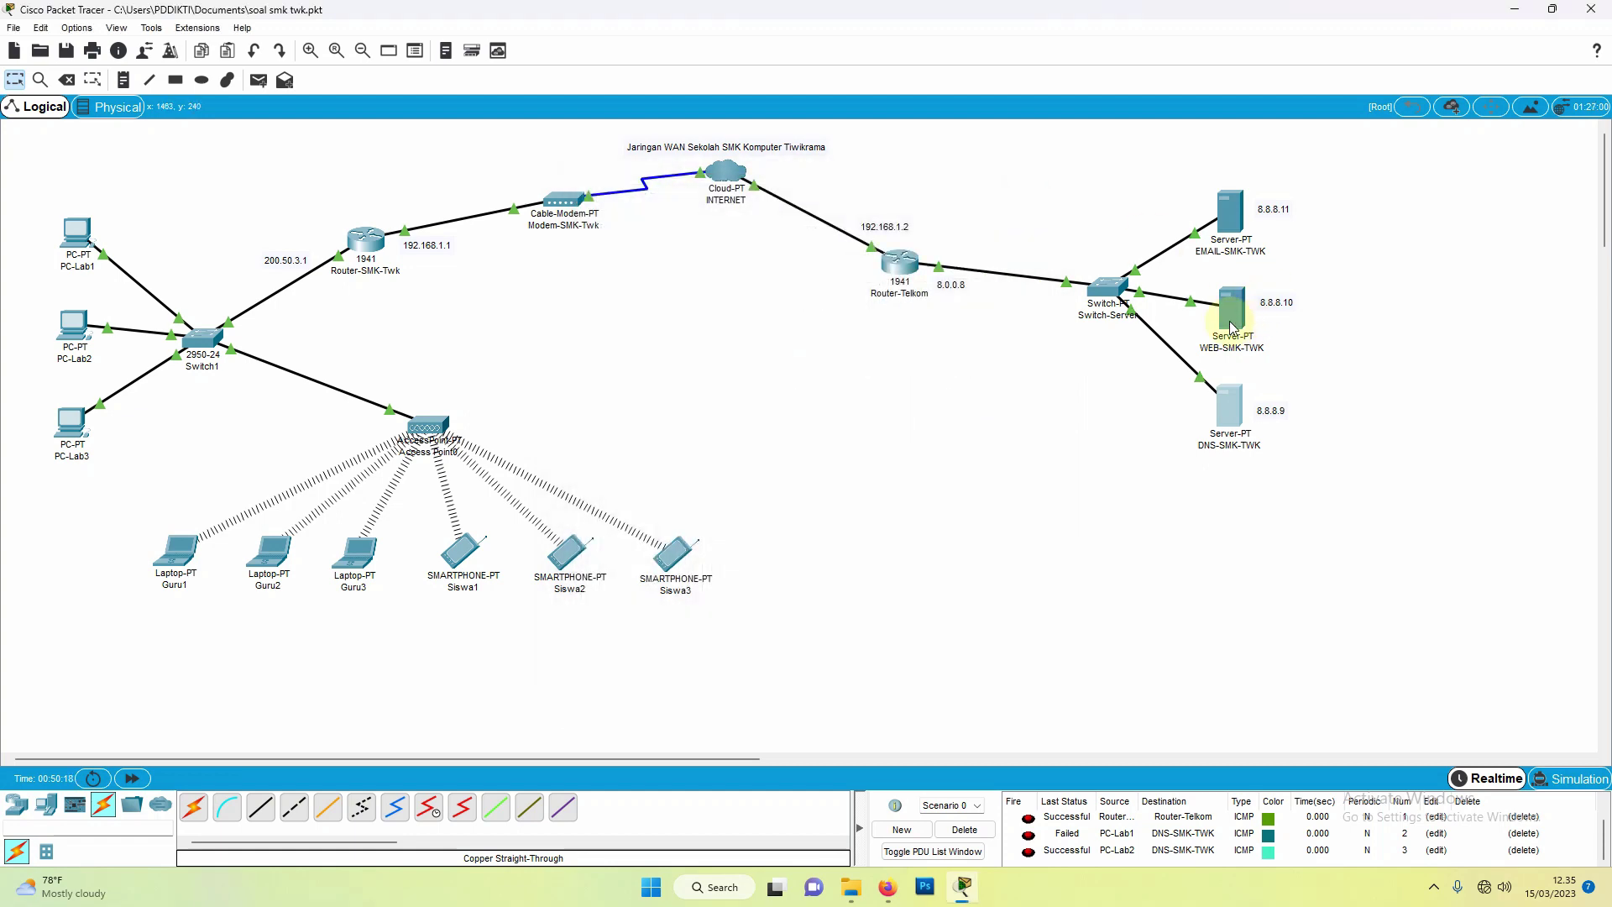
pyautogui.click(1231, 324)
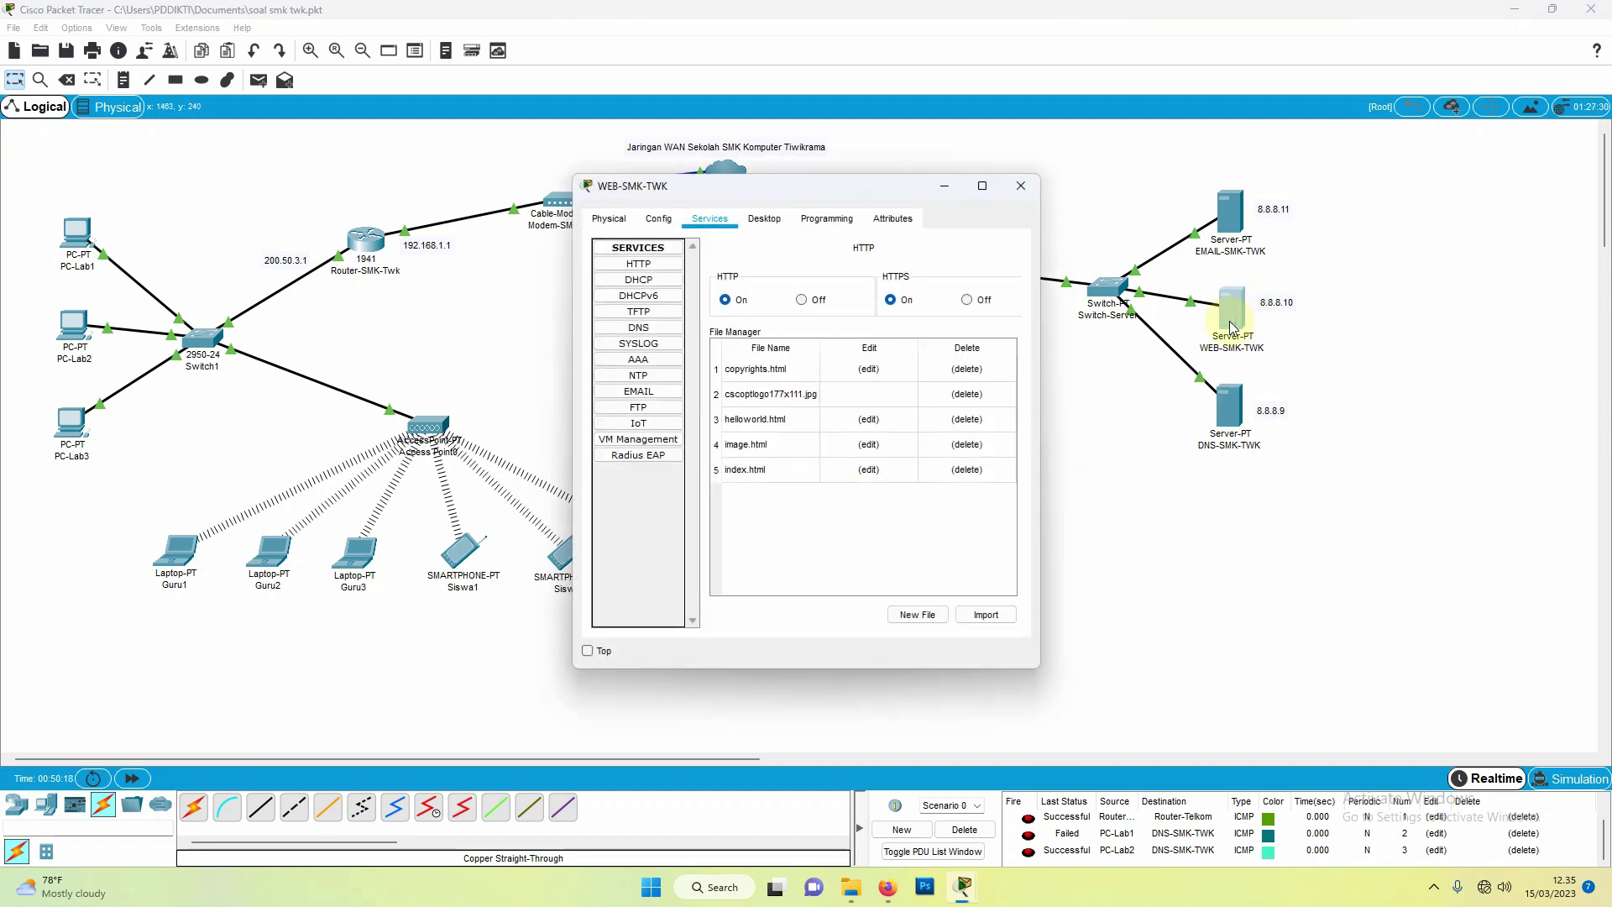
pyautogui.click(868, 473)
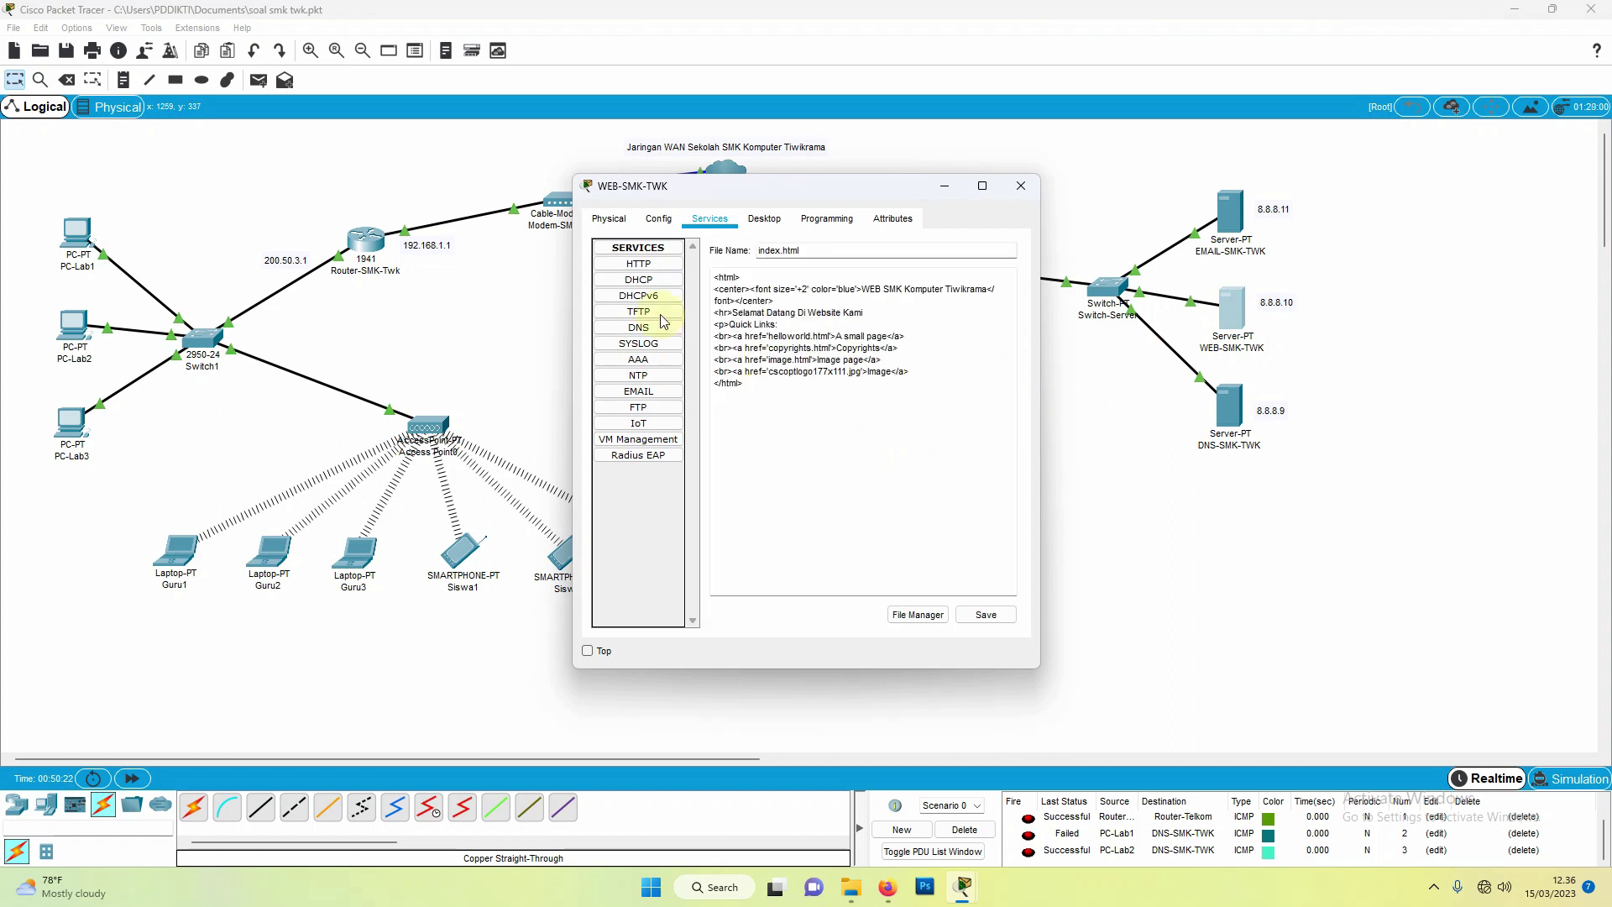
pyautogui.click(640, 263)
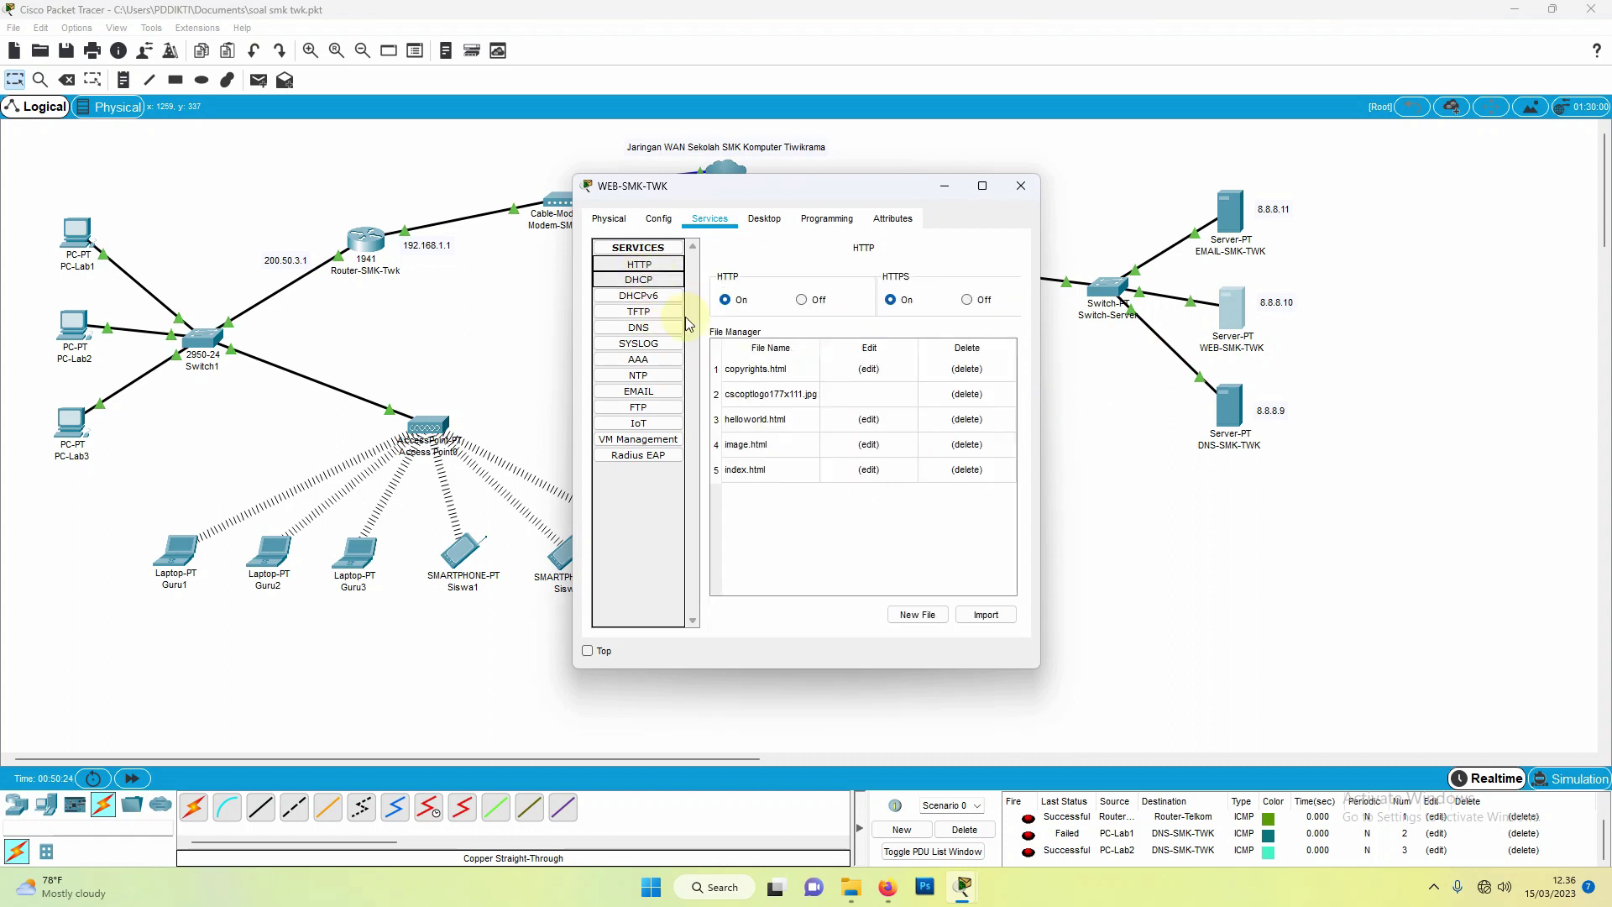
pyautogui.click(870, 471)
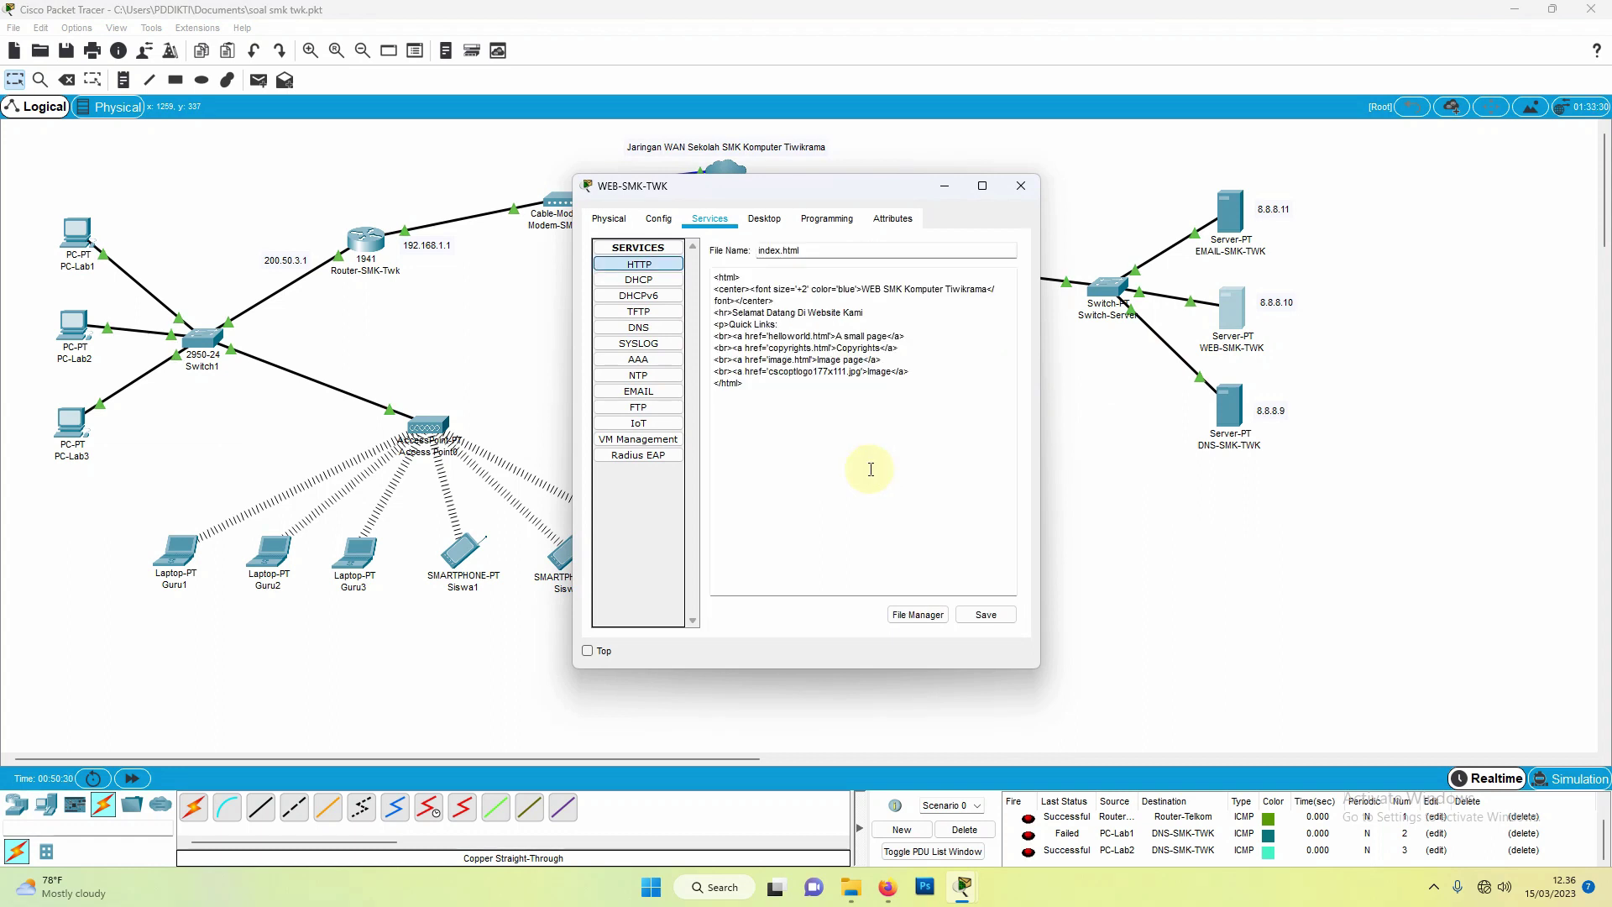
pyautogui.click(1018, 188)
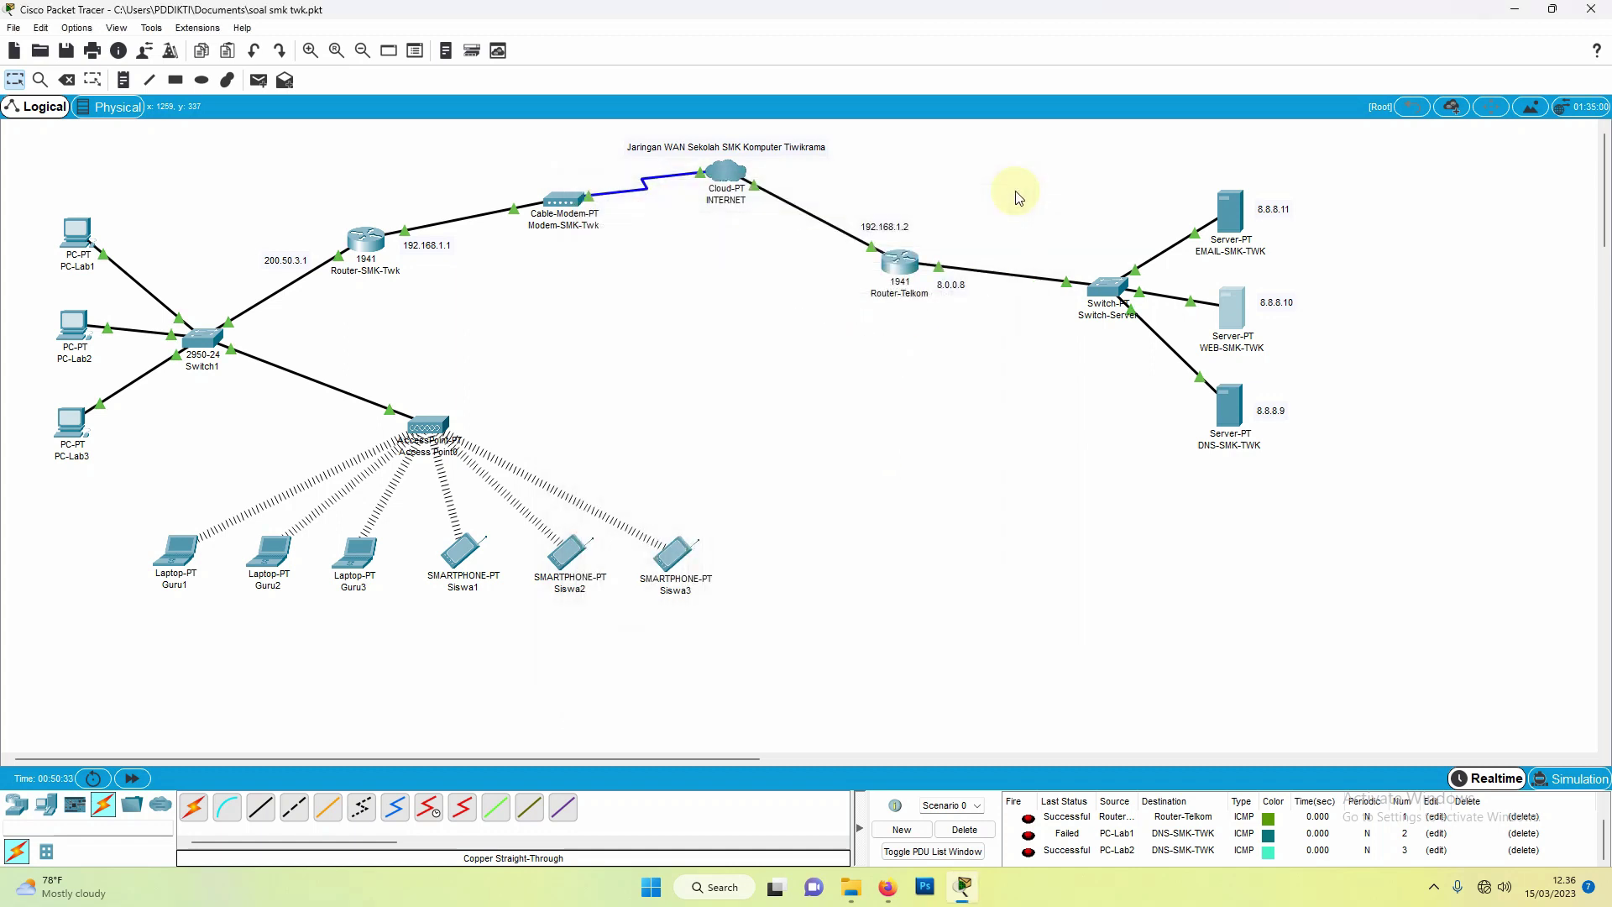
pyautogui.click(1236, 417)
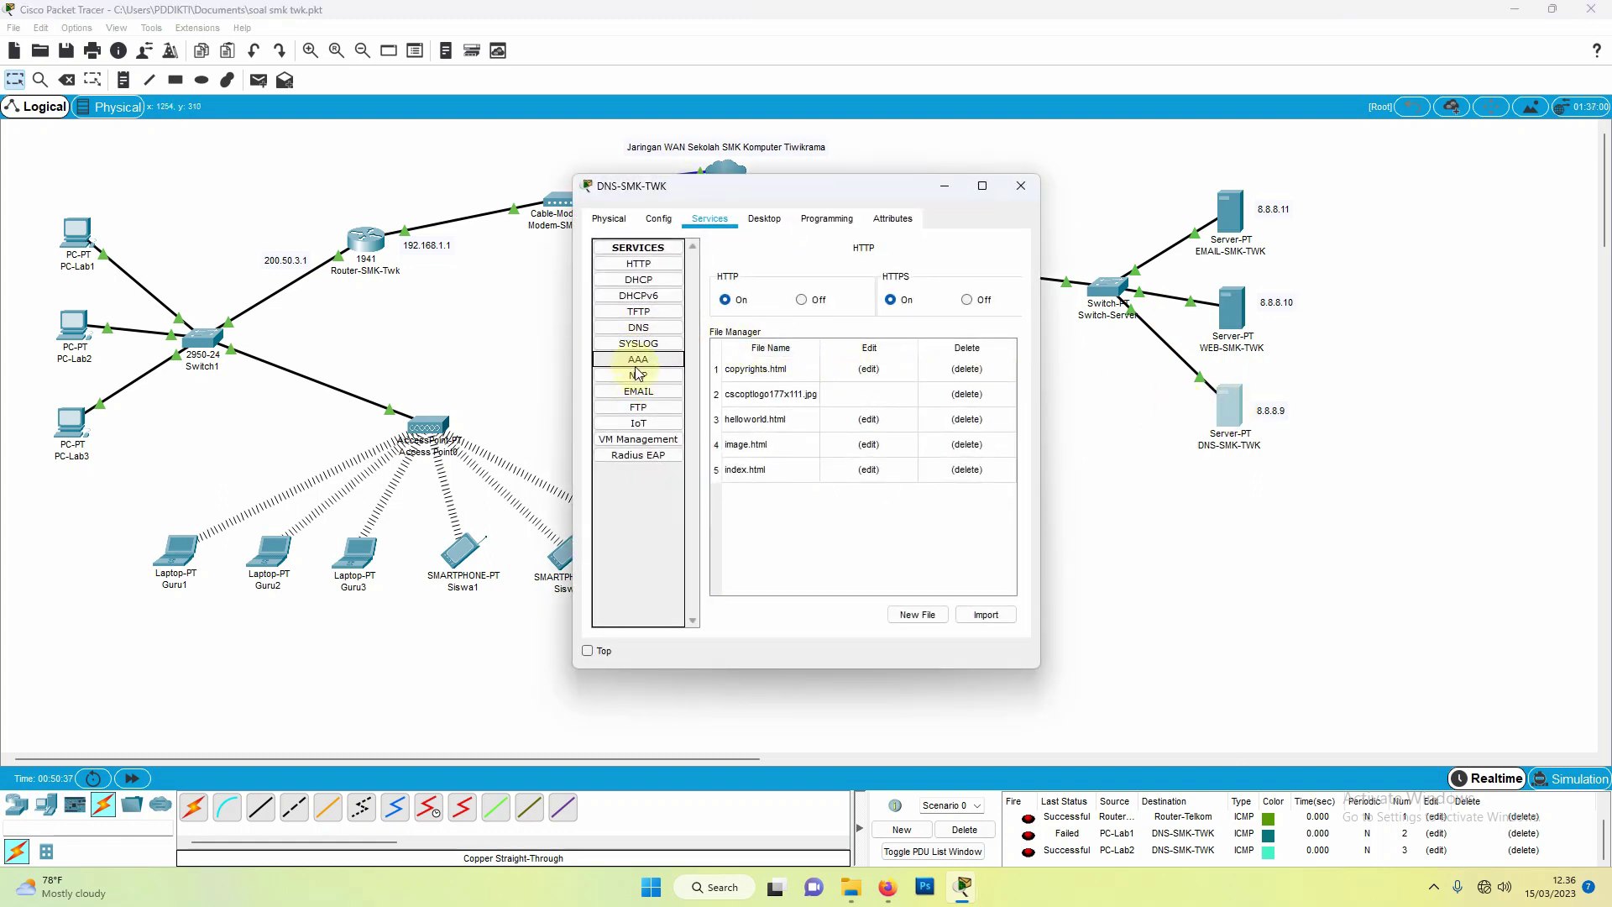
pyautogui.click(641, 329)
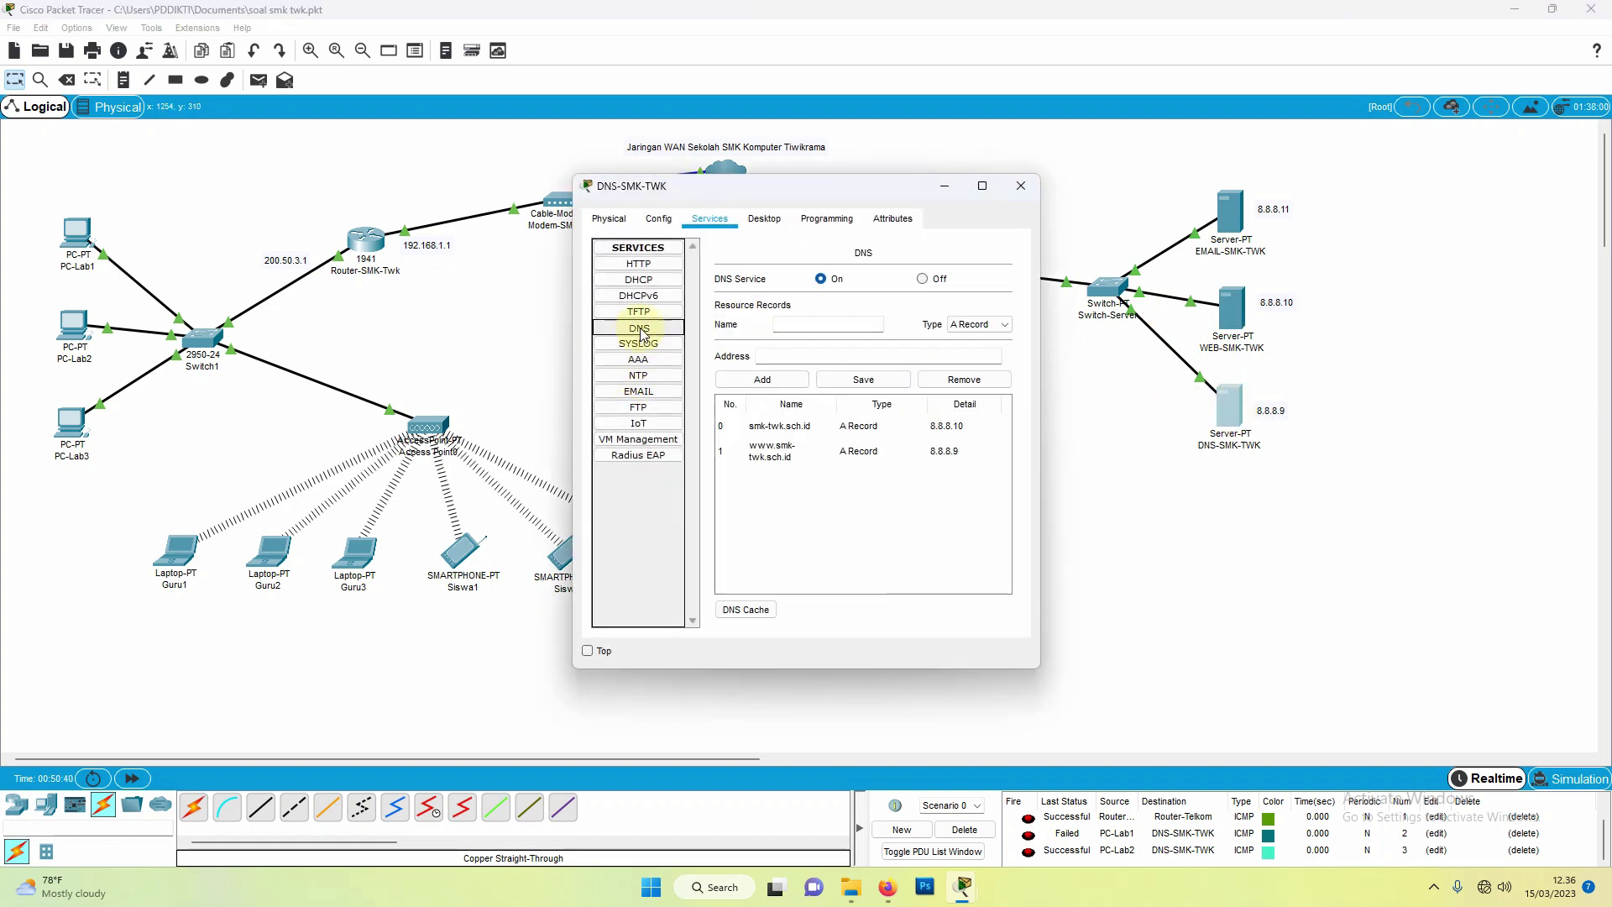
pyautogui.click(785, 455)
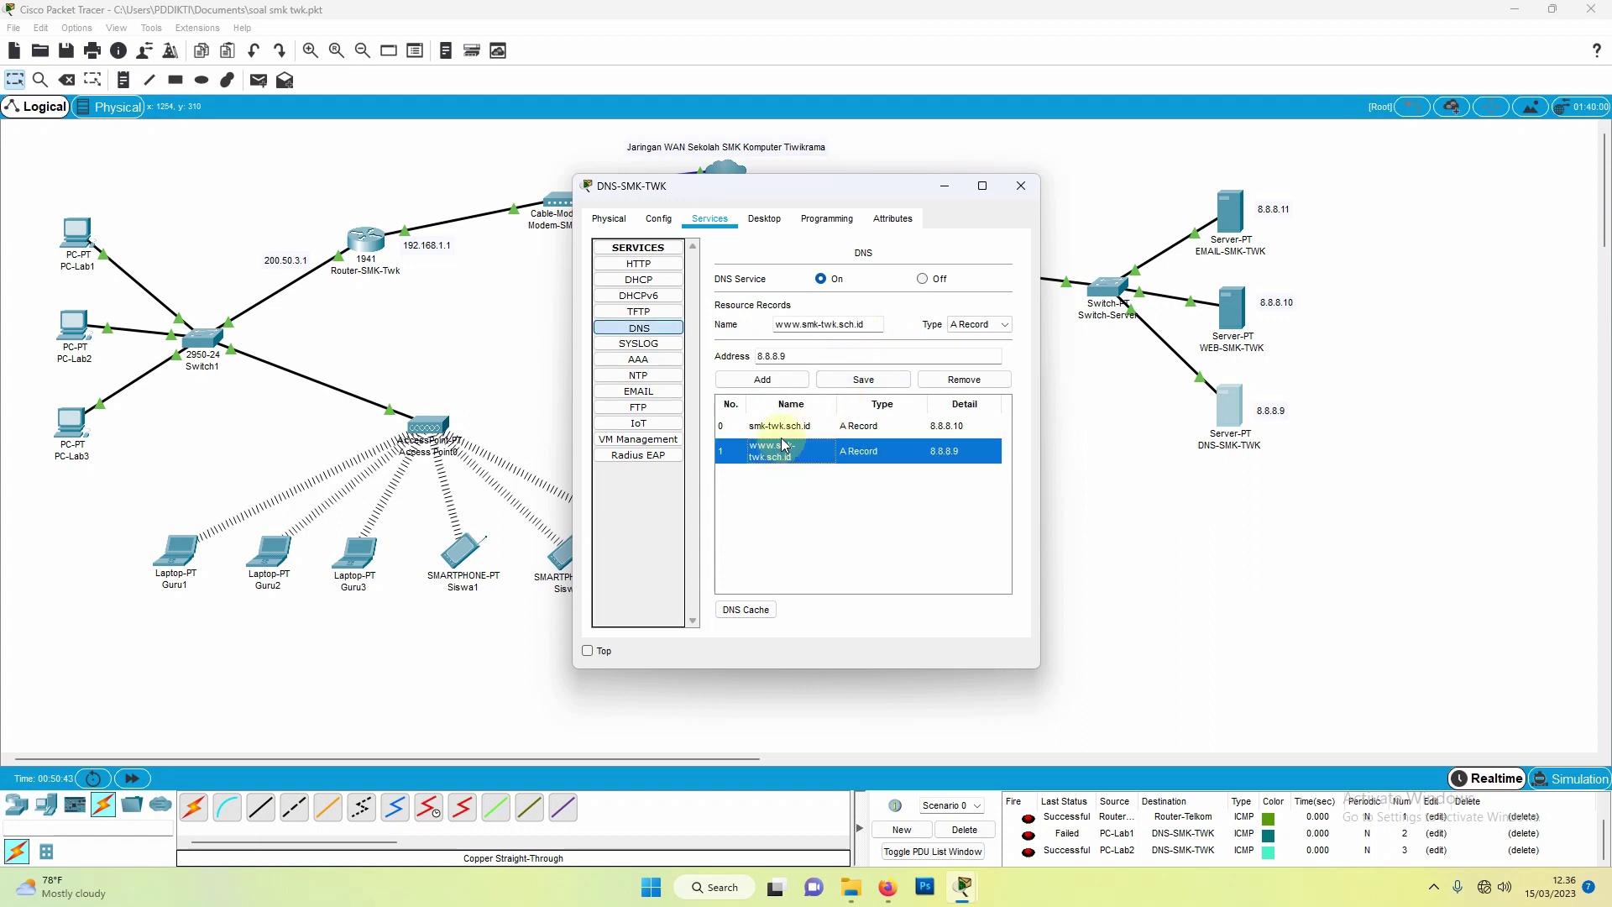
pyautogui.click(784, 435)
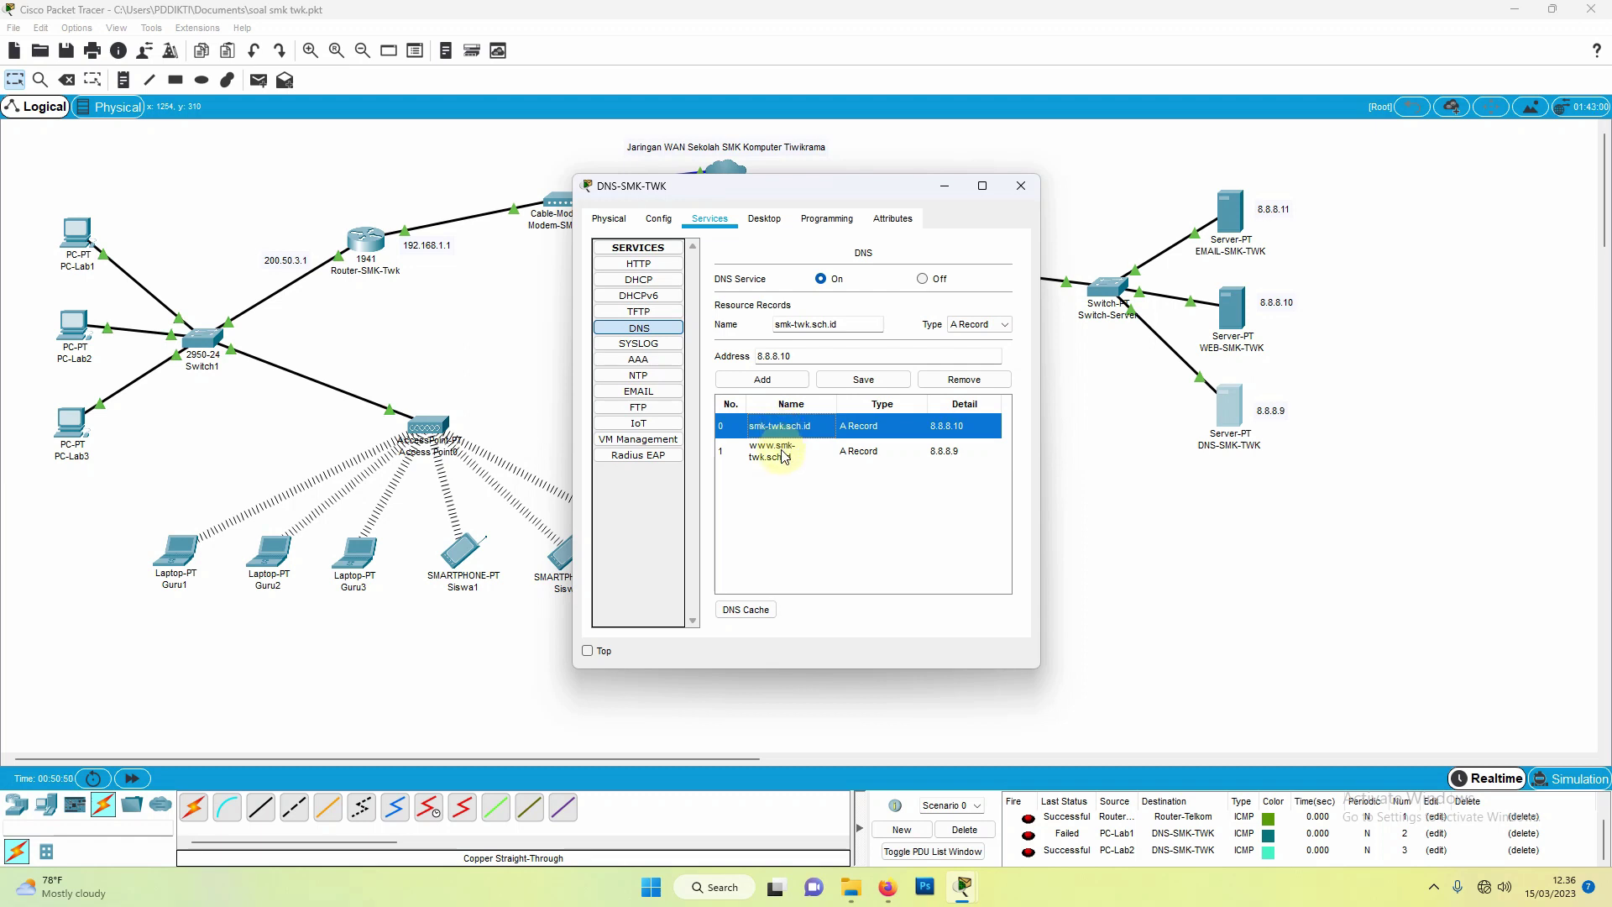
pyautogui.click(783, 456)
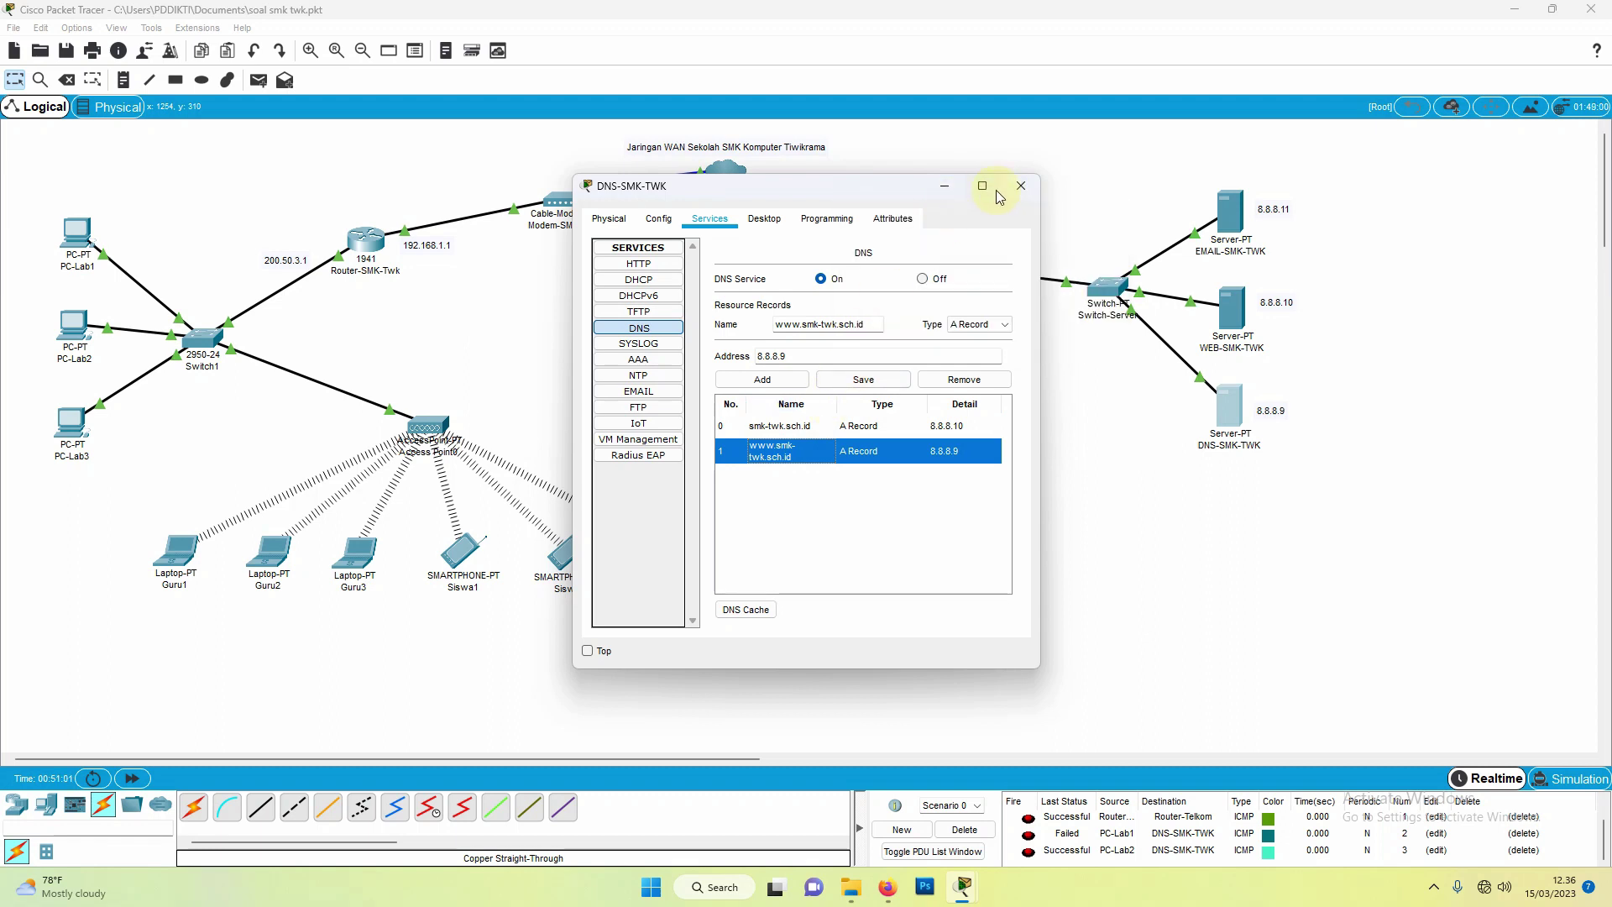
pyautogui.click(1018, 188)
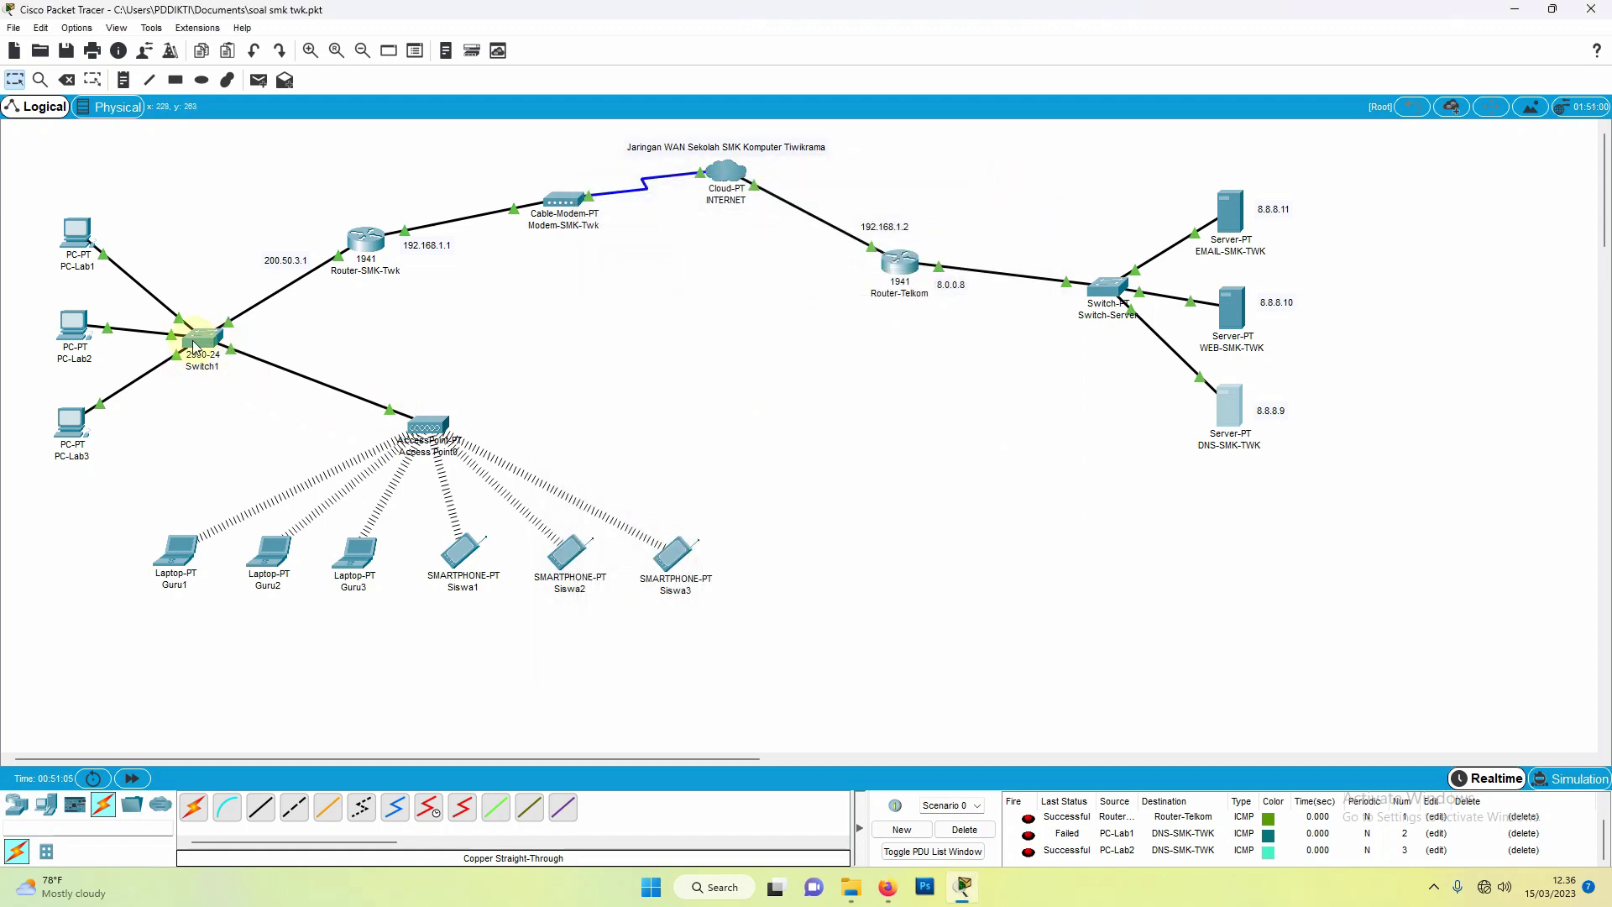
pyautogui.click(269, 554)
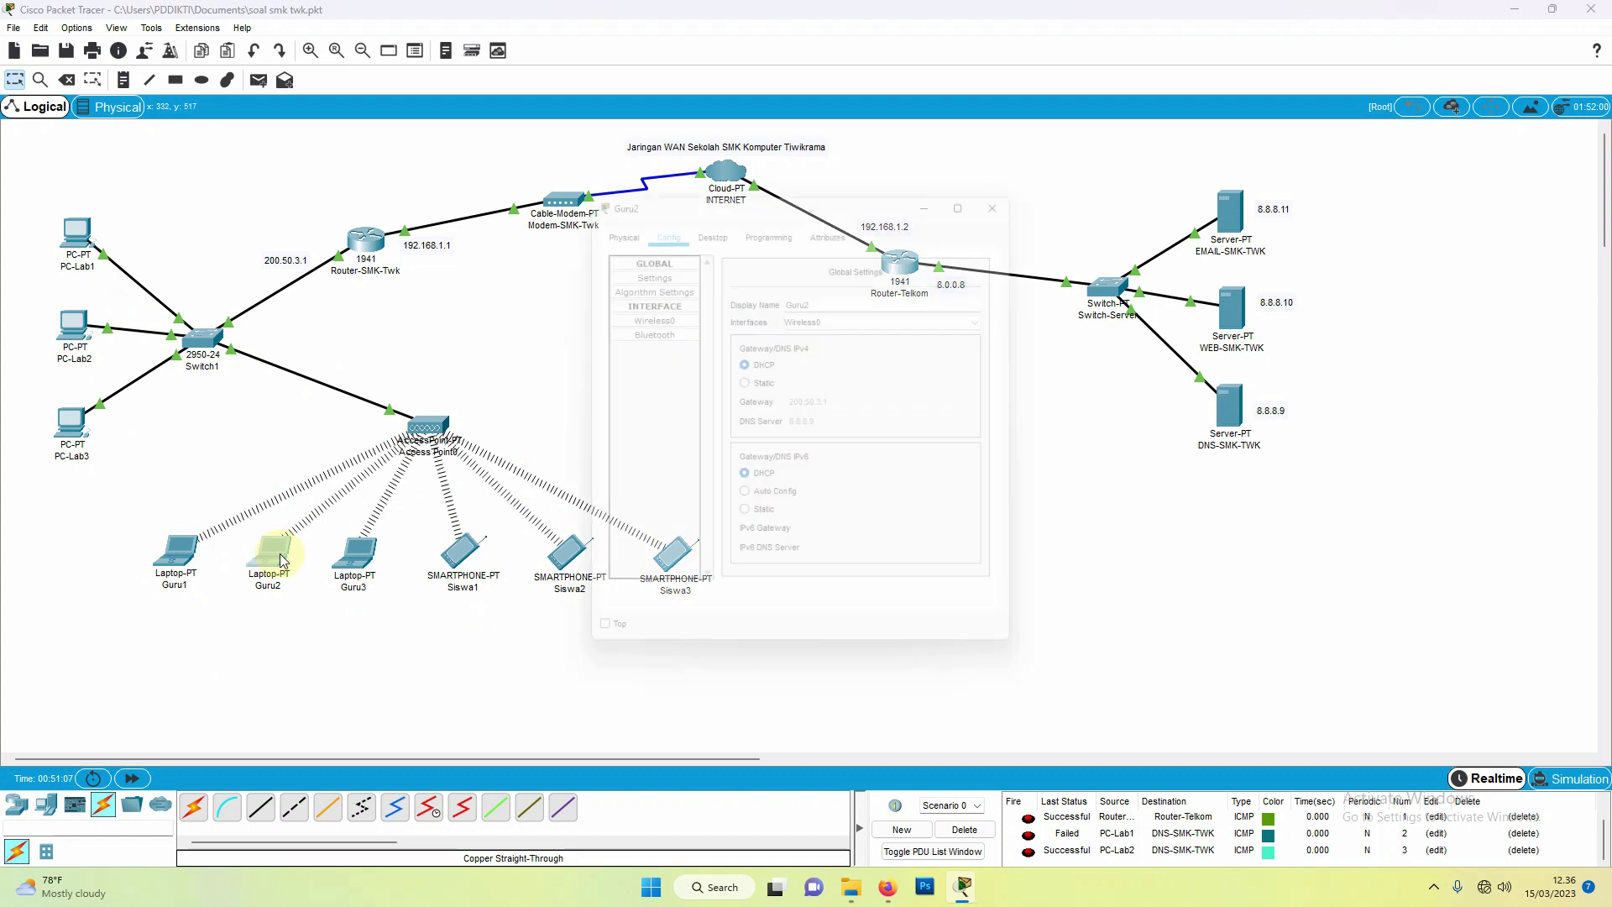
pyautogui.click(708, 218)
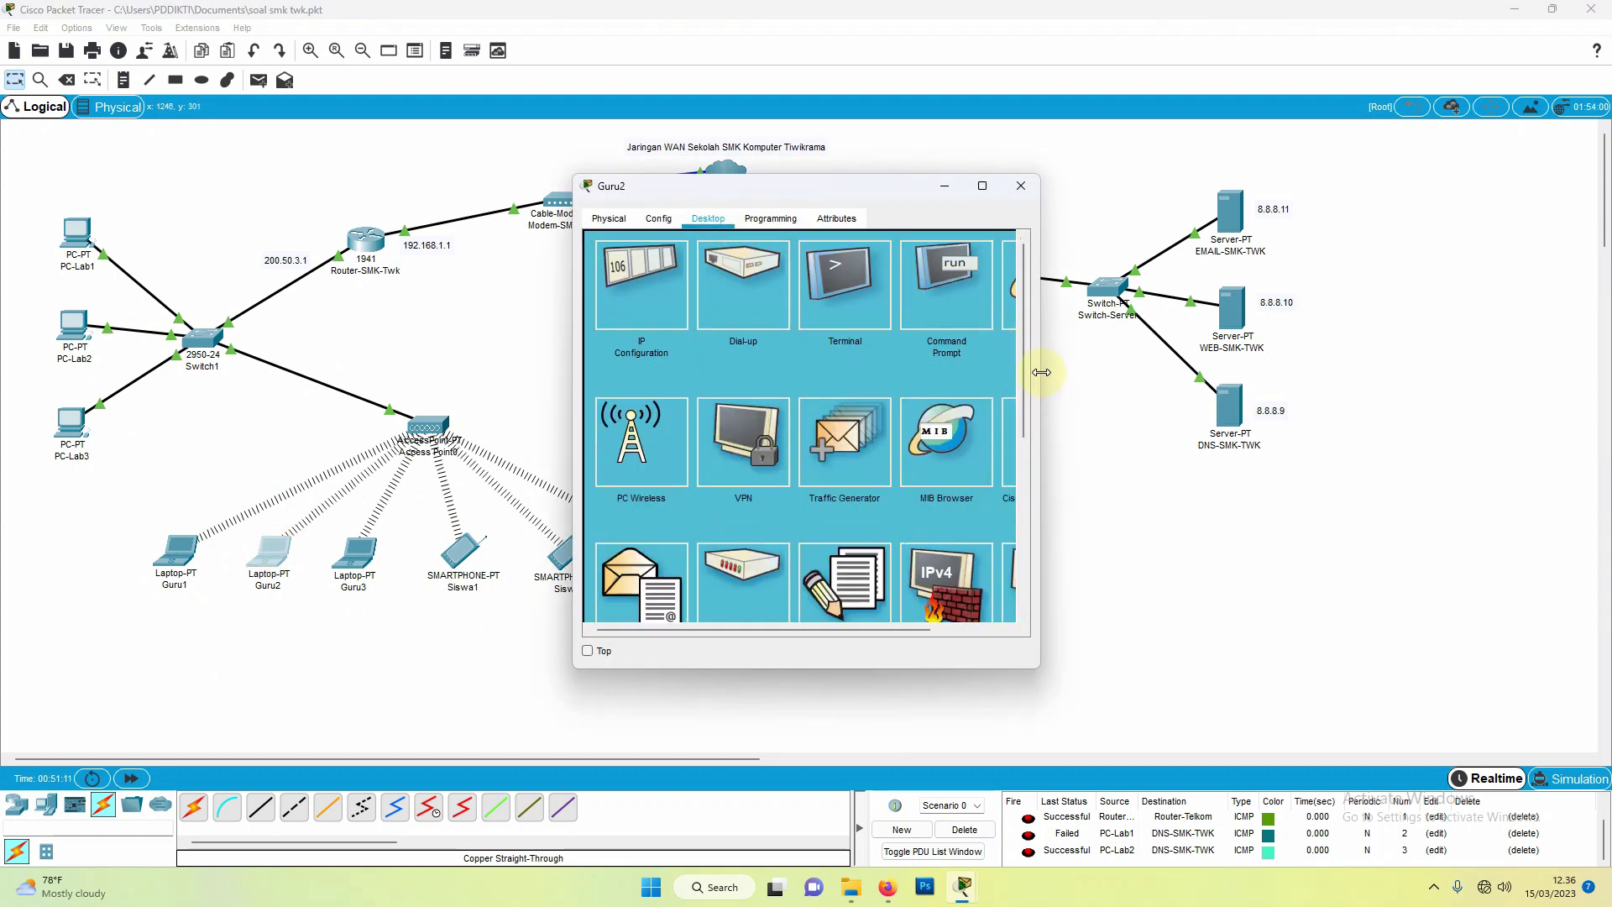
pyautogui.moveTo(1041, 369); pyautogui.dragTo(1214, 369)
pyautogui.click(1105, 300)
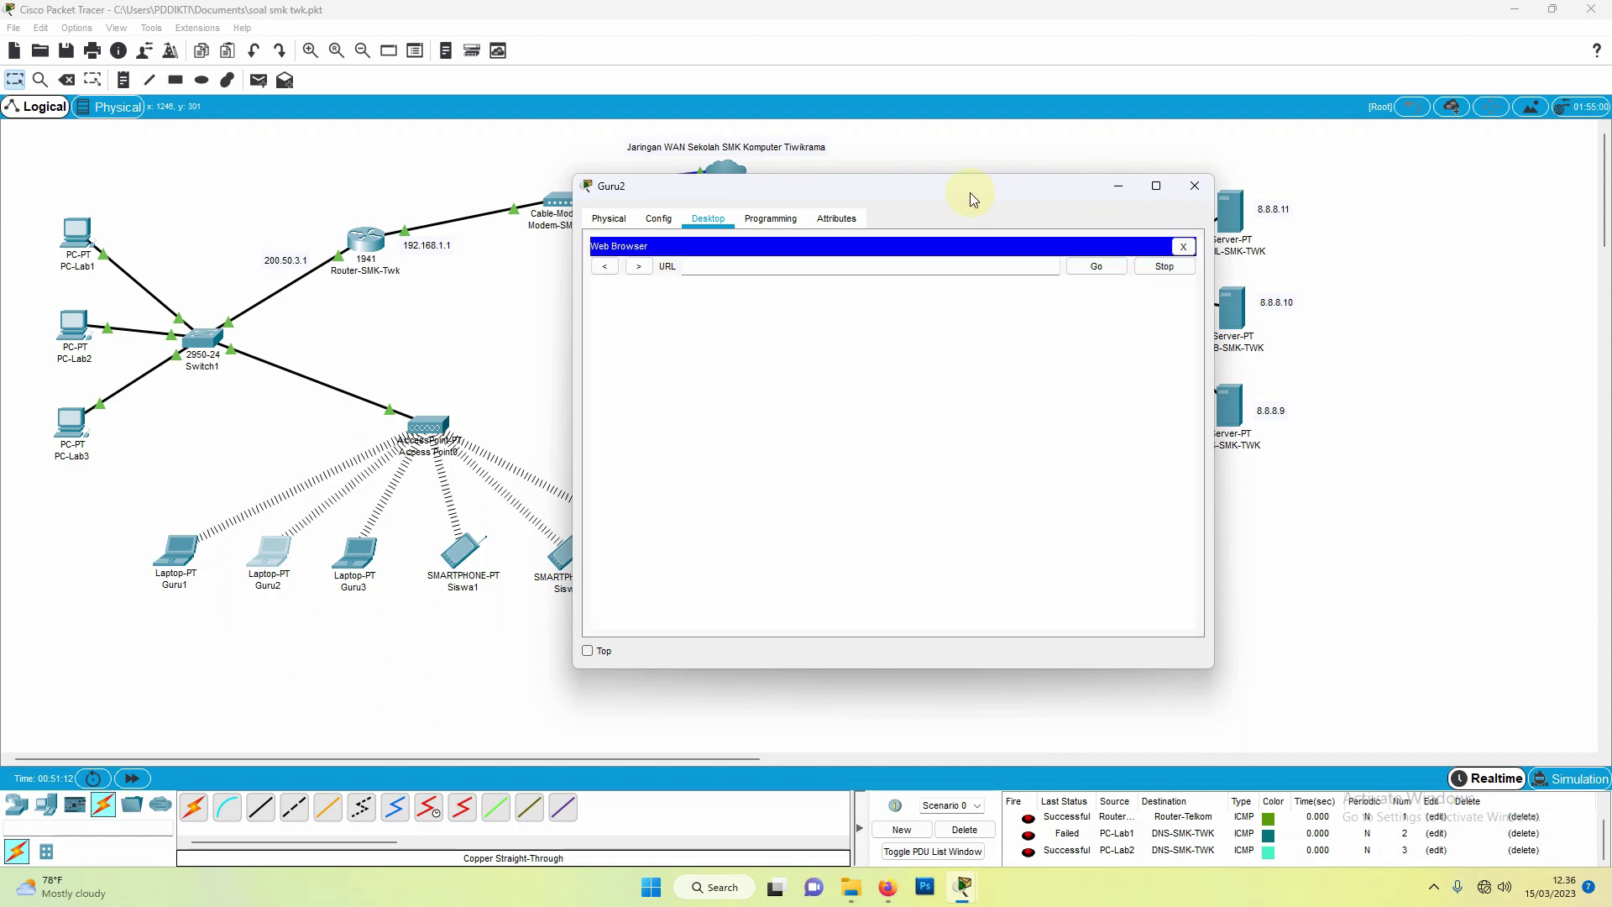
pyautogui.moveTo(970, 193); pyautogui.dragTo(790, 218)
pyautogui.click(649, 294)
pyautogui.write('s')
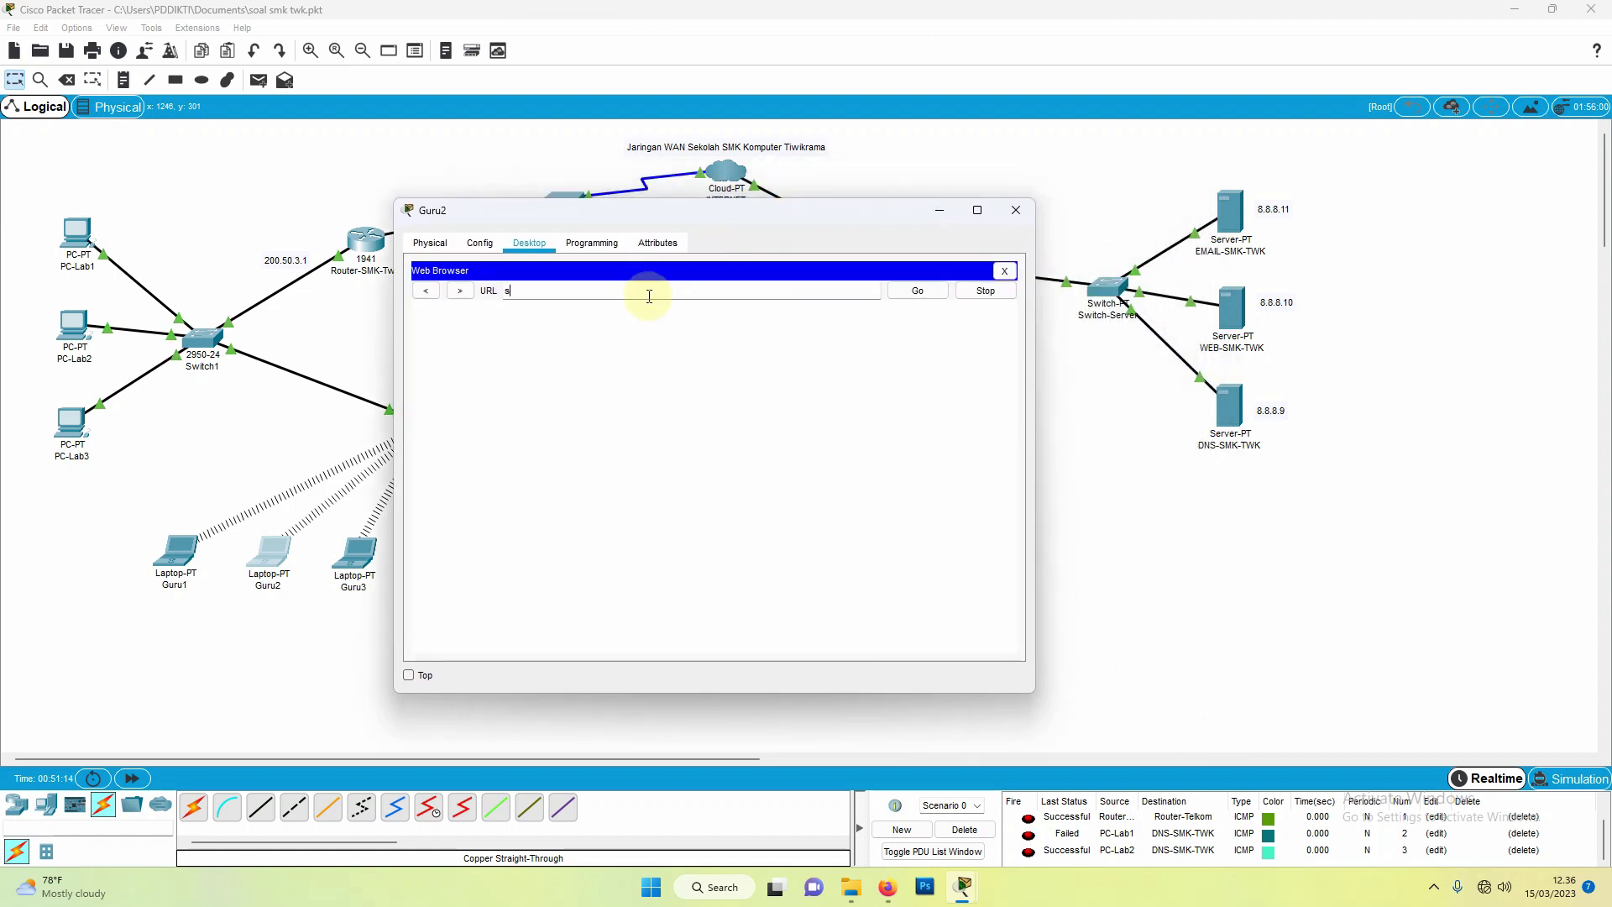
pyautogui.write('mk')
pyautogui.write('-twk.sch.id')
pyautogui.click(916, 295)
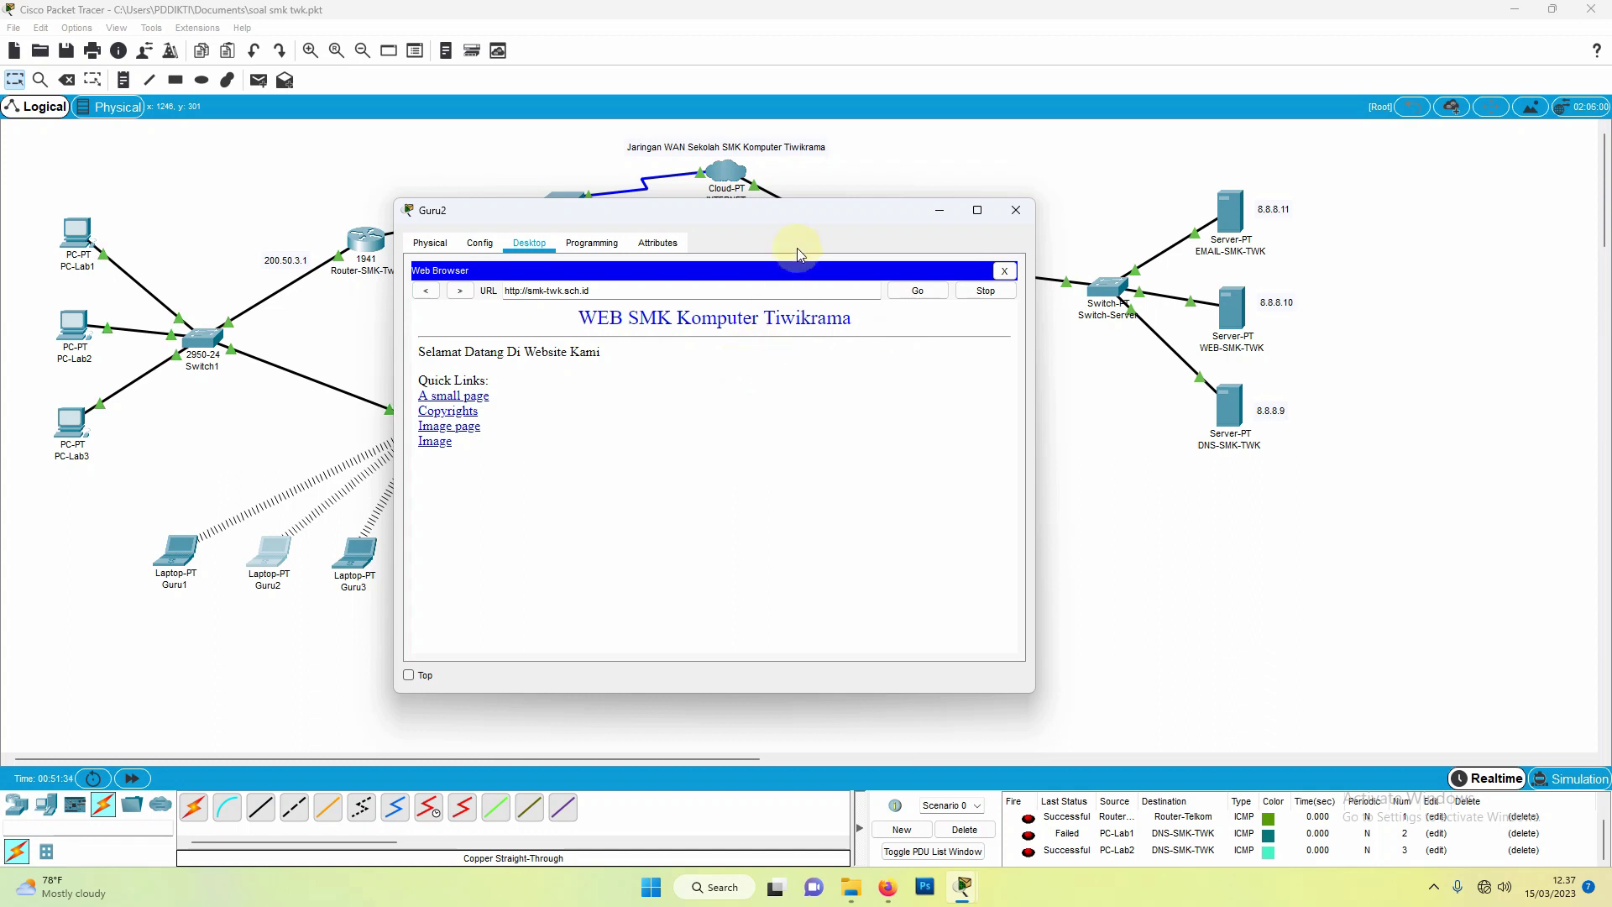
pyautogui.moveTo(795, 216); pyautogui.dragTo(884, 264)
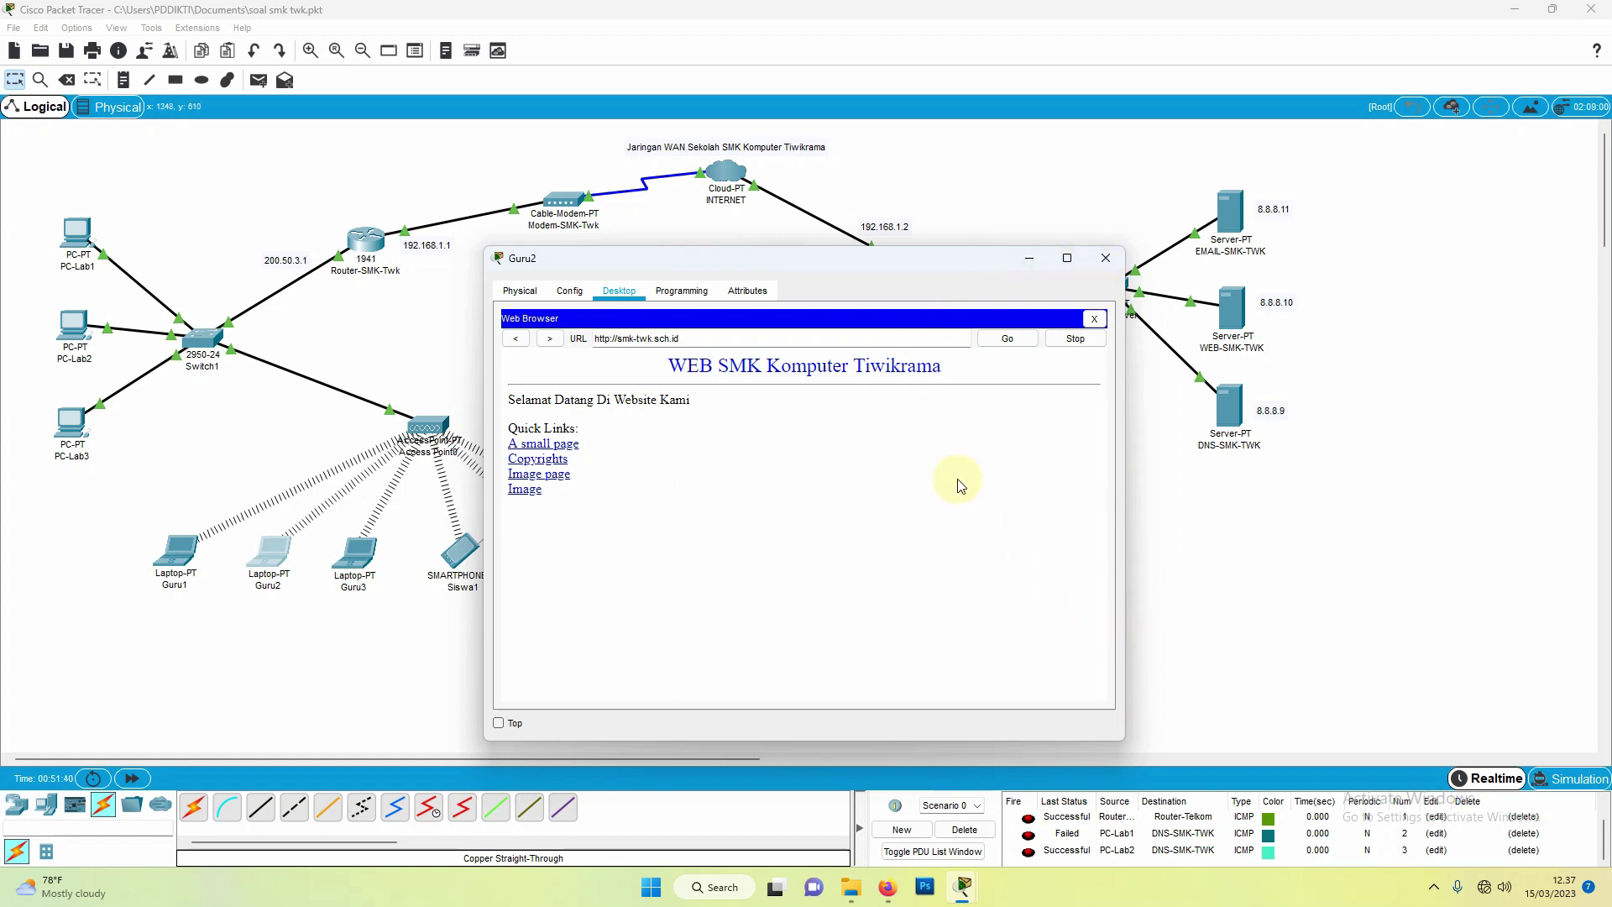
pyautogui.moveTo(868, 275); pyautogui.dragTo(869, 237)
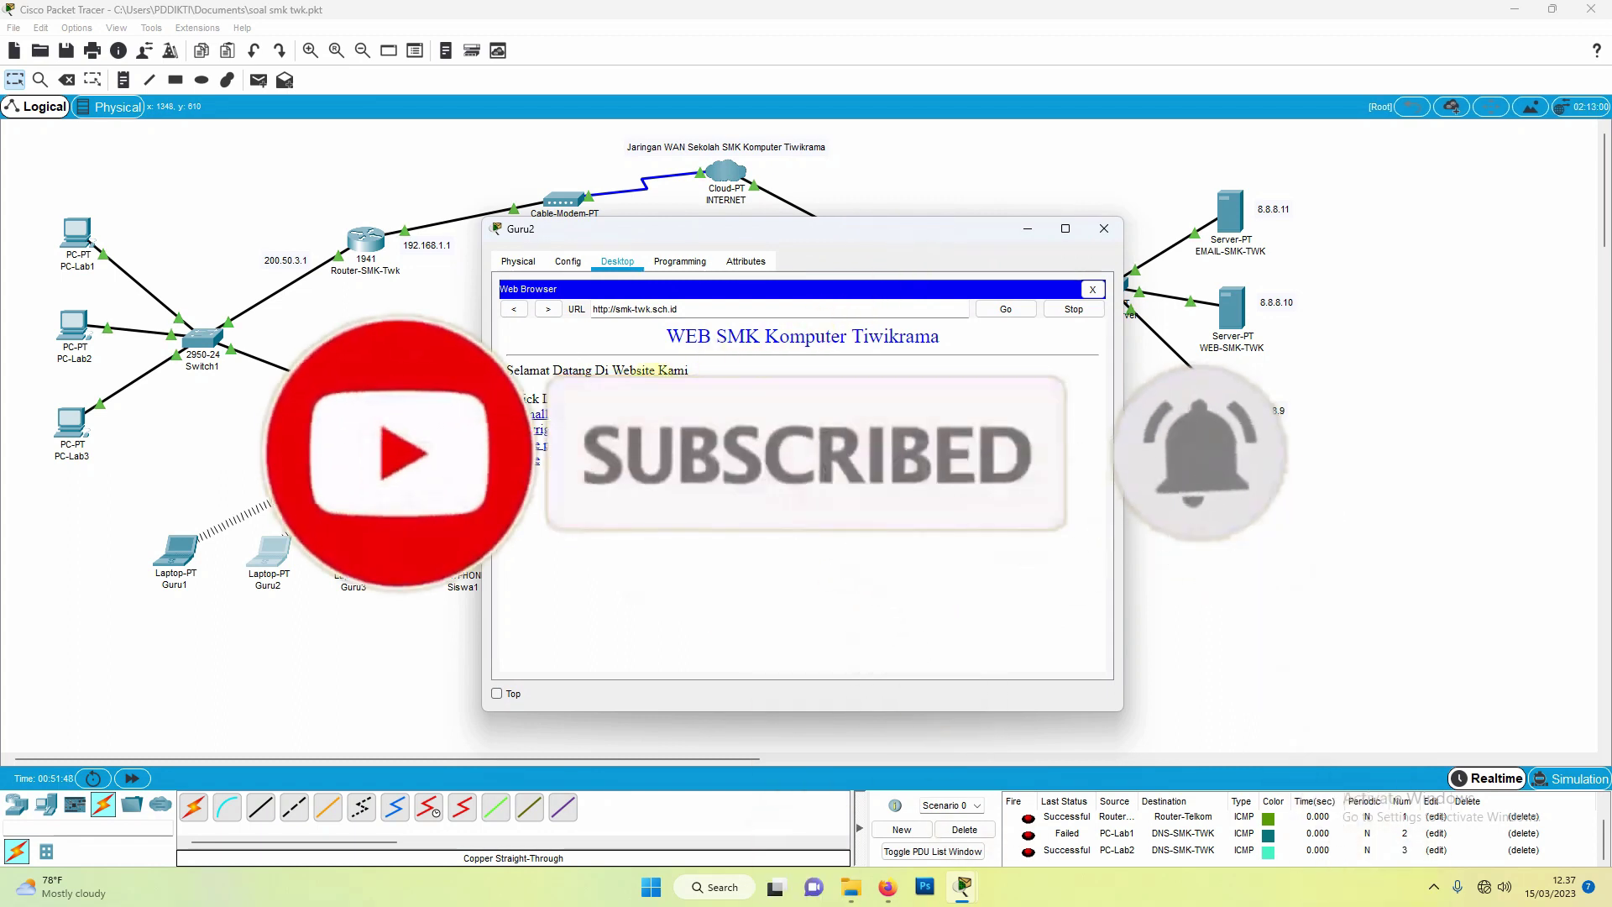
pyautogui.click(1102, 231)
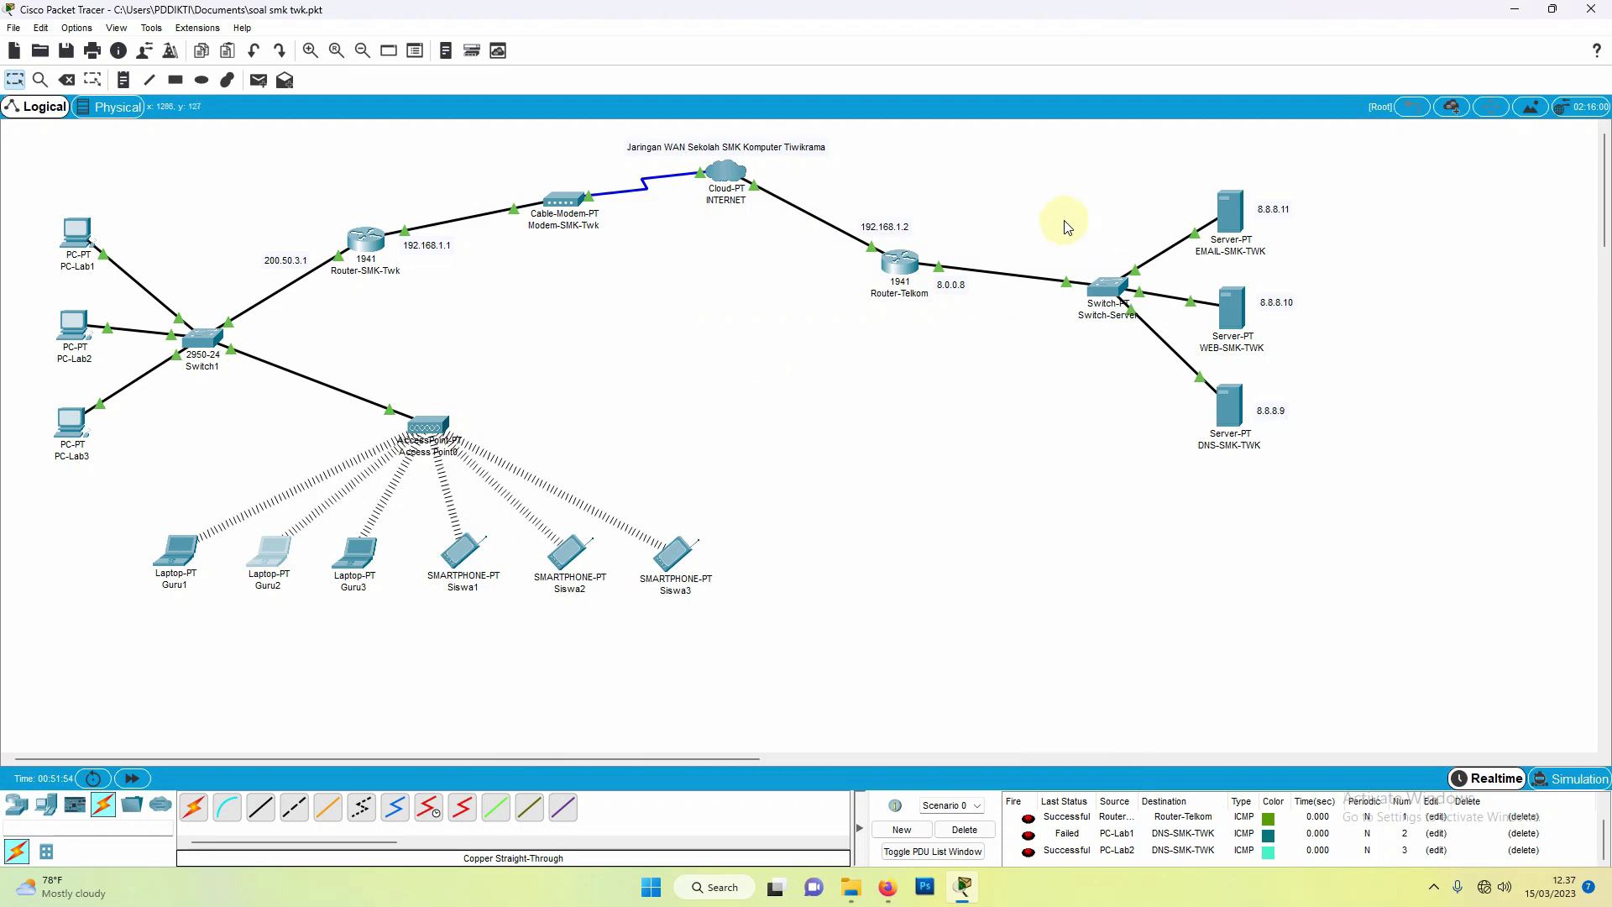